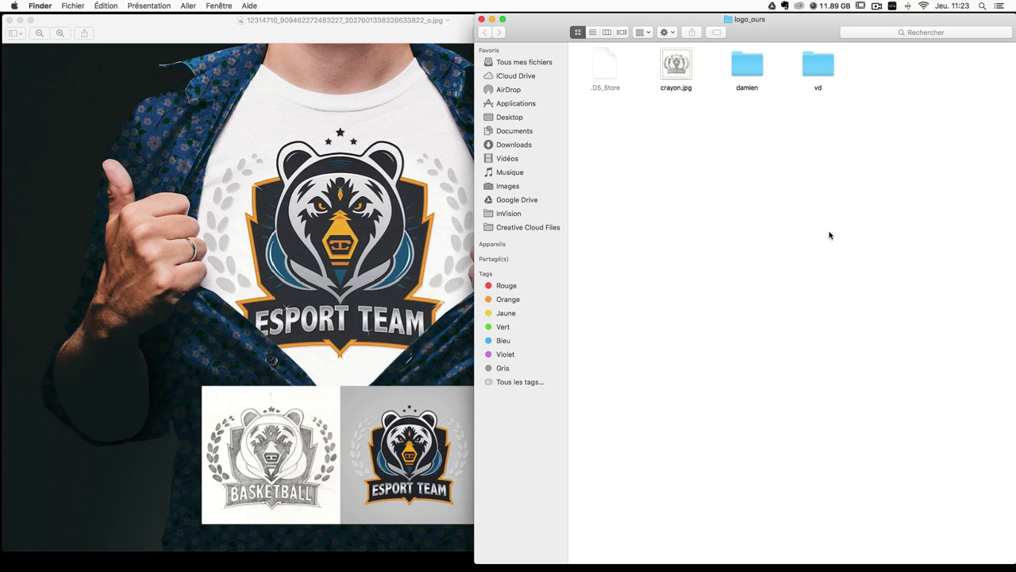
# Step: Look over the T-shirt mockup and the crayon.jpg pencil sketch in Preview, then close both images
pyautogui.click(359, 237)
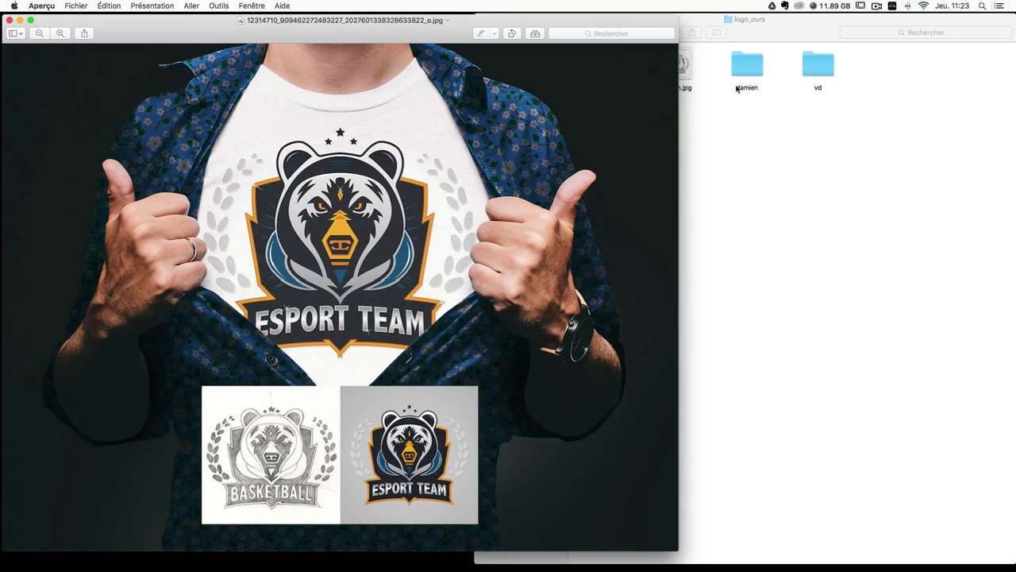
pyautogui.doubleClick(688, 70)
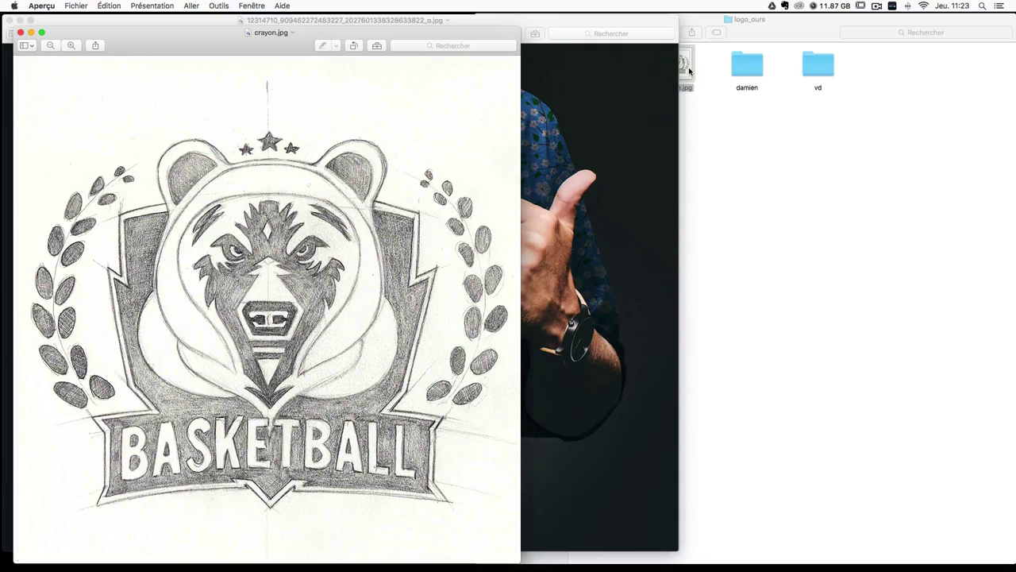
pyautogui.click(19, 33)
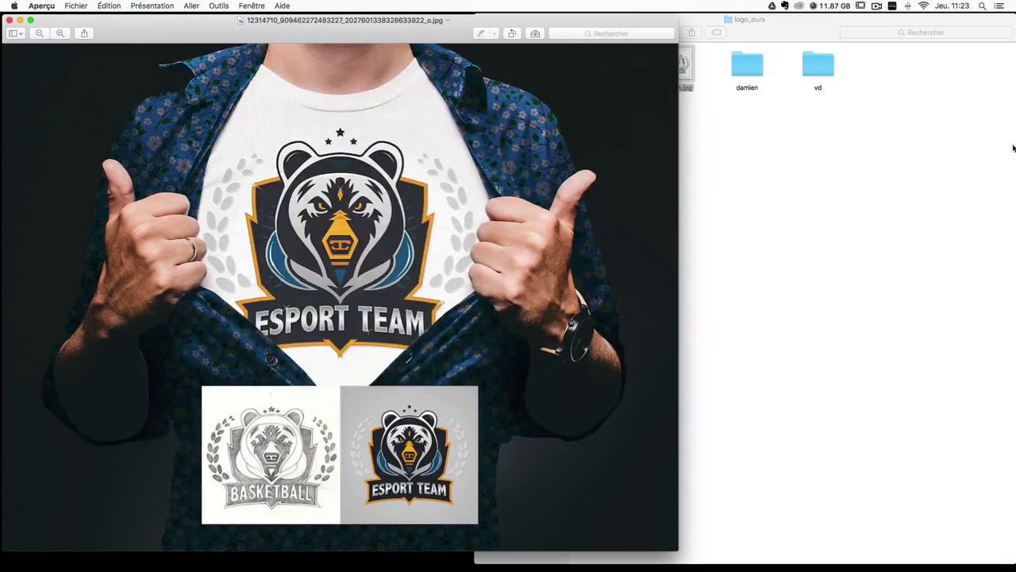
pyautogui.click(818, 254)
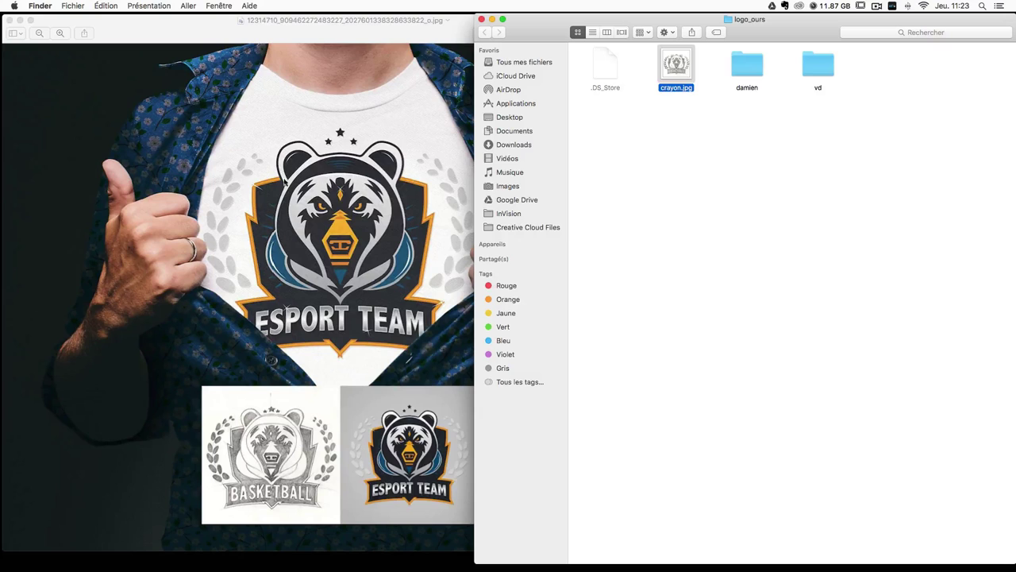
pyautogui.click(398, 237)
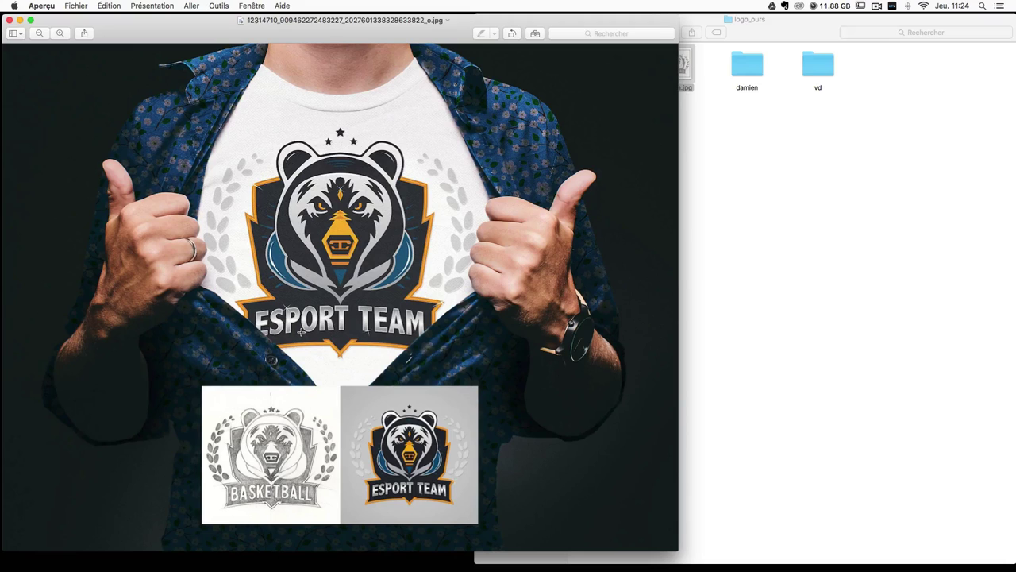
pyautogui.click(10, 19)
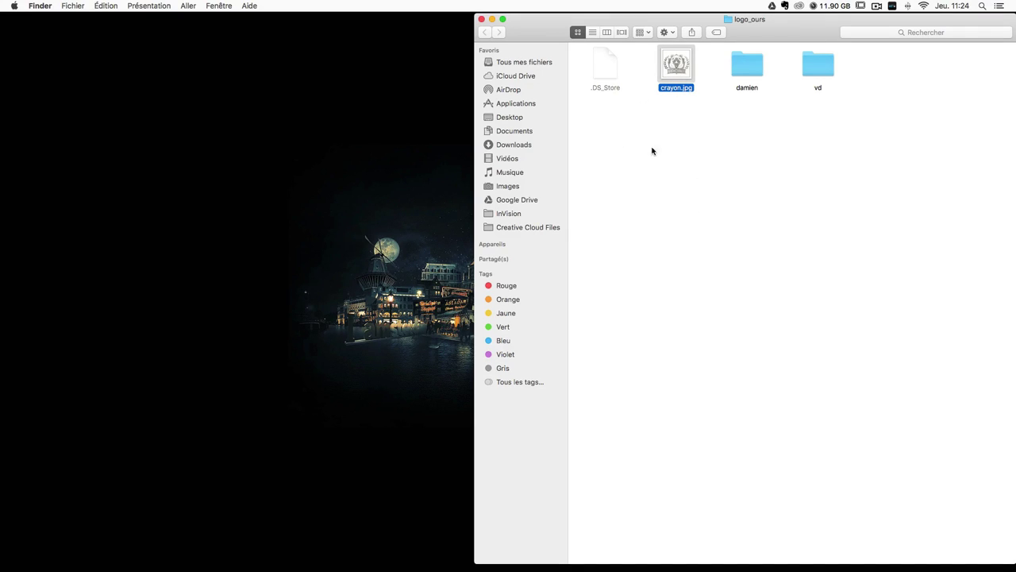
# Step: Launch Illustrator and create a new 1500 × 1500 px document
pyautogui.moveTo(734, 568)
pyautogui.click(734, 540)
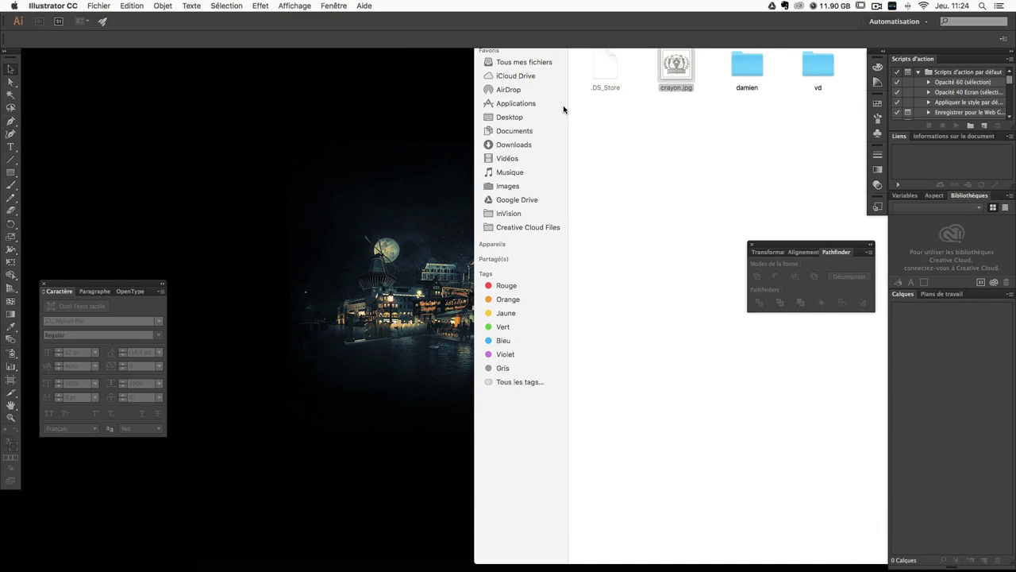
pyautogui.hotkey('ctrl', 'n')
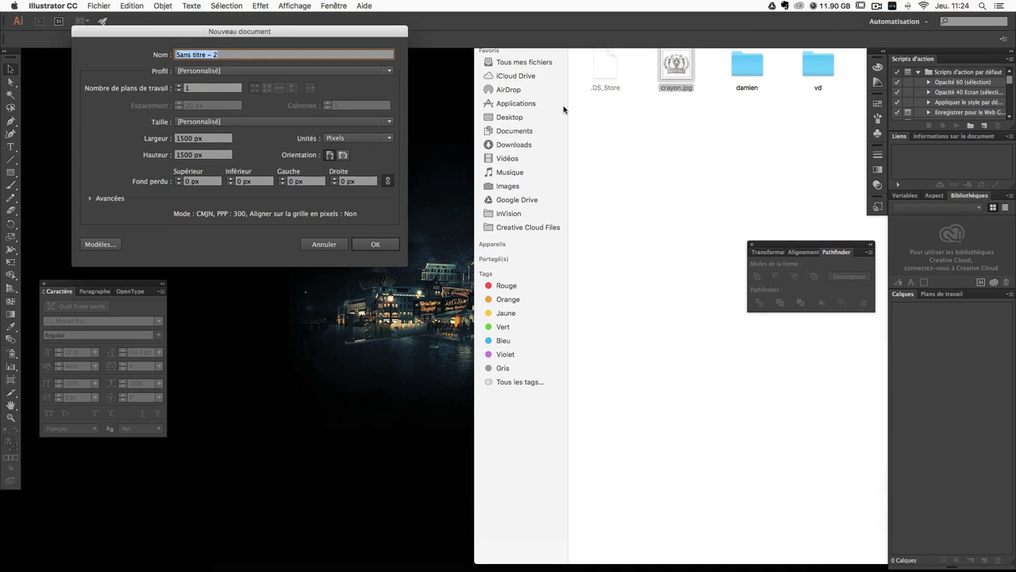
pyautogui.press('Tab')
pyautogui.press('Tab')
pyautogui.press('Tab')
pyautogui.press('Tab')
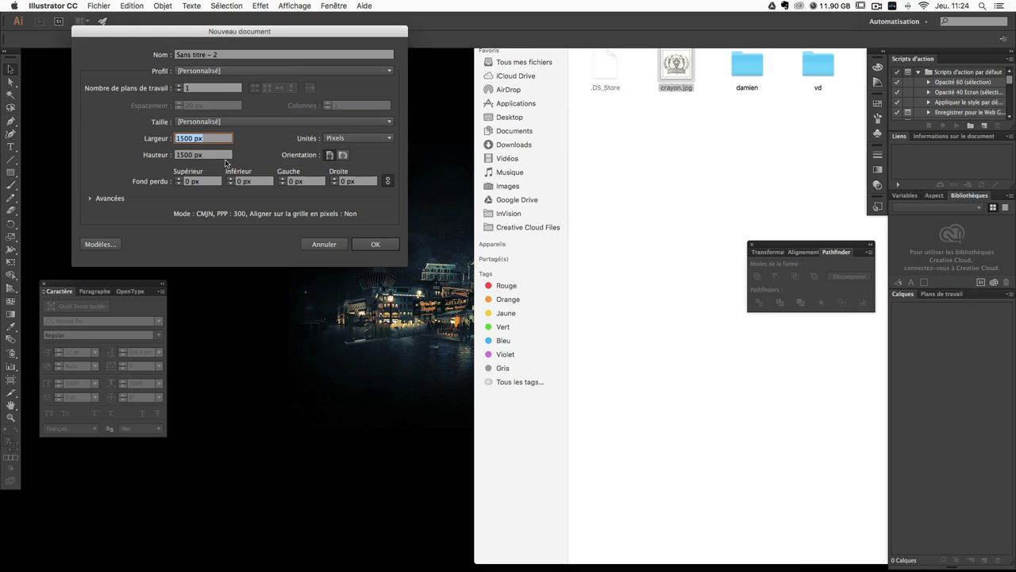
pyautogui.press('Tab')
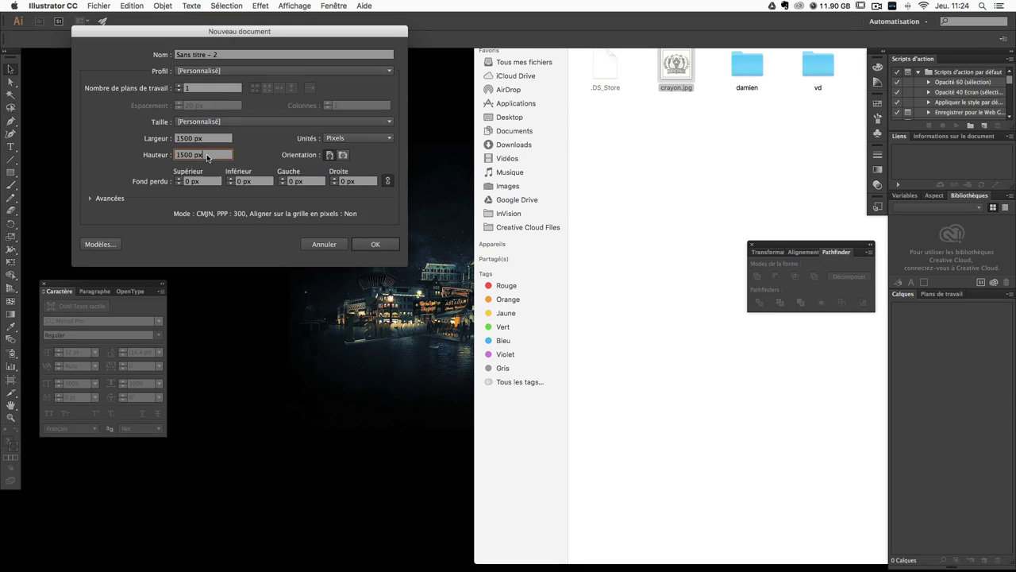
pyautogui.click(379, 250)
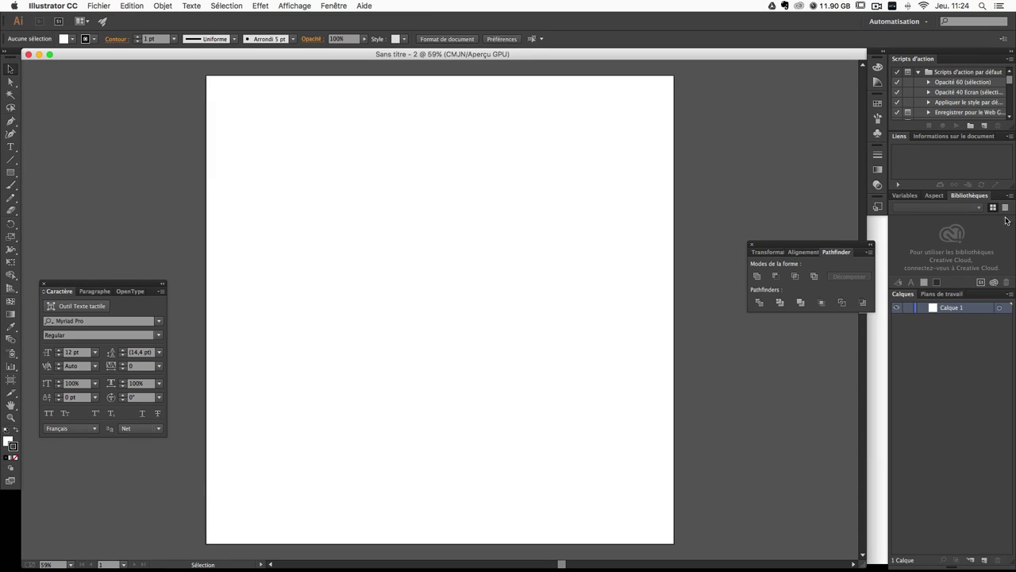
# Step: Rename the only layer to 'bg'
pyautogui.doubleClick(952, 309)
pyautogui.write('bg')
pyautogui.press('Return')
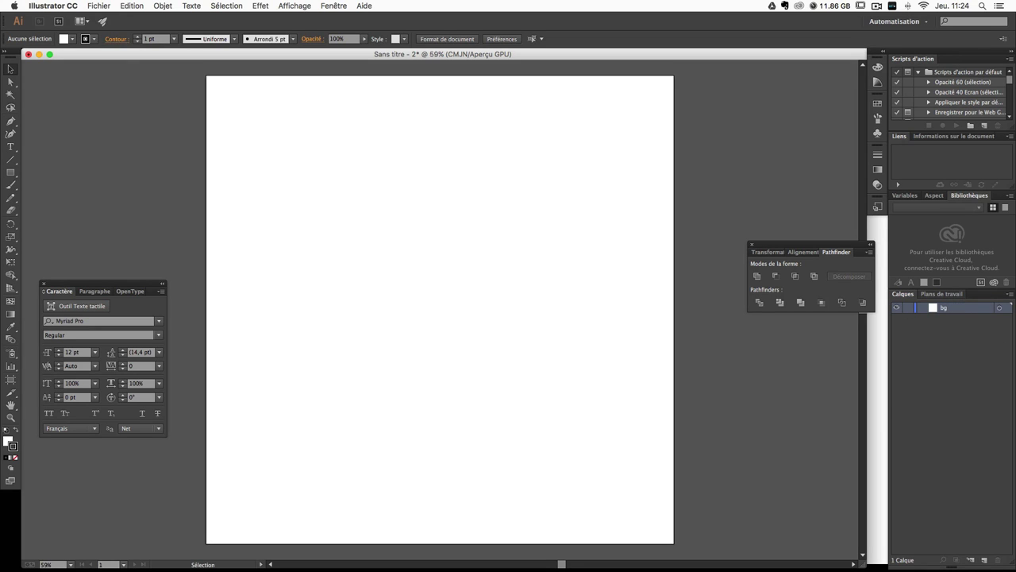
# Step: Import crayon.jpg and stretch it to fill the whole artboard
pyautogui.click(99, 6)
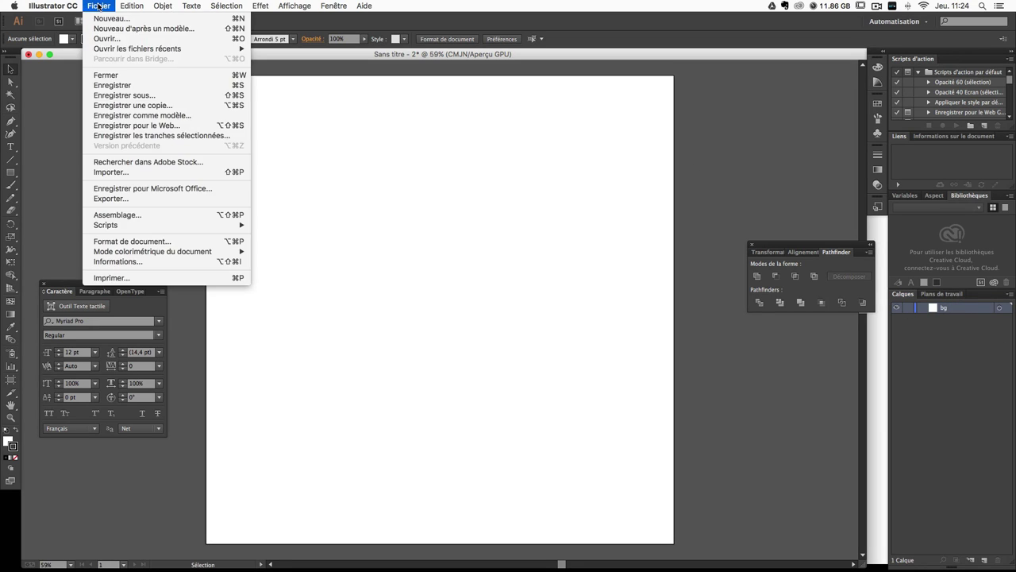
pyautogui.click(122, 173)
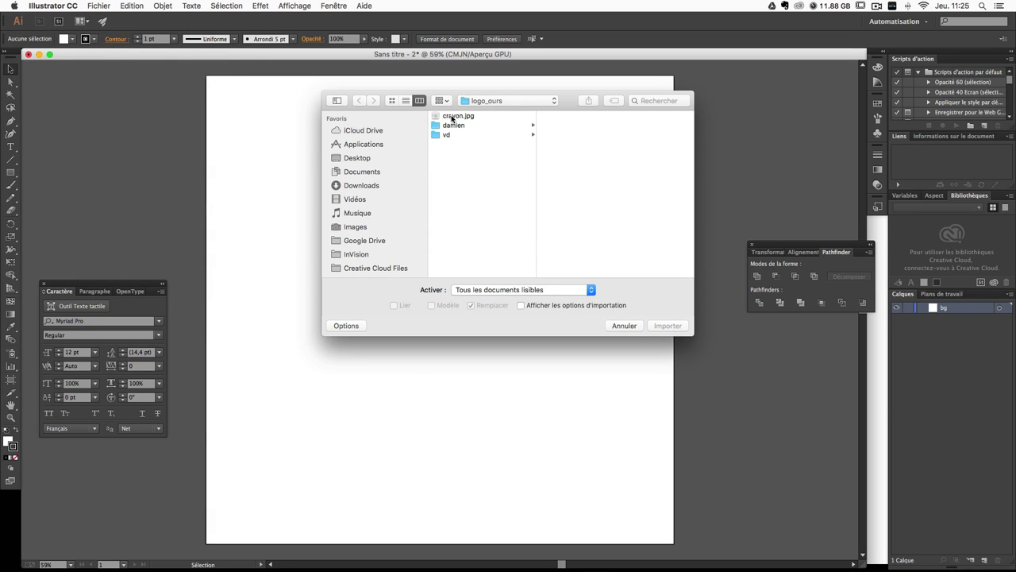
pyautogui.click(452, 118)
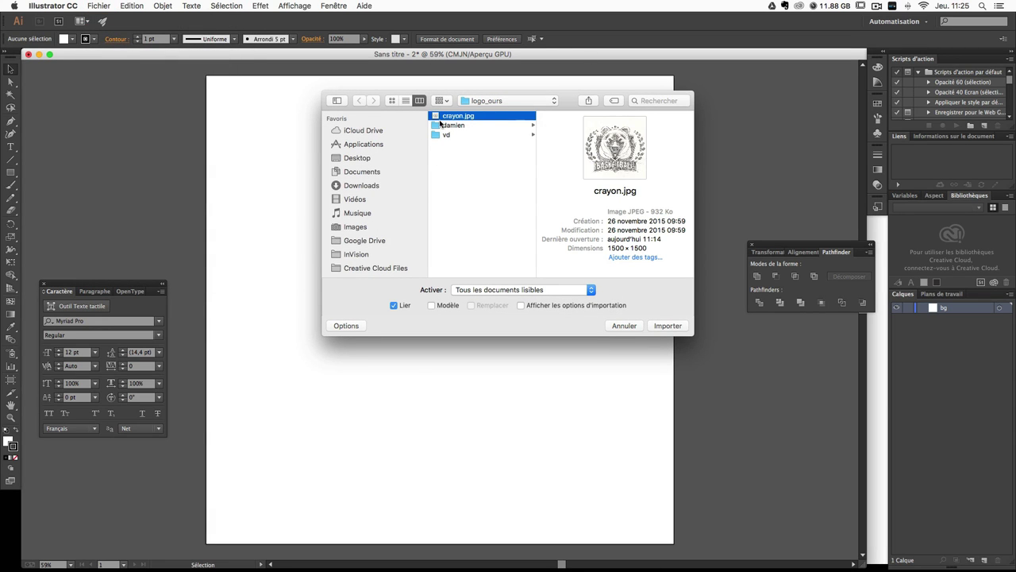
pyautogui.doubleClick(458, 119)
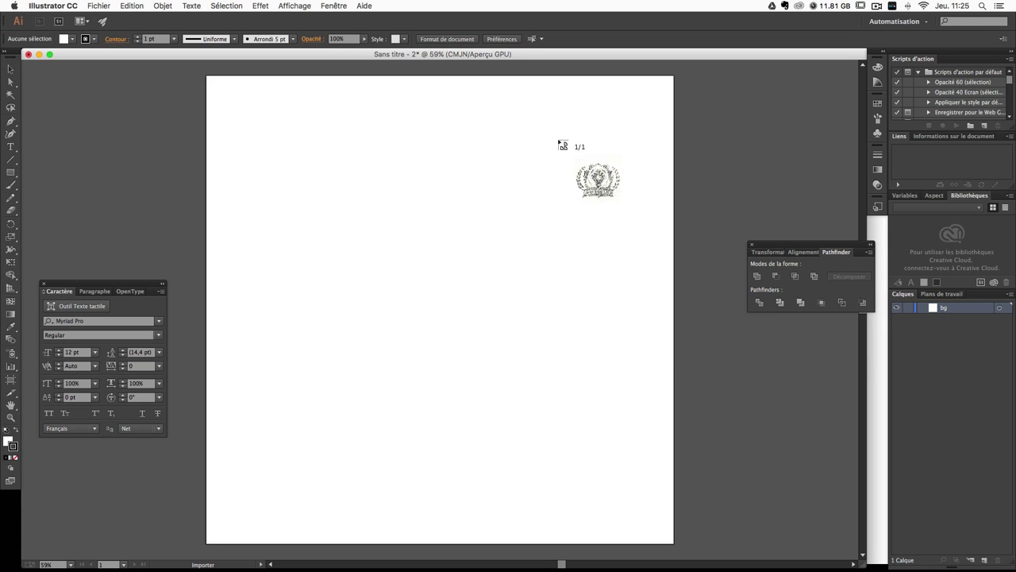
pyautogui.click(432, 207)
pyautogui.moveTo(432, 208); pyautogui.dragTo(301, 142)
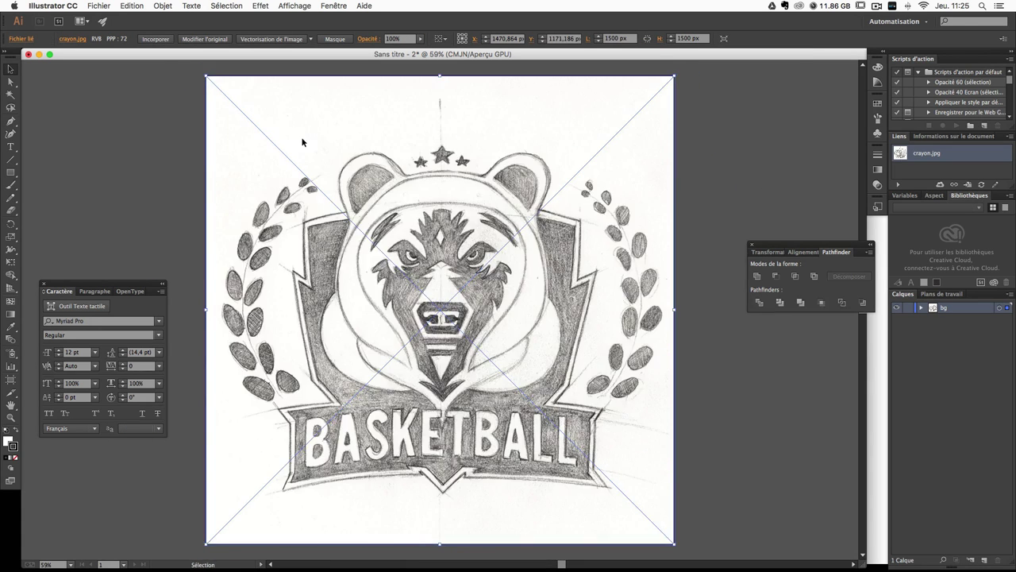
# Step: Set the pencil sketch's opacity to 30% in the Transparence panel
pyautogui.press('super+shift+a')
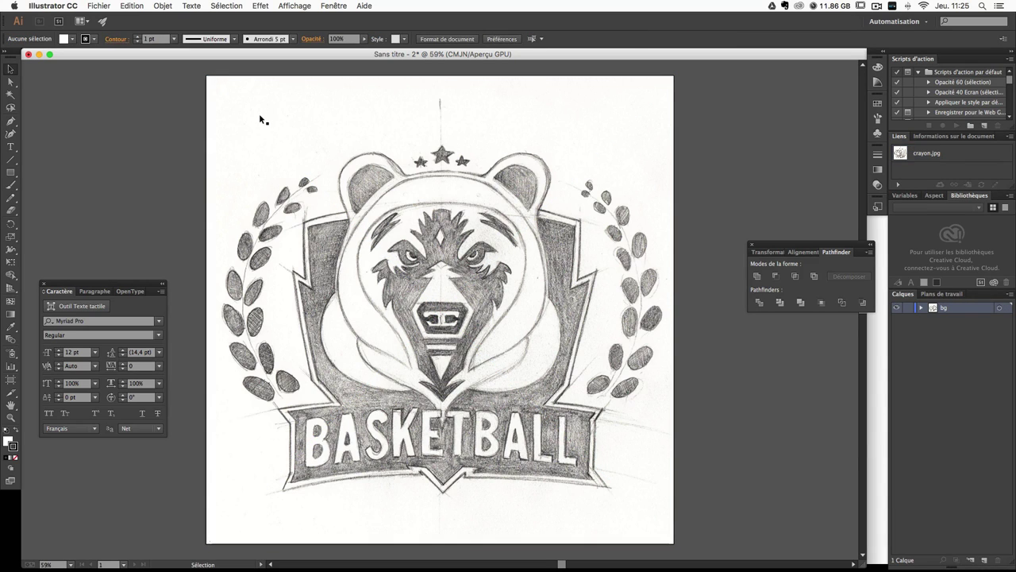
pyautogui.click(263, 120)
pyautogui.press('super+shift+a')
pyautogui.click(584, 230)
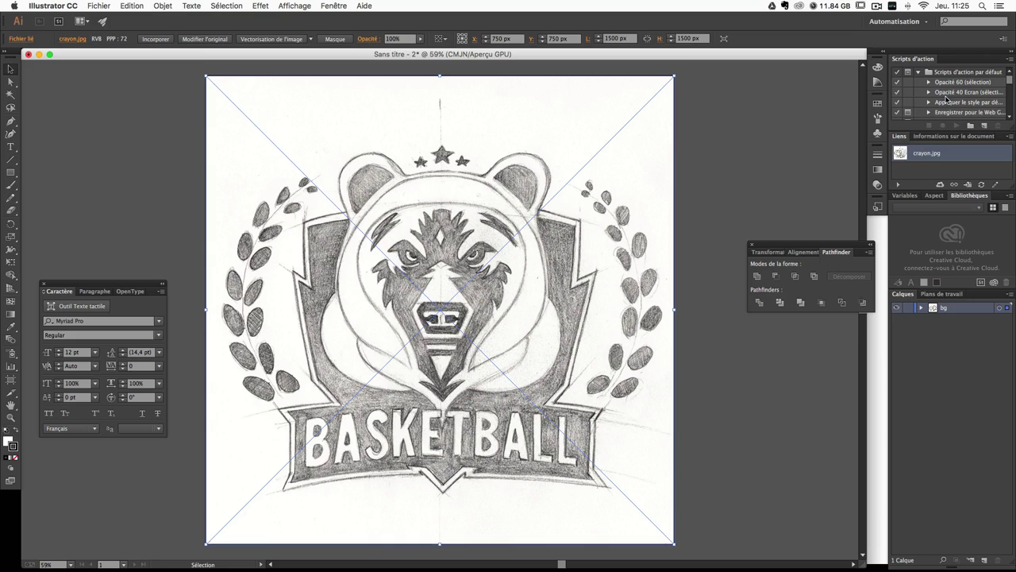
pyautogui.click(881, 170)
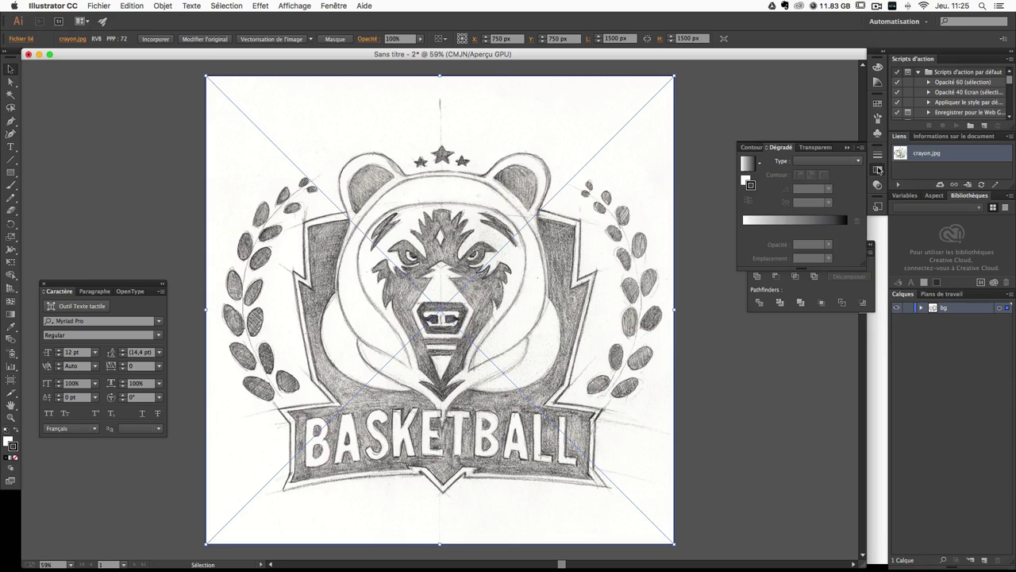
pyautogui.click(820, 148)
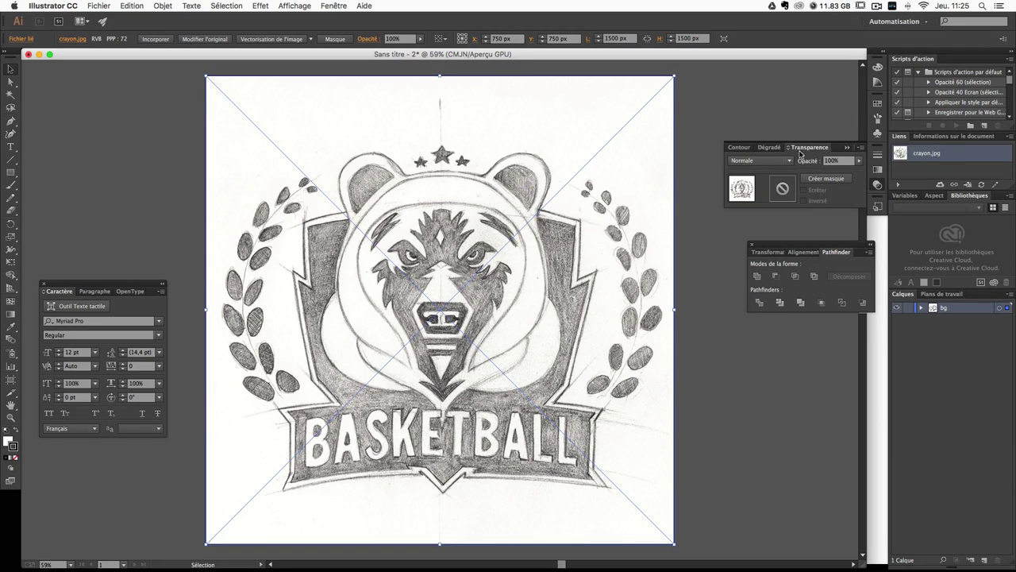
pyautogui.click(840, 161)
pyautogui.write('20')
pyautogui.press('Return')
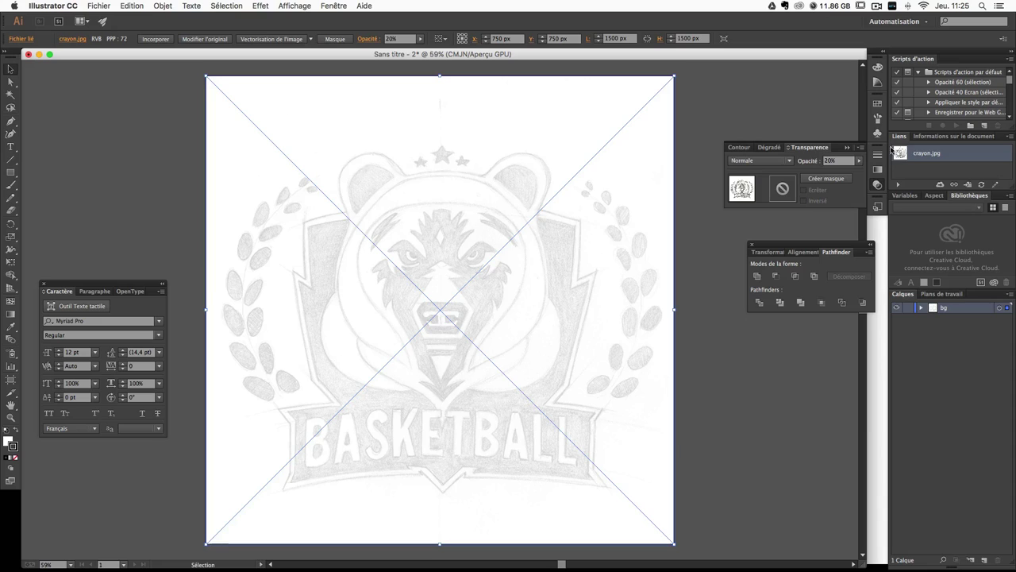
pyautogui.click(830, 161)
pyautogui.write('30')
pyautogui.press('Return')
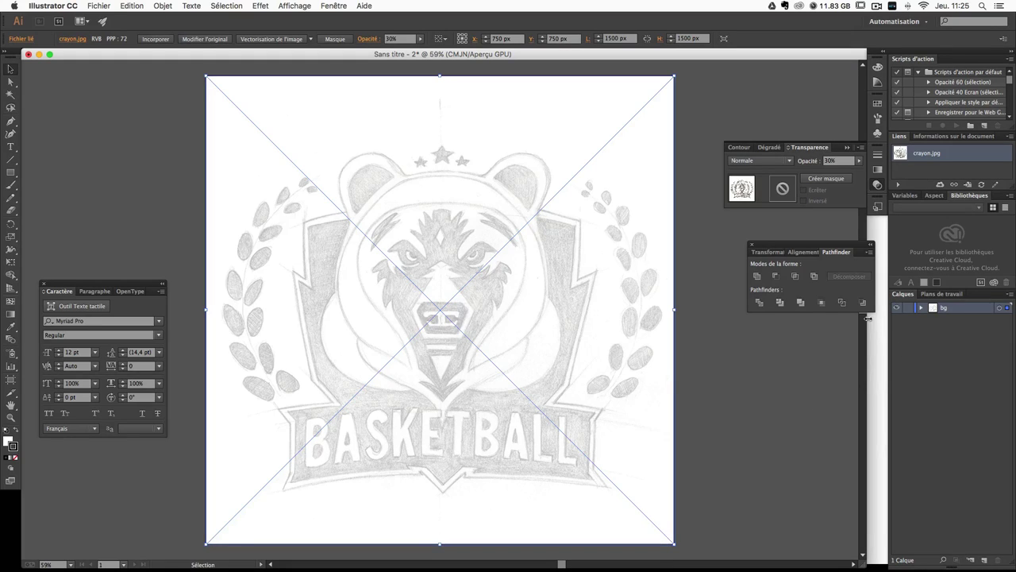
# Step: Lock the bg layer holding the sketch
pyautogui.click(941, 326)
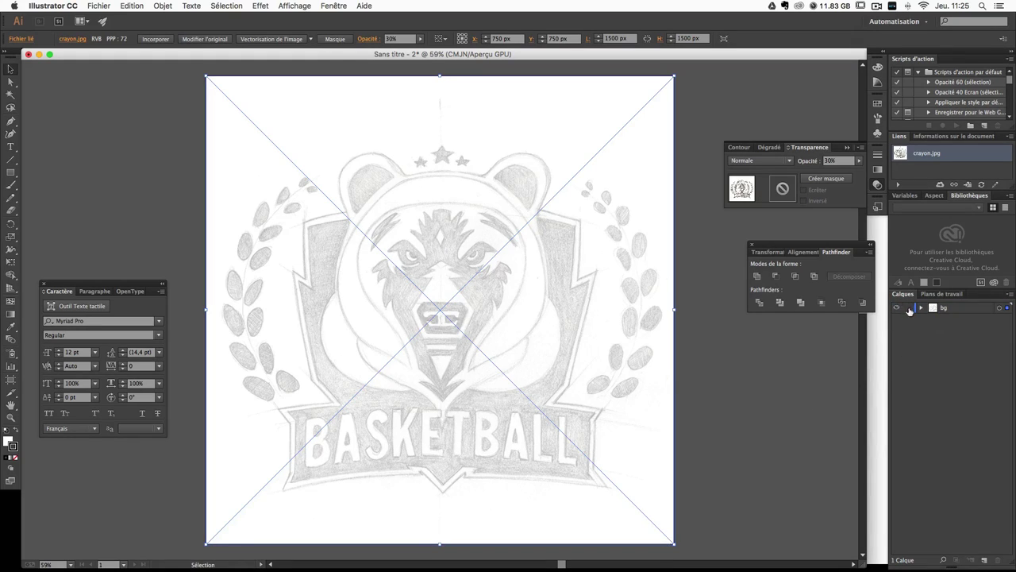
pyautogui.click(908, 309)
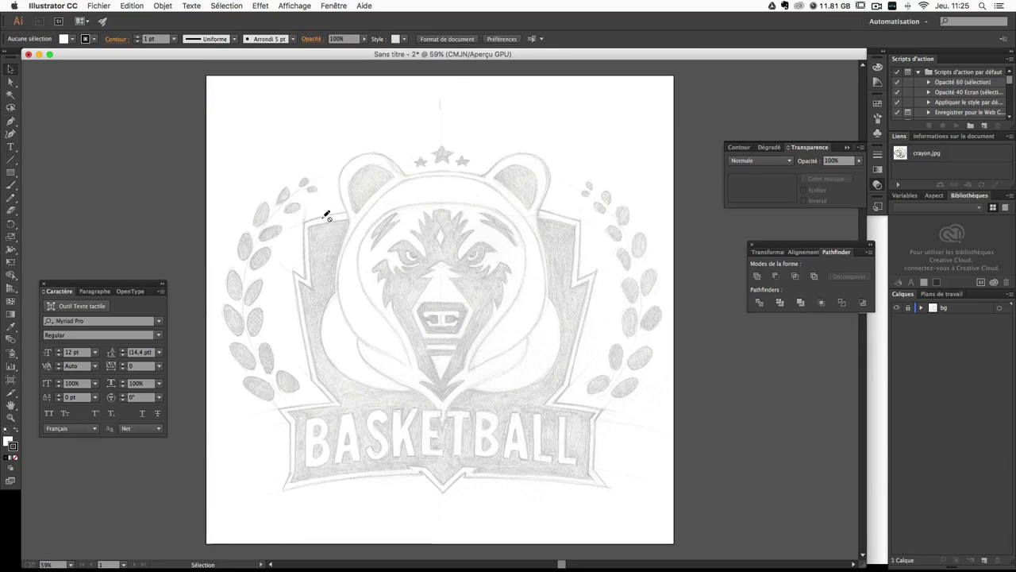
pyautogui.press('b')
# Step: Add a new layer named 'fond' above bg and turn on the rulers
pyautogui.click(984, 560)
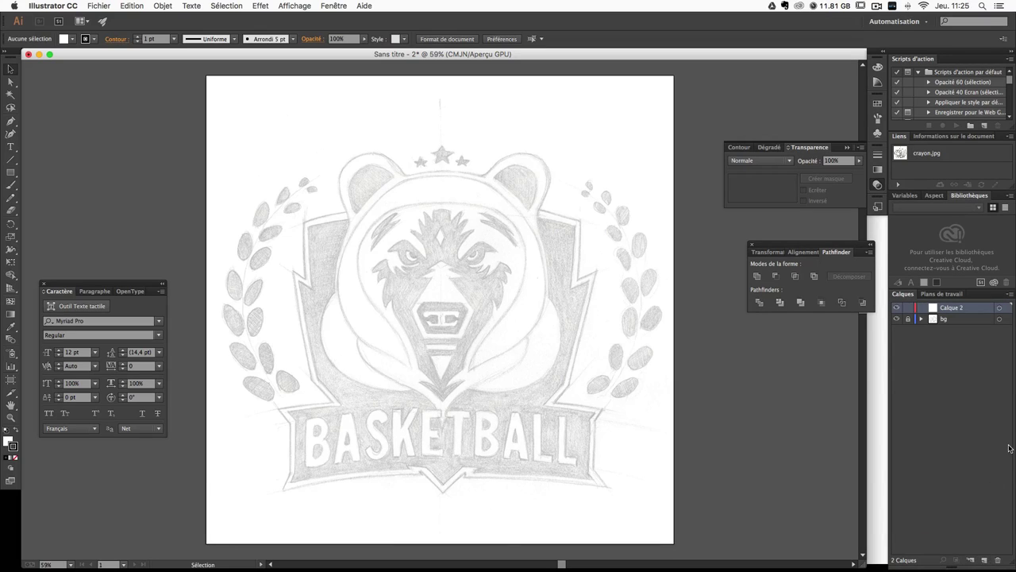
pyautogui.doubleClick(953, 308)
pyautogui.write('fond')
pyautogui.press('Return')
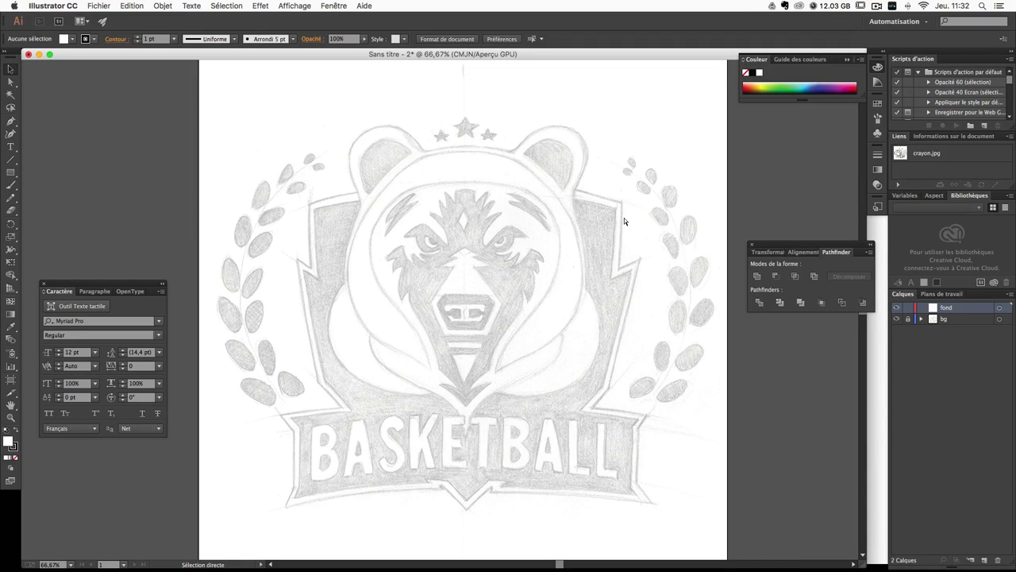
pyautogui.press('v')
pyautogui.press('super+r')
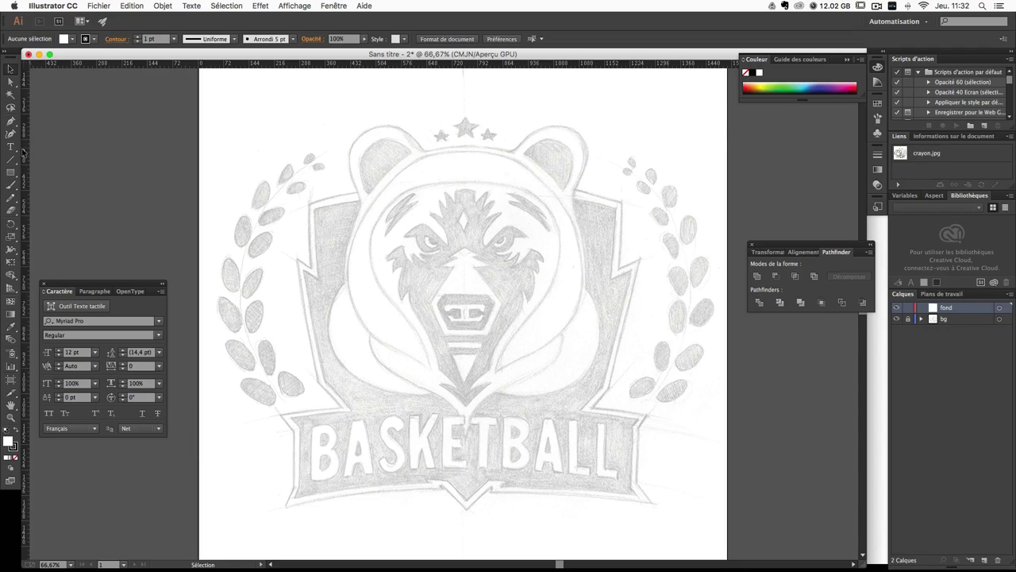
# Step: Drag a vertical guide down the sketch's centre and zoom in on the bear
pyautogui.moveTo(25, 313)
pyautogui.mouseDown()
pyautogui.moveTo(395, 304)
pyautogui.moveTo(466, 506)
pyautogui.mouseUp()
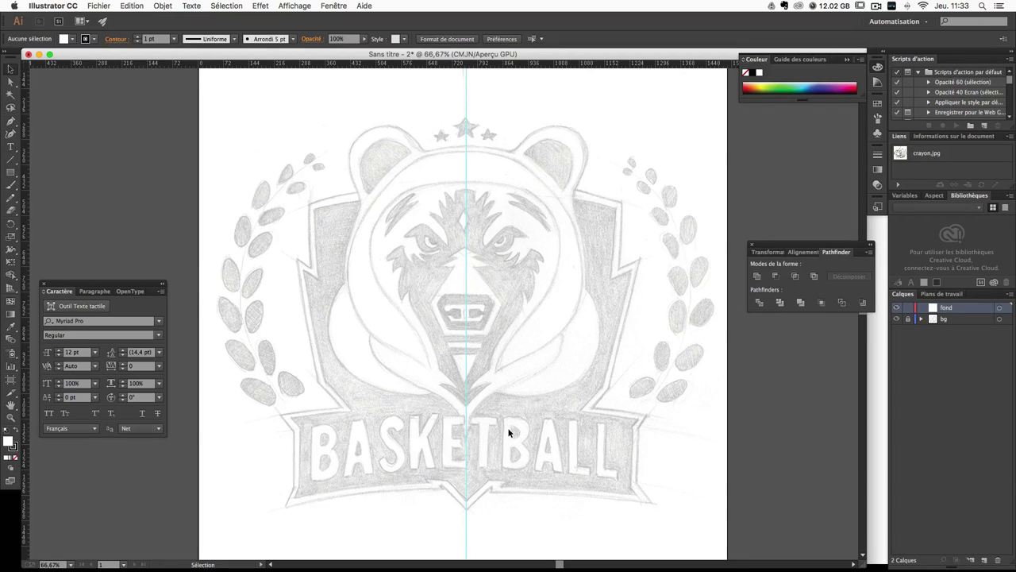
pyautogui.press('super+plus')
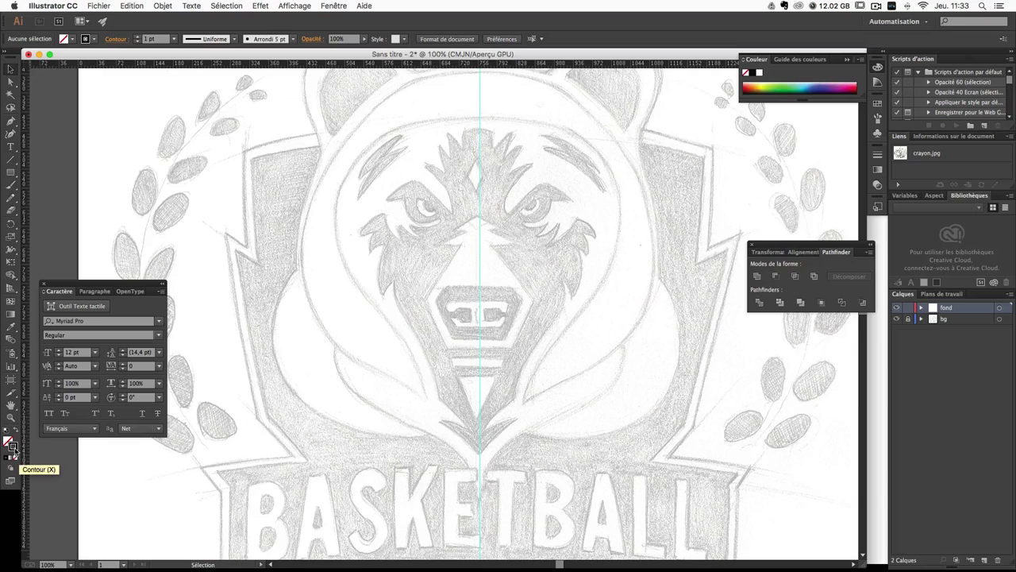
# Step: Set the stroke colour to orange hex e18532
pyautogui.doubleClick(13, 447)
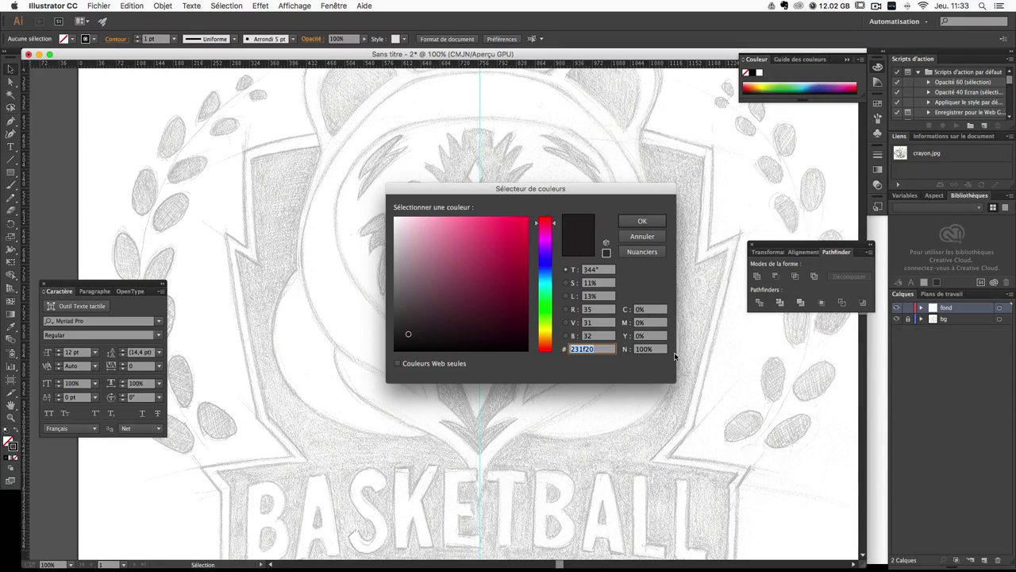
pyautogui.write('e18532')
pyautogui.press('Return')
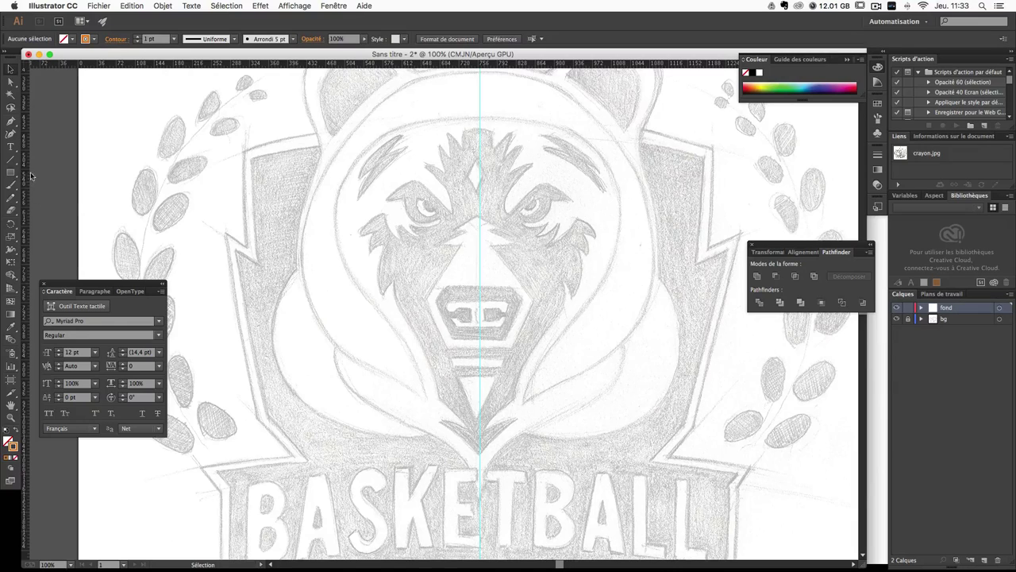
# Step: Draw a small solid orange square beside the artboard as a colour reference
pyautogui.press('m')
pyautogui.press('h')
pyautogui.moveTo(148, 174); pyautogui.dragTo(232, 217)
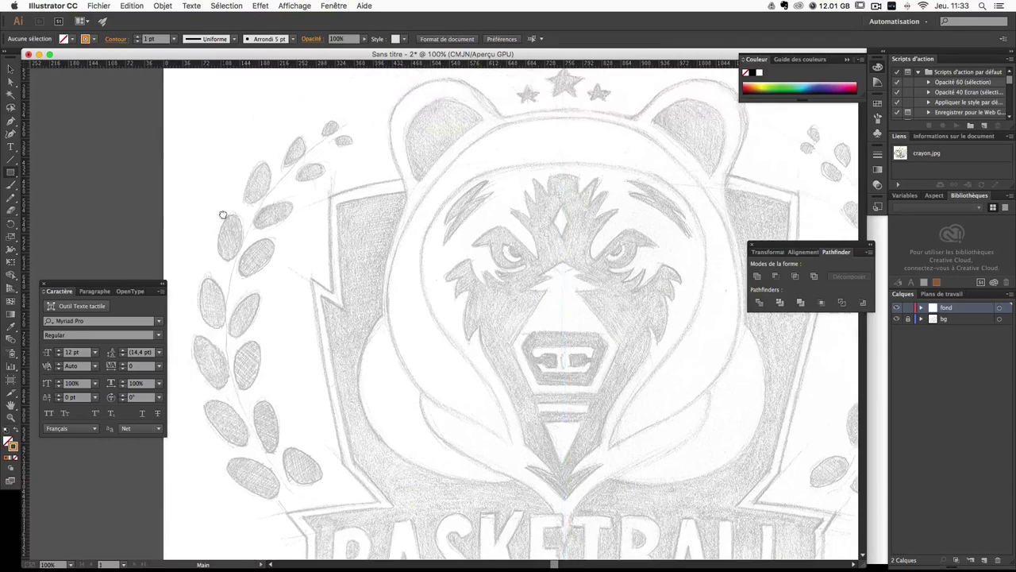
pyautogui.moveTo(136, 120); pyautogui.dragTo(138, 123)
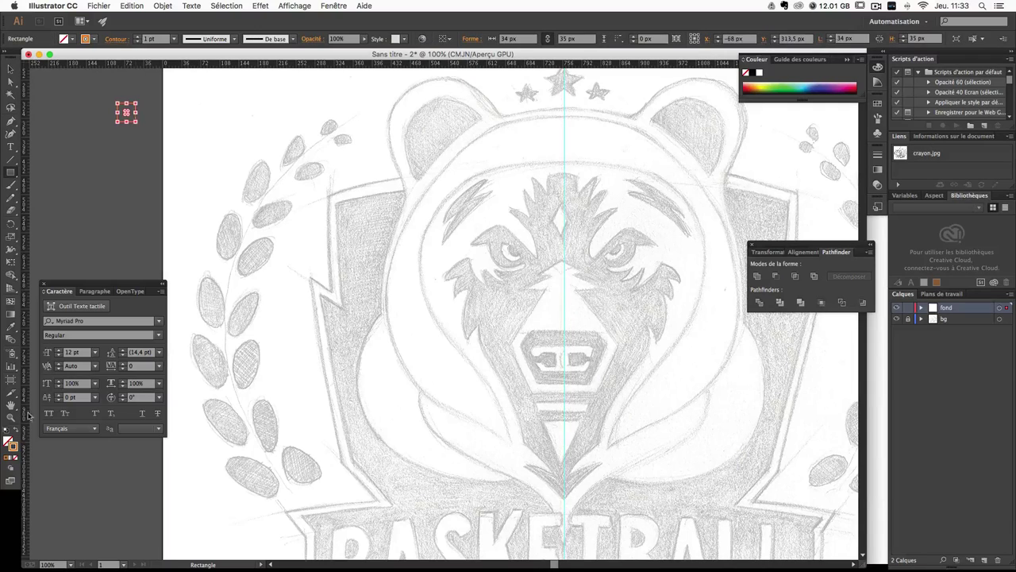
pyautogui.click(17, 436)
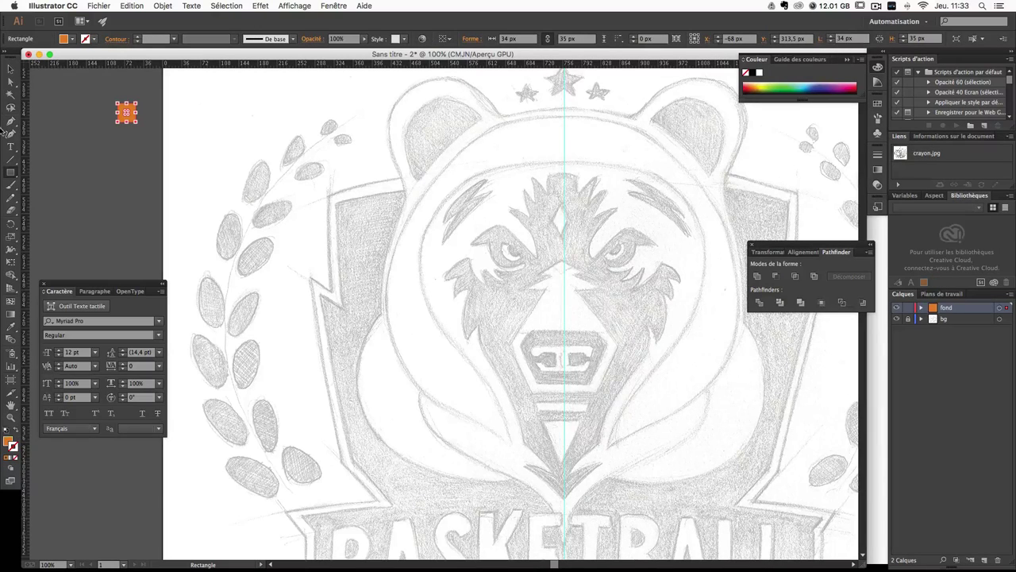
pyautogui.click(11, 69)
pyautogui.moveTo(126, 112); pyautogui.dragTo(93, 109)
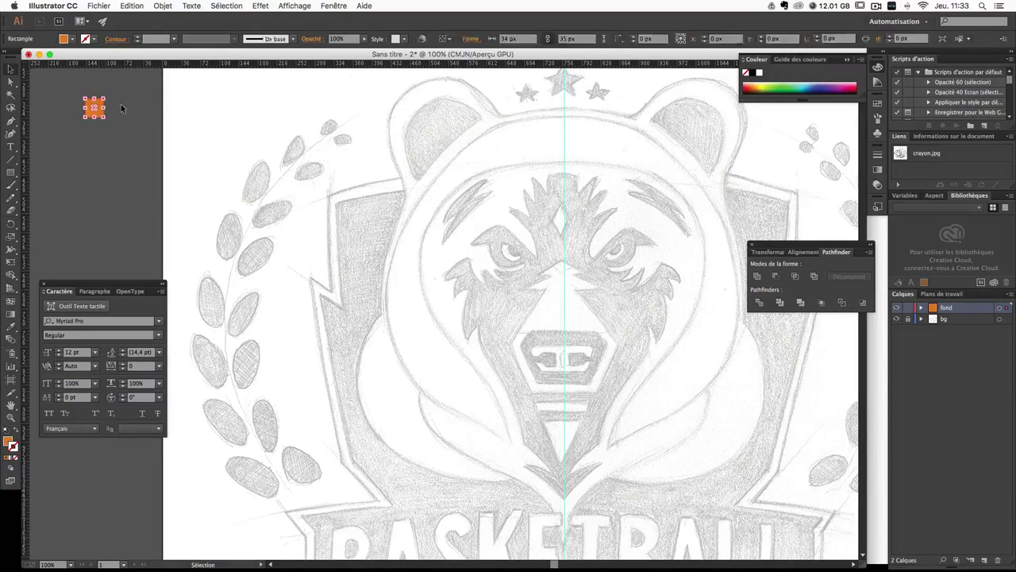
pyautogui.click(125, 112)
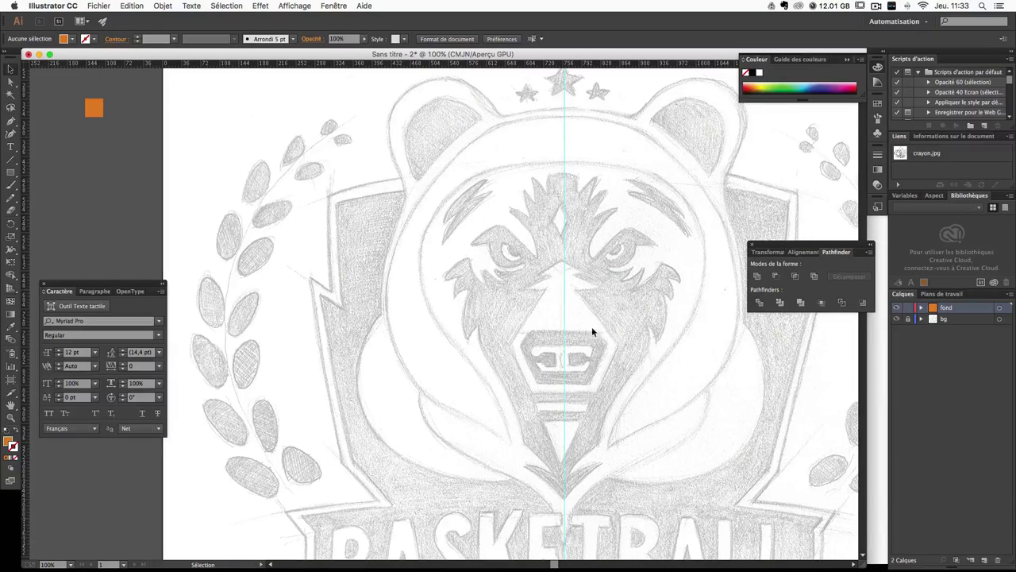
# Step: Reposition the orange reference square and set new shapes to orange stroke, no fill
pyautogui.scroll(-2, 568, 310)
pyautogui.hscroll(3, 571, 313)
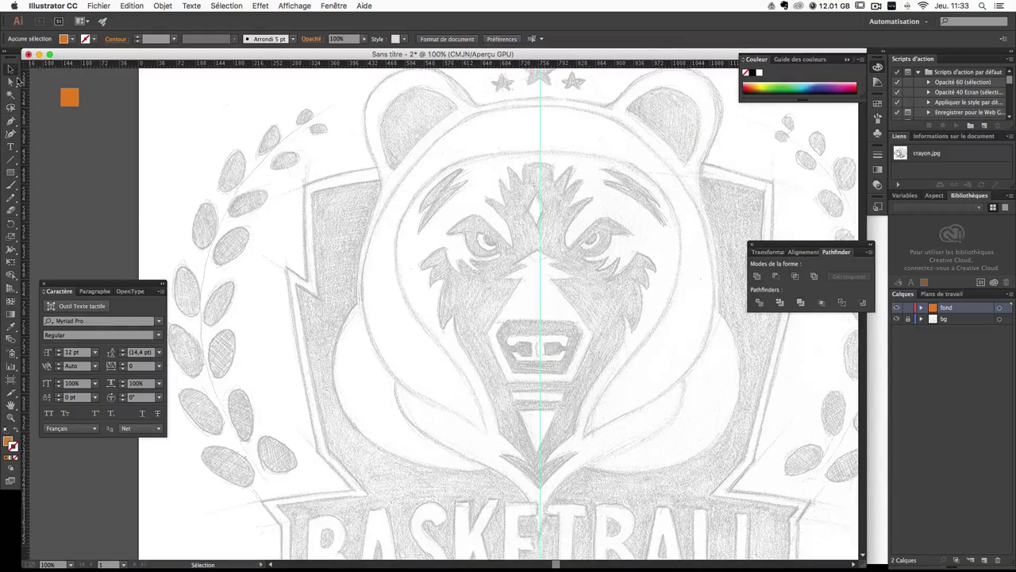
pyautogui.moveTo(79, 100); pyautogui.dragTo(131, 101)
pyautogui.moveTo(455, 370); pyautogui.dragTo(426, 343)
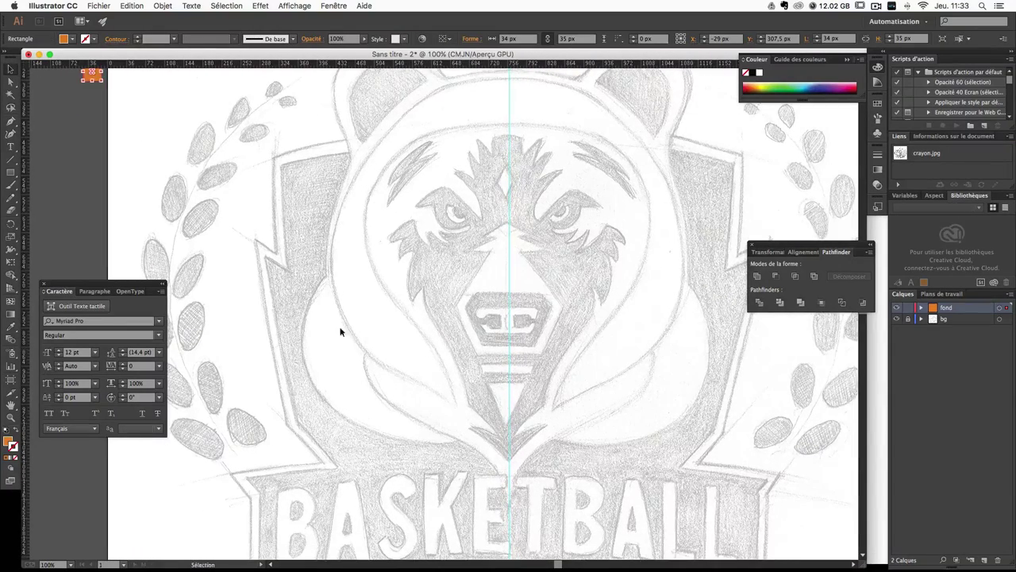
pyautogui.moveTo(363, 273); pyautogui.dragTo(365, 316)
pyautogui.click(89, 191)
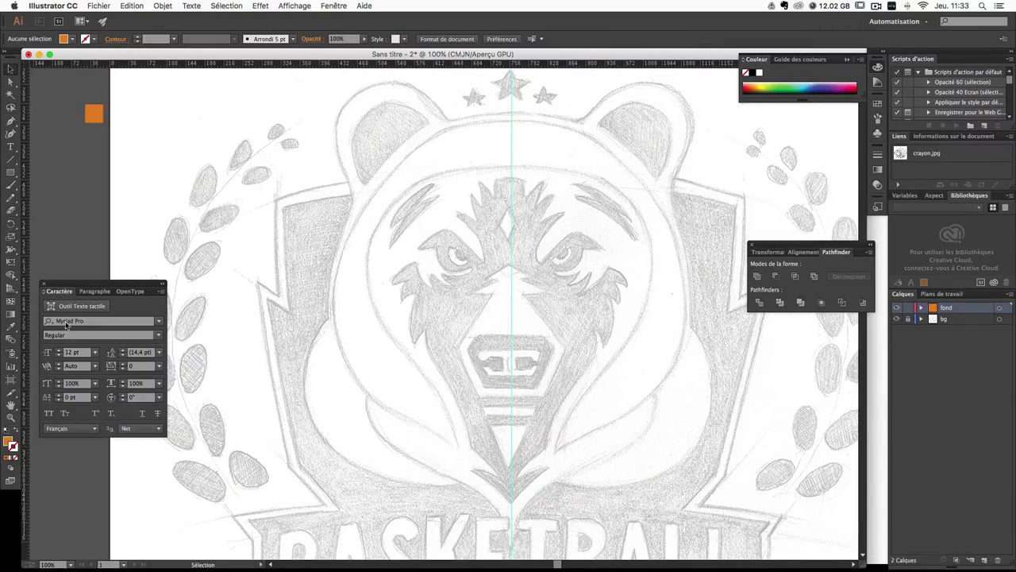
pyautogui.click(18, 438)
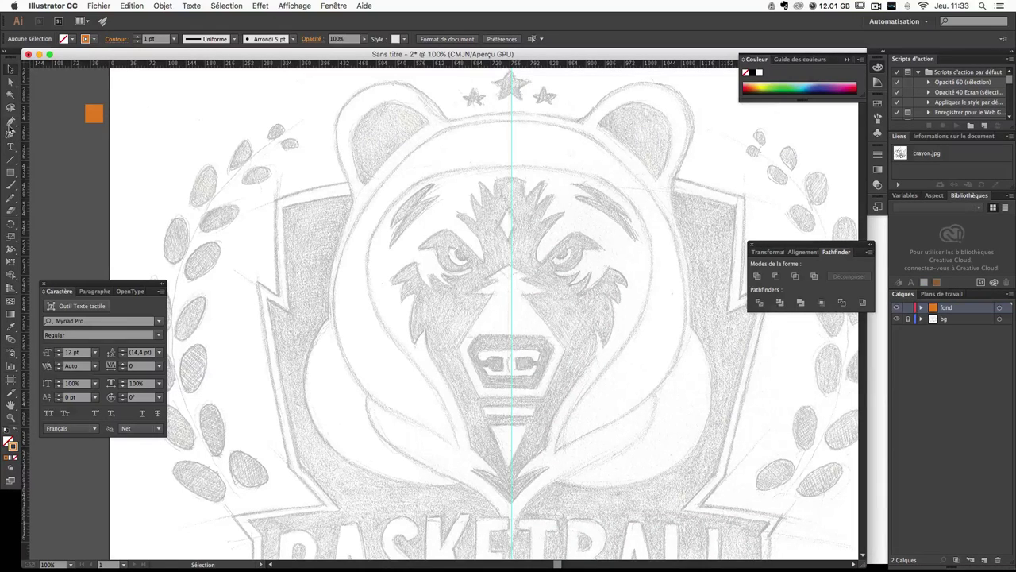
pyautogui.click(10, 121)
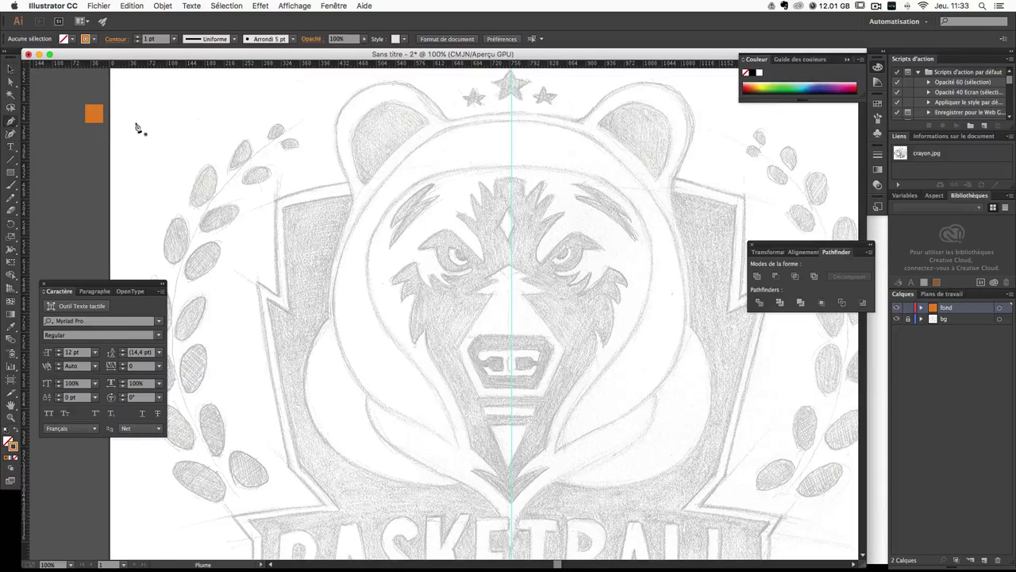
# Step: Start the orange pen outline at the shield's top centre and curve it around the upper left
pyautogui.click(511, 167)
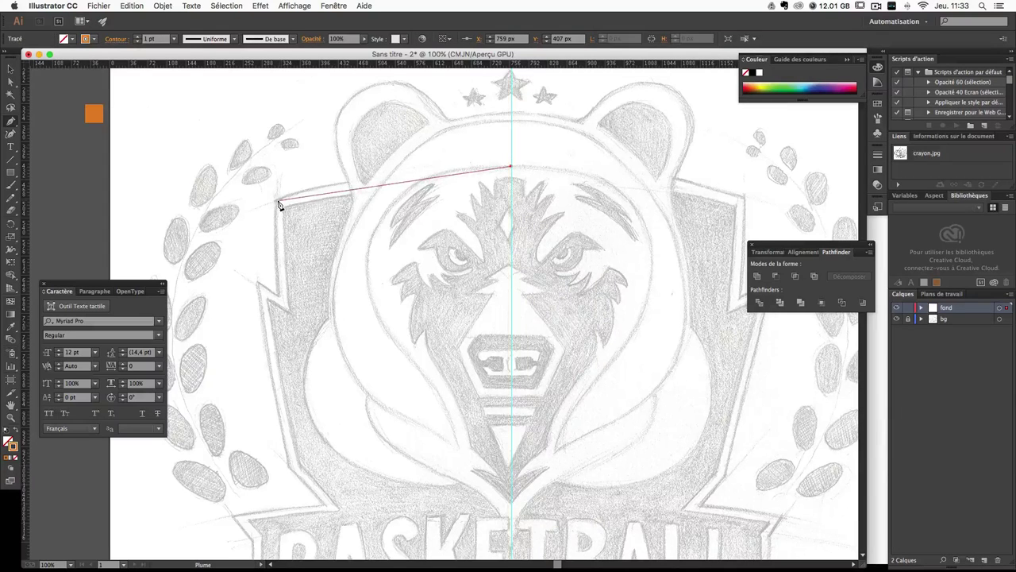
pyautogui.moveTo(277, 202); pyautogui.dragTo(163, 261)
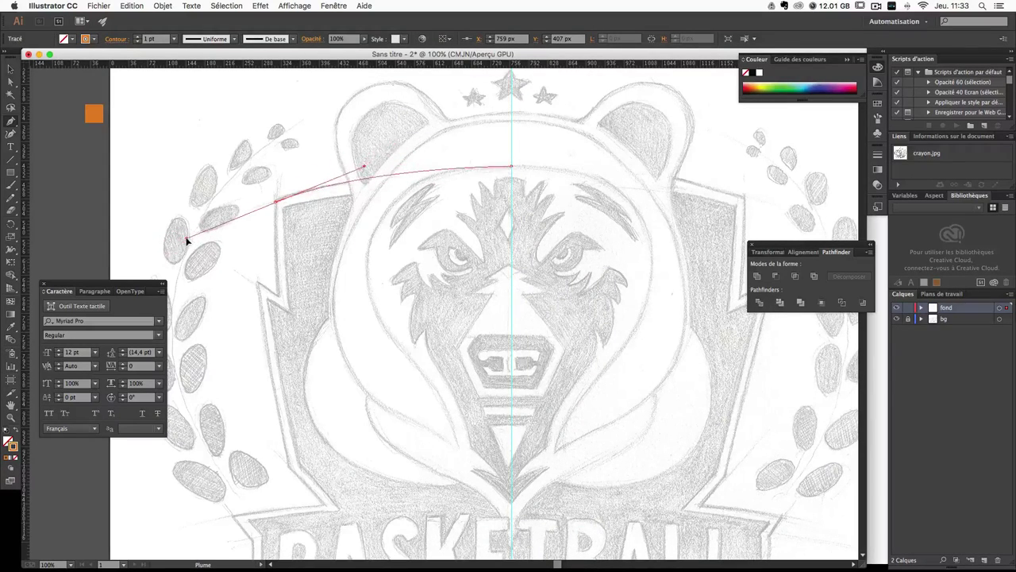
pyautogui.moveTo(162, 261)
pyautogui.mouseDown()
pyautogui.moveTo(222, 232)
pyautogui.moveTo(201, 235)
pyautogui.mouseUp()
pyautogui.click(276, 205)
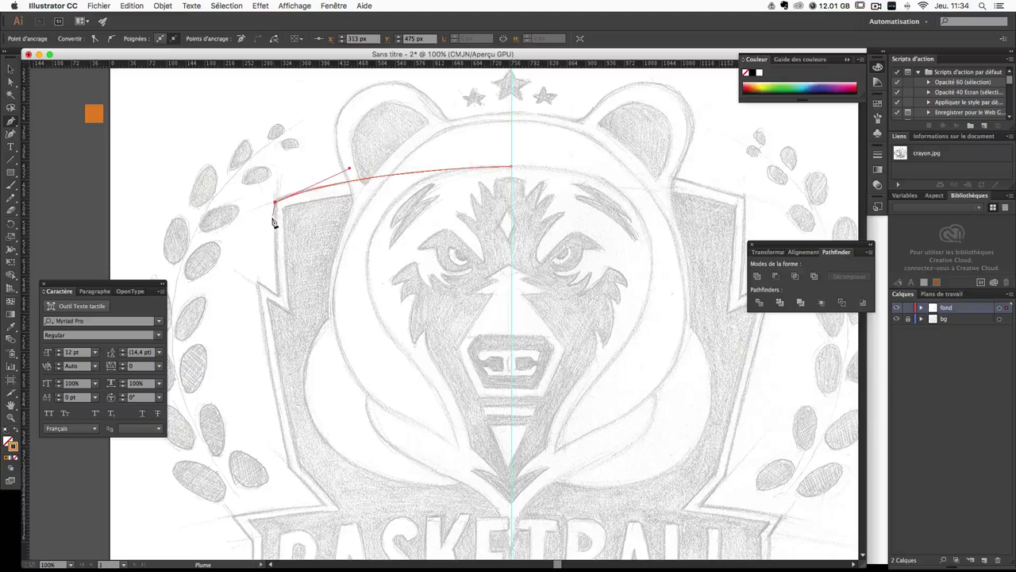
pyautogui.hscroll(-6, 333, 296)
pyautogui.scroll(-3, 333, 296)
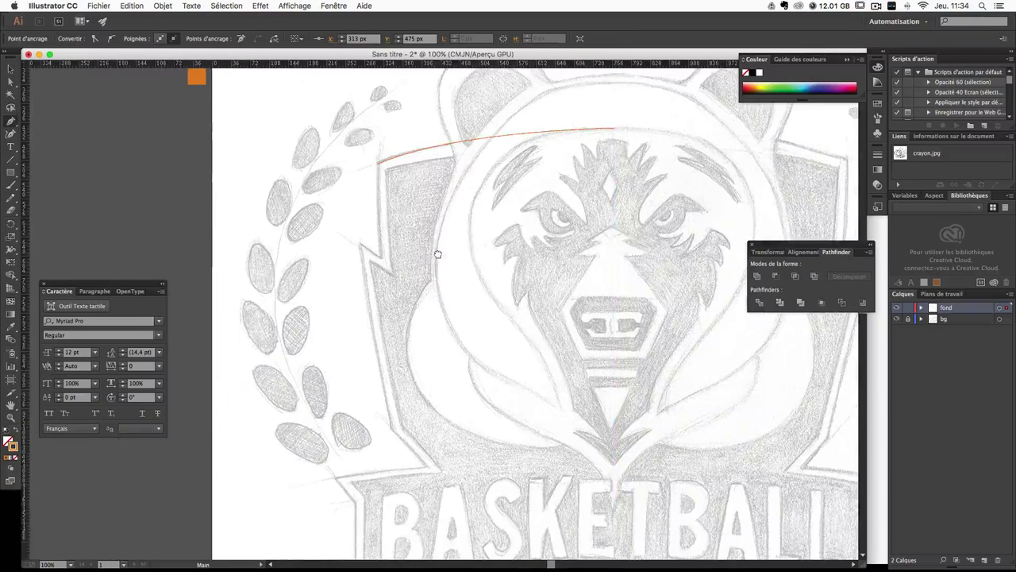
pyautogui.moveTo(381, 255); pyautogui.dragTo(390, 308)
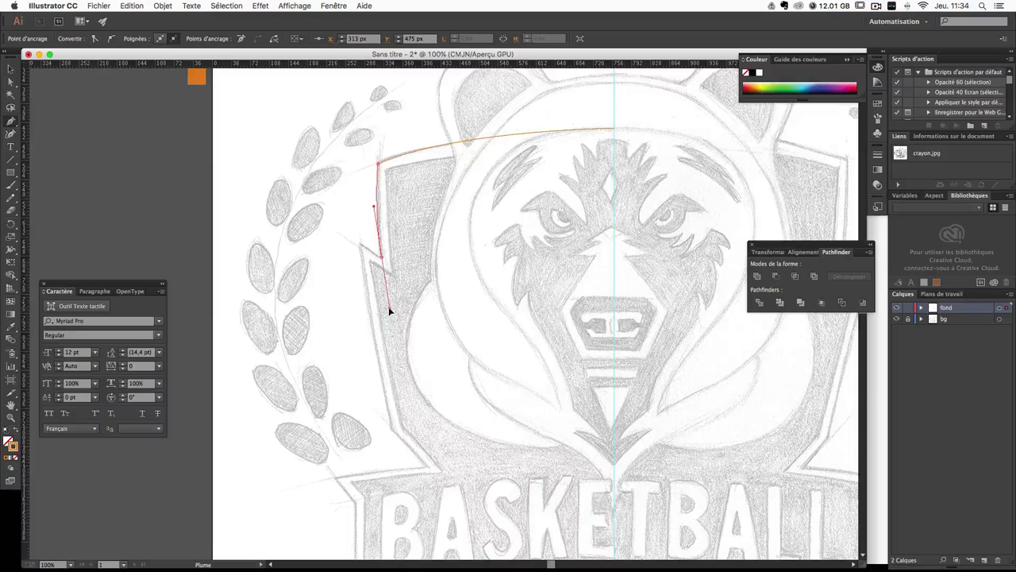
pyautogui.moveTo(390, 308); pyautogui.dragTo(381, 261)
# Step: Continue the outline down the shield's left side to the banner's bottom-left corner
pyautogui.click(360, 244)
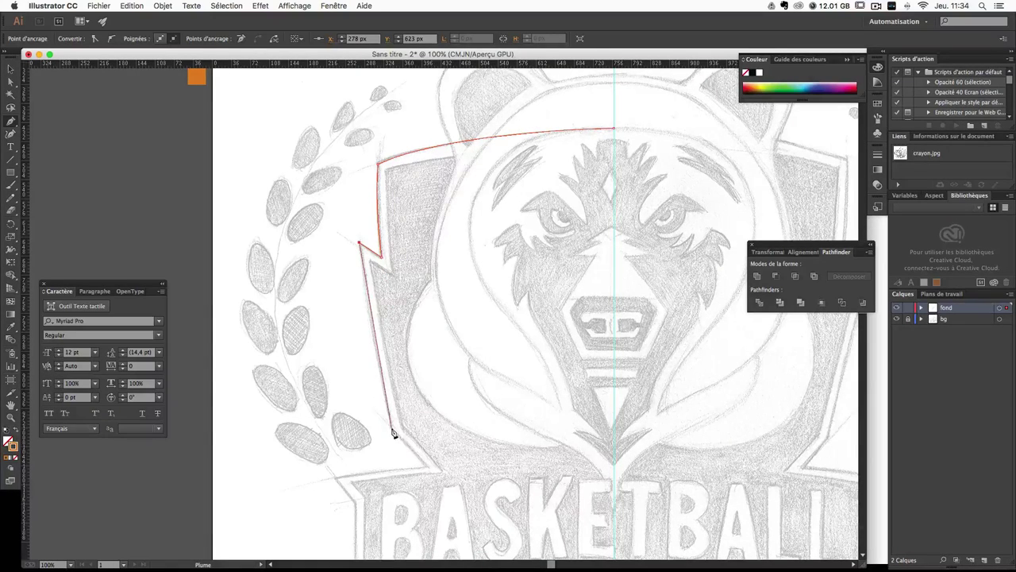
pyautogui.click(392, 428)
pyautogui.click(430, 473)
pyautogui.scroll(-5, 433, 476)
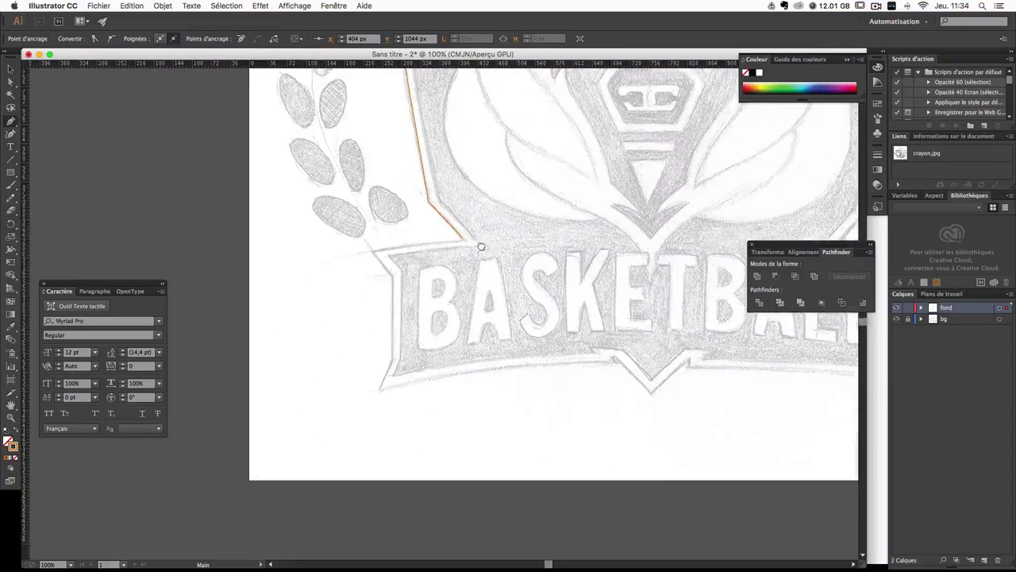
pyautogui.click(372, 250)
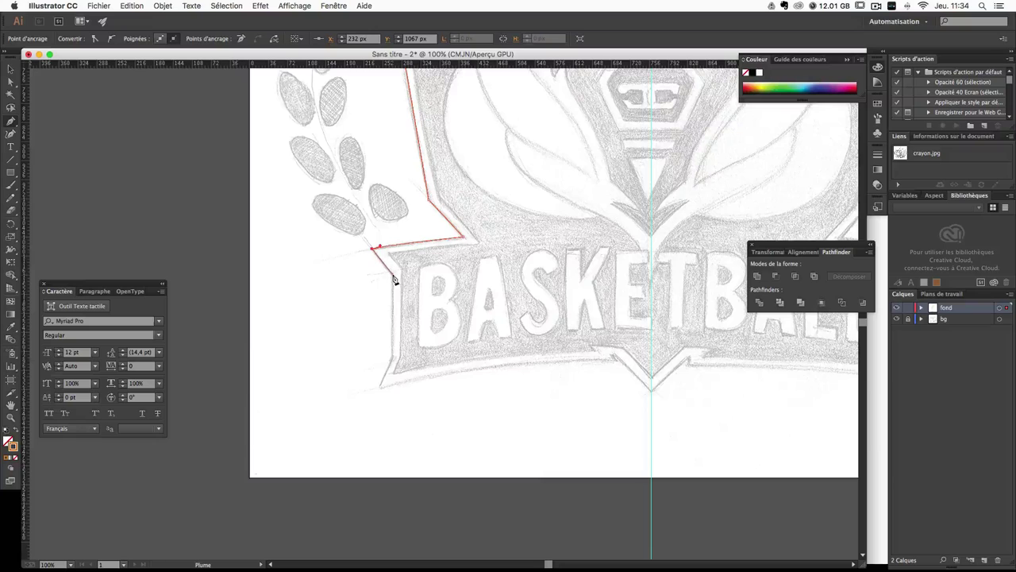
pyautogui.click(393, 277)
pyautogui.click(391, 355)
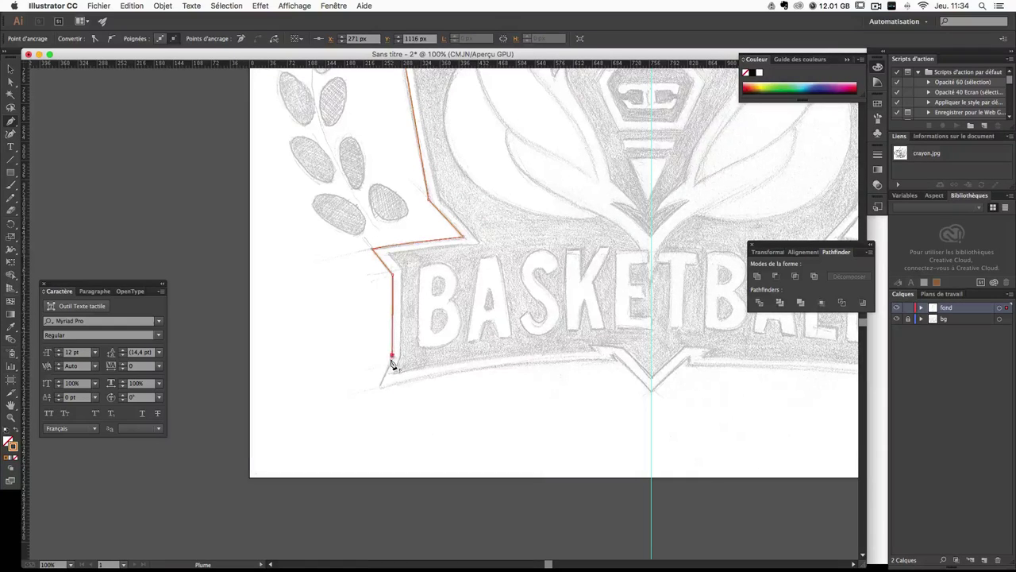
pyautogui.click(380, 387)
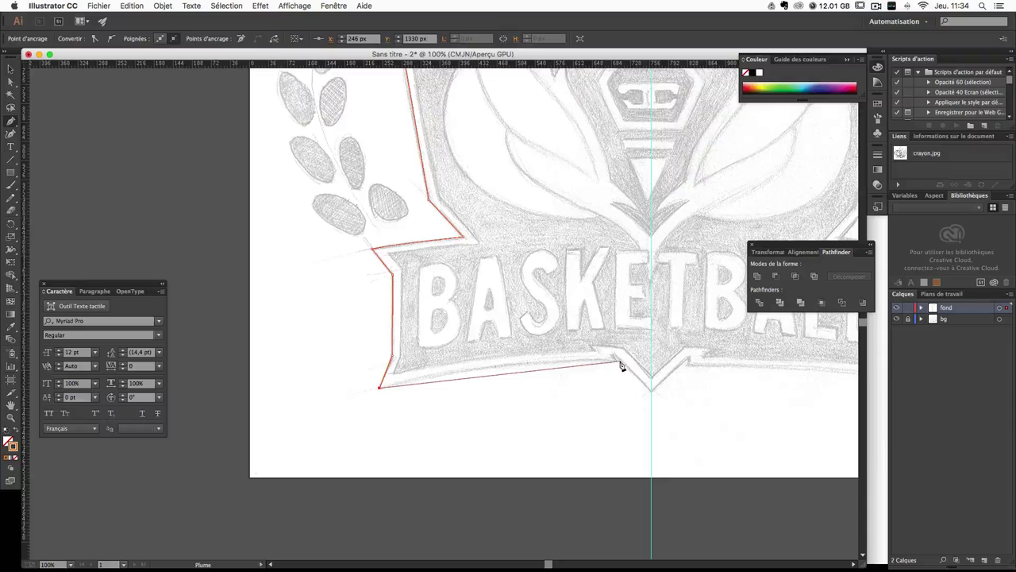
pyautogui.press('super+plus')
pyautogui.press('super+plus')
# Step: Trace the banner's bottom edge and notch down to the shield's lower centre point on the guide
pyautogui.scroll(-5, 641, 439)
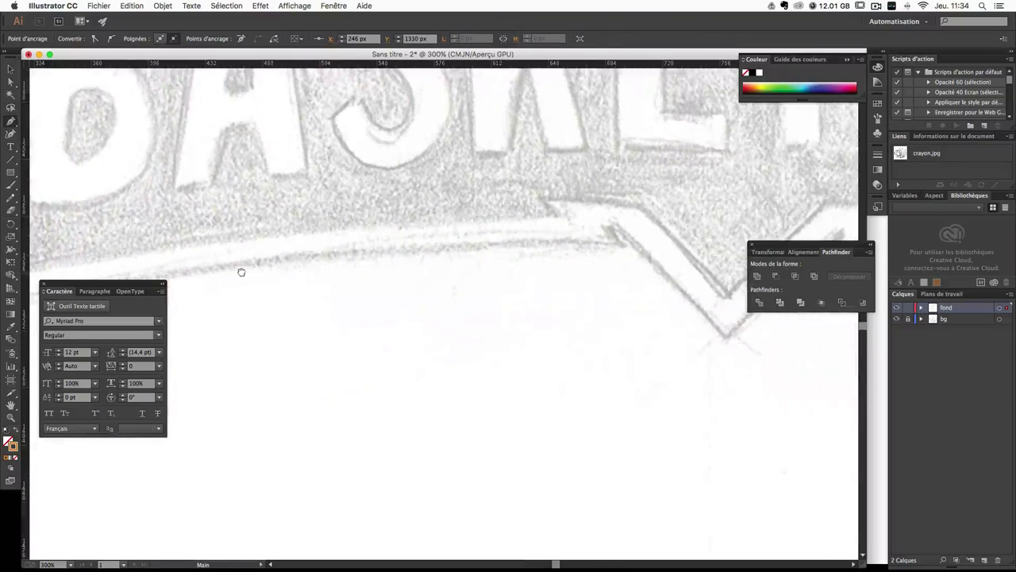
pyautogui.moveTo(627, 245)
pyautogui.mouseDown()
pyautogui.moveTo(876, 262)
pyautogui.moveTo(827, 264)
pyautogui.mouseUp()
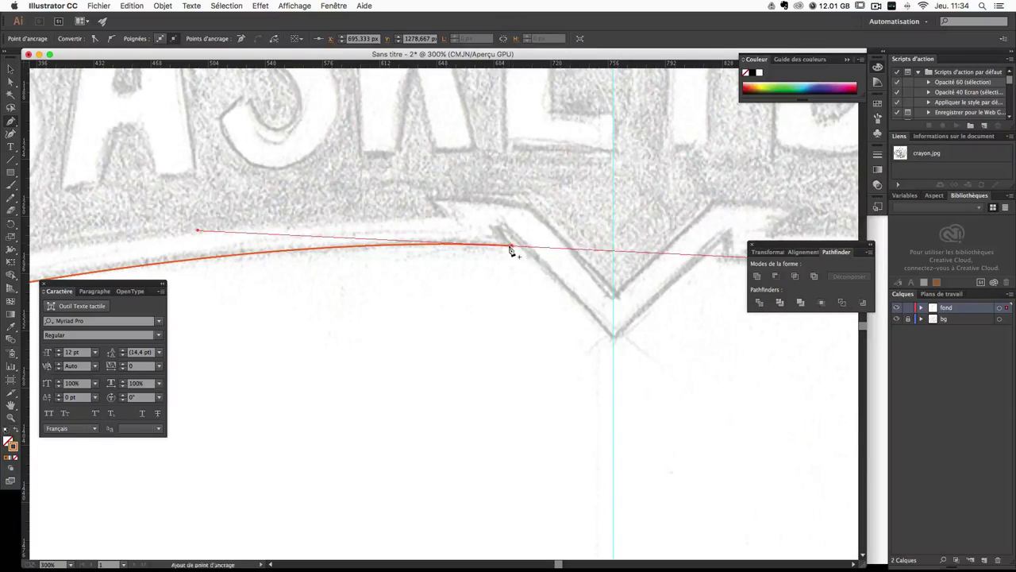
pyautogui.click(510, 248)
pyautogui.click(509, 244)
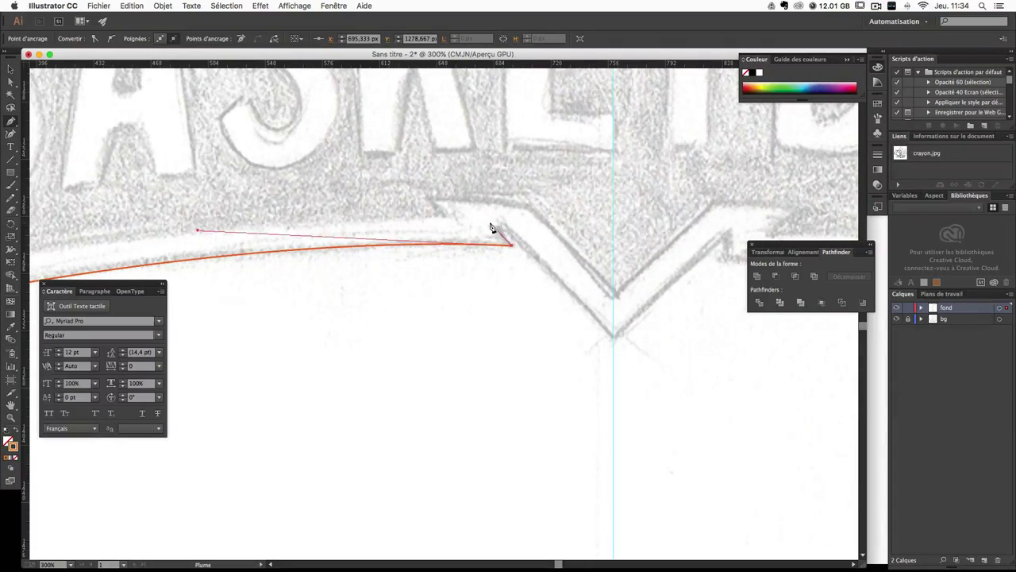
pyautogui.click(493, 224)
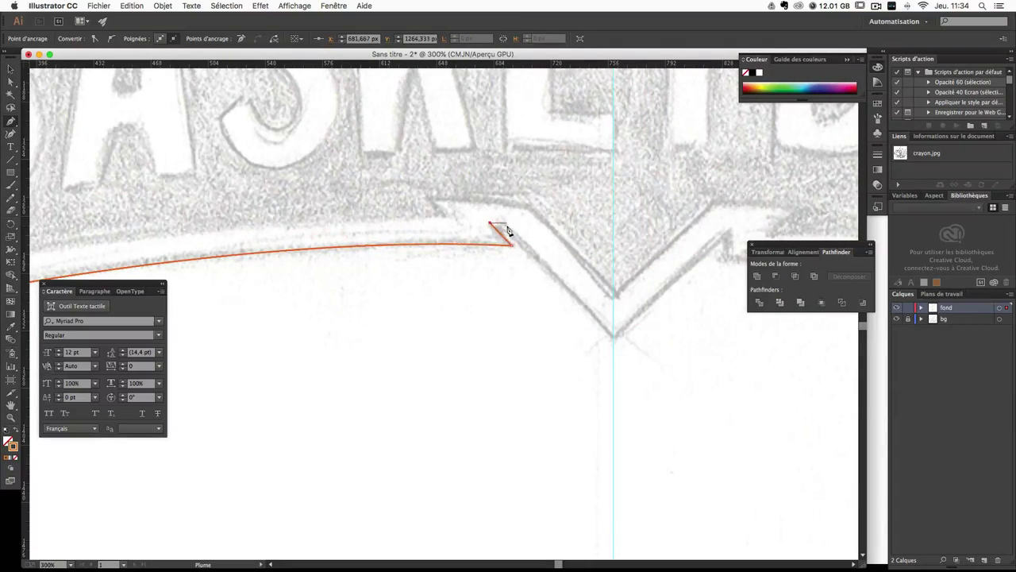
pyautogui.click(613, 338)
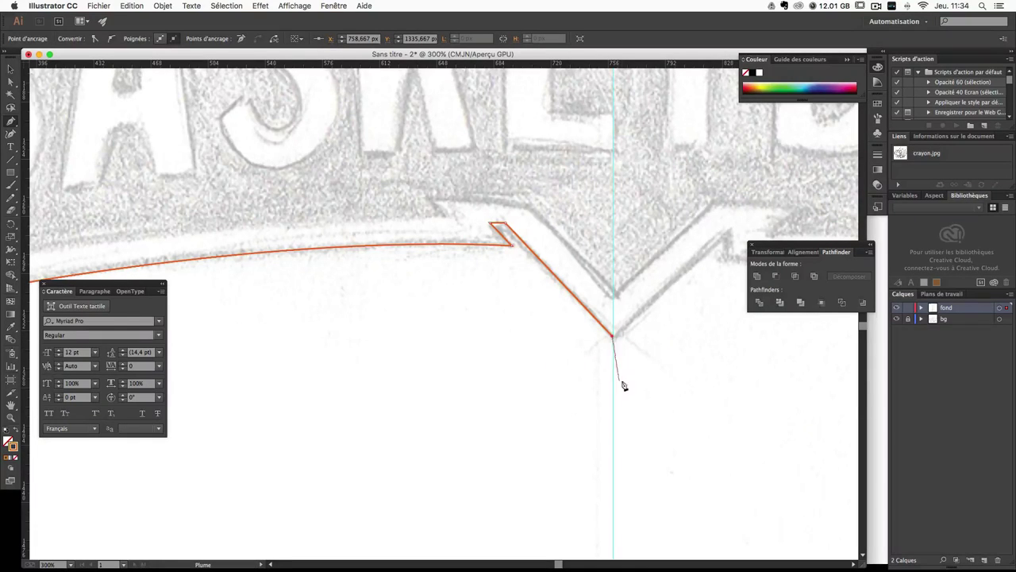
pyautogui.keyDown('ctrl'); pyautogui.click(678, 386); pyautogui.keyUp('ctrl')
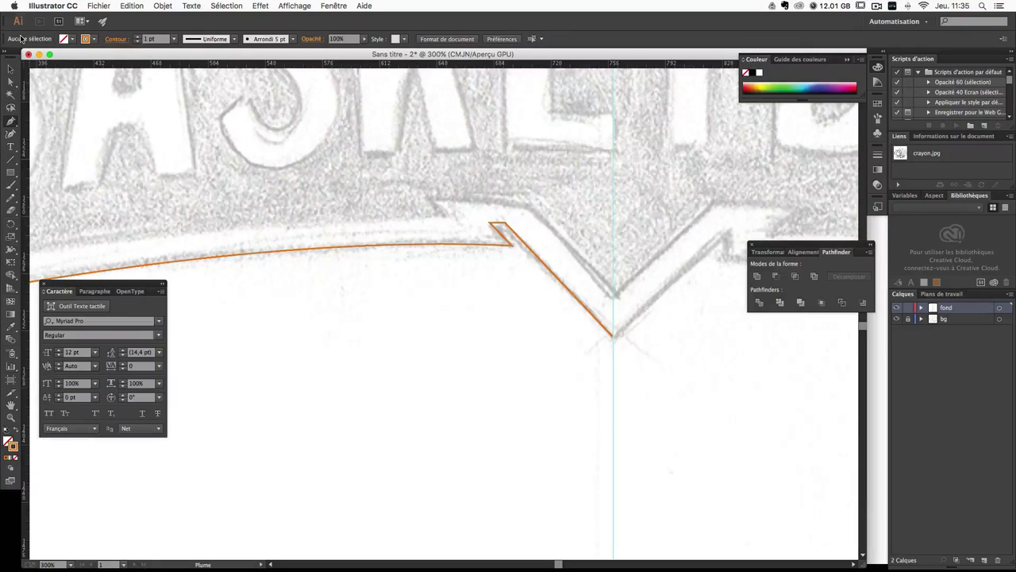
pyautogui.hotkey('ctrl', '1')
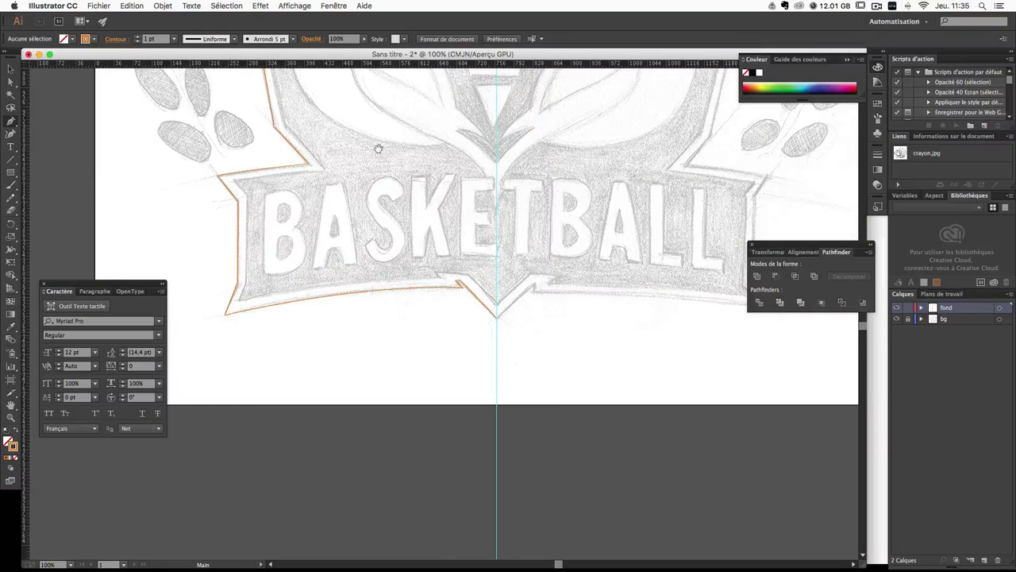
# Step: Select the traced left half of the shield outline and Alt-drag a copy to the right
pyautogui.moveTo(374, 148); pyautogui.dragTo(333, 352)
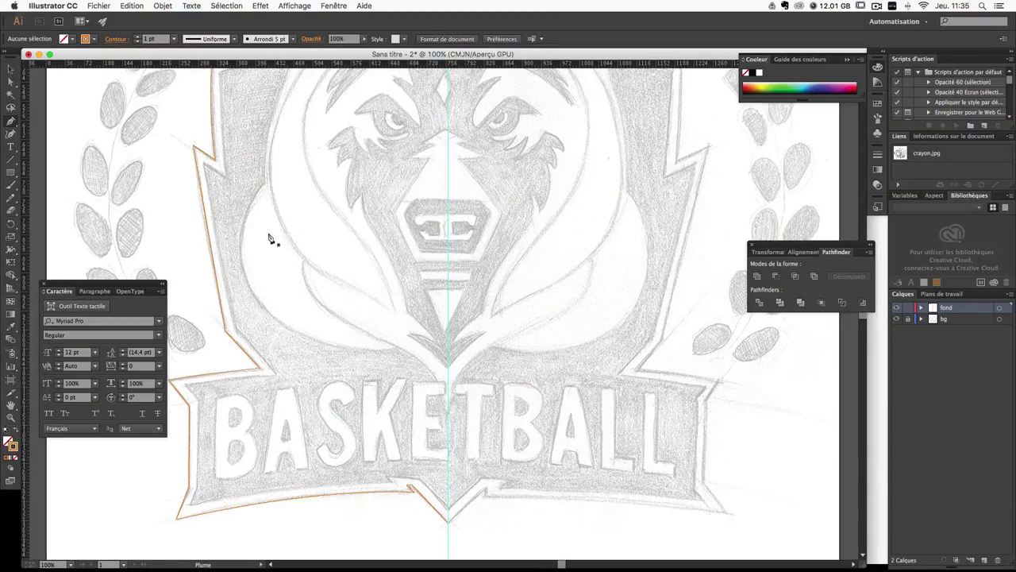
pyautogui.moveTo(320, 200); pyautogui.dragTo(329, 270)
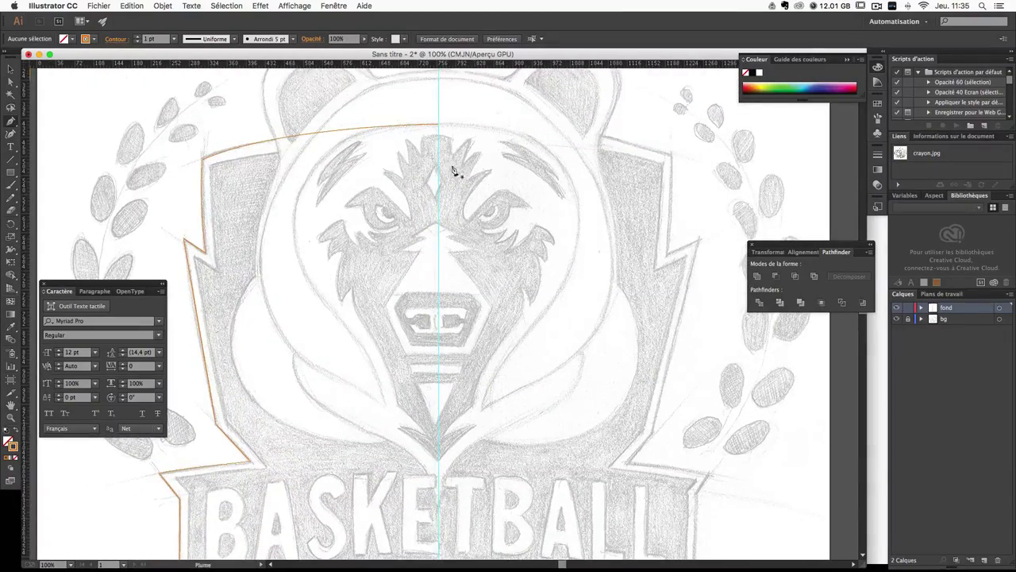
pyautogui.scroll(3, 454, 170)
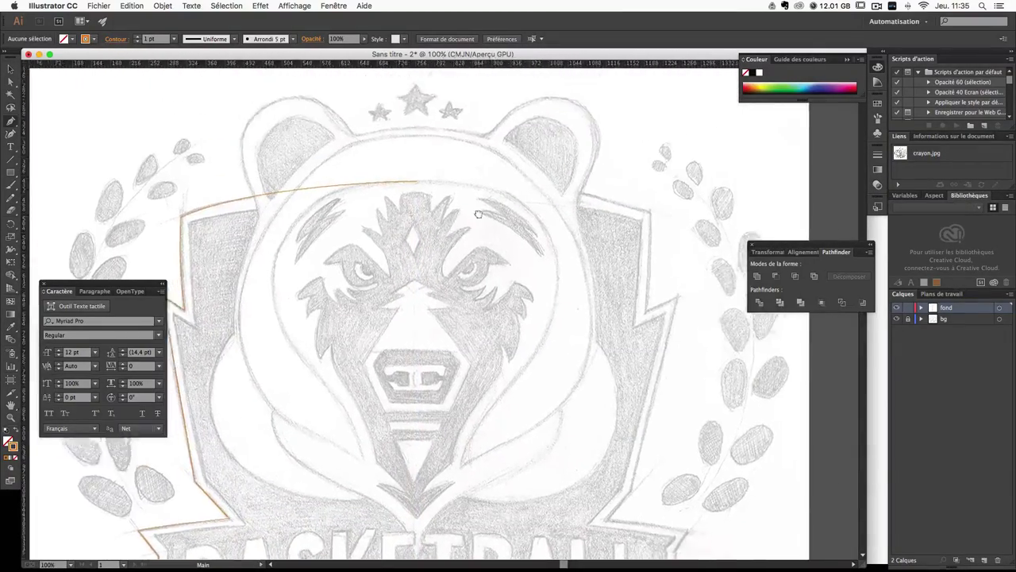
pyautogui.moveTo(478, 215); pyautogui.dragTo(514, 159)
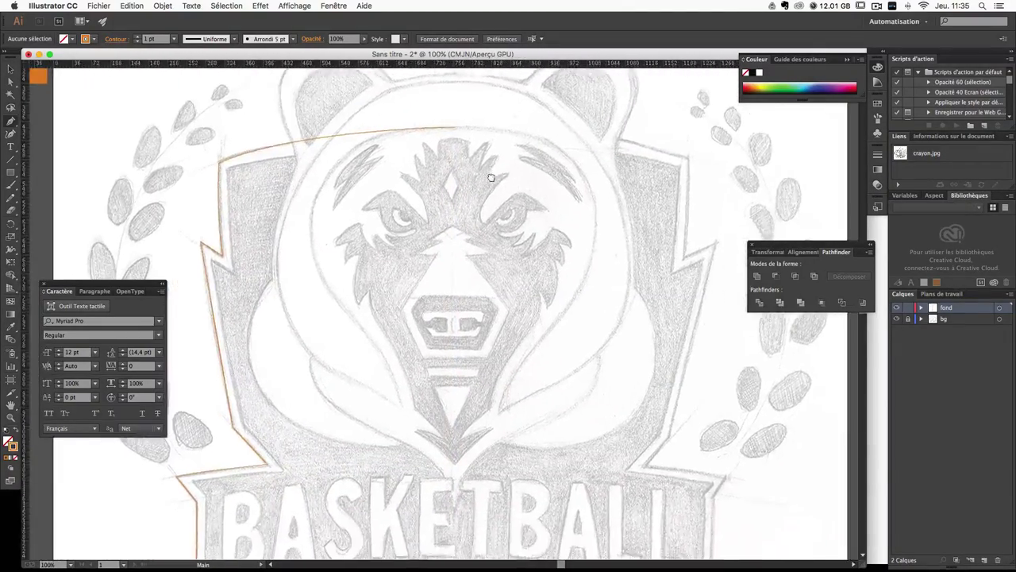
pyautogui.moveTo(25, 238); pyautogui.dragTo(455, 238)
pyautogui.click(8, 71)
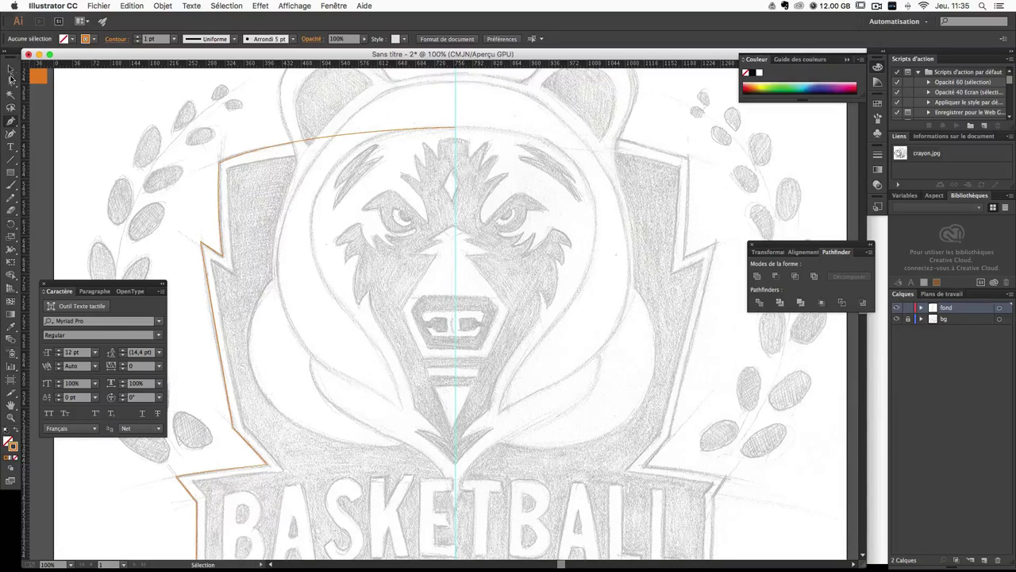
pyautogui.click(243, 158)
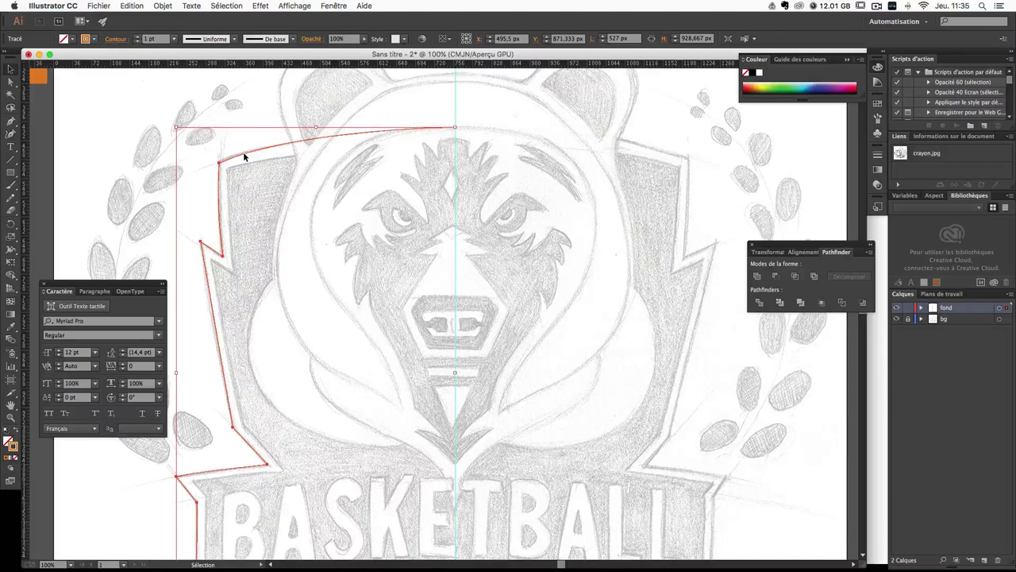
pyautogui.moveTo(244, 156); pyautogui.dragTo(374, 155)
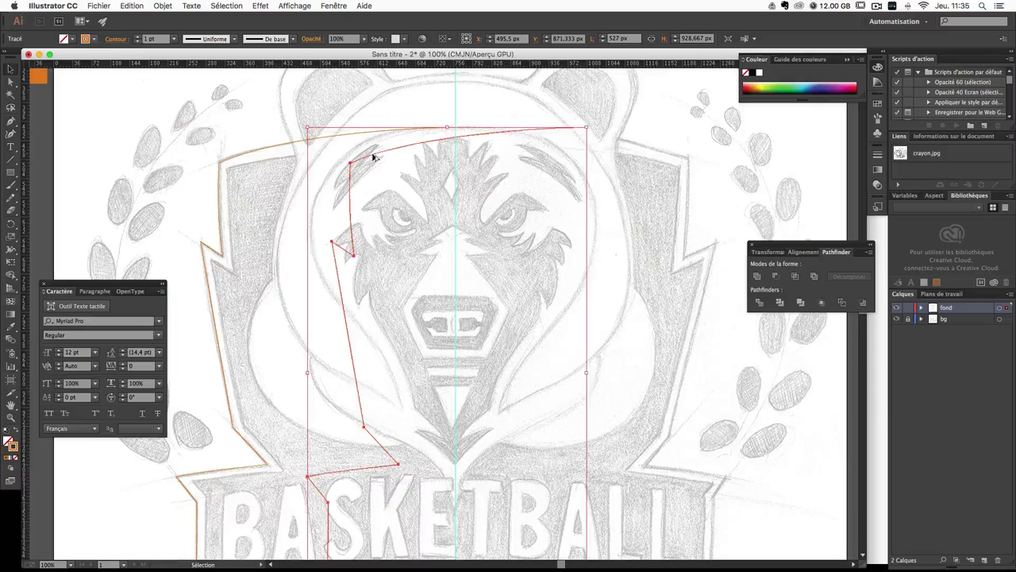
# Step: Mirror the copy vertically with the Reflect tool and move it onto the shield's right side
pyautogui.click(12, 228)
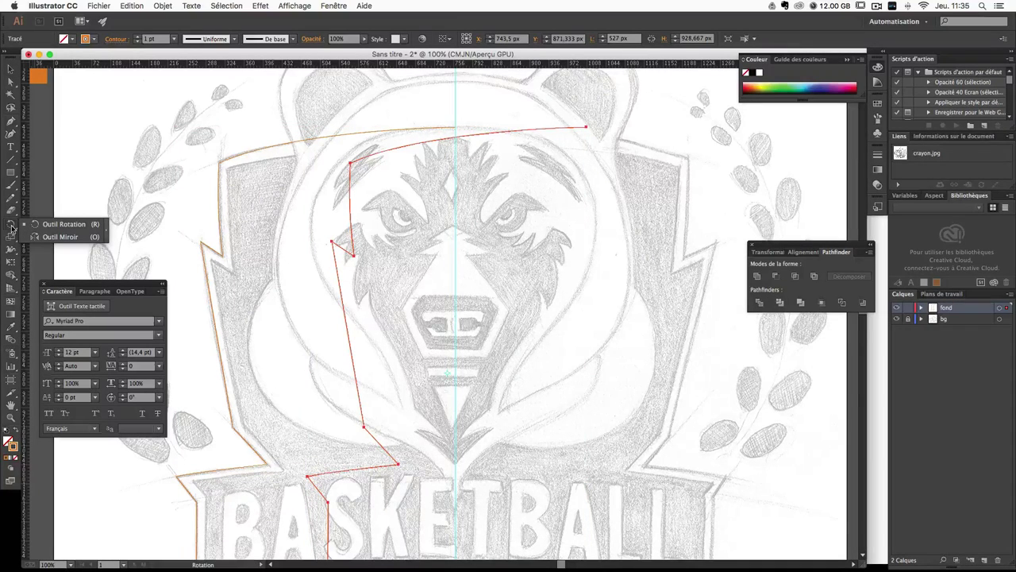
pyautogui.click(63, 236)
pyautogui.moveTo(401, 249); pyautogui.dragTo(633, 247)
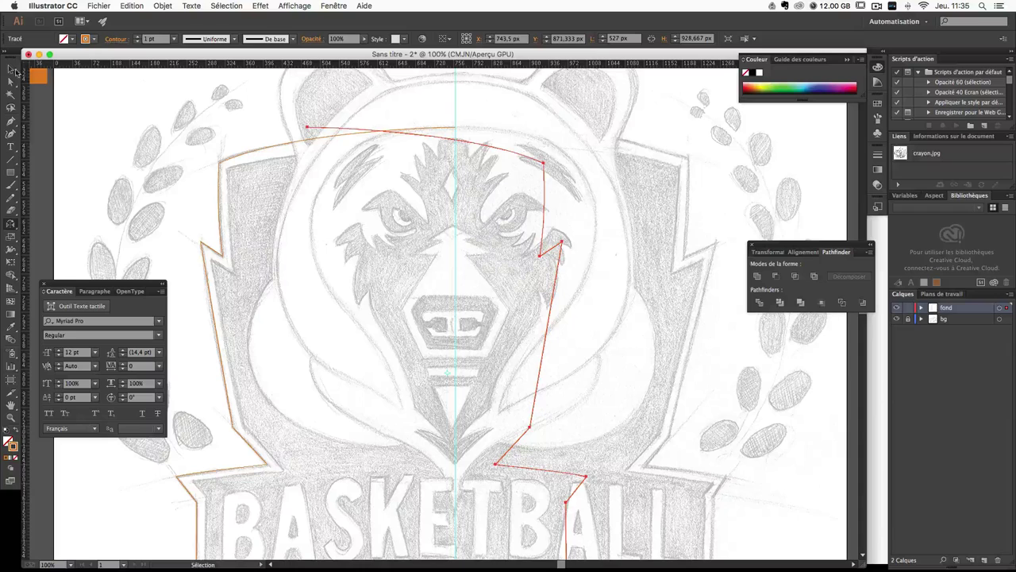
pyautogui.click(13, 70)
pyautogui.moveTo(546, 162); pyautogui.dragTo(688, 162)
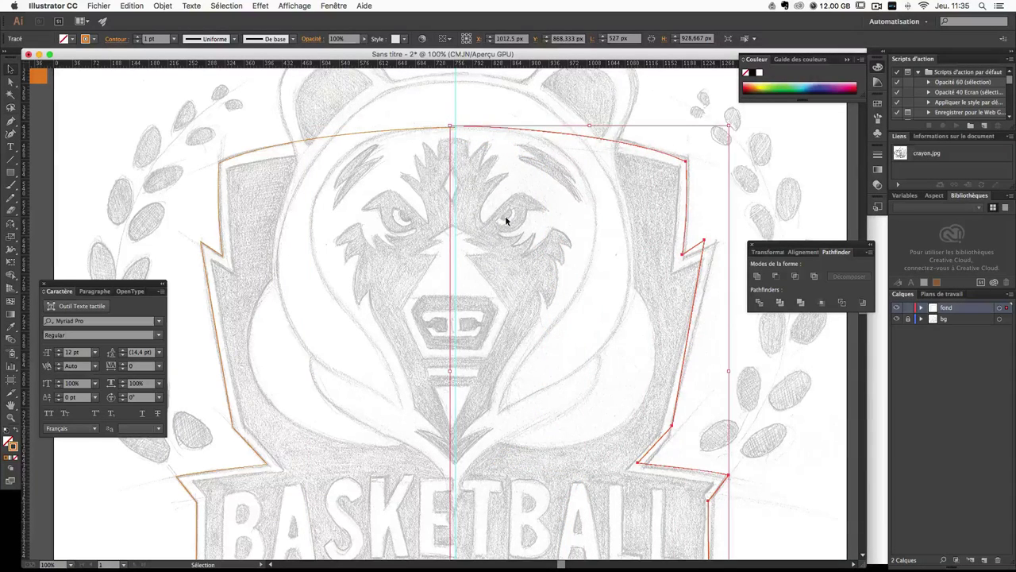
pyautogui.click(463, 123)
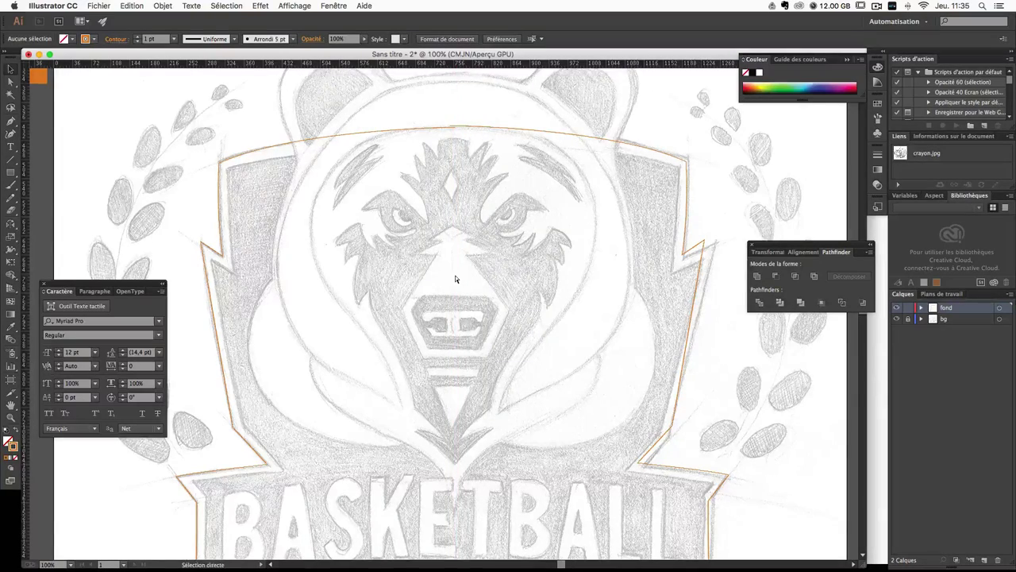
pyautogui.hotkey('ctrl', '+')
pyautogui.scroll(10, 461, 262)
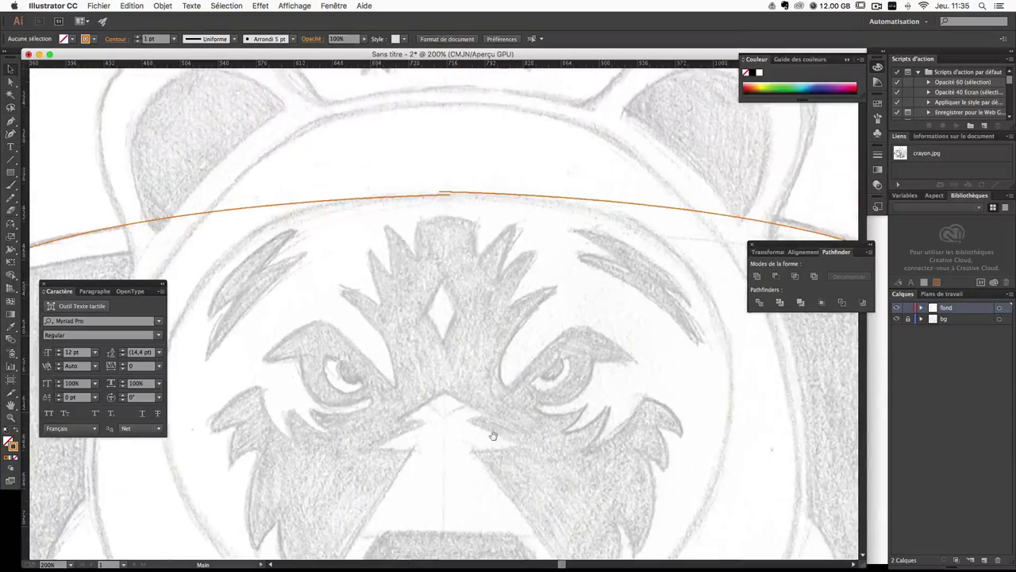
pyautogui.click(474, 193)
pyautogui.click(490, 170)
pyautogui.click(474, 195)
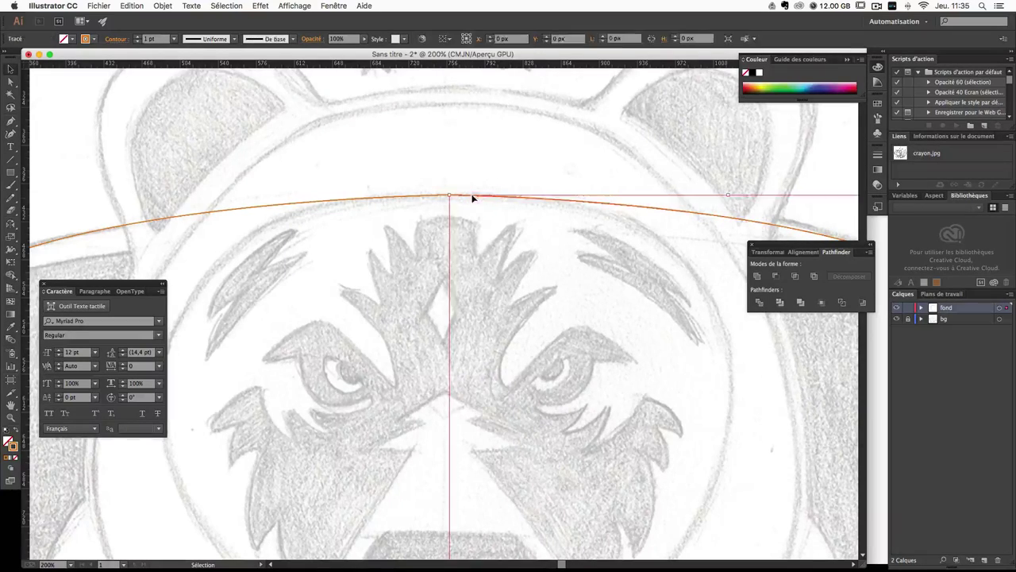
pyautogui.click(512, 302)
pyautogui.scroll(-5, 504, 296)
pyautogui.scroll(-10, 504, 295)
pyautogui.hscroll(5, 477, 220)
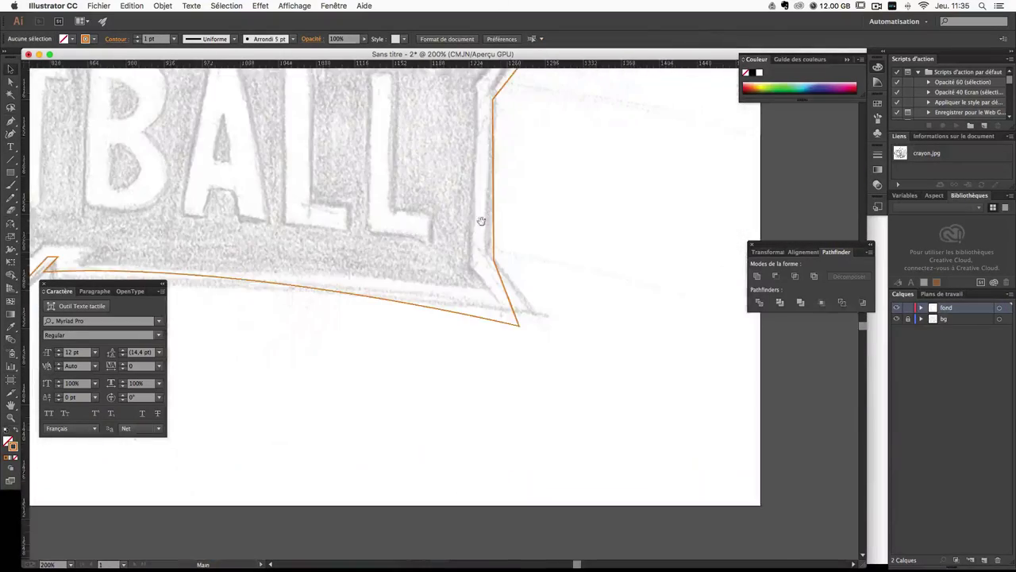
pyautogui.hscroll(-4, 492, 266)
pyautogui.hscroll(-3, 554, 279)
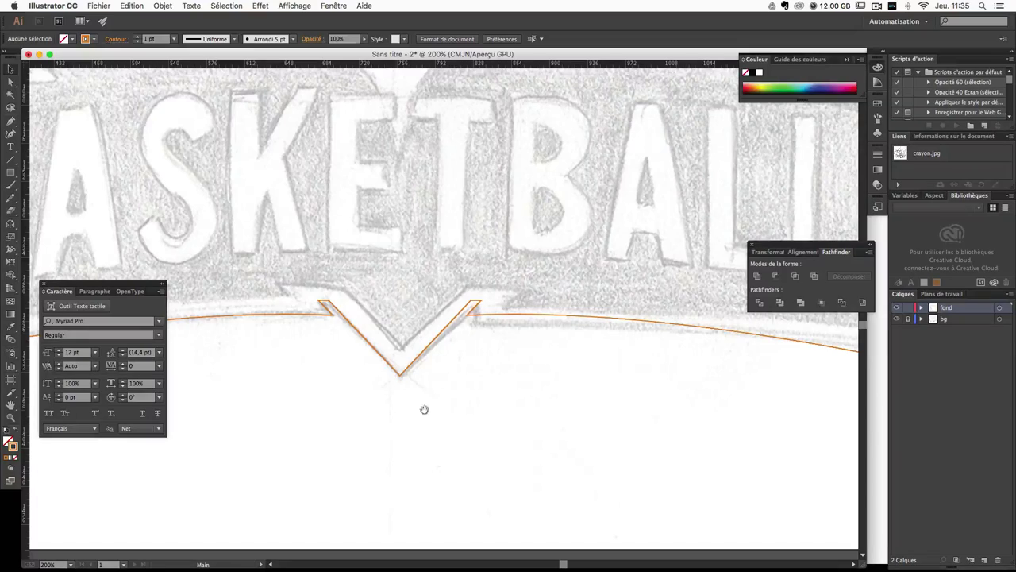
pyautogui.scroll(5, 554, 405)
pyautogui.scroll(10, 554, 406)
pyautogui.scroll(10, 527, 177)
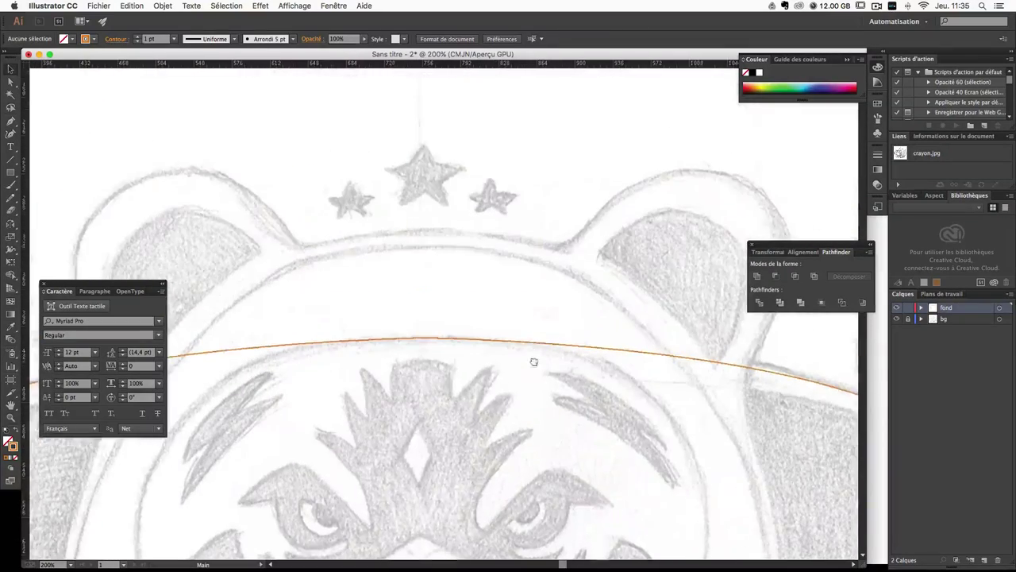
pyautogui.scroll(-2, 535, 358)
pyautogui.scroll(-2, 504, 250)
pyautogui.click(406, 271)
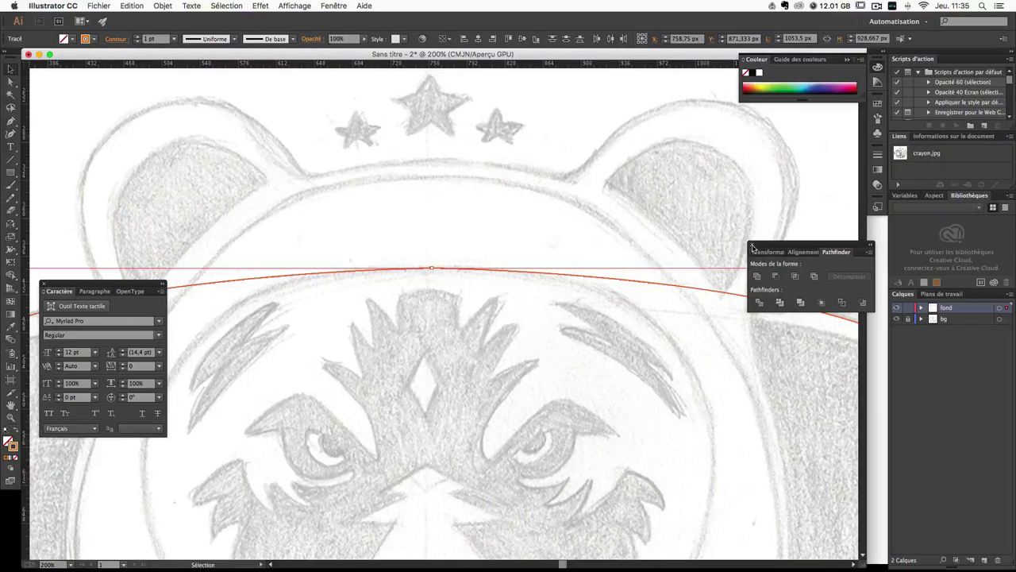
# Step: Unite the two selected shield halves using the Pathfinder panel
pyautogui.moveTo(830, 249); pyautogui.dragTo(708, 180)
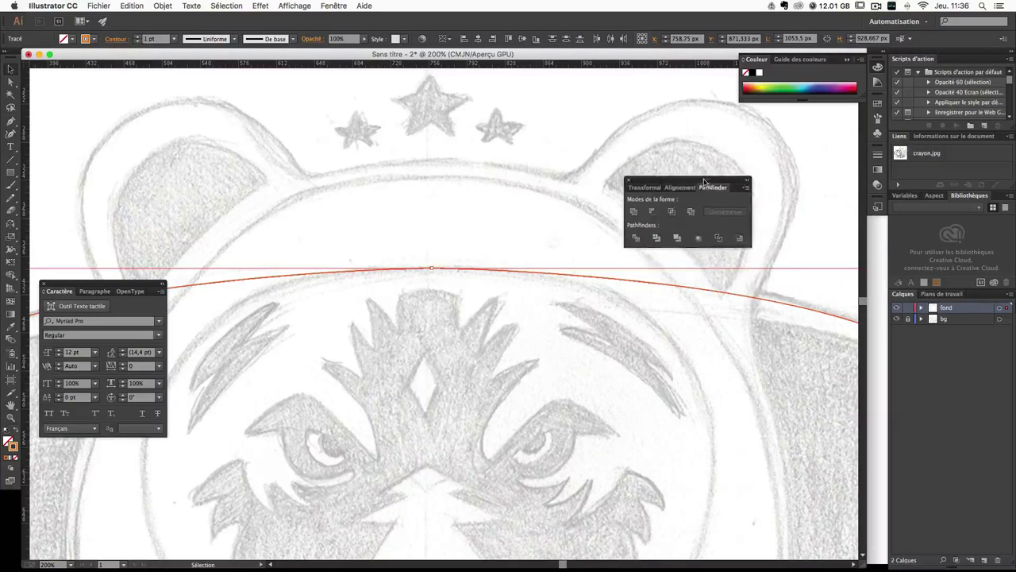
pyautogui.click(629, 181)
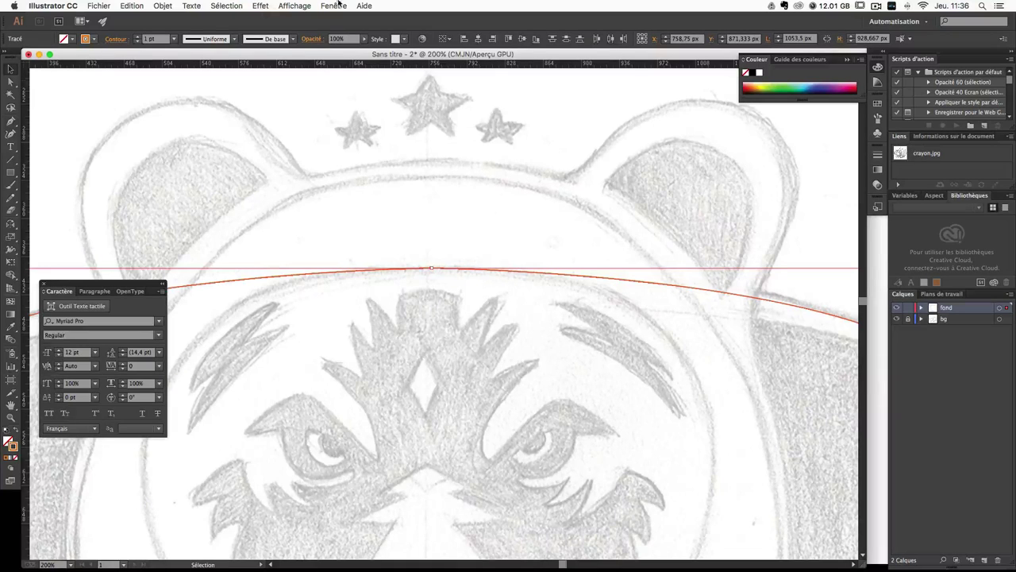
pyautogui.click(333, 5)
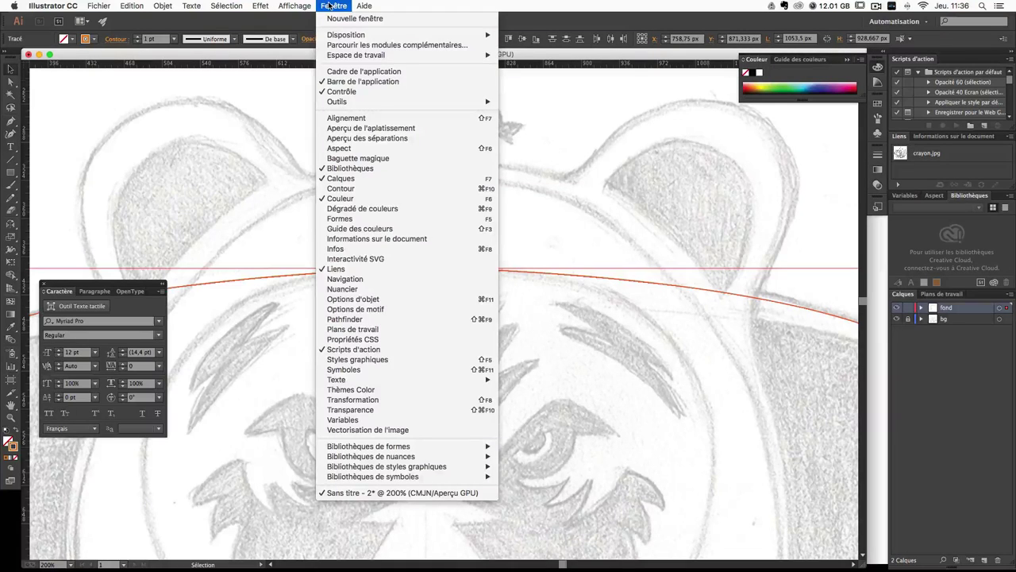
pyautogui.click(378, 321)
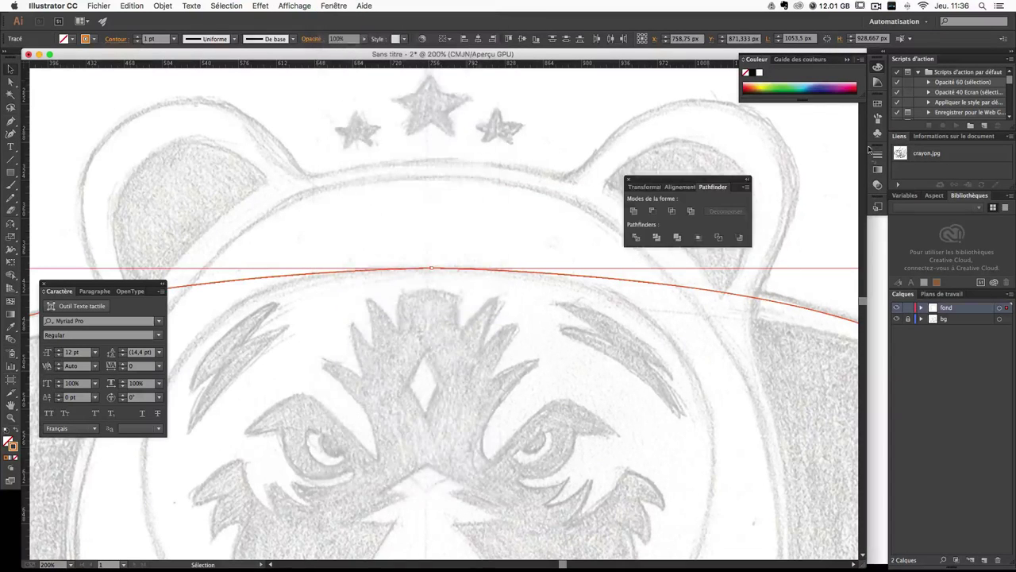
pyautogui.click(635, 213)
# Step: Select the merged shield outline and zoom out to view the whole badge
pyautogui.click(484, 221)
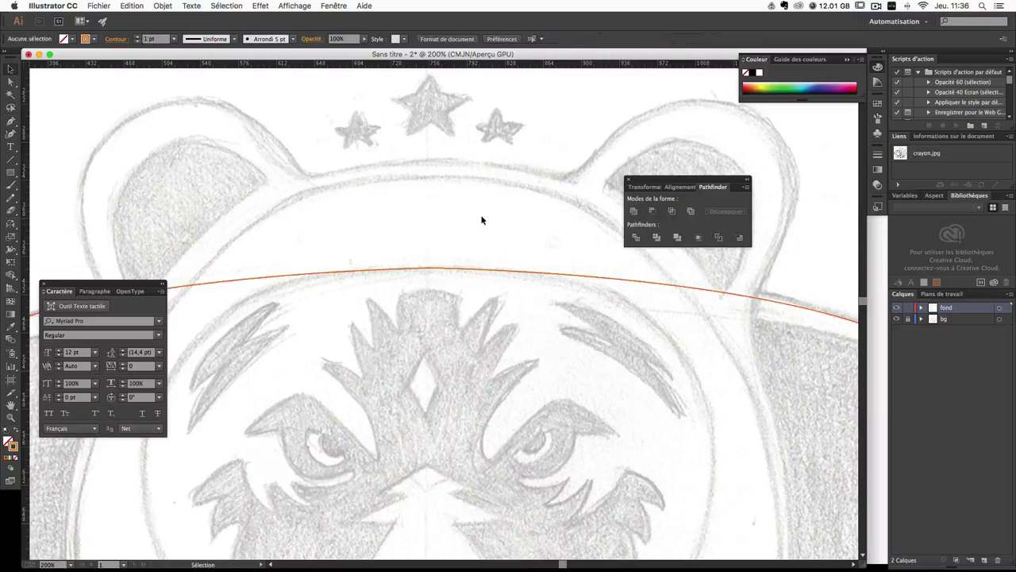
pyautogui.click(425, 267)
pyautogui.scroll(-2, 476, 326)
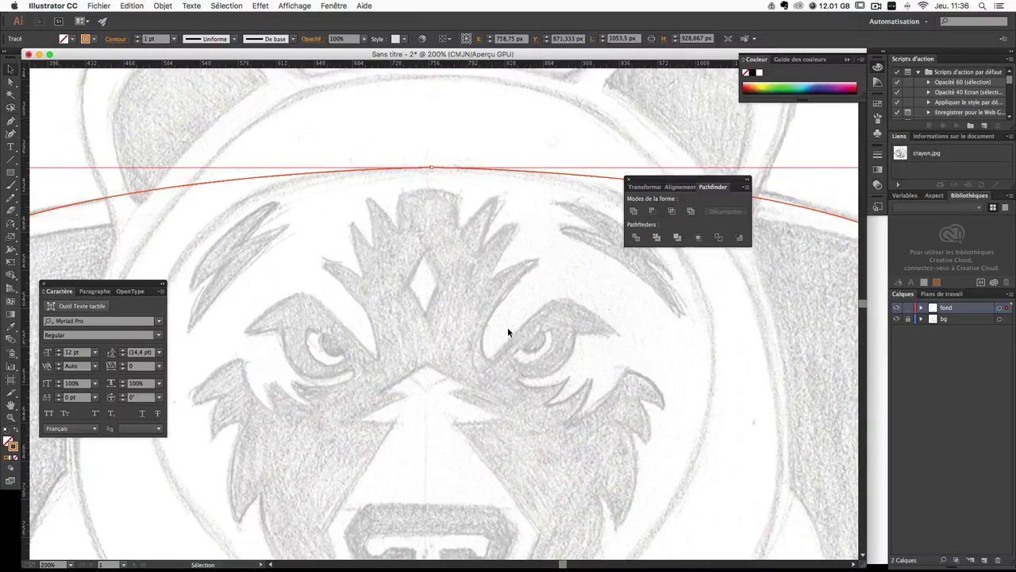
pyautogui.scroll(-2, 509, 332)
pyautogui.scroll(-1, 508, 332)
pyautogui.moveTo(508, 329); pyautogui.dragTo(511, 244)
pyautogui.press('super+a')
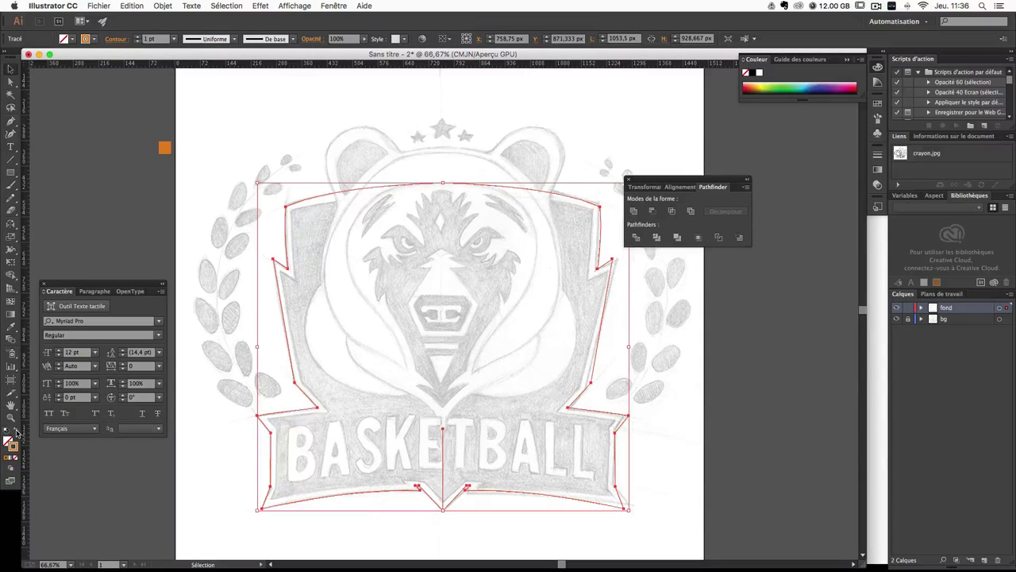
pyautogui.click(16, 432)
pyautogui.click(198, 220)
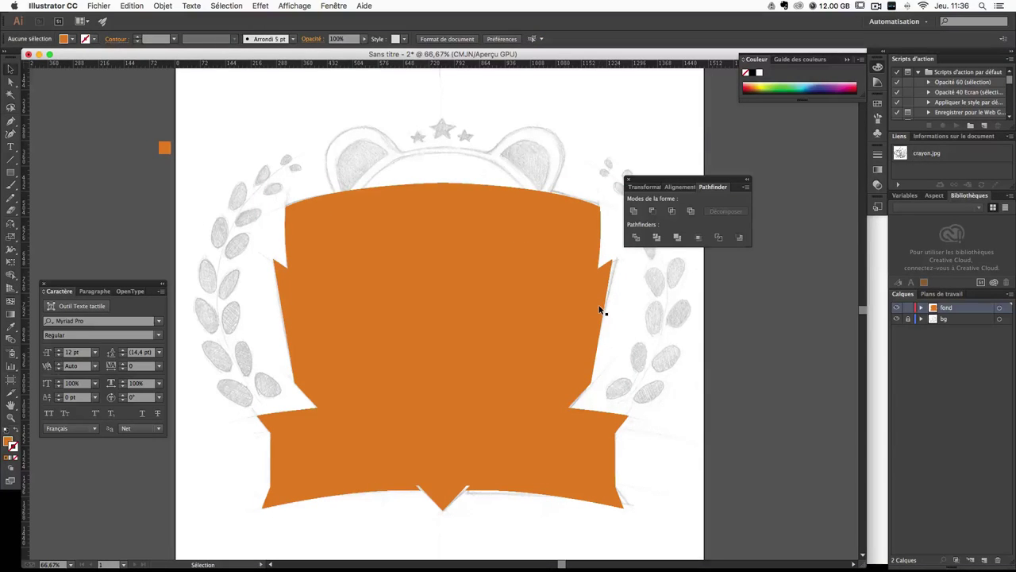
pyautogui.hotkey('ctrl', '1')
pyautogui.click(447, 270)
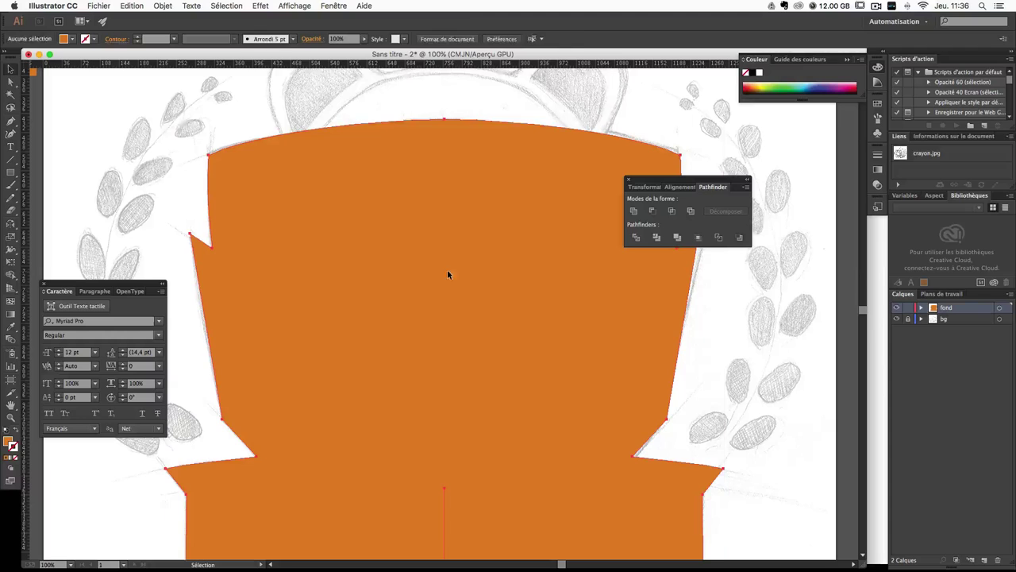
pyautogui.click(17, 434)
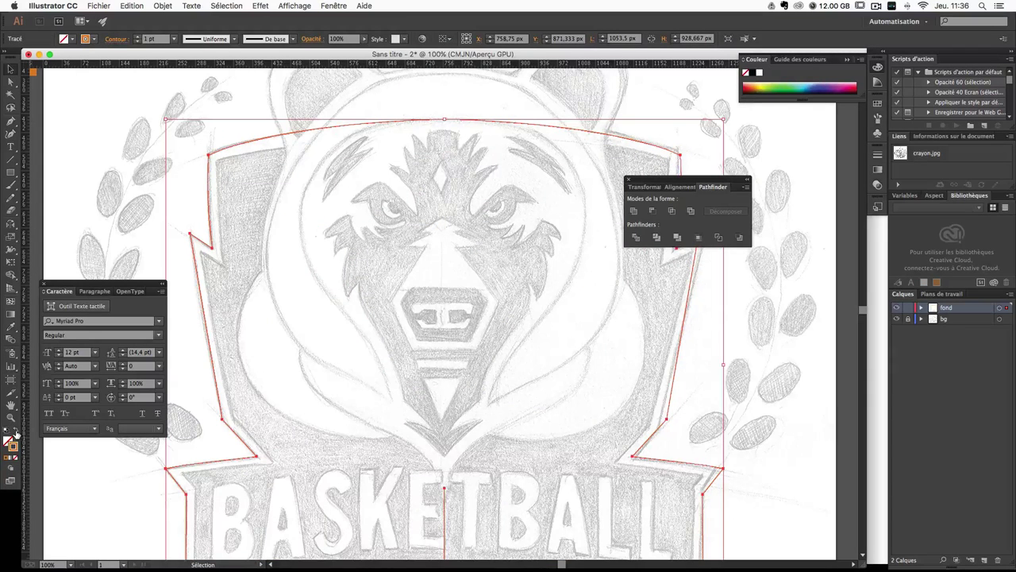
# Step: Fill the merged shield with the dark navy hex colour 25282c
pyautogui.doubleClick(8, 440)
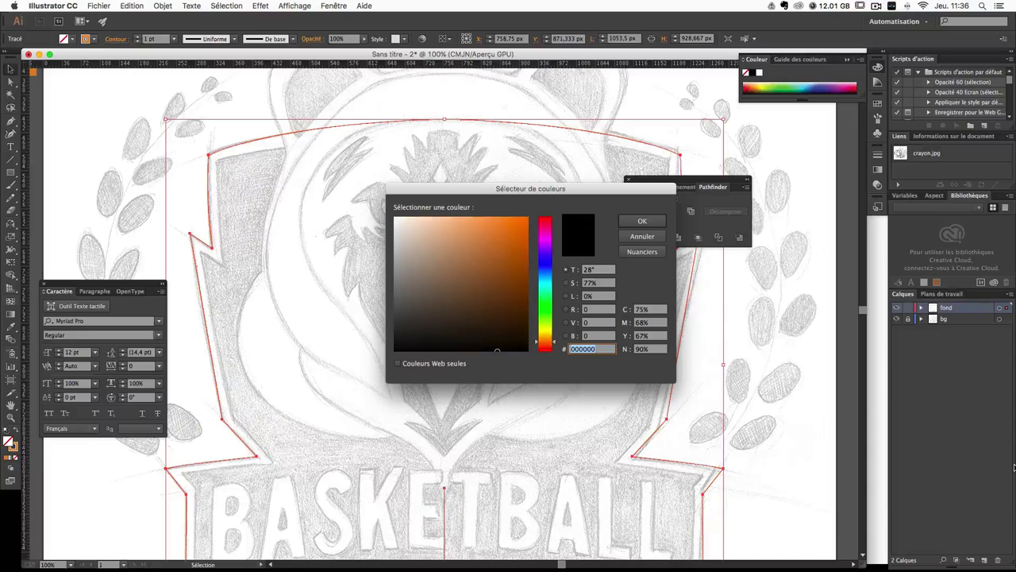
pyautogui.write('2')
pyautogui.write('82c')
pyautogui.press('Return')
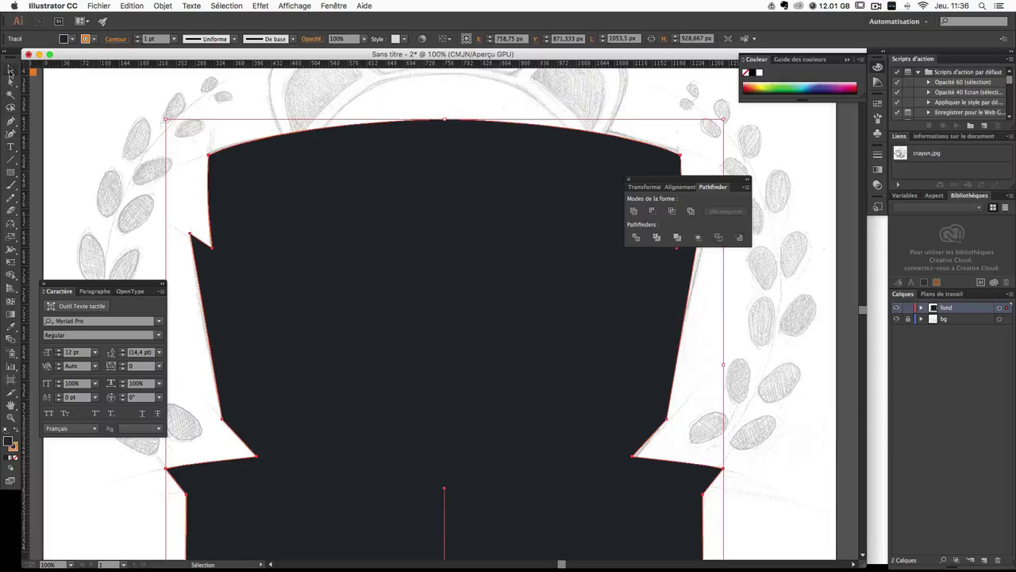
# Step: Give the navy shield shape a 10 pt stroke weight
pyautogui.click(10, 70)
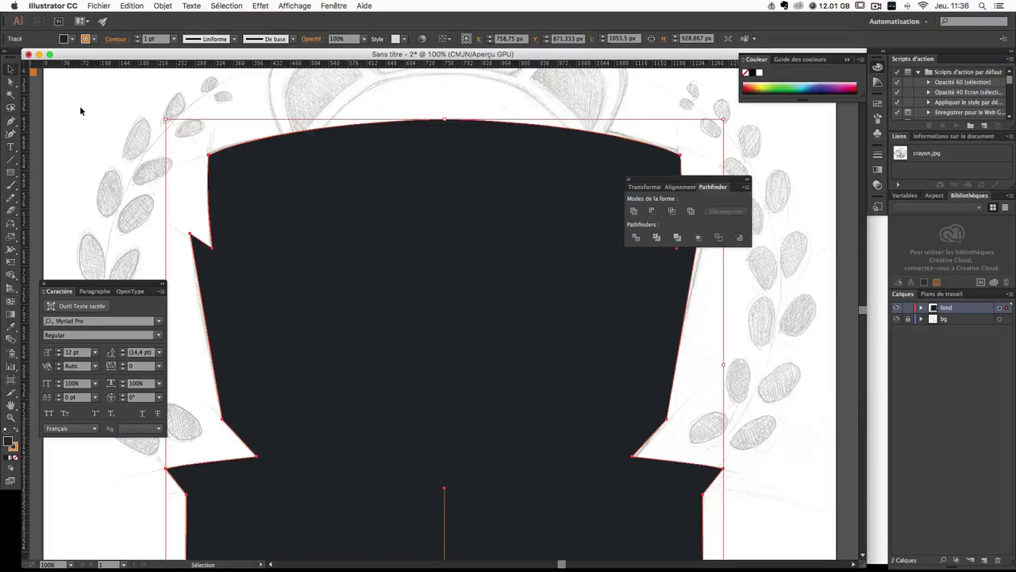
pyautogui.click(367, 200)
pyautogui.click(875, 156)
pyautogui.click(786, 161)
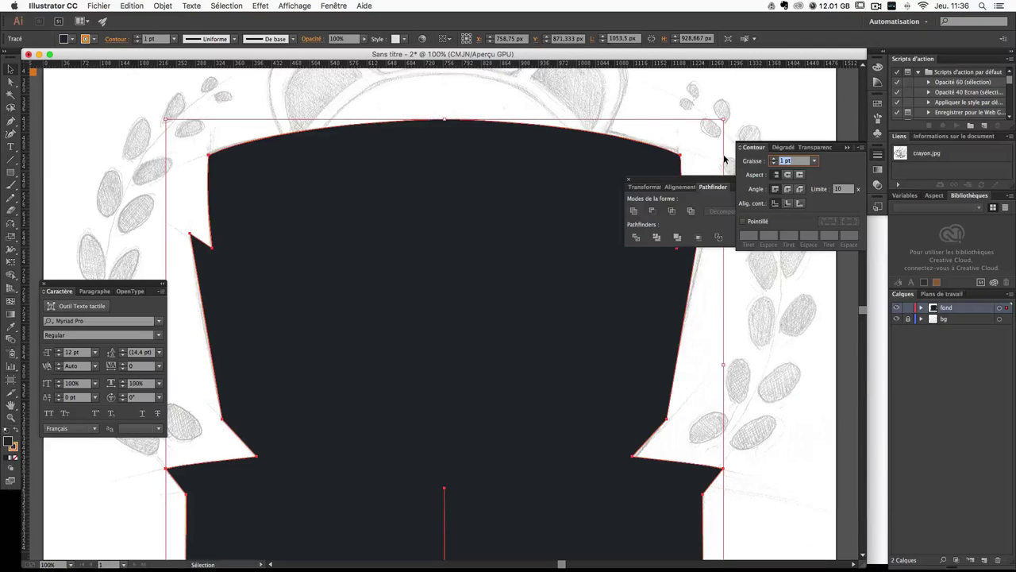
pyautogui.write('10')
pyautogui.press('Return')
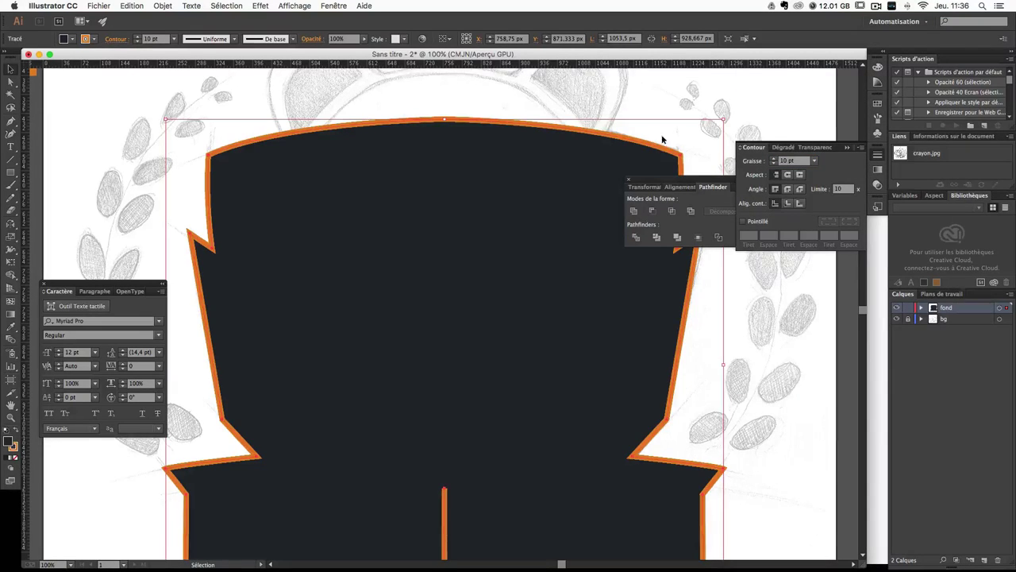
pyautogui.click(729, 103)
pyautogui.scroll(-5, 686, 429)
pyautogui.scroll(-1, 687, 426)
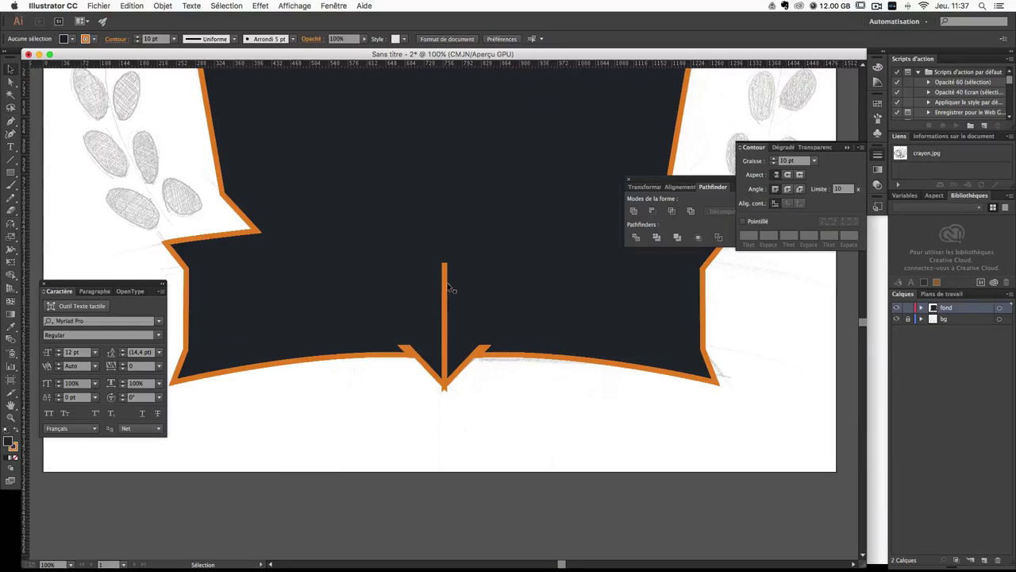
# Step: Undo the thick orange stroke on the V stem, restoring thin outline paths with fill and stroke swapped
pyautogui.press('a')
pyautogui.press('super+plus')
pyautogui.moveTo(459, 284); pyautogui.dragTo(456, 243)
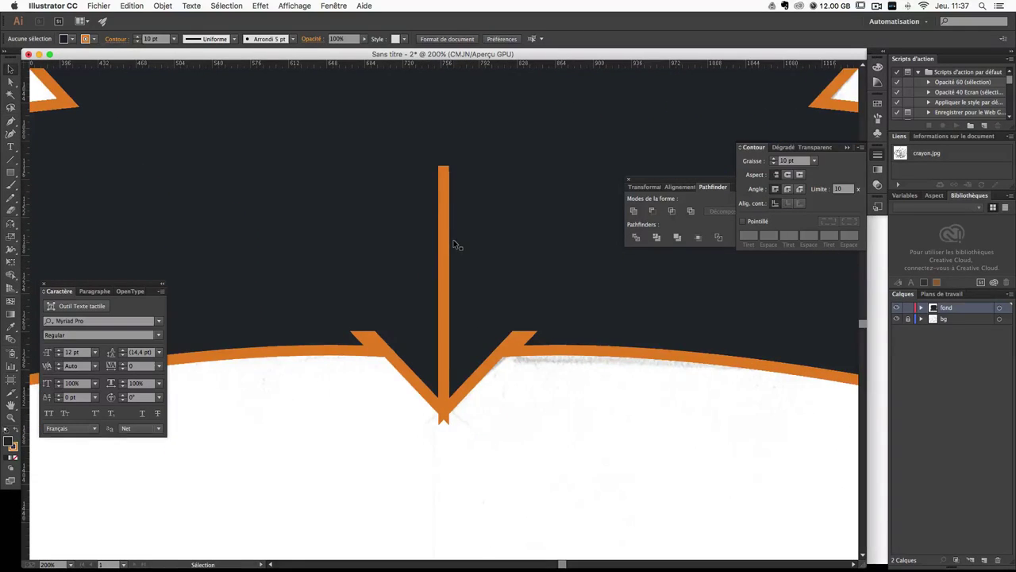
pyautogui.press('super+plus')
pyautogui.press('v')
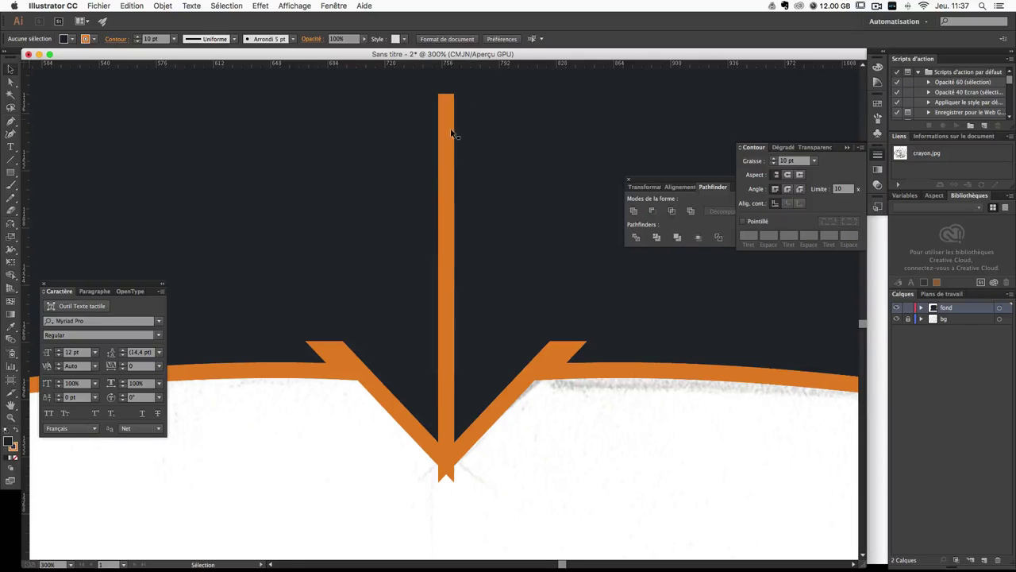
pyautogui.press('a')
pyautogui.press('super+z')
pyautogui.press('v')
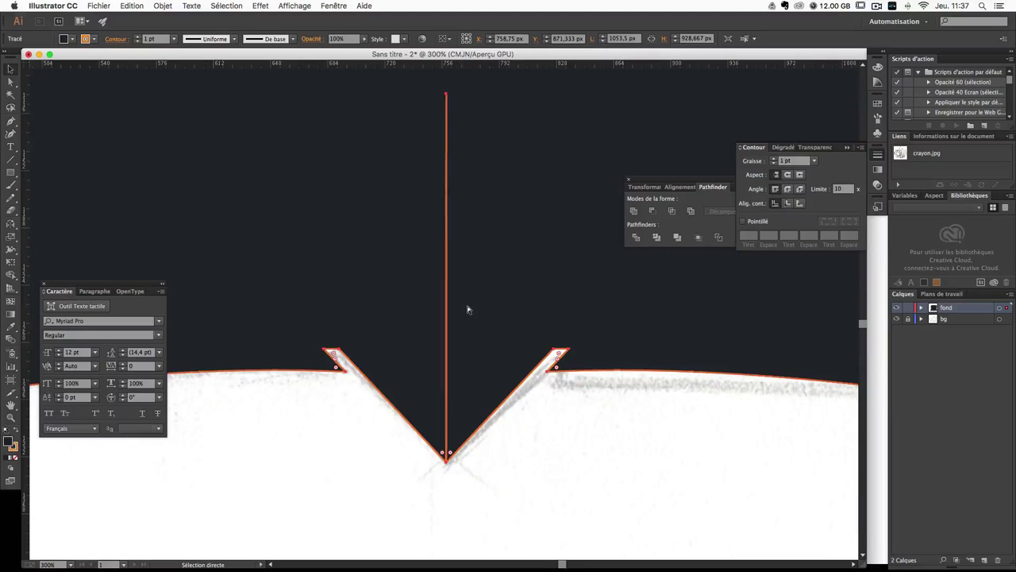
pyautogui.press('/')
pyautogui.hotkey('shift', 'x')
pyautogui.hotkey('shift', 'x')
# Step: Restore the thin outline, remove the vertical centre line, and zoom in on the V's tip
pyautogui.click(569, 452)
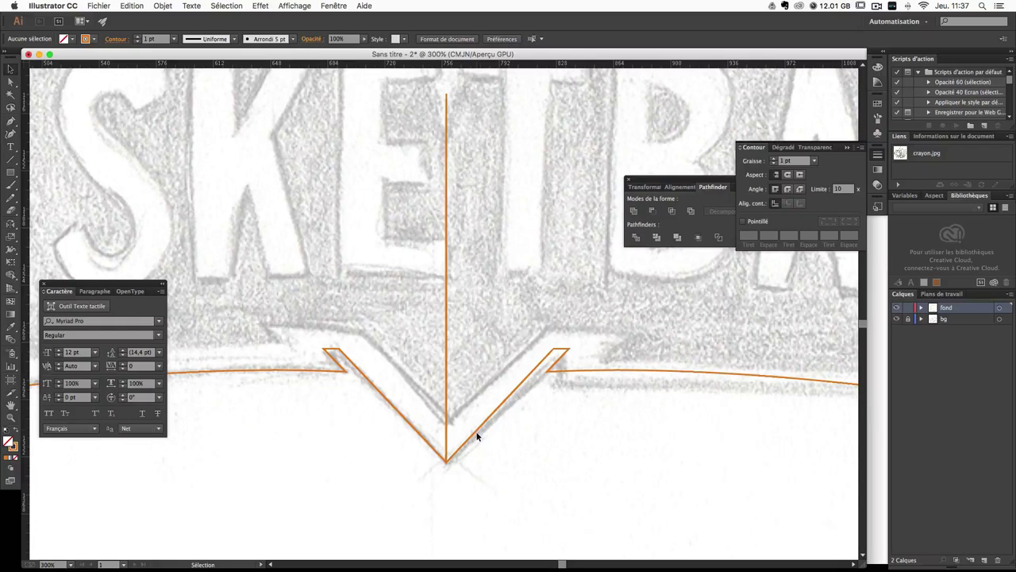
pyautogui.press('super+z')
pyautogui.press('a')
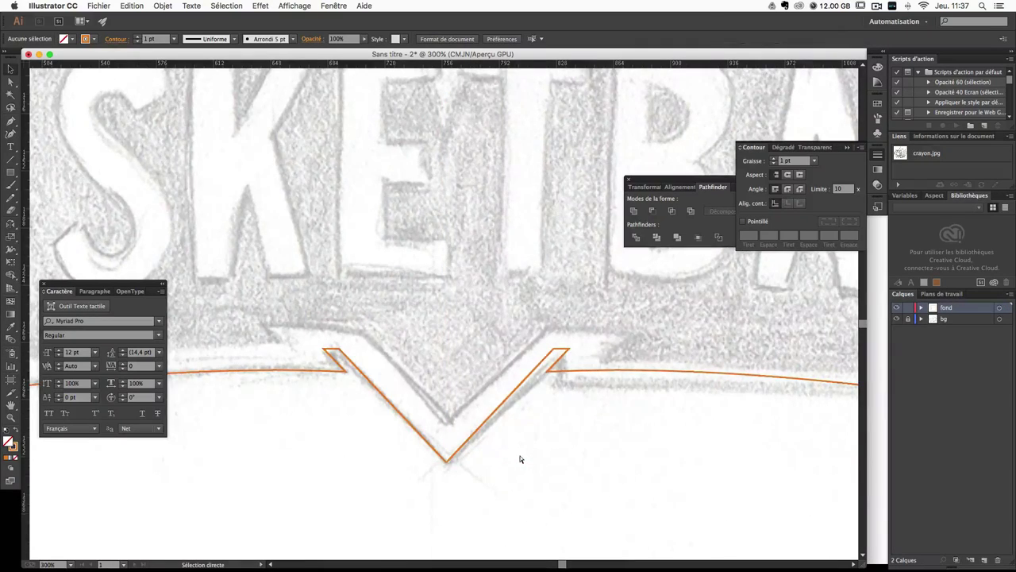
pyautogui.scroll(3, 520, 459)
pyautogui.scroll(2, 519, 355)
pyautogui.moveTo(500, 99); pyautogui.dragTo(537, 521)
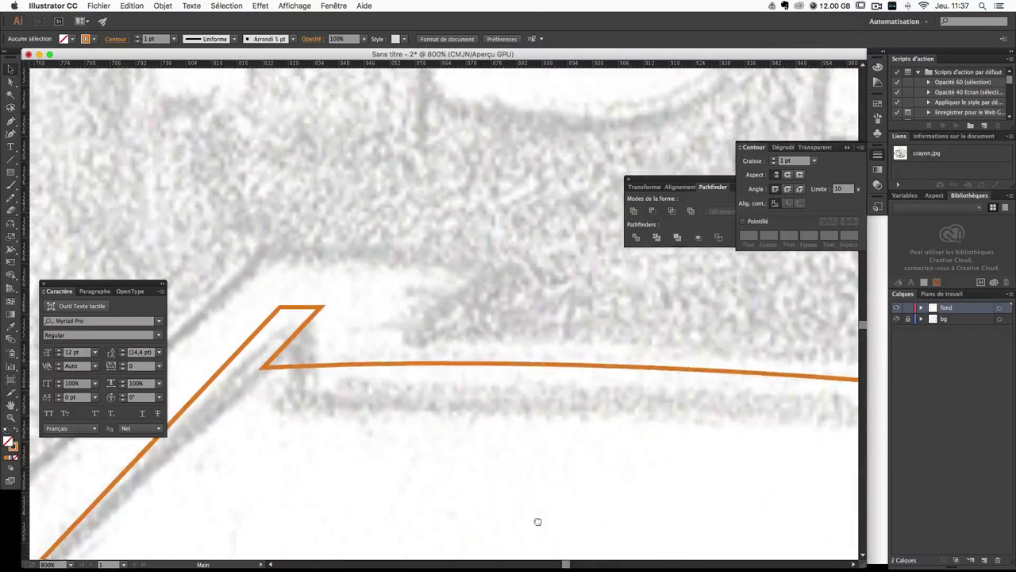
pyautogui.moveTo(382, 408)
pyautogui.mouseDown()
pyautogui.moveTo(548, 350)
pyautogui.moveTo(504, 300)
pyautogui.mouseUp()
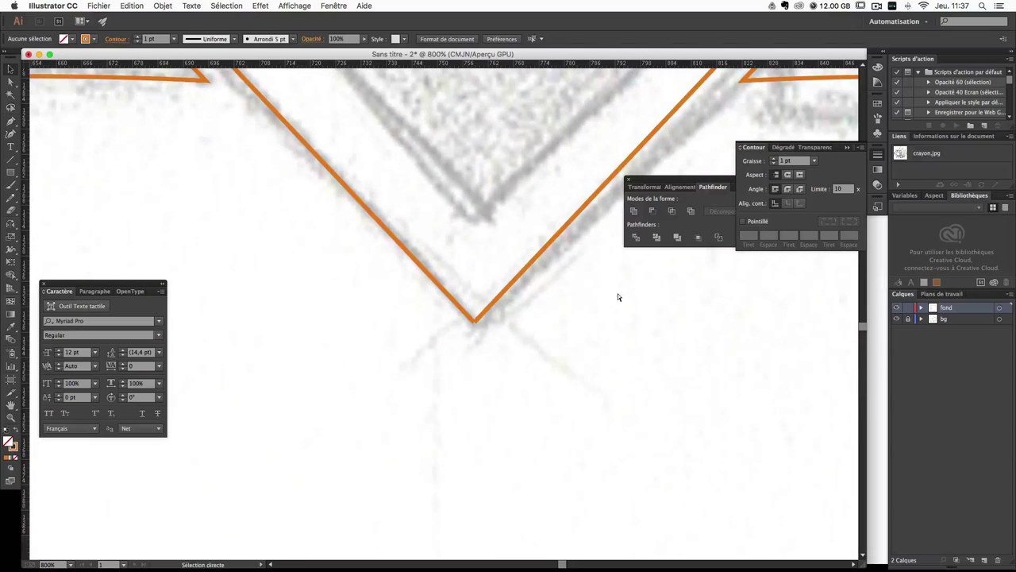
pyautogui.scroll(2, 618, 297)
pyautogui.scroll(3, 618, 297)
pyautogui.moveTo(669, 336); pyautogui.dragTo(432, 315)
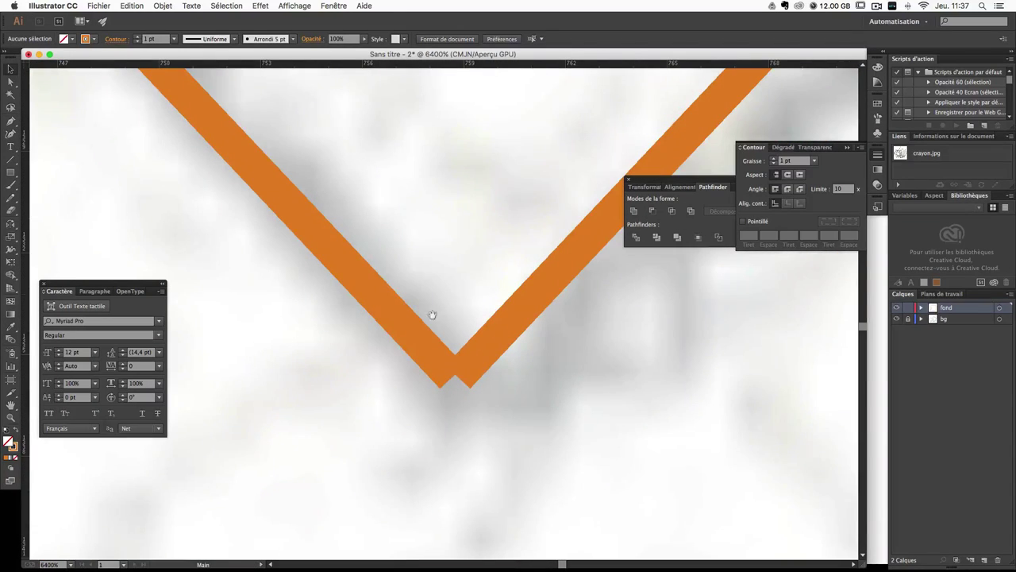
# Step: Nudge the V path slightly left so its point sits on the sketch
pyautogui.moveTo(464, 279)
pyautogui.mouseDown()
pyautogui.moveTo(520, 343)
pyautogui.moveTo(470, 353)
pyautogui.mouseUp()
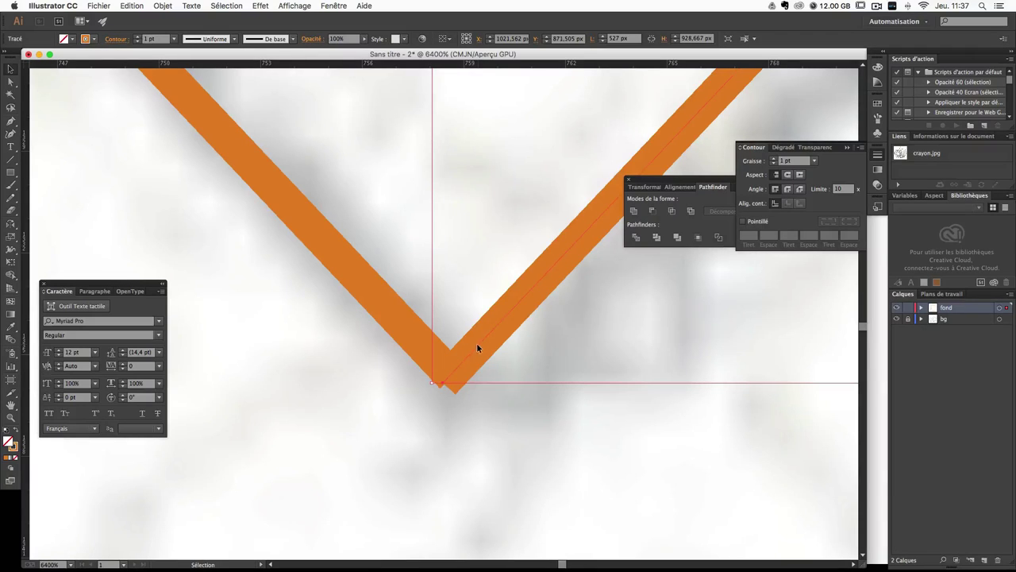
pyautogui.moveTo(482, 343); pyautogui.dragTo(463, 340)
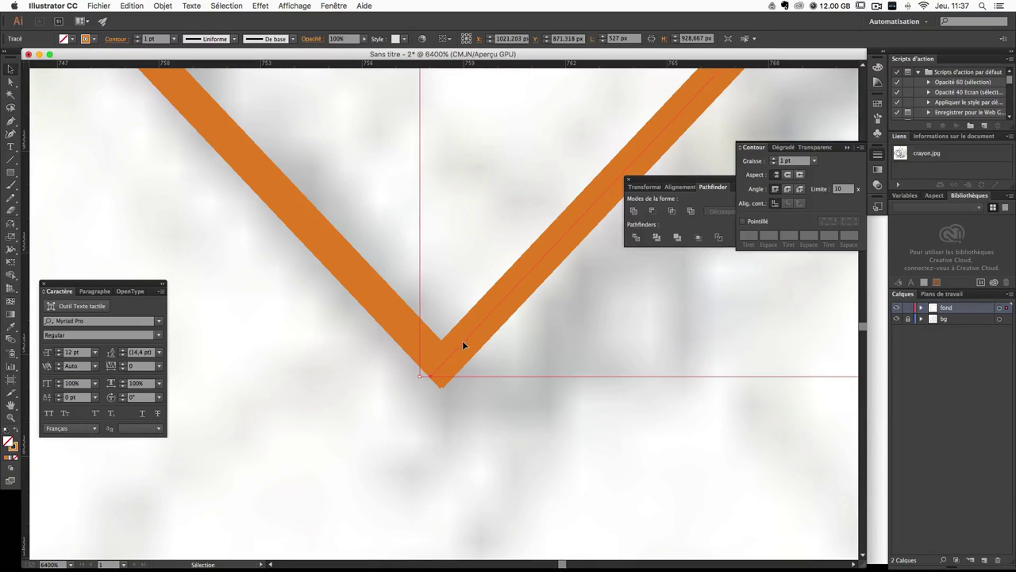
pyautogui.click(547, 288)
pyautogui.press('super+minus')
pyautogui.press('super+minus')
pyautogui.press('super+minus')
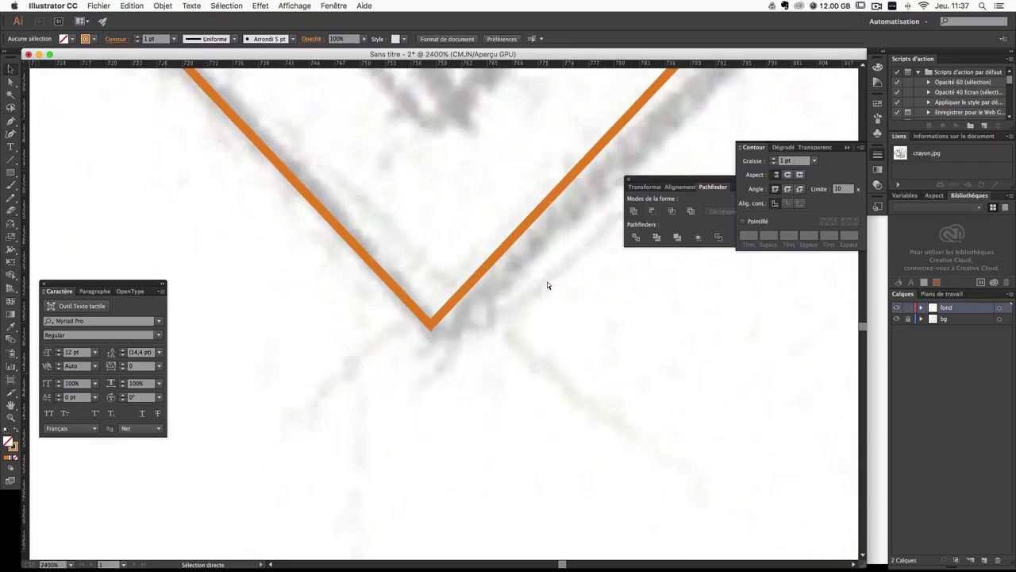
pyautogui.scroll(-10, 548, 282)
pyautogui.scroll(-10, 556, 254)
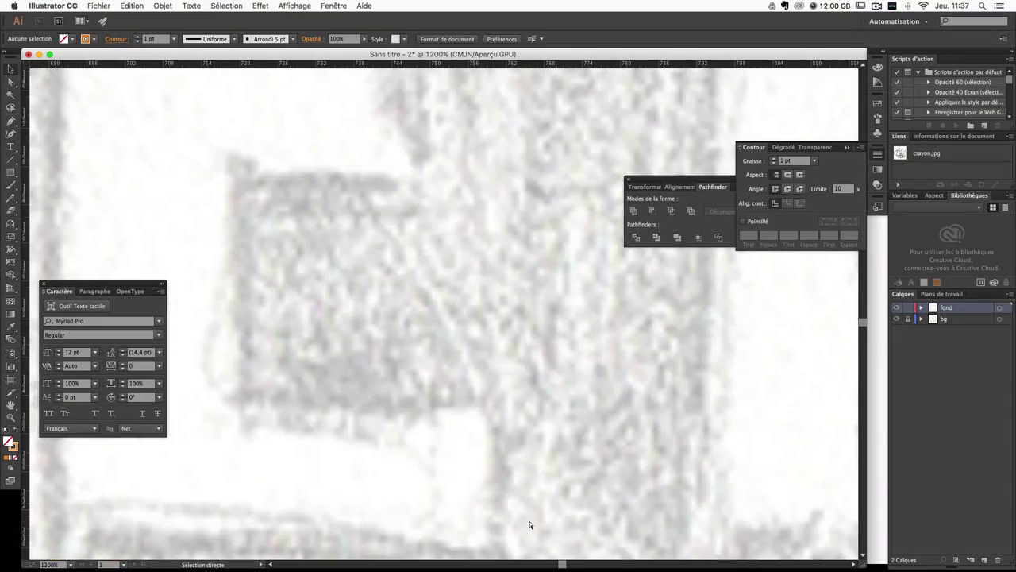
pyautogui.press('super+minus')
pyautogui.press('super+minus')
pyautogui.press('super+minus')
pyautogui.press('super+minus')
pyautogui.scroll(10, 532, 382)
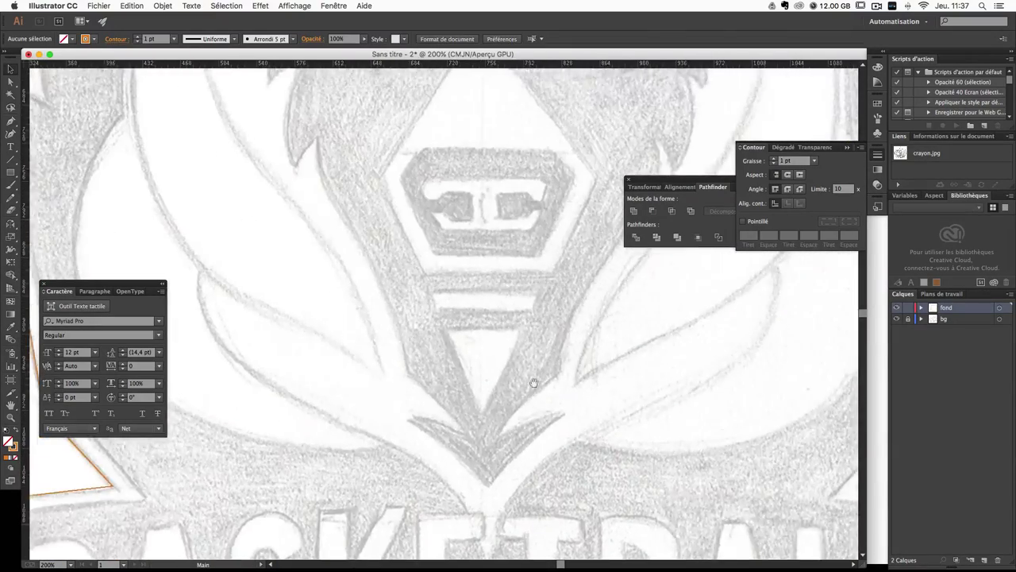
pyautogui.scroll(6, 503, 256)
pyautogui.scroll(5, 503, 257)
pyautogui.scroll(-1, 496, 278)
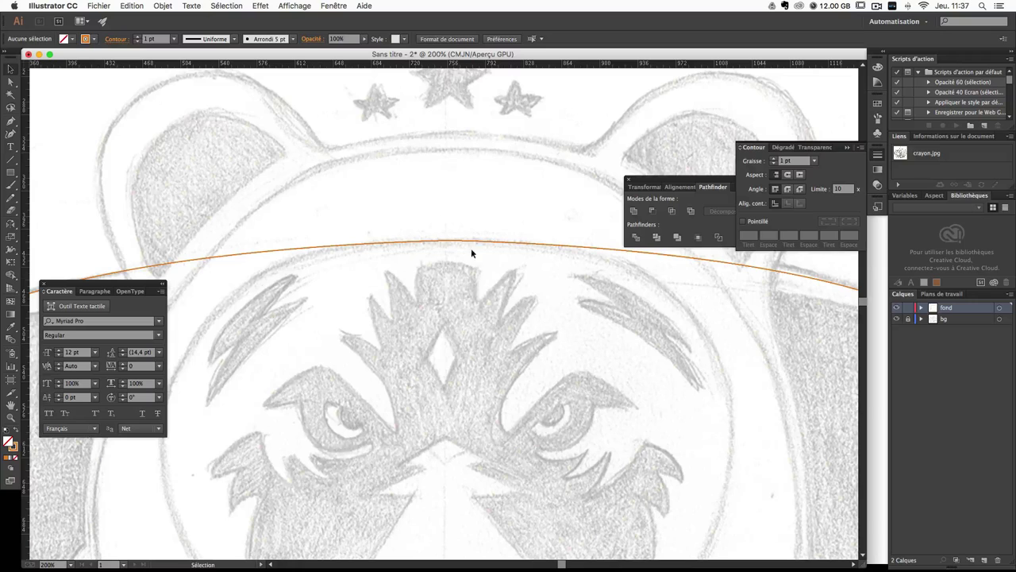
# Step: Test Pathfinder and an orange fill on the shield, then revert it to a thin orange outline
pyautogui.press('v')
pyautogui.moveTo(392, 191)
pyautogui.mouseDown()
pyautogui.moveTo(431, 302)
pyautogui.moveTo(450, 290)
pyautogui.mouseUp()
pyautogui.moveTo(386, 190); pyautogui.dragTo(547, 349)
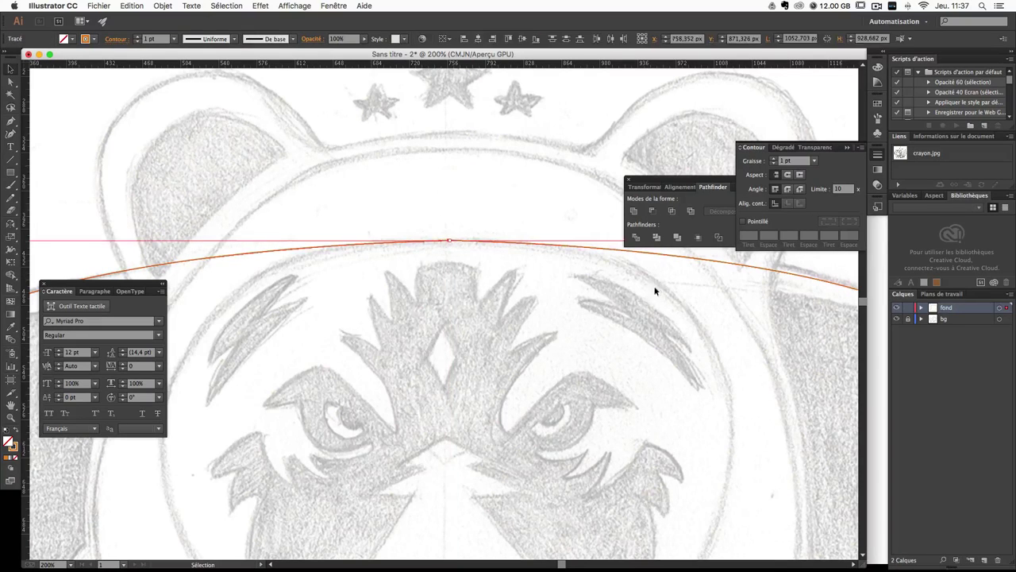
pyautogui.click(647, 214)
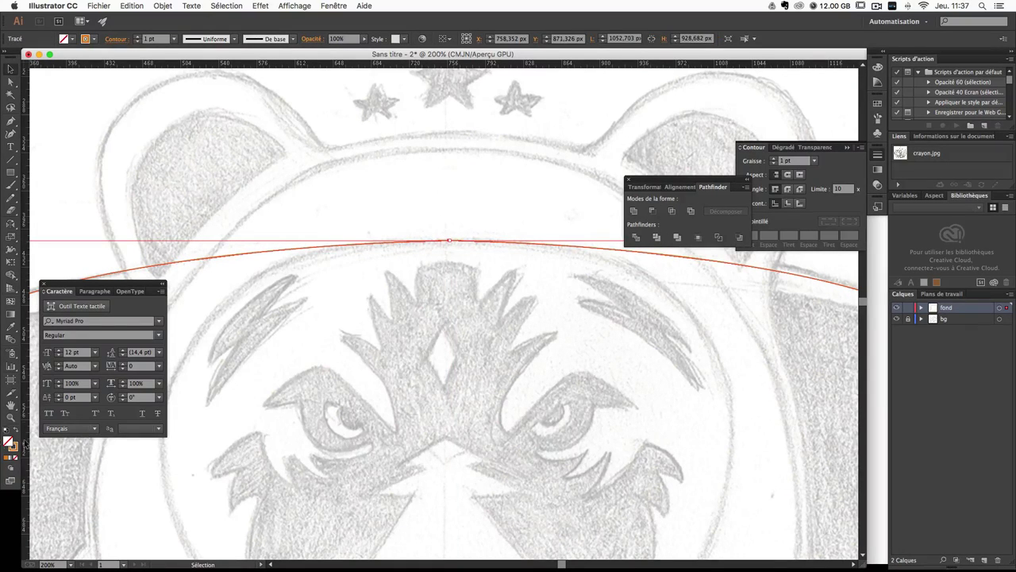
pyautogui.click(17, 433)
pyautogui.scroll(-5, 526, 451)
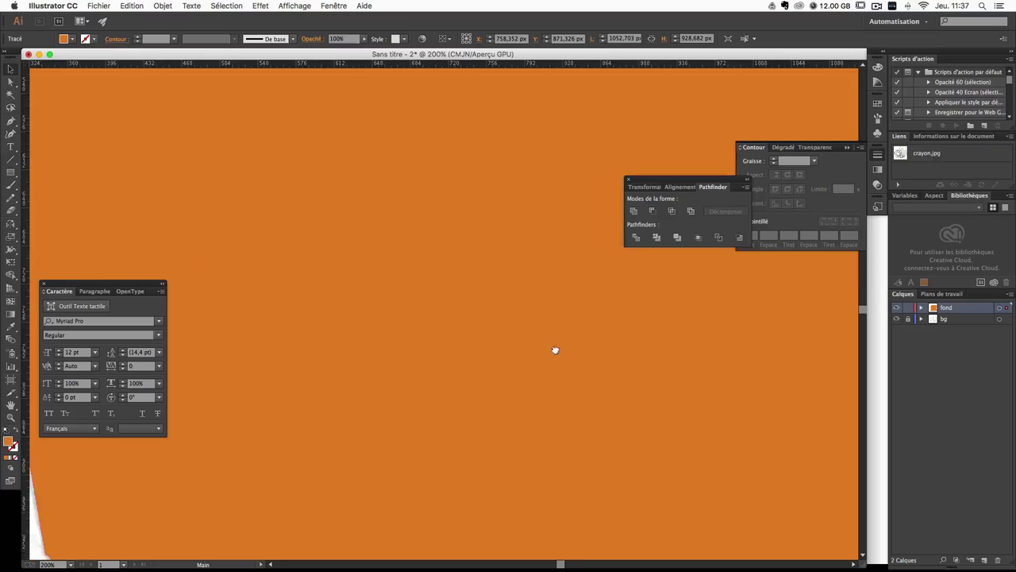
pyautogui.scroll(-3, 556, 347)
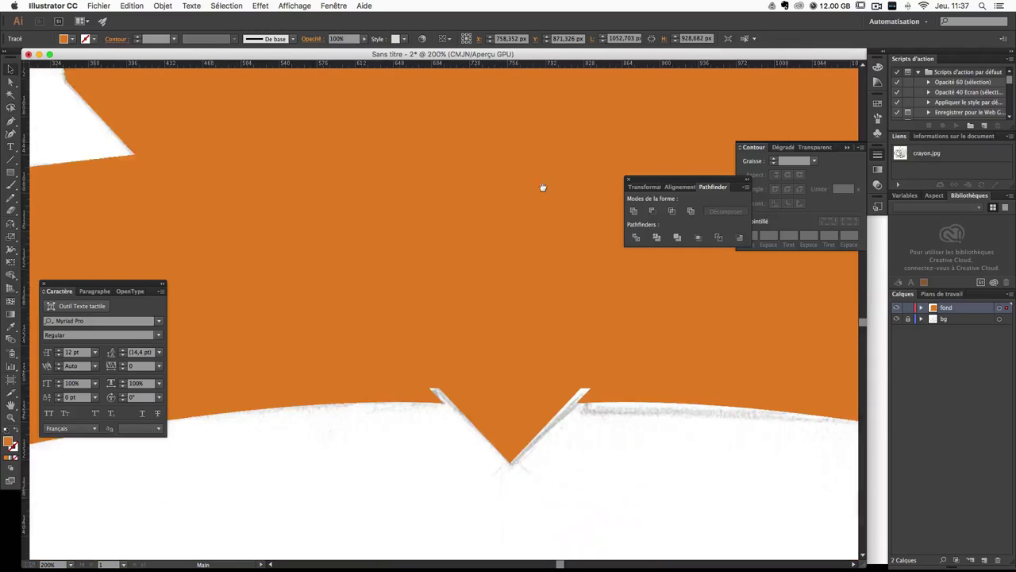
pyautogui.click(19, 434)
pyautogui.click(439, 516)
# Step: Select the shield path and fill it with hex 25582c
pyautogui.hotkey('ctrl', '-')
pyautogui.hotkey('ctrl', '-')
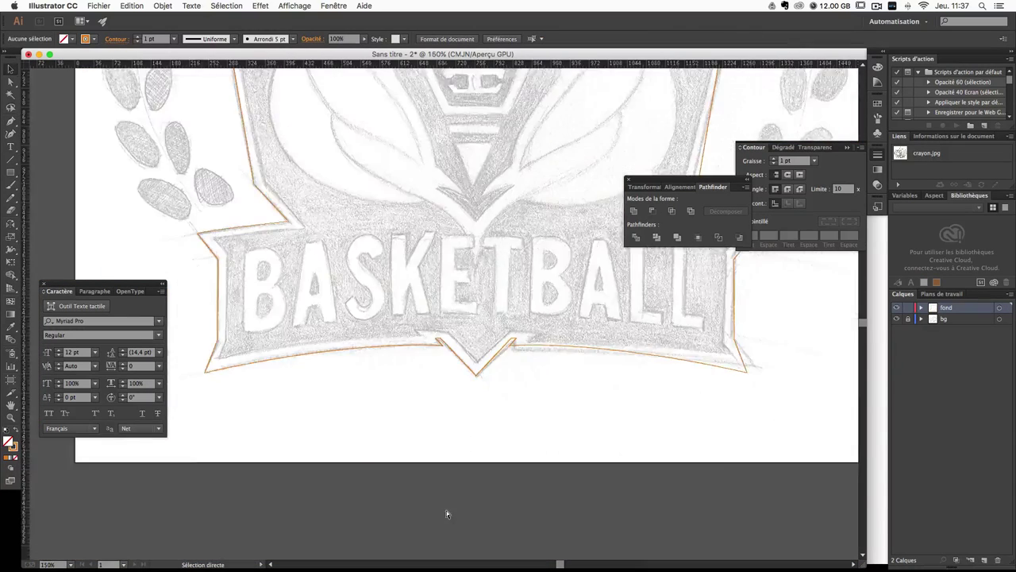
pyautogui.hotkey('ctrl', '-')
pyautogui.scroll(5, 374, 209)
pyautogui.hotkey('ctrl', 'a')
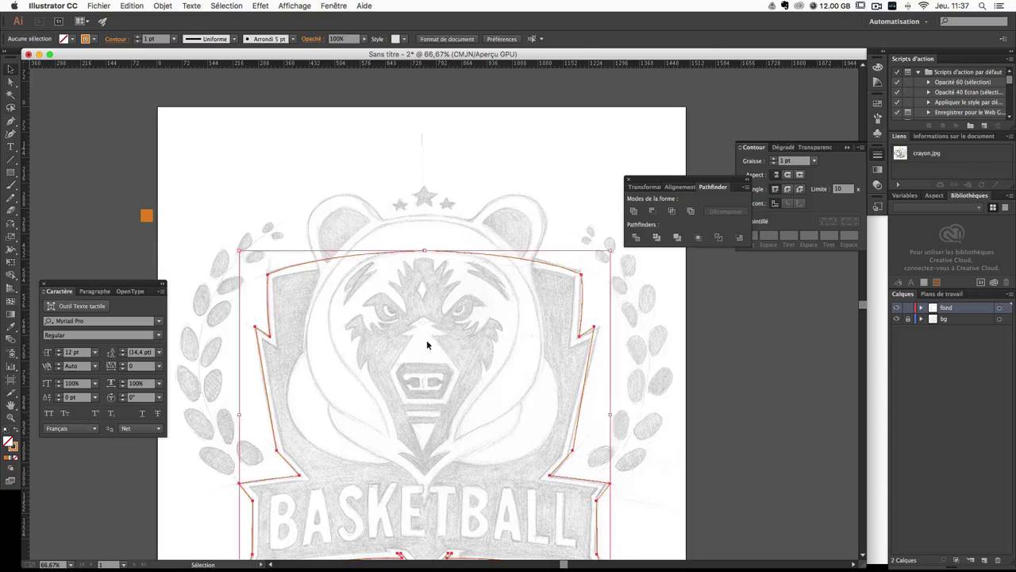
pyautogui.scroll(-3, 461, 286)
pyautogui.hotkey('ctrl', '+')
pyautogui.scroll(3, 431, 238)
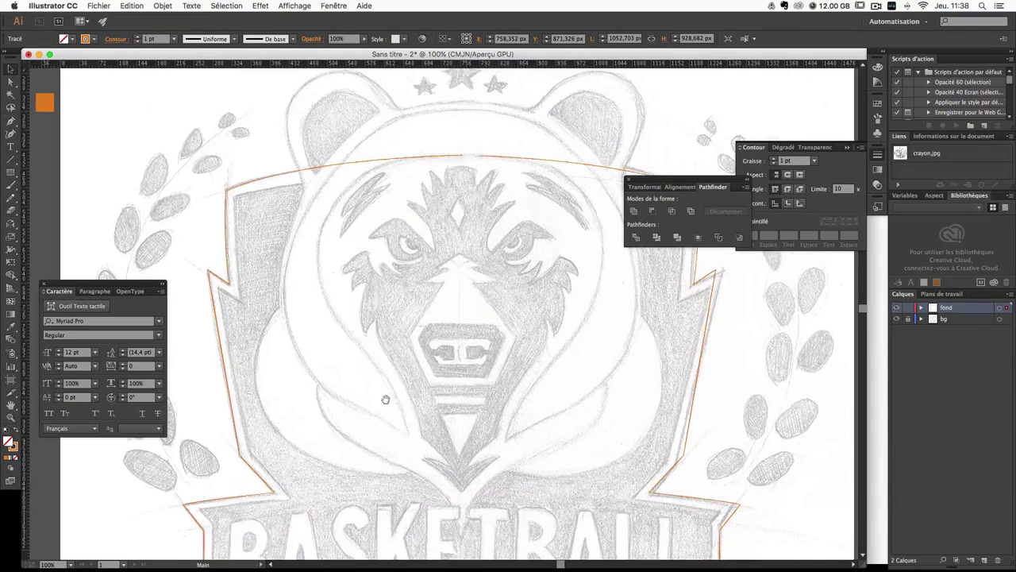
pyautogui.press('v')
pyautogui.doubleClick(12, 445)
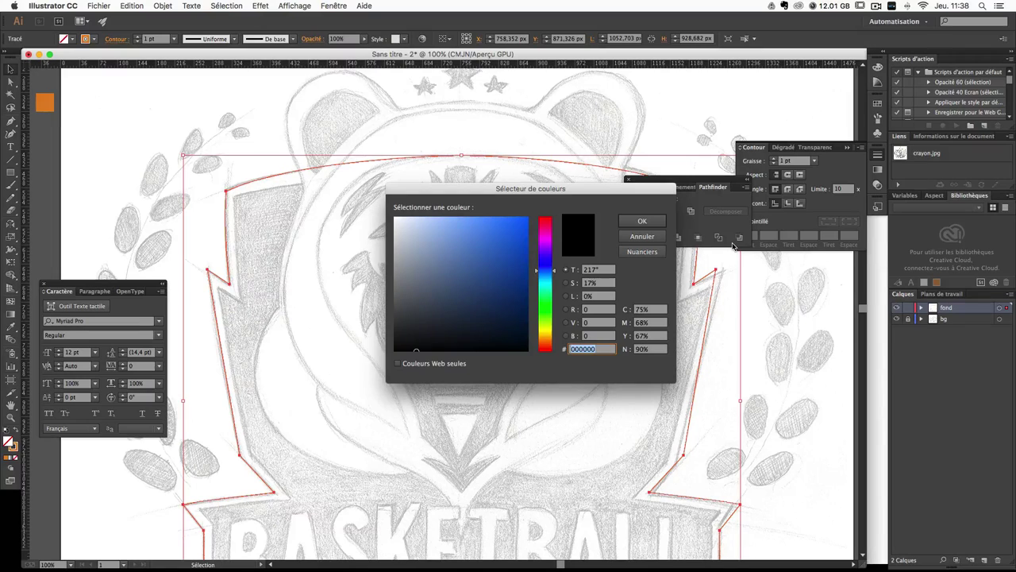
pyautogui.write('25582c')
pyautogui.press('Return')
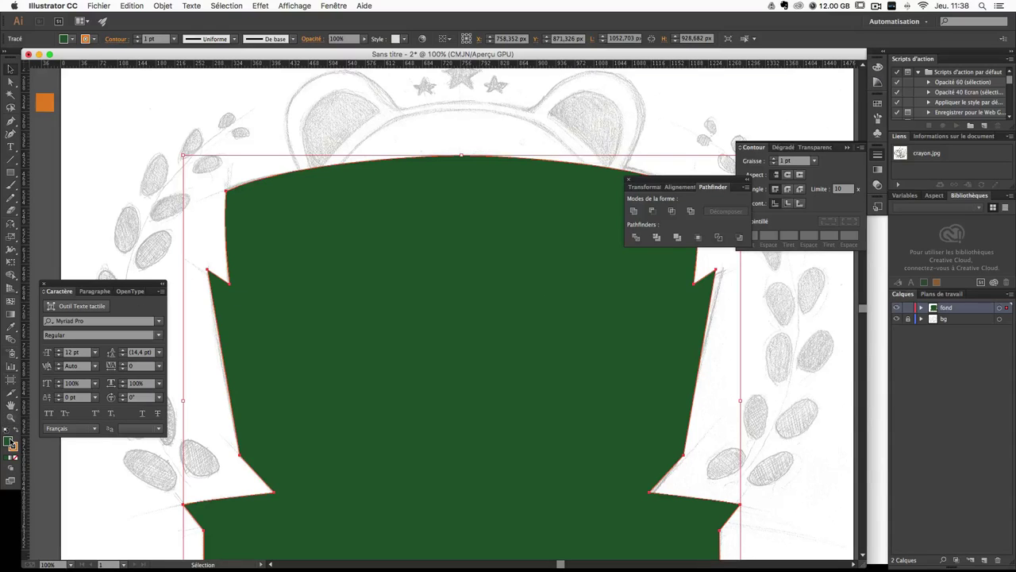
# Step: Correct the shield fill to dark navy 25282c
pyautogui.doubleClick(11, 444)
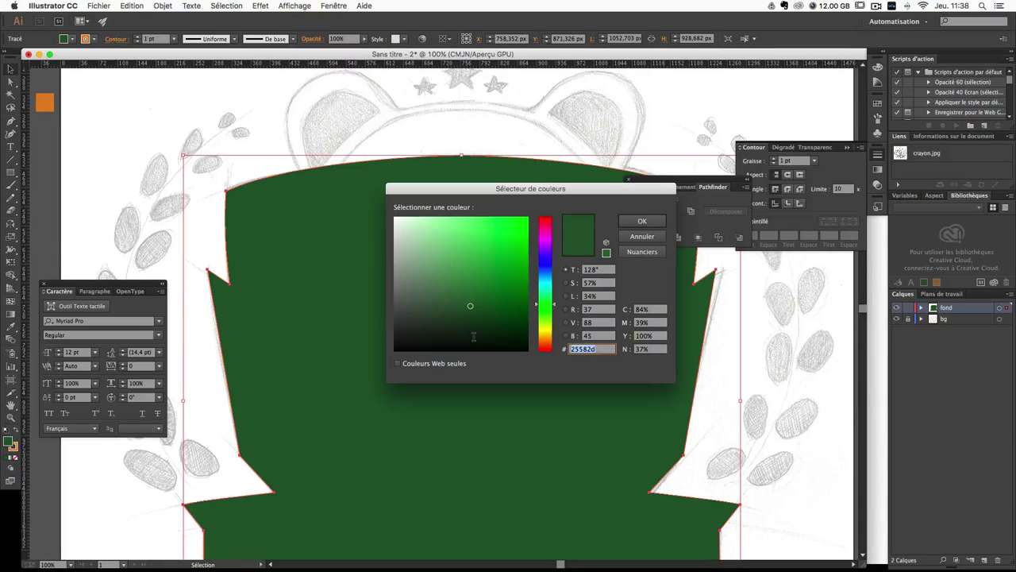
pyautogui.write('25')
pyautogui.press('Return')
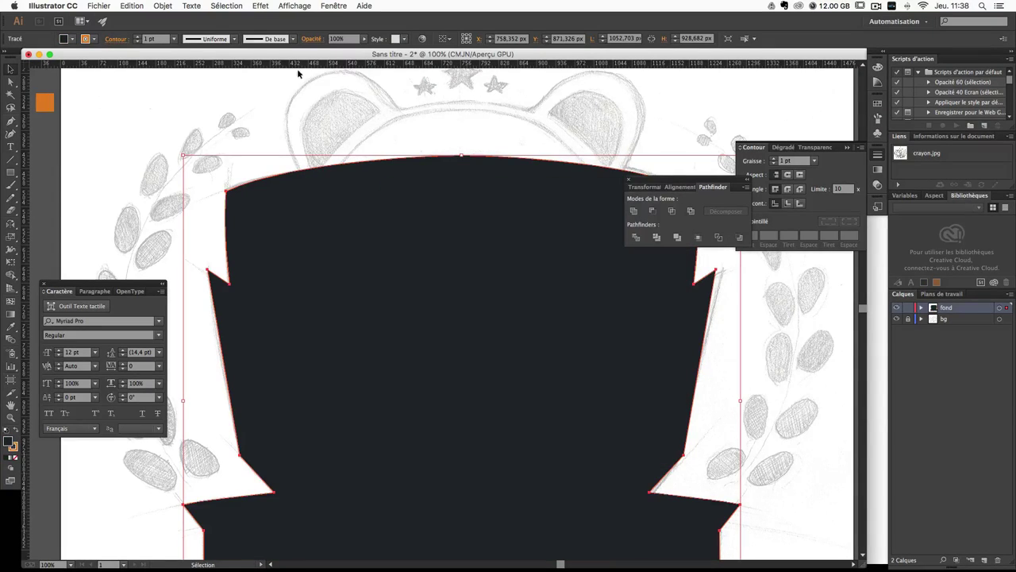
# Step: Draw a 35×35 px stroke-less square under the orange swatch, then select both swatch squares
pyautogui.click(38, 138)
pyautogui.hscroll(-5, 38, 138)
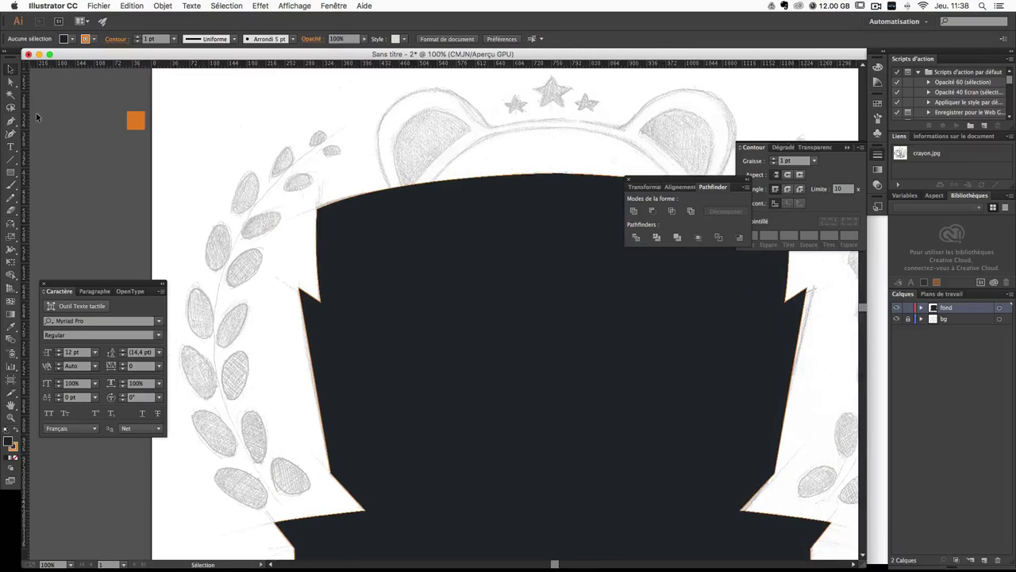
pyautogui.click(12, 173)
pyautogui.moveTo(126, 132); pyautogui.dragTo(145, 153)
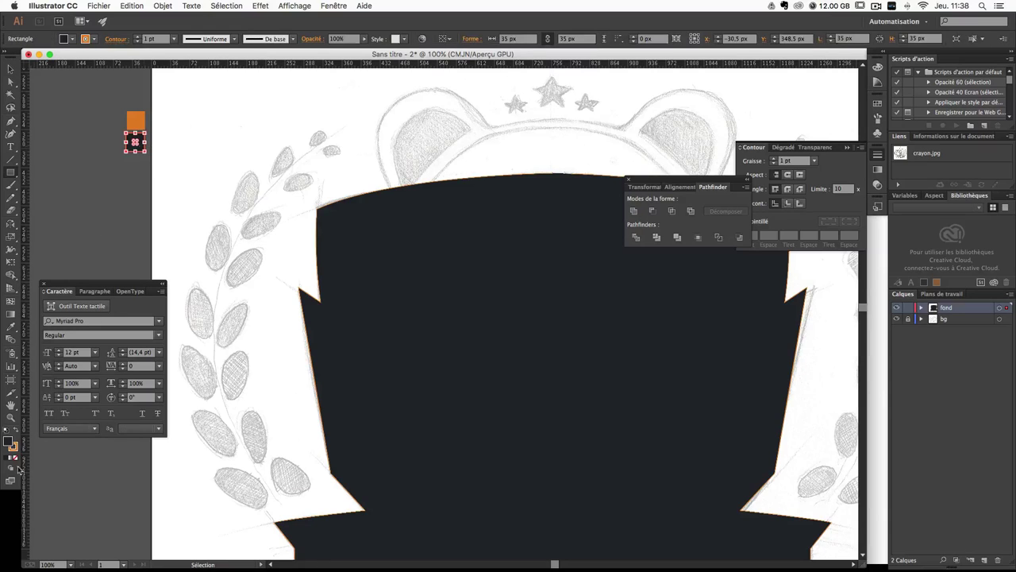
pyautogui.click(13, 447)
pyautogui.click(18, 459)
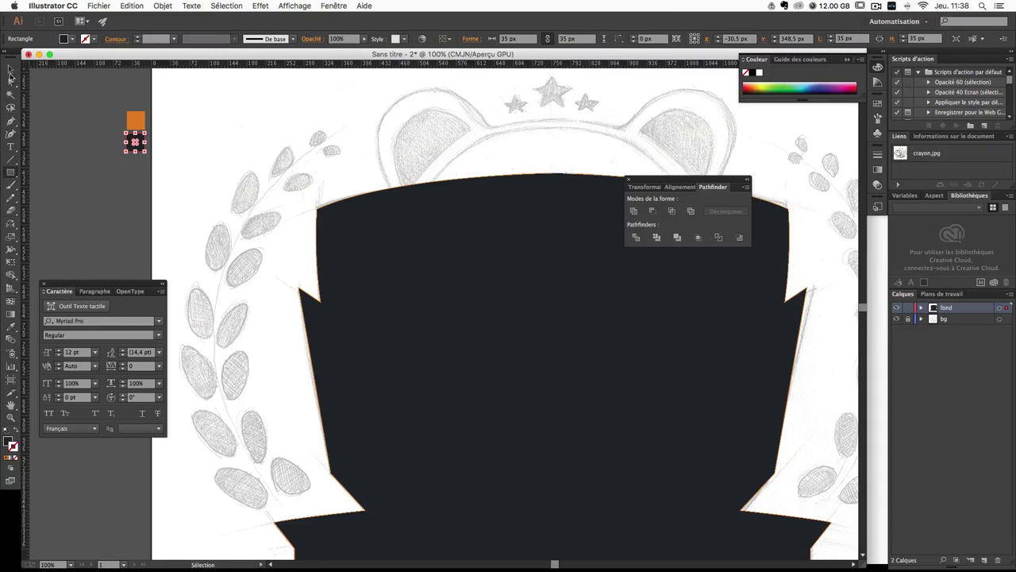
pyautogui.click(82, 127)
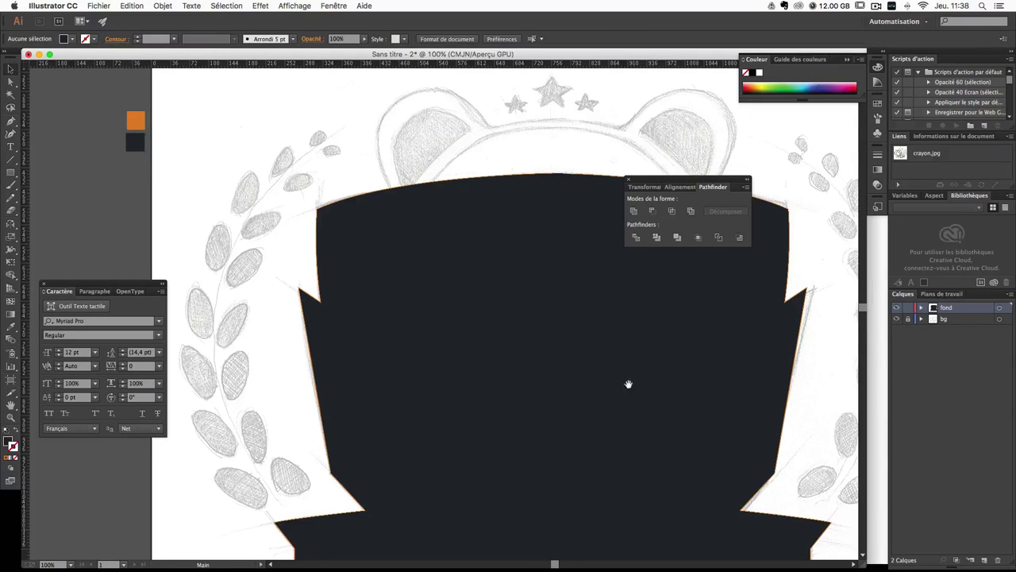
pyautogui.moveTo(628, 381); pyautogui.dragTo(383, 220)
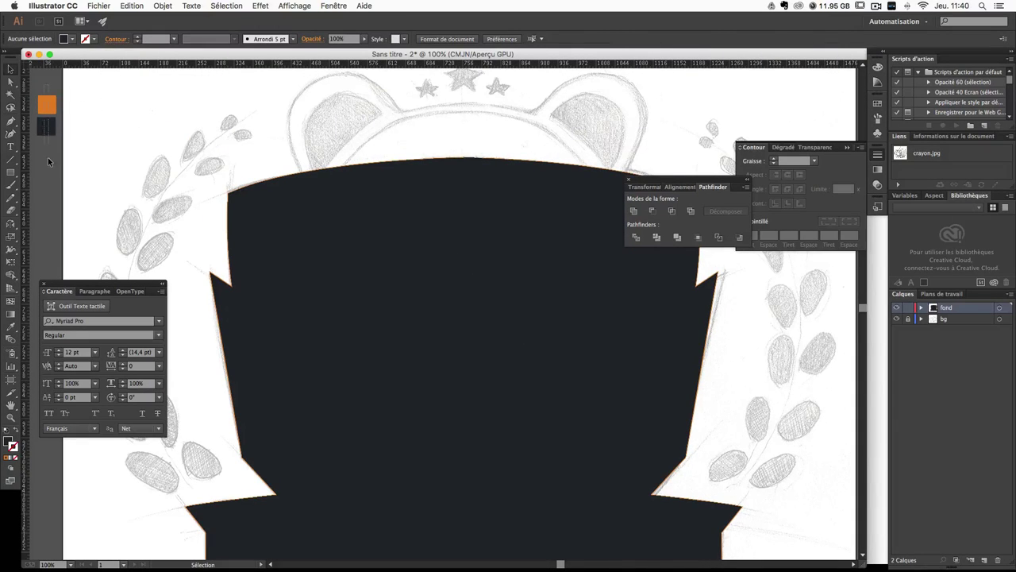
pyautogui.moveTo(46, 90); pyautogui.dragTo(49, 173)
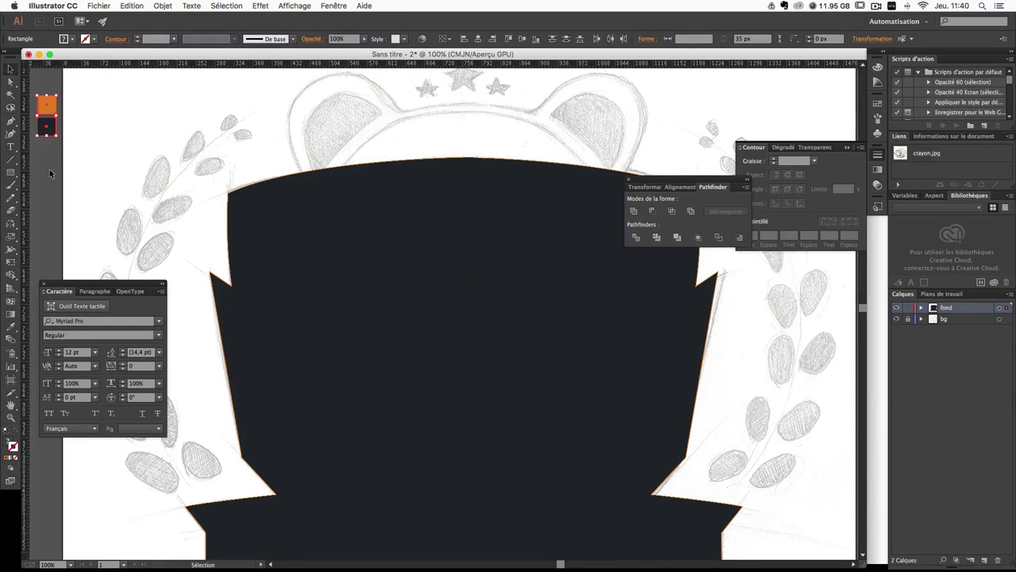
# Step: Create a new layer named couleur
pyautogui.click(983, 560)
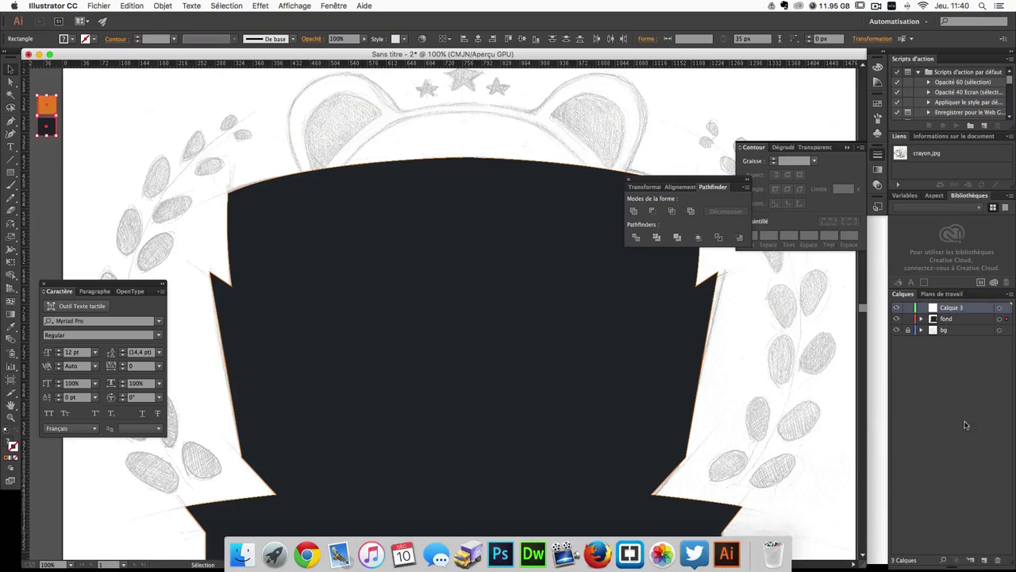
pyautogui.doubleClick(951, 309)
pyautogui.write('couleu')
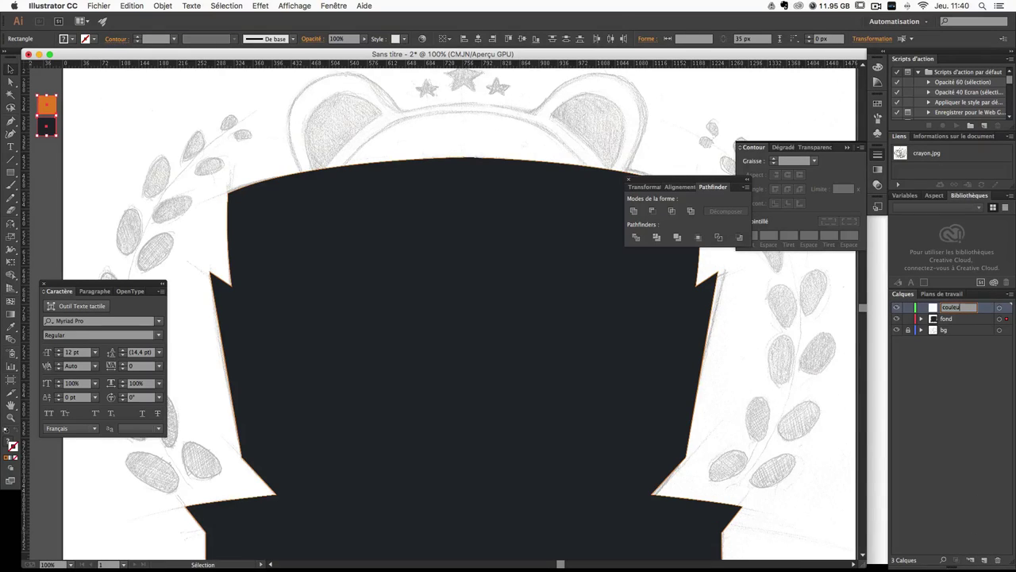
pyautogui.write('r')
pyautogui.press('Return')
# Step: Move the orange and navy sample squares off the artboard onto the upper-left pasteboard
pyautogui.hotkey('ctrl', 'shift', 'a')
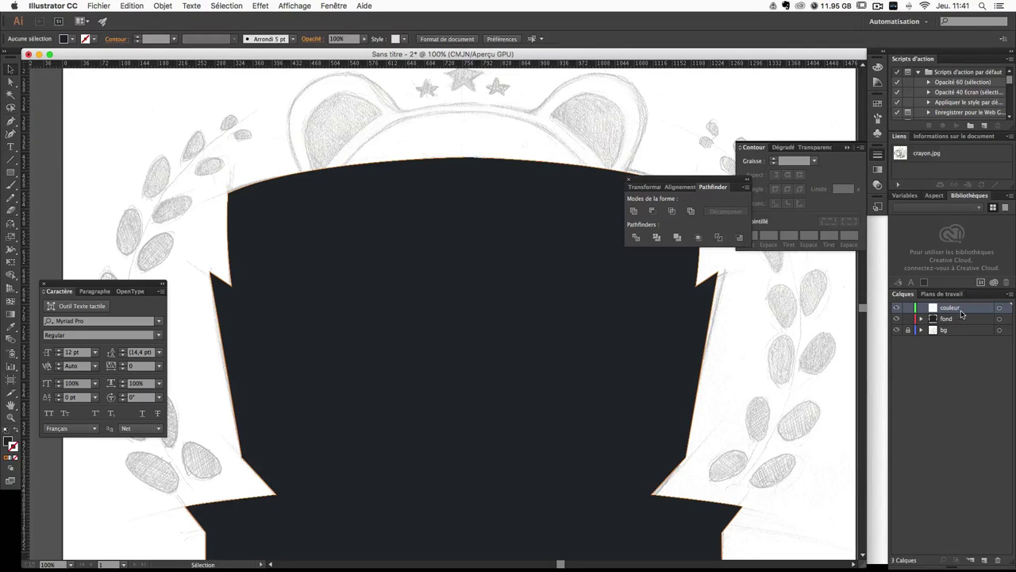
pyautogui.keyDown('alt'); pyautogui.click(962, 310); pyautogui.keyUp('alt')
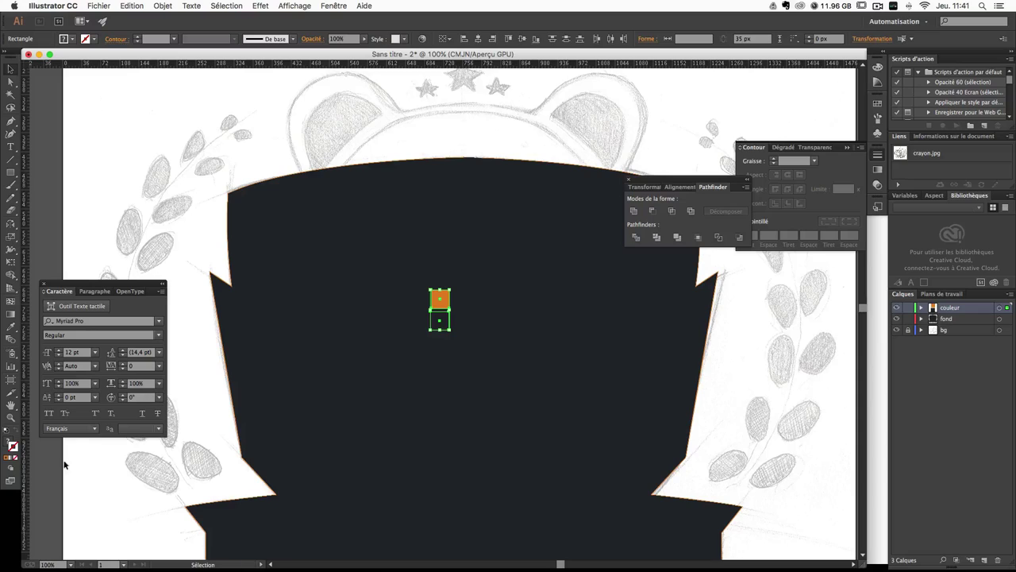
pyautogui.moveTo(439, 299)
pyautogui.mouseDown()
pyautogui.moveTo(119, 156)
pyautogui.moveTo(52, 91)
pyautogui.mouseUp()
pyautogui.hotkey('ctrl', 'shift', 'a')
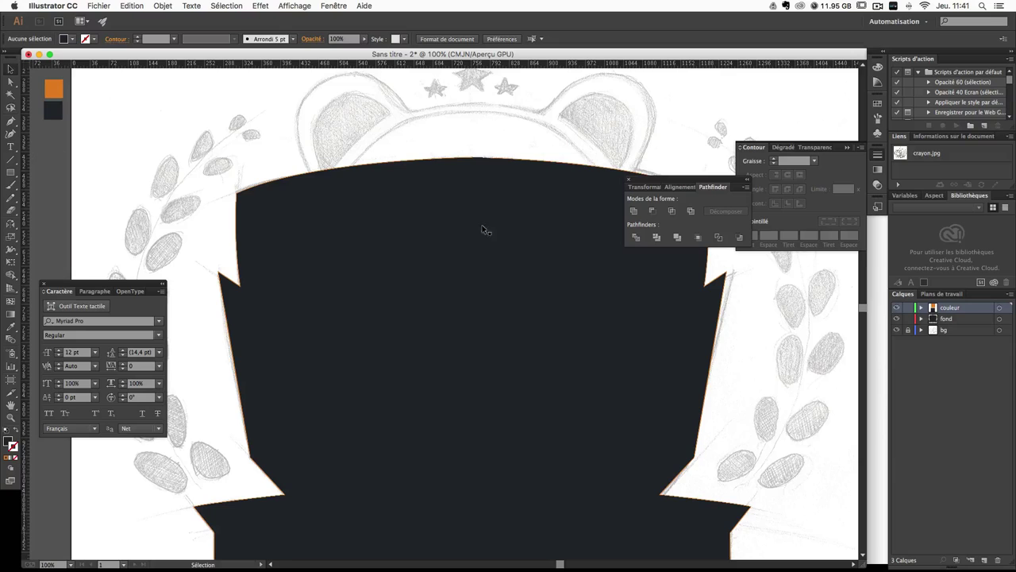
# Step: Select the navy shield on the fond layer and set its orange stroke weight to 20 pt
pyautogui.press('h')
pyautogui.press('v')
pyautogui.moveTo(762, 329); pyautogui.dragTo(694, 340)
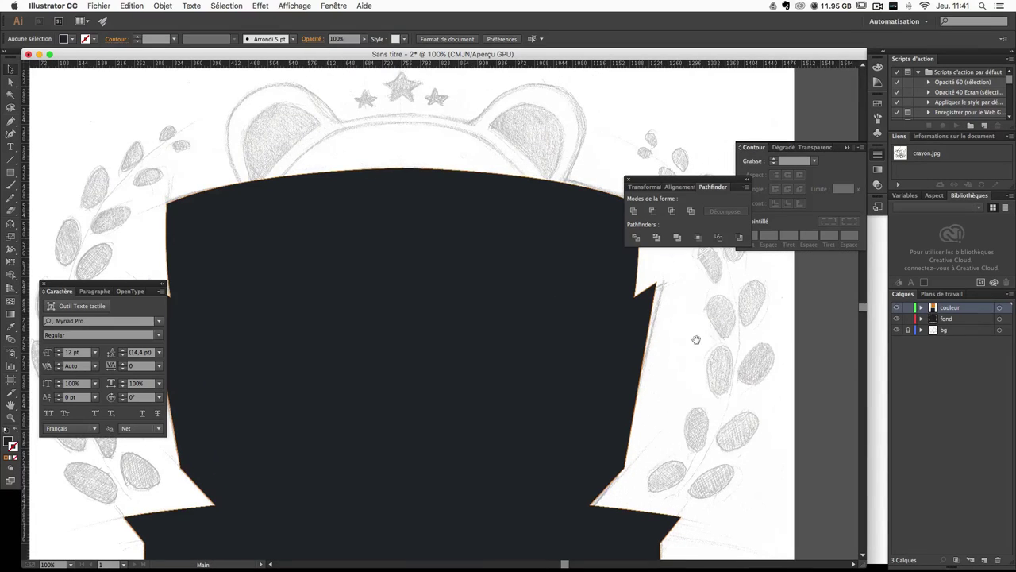
pyautogui.click(956, 320)
pyautogui.moveTo(187, 227); pyautogui.dragTo(235, 223)
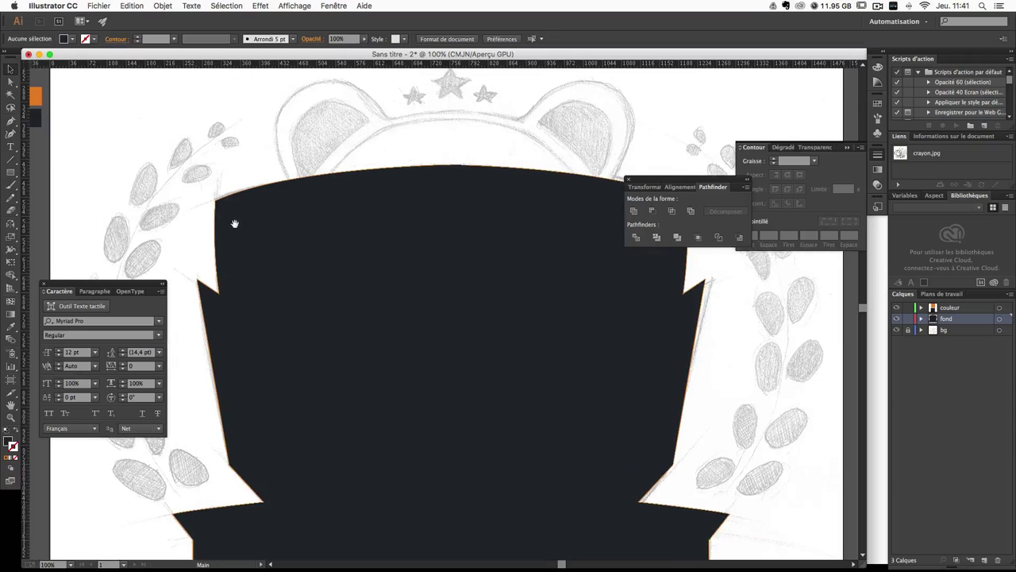
pyautogui.press('v')
pyautogui.click(549, 363)
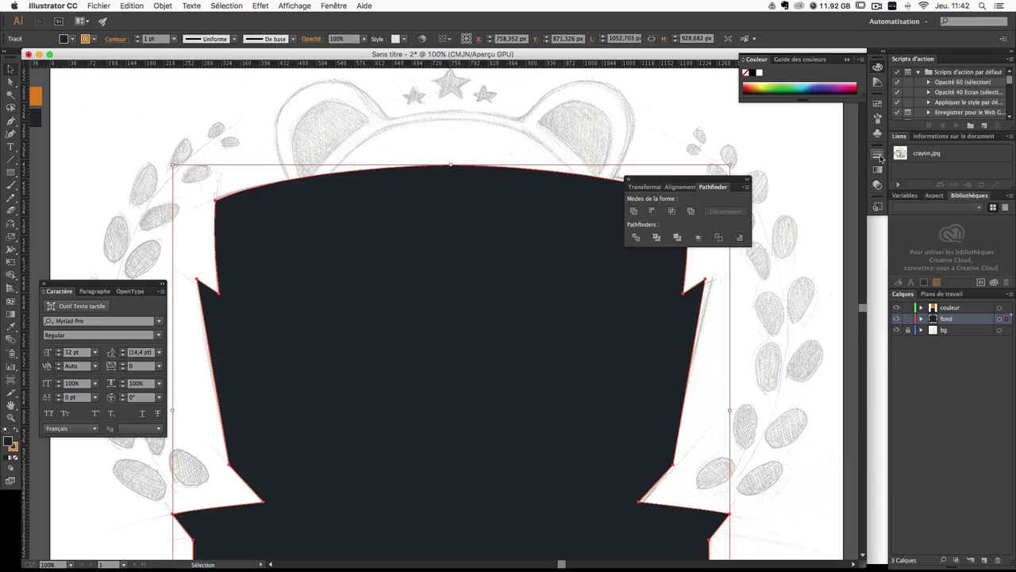
pyautogui.click(878, 158)
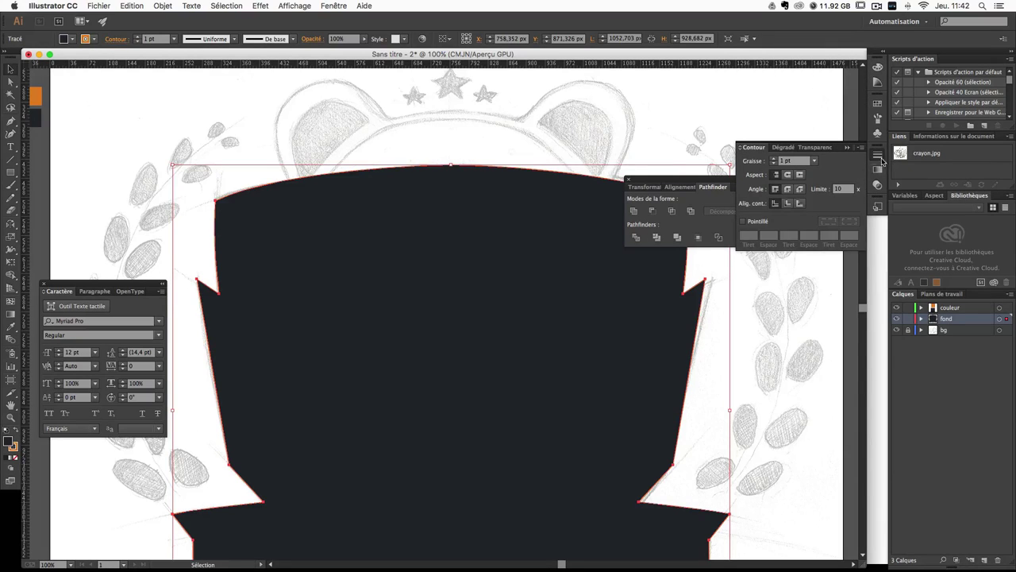
pyautogui.click(782, 162)
pyautogui.write('20')
pyautogui.press('Return')
pyautogui.click(793, 303)
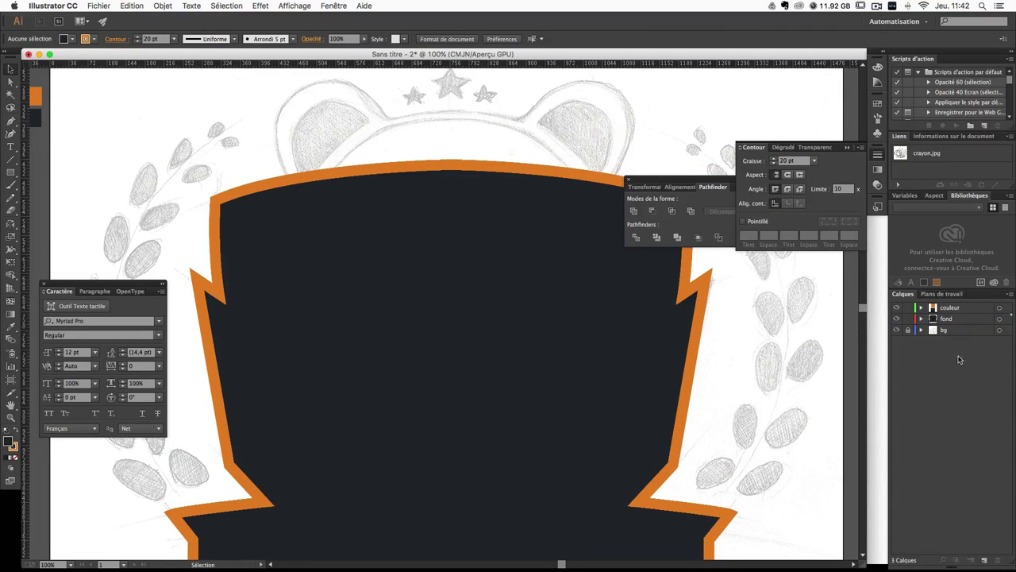
pyautogui.click(956, 320)
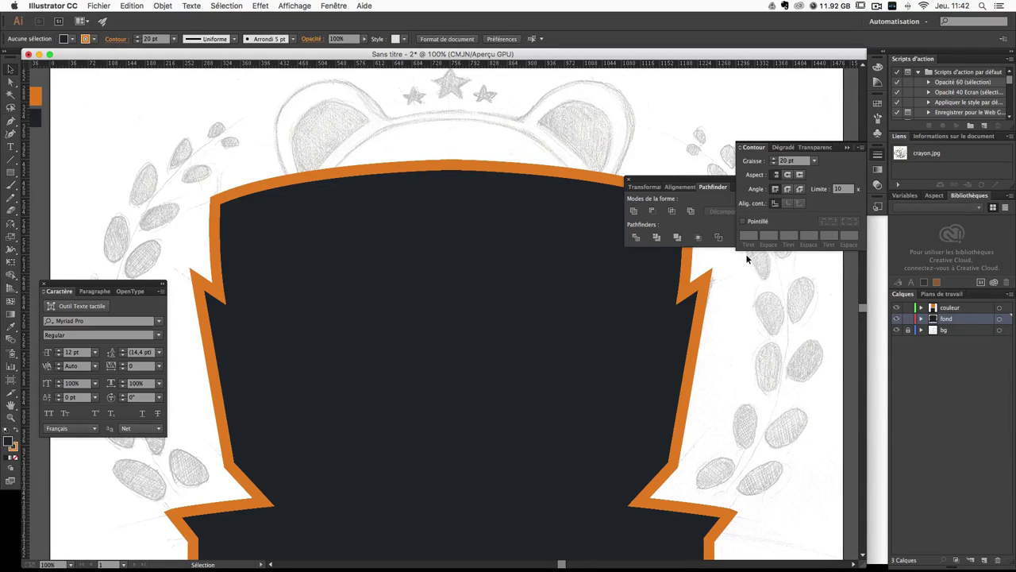
# Step: Duplicate the fond layer and rename the copy liseret
pyautogui.click(1010, 294)
pyautogui.click(974, 315)
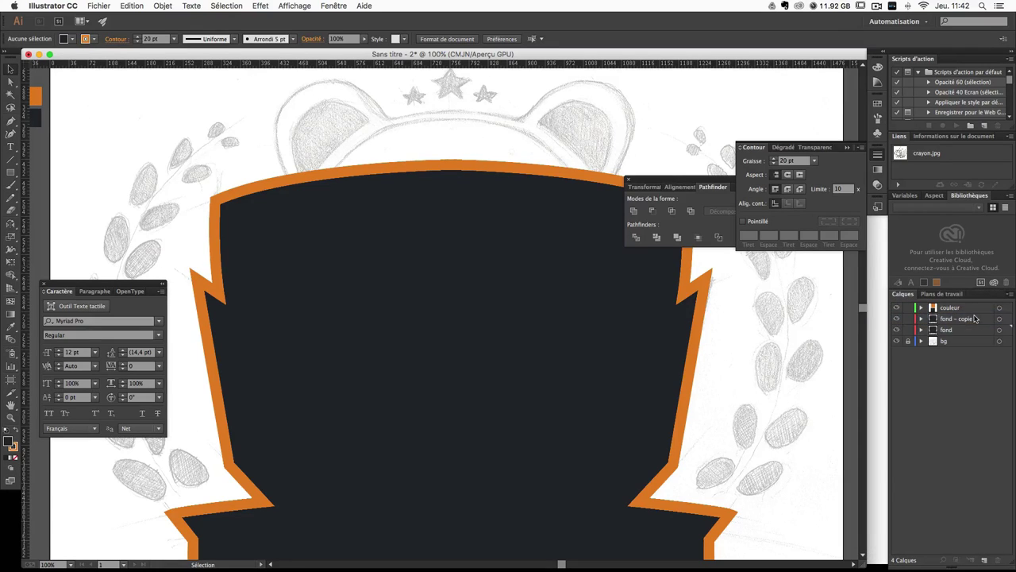
pyautogui.doubleClick(956, 319)
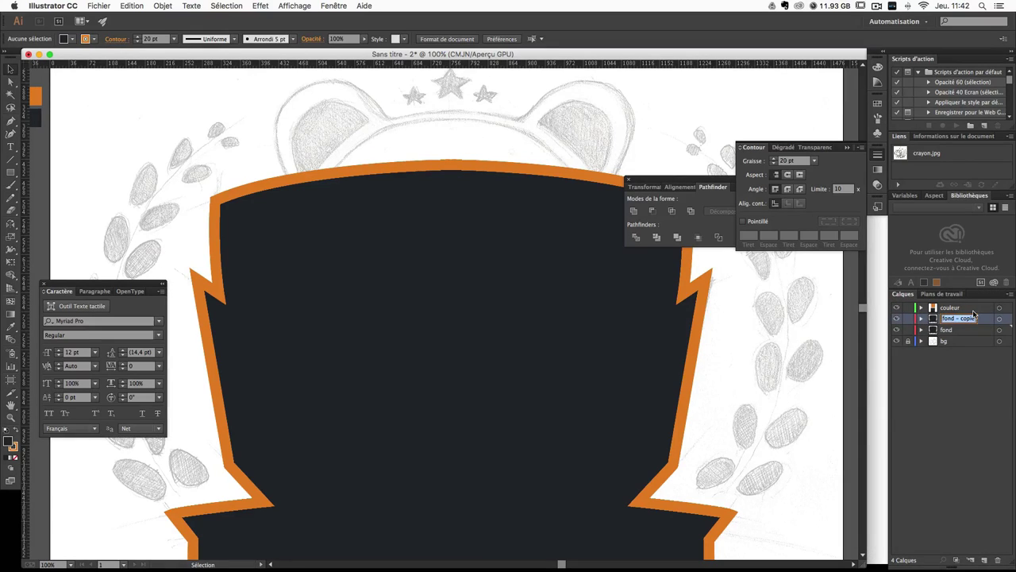
pyautogui.write('liseret')
pyautogui.press('Return')
# Step: Set the copied shield path's fill to None, leaving only its outline
pyautogui.click(454, 318)
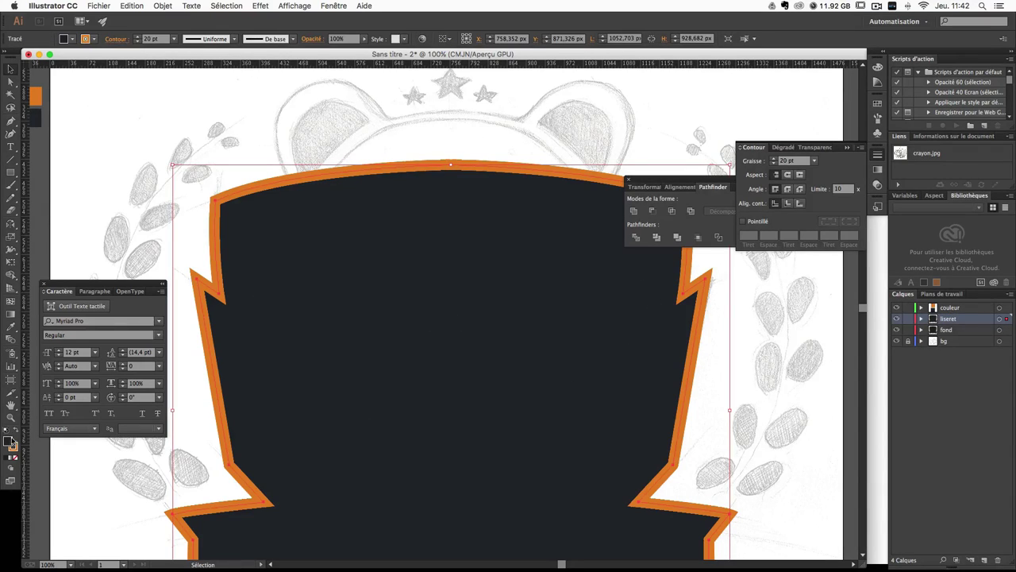
pyautogui.click(9, 441)
pyautogui.click(16, 458)
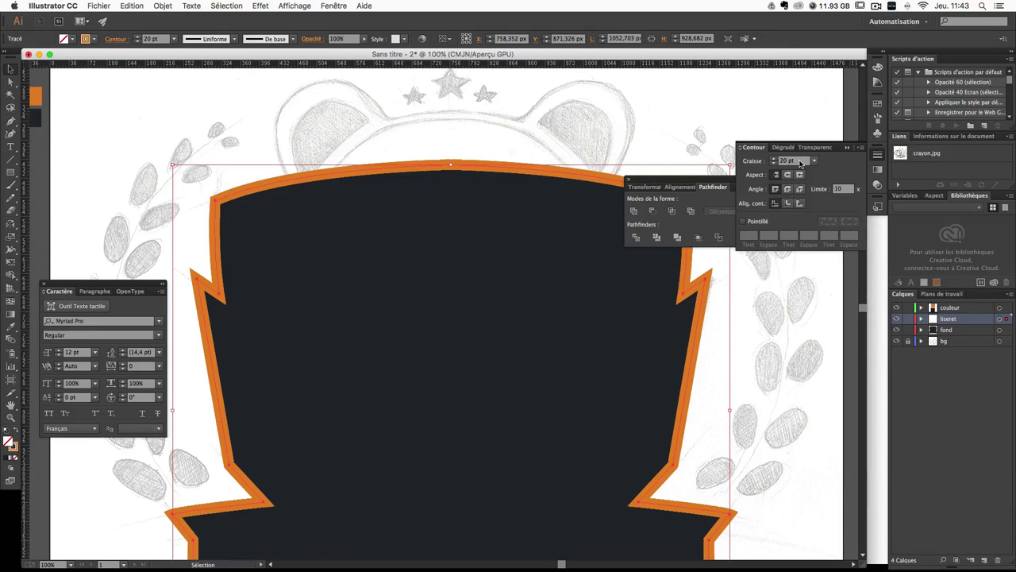
# Step: Set the liseret copy's stroke weight to 5 pt
pyautogui.click(788, 161)
pyautogui.write('5')
pyautogui.press('Return')
# Step: Change the stroke colour to the lighter orange f5b132, then deselect
pyautogui.click(12, 447)
pyautogui.doubleClick(12, 446)
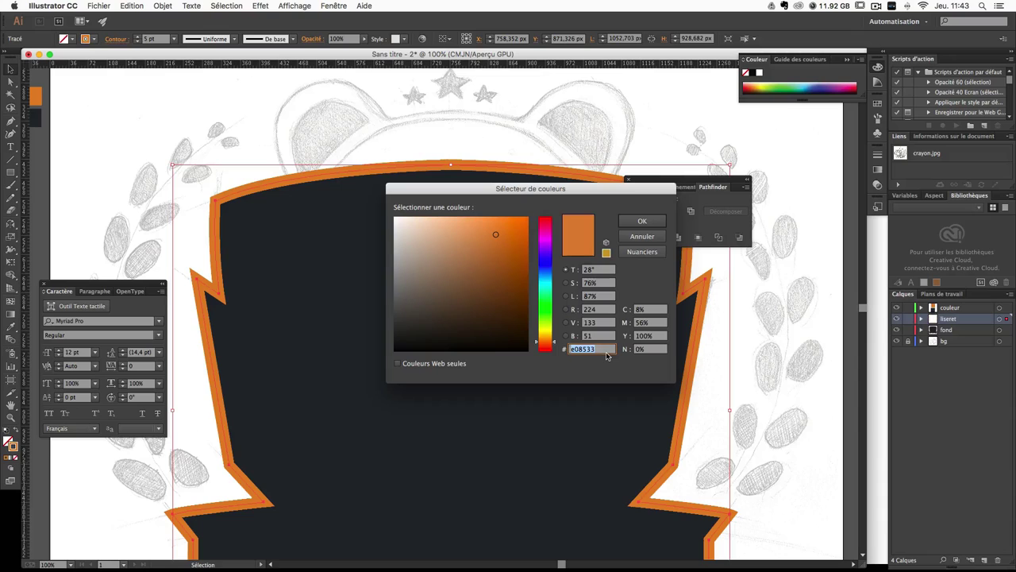
pyautogui.write('f5b132')
pyautogui.press('Return')
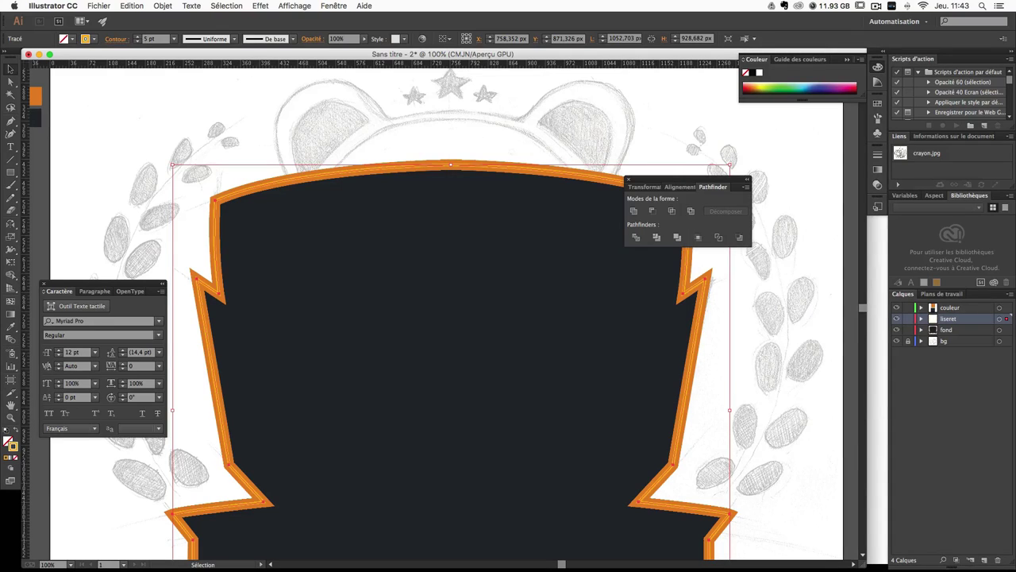
pyautogui.click(781, 343)
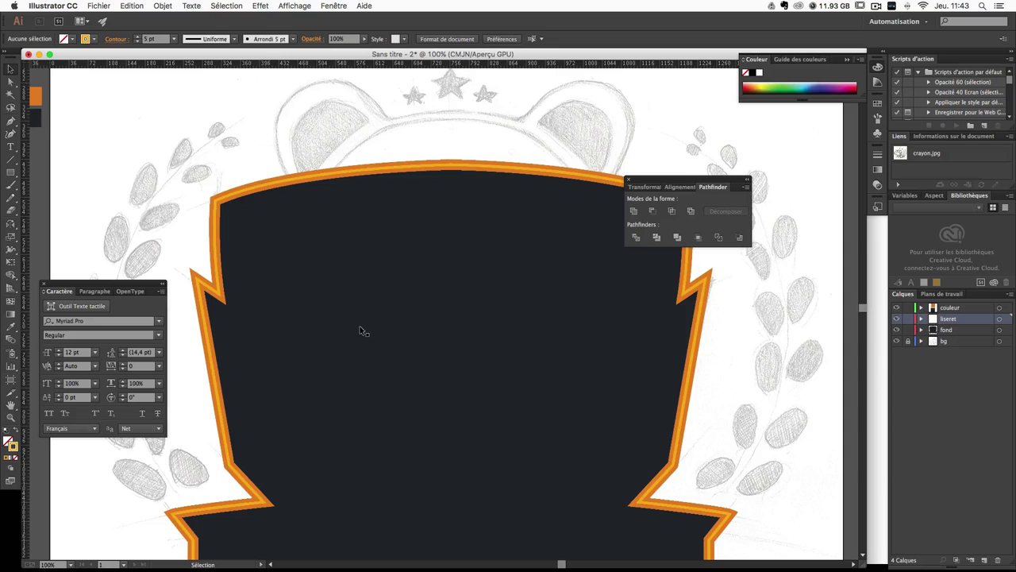
pyautogui.press('super+minus')
pyautogui.press('super+minus')
pyautogui.press('super+plus')
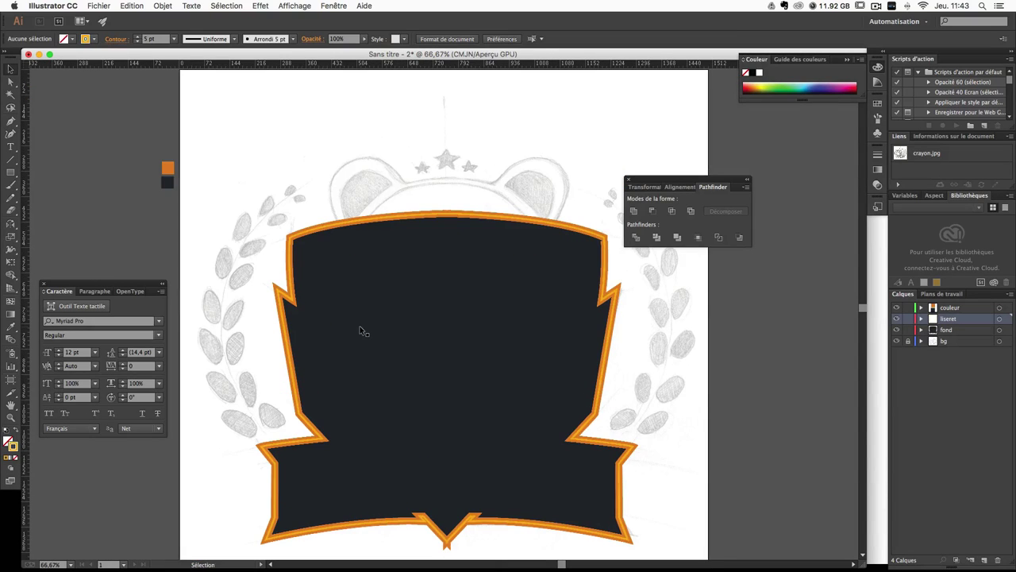
# Step: Return to 100% zoom, move the Pathfinder panel aside, and hide the liseret and fond layers
pyautogui.press('super+plus')
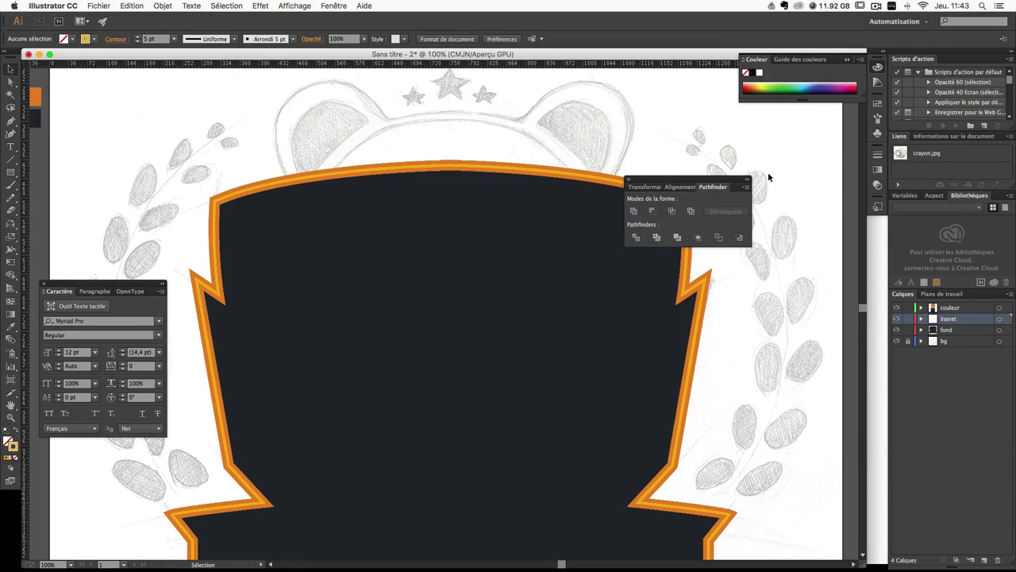
pyautogui.moveTo(687, 180); pyautogui.dragTo(778, 120)
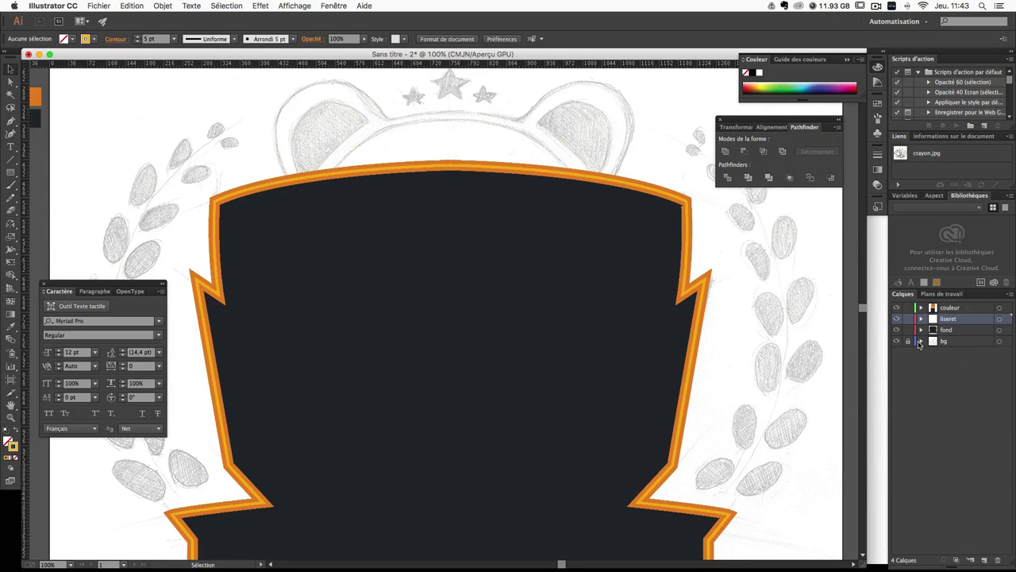
pyautogui.click(897, 319)
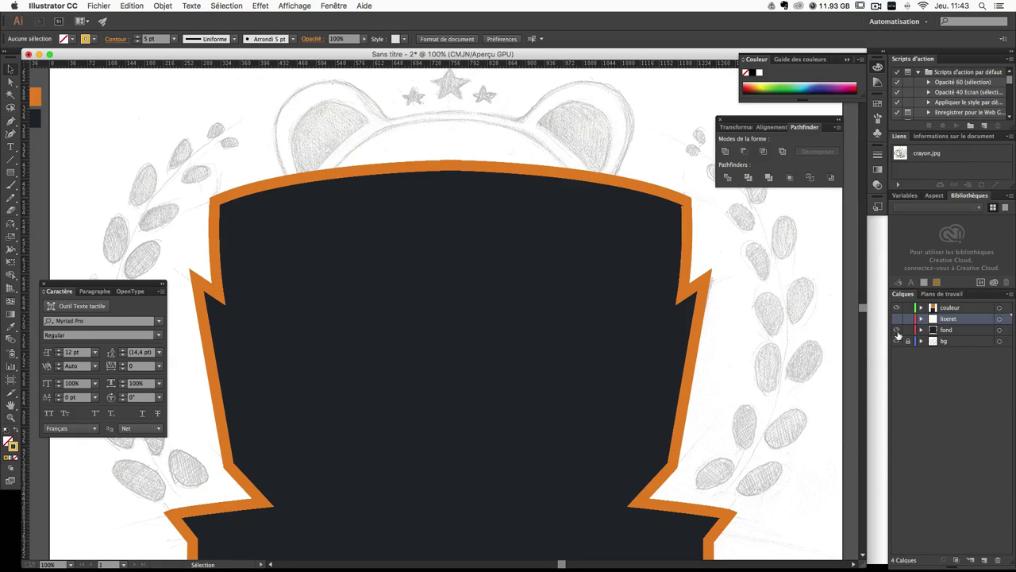
pyautogui.click(896, 331)
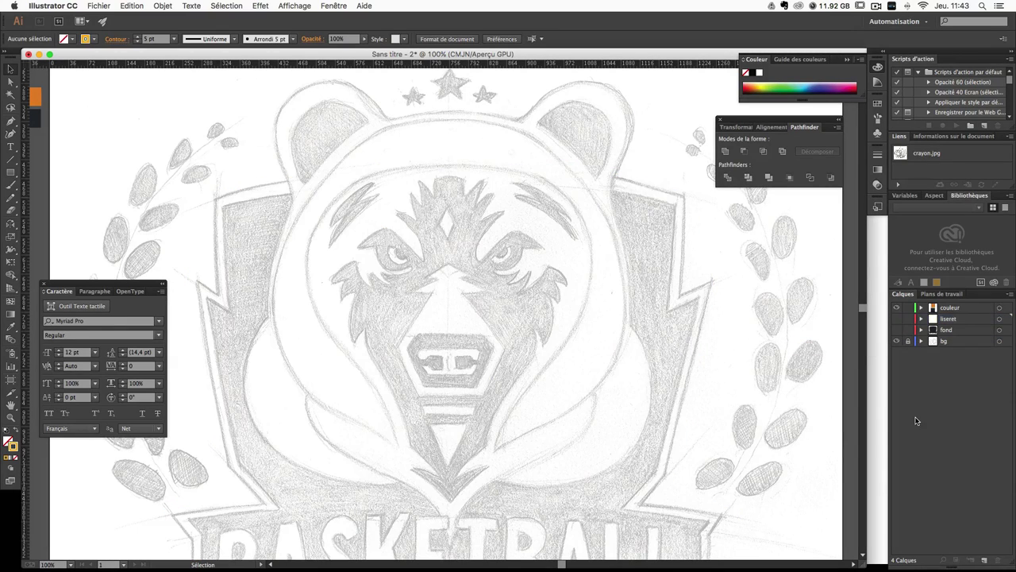
# Step: Create a new layer directly above liseret and name it ours
pyautogui.click(962, 318)
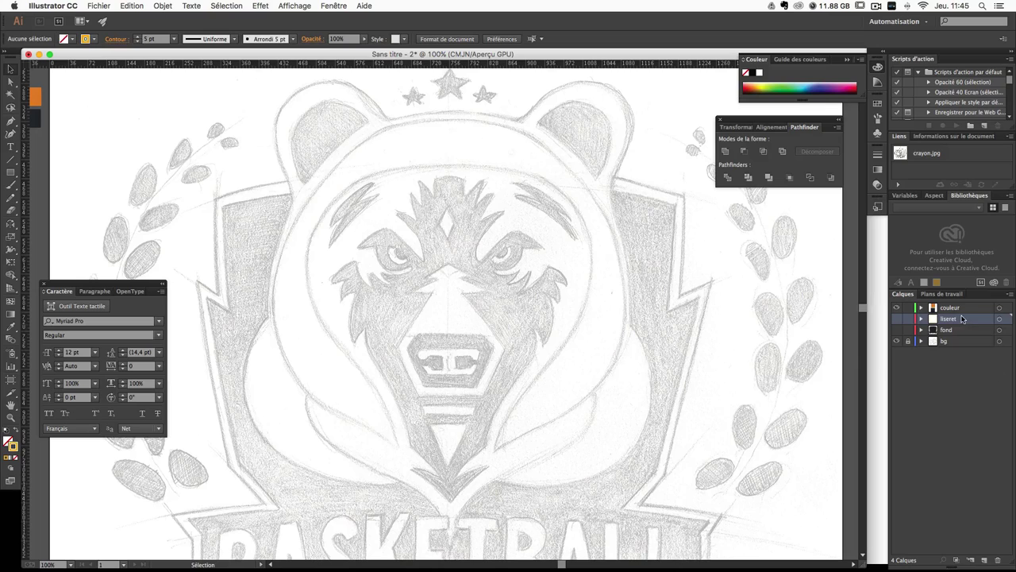
pyautogui.click(984, 560)
pyautogui.doubleClick(961, 323)
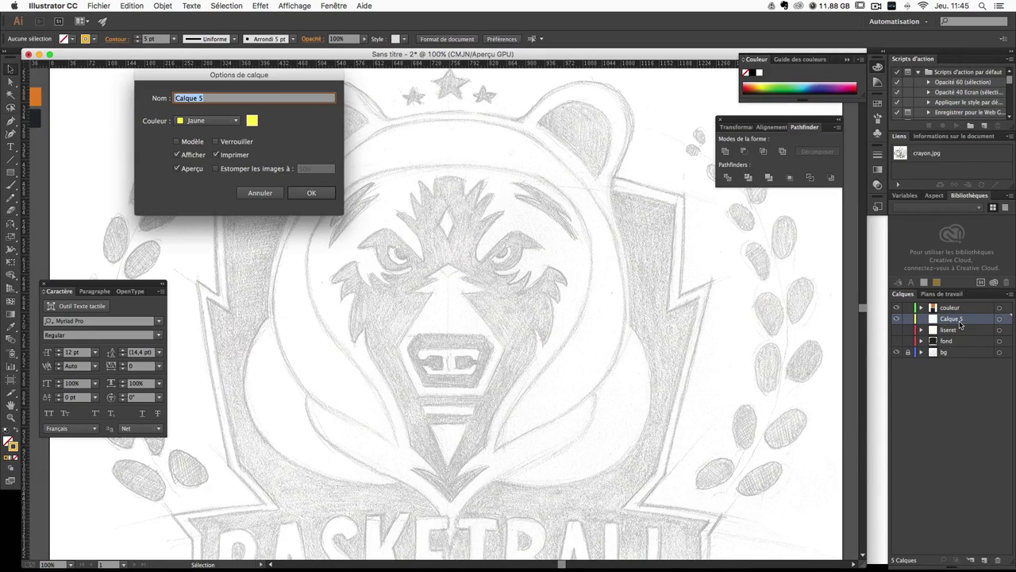
pyautogui.write('co')
pyautogui.press('Return')
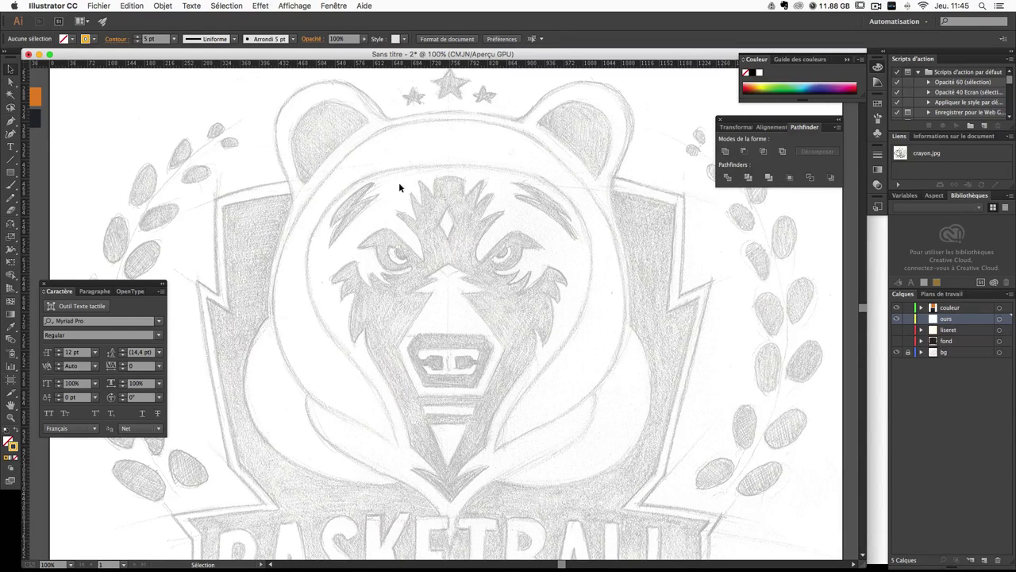
pyautogui.scroll(-5, 389, 384)
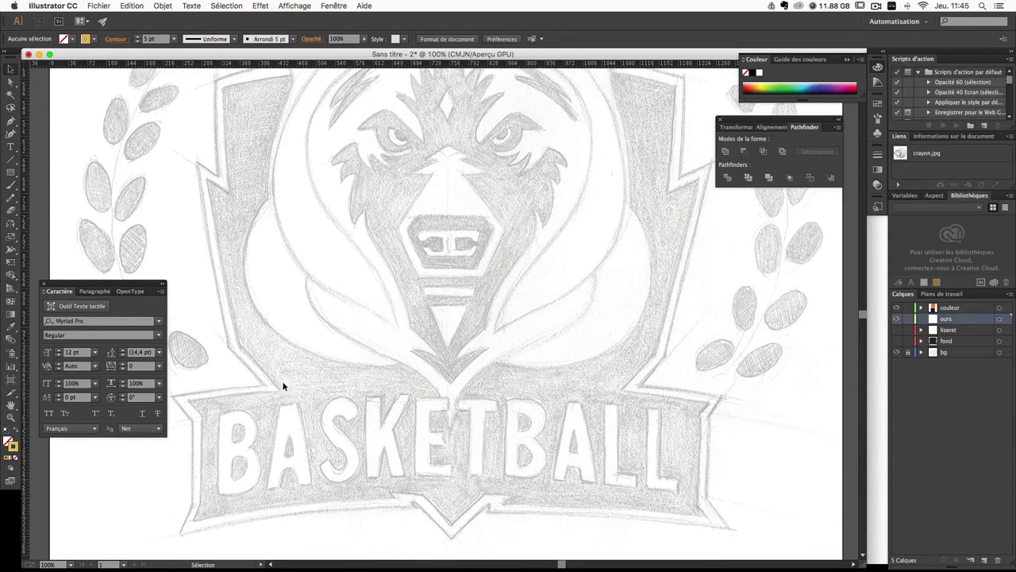
# Step: Drag a vertical guide through the centre of the bear's face
pyautogui.moveTo(29, 211)
pyautogui.mouseDown()
pyautogui.moveTo(455, 349)
pyautogui.moveTo(453, 411)
pyautogui.mouseUp()
pyautogui.scroll(5, 476, 344)
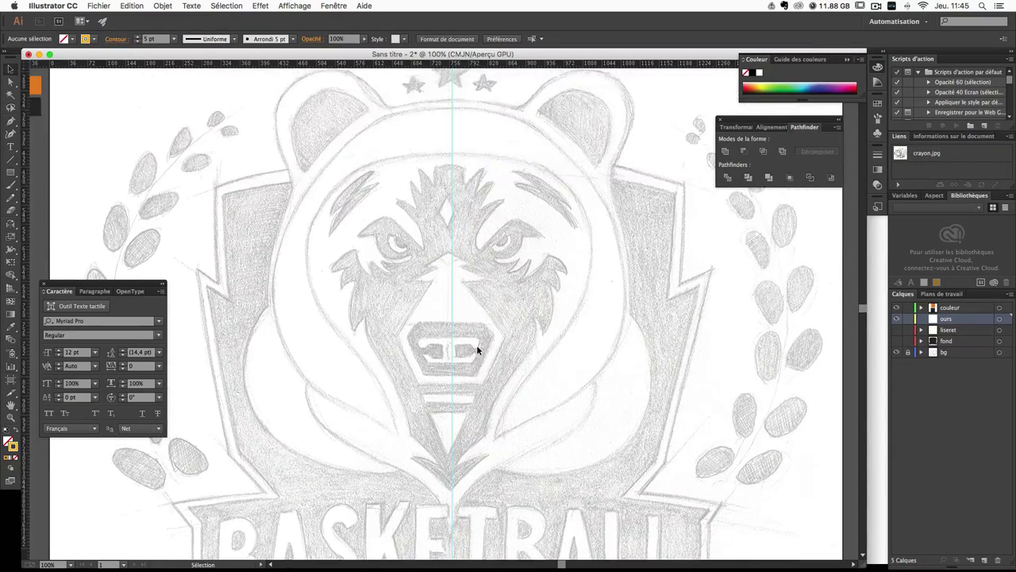
pyautogui.scroll(2, 477, 345)
# Step: Set new paths to no fill with a 1 pt black stroke
pyautogui.click(10, 122)
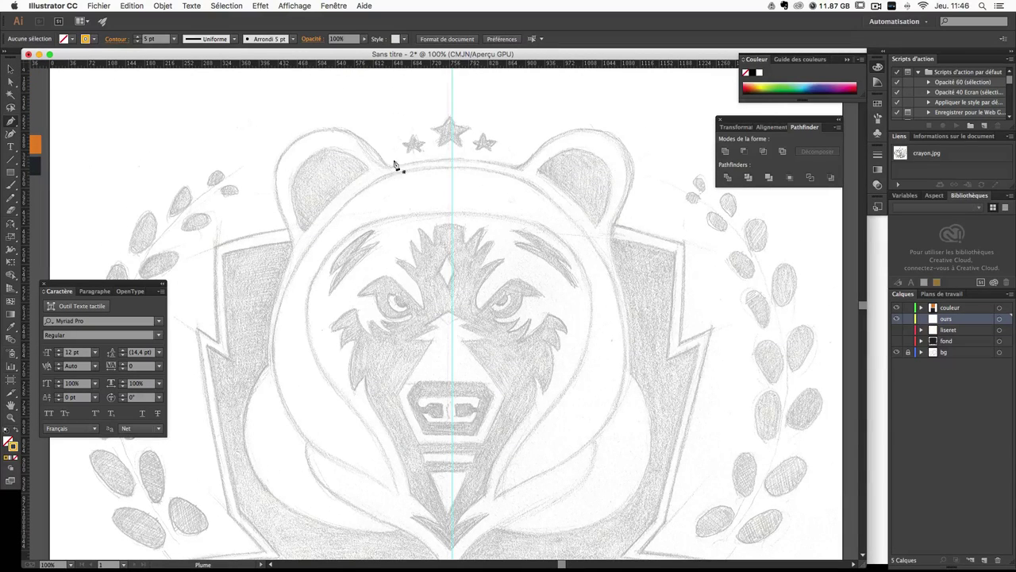
pyautogui.click(453, 163)
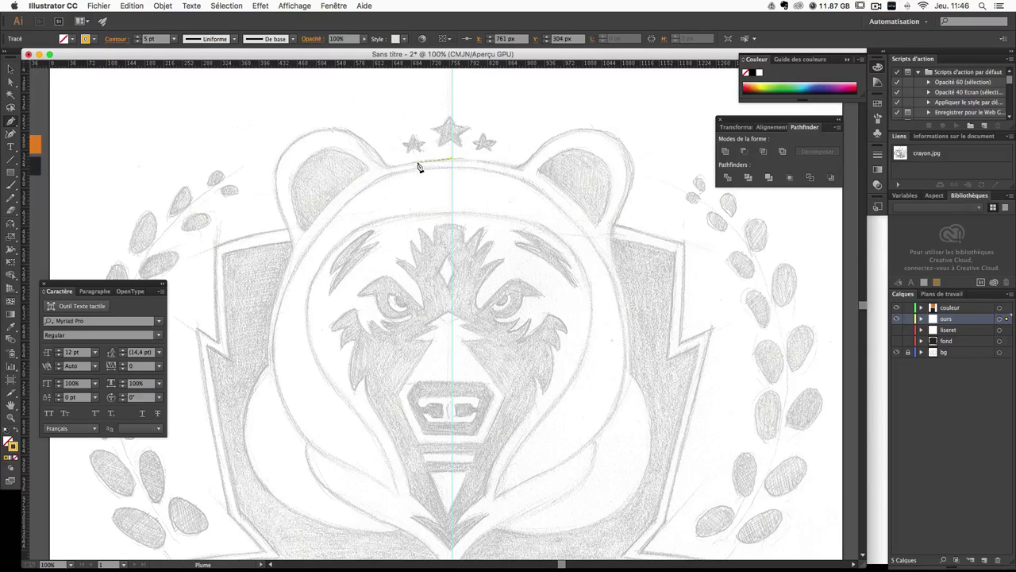
pyautogui.hotkey('ctrl', 'z')
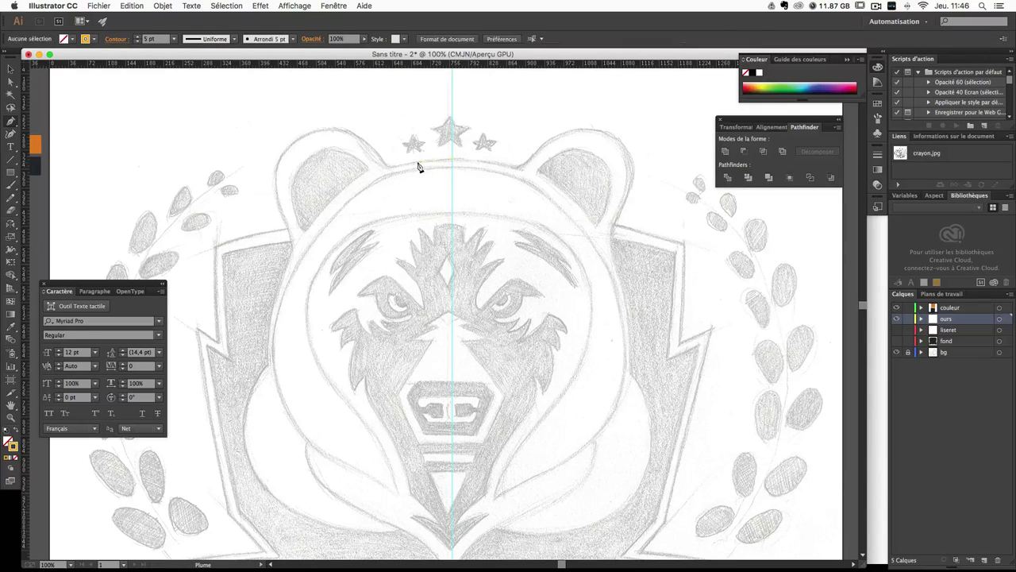
pyautogui.click(11, 70)
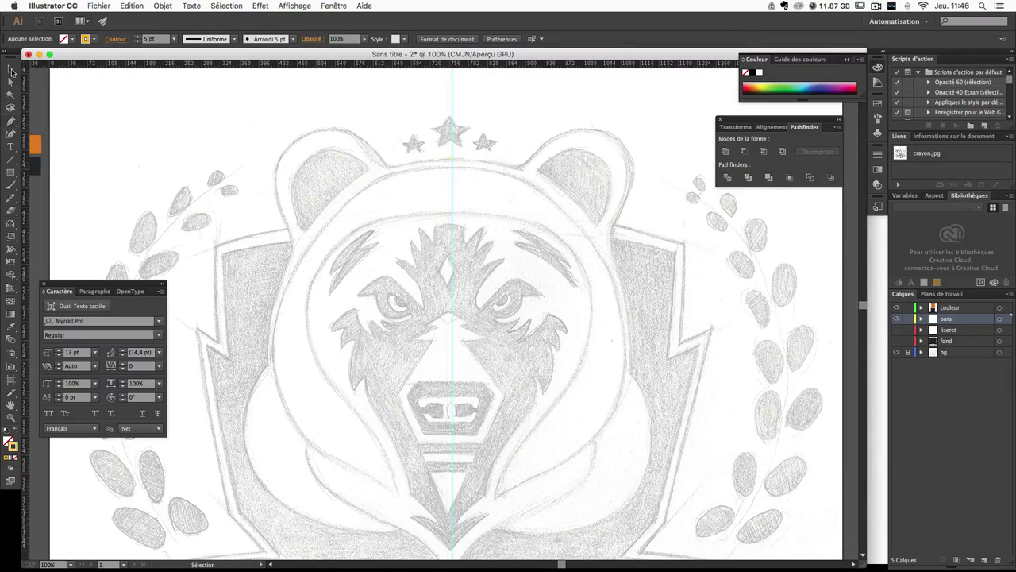
pyautogui.click(34, 166)
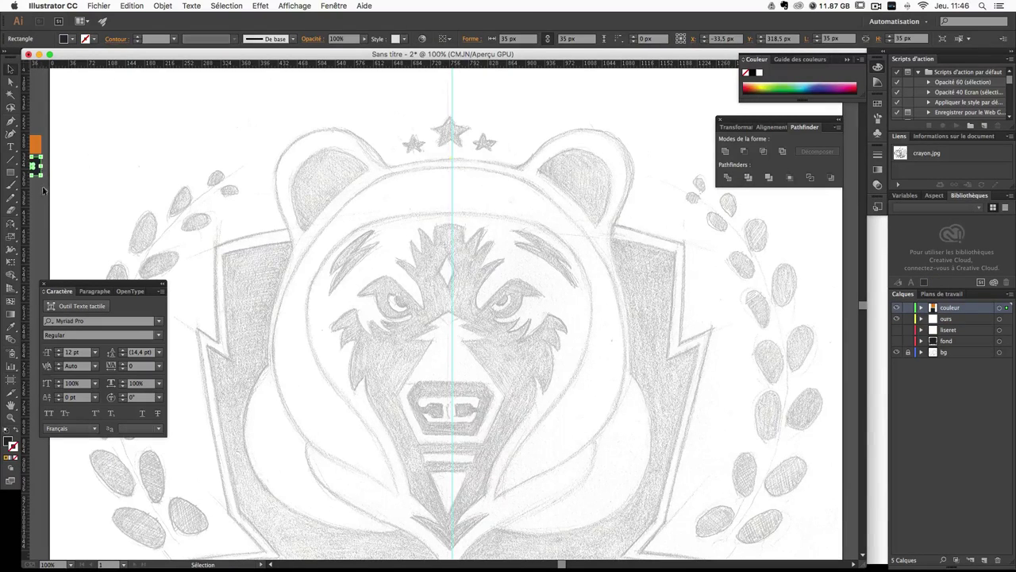
pyautogui.click(45, 190)
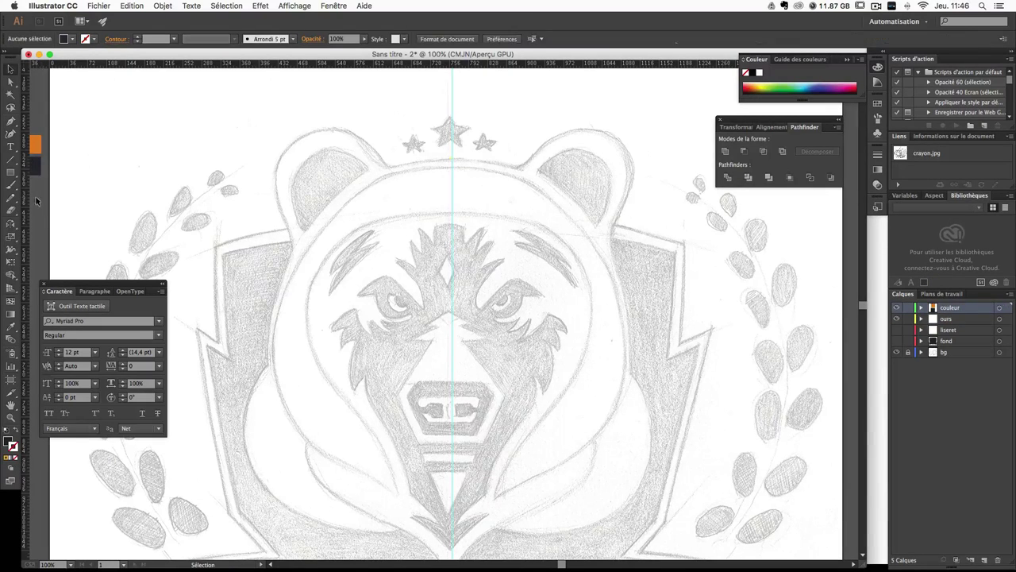
pyautogui.click(17, 433)
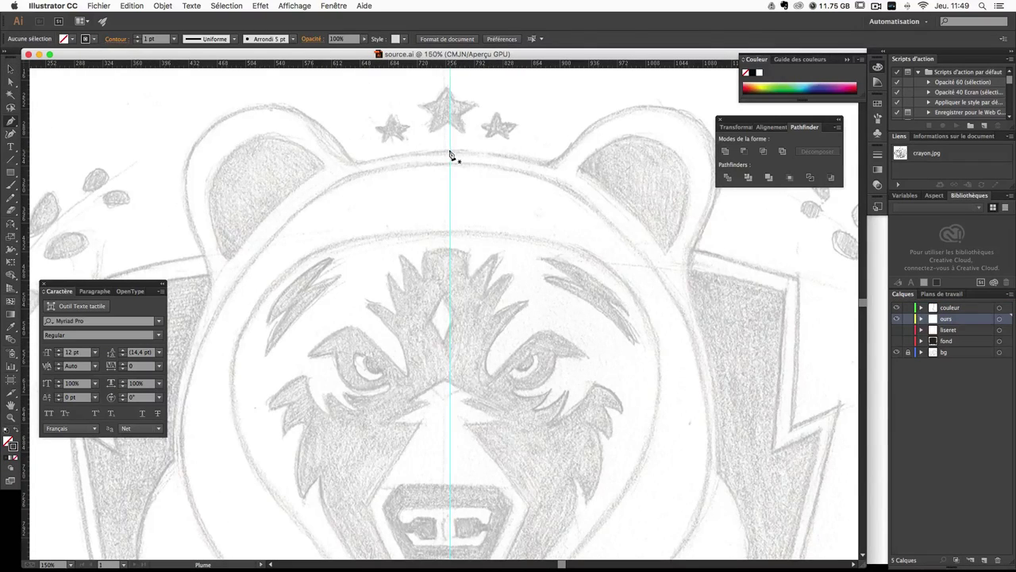
# Step: Pen-trace the hood from the top centre guide over the left ear hump
pyautogui.click(450, 152)
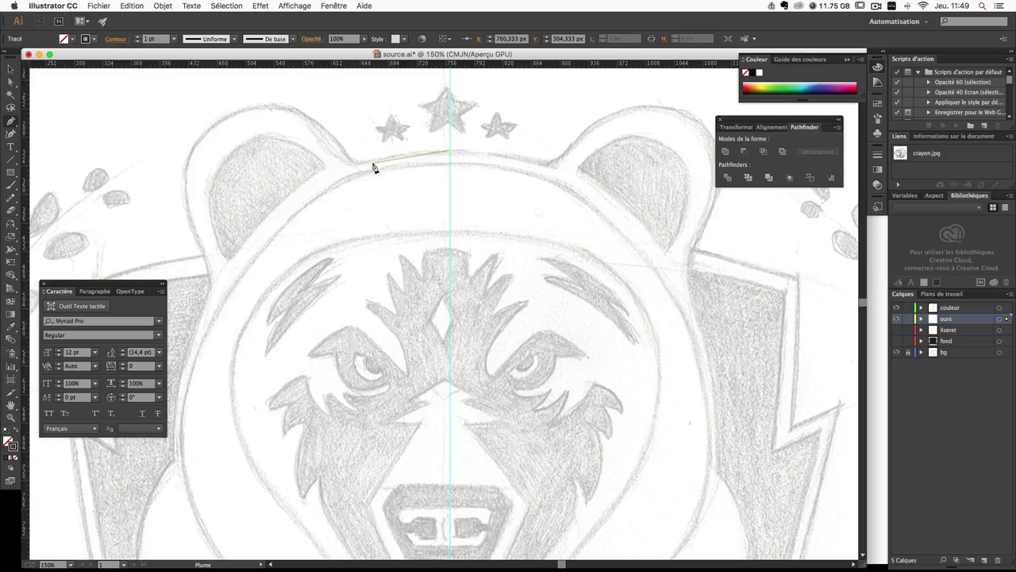
pyautogui.hotkey('ctrl', '+')
pyautogui.hotkey('ctrl', '+')
pyautogui.hotkey('ctrl', '+')
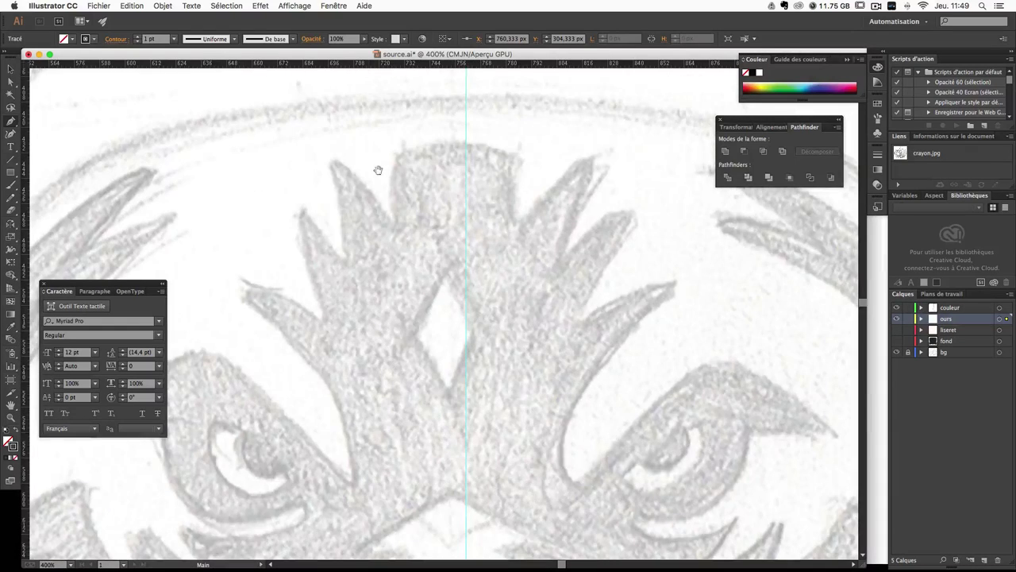
pyautogui.scroll(5, 376, 170)
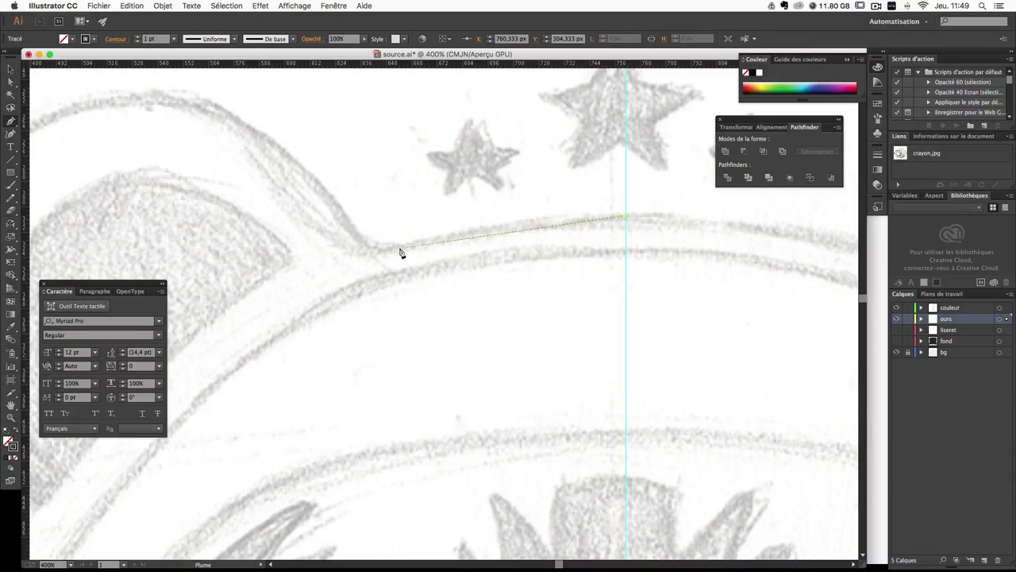
pyautogui.moveTo(428, 239); pyautogui.dragTo(392, 254)
pyautogui.moveTo(326, 270); pyautogui.dragTo(379, 262)
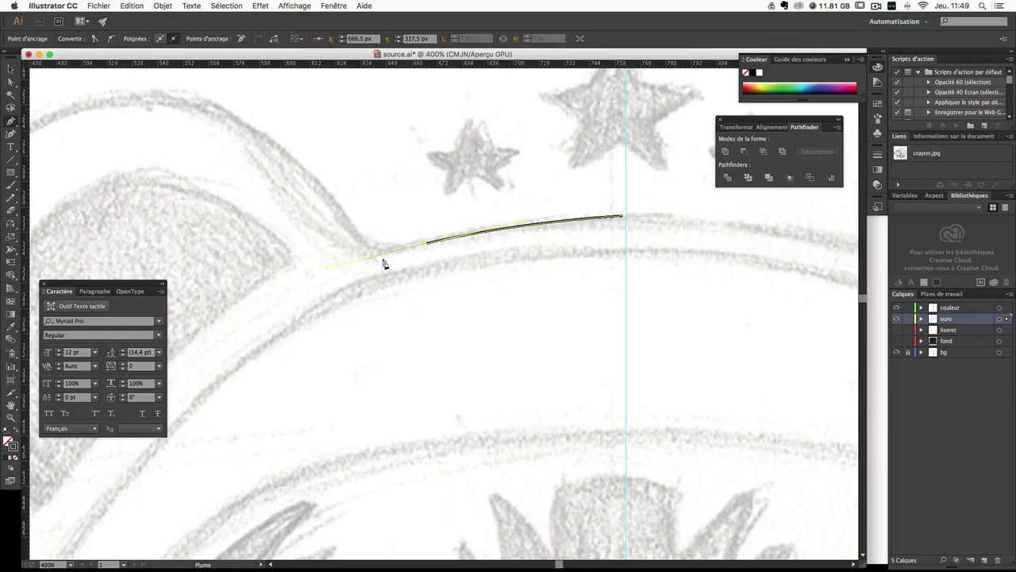
pyautogui.click(427, 241)
pyautogui.moveTo(358, 237); pyautogui.dragTo(306, 199)
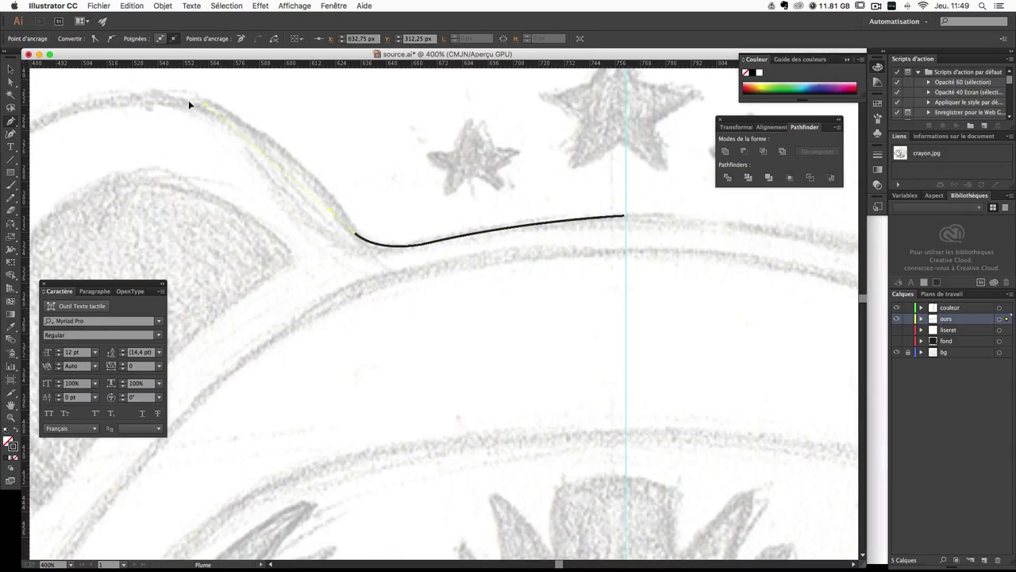
pyautogui.scroll(5, 119, 119)
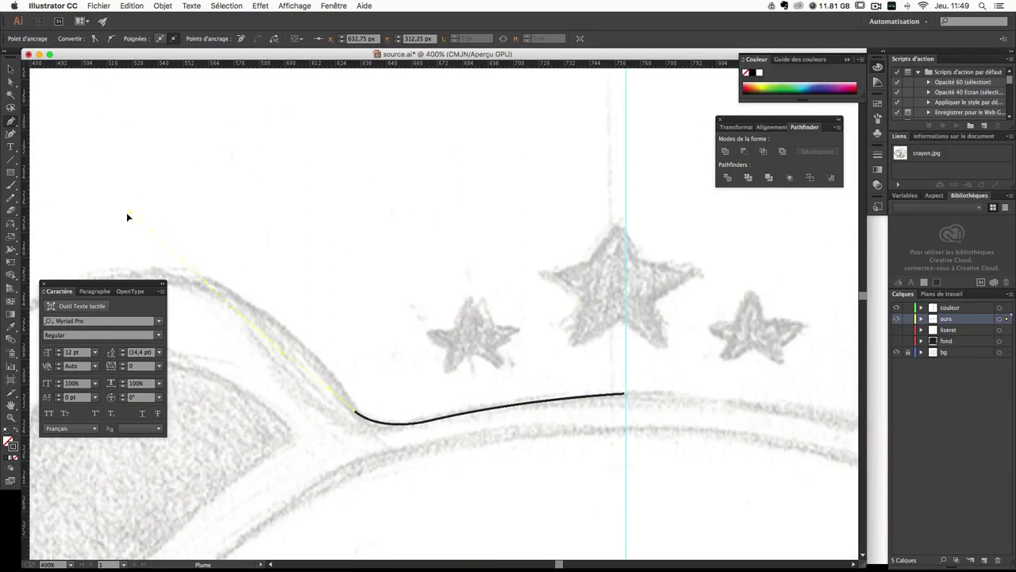
pyautogui.moveTo(219, 283); pyautogui.dragTo(119, 245)
pyautogui.scroll(-3, 517, 140)
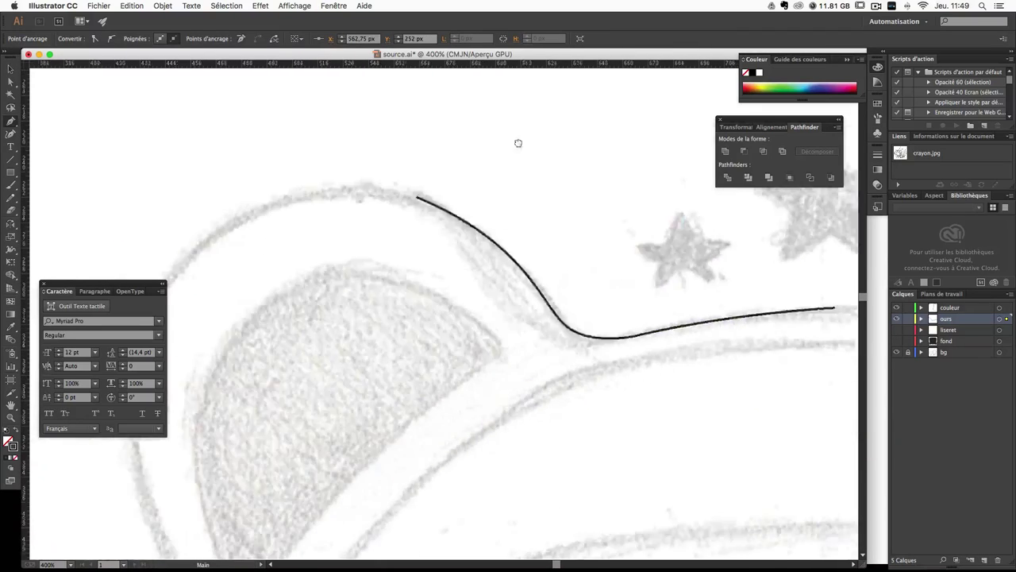
pyautogui.hscroll(-5, 517, 140)
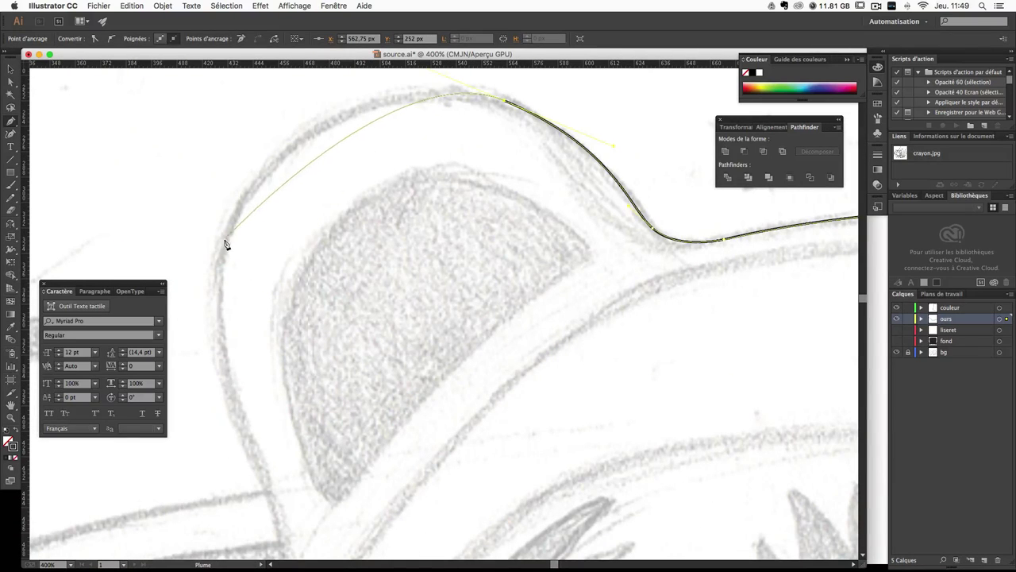
pyautogui.moveTo(225, 243)
pyautogui.mouseDown()
pyautogui.moveTo(190, 294)
pyautogui.moveTo(229, 331)
pyautogui.moveTo(207, 331)
pyautogui.mouseUp()
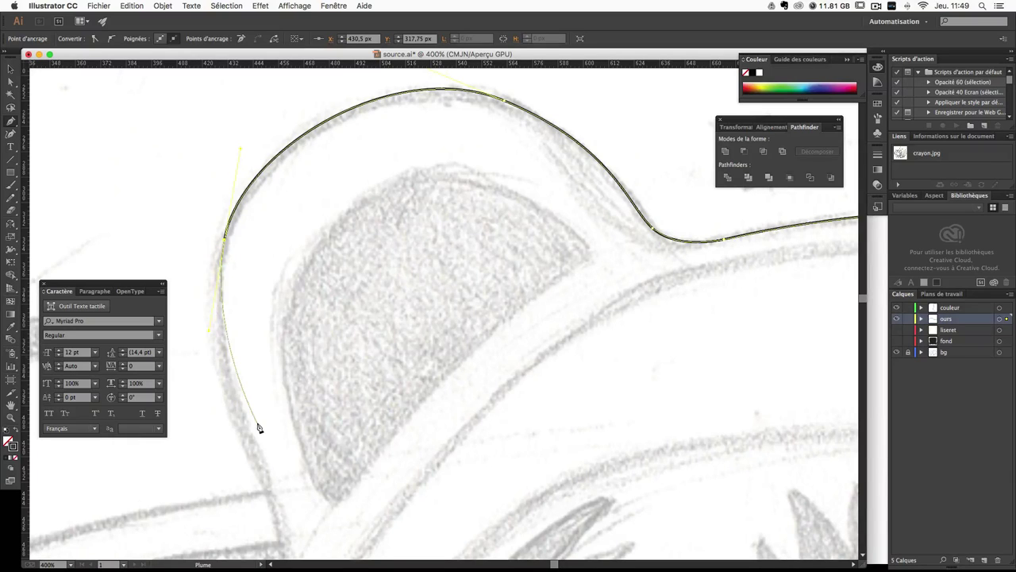
pyautogui.moveTo(287, 518); pyautogui.dragTo(292, 528)
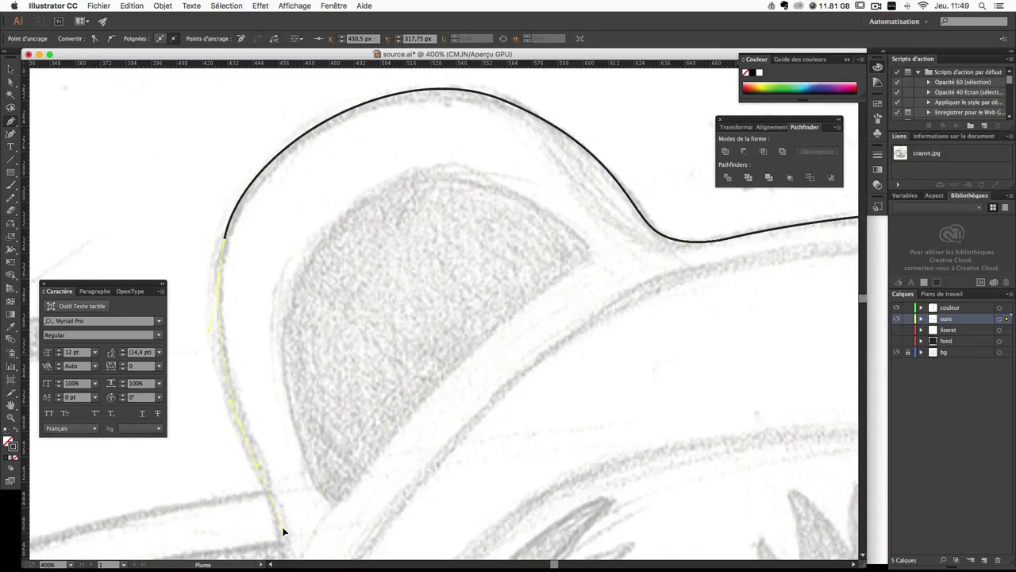
pyautogui.click(278, 524)
pyautogui.scroll(-10, 323, 519)
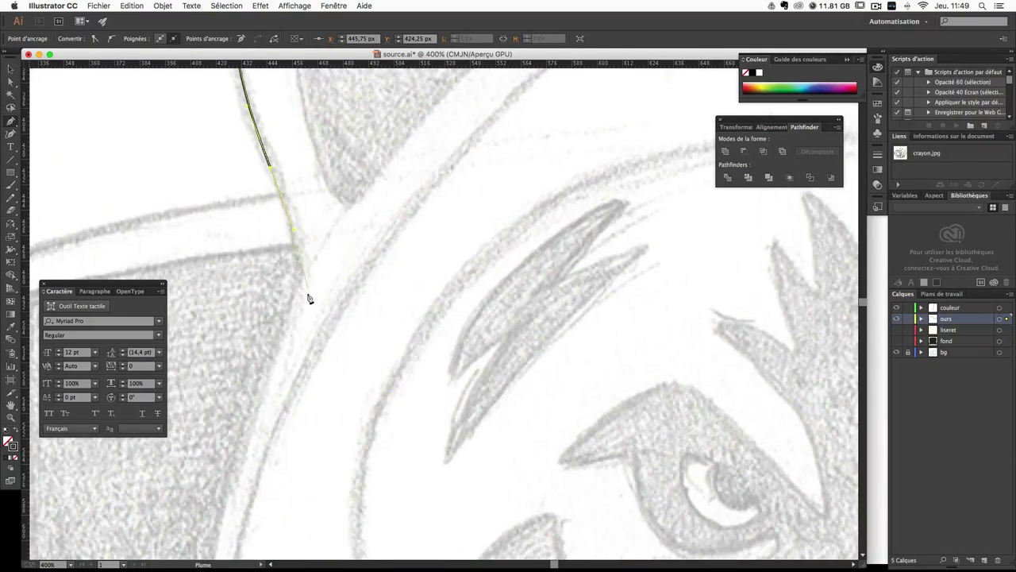
pyautogui.moveTo(300, 282); pyautogui.dragTo(286, 329)
pyautogui.scroll(-8, 318, 357)
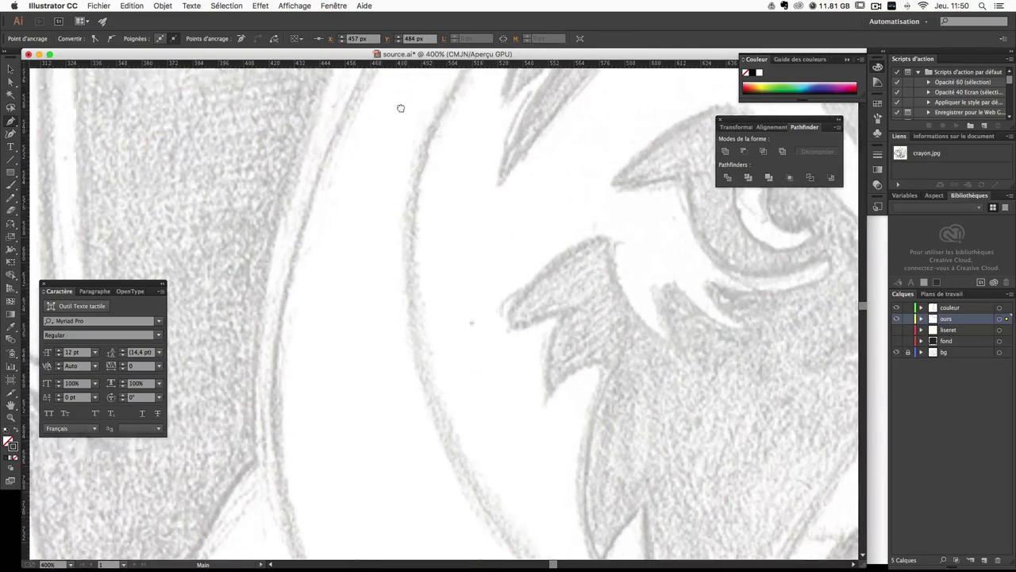
# Step: Continue the outline down the head's left edge and end it on the centre guide
pyautogui.hotkey('ctrl', '-')
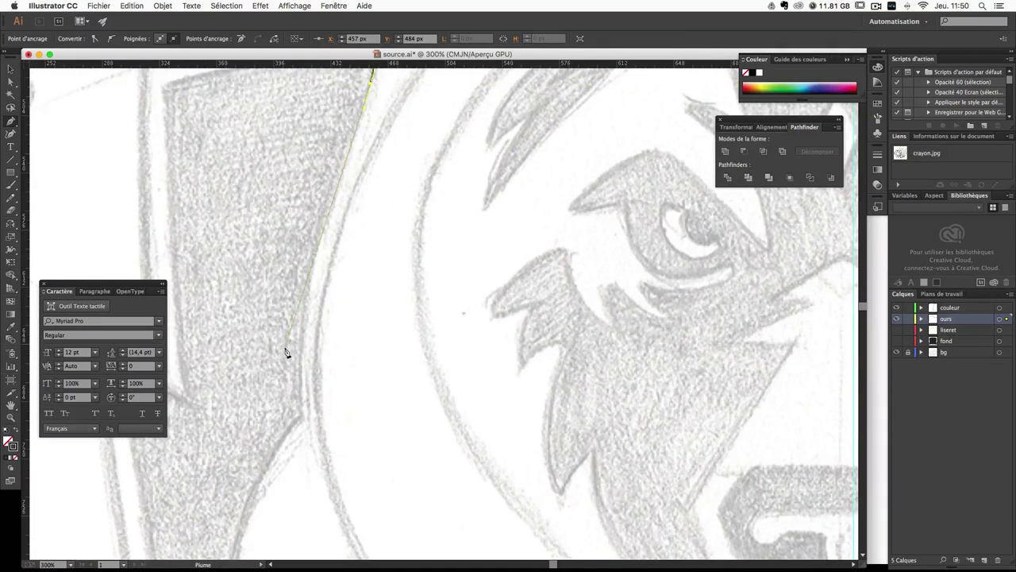
pyautogui.hotkey('ctrl', '-')
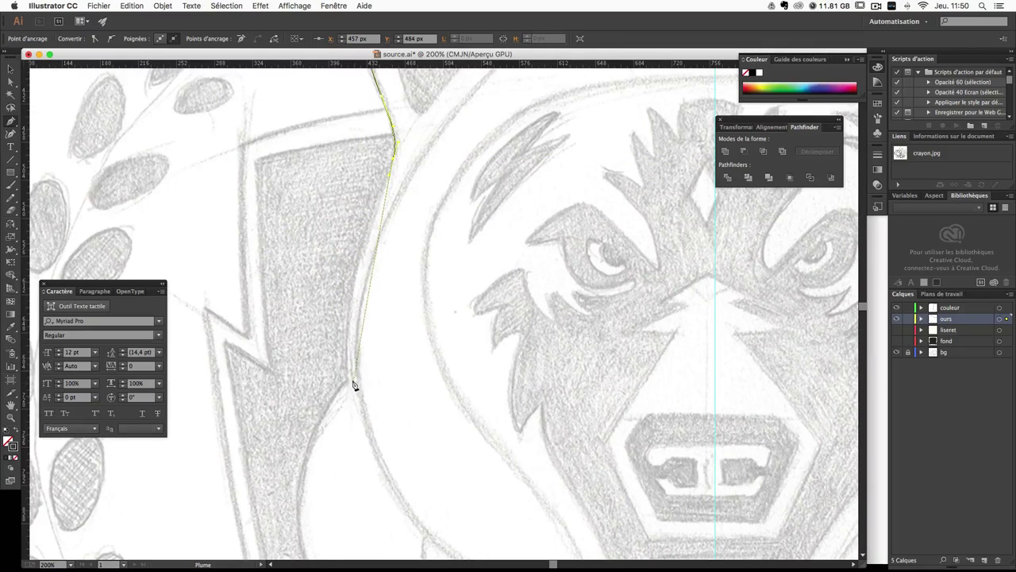
pyautogui.moveTo(350, 383); pyautogui.dragTo(359, 429)
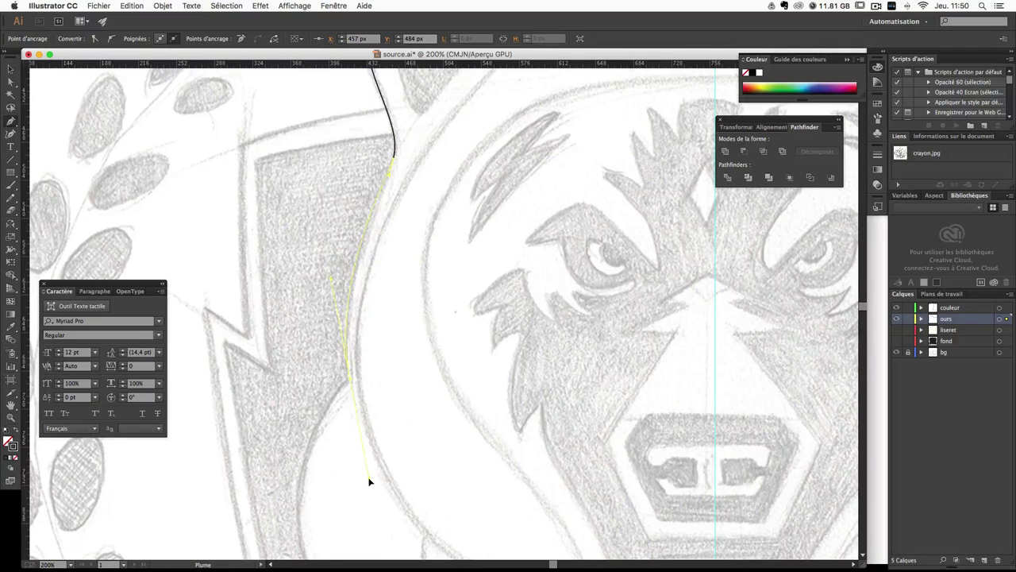
pyautogui.moveTo(367, 481); pyautogui.dragTo(352, 386)
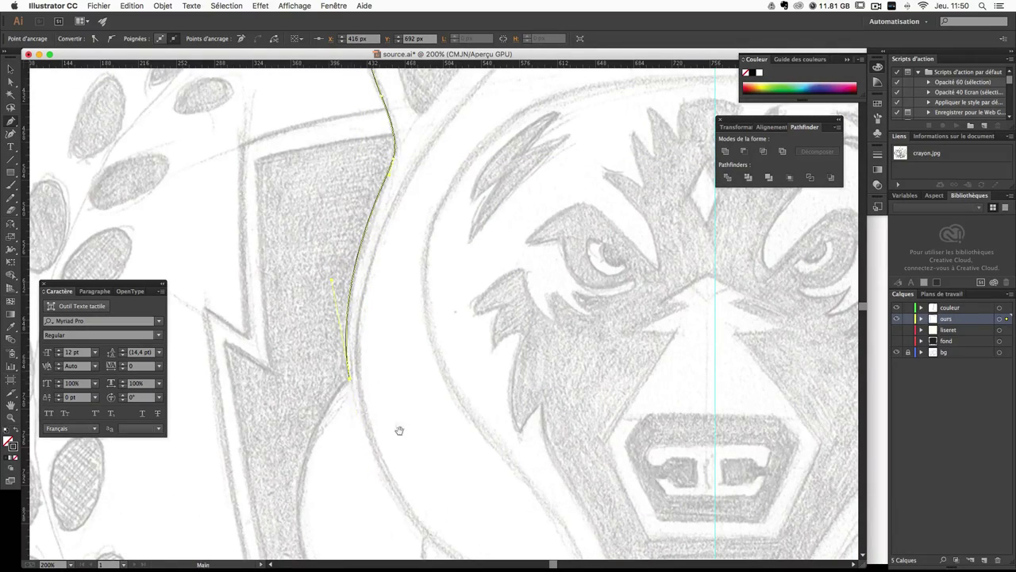
pyautogui.moveTo(399, 427); pyautogui.dragTo(369, 144)
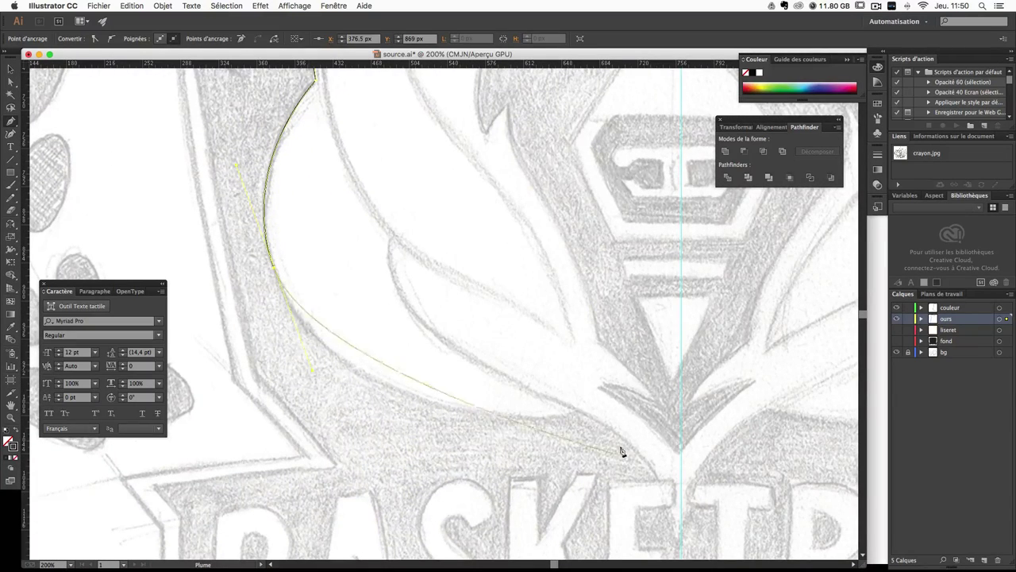
pyautogui.moveTo(577, 413); pyautogui.dragTo(705, 389)
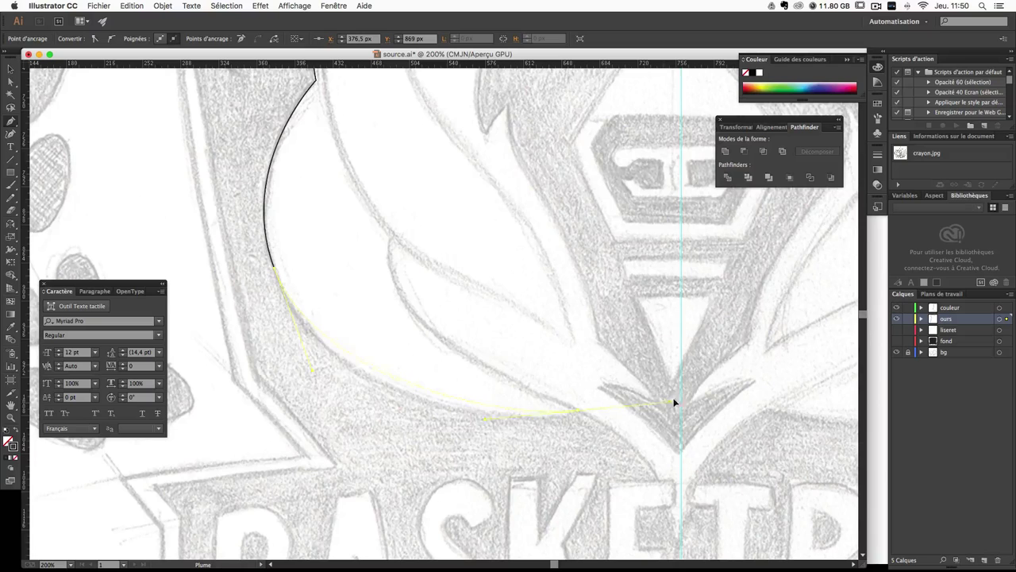
pyautogui.click(577, 411)
pyautogui.moveTo(628, 465); pyautogui.dragTo(567, 358)
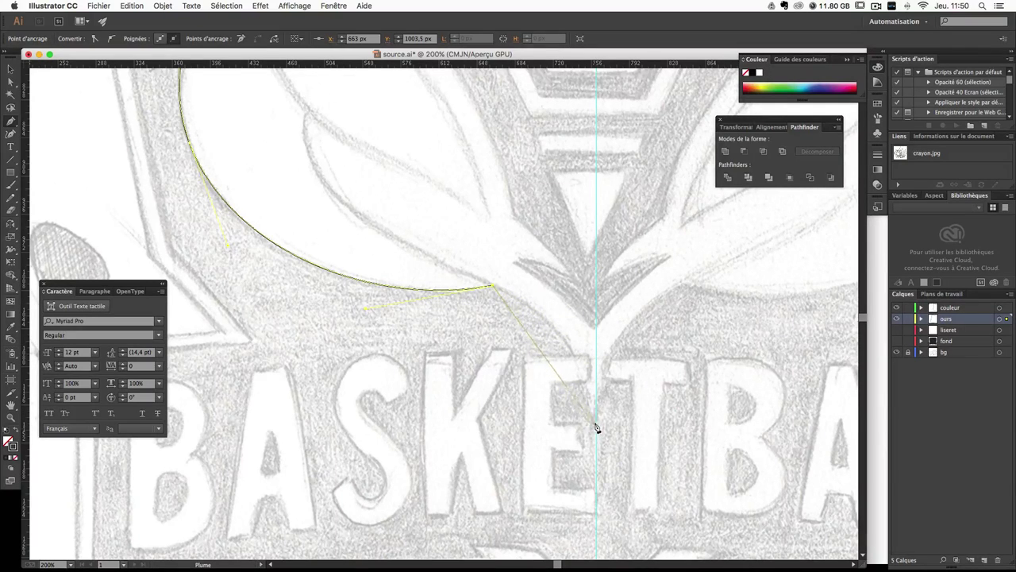
pyautogui.moveTo(598, 423); pyautogui.dragTo(607, 475)
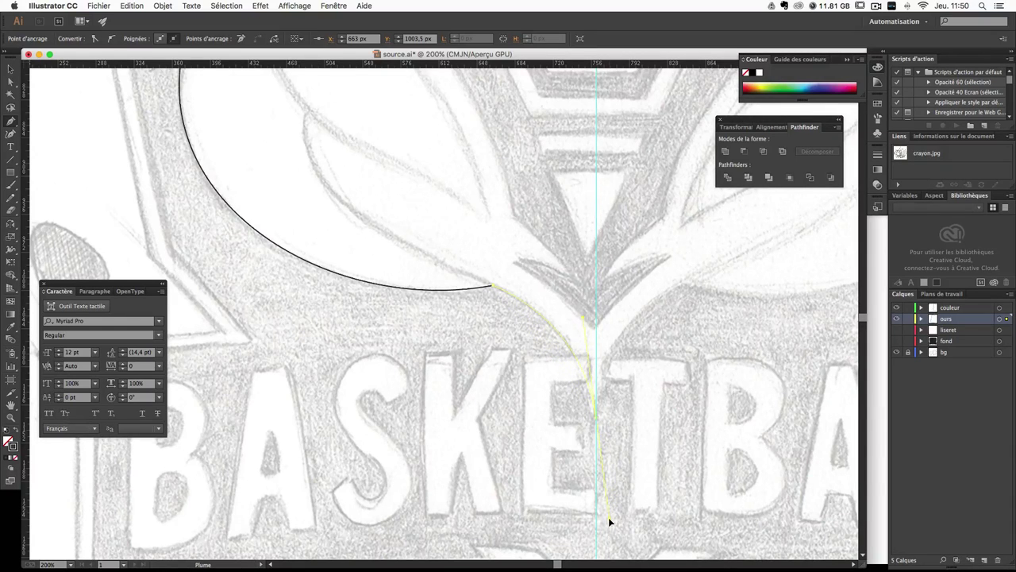
pyautogui.moveTo(617, 525); pyautogui.dragTo(617, 525)
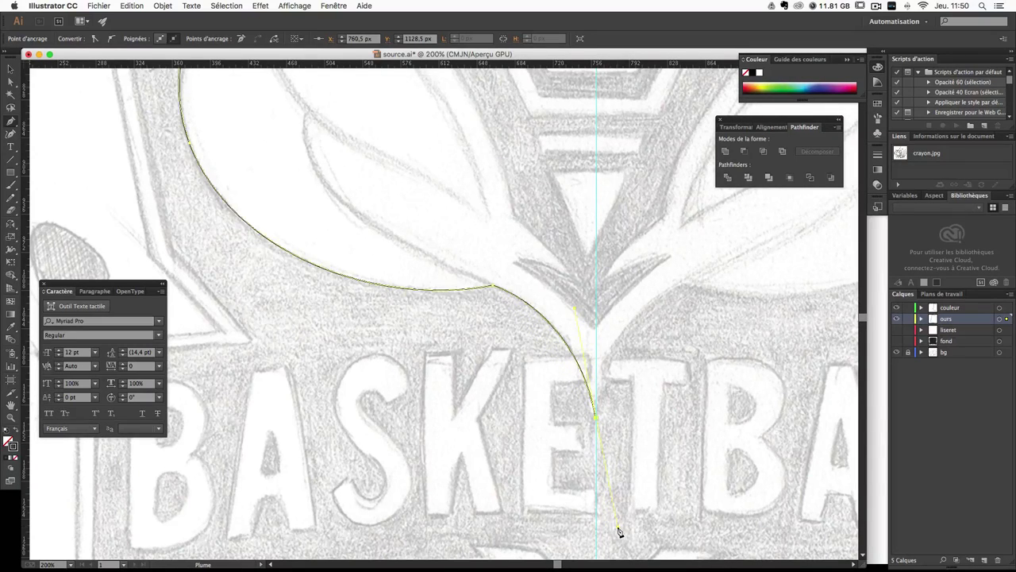
pyautogui.click(598, 419)
pyautogui.press('v')
pyautogui.click(680, 363)
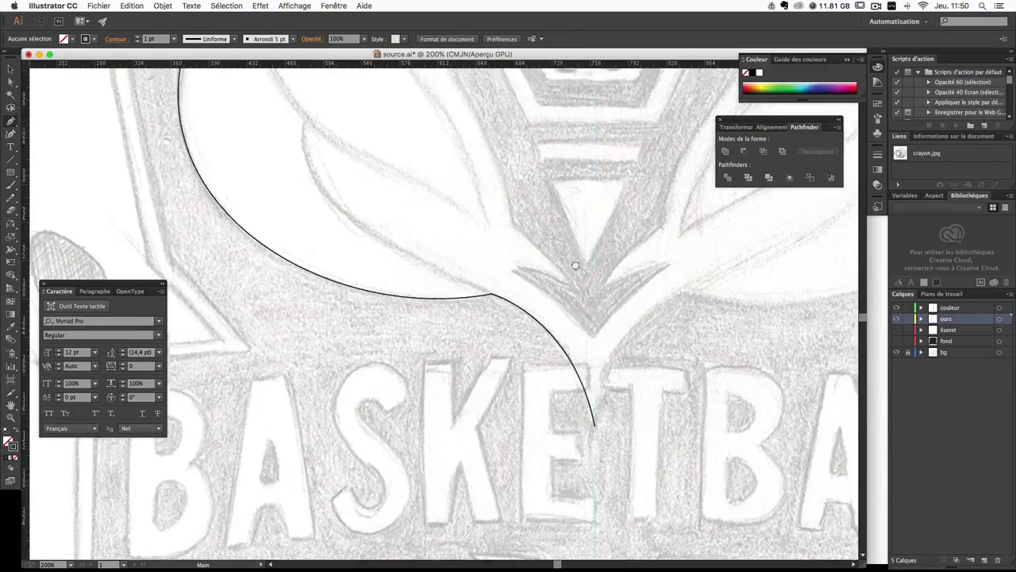
# Step: Copy the traced left hood outline and paste a duplicate
pyautogui.scroll(5, 586, 259)
pyautogui.scroll(5, 588, 254)
pyautogui.scroll(5, 555, 318)
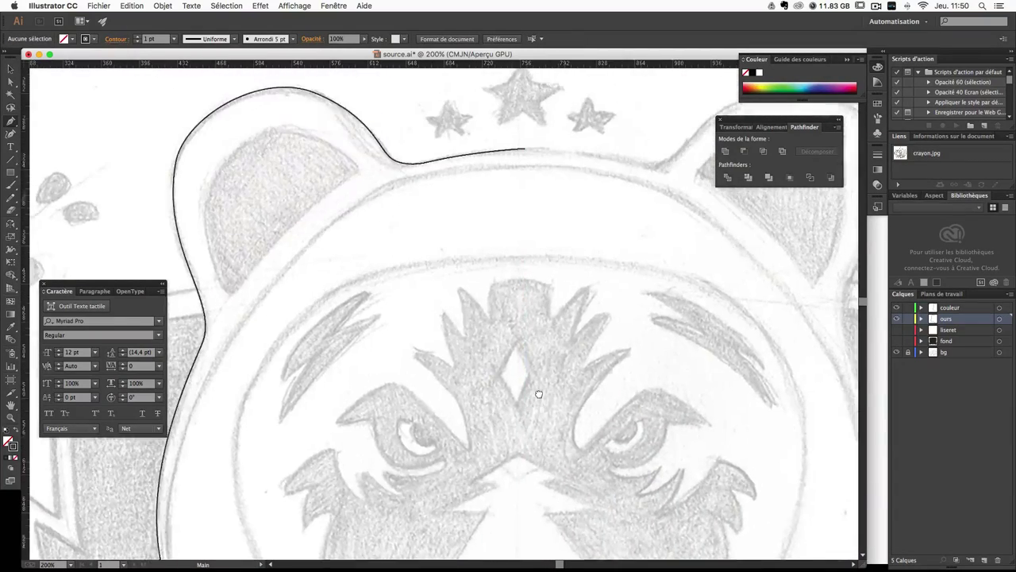
pyautogui.scroll(5, 537, 389)
pyautogui.press('v')
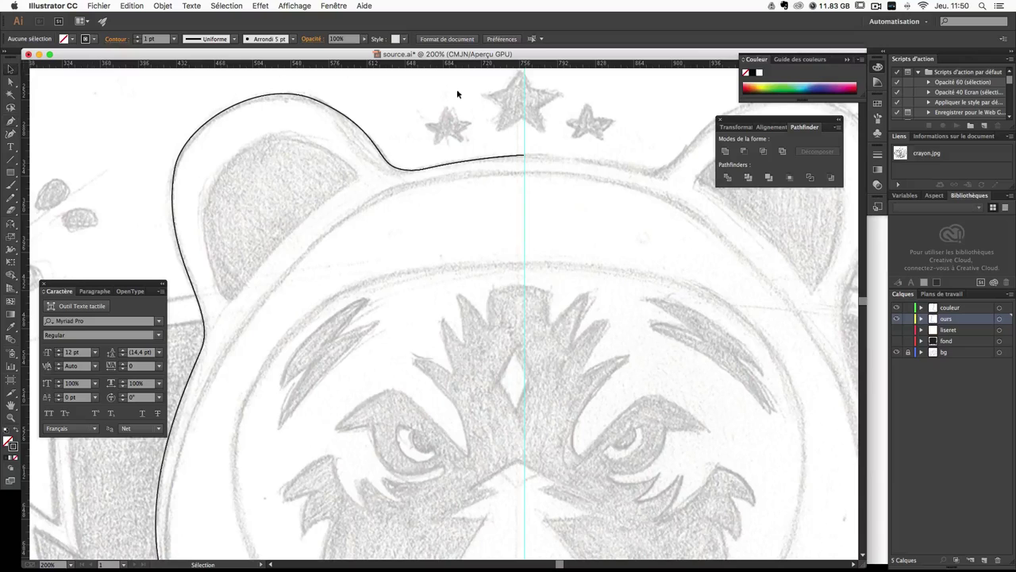
pyautogui.click(425, 170)
pyautogui.hotkey('ctrl', 'c')
pyautogui.hotkey('ctrl', 'v')
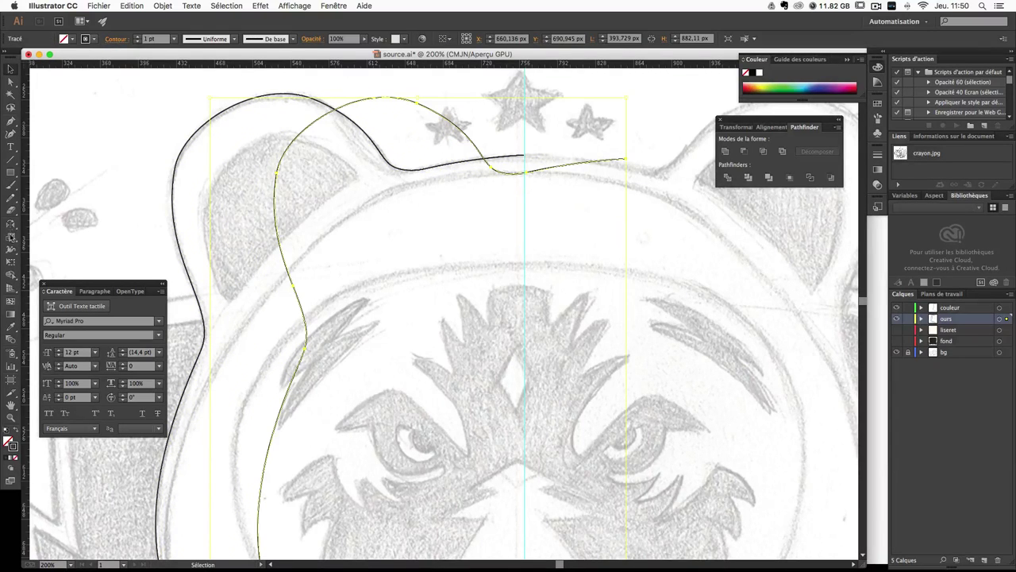
# Step: Reflect the duplicate horizontally and shift it toward the right side
pyautogui.click(10, 223)
pyautogui.moveTo(313, 191); pyautogui.dragTo(489, 200)
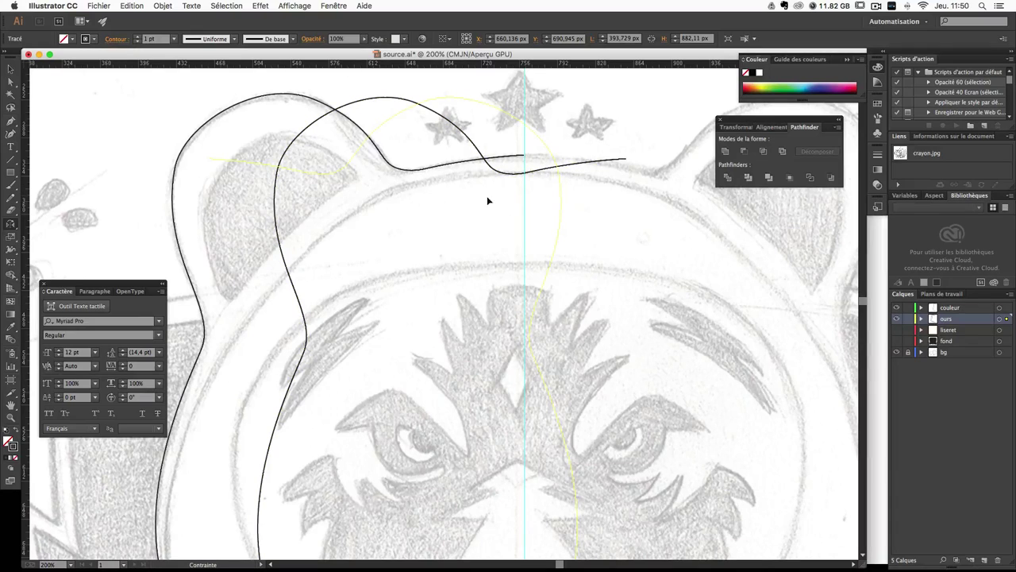
pyautogui.moveTo(583, 199); pyautogui.dragTo(583, 199)
pyautogui.press('v')
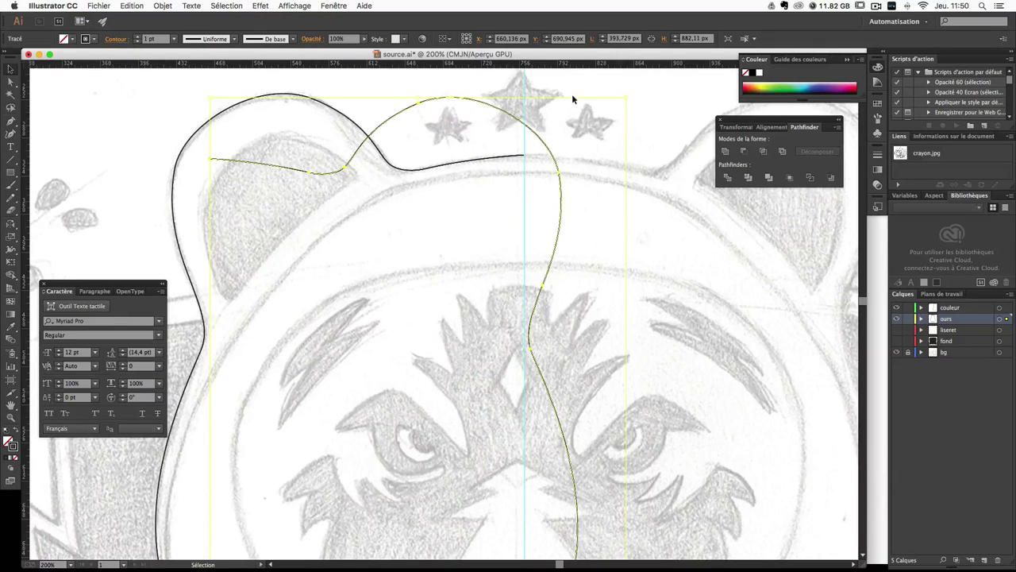
pyautogui.click(548, 133)
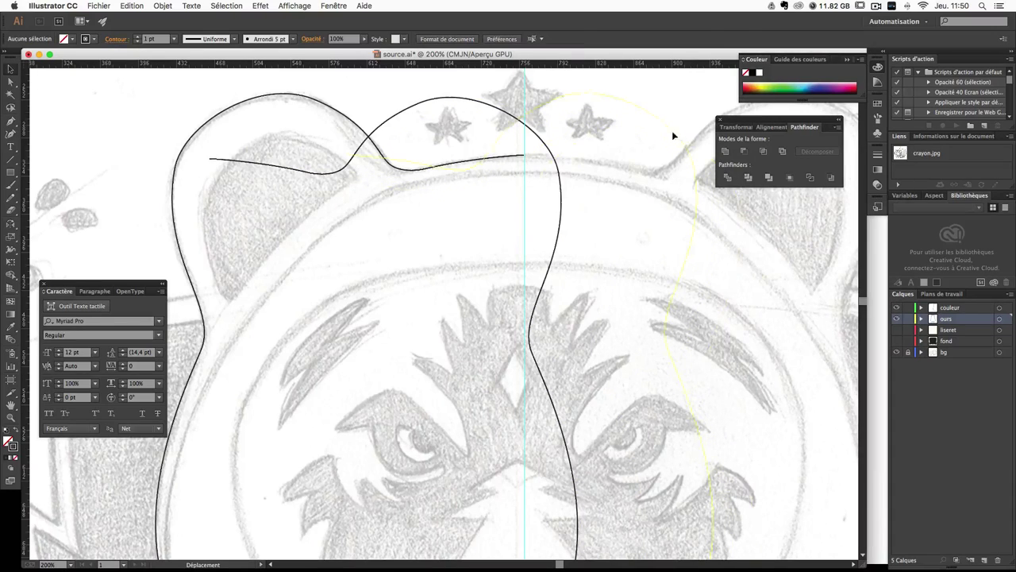
pyautogui.hotkey('ctrl', 'z')
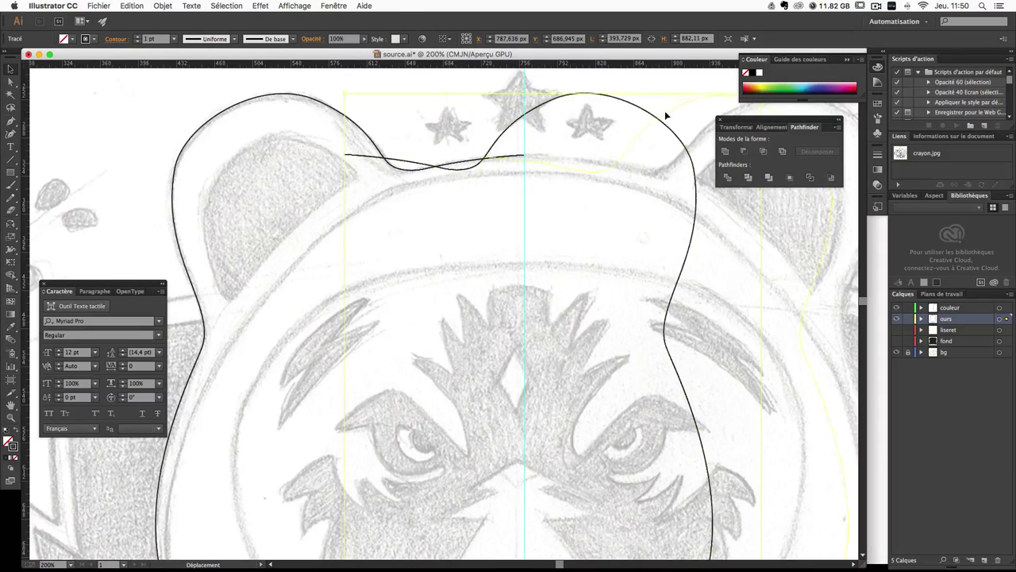
# Step: Position the mirrored half and drag its top endpoint onto the left half at centre
pyautogui.moveTo(667, 116)
pyautogui.mouseDown()
pyautogui.moveTo(569, 164)
pyautogui.moveTo(604, 168)
pyautogui.mouseUp()
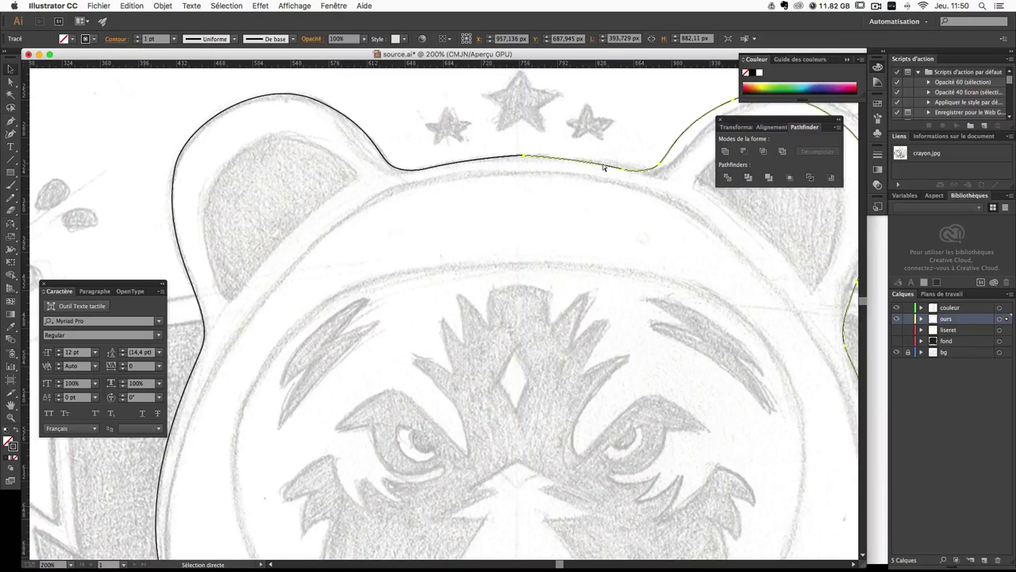
pyautogui.press('a')
pyautogui.hotkey('ctrl', '+')
pyautogui.press('v')
pyautogui.hotkey('ctrl', '+')
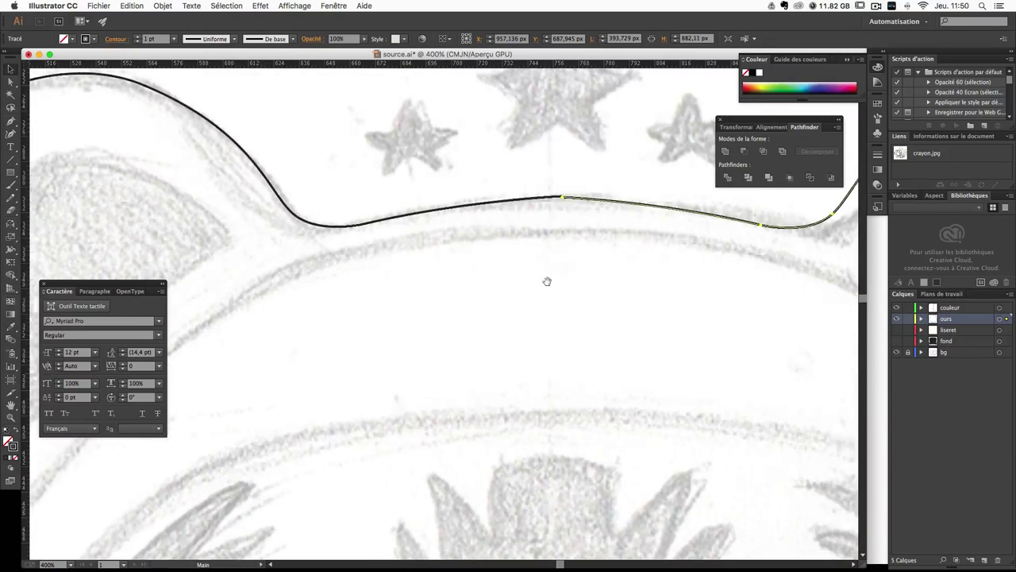
pyautogui.hotkey('ctrl', 'shift', 'a')
pyautogui.press('a')
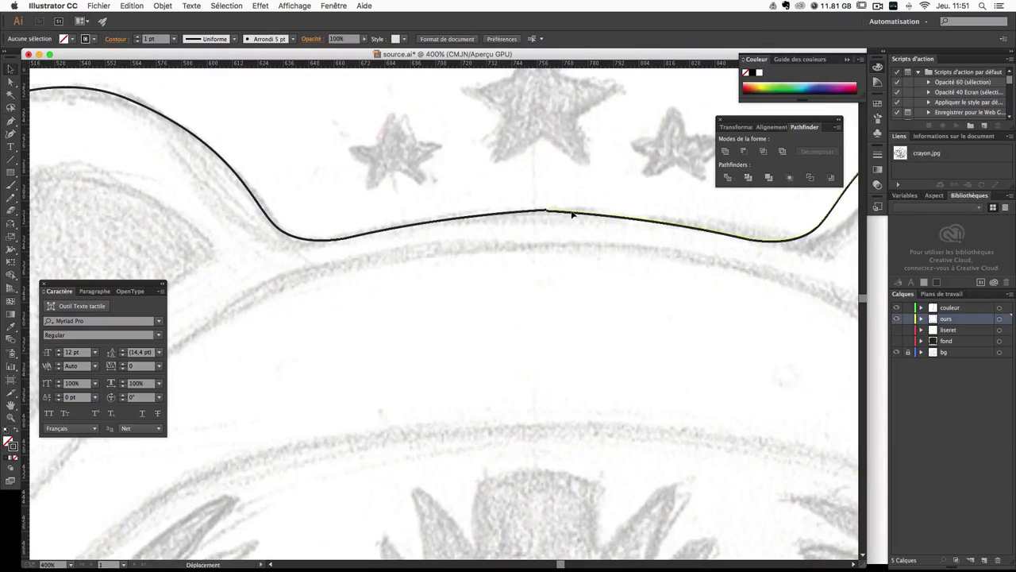
pyautogui.click(574, 213)
pyautogui.hotkey('ctrl', '+')
pyautogui.hotkey('ctrl', '+')
pyautogui.hotkey('ctrl', '+')
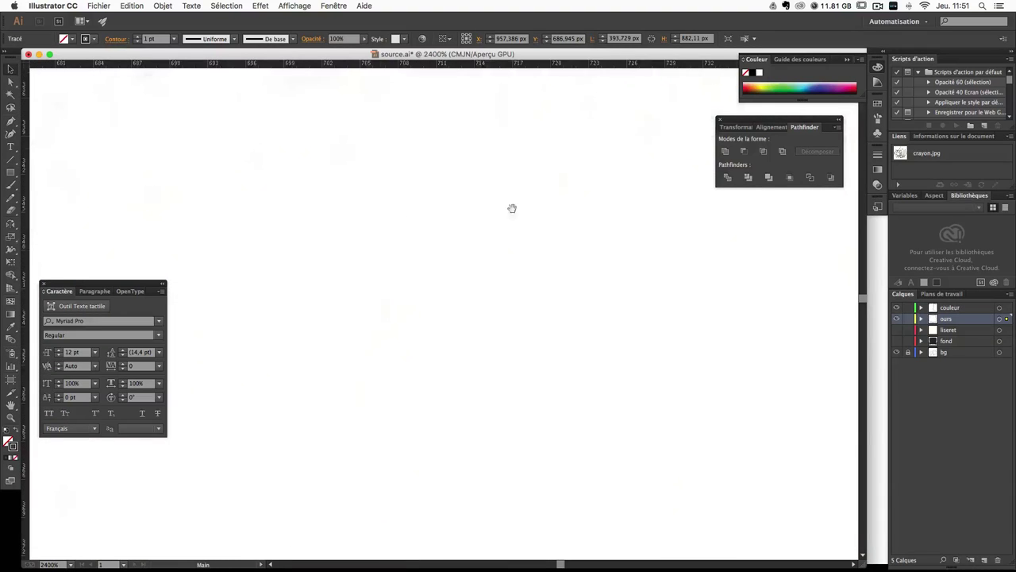
pyautogui.moveTo(513, 207)
pyautogui.mouseDown()
pyautogui.moveTo(456, 424)
pyautogui.moveTo(474, 303)
pyautogui.moveTo(353, 310)
pyautogui.mouseUp()
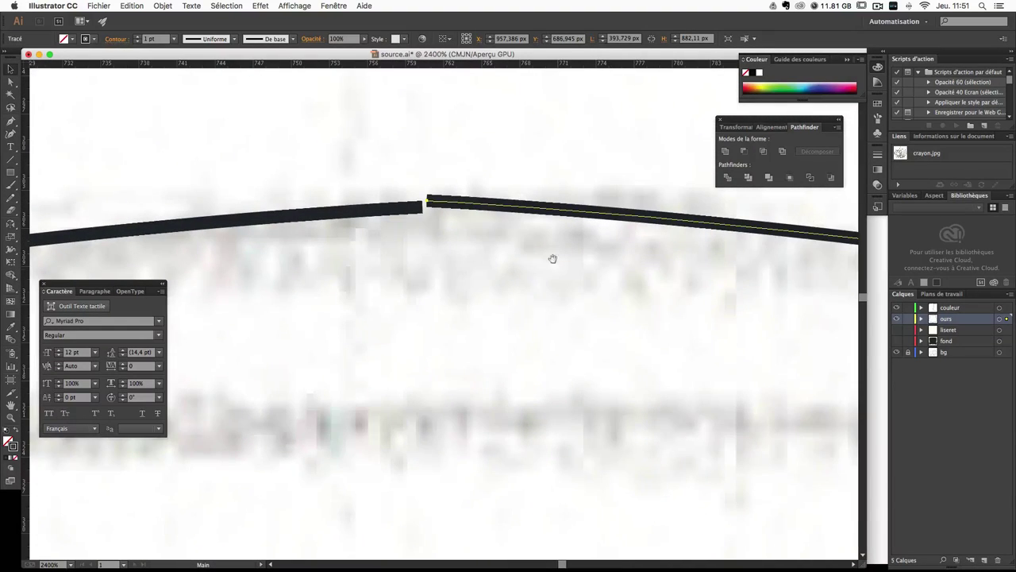
pyautogui.moveTo(437, 203); pyautogui.dragTo(429, 206)
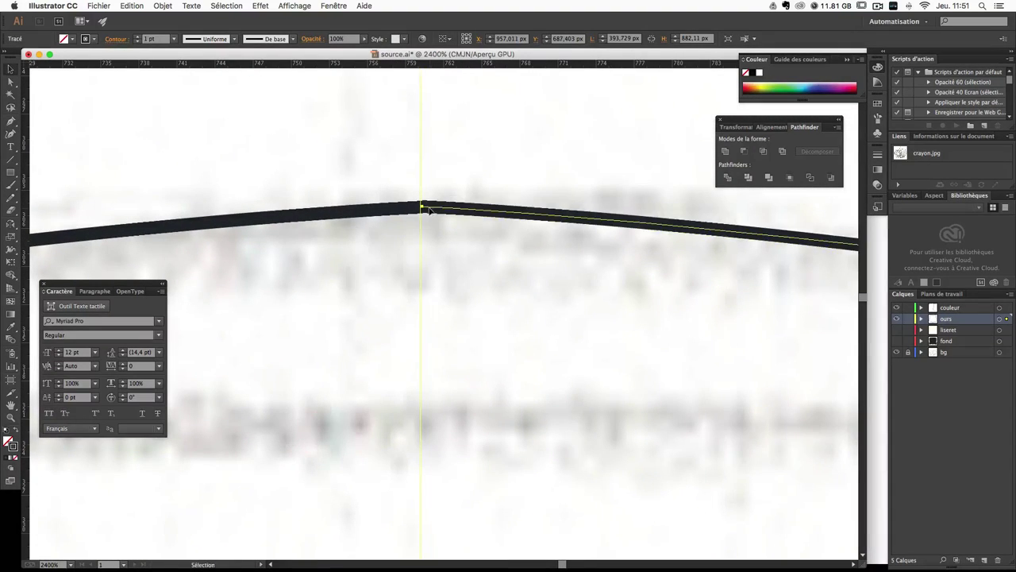
pyautogui.click(494, 173)
# Step: Nudge one half of the V tip so both points meet above the lettering
pyautogui.moveTo(474, 250); pyautogui.dragTo(481, 136)
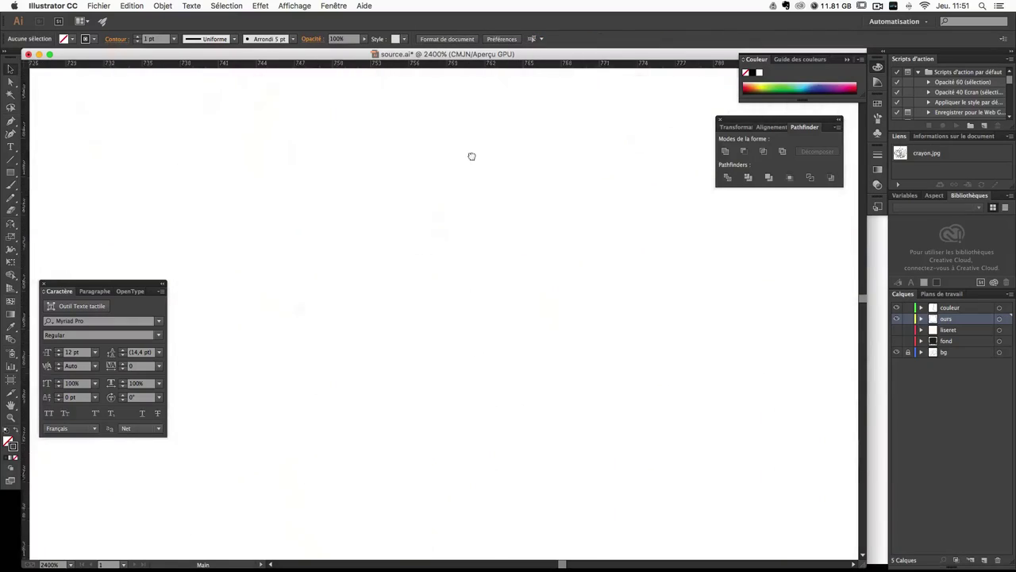
pyautogui.moveTo(467, 189)
pyautogui.mouseDown()
pyautogui.moveTo(447, 409)
pyautogui.moveTo(463, 159)
pyautogui.mouseUp()
pyautogui.scroll(-5, 447, 410)
pyautogui.scroll(-5, 448, 420)
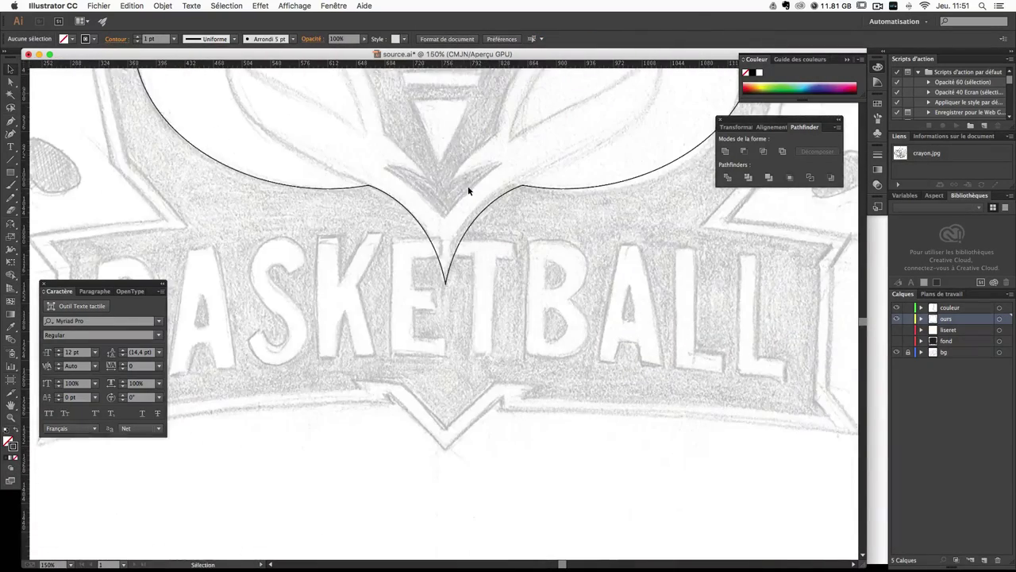
pyautogui.scroll(2, 468, 193)
pyautogui.scroll(3, 468, 193)
pyautogui.scroll(5, 469, 193)
pyautogui.scroll(3, 469, 187)
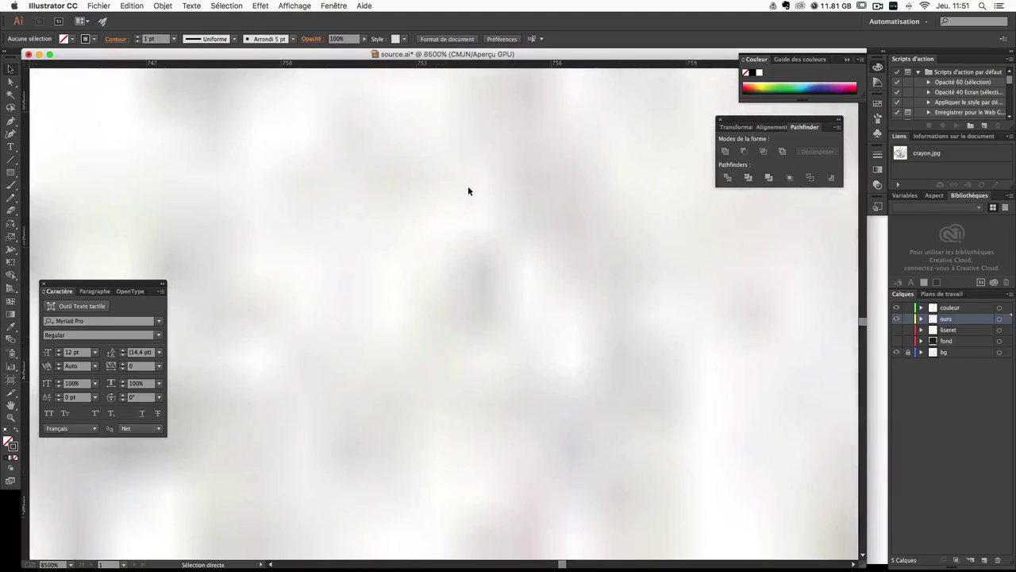
pyautogui.moveTo(467, 187)
pyautogui.mouseDown()
pyautogui.moveTo(444, 324)
pyautogui.moveTo(477, 541)
pyautogui.moveTo(465, 420)
pyautogui.moveTo(513, 234)
pyautogui.moveTo(517, 273)
pyautogui.moveTo(480, 390)
pyautogui.mouseUp()
pyautogui.click(479, 390)
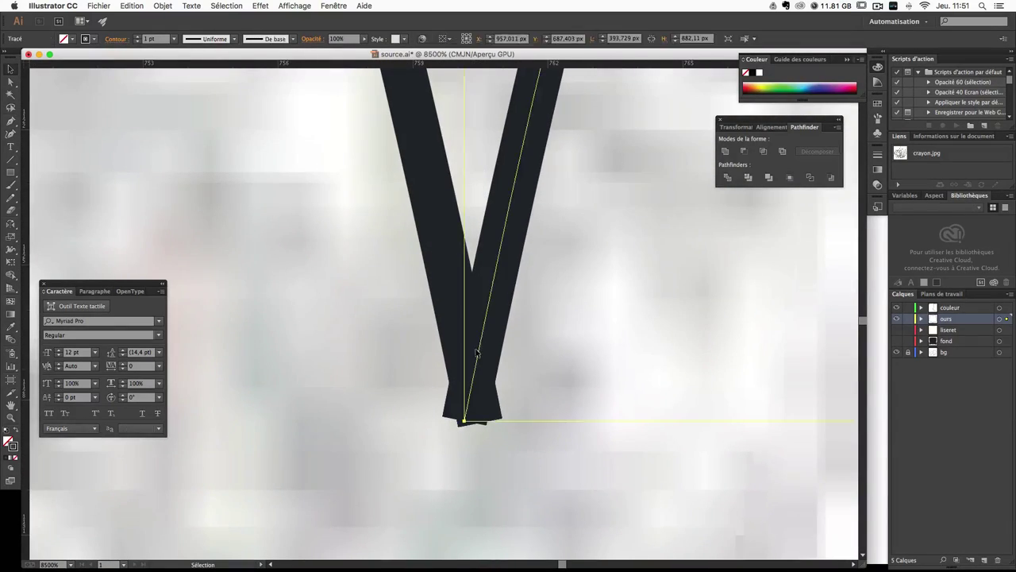
pyautogui.moveTo(480, 348); pyautogui.dragTo(490, 361)
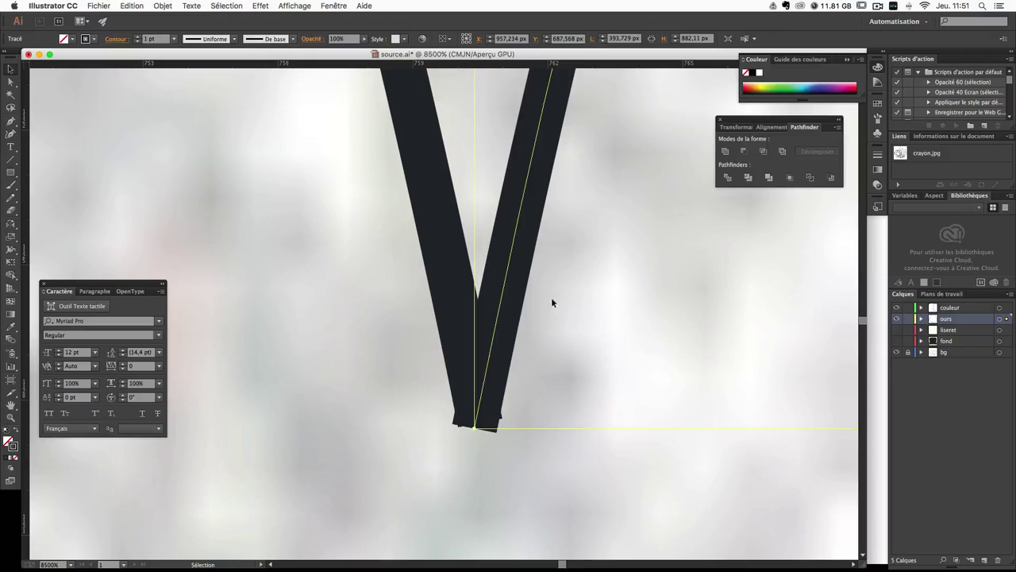
pyautogui.hotkey('ctrl', '-')
pyautogui.hotkey('ctrl', '-')
pyautogui.hotkey('ctrl', '-')
pyautogui.hotkey('ctrl', '-')
pyautogui.hotkey('ctrl', '-')
pyautogui.hotkey('ctrl', '-')
pyautogui.hotkey('ctrl', '-')
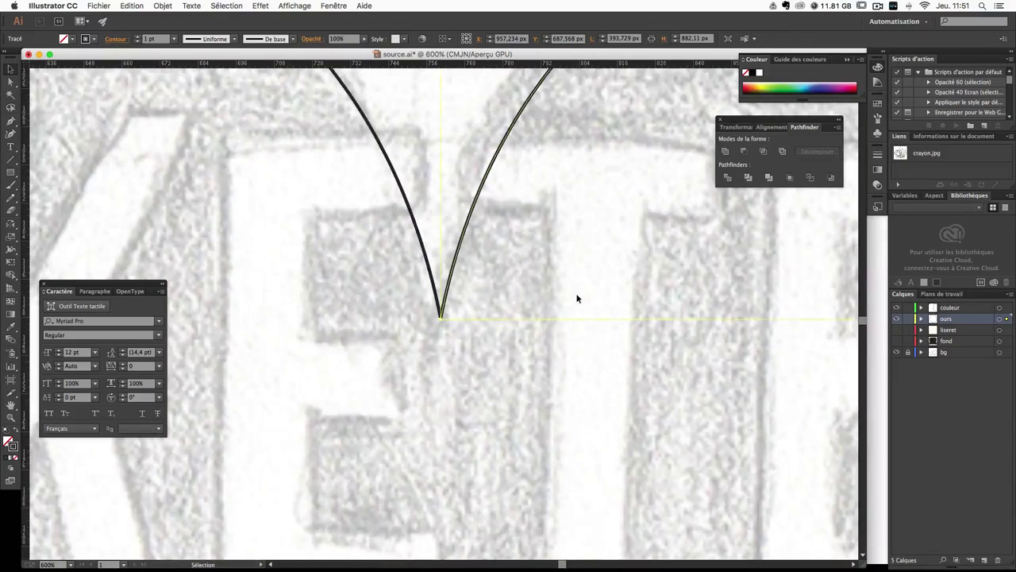
pyautogui.hotkey('ctrl', '-')
pyautogui.hotkey('ctrl', '-')
# Step: Select the top curved outline and remove a stray vertical line
pyautogui.moveTo(460, 210); pyautogui.dragTo(408, 334)
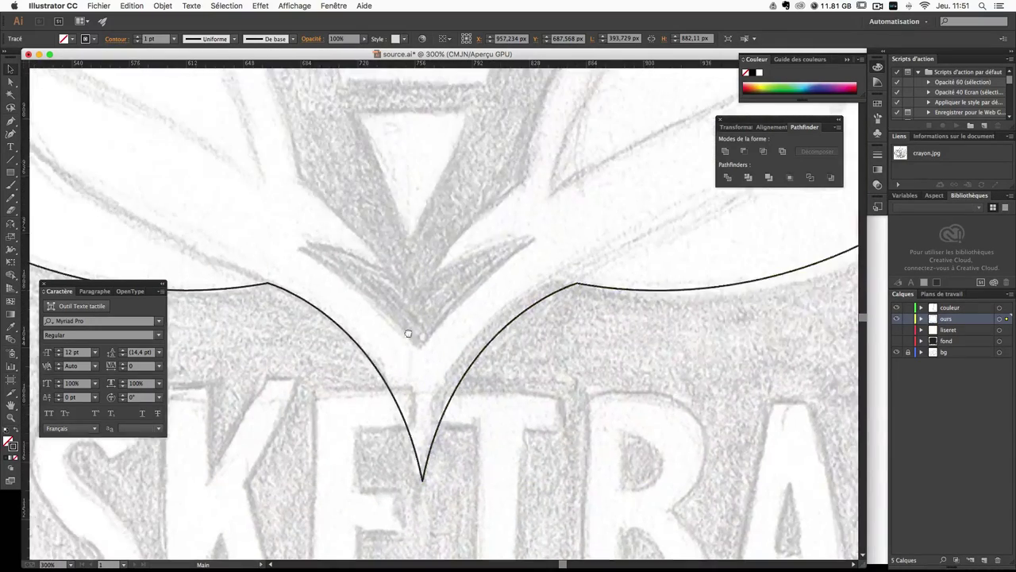
pyautogui.scroll(5, 497, 477)
pyautogui.scroll(5, 517, 492)
pyautogui.scroll(5, 524, 551)
pyautogui.scroll(5, 503, 490)
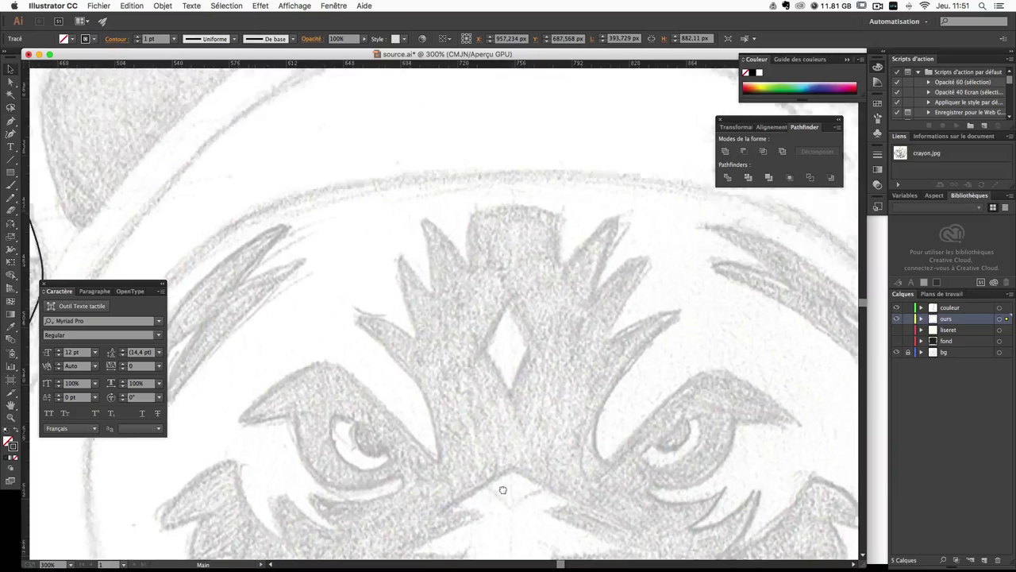
pyautogui.scroll(3, 503, 490)
pyautogui.scroll(3, 504, 317)
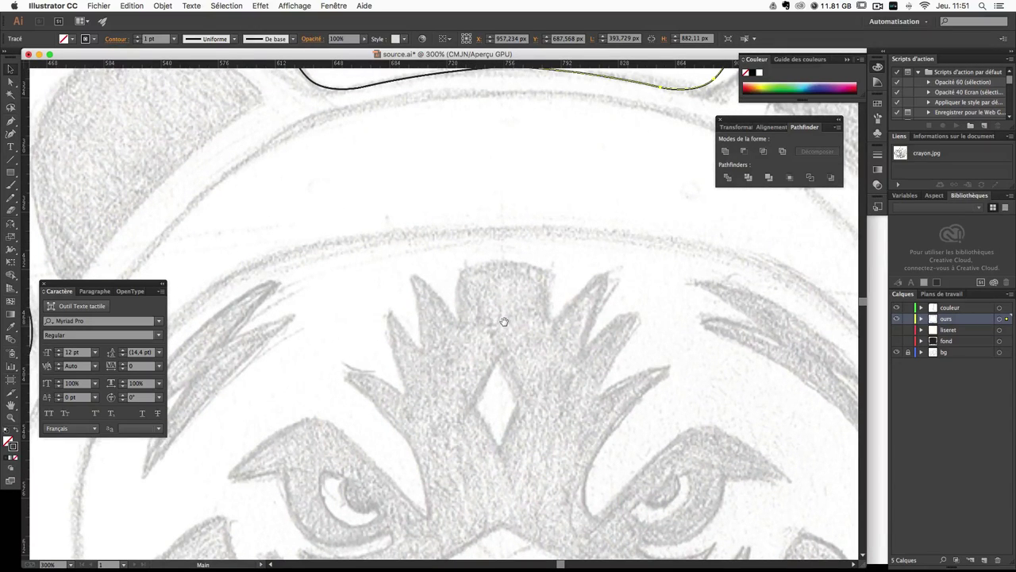
pyautogui.scroll(4, 504, 333)
pyautogui.scroll(3, 492, 381)
pyautogui.press('v')
pyautogui.click(456, 182)
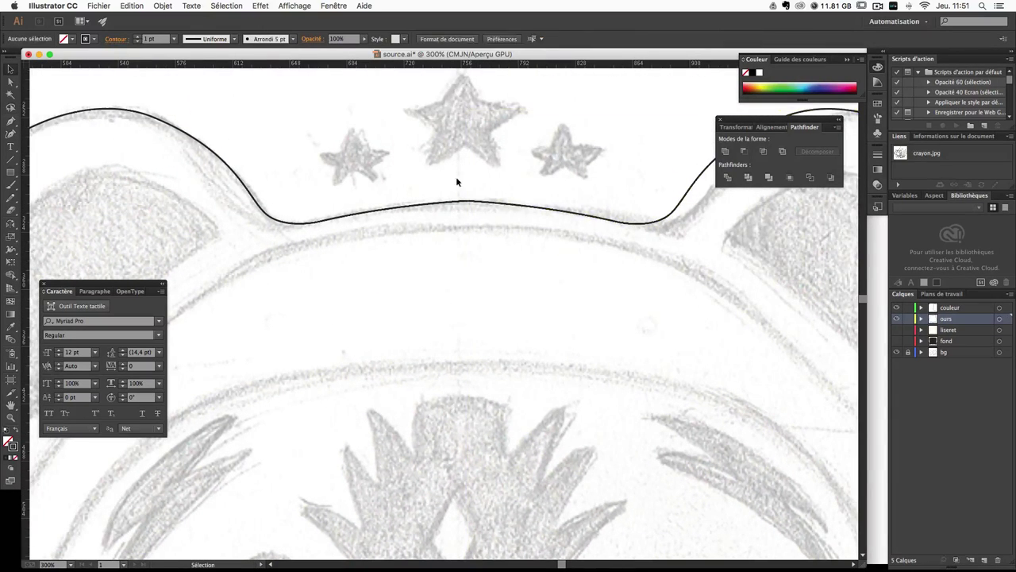
pyautogui.moveTo(457, 182); pyautogui.dragTo(532, 241)
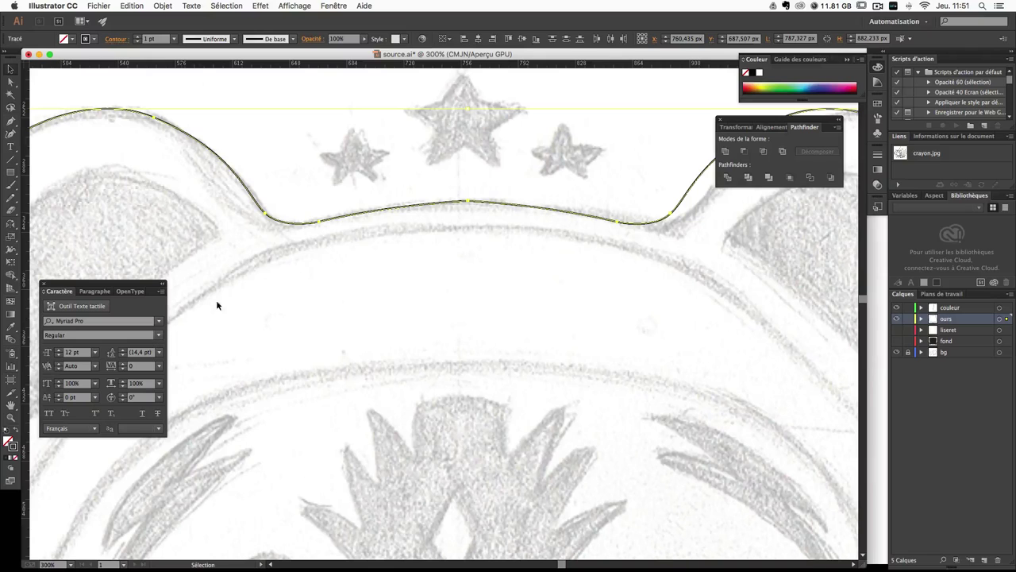
pyautogui.click(810, 176)
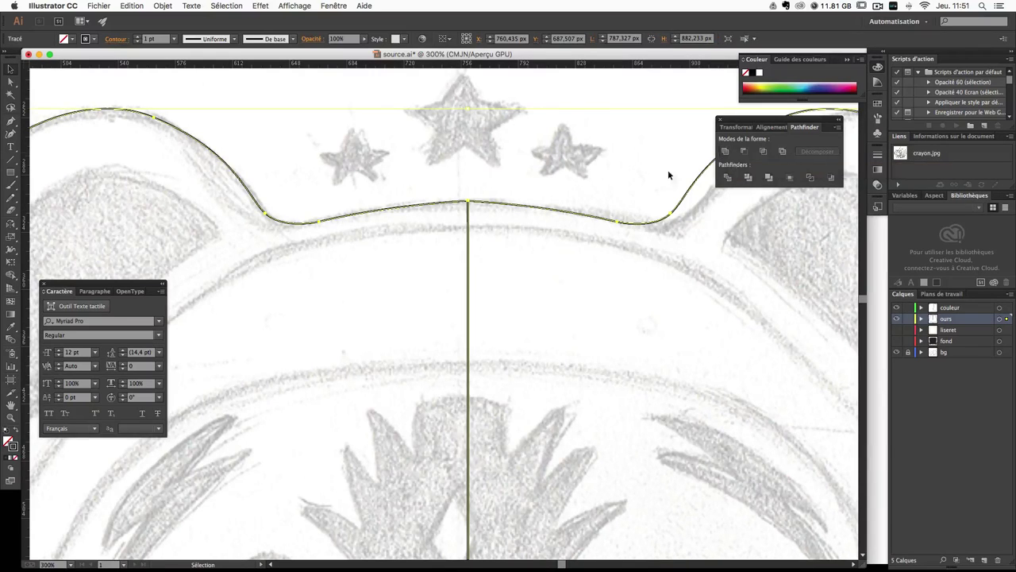
pyautogui.click(612, 162)
pyautogui.press('super+z')
# Step: Move the right half to meet the left and Unite both with Pathfinder
pyautogui.press('super+plus')
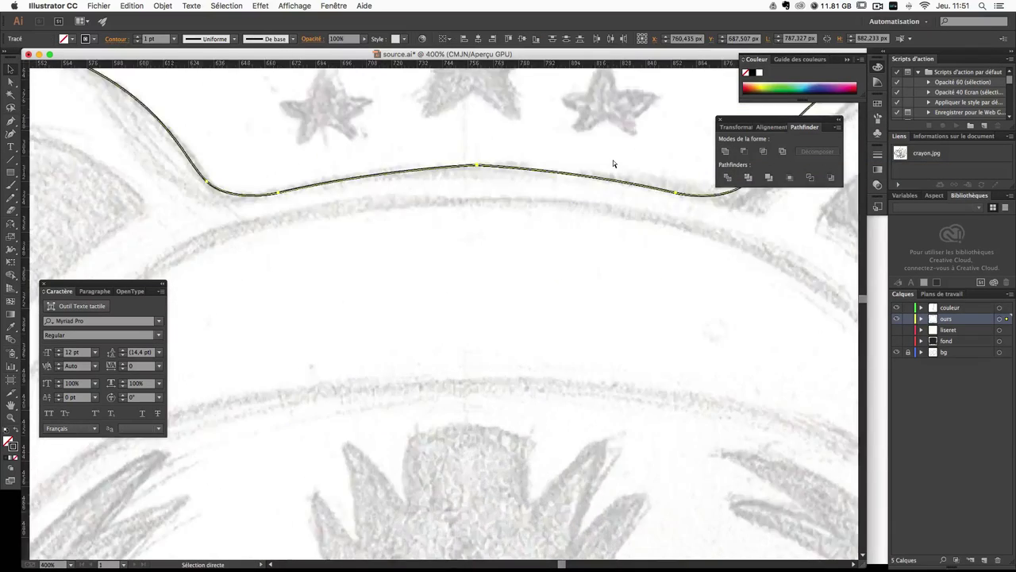
pyautogui.press('super+plus')
pyautogui.press('super+plus')
pyautogui.moveTo(612, 163)
pyautogui.mouseDown()
pyautogui.moveTo(597, 332)
pyautogui.moveTo(581, 380)
pyautogui.mouseUp()
pyautogui.click(571, 139)
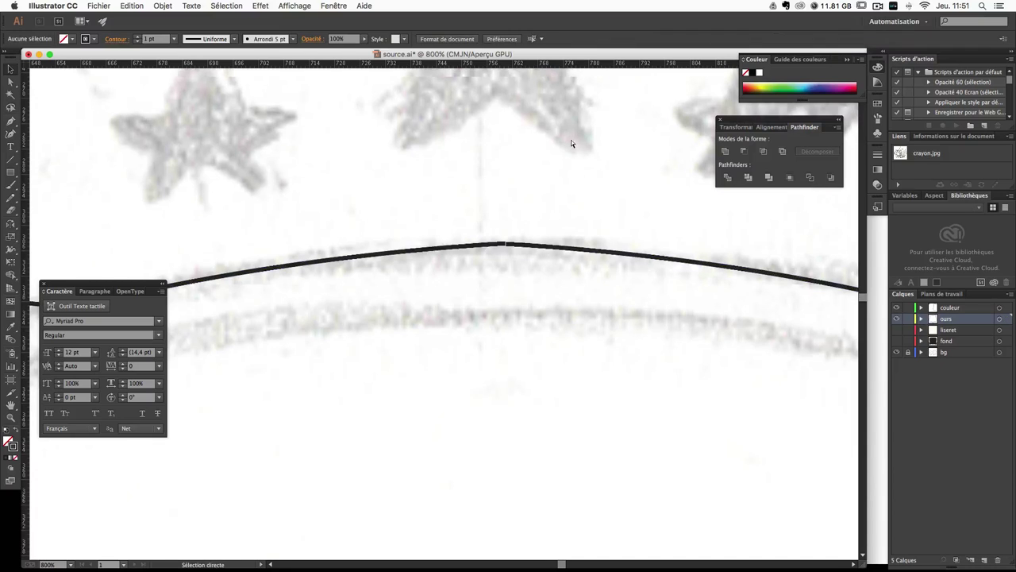
pyautogui.press('super+plus')
pyautogui.press('super+plus')
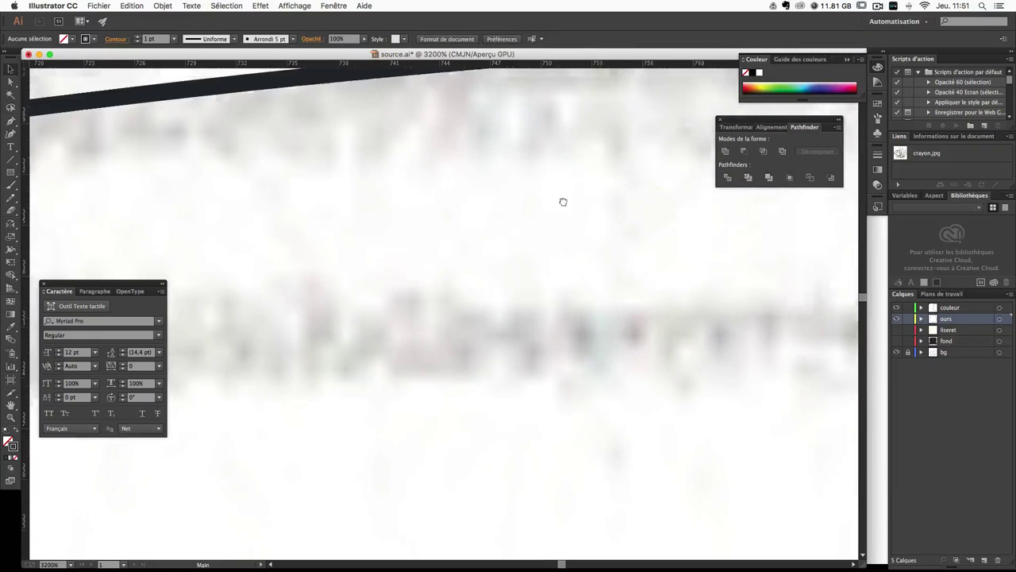
pyautogui.scroll(5, 561, 199)
pyautogui.click(540, 209)
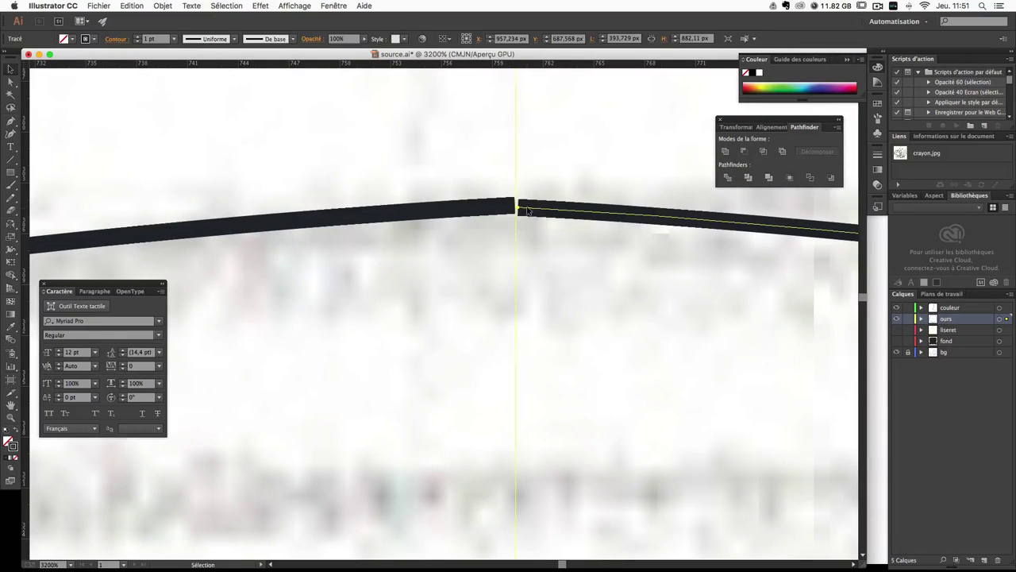
pyautogui.moveTo(528, 209); pyautogui.dragTo(524, 209)
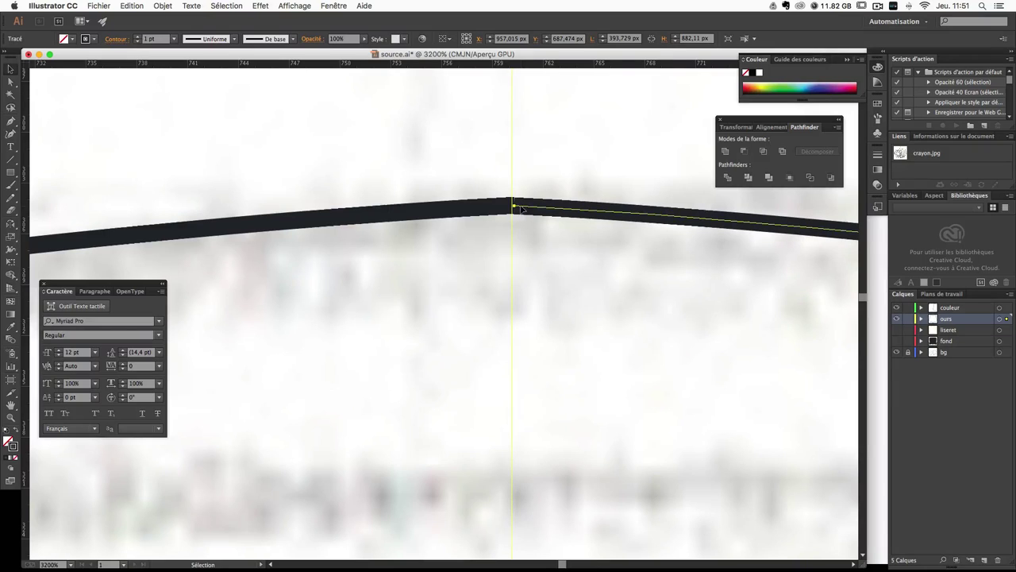
pyautogui.press('super+a')
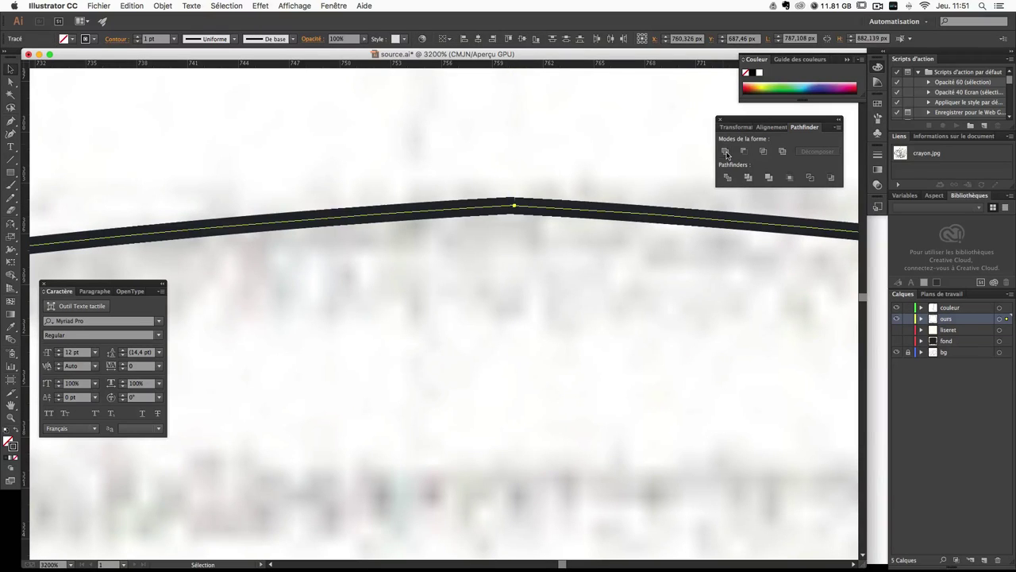
pyautogui.click(725, 151)
pyautogui.press('super+shift+a')
# Step: Zoom out to review the merged outline and its tip above the lettering
pyautogui.press('a')
pyautogui.press('super+minus')
pyautogui.press('super+minus')
pyautogui.press('super+minus')
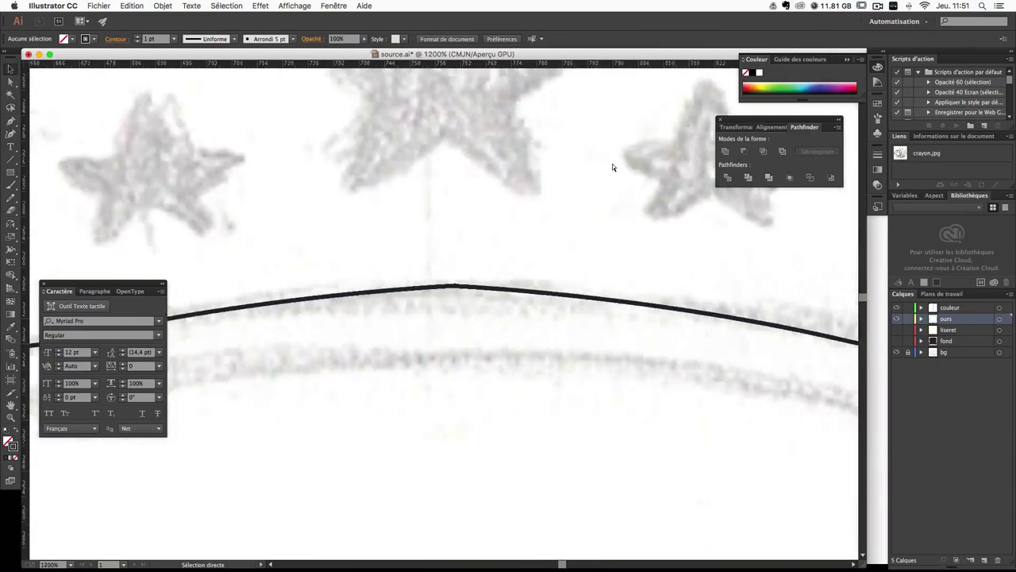
pyautogui.press('super+minus')
pyautogui.press('super+minus')
pyautogui.press('super+minus')
pyautogui.moveTo(612, 161); pyautogui.dragTo(620, 215)
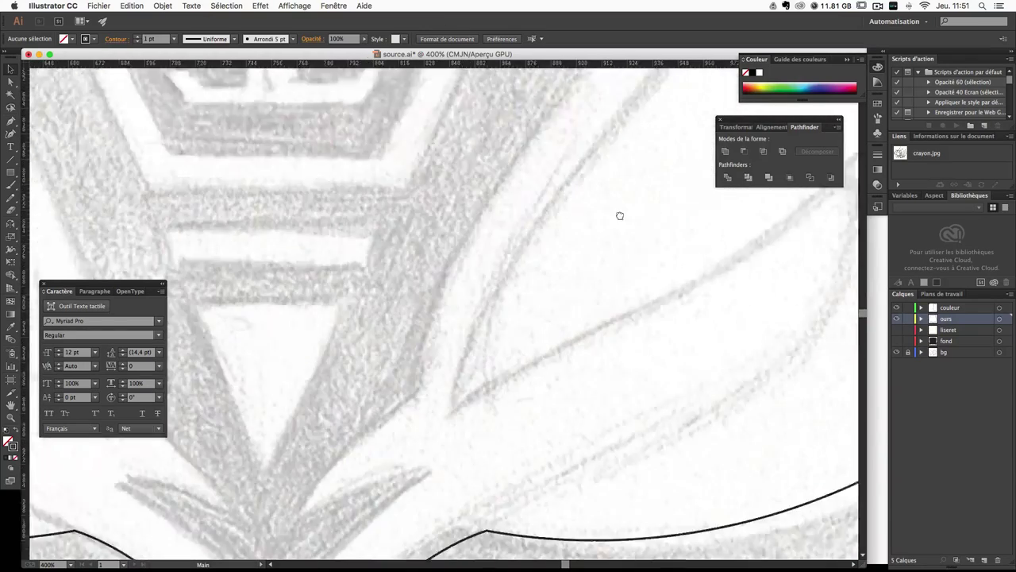
pyautogui.scroll(-5, 620, 215)
pyautogui.hscroll(-2, 620, 216)
pyautogui.press('a')
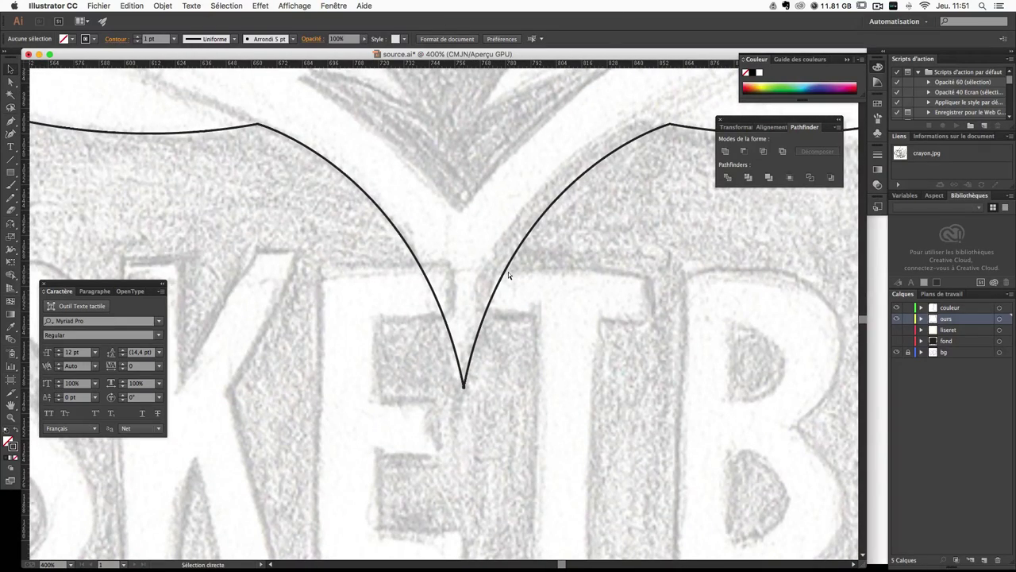
pyautogui.press('v')
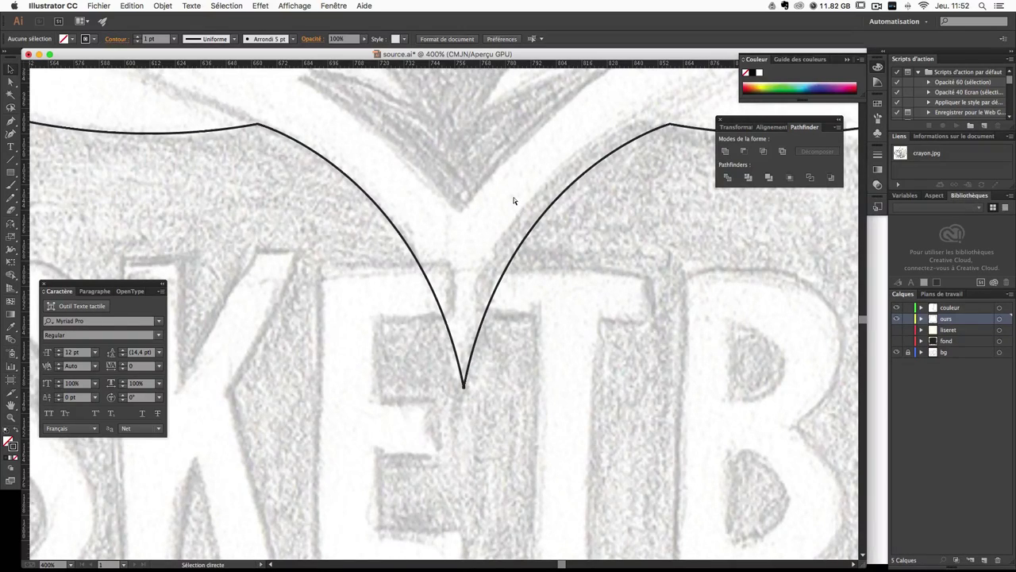
pyautogui.hotkey('ctrl', '-')
pyautogui.hotkey('ctrl', '-')
pyautogui.hotkey('ctrl', '-')
pyautogui.scroll(5, 513, 198)
# Step: Select the bear head path and fill it with light grey via the Color Picker
pyautogui.scroll(1, 528, 229)
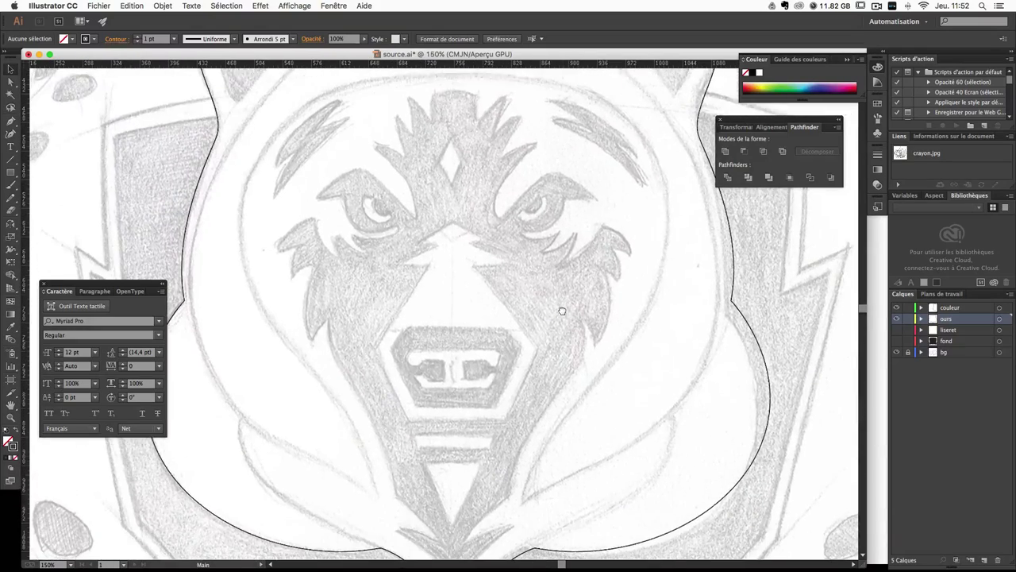
pyautogui.moveTo(251, 149); pyautogui.dragTo(258, 207)
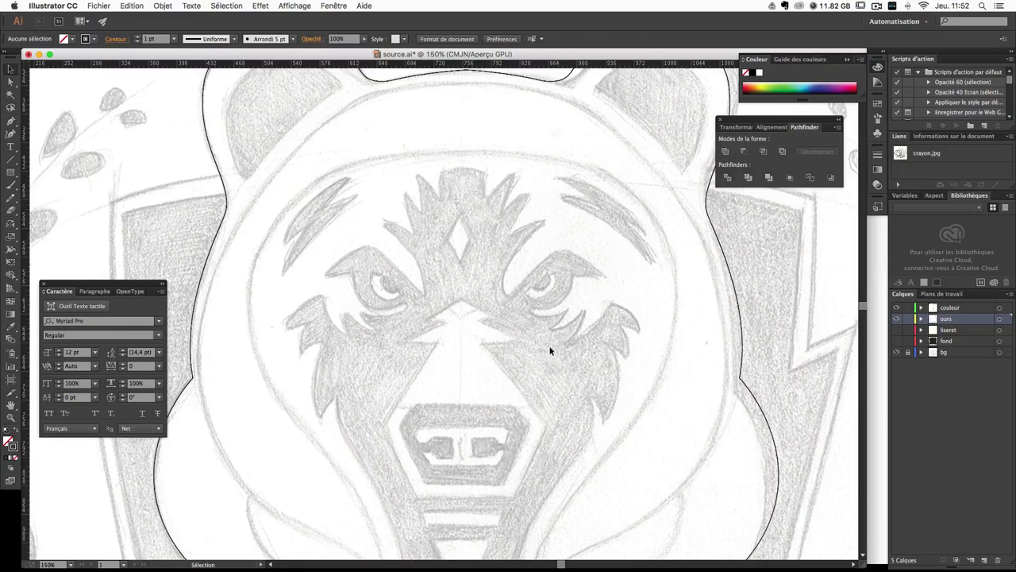
pyautogui.doubleClick(9, 441)
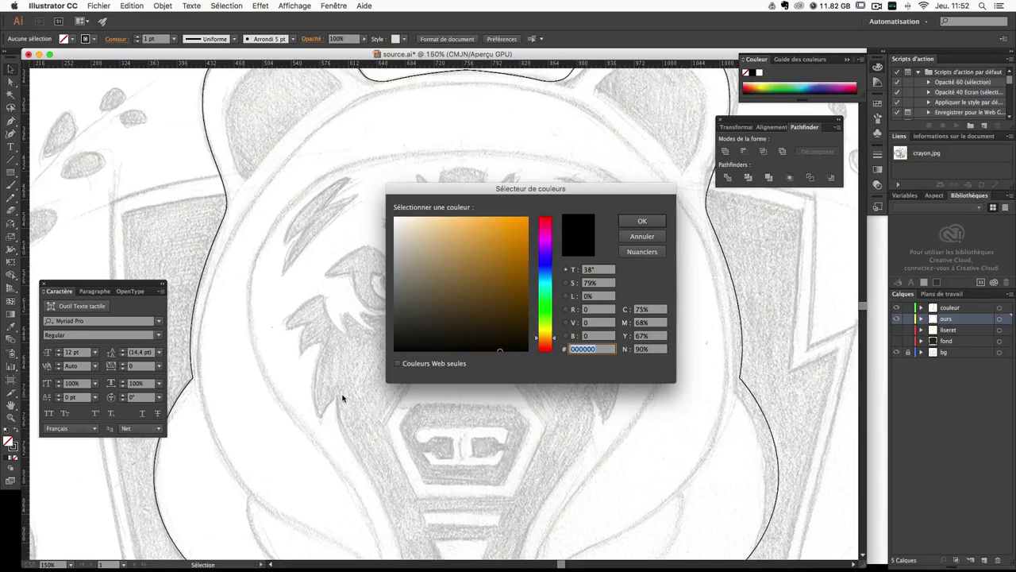
pyautogui.press('Return')
pyautogui.click(735, 326)
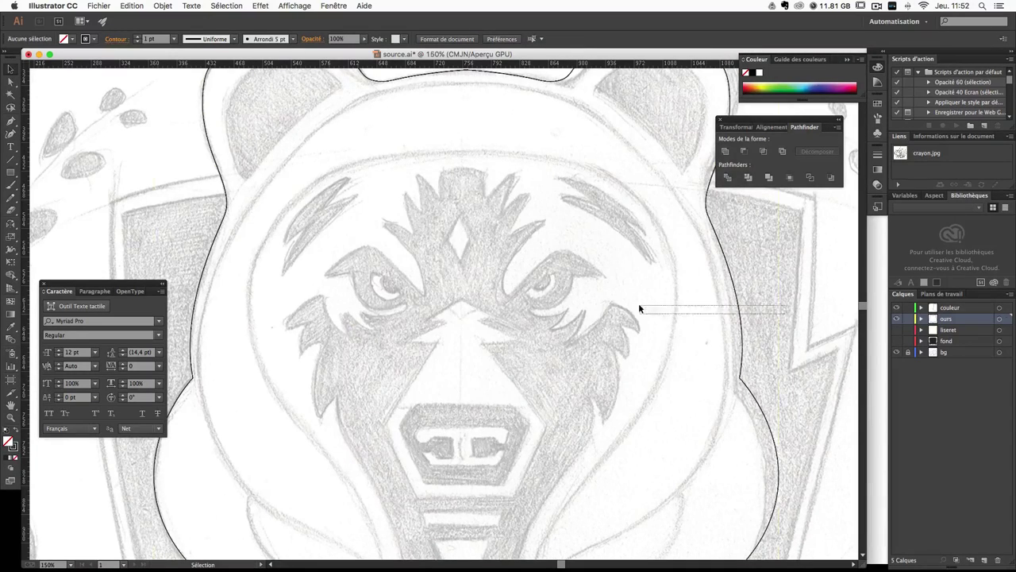
pyautogui.doubleClick(8, 441)
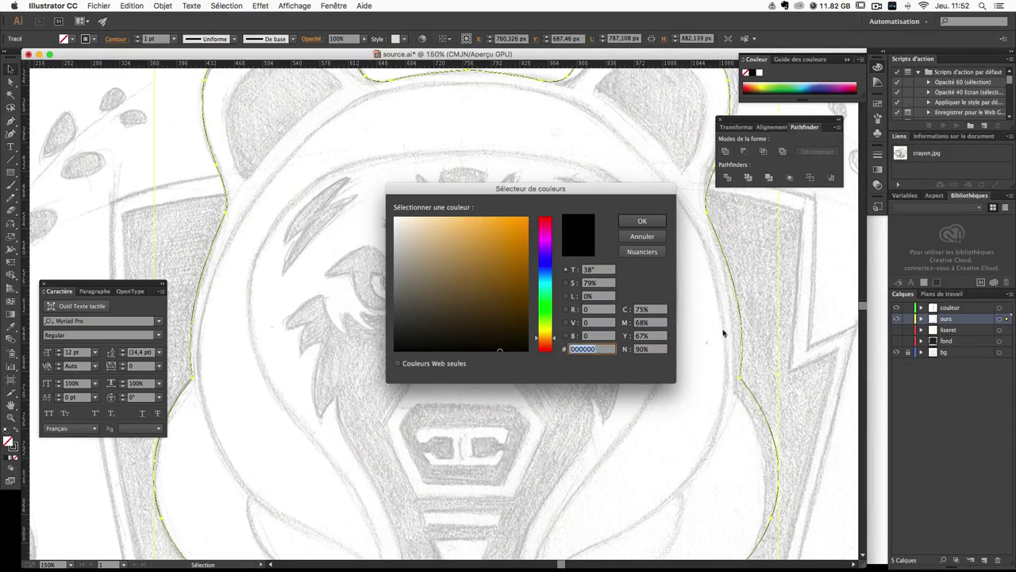
pyautogui.write('d9d8d8')
pyautogui.press('Return')
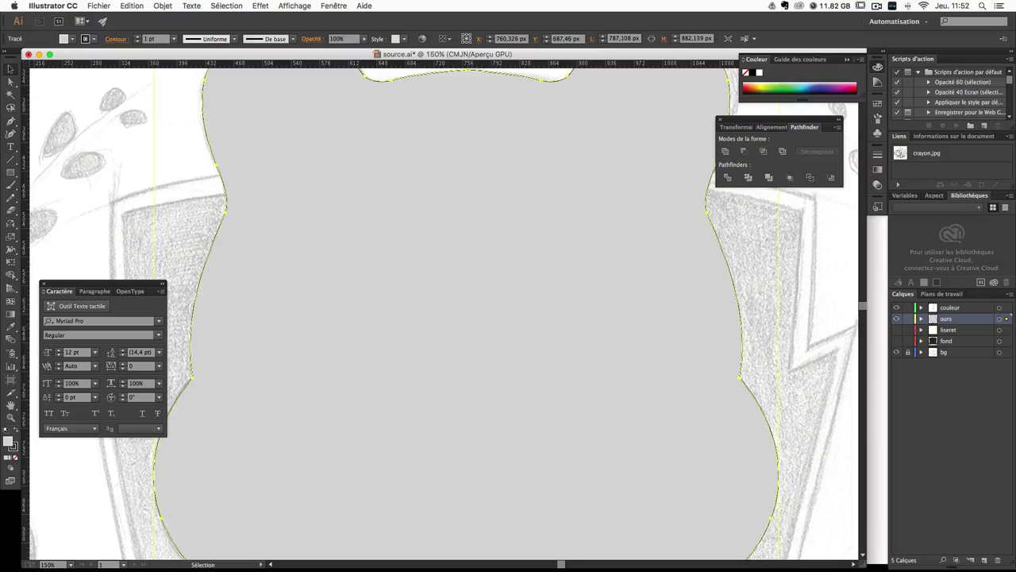
# Step: Check the bear shape's opacity in the Transparency settings, then deselect it
pyautogui.scroll(3, 641, 252)
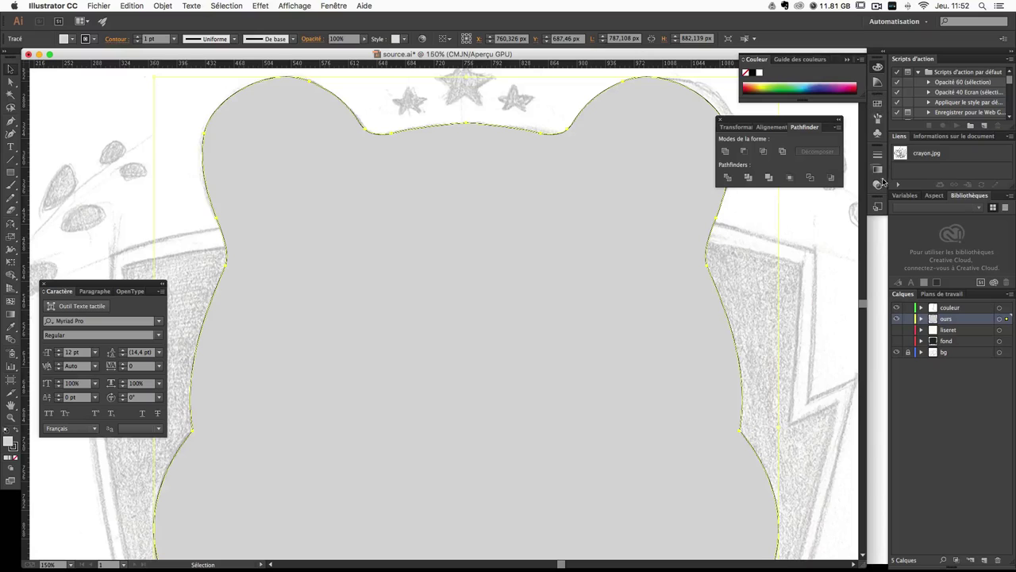
pyautogui.click(878, 154)
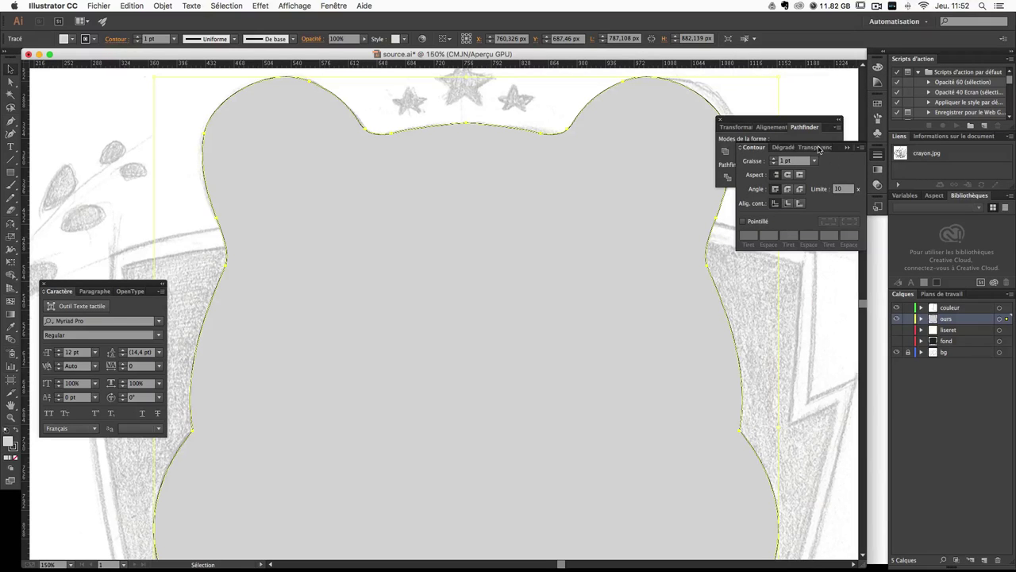
pyautogui.click(821, 149)
pyautogui.click(858, 160)
pyautogui.moveTo(852, 168)
pyautogui.mouseDown()
pyautogui.moveTo(819, 173)
pyautogui.moveTo(863, 173)
pyautogui.mouseUp()
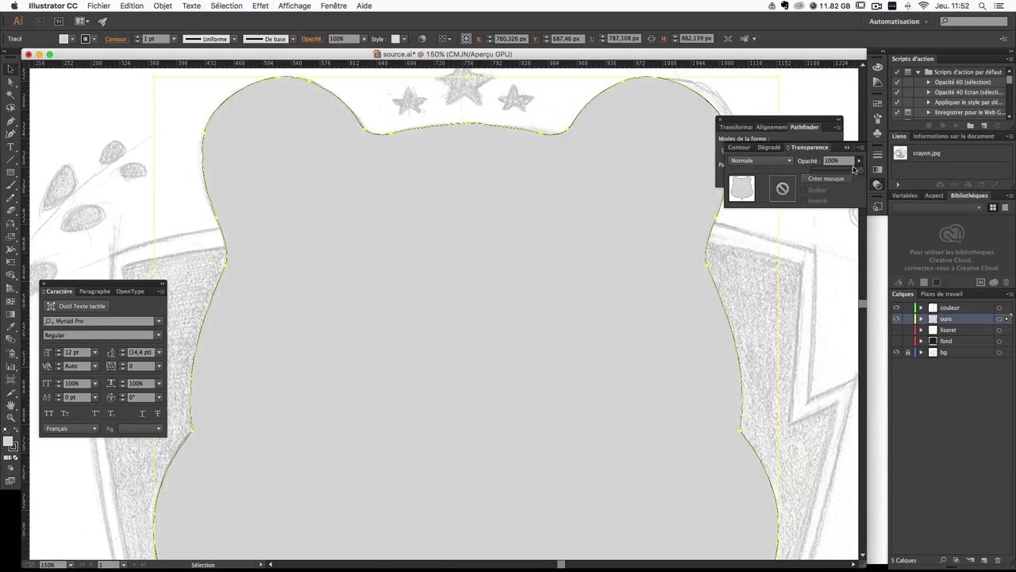
pyautogui.hotkey('ctrl', 'shift', 'a')
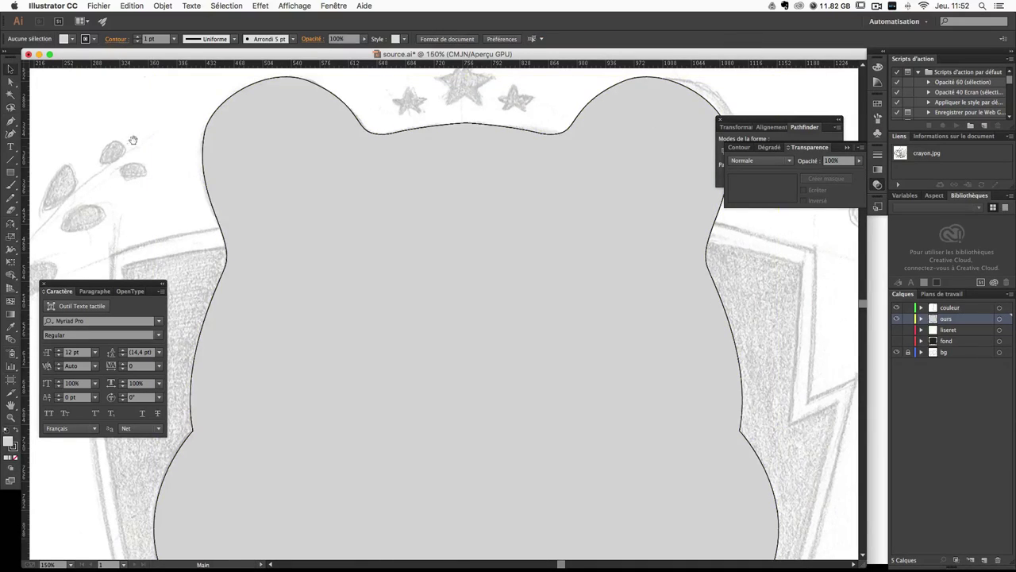
# Step: On the couleur layer, draw a small light grey swatch square with no stroke below the dark swatch
pyautogui.moveTo(132, 140); pyautogui.dragTo(537, 220)
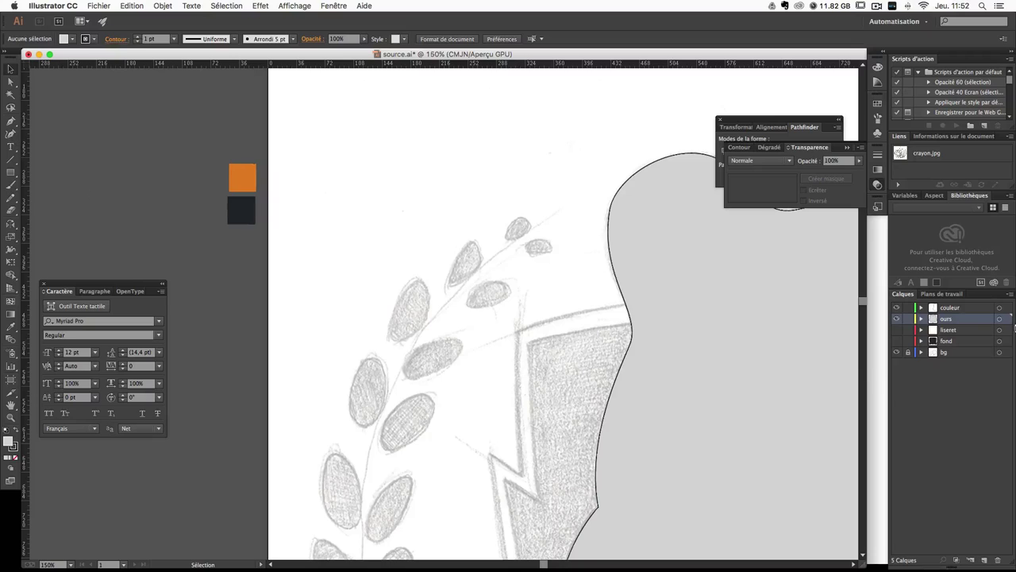
pyautogui.click(950, 310)
pyautogui.click(9, 172)
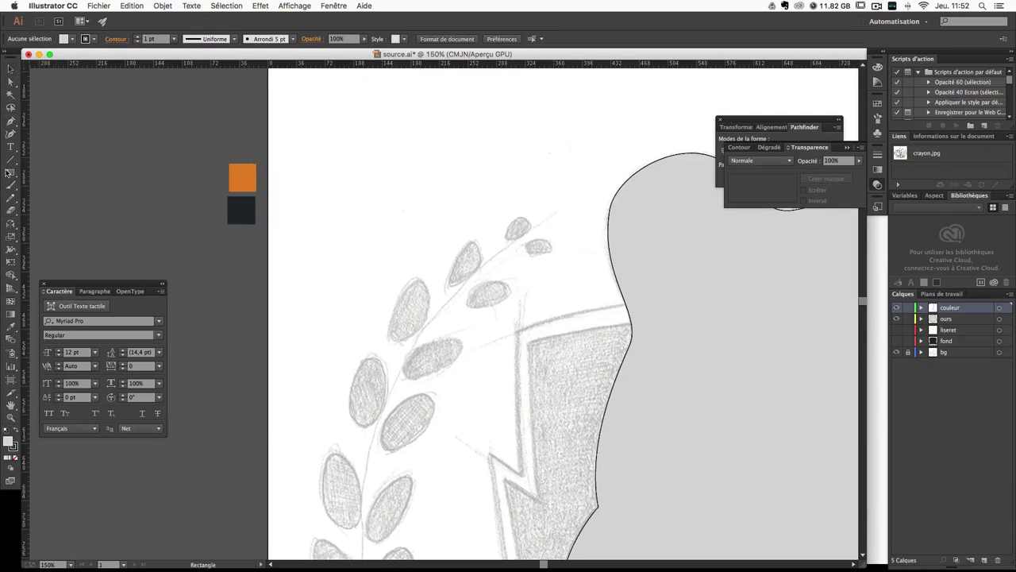
pyautogui.moveTo(230, 228); pyautogui.dragTo(257, 253)
pyautogui.click(13, 447)
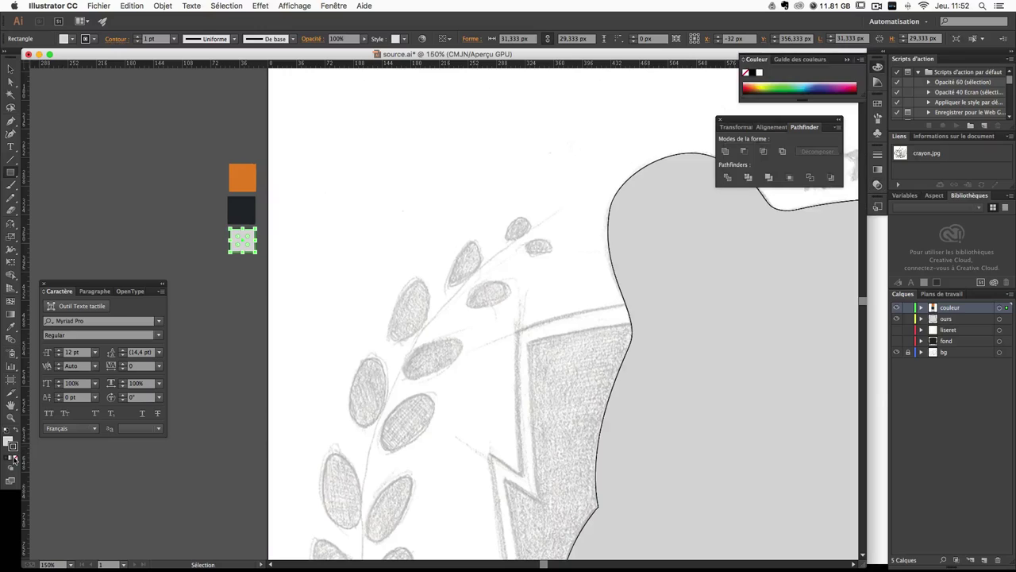
pyautogui.click(15, 459)
pyautogui.click(85, 115)
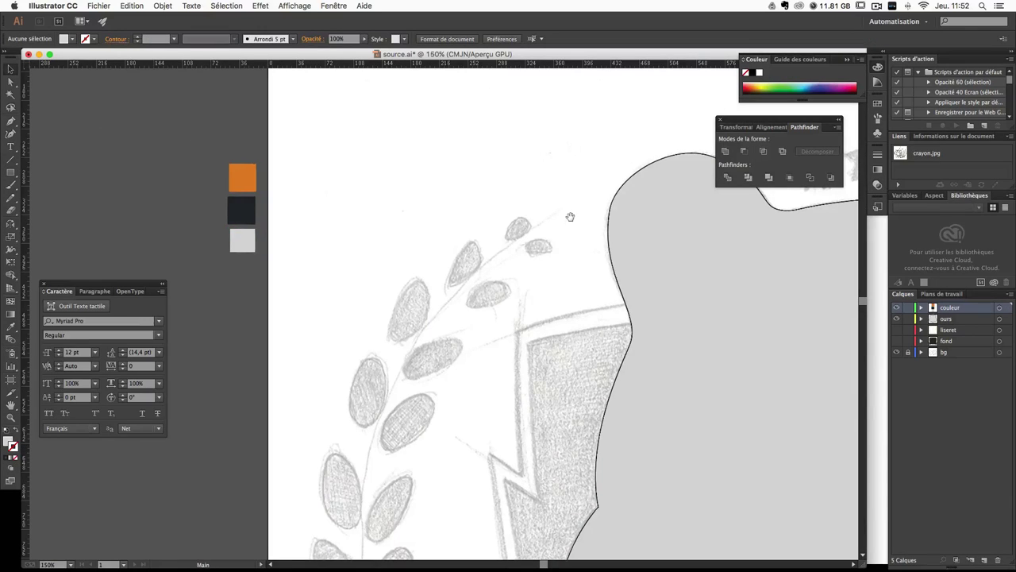
# Step: Remove the bear silhouette's grey fill, leaving the outline selected
pyautogui.hscroll(10, 567, 215)
pyautogui.scroll(-2, 567, 216)
pyautogui.click(224, 352)
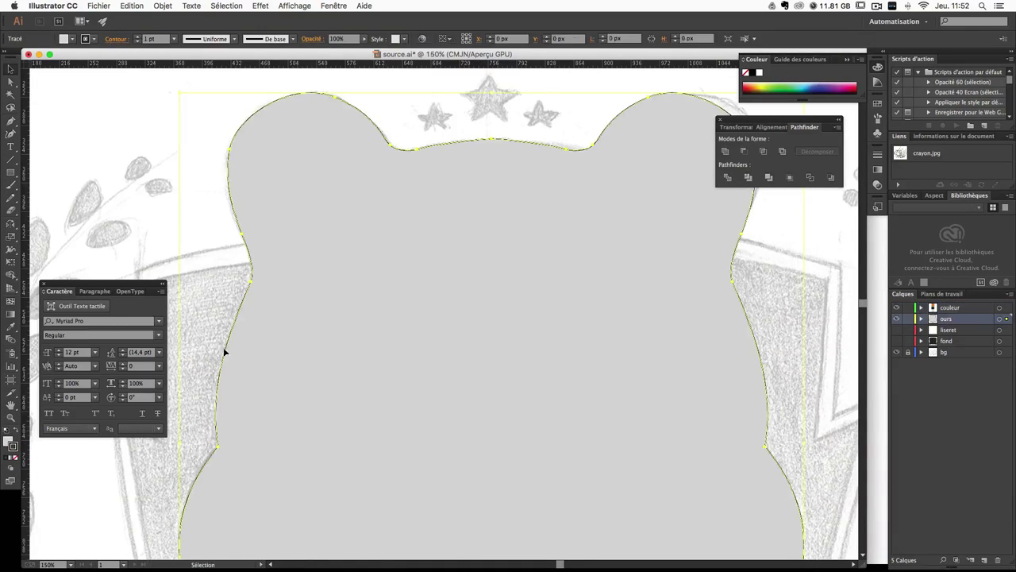
pyautogui.click(15, 458)
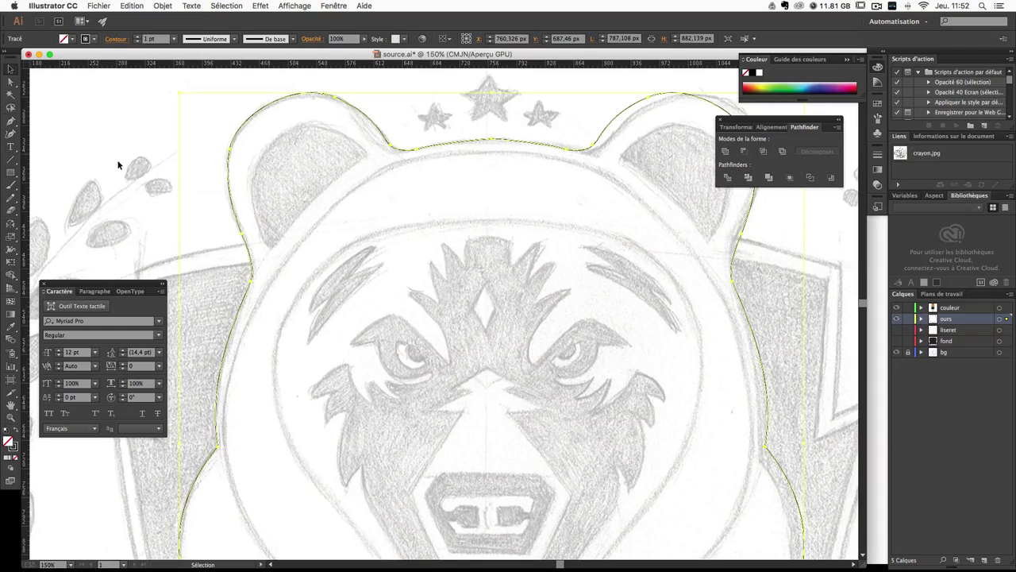
pyautogui.click(438, 193)
pyautogui.scroll(-2, 382, 230)
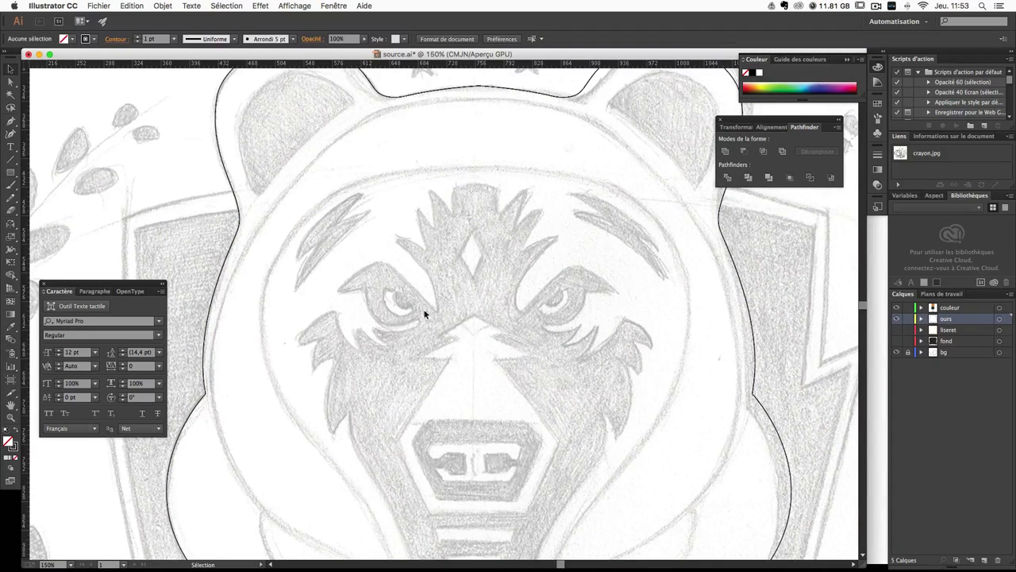
pyautogui.scroll(2, 421, 239)
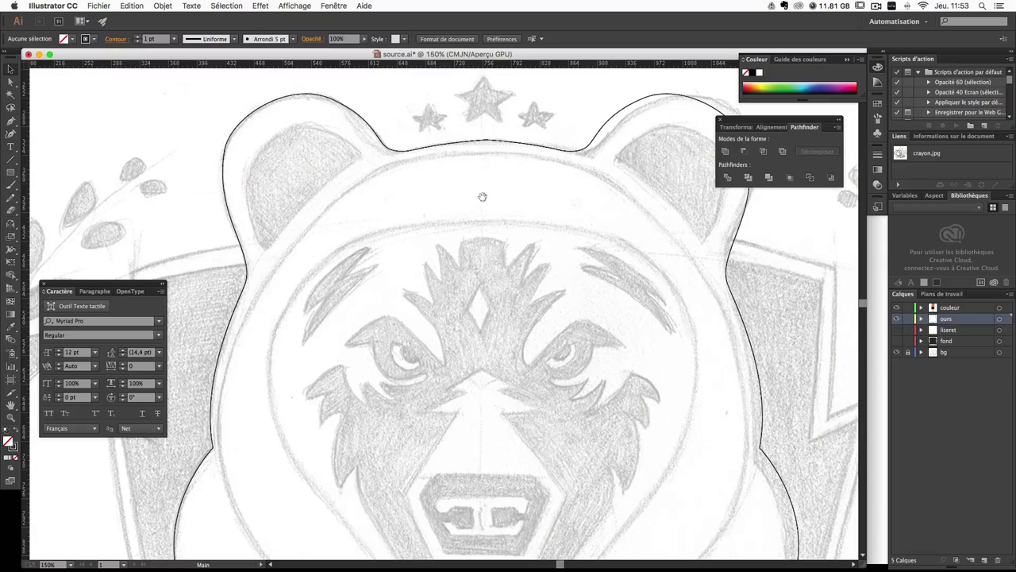
pyautogui.click(407, 145)
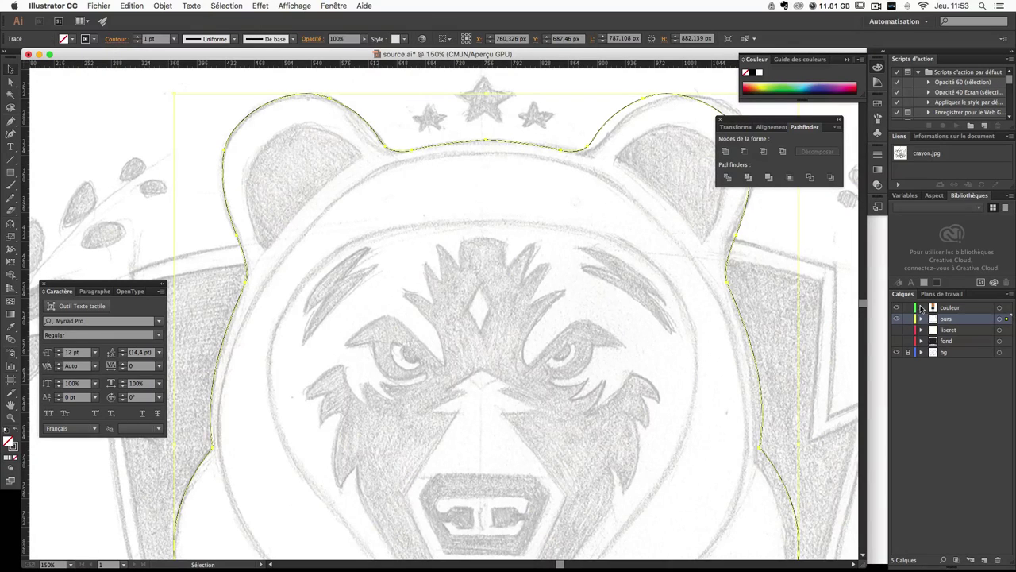
# Step: Set the bear outline's stroke weight to 10 pt
pyautogui.click(876, 162)
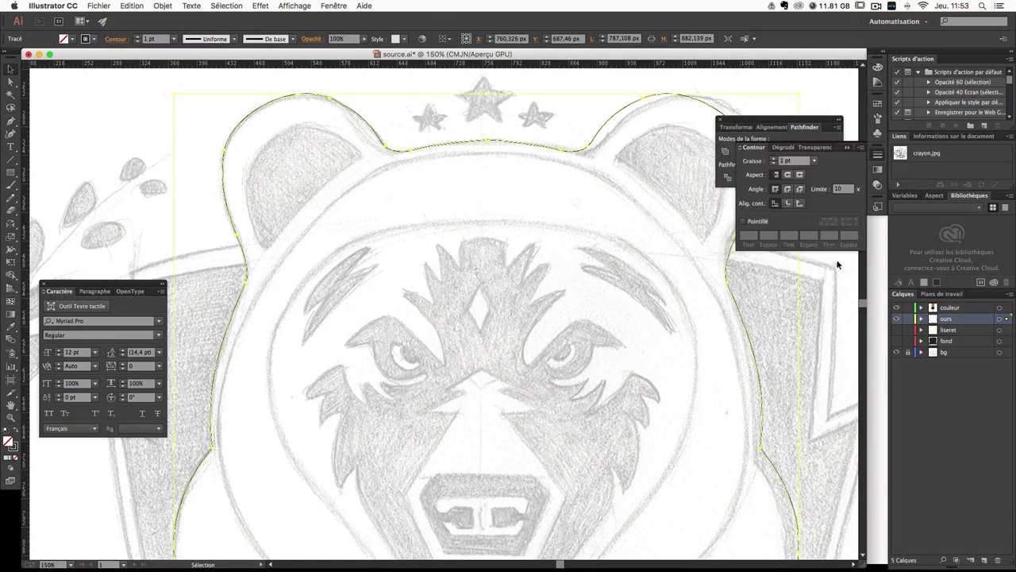
pyautogui.click(785, 161)
pyautogui.write('10')
pyautogui.press('Return')
pyautogui.click(150, 111)
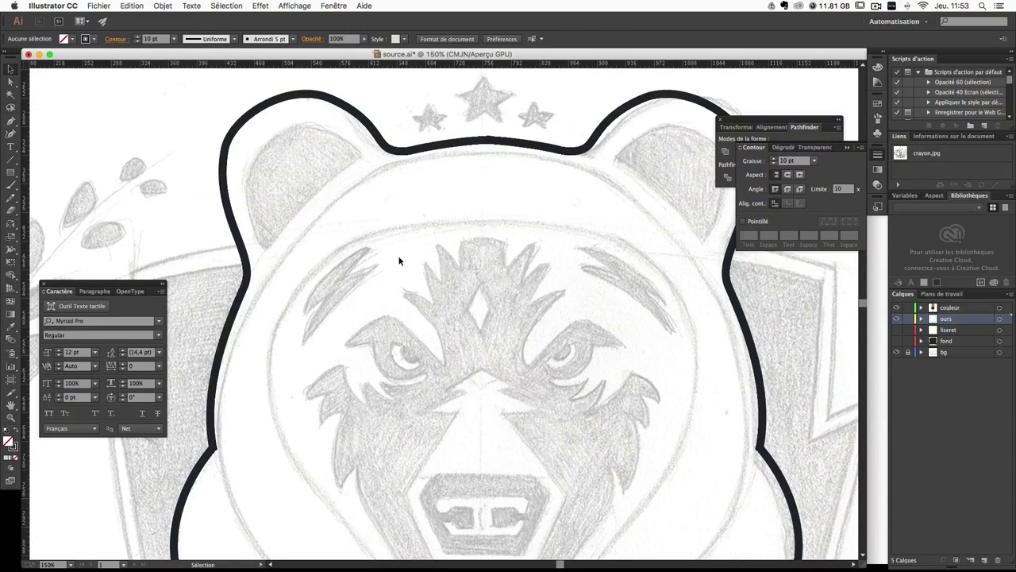
# Step: Zoom to 200% and pan to bring the bear's face into view
pyautogui.moveTo(586, 220); pyautogui.dragTo(570, 254)
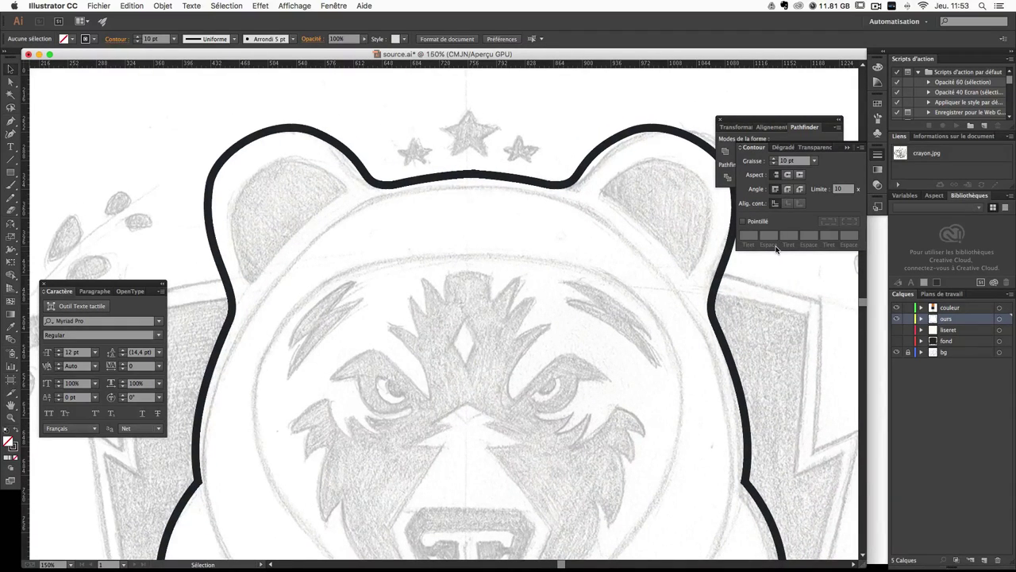
pyautogui.press('super+plus')
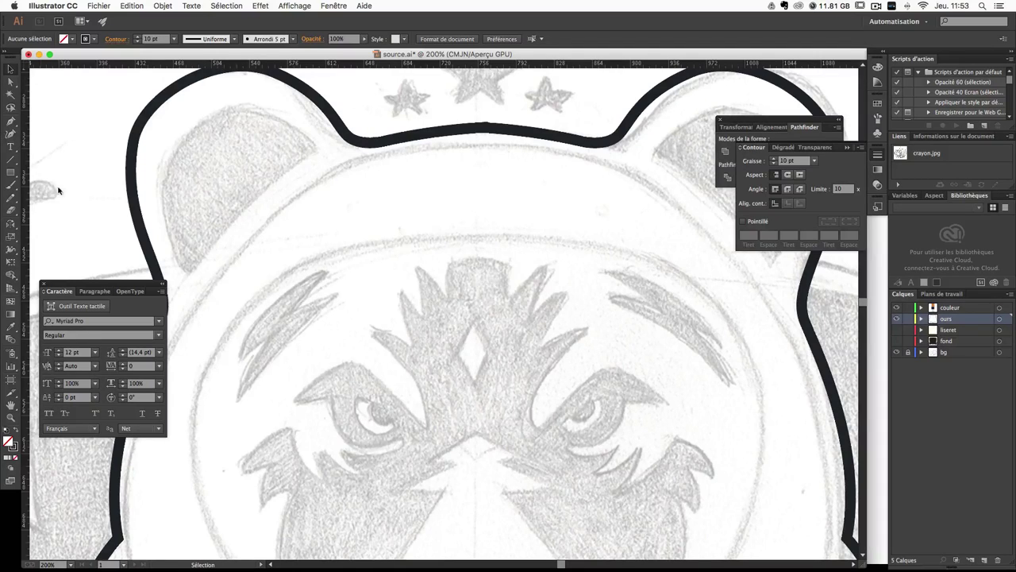
pyautogui.moveTo(571, 342); pyautogui.dragTo(531, 227)
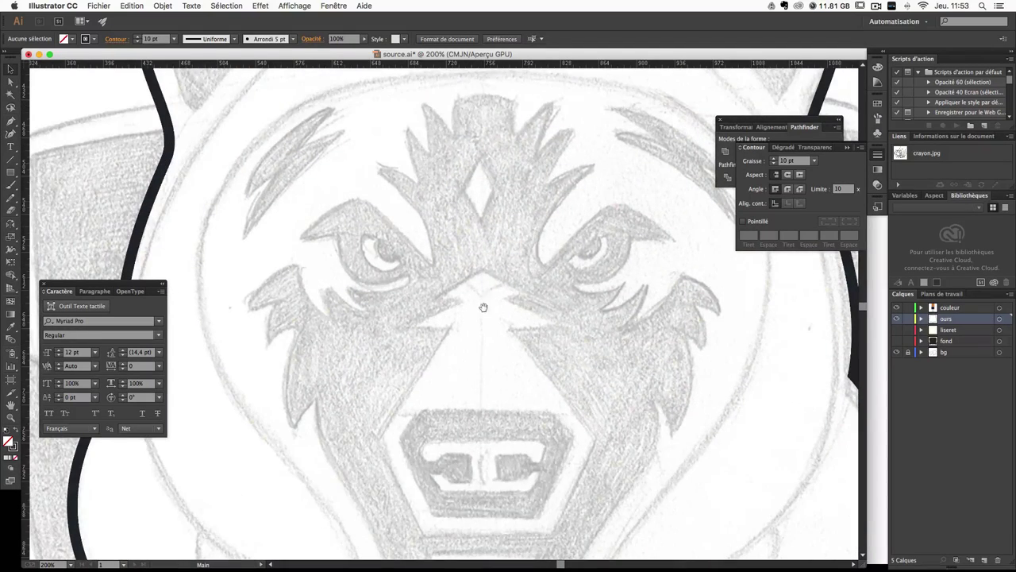
pyautogui.moveTo(495, 297)
pyautogui.mouseDown()
pyautogui.moveTo(489, 231)
pyautogui.moveTo(487, 350)
pyautogui.moveTo(472, 389)
pyautogui.mouseUp()
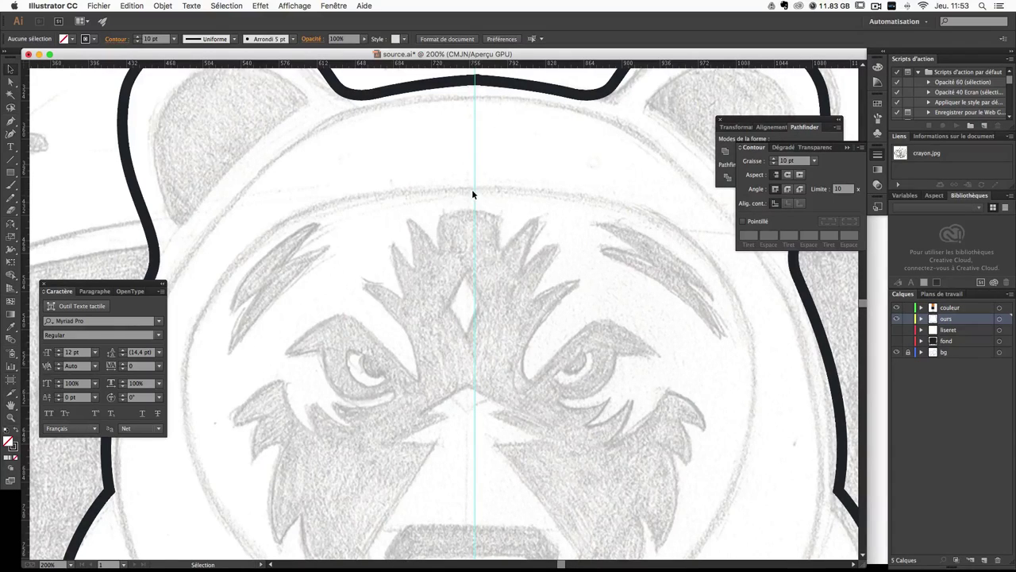
pyautogui.scroll(-2, 208, 334)
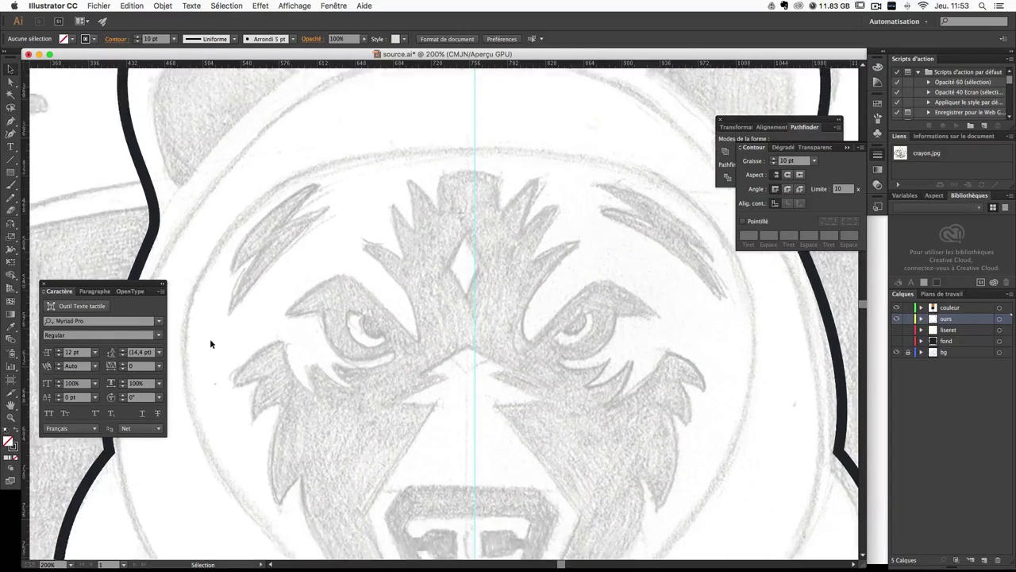
pyautogui.scroll(-2, 212, 336)
pyautogui.scroll(-2, 212, 336)
pyautogui.scroll(-4, 469, 437)
pyautogui.scroll(-2, 478, 444)
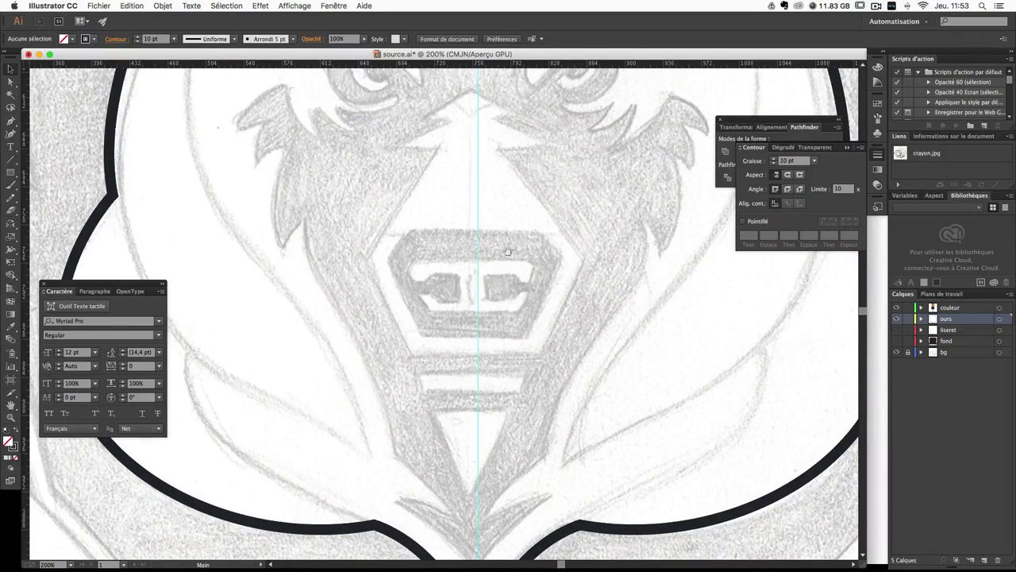
pyautogui.scroll(4, 492, 445)
pyautogui.scroll(3, 516, 397)
pyautogui.scroll(3, 540, 349)
pyautogui.scroll(3, 544, 339)
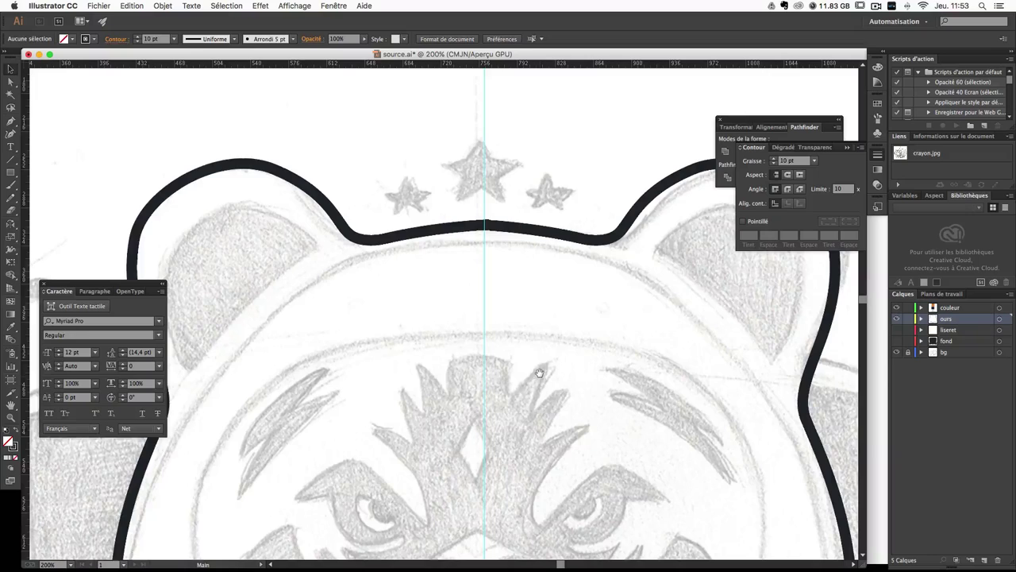
pyautogui.scroll(-2, 540, 330)
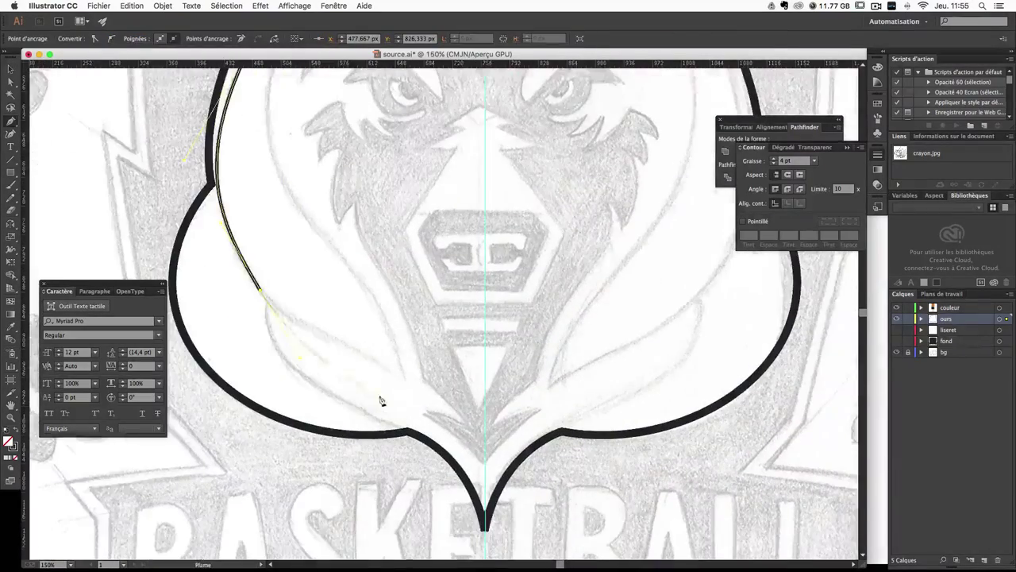
# Step: Add anchor points along the hood curve and the dark hood shape
pyautogui.click(408, 389)
pyautogui.scroll(5, 408, 388)
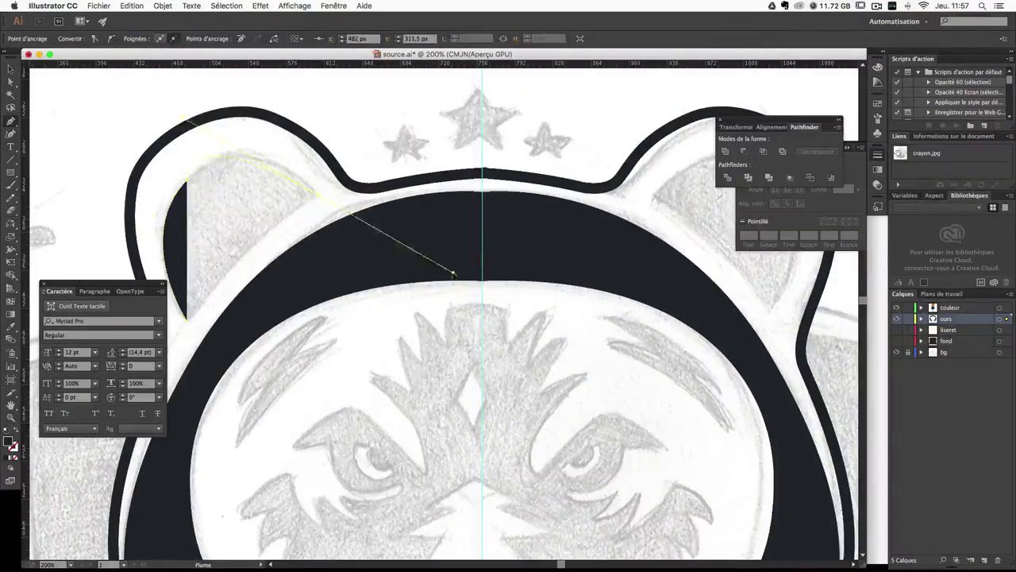
pyautogui.click(316, 193)
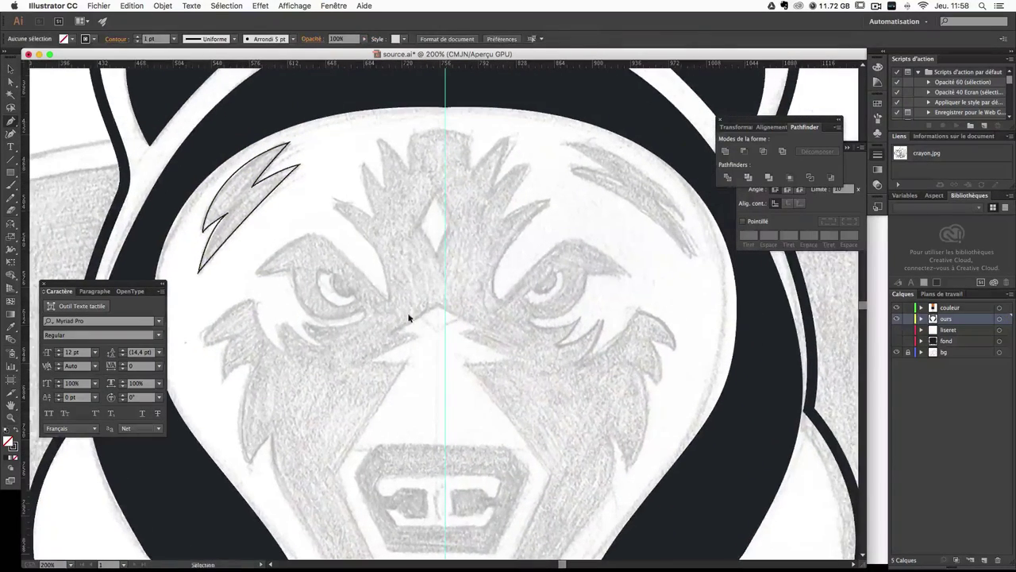
# Step: Trace the forehead fur tuft's zigzag down to the brow curve with the Pen tool
pyautogui.click(445, 130)
pyautogui.click(413, 132)
pyautogui.click(409, 169)
pyautogui.click(379, 137)
pyautogui.click(385, 184)
pyautogui.click(361, 159)
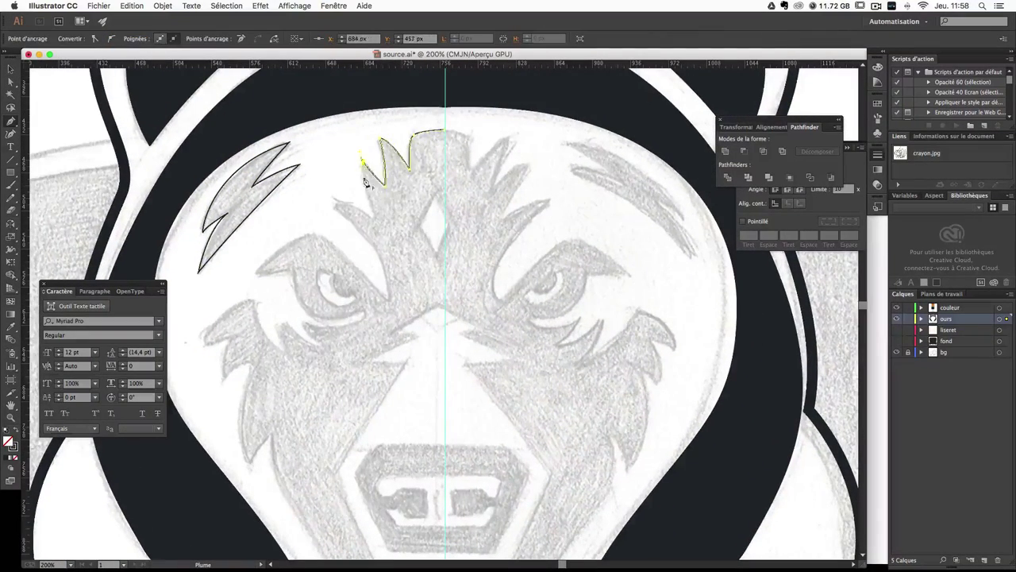
pyautogui.click(372, 214)
pyautogui.click(334, 201)
# Step: Continue the path around the left eye and its lower eyelid spikes, zoomed to 400%
pyautogui.click(388, 300)
pyautogui.click(256, 274)
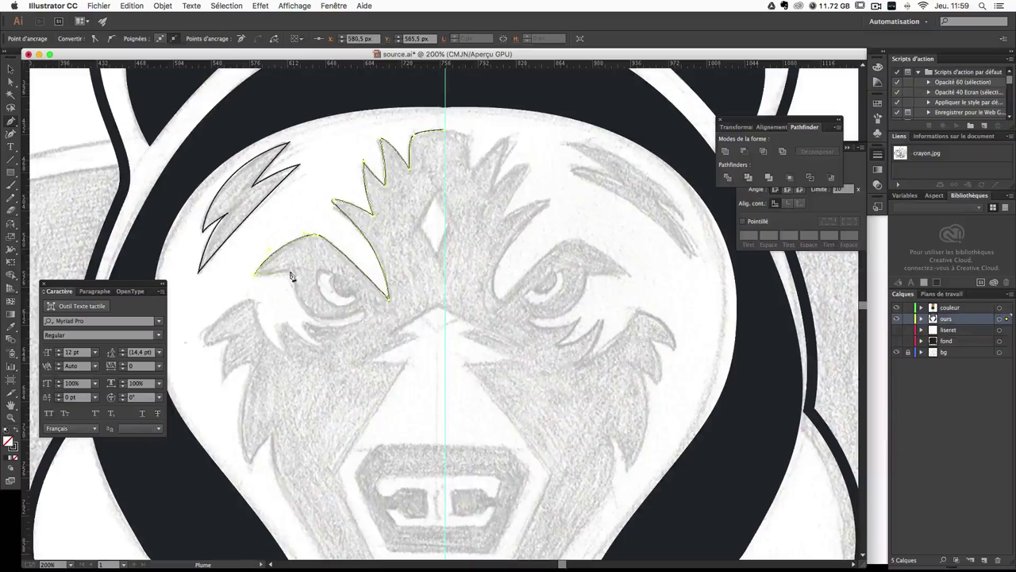
pyautogui.click(291, 276)
pyautogui.moveTo(365, 315); pyautogui.dragTo(397, 291)
pyautogui.click(304, 324)
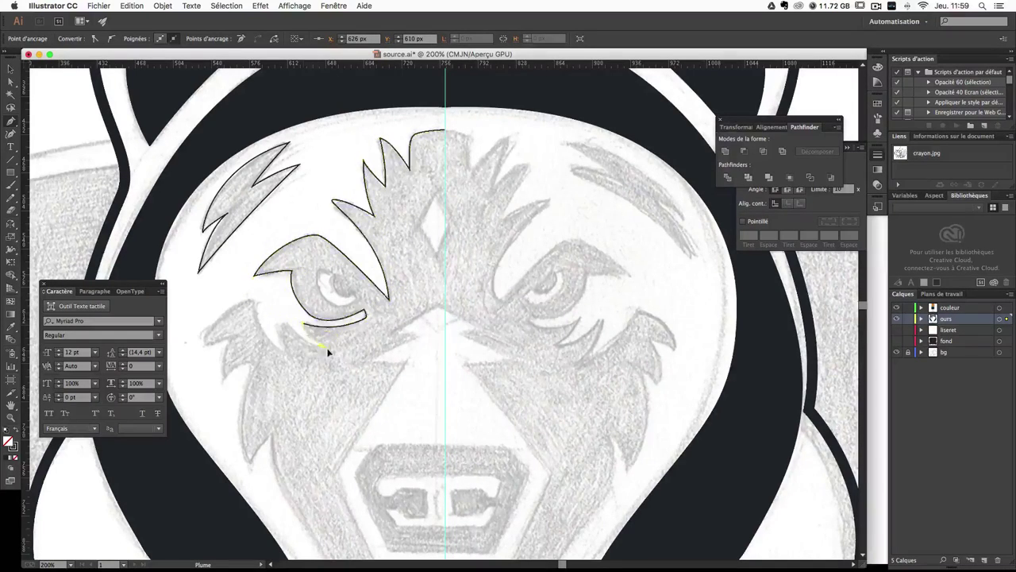
pyautogui.click(328, 352)
pyautogui.click(277, 329)
pyautogui.press('super+plus')
pyautogui.scroll(3, 452, 215)
pyautogui.click(392, 235)
pyautogui.click(294, 327)
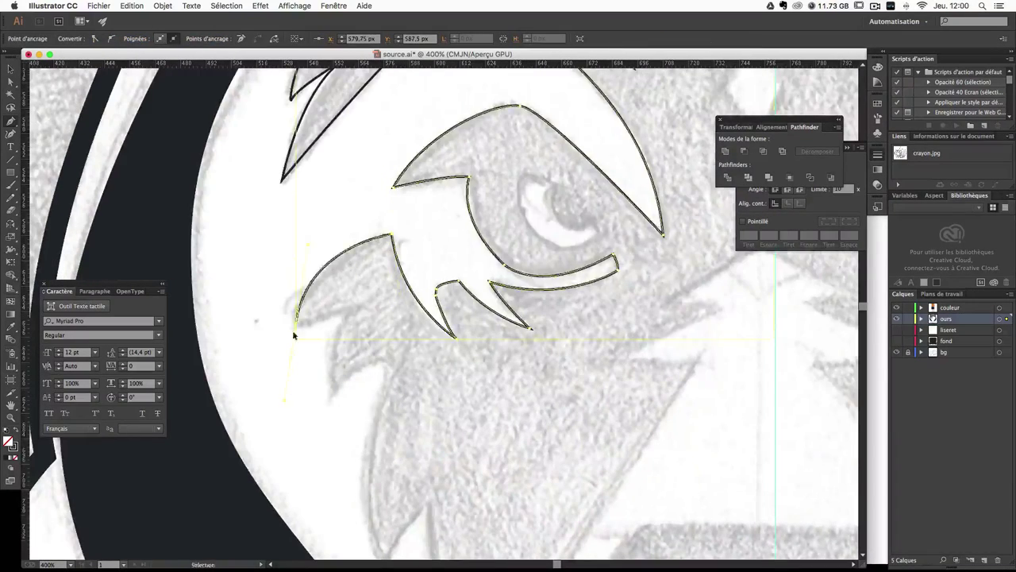
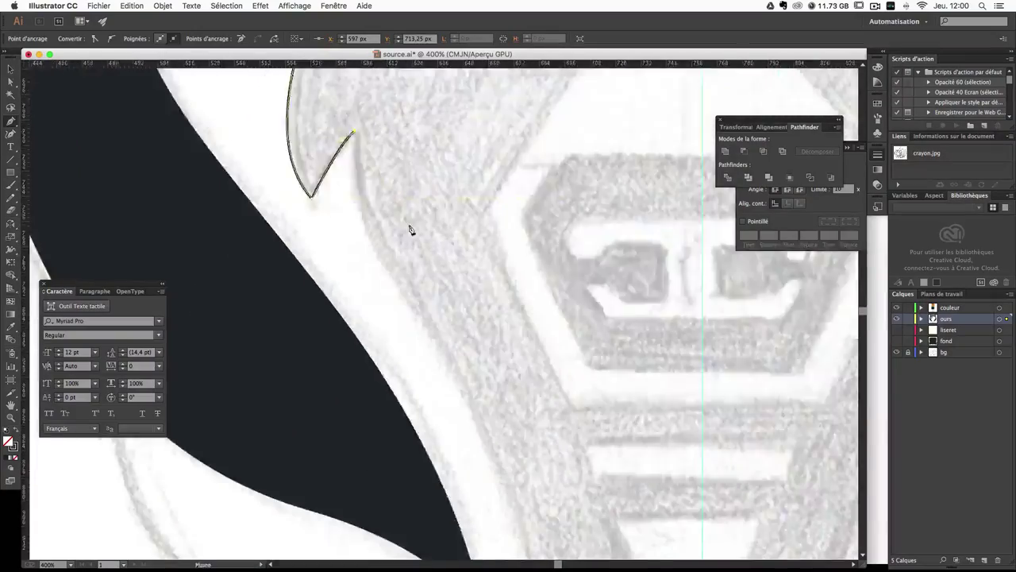
# Step: Add the last fur-edge anchors down to the central spike and back up, ending the path
pyautogui.press('super+minus')
pyautogui.click(464, 391)
pyautogui.click(523, 450)
pyautogui.click(466, 435)
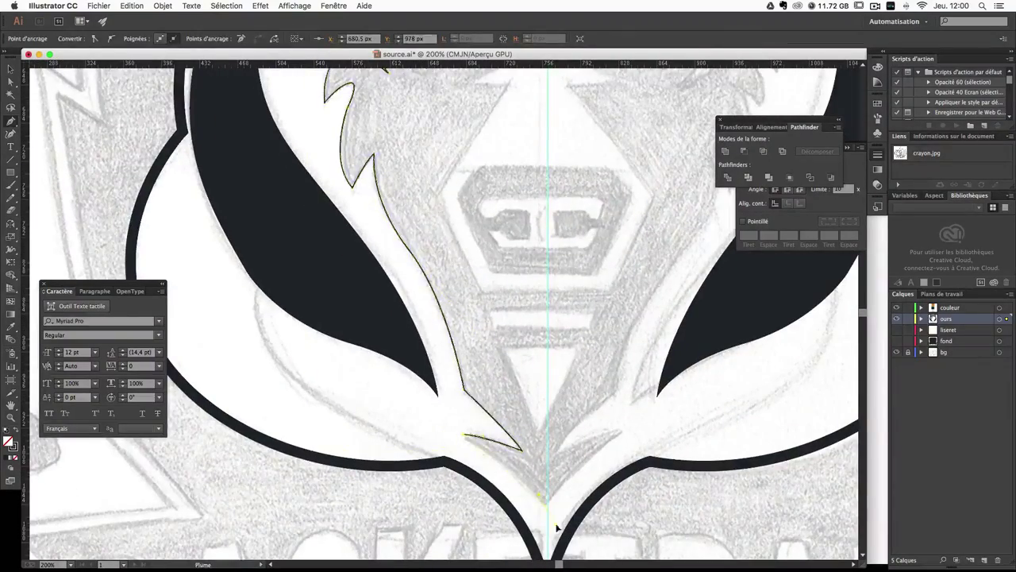
pyautogui.scroll(5, 555, 527)
pyautogui.press('v')
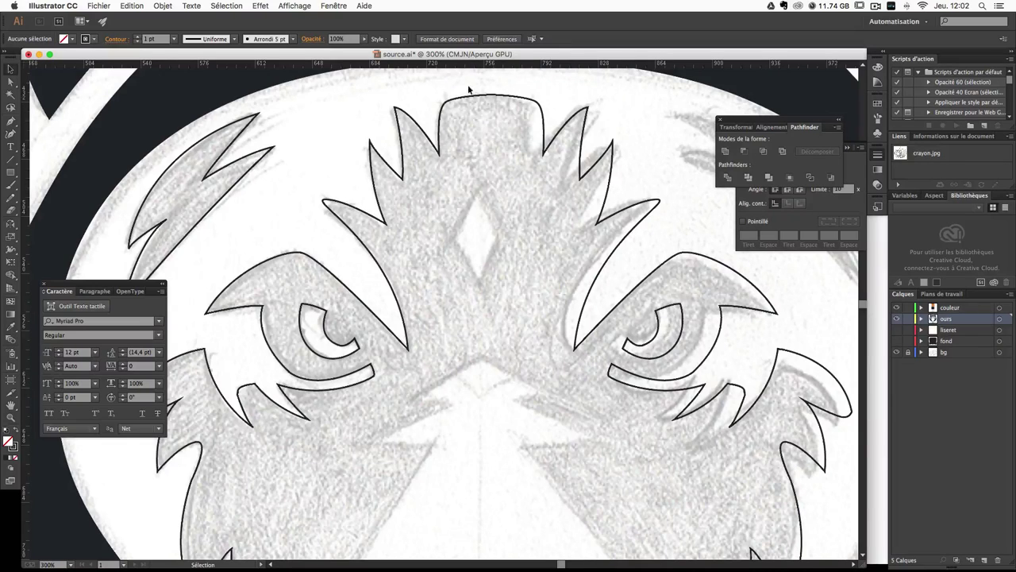
# Step: Select both eye crescents and move them above the head, out of the way
pyautogui.click(517, 106)
pyautogui.click(467, 296)
pyautogui.click(323, 315)
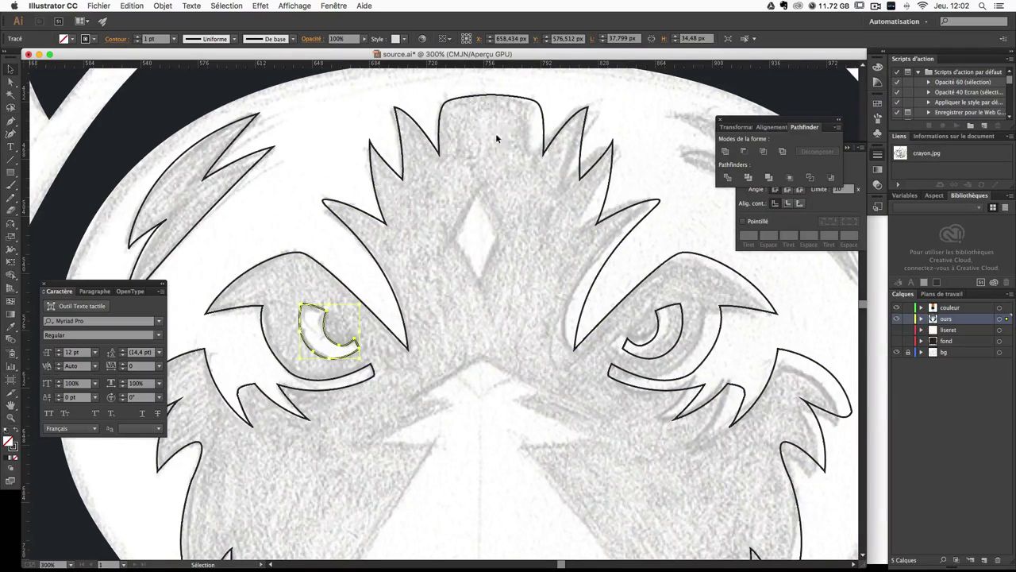
pyautogui.click(465, 92)
pyautogui.click(513, 119)
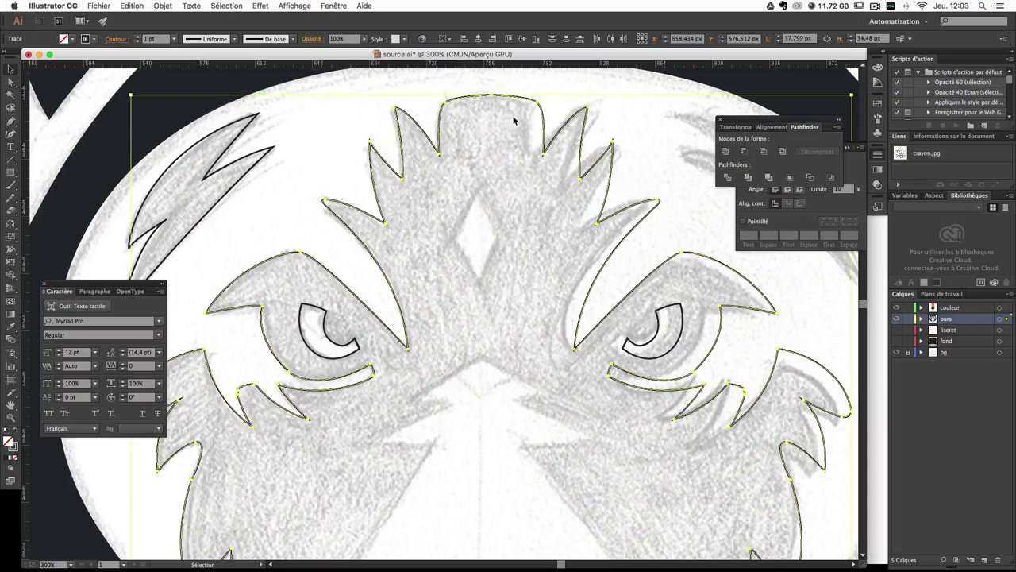
pyautogui.click(254, 205)
pyautogui.click(354, 315)
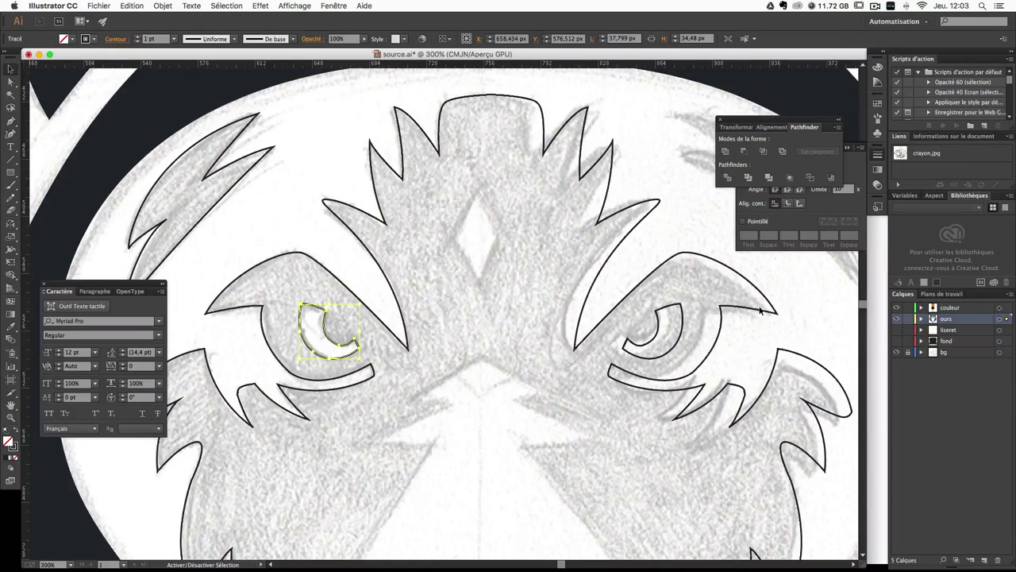
pyautogui.keyDown('shift'); pyautogui.click(673, 310); pyautogui.keyUp('shift')
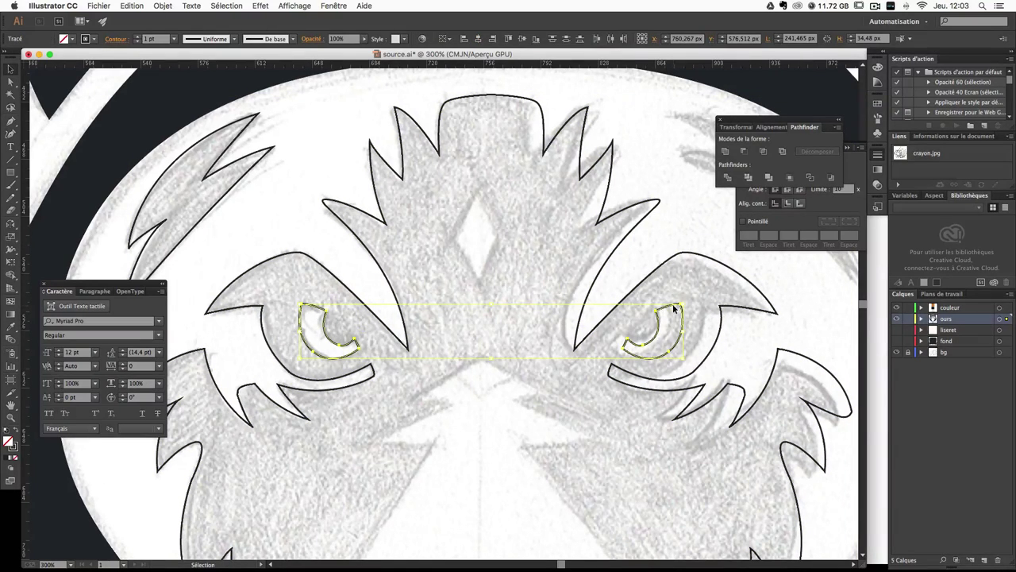
pyautogui.moveTo(673, 309); pyautogui.dragTo(677, 199)
pyautogui.moveTo(670, 89); pyautogui.dragTo(672, 91)
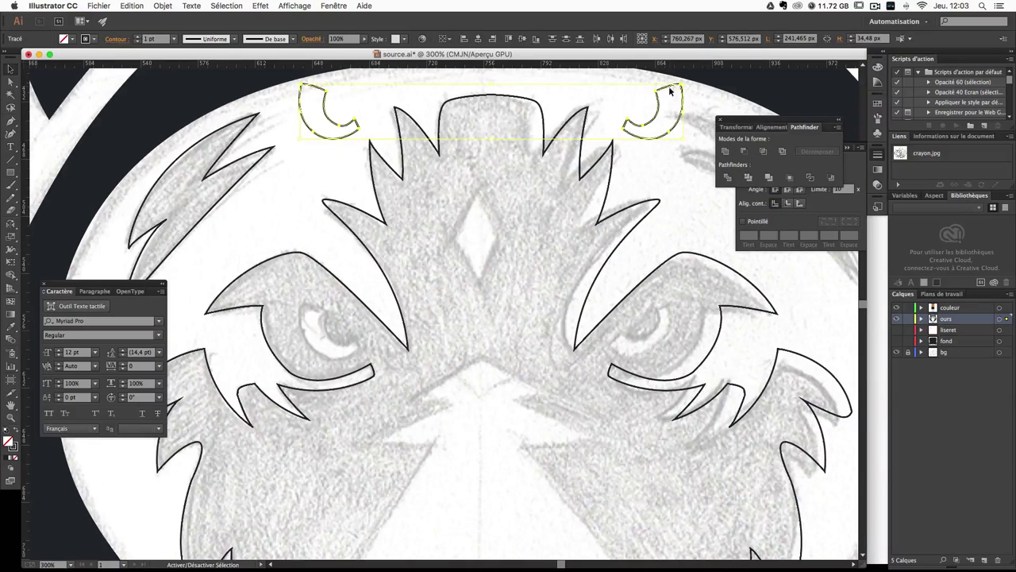
pyautogui.click(486, 93)
# Step: Select the head outline, then drag both crescents back down over the sketched eyes
pyautogui.moveTo(502, 115); pyautogui.dragTo(489, 145)
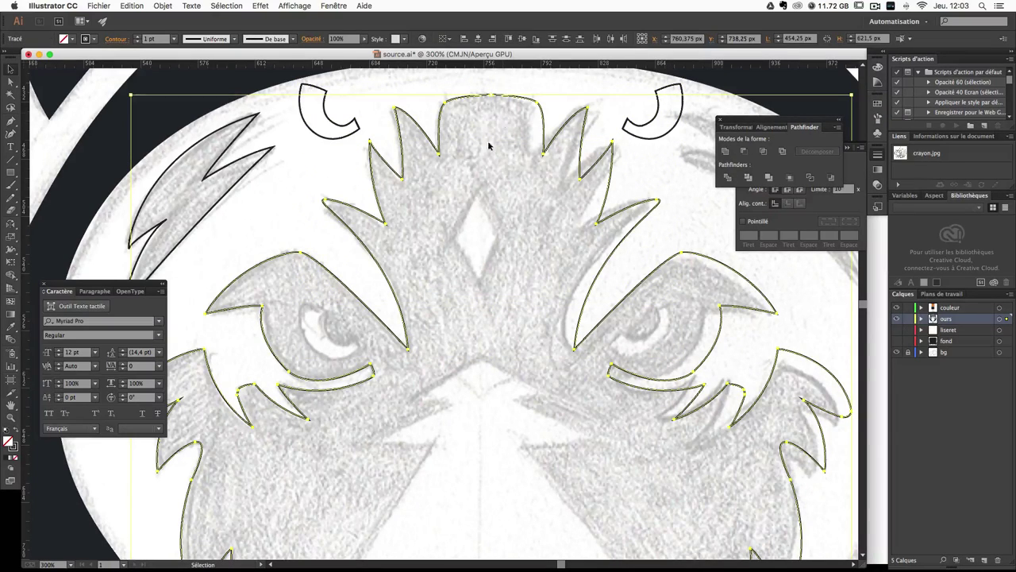
pyautogui.click(725, 151)
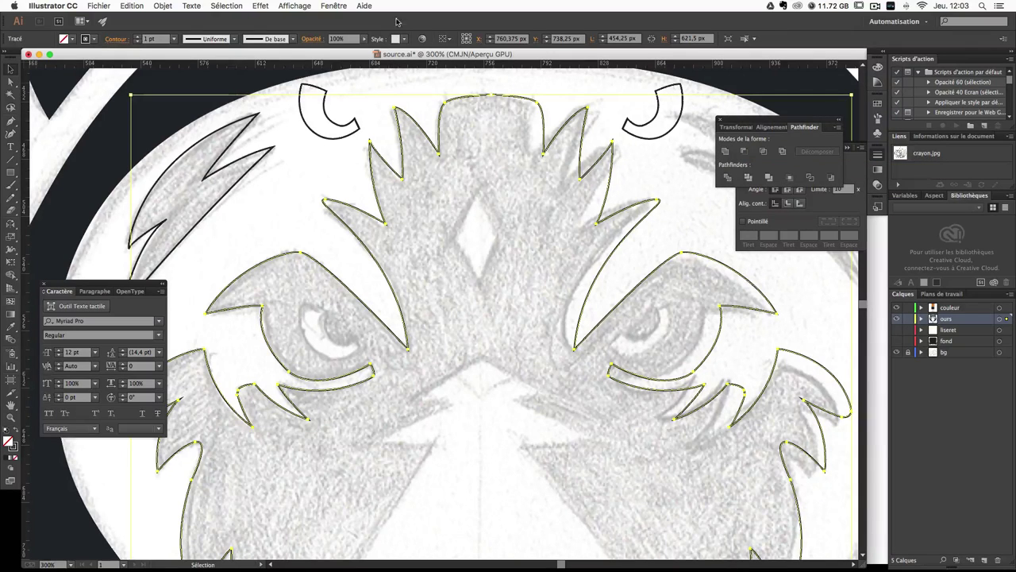
pyautogui.click(349, 163)
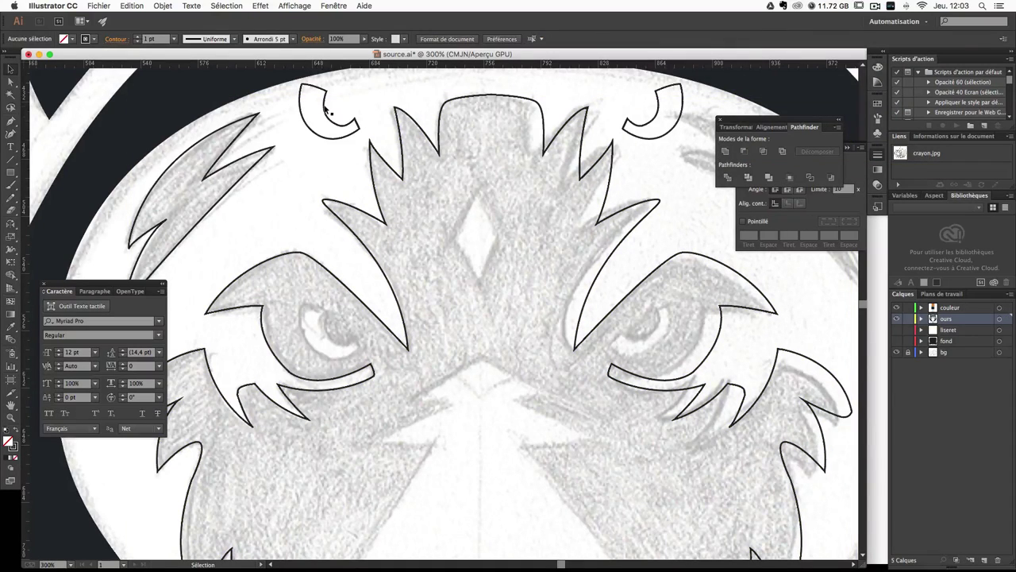
pyautogui.click(325, 109)
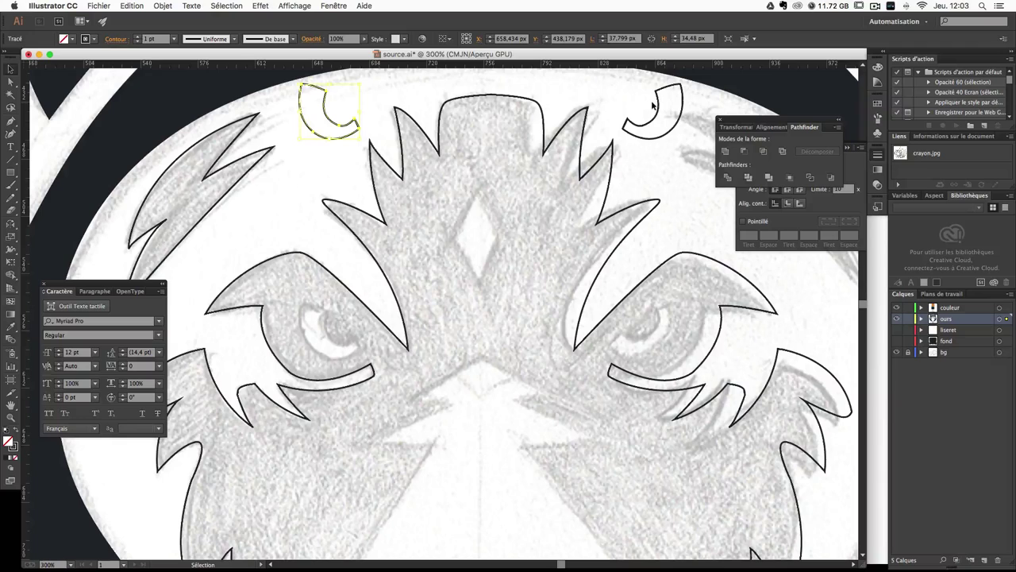
pyautogui.click(570, 97)
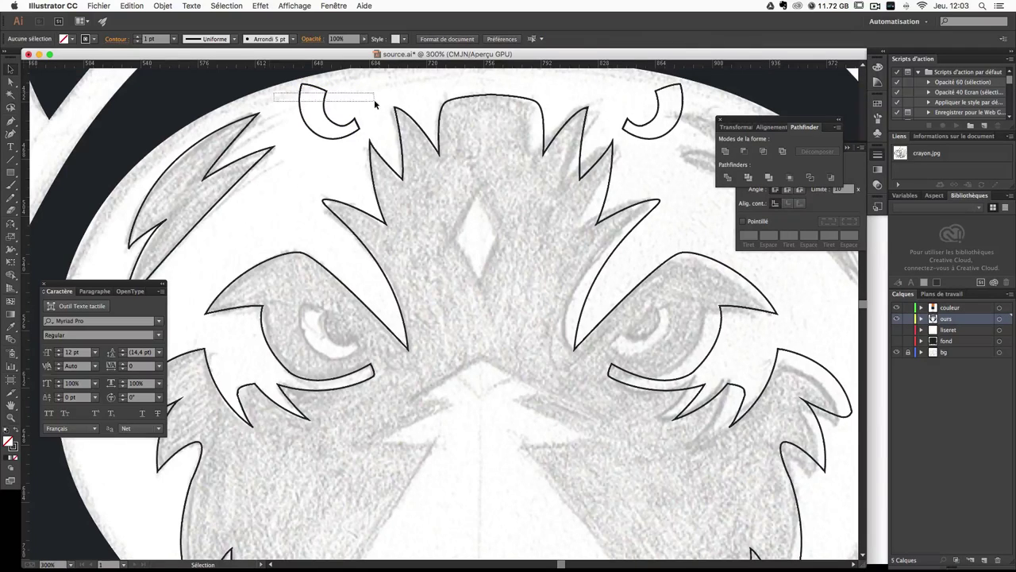
pyautogui.moveTo(275, 92); pyautogui.dragTo(375, 110)
pyautogui.keyDown('shift'); pyautogui.click(665, 105); pyautogui.keyUp('shift')
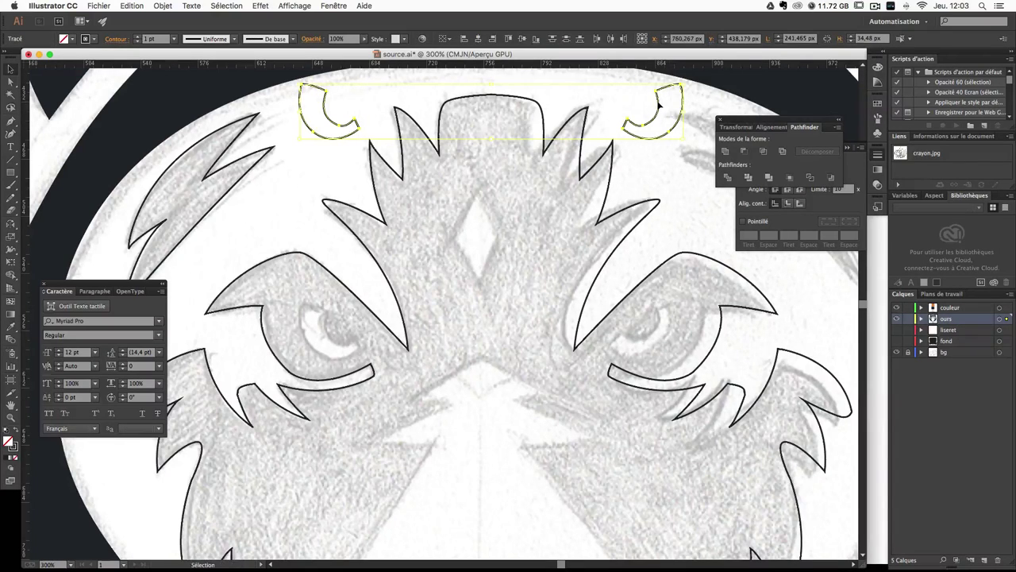
pyautogui.moveTo(658, 94); pyautogui.dragTo(669, 199)
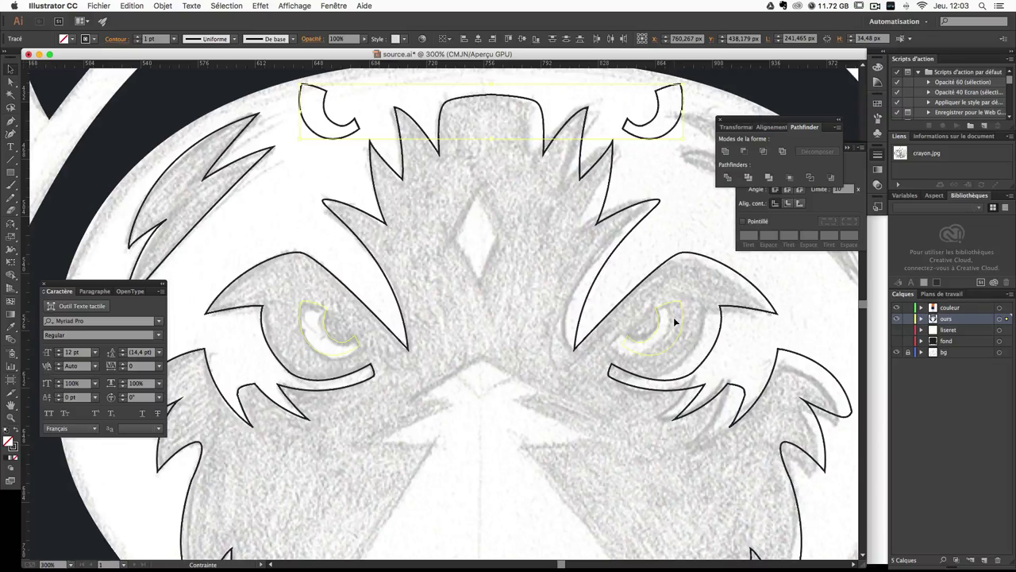
pyautogui.moveTo(674, 320); pyautogui.dragTo(673, 321)
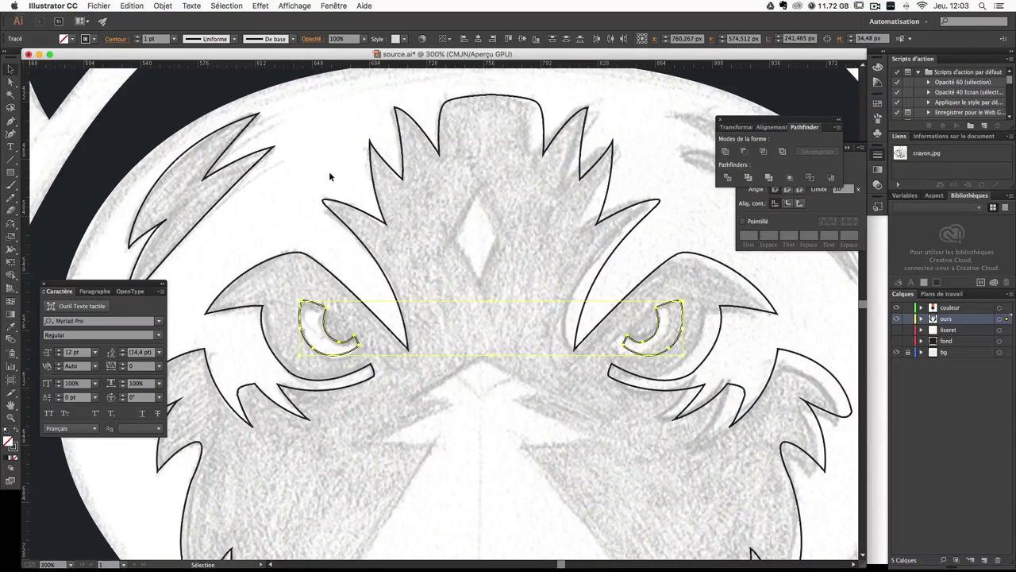
# Step: Fill the eye crescents red and give the head outline a solid dark fill
pyautogui.doubleClick(8, 441)
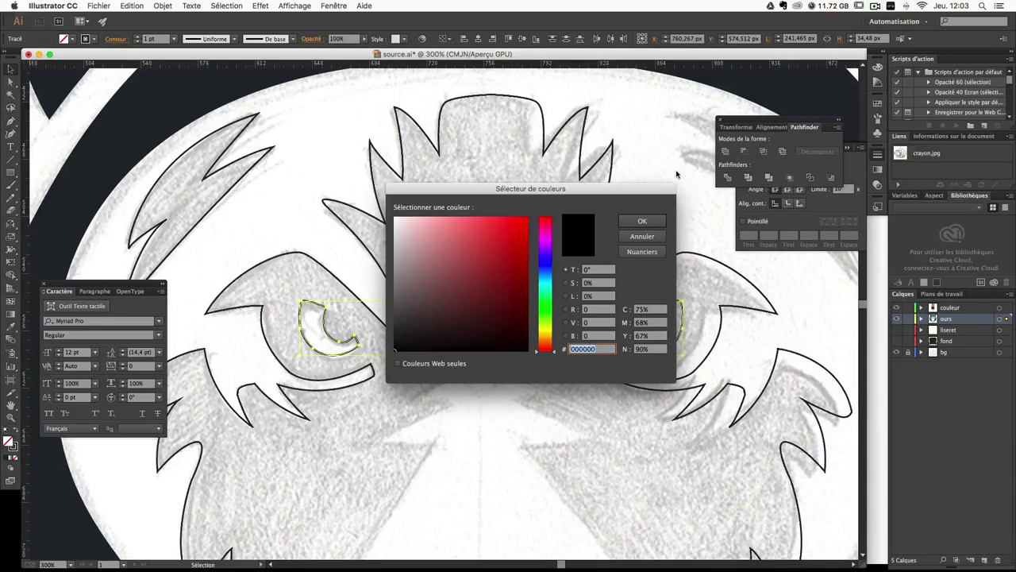
pyautogui.click(508, 231)
pyautogui.press('Return')
pyautogui.click(337, 151)
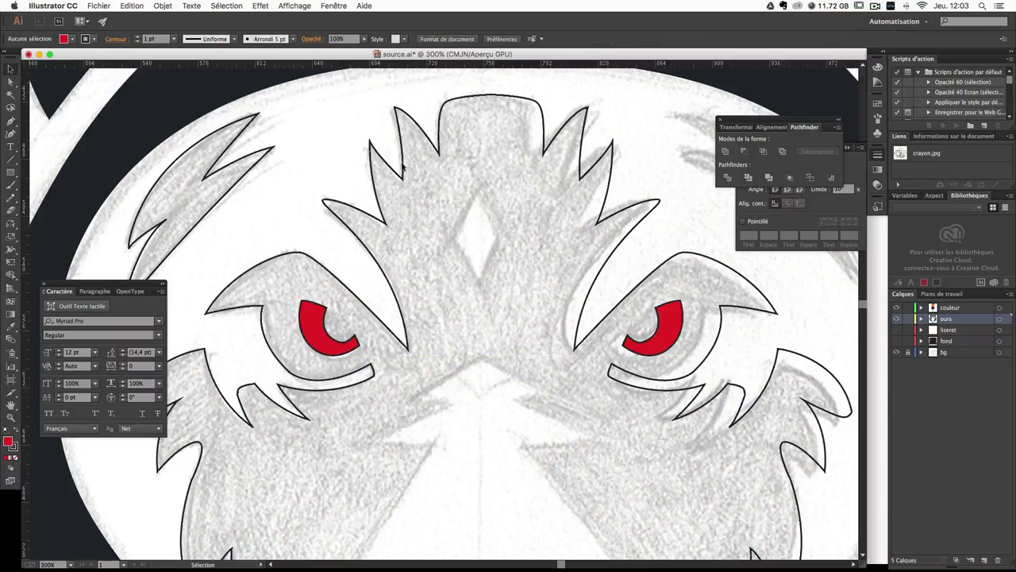
pyautogui.click(475, 94)
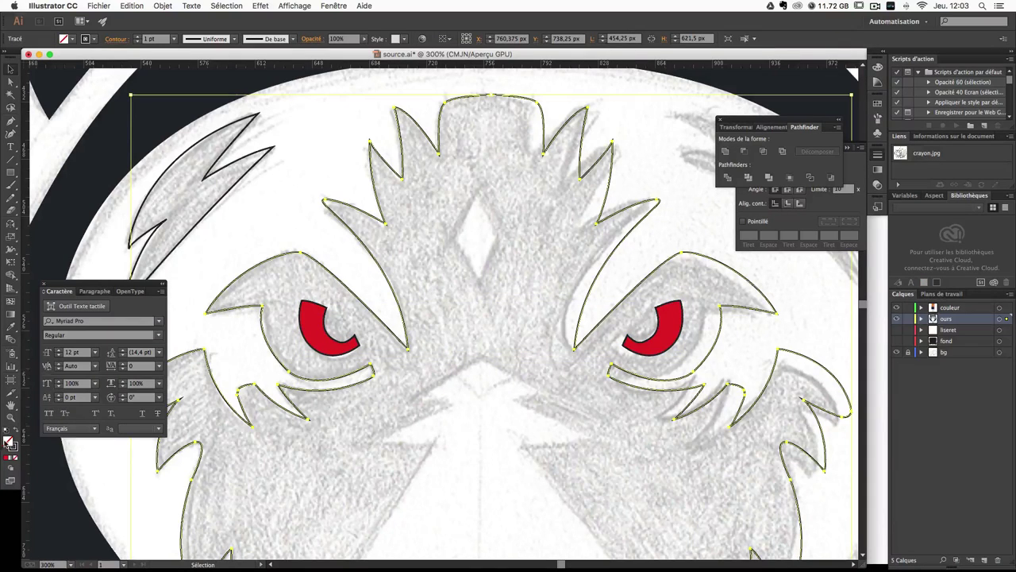
pyautogui.click(17, 431)
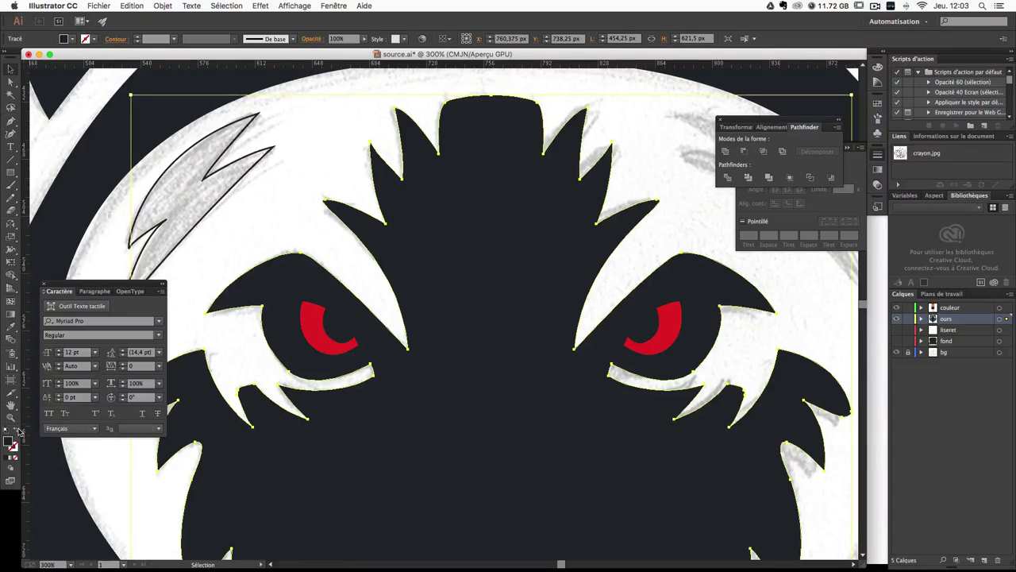
pyautogui.click(329, 169)
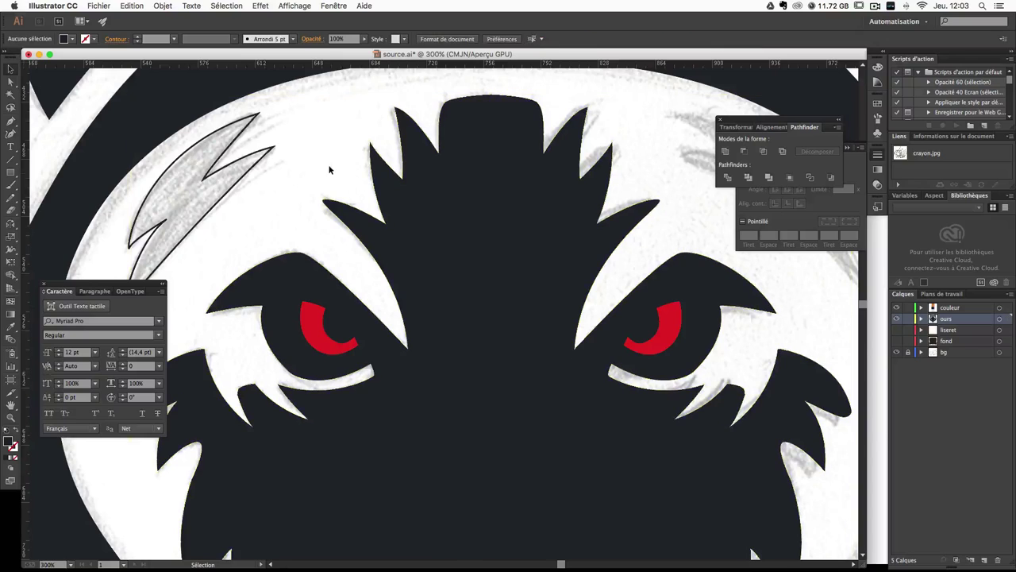
# Step: Select both red eyes and the head, then punch the eyes out with Pathfinder Minus Front
pyautogui.click(659, 322)
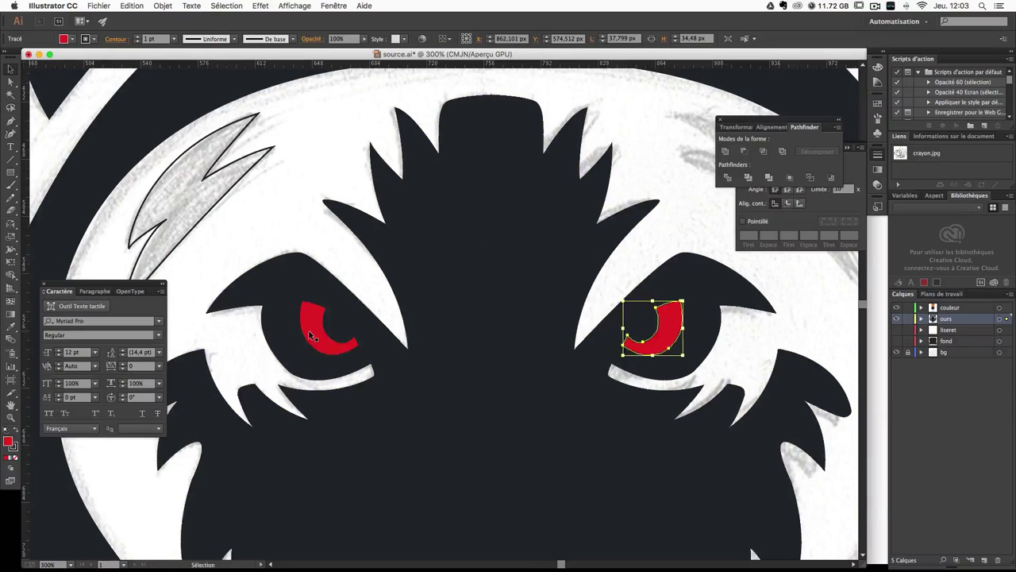
pyautogui.click(347, 348)
pyautogui.click(672, 326)
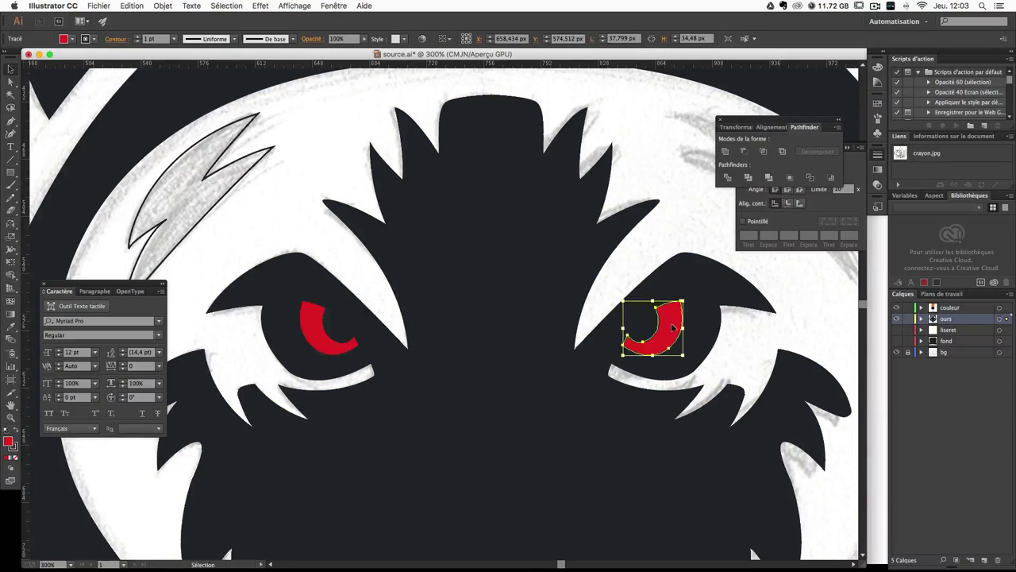
pyautogui.click(312, 342)
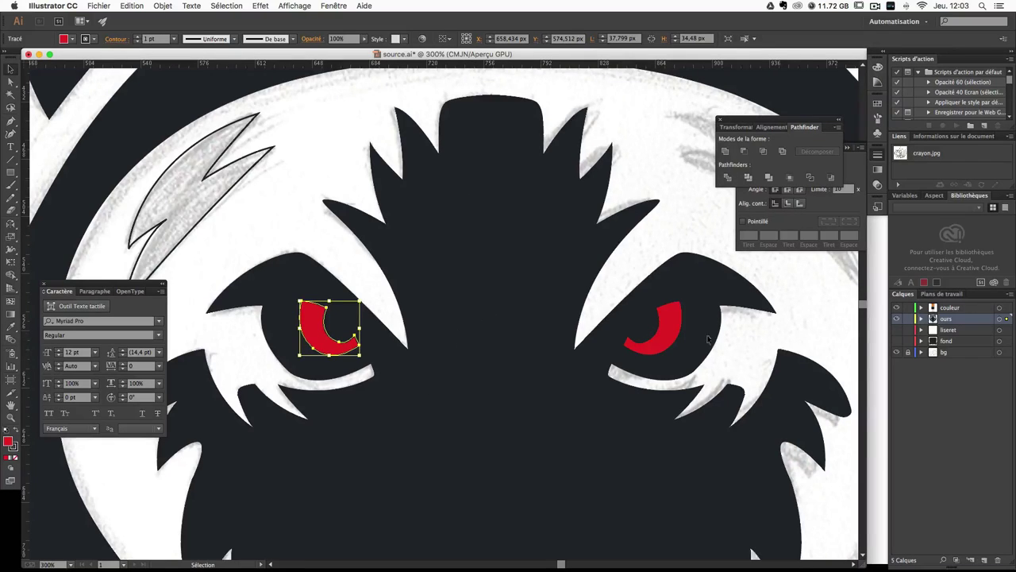
pyautogui.keyDown('shift'); pyautogui.click(671, 334); pyautogui.keyUp('shift')
pyautogui.keyDown('shift'); pyautogui.click(626, 320); pyautogui.keyUp('shift')
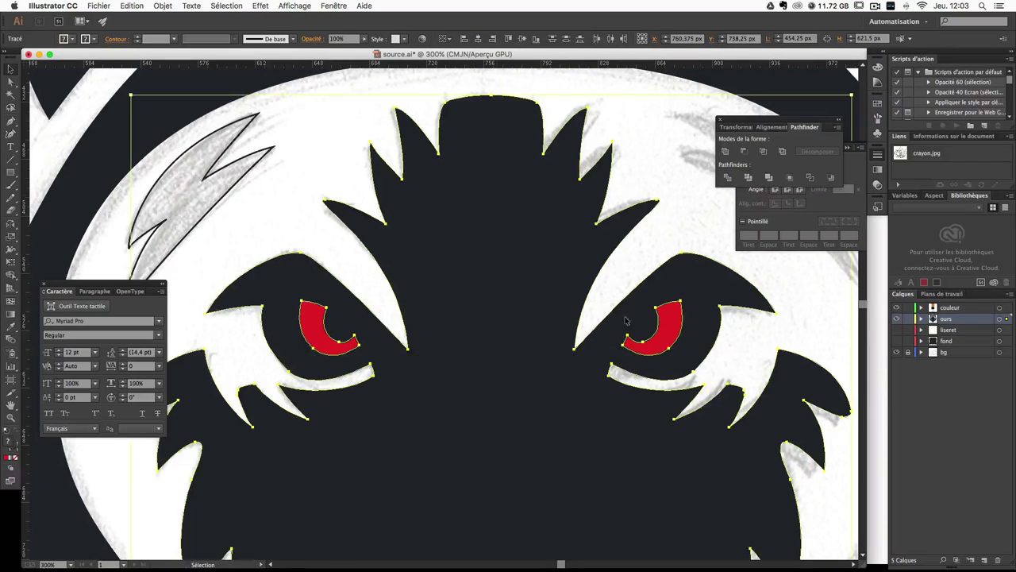
pyautogui.click(729, 180)
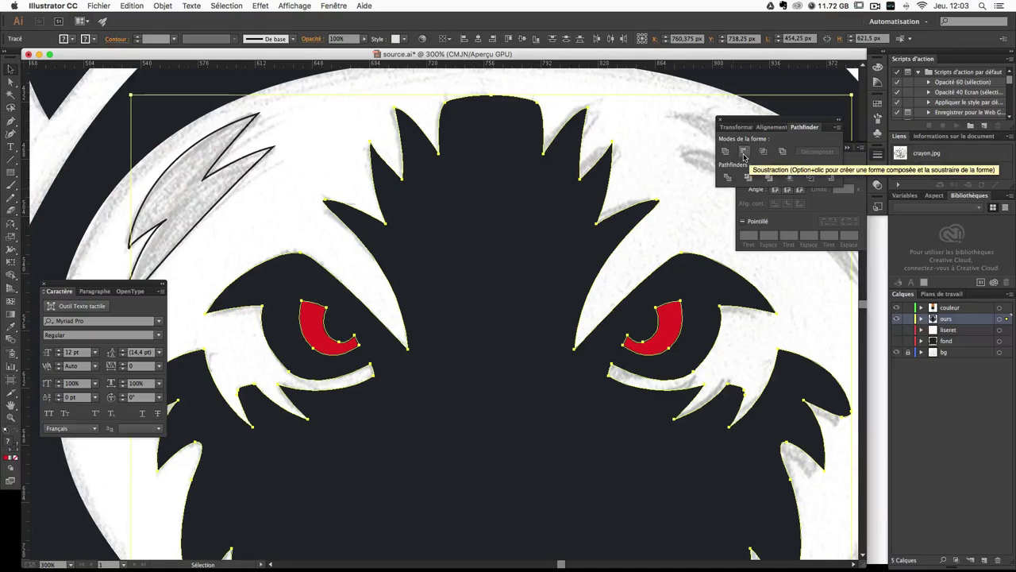
pyautogui.click(744, 152)
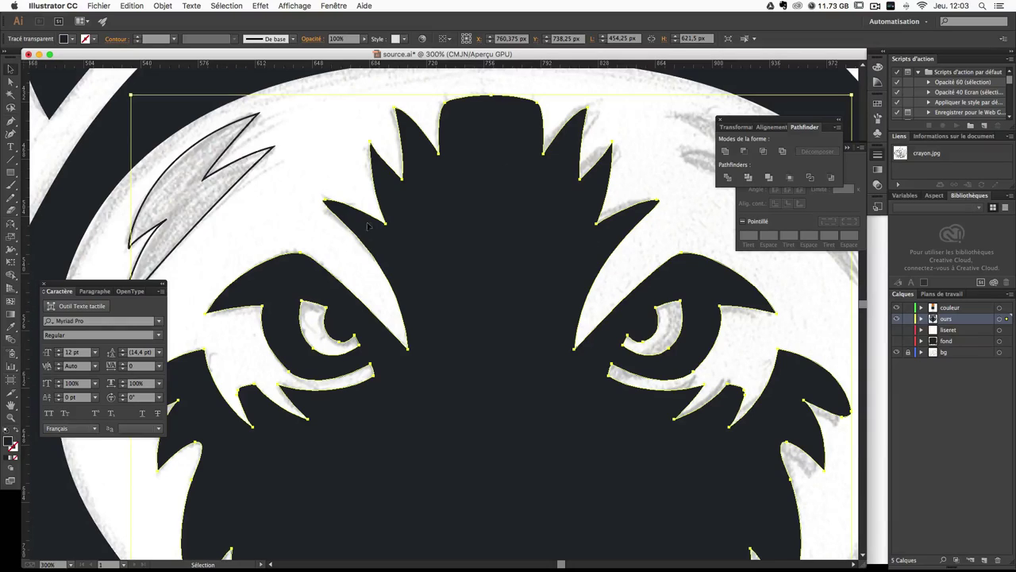
pyautogui.click(310, 171)
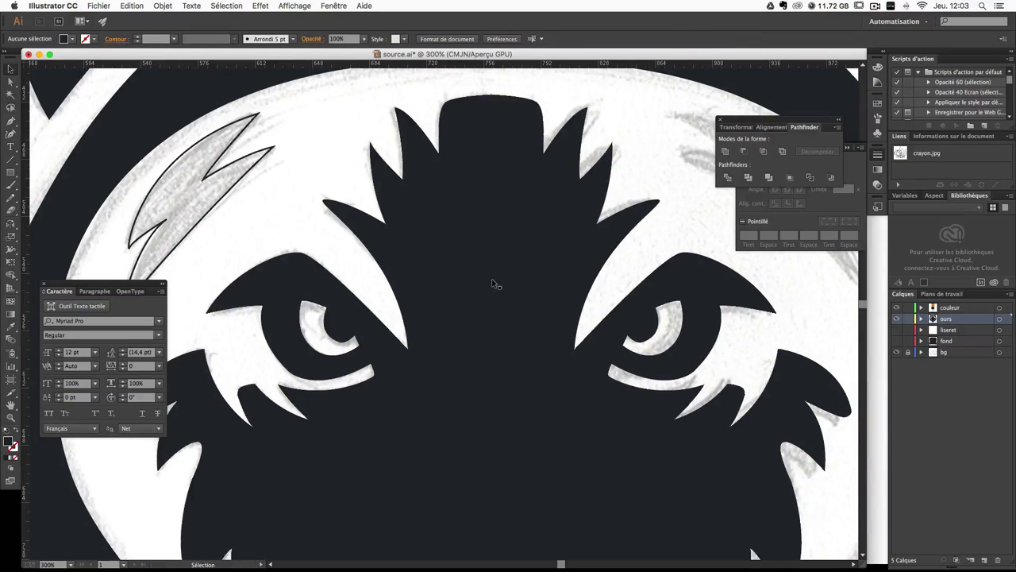
# Step: Undo an accidental head move and turn the head back into a dark outline
pyautogui.moveTo(492, 283); pyautogui.dragTo(504, 279)
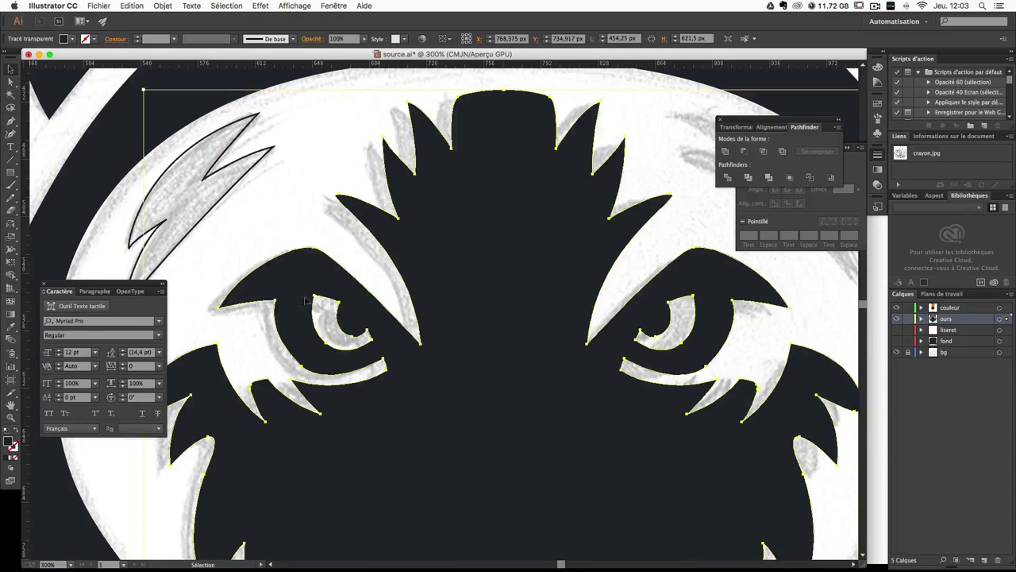
pyautogui.hotkey('ctrl', 'z')
pyautogui.click(369, 171)
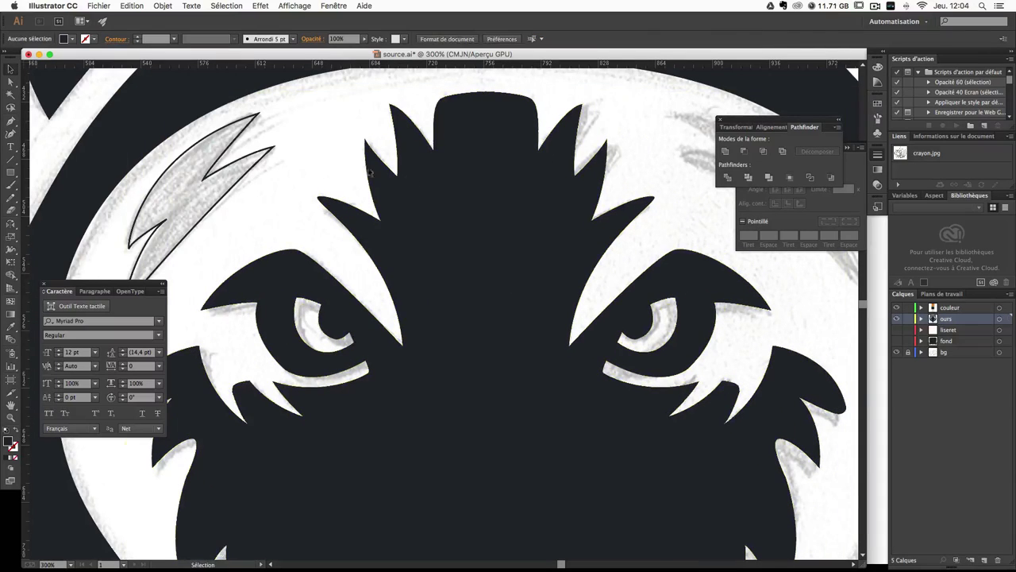
pyautogui.click(397, 330)
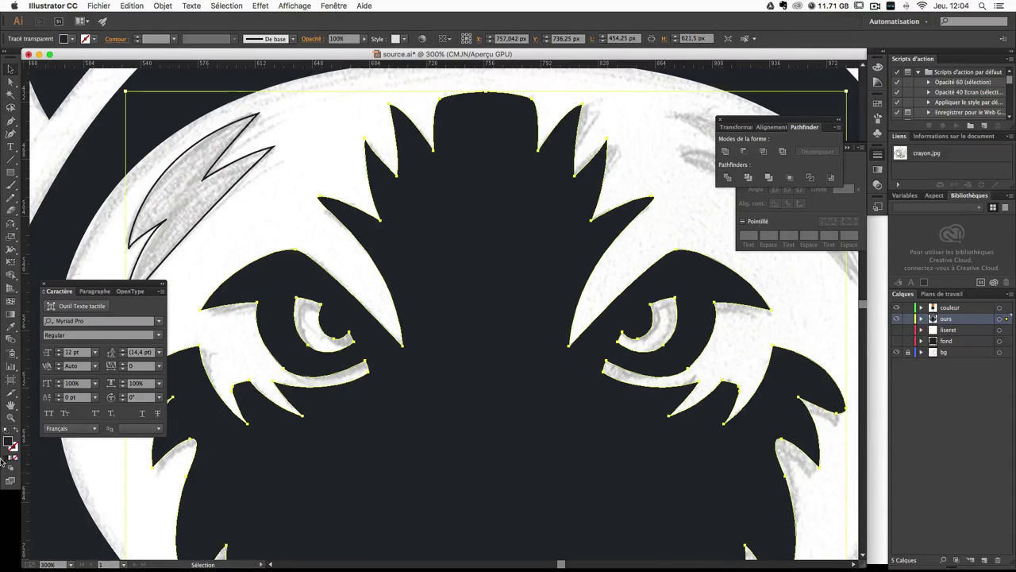
pyautogui.click(14, 433)
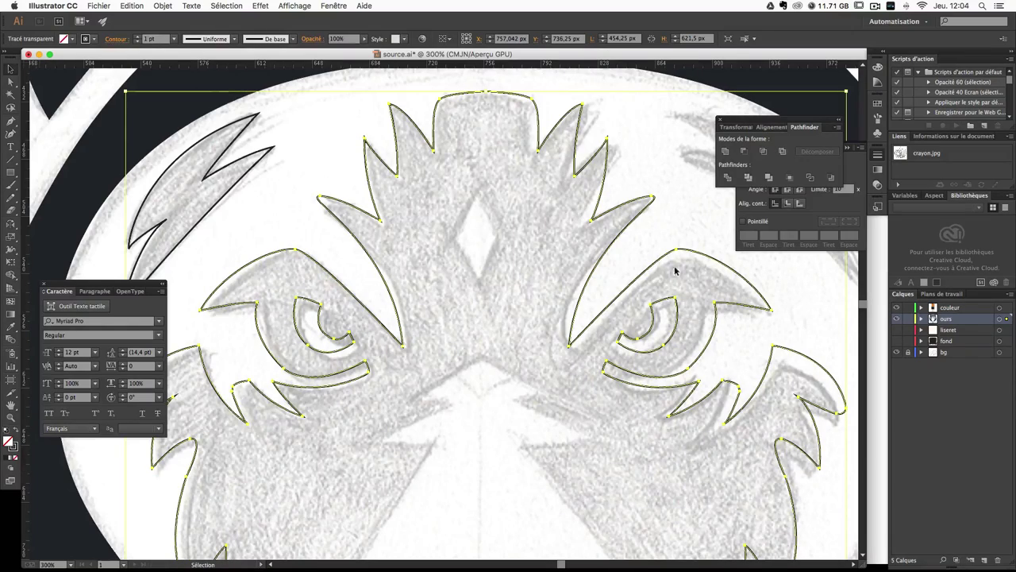
# Step: Trace the left muzzle half with a zigzag from the brow down to the nose pad bottom
pyautogui.click(671, 233)
pyautogui.scroll(-5, 571, 334)
pyautogui.scroll(-2, 544, 247)
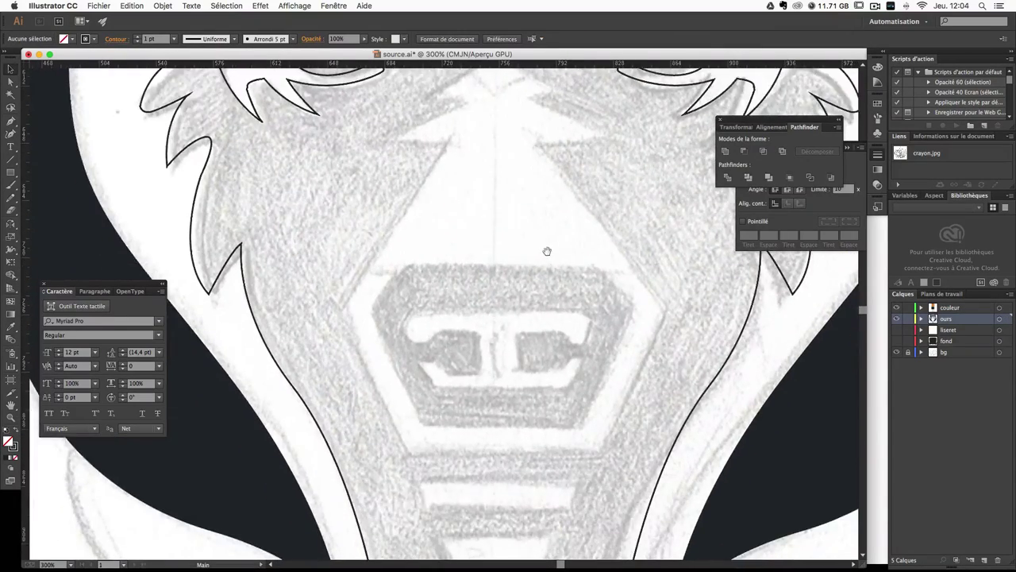
pyautogui.moveTo(547, 251); pyautogui.dragTo(526, 367)
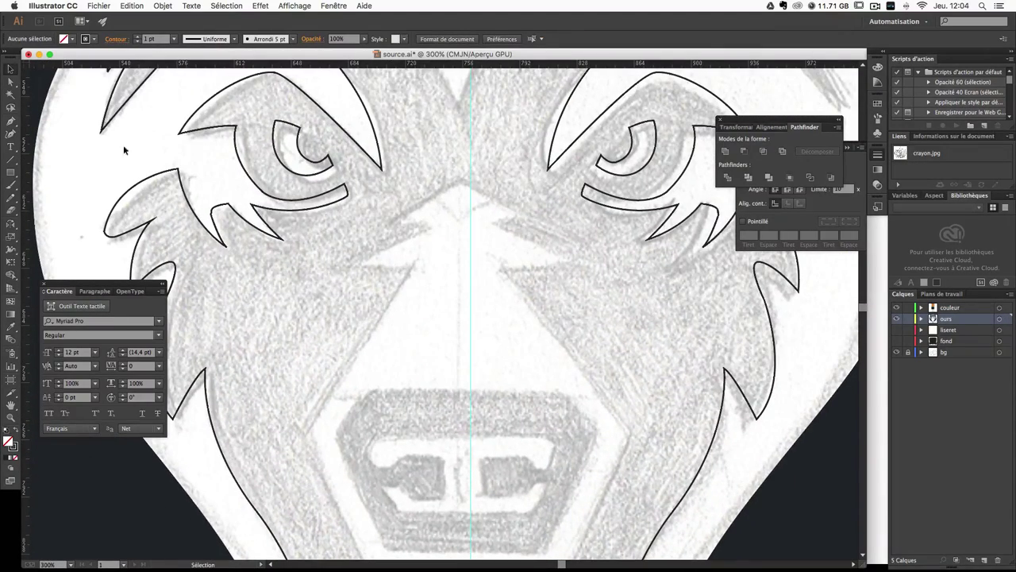
pyautogui.click(10, 121)
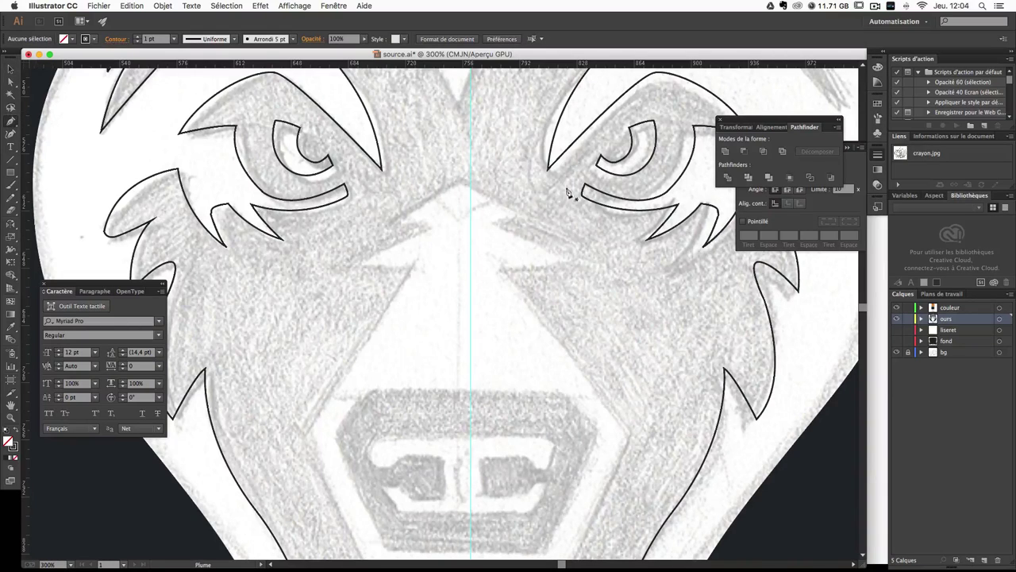
pyautogui.click(469, 182)
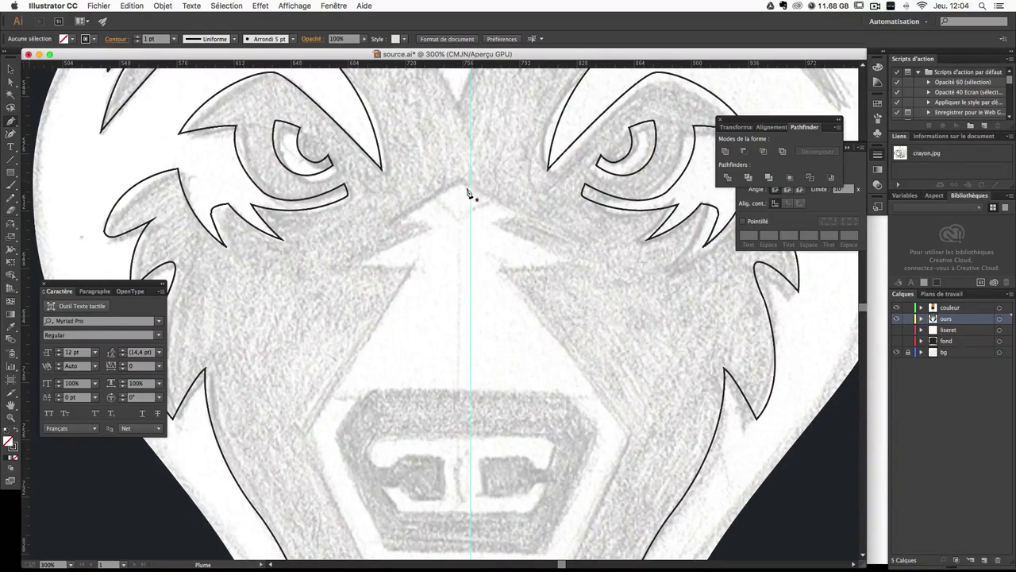
pyautogui.click(387, 225)
pyautogui.click(433, 225)
pyautogui.click(359, 266)
pyautogui.click(412, 266)
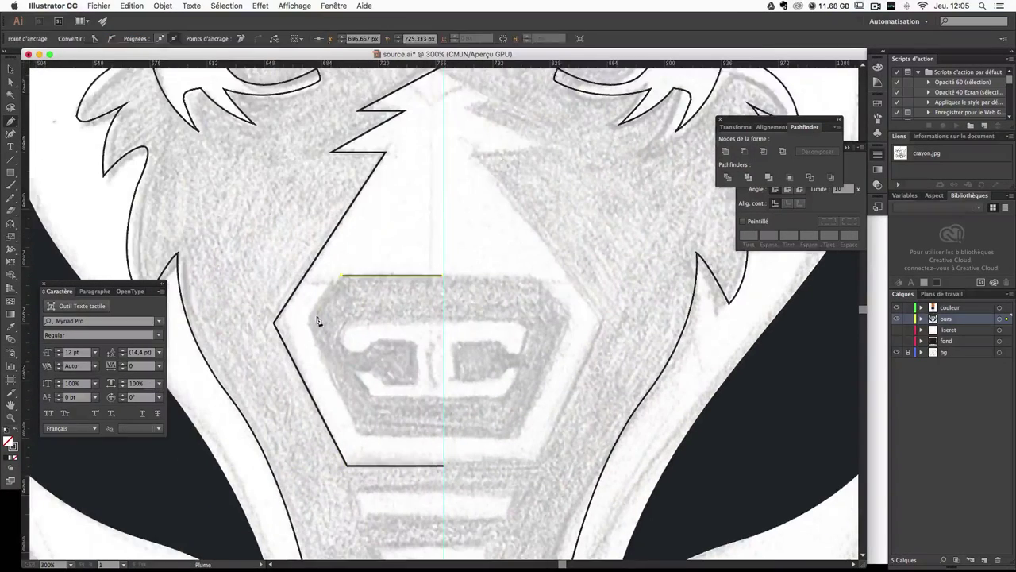
pyautogui.click(309, 321)
pyautogui.click(362, 433)
# Step: Trace the left inner mouth outline and the C-shaped mouth piece down to the bottom line
pyautogui.click(442, 432)
pyautogui.click(442, 321)
pyautogui.click(350, 322)
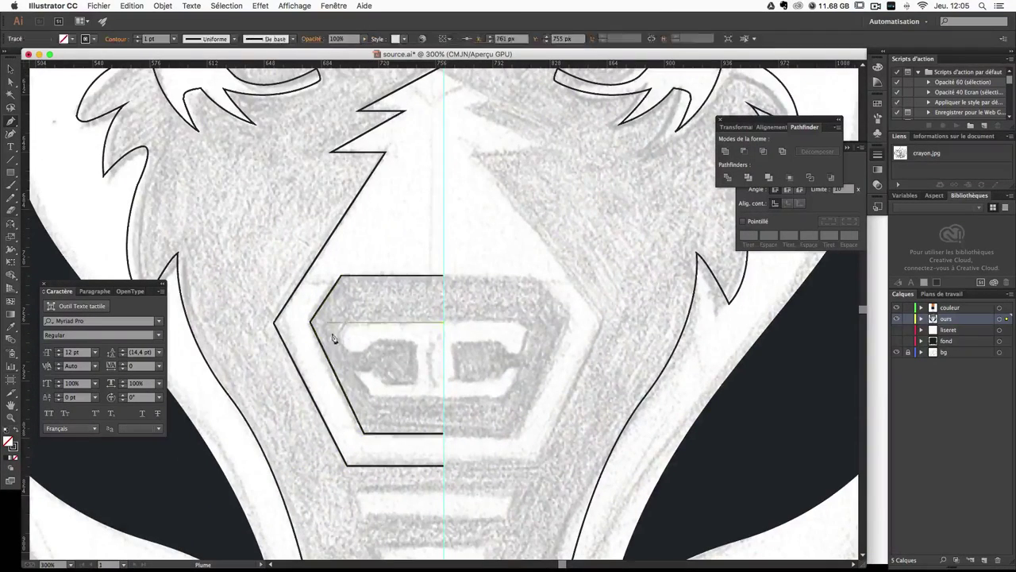
pyautogui.click(339, 334)
pyautogui.click(349, 351)
pyautogui.click(369, 351)
pyautogui.click(417, 339)
pyautogui.click(417, 383)
pyautogui.click(354, 370)
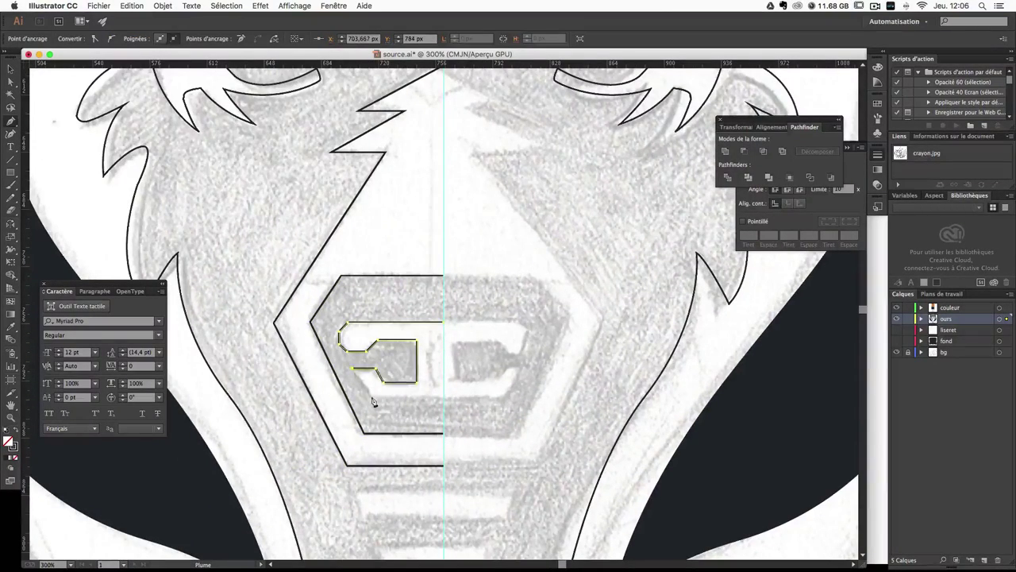
pyautogui.click(366, 395)
pyautogui.click(442, 395)
# Step: Alt-drag a copy of the left muzzle half and flip it horizontally with Reflect
pyautogui.scroll(-2, 450, 444)
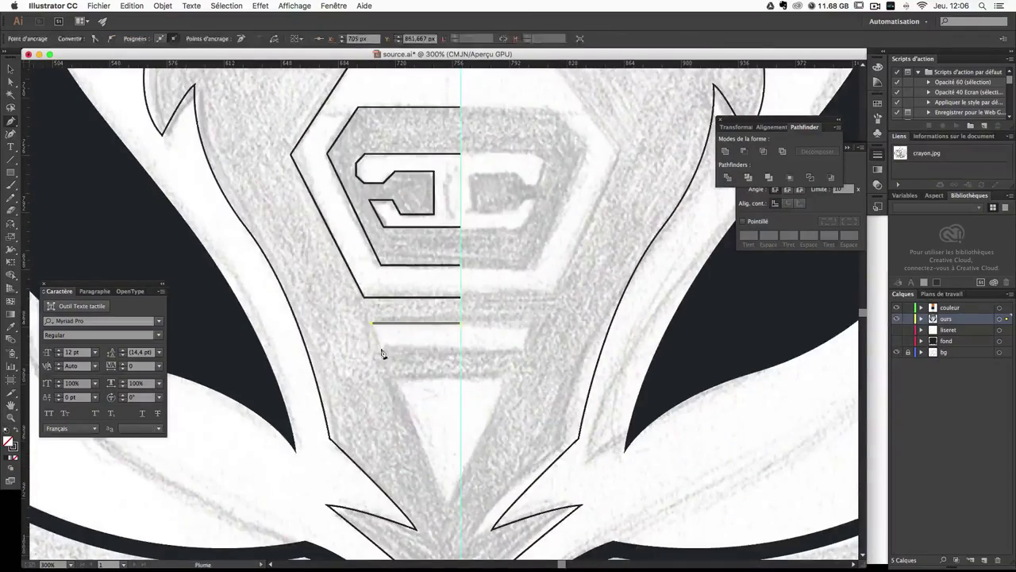
pyautogui.scroll(6, 439, 404)
pyautogui.moveTo(439, 403); pyautogui.dragTo(448, 419)
pyautogui.click(395, 308)
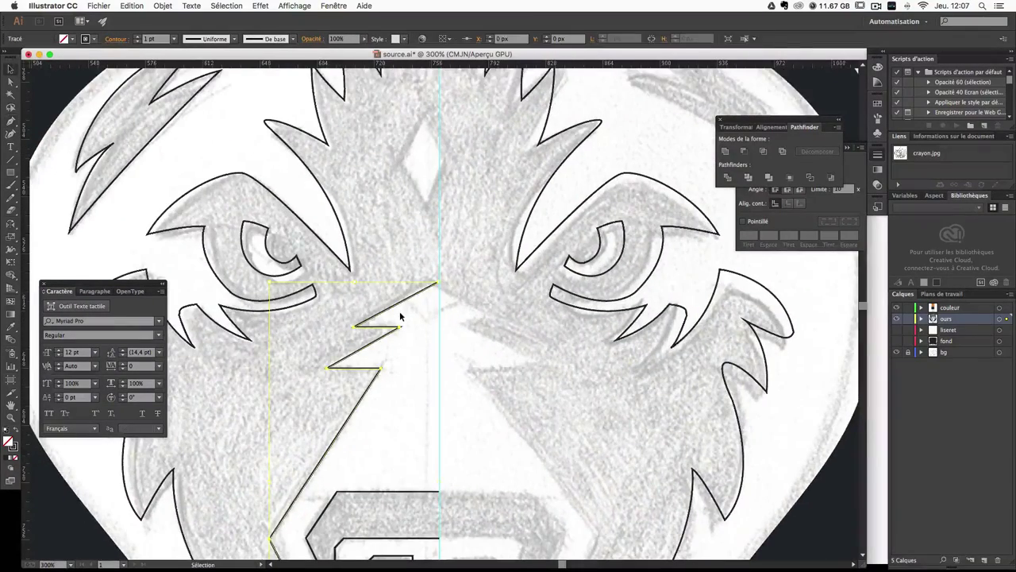
pyautogui.moveTo(399, 308); pyautogui.dragTo(462, 309)
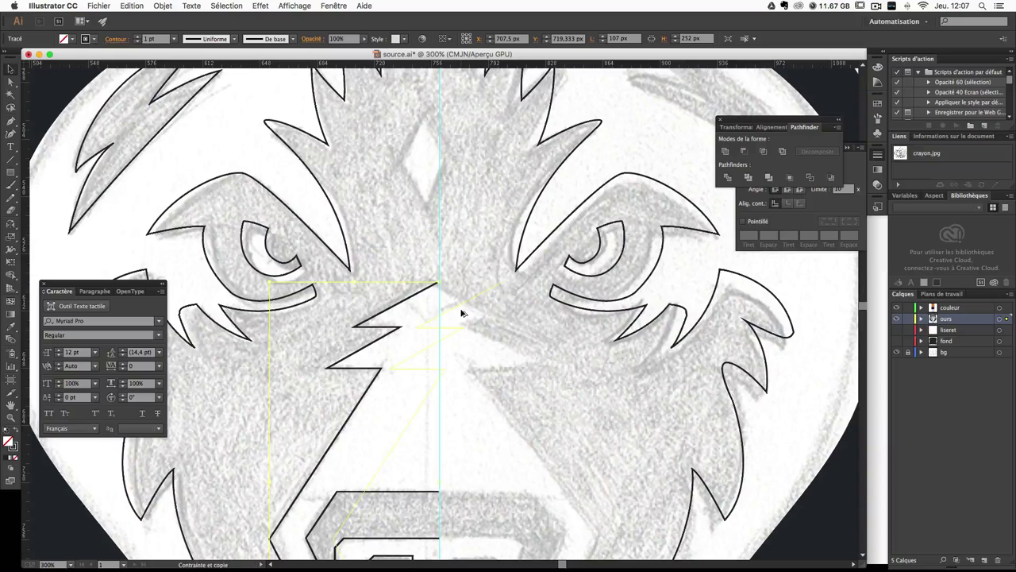
pyautogui.click(11, 223)
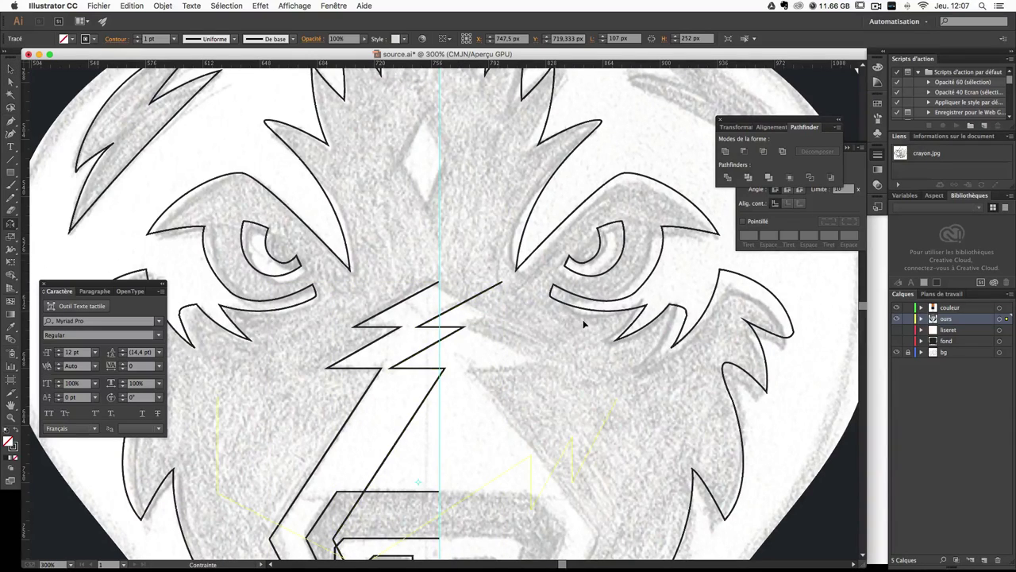
pyautogui.moveTo(454, 258); pyautogui.dragTo(340, 217)
# Step: Drag the reflected muzzle copy right of the centre guide and zoom in to check the peak join
pyautogui.click(9, 69)
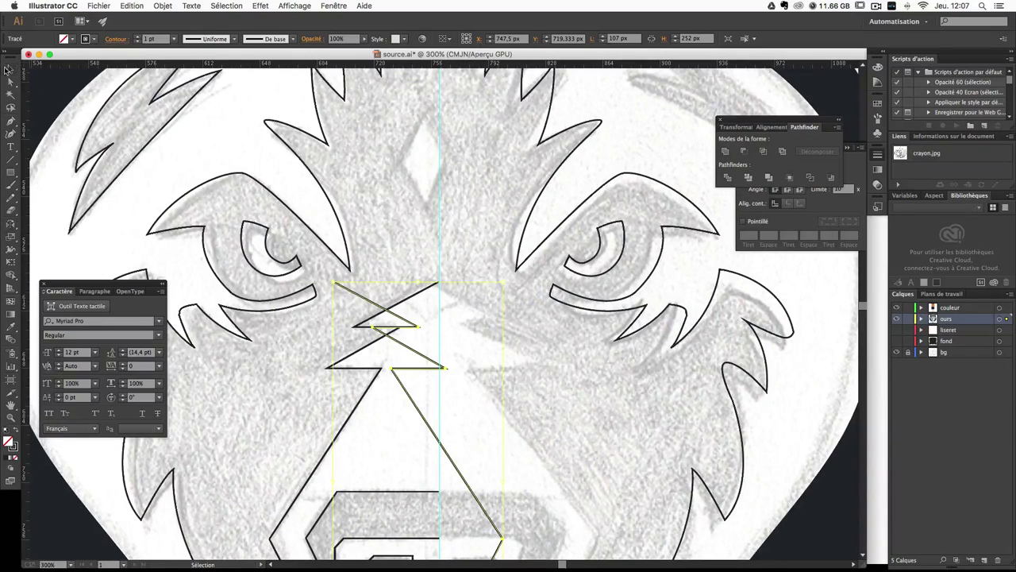
pyautogui.click(310, 406)
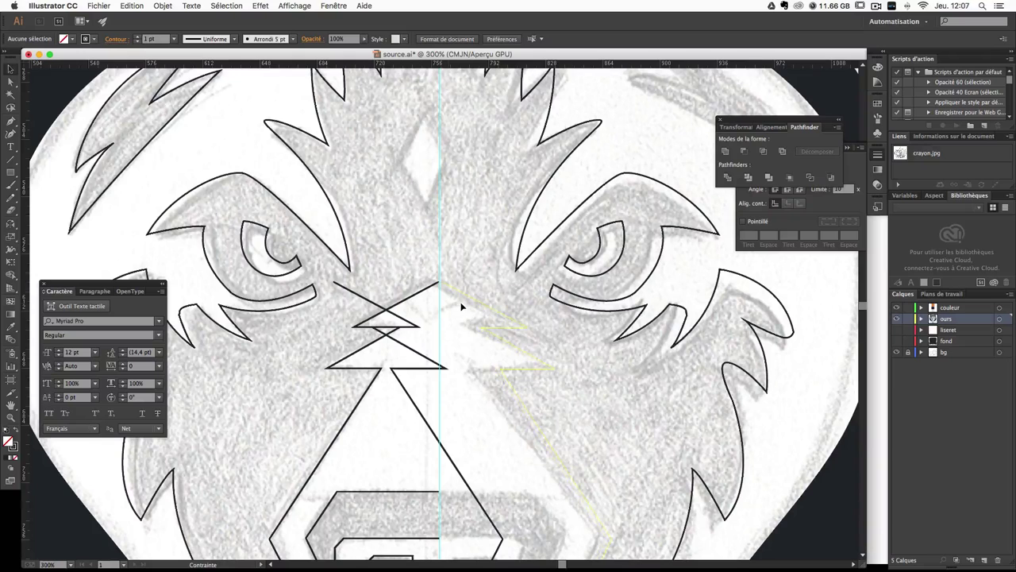
pyautogui.moveTo(458, 308); pyautogui.dragTo(457, 308)
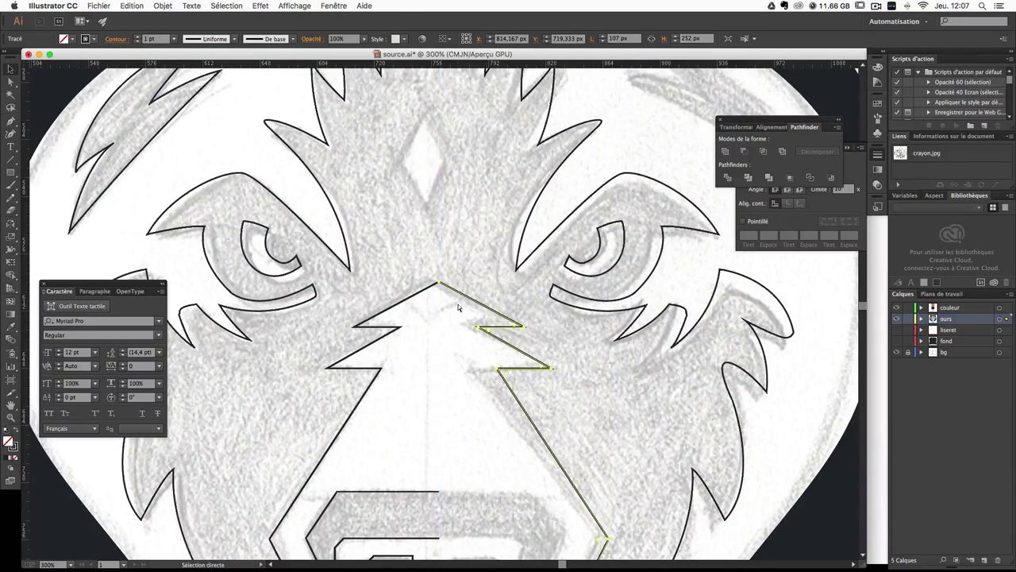
pyautogui.hotkey('ctrl', '+')
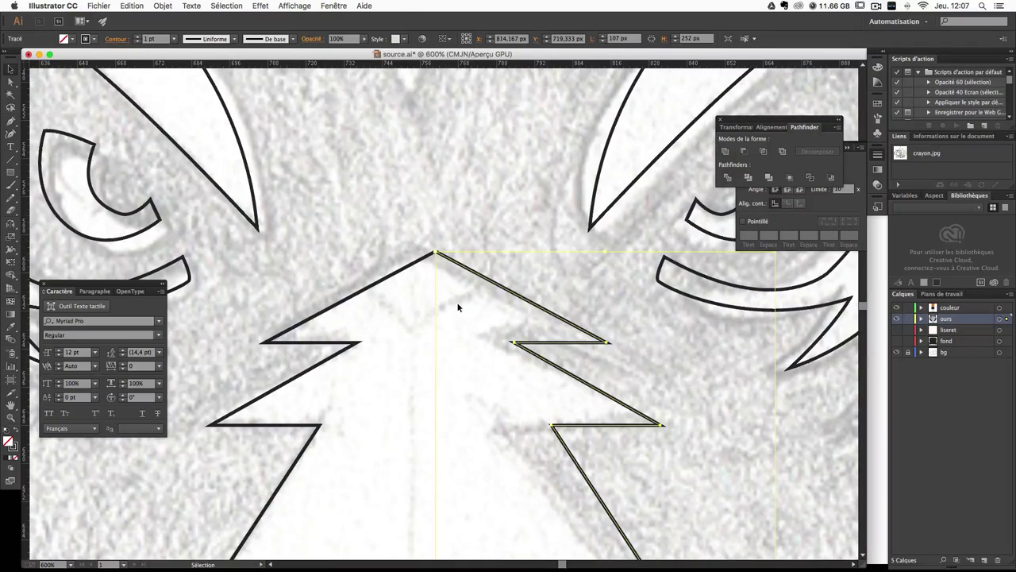
pyautogui.click(466, 198)
pyautogui.hotkey('ctrl', '+')
pyautogui.hotkey('ctrl', '+')
pyautogui.hotkey('ctrl', '+')
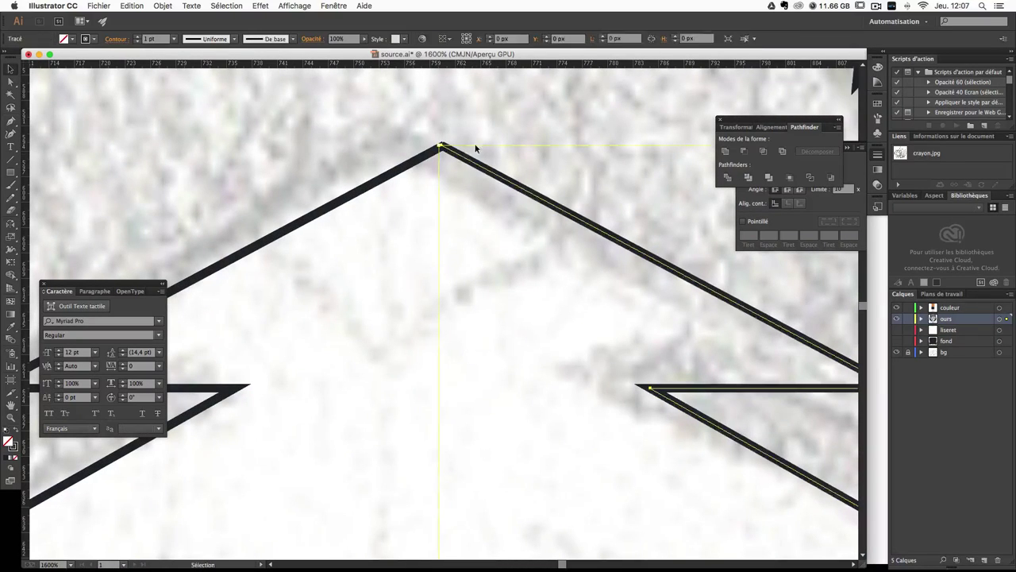
pyautogui.hotkey('ctrl', '-')
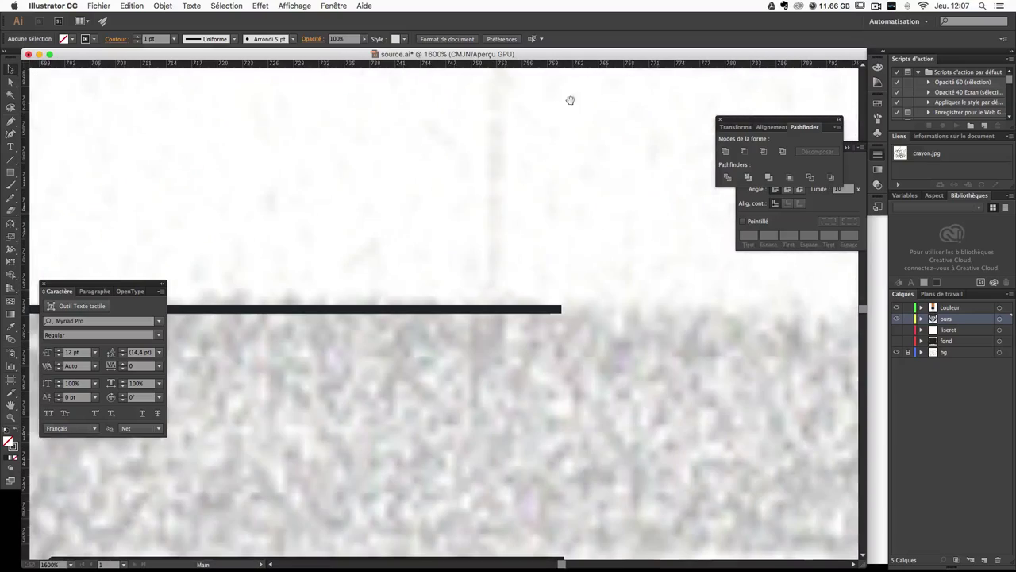
pyautogui.hotkey('ctrl', '-')
pyautogui.hotkey('ctrl', '-')
pyautogui.hotkey('ctrl', '-')
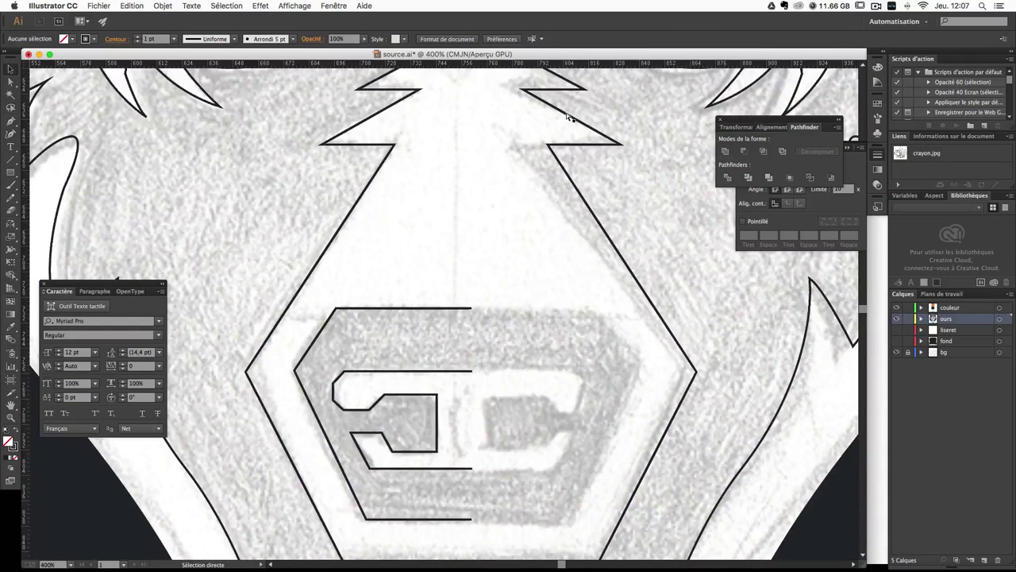
# Step: Paste a copy of the inner hexagon's left half and mirror it with the Reflect dialog
pyautogui.moveTo(566, 212); pyautogui.dragTo(565, 282)
pyautogui.click(445, 83)
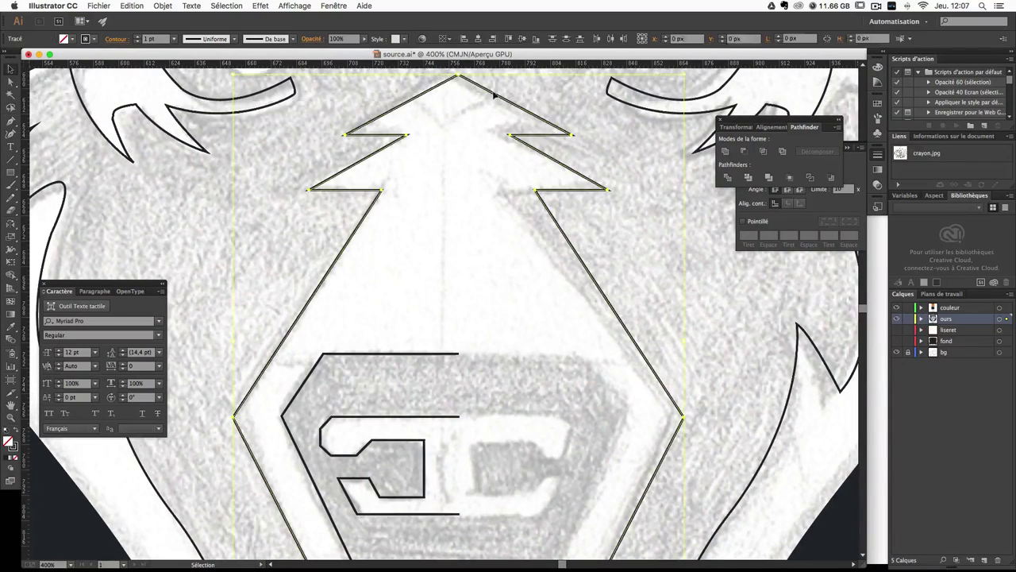
pyautogui.click(648, 235)
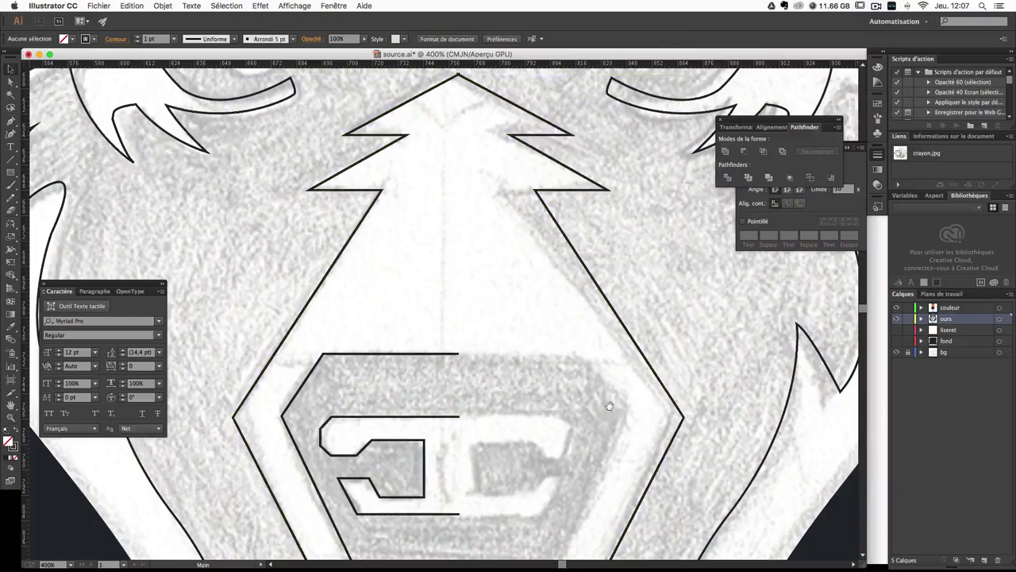
pyautogui.moveTo(608, 405)
pyautogui.mouseDown()
pyautogui.moveTo(605, 367)
pyautogui.moveTo(601, 416)
pyautogui.mouseUp()
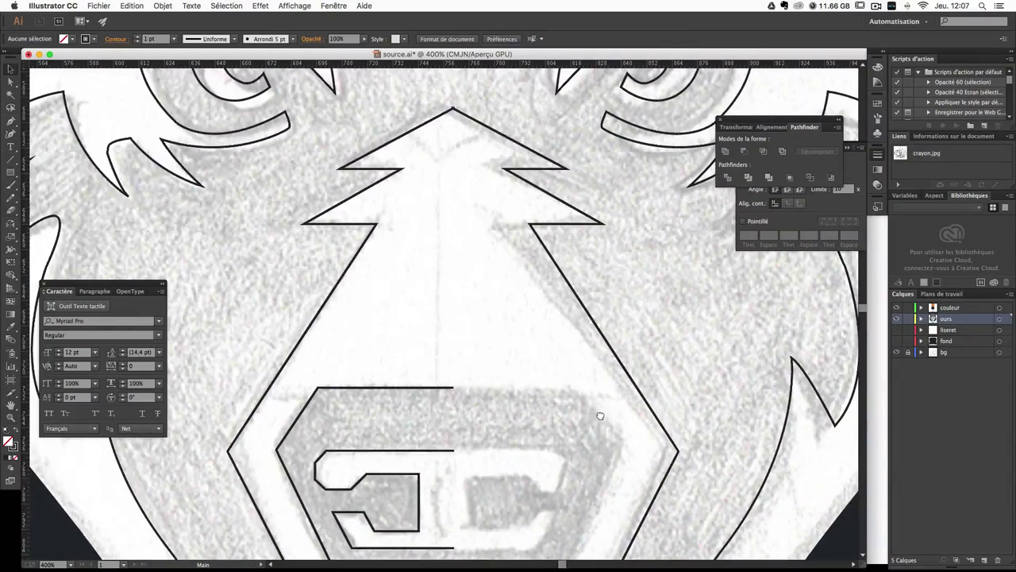
pyautogui.press('super+plus')
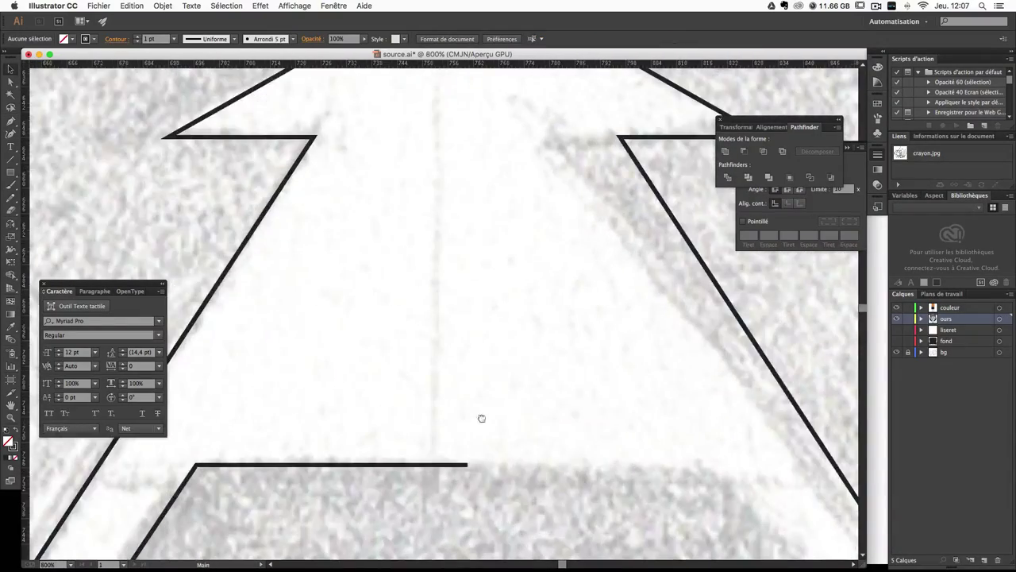
pyautogui.scroll(-5, 481, 418)
pyautogui.scroll(-3, 500, 103)
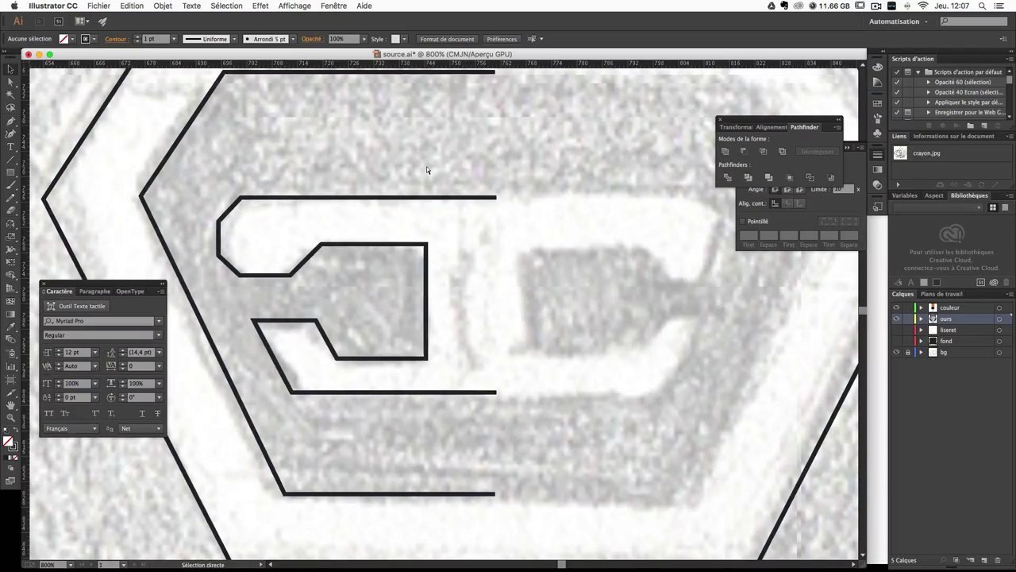
pyautogui.press('super+minus')
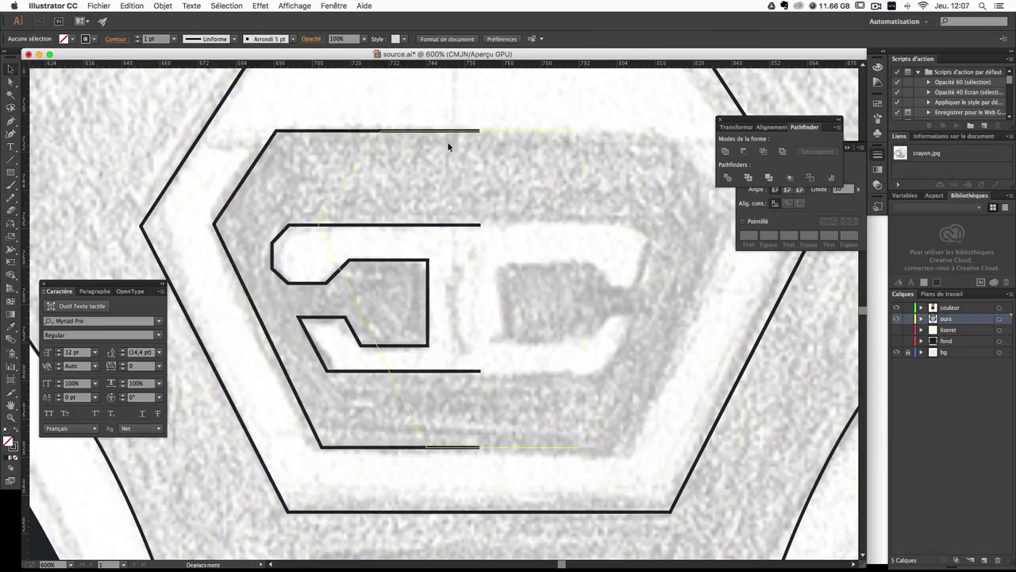
pyautogui.press('super+v')
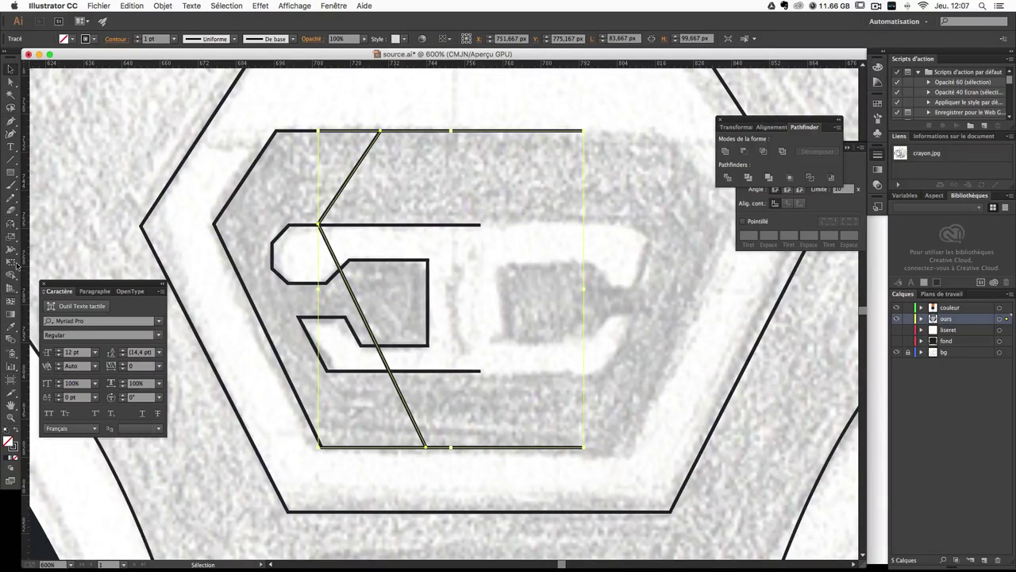
pyautogui.doubleClick(14, 227)
pyautogui.press('Return')
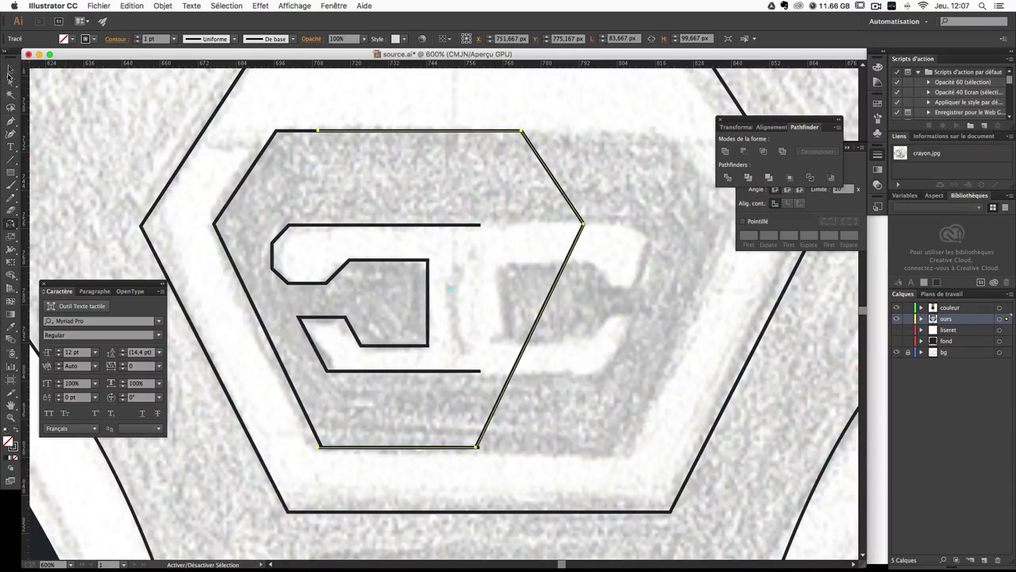
# Step: Move the mirrored hexagon half over to the right side
pyautogui.click(10, 70)
pyautogui.click(545, 146)
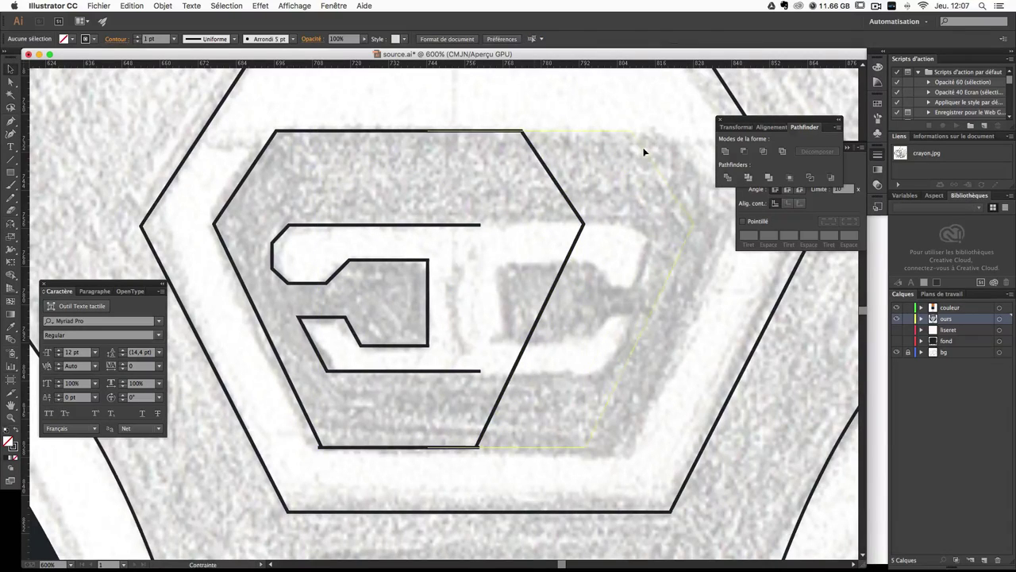
pyautogui.moveTo(537, 154); pyautogui.dragTo(670, 153)
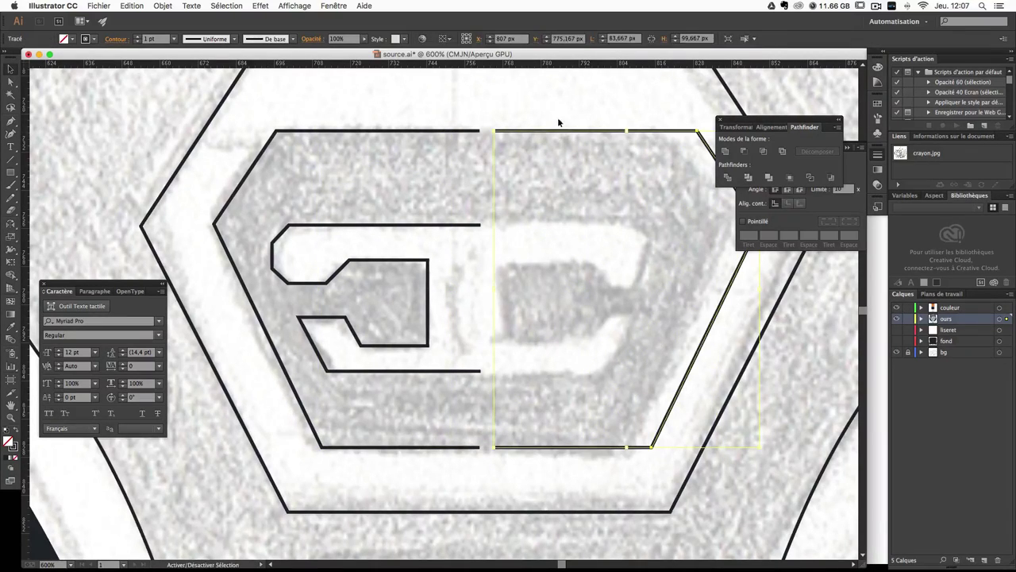
pyautogui.moveTo(537, 133); pyautogui.dragTo(485, 135)
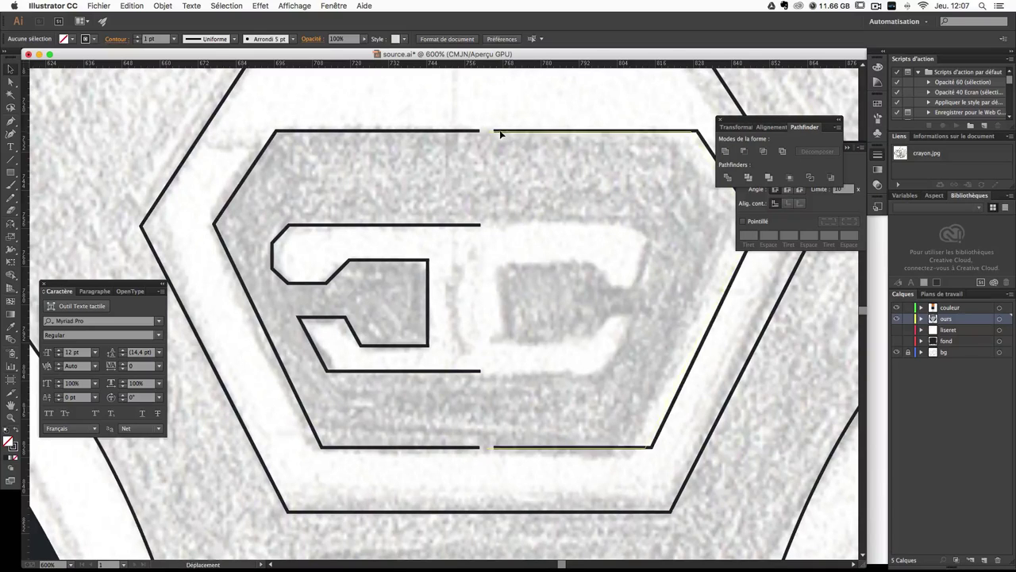
# Step: At high zoom, drag the right top-edge segment until its end meets the left one
pyautogui.hotkey('ctrl', '+')
pyautogui.hotkey('ctrl', '+')
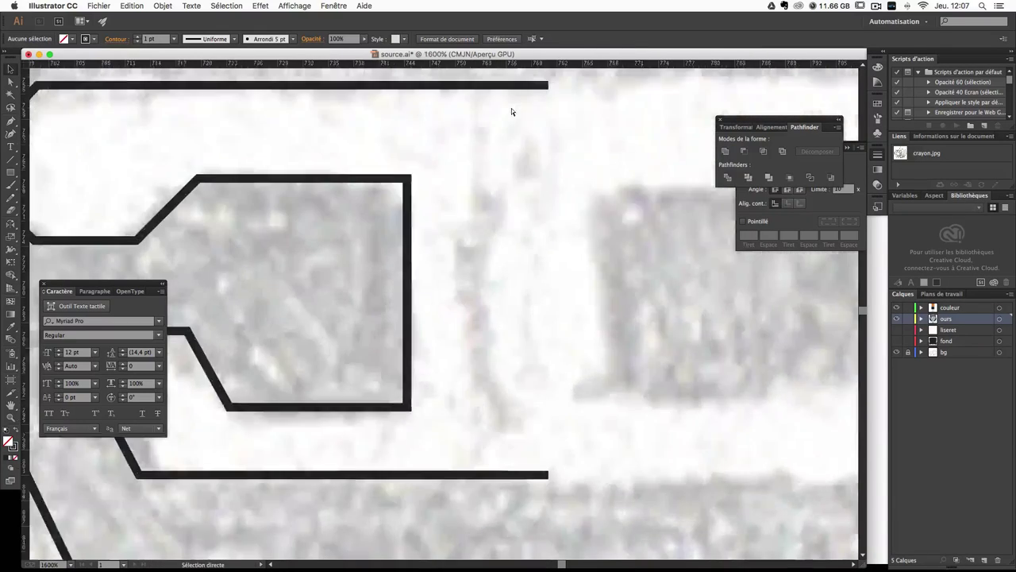
pyautogui.hotkey('ctrl', '+')
pyautogui.hotkey('ctrl', '+')
pyautogui.moveTo(492, 494); pyautogui.dragTo(523, 278)
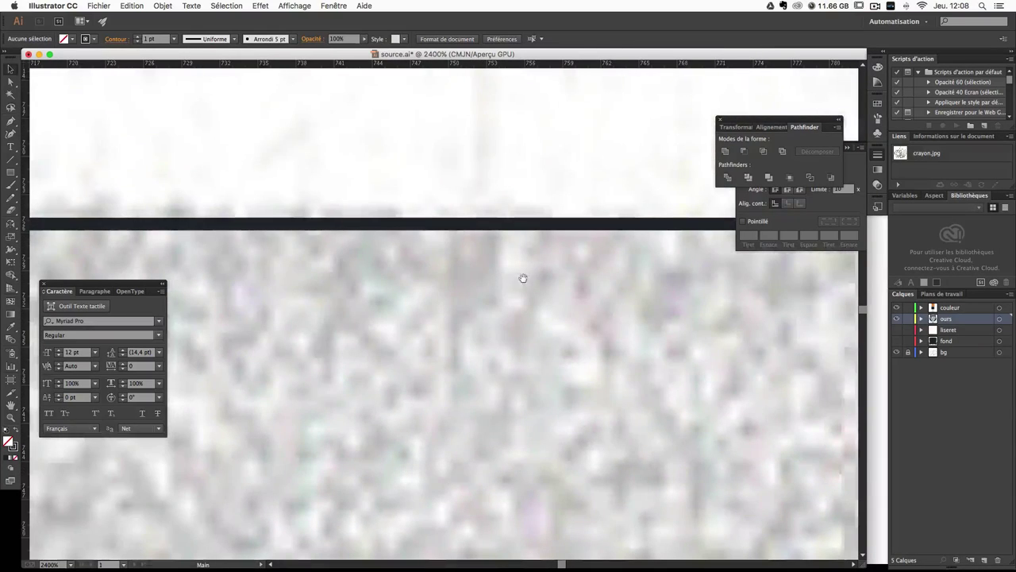
pyautogui.click(505, 226)
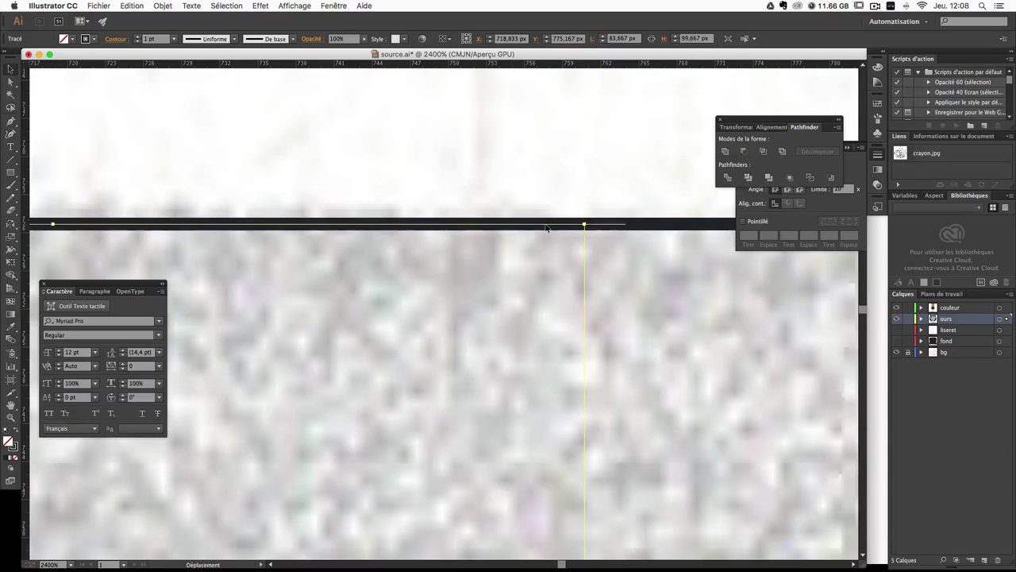
pyautogui.hscroll(-5, 299, 209)
pyautogui.hscroll(10, 201, 199)
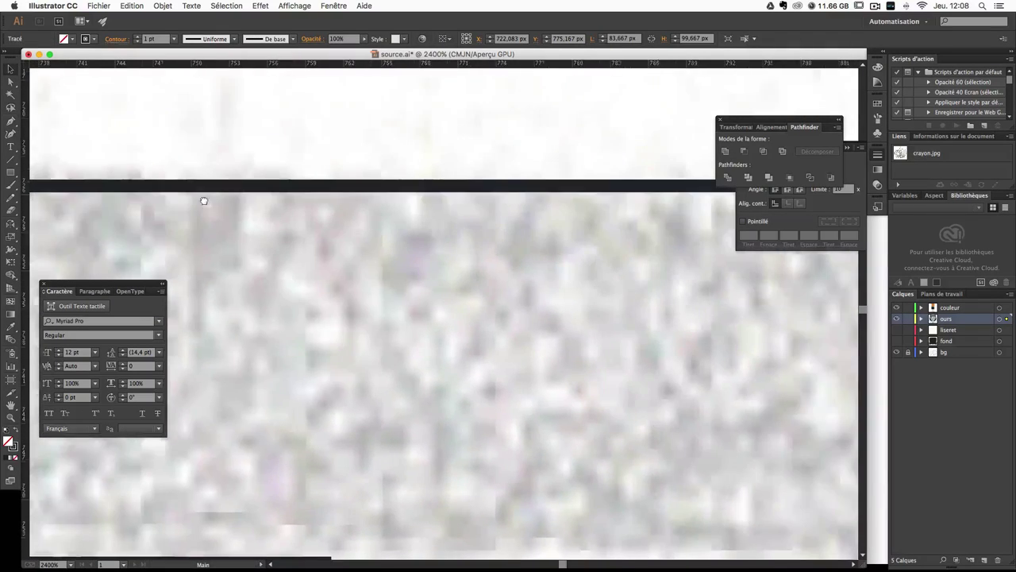
pyautogui.moveTo(411, 193); pyautogui.dragTo(537, 195)
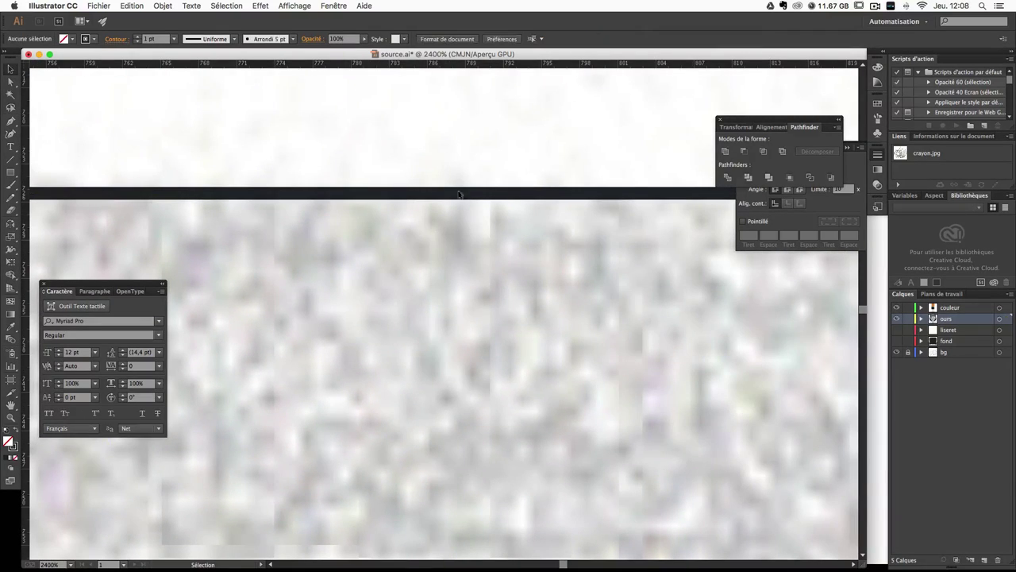
pyautogui.hscroll(-8, 160, 153)
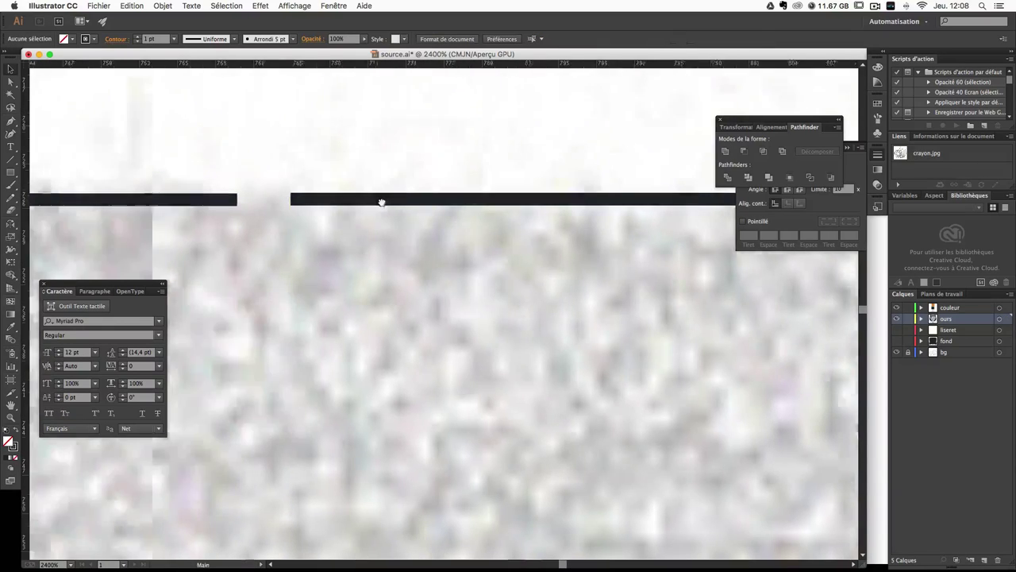
pyautogui.click(423, 215)
pyautogui.moveTo(399, 213); pyautogui.dragTo(388, 213)
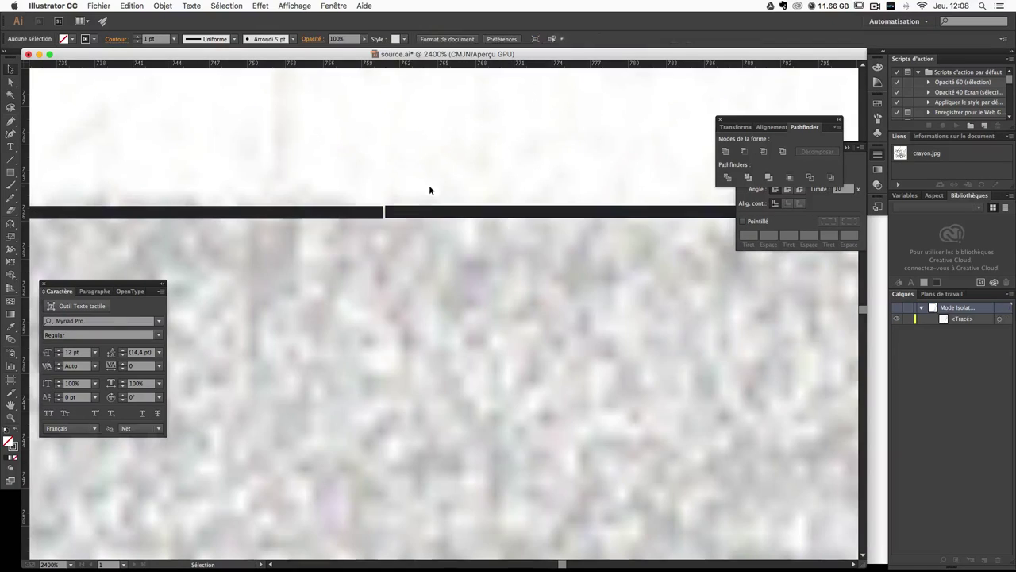
pyautogui.click(446, 214)
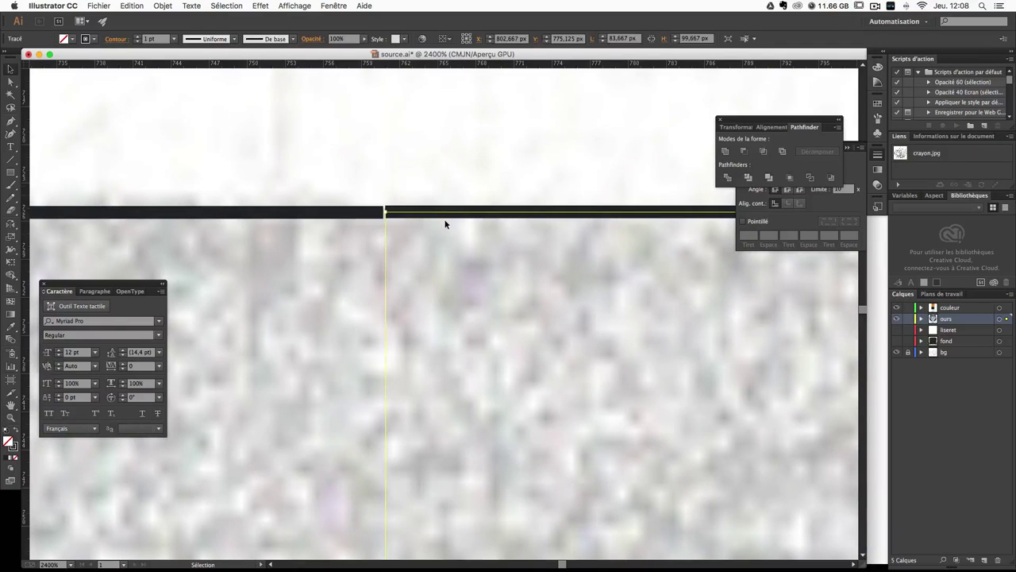
pyautogui.click(452, 195)
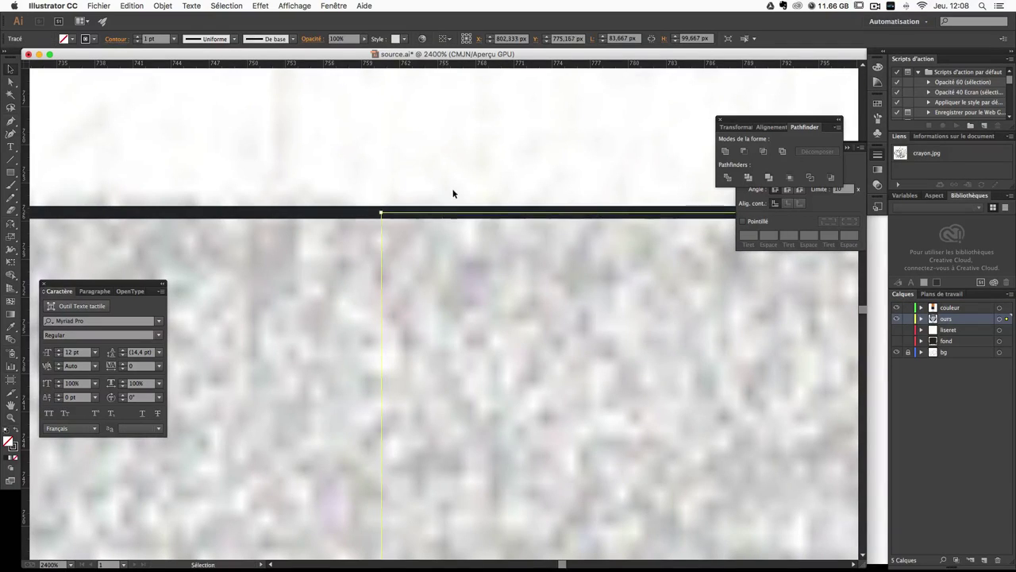
pyautogui.hotkey('ctrl', '-')
pyautogui.hotkey('ctrl', '-')
pyautogui.hotkey('ctrl', '-')
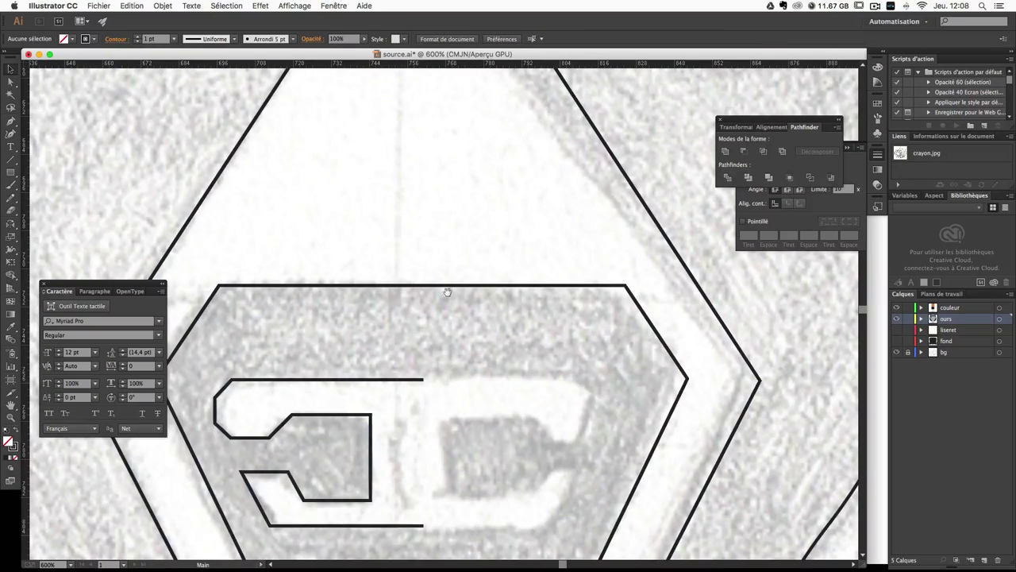
# Step: Make a straight copy of the C-shaped path to the right of the original
pyautogui.moveTo(448, 294)
pyautogui.mouseDown()
pyautogui.moveTo(454, 104)
pyautogui.moveTo(455, 146)
pyautogui.mouseUp()
pyautogui.click(468, 138)
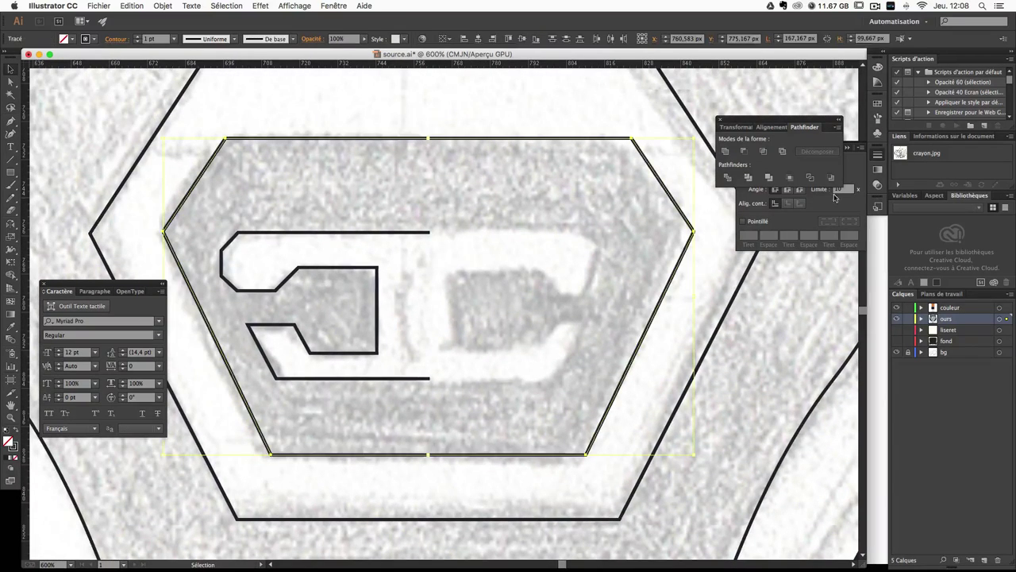
pyautogui.click(453, 256)
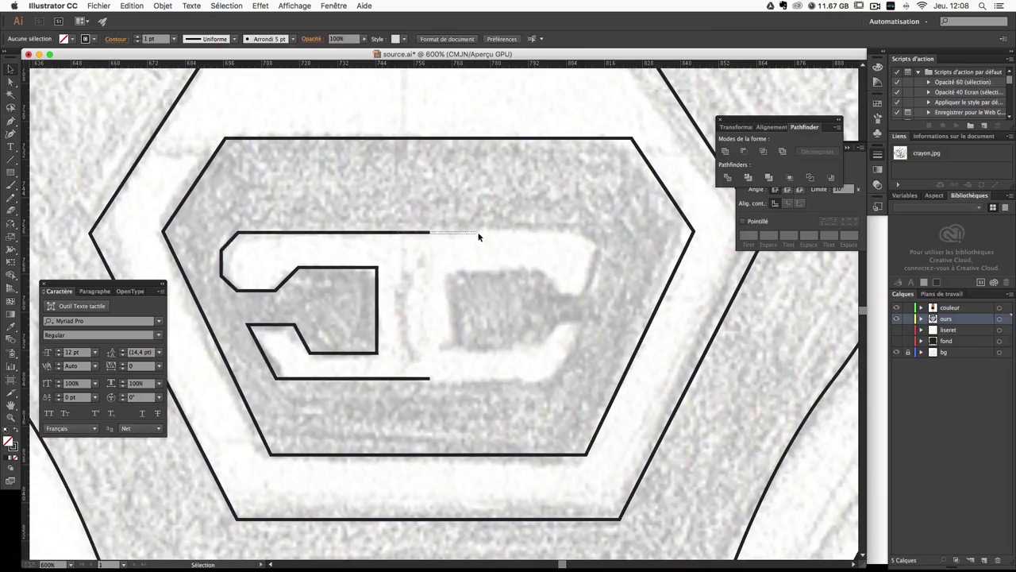
pyautogui.click(419, 234)
pyautogui.moveTo(418, 233); pyautogui.dragTo(512, 234)
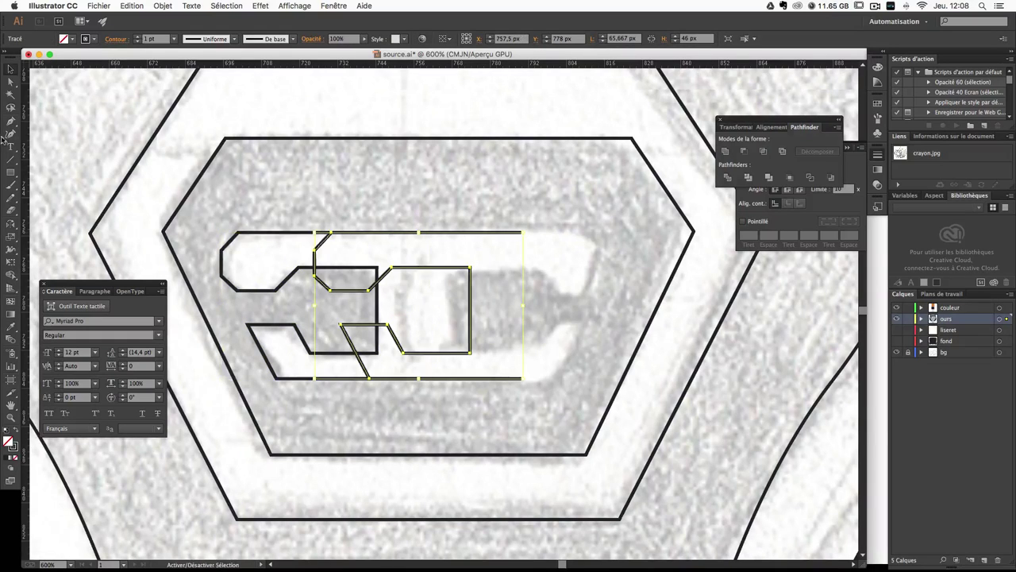
pyautogui.hotkey('ctrl', 'z')
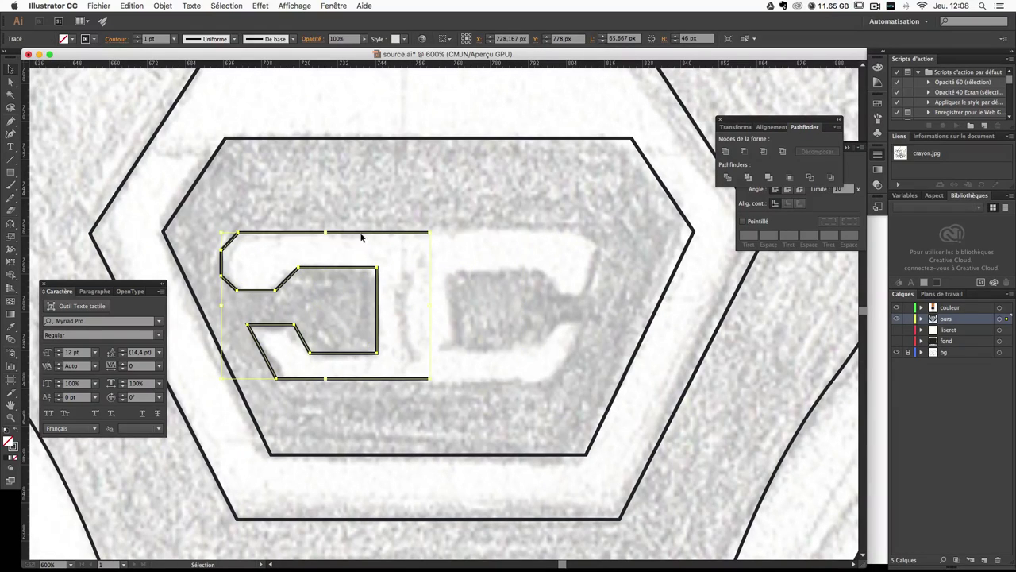
pyautogui.click(465, 235)
pyautogui.moveTo(403, 234); pyautogui.dragTo(554, 236)
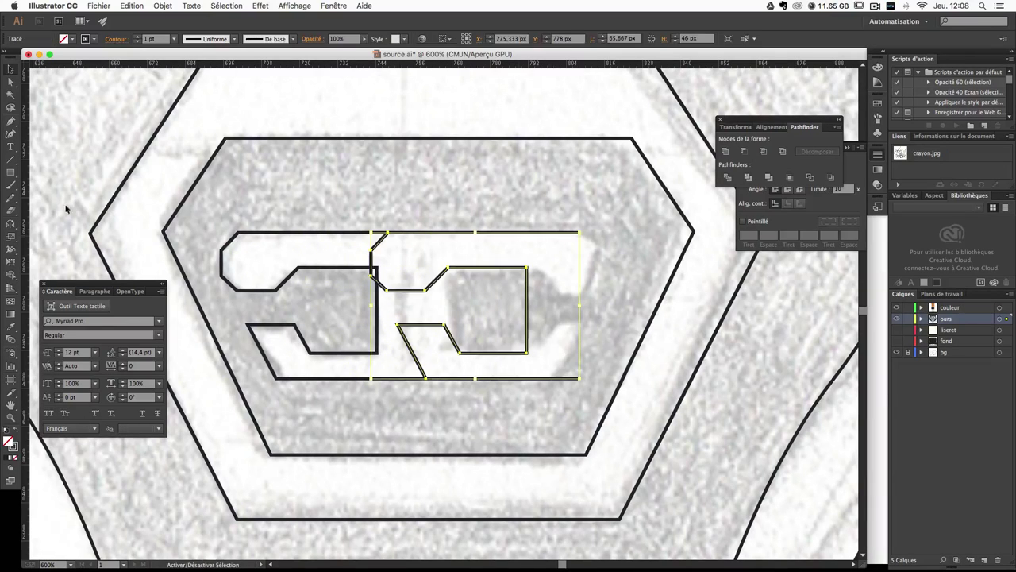
# Step: Mirror the copied C horizontally with the Reflect tool and slide it right
pyautogui.click(11, 224)
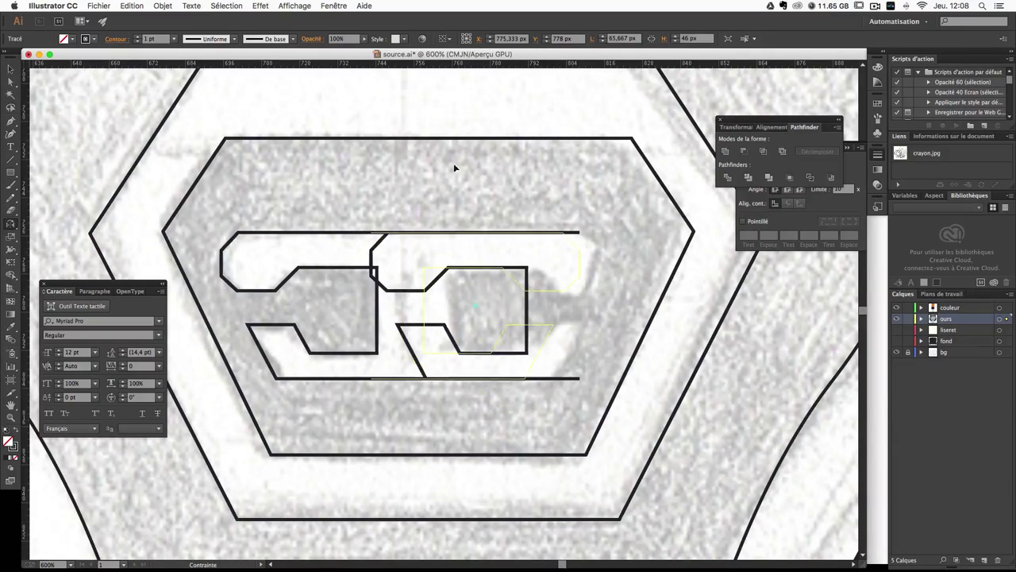
pyautogui.moveTo(625, 272); pyautogui.dragTo(286, 156)
pyautogui.click(10, 68)
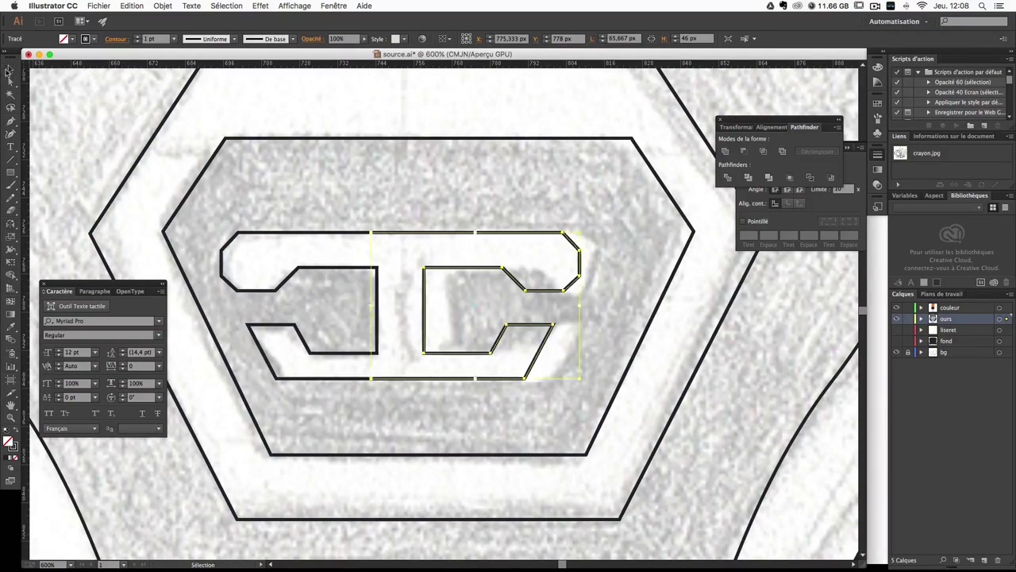
pyautogui.click(497, 220)
pyautogui.moveTo(436, 233)
pyautogui.mouseDown()
pyautogui.moveTo(509, 236)
pyautogui.moveTo(517, 220)
pyautogui.mouseUp()
pyautogui.click(497, 226)
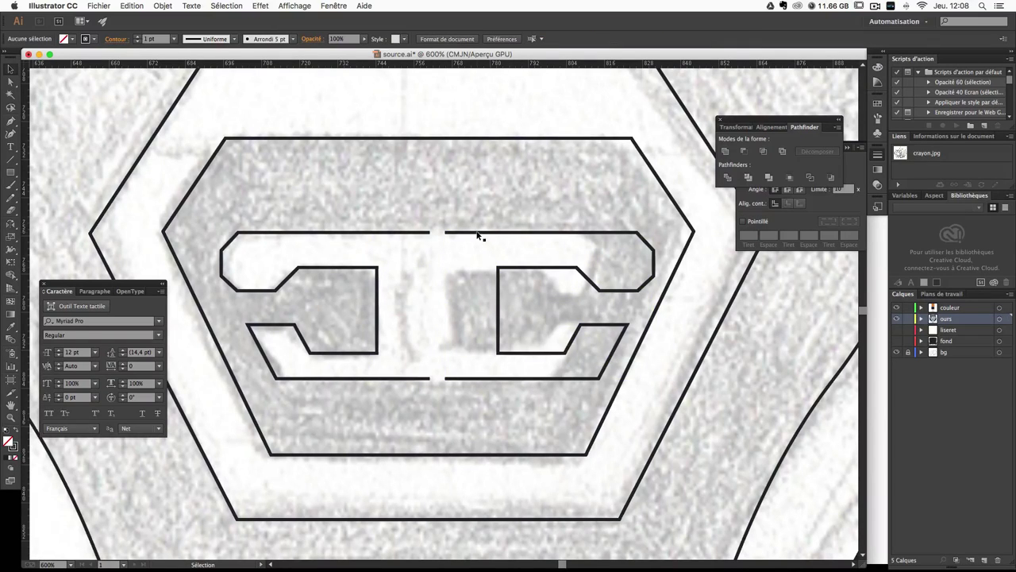
# Step: Nudge the mirrored C with arrow keys while zoomed in on the centre join
pyautogui.press('a')
pyautogui.click(453, 232)
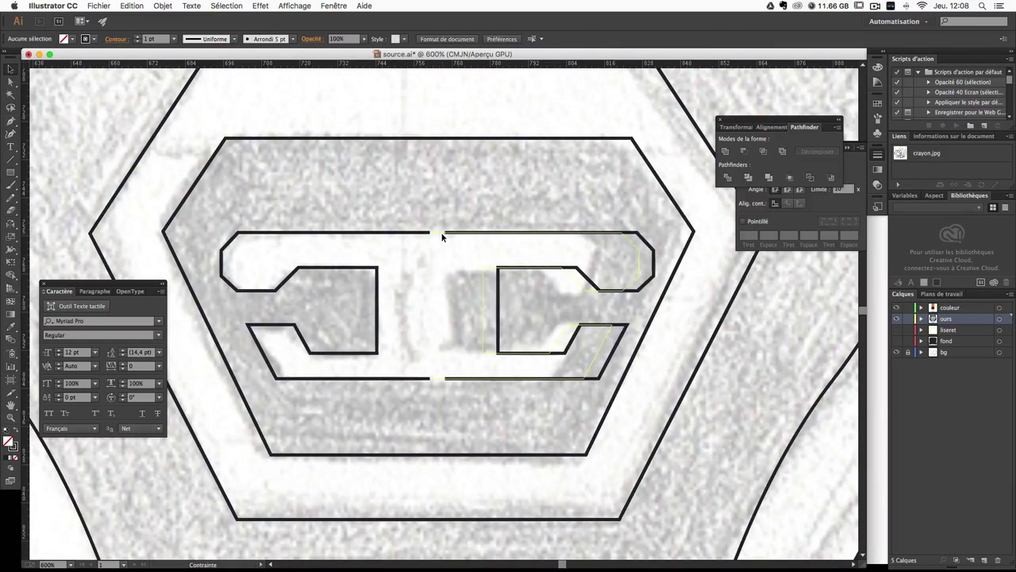
pyautogui.press('Left')
pyautogui.press('Left')
pyautogui.press('Left')
pyautogui.press('super+plus')
pyautogui.press('super+plus')
pyautogui.press('super+plus')
pyautogui.press('super+plus')
pyautogui.moveTo(468, 199); pyautogui.dragTo(438, 409)
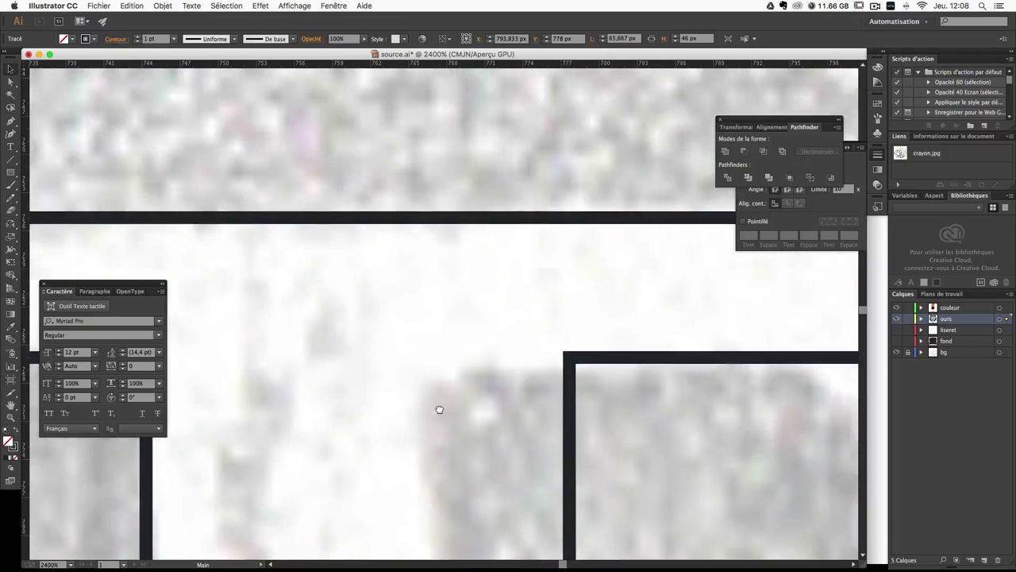
pyautogui.press('Right')
pyautogui.click(399, 140)
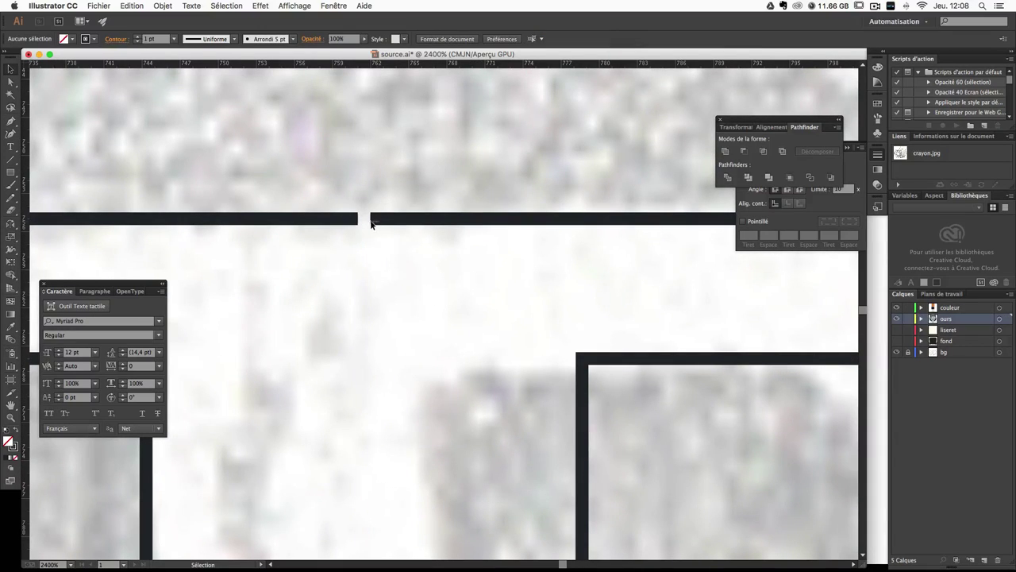
# Step: Nudge the right half left until it meets flush, then zoom out to the face
pyautogui.click(395, 222)
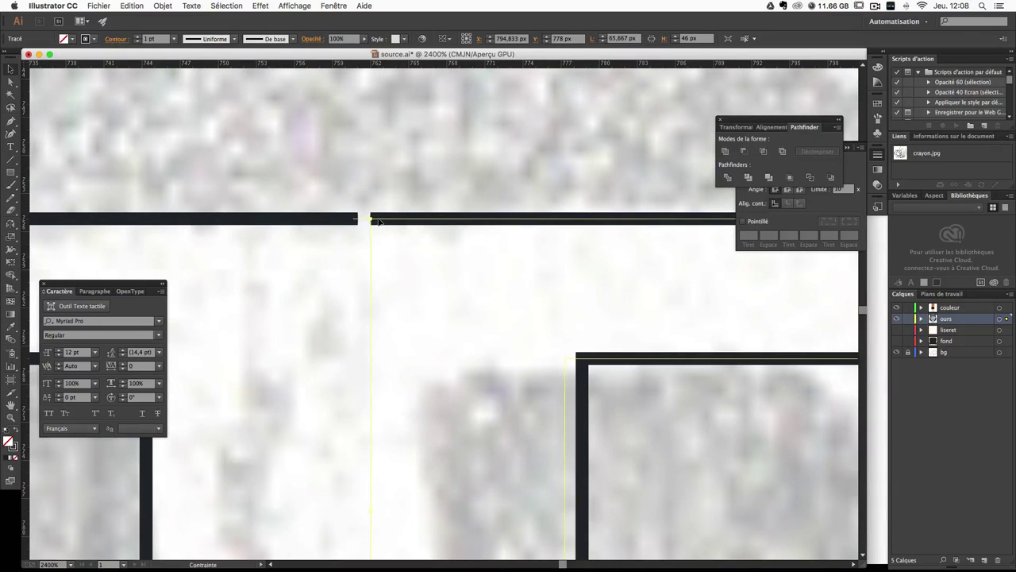
pyautogui.press('Left')
pyautogui.press('super+shift+a')
pyautogui.click(378, 219)
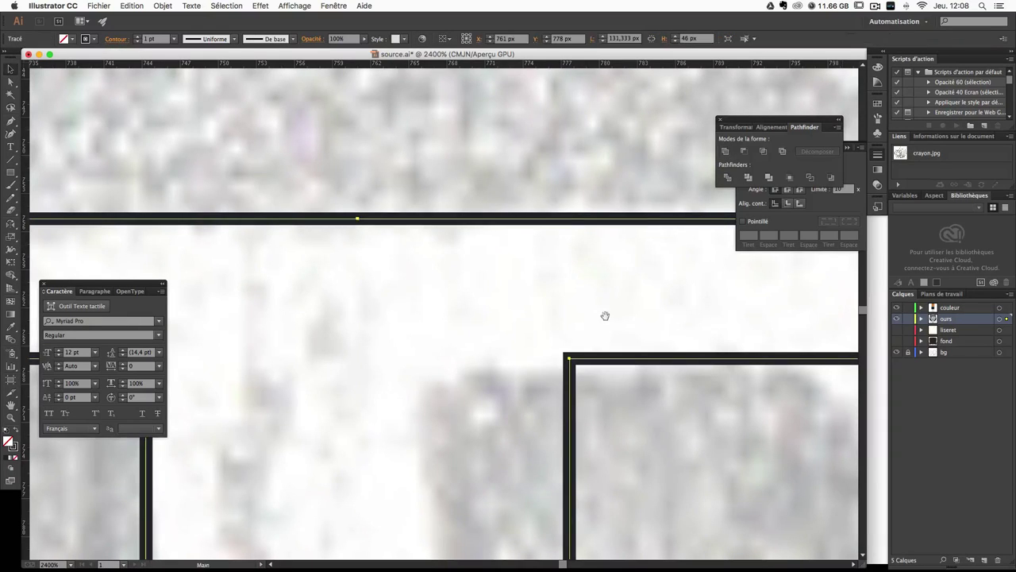
pyautogui.press('super+minus')
pyautogui.press('super+minus')
pyautogui.press('super+minus')
pyautogui.press('super+minus')
pyautogui.press('super+minus')
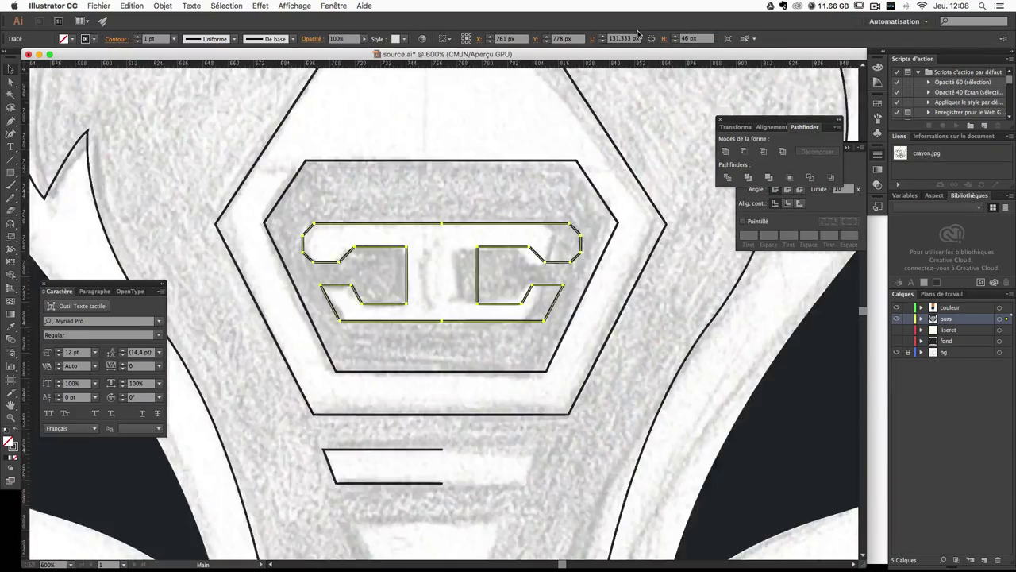
pyautogui.press('super+minus')
pyautogui.hscroll(-10, 606, 367)
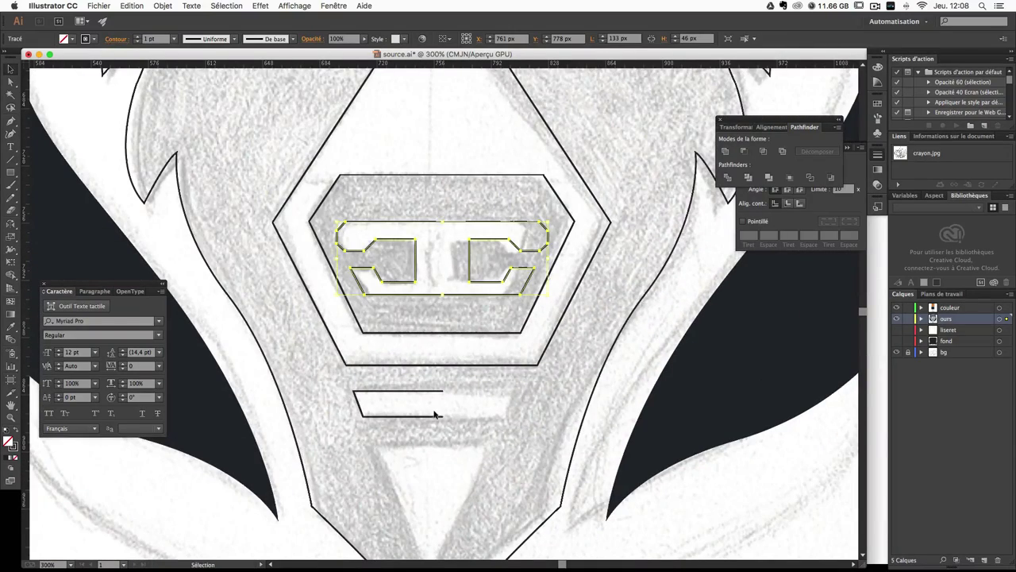
pyautogui.click(420, 394)
# Step: Try copying and flipping the bar below the hexagon, then undo it
pyautogui.click(428, 394)
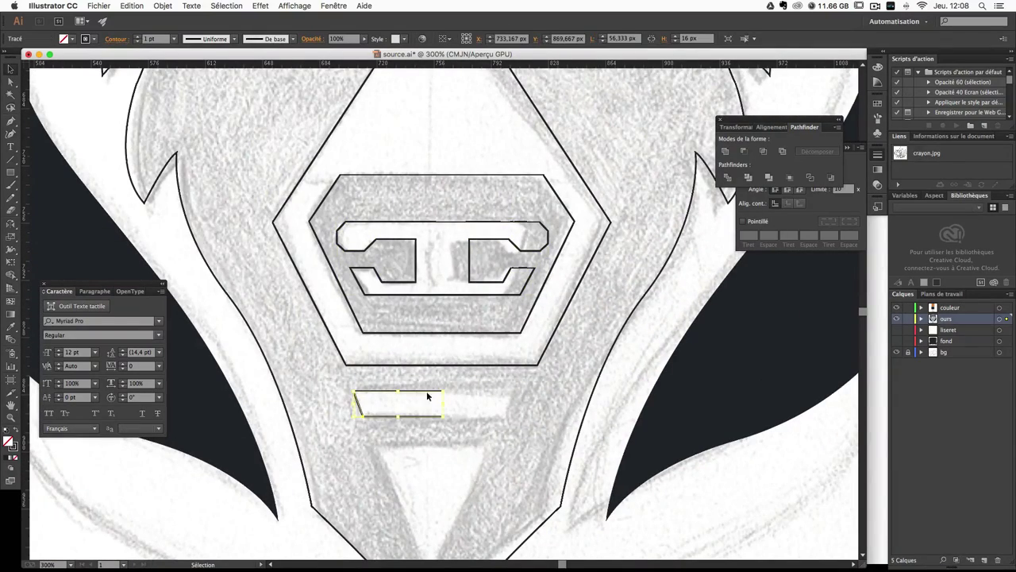
pyautogui.moveTo(429, 395); pyautogui.dragTo(473, 395)
pyautogui.press('o')
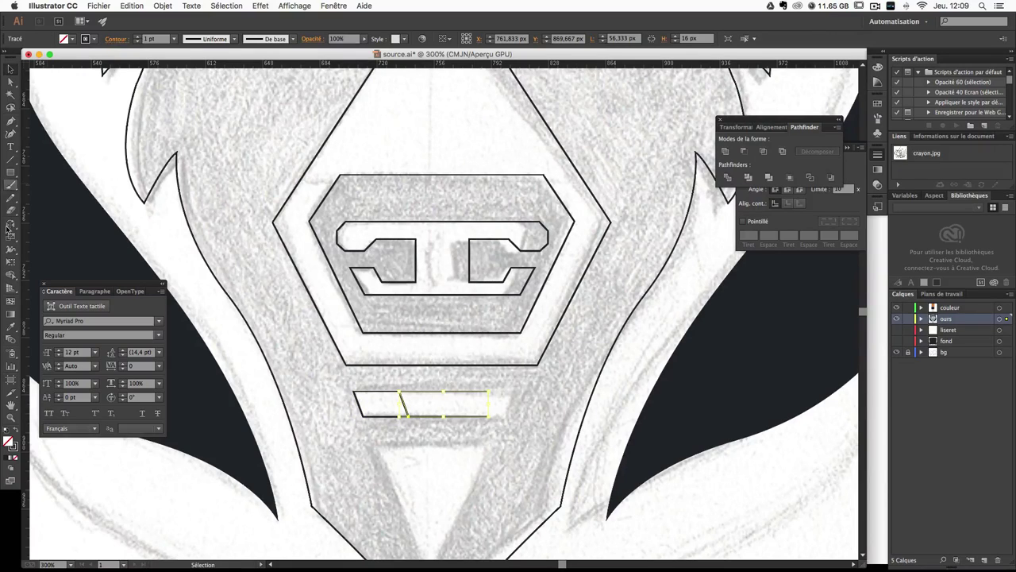
pyautogui.moveTo(401, 421); pyautogui.dragTo(627, 399)
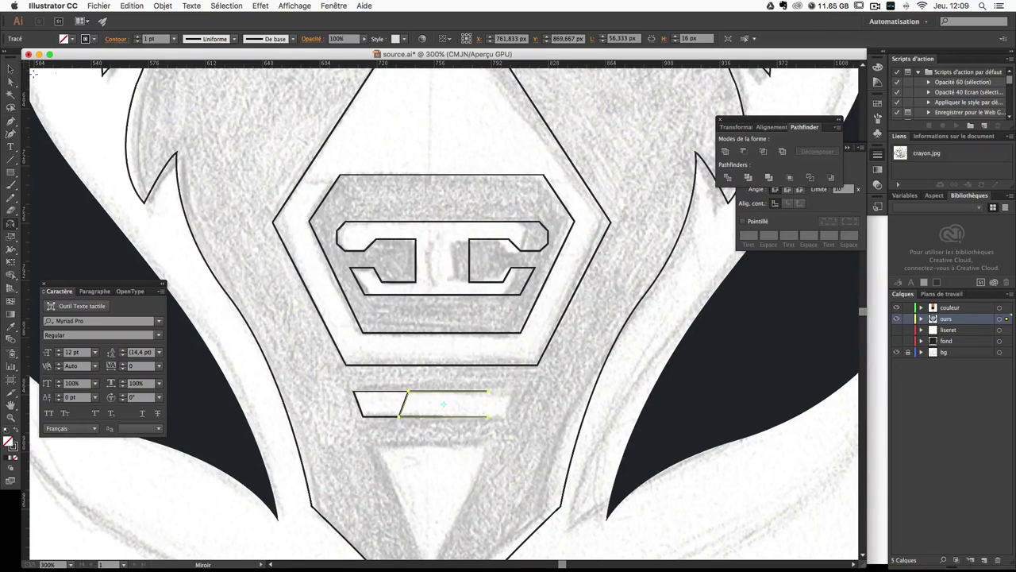
pyautogui.click(10, 70)
pyautogui.hotkey('ctrl', 'z')
pyautogui.hotkey('ctrl', 'z')
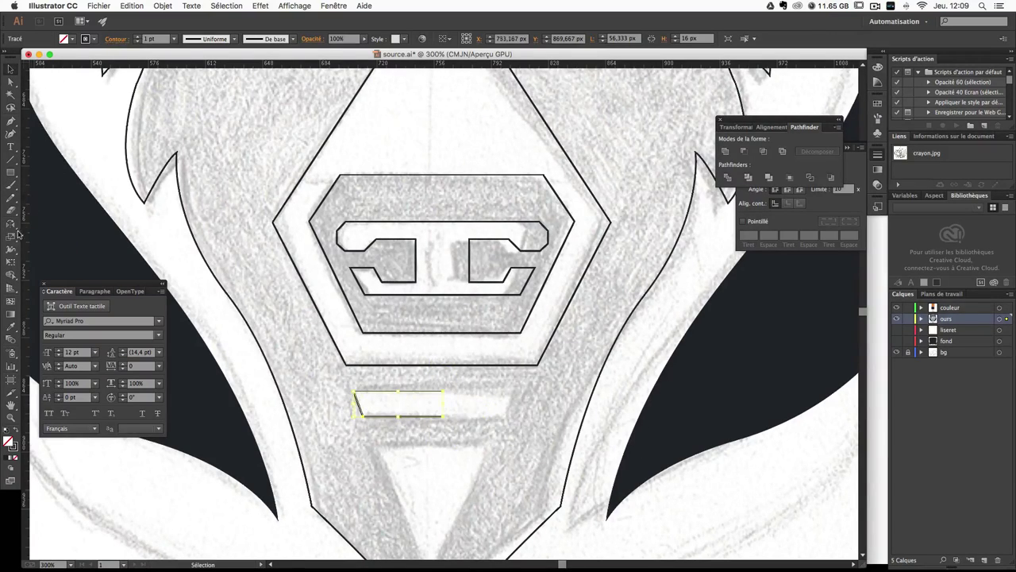
# Step: Duplicate the bar below the hexagon and mirror the copy horizontally
pyautogui.click(11, 225)
pyautogui.click(11, 69)
pyautogui.click(429, 423)
pyautogui.click(433, 420)
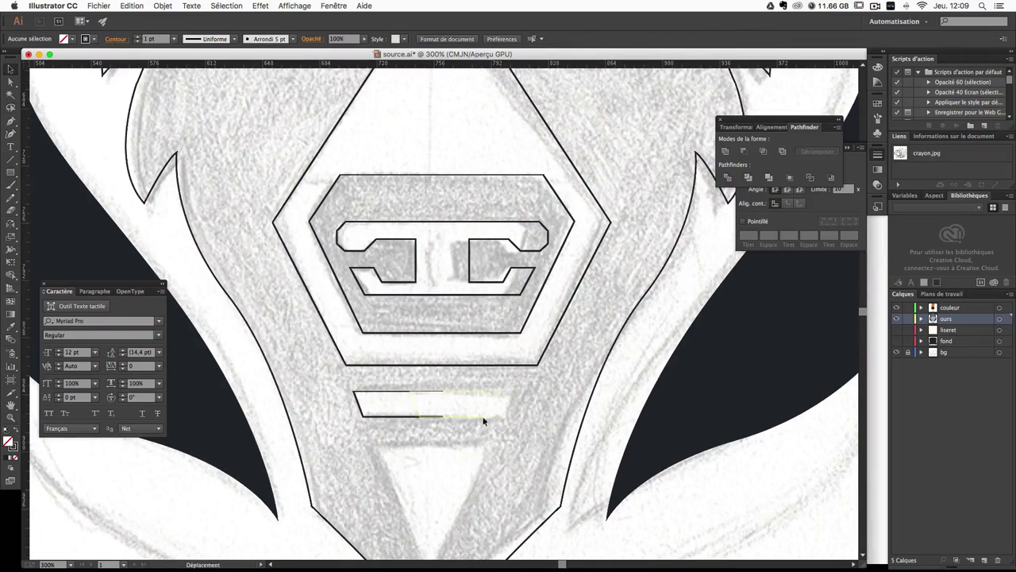
pyautogui.hotkey('ctrl', 'd')
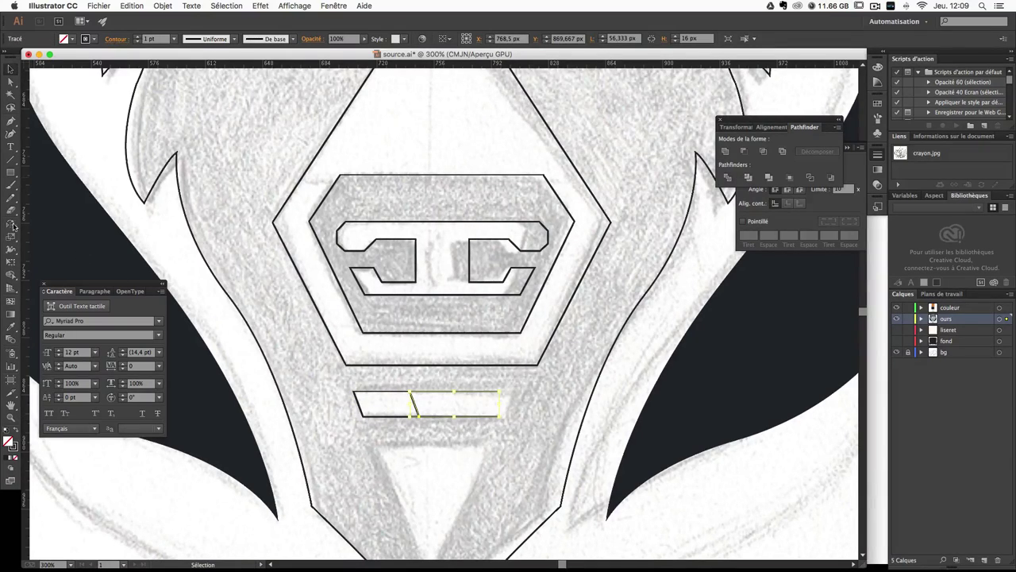
pyautogui.click(13, 226)
pyautogui.moveTo(508, 433); pyautogui.dragTo(563, 413)
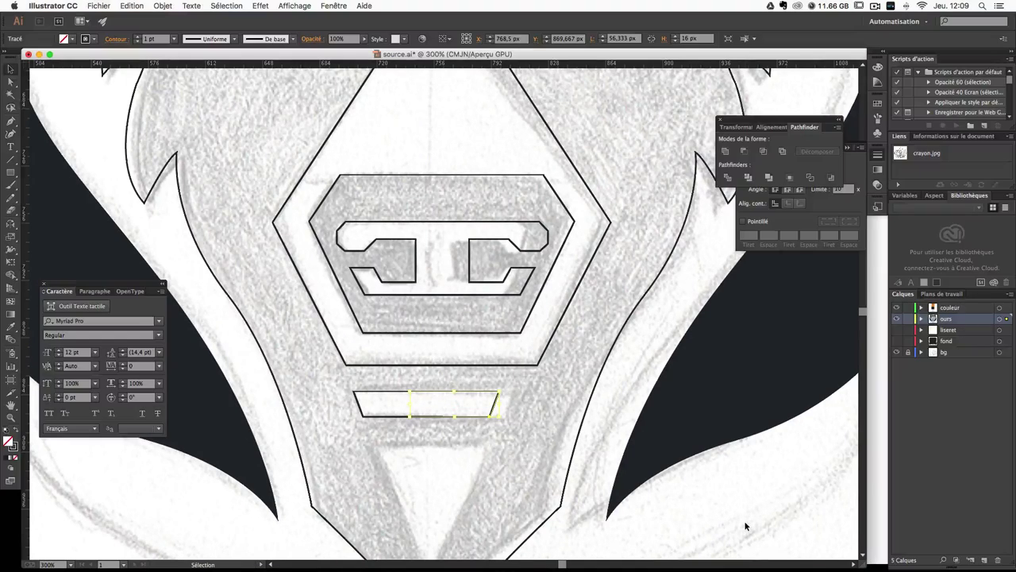
# Step: Shift the right bar piece left so it meets the left piece at the centre
pyautogui.hotkey('ctrl', '+')
pyautogui.hotkey('ctrl', '+')
pyautogui.hotkey('ctrl', '+')
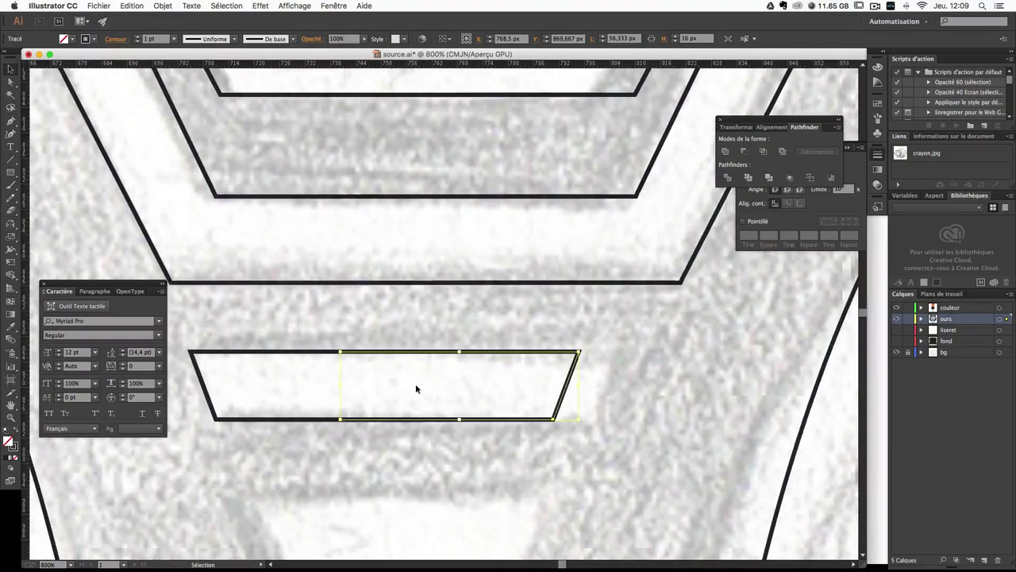
pyautogui.moveTo(425, 356); pyautogui.dragTo(490, 355)
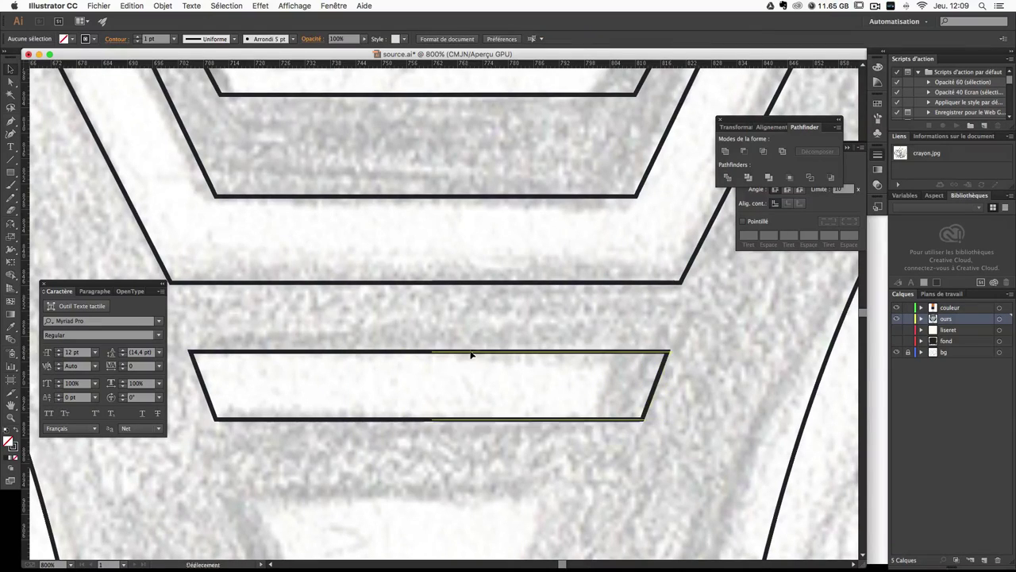
pyautogui.click(490, 343)
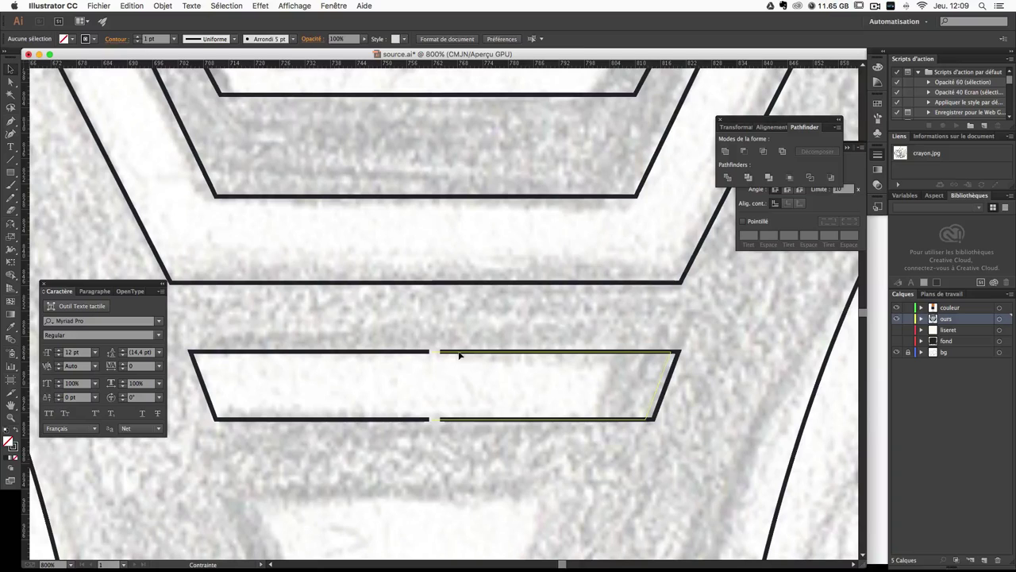
pyautogui.moveTo(459, 355); pyautogui.dragTo(448, 354)
pyautogui.click(475, 344)
# Step: Zoom in to inspect the bar's centre join, then zoom back out
pyautogui.press('super+plus')
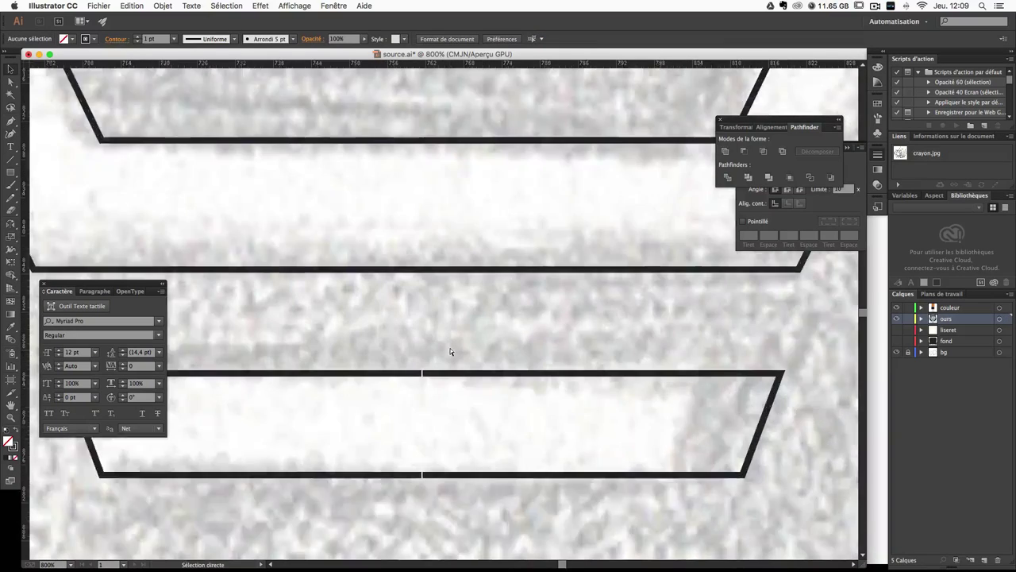
pyautogui.press('super+plus')
pyautogui.click(461, 399)
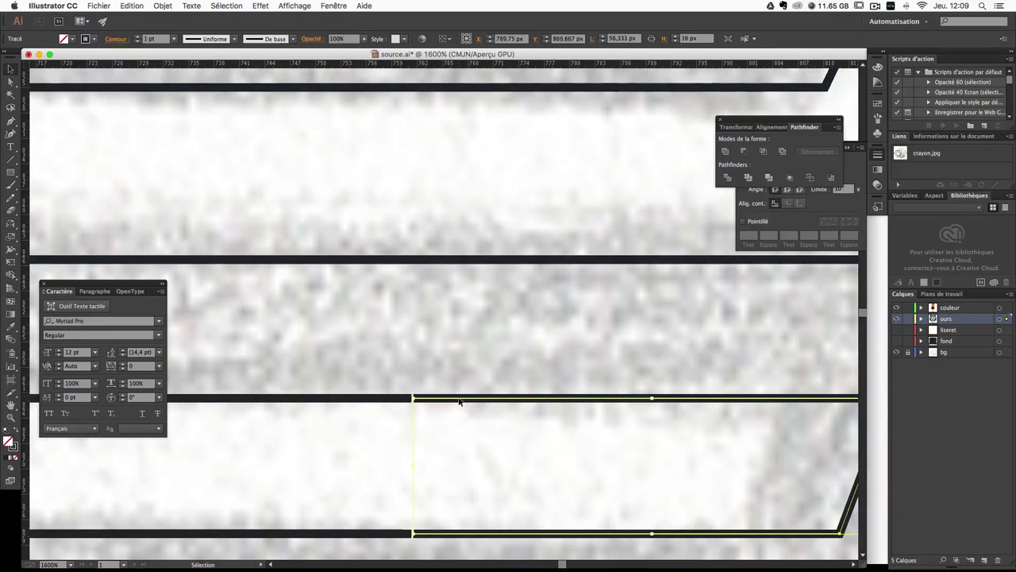
pyautogui.press('a')
pyautogui.click(476, 359)
pyautogui.press('super+minus')
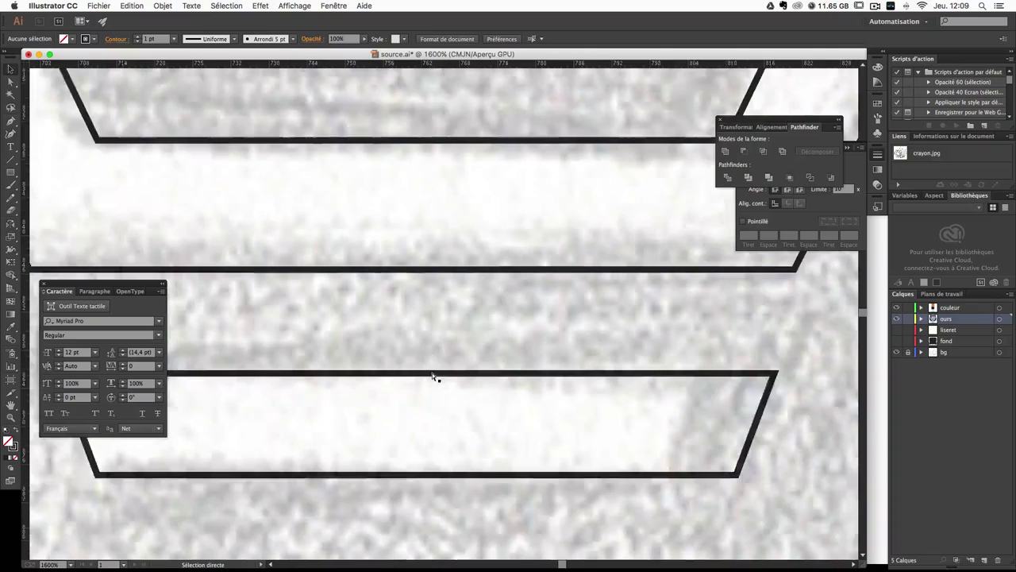
pyautogui.press('super+minus')
pyautogui.press('super+minus')
pyautogui.press('super+minus')
pyautogui.press('v')
# Step: Select the lower bar shape and zoom out to show the bear's eyes and forehead
pyautogui.moveTo(395, 331); pyautogui.dragTo(432, 363)
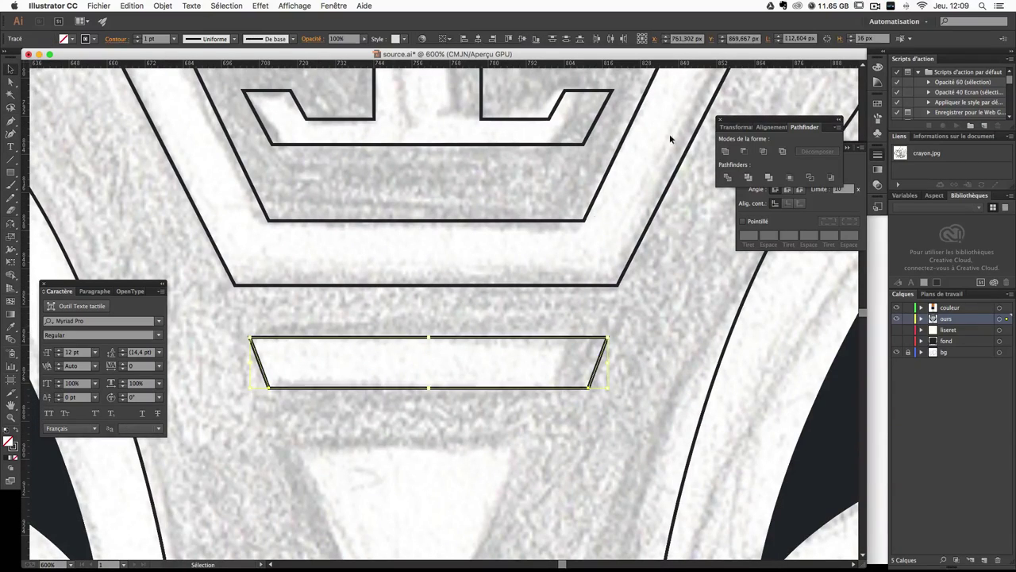
pyautogui.press('space')
pyautogui.press('super+minus')
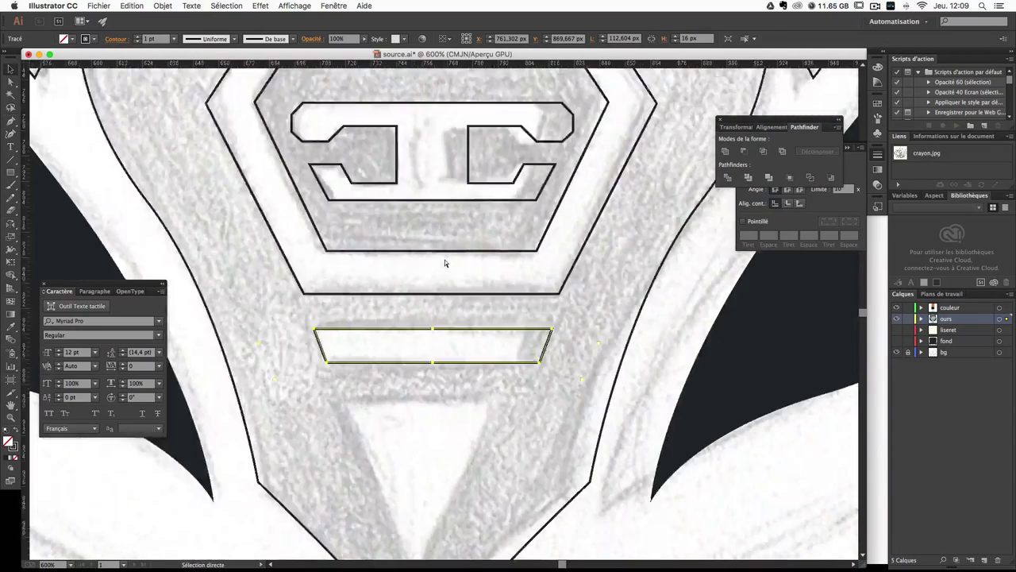
pyautogui.press('super+minus')
pyautogui.moveTo(445, 260); pyautogui.dragTo(528, 439)
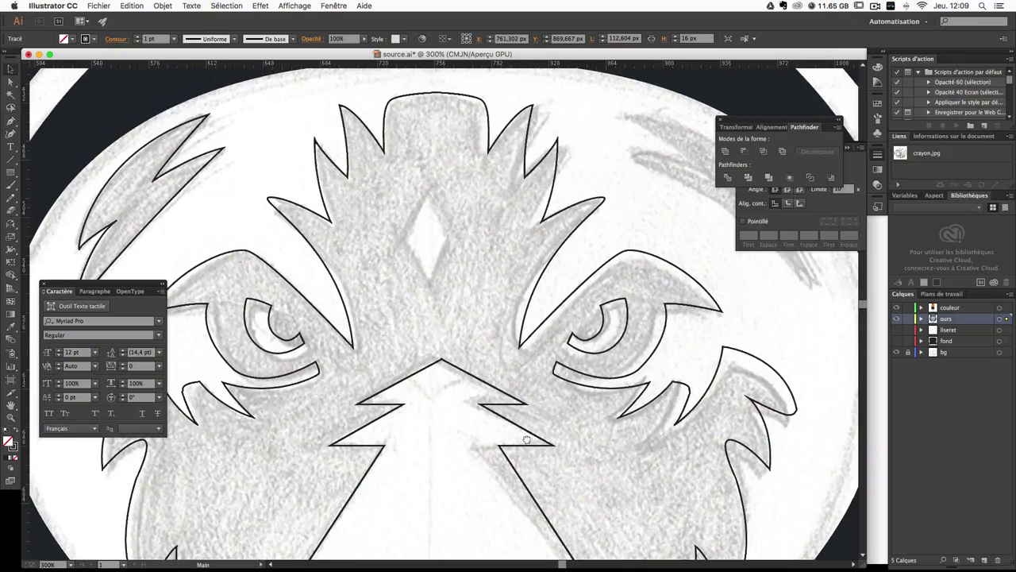
# Step: Draw a three-point star triangle at the forehead with the Star tool
pyautogui.press('v')
pyautogui.click(469, 208)
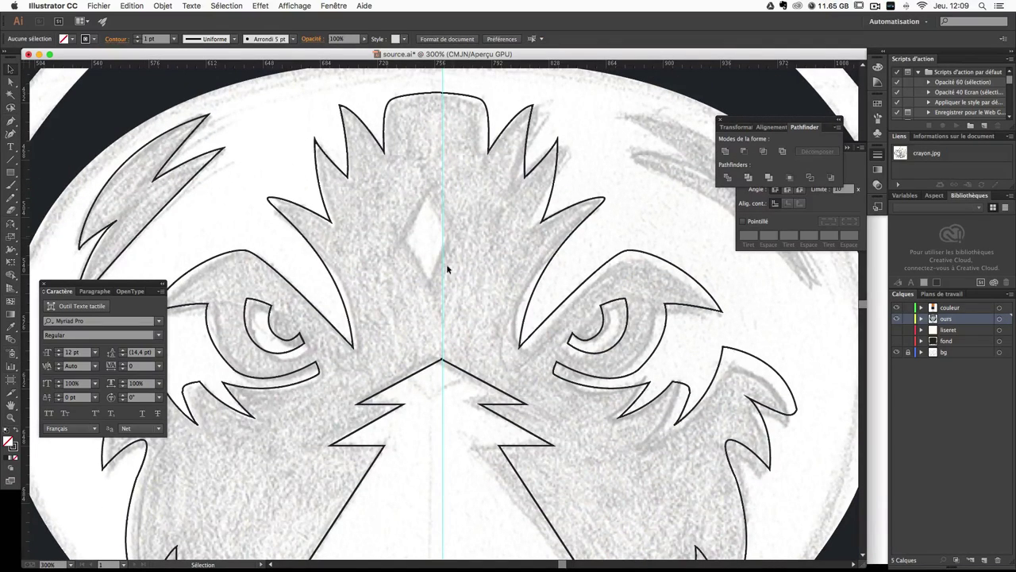
pyautogui.moveTo(11, 171); pyautogui.dragTo(91, 223)
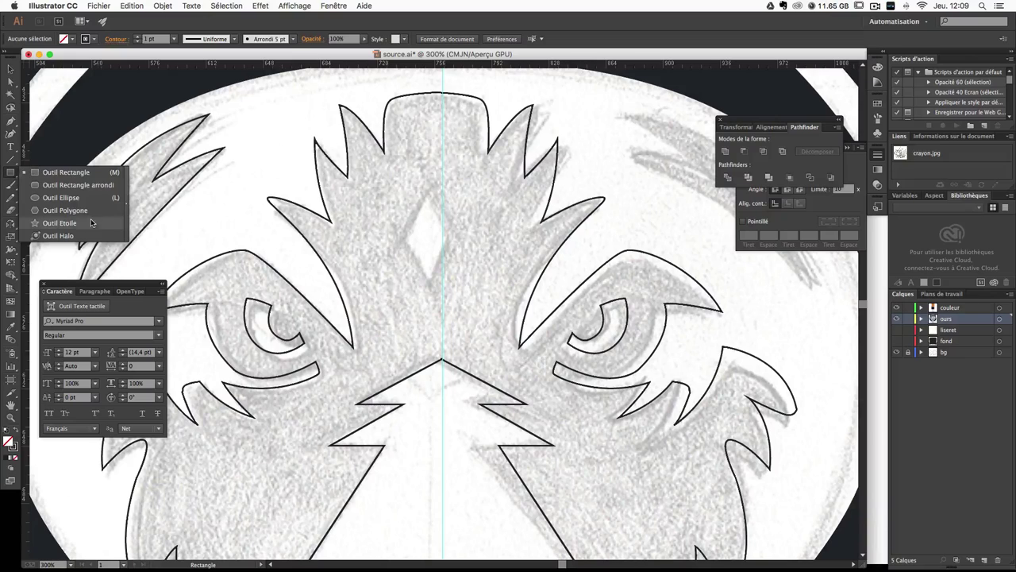
pyautogui.doubleClick(11, 184)
pyautogui.press('Escape')
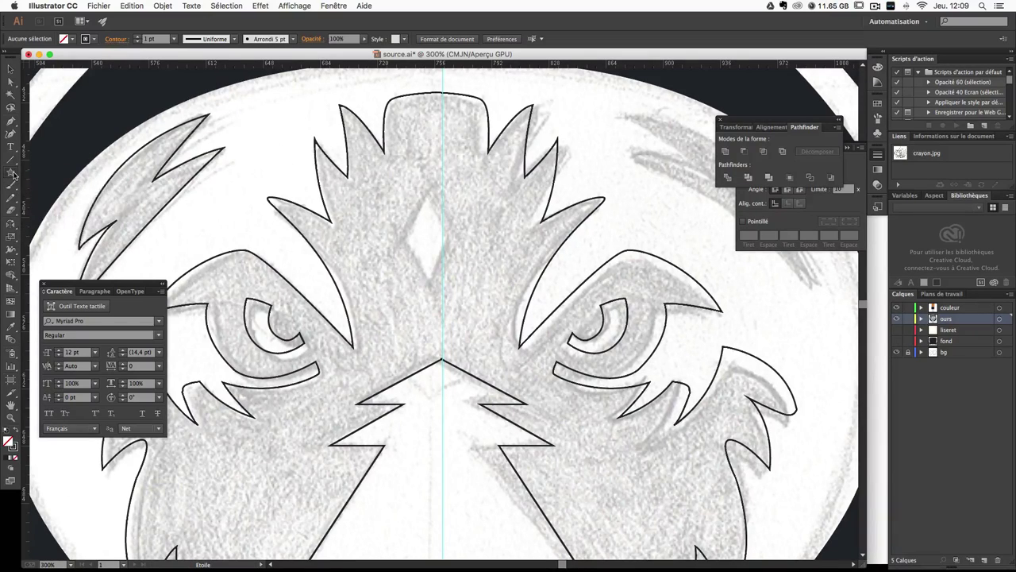
pyautogui.click(11, 173)
pyautogui.click(487, 225)
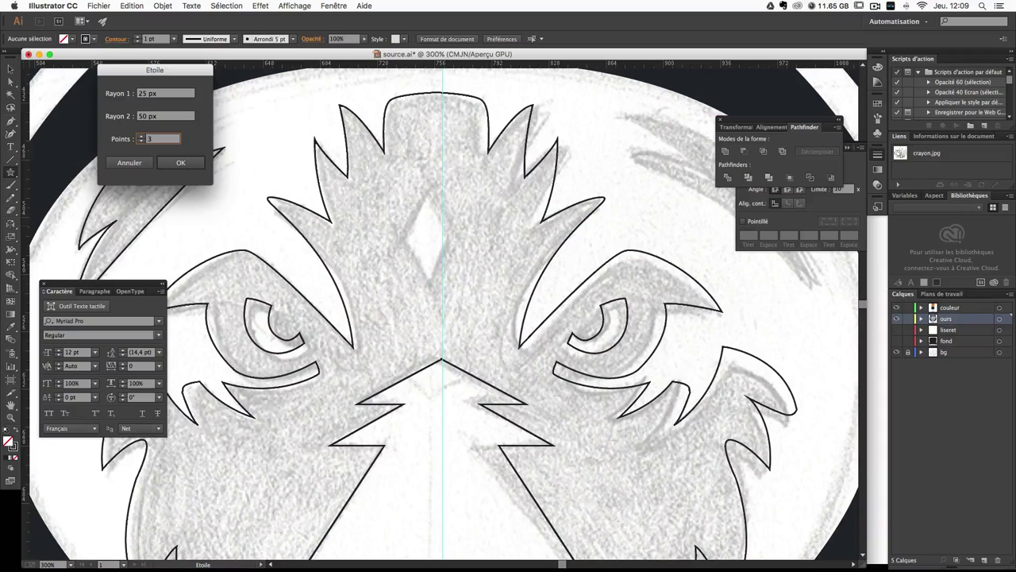
pyautogui.press('Return')
# Step: Shrink the triangle and add a downward copy butted against its base
pyautogui.click(11, 70)
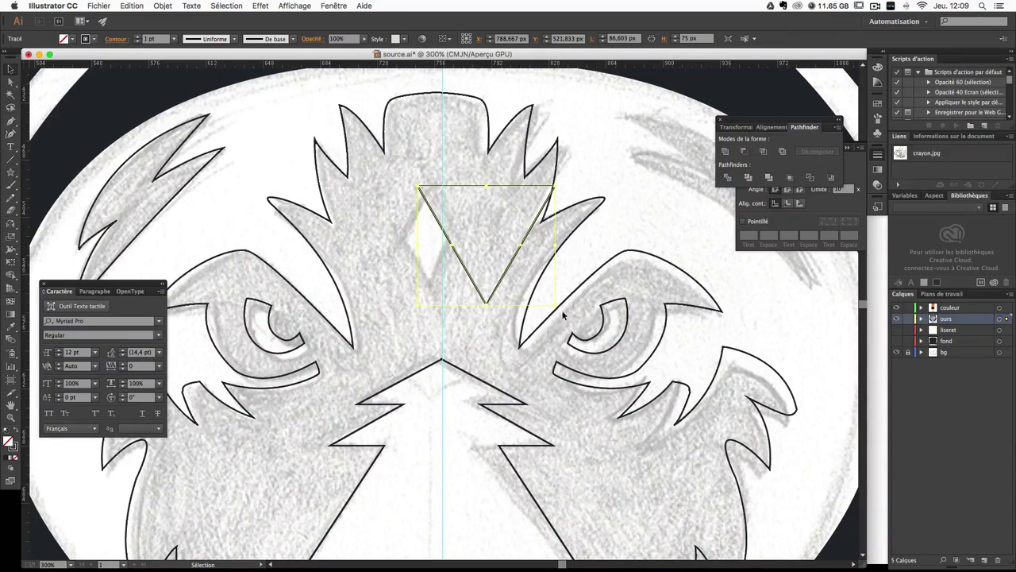
pyautogui.moveTo(558, 308); pyautogui.dragTo(458, 231)
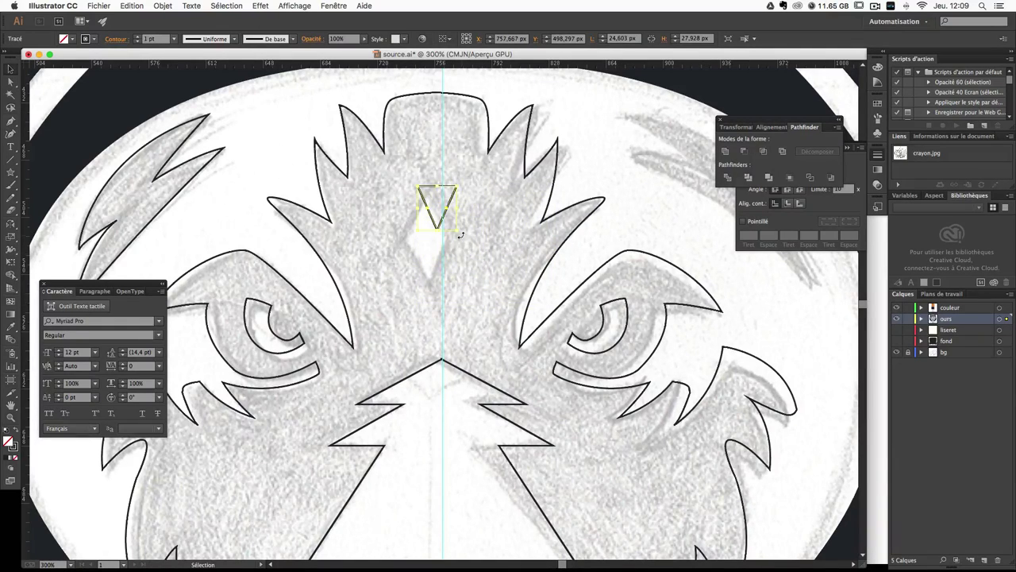
pyautogui.moveTo(446, 230)
pyautogui.mouseDown()
pyautogui.moveTo(464, 246)
pyautogui.moveTo(412, 176)
pyautogui.mouseUp()
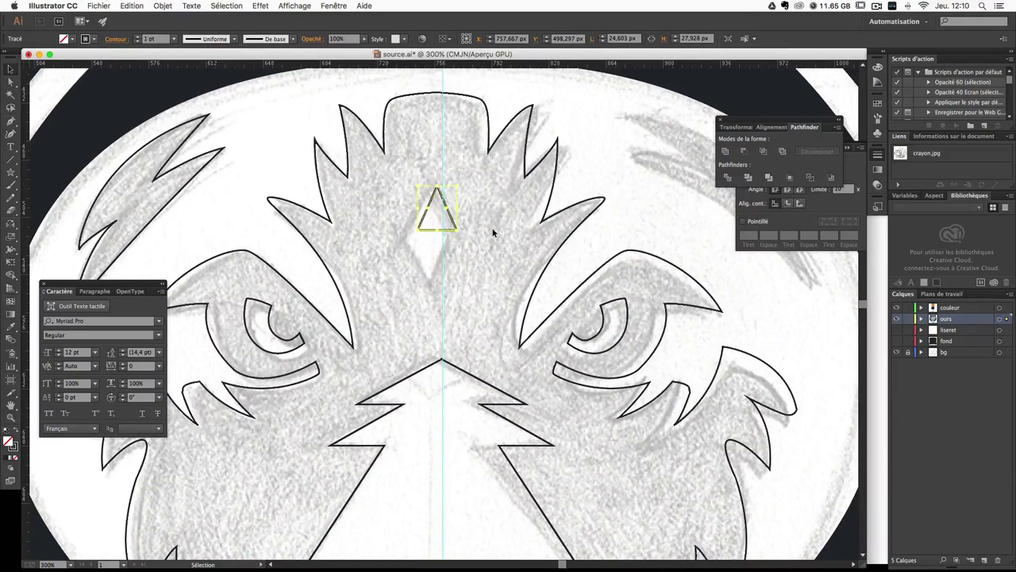
pyautogui.click(450, 208)
pyautogui.moveTo(449, 215)
pyautogui.mouseDown()
pyautogui.moveTo(487, 254)
pyautogui.moveTo(494, 306)
pyautogui.moveTo(451, 255)
pyautogui.mouseUp()
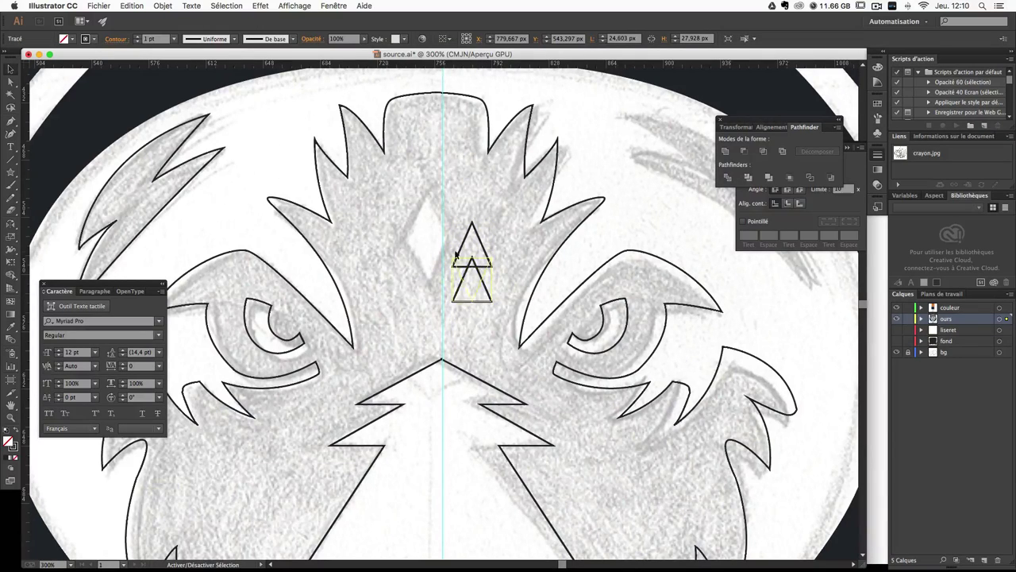
pyautogui.click(502, 269)
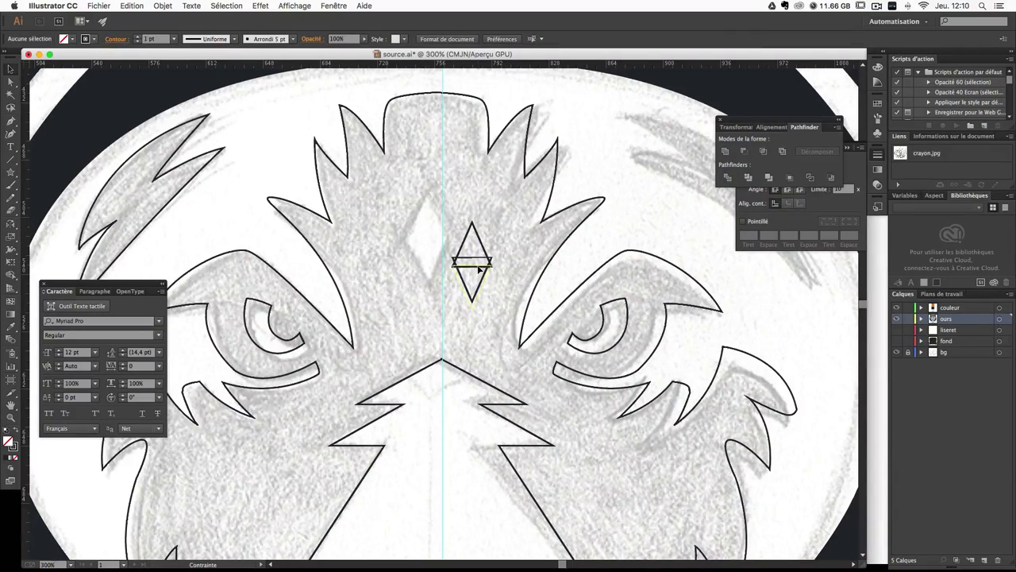
pyautogui.moveTo(479, 270); pyautogui.dragTo(479, 277)
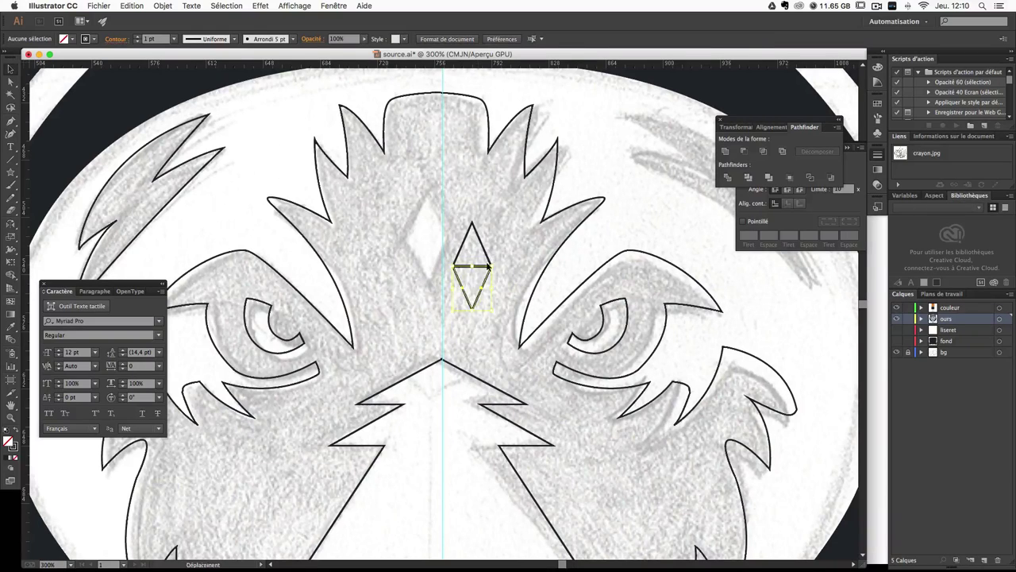
# Step: Unite the two triangles into one diamond with Pathfinder
pyautogui.click(520, 255)
pyautogui.press('super+equal')
pyautogui.press('super+equal')
pyautogui.press('super+equal')
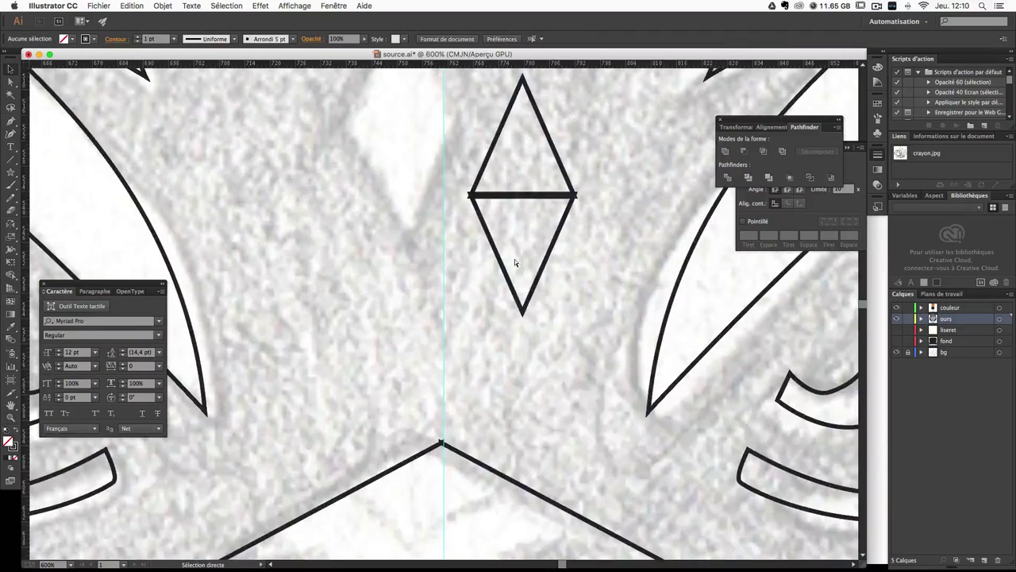
pyautogui.moveTo(514, 257); pyautogui.dragTo(516, 337)
pyautogui.moveTo(439, 265); pyautogui.dragTo(474, 304)
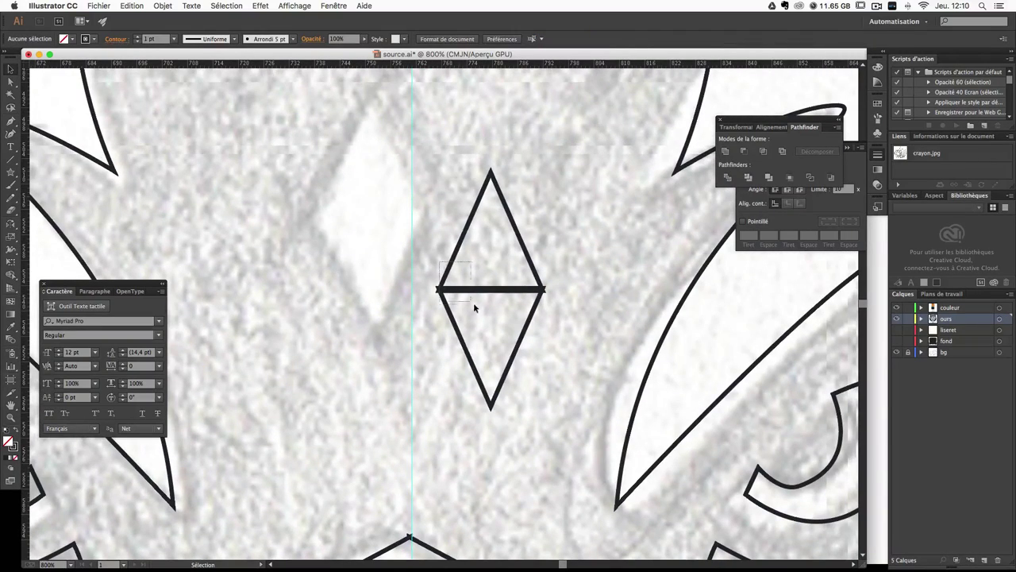
pyautogui.click(725, 152)
pyautogui.click(608, 228)
# Step: Move the diamond onto the sketched forehead diamond
pyautogui.press('super+minus')
pyautogui.press('super+minus')
pyautogui.press('super+minus')
pyautogui.press('super+equal')
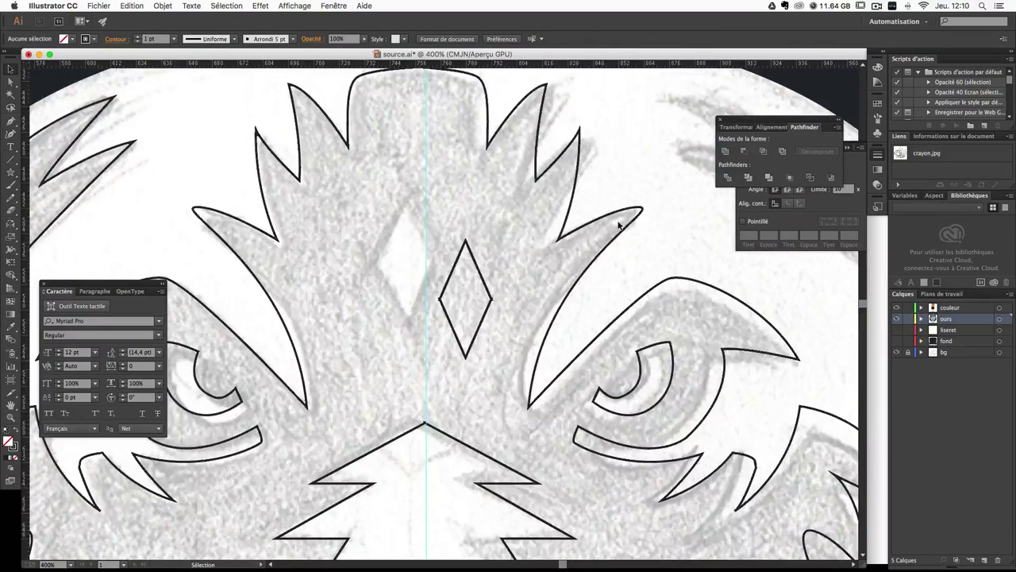
pyautogui.moveTo(478, 271)
pyautogui.mouseDown()
pyautogui.moveTo(431, 248)
pyautogui.moveTo(435, 228)
pyautogui.mouseUp()
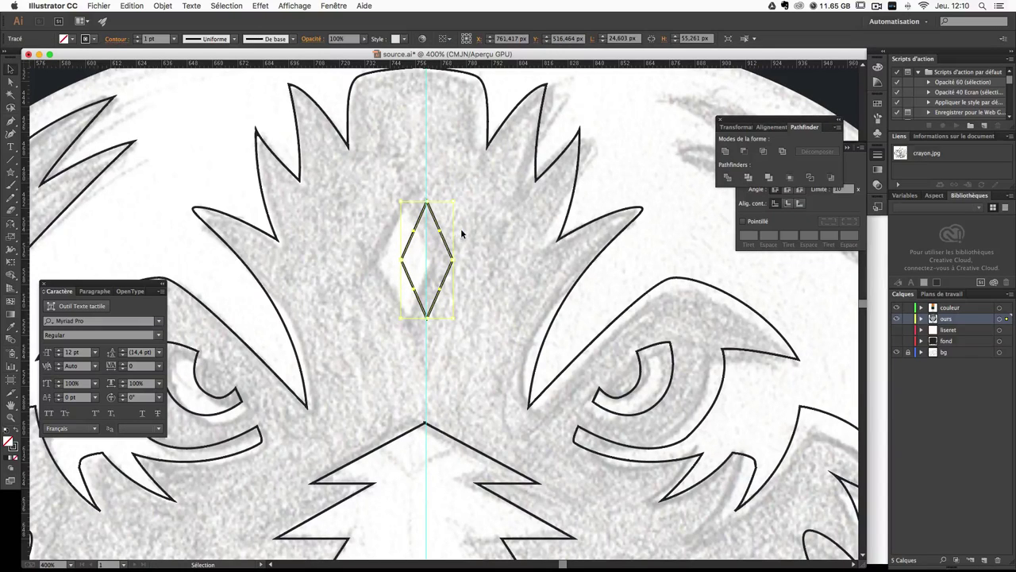
pyautogui.click(461, 233)
# Step: Zoom in to check the diamond's anchor points, then zoom out to the face
pyautogui.press('a')
pyautogui.press('super+plus')
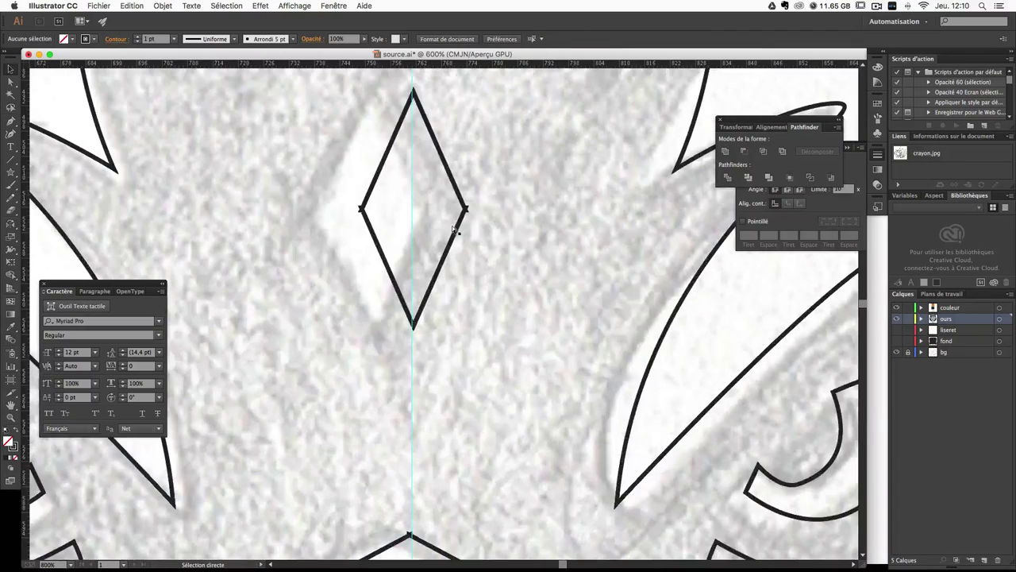
pyautogui.press('v')
pyautogui.moveTo(458, 228); pyautogui.dragTo(420, 393)
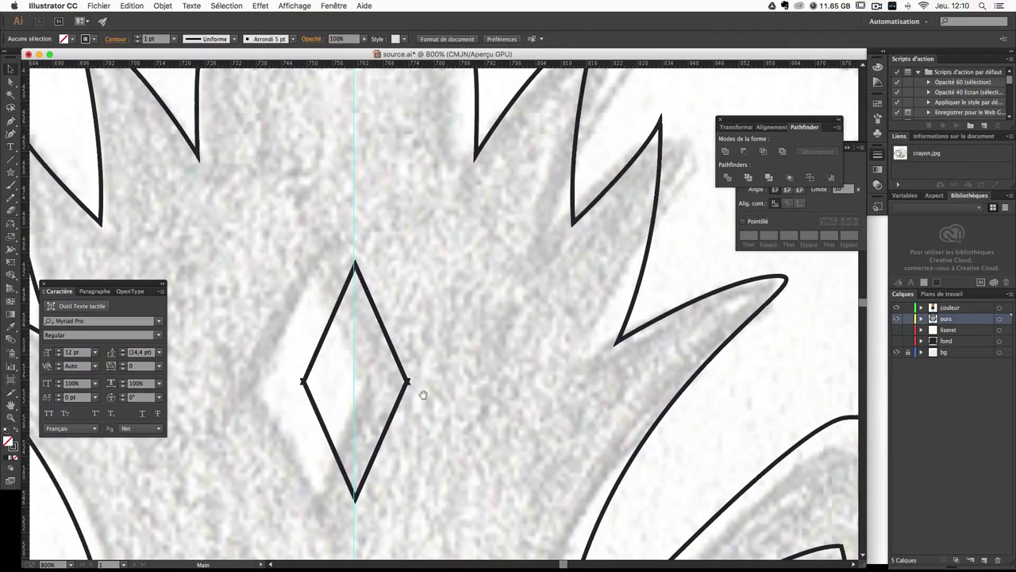
pyautogui.click(367, 291)
pyautogui.click(427, 275)
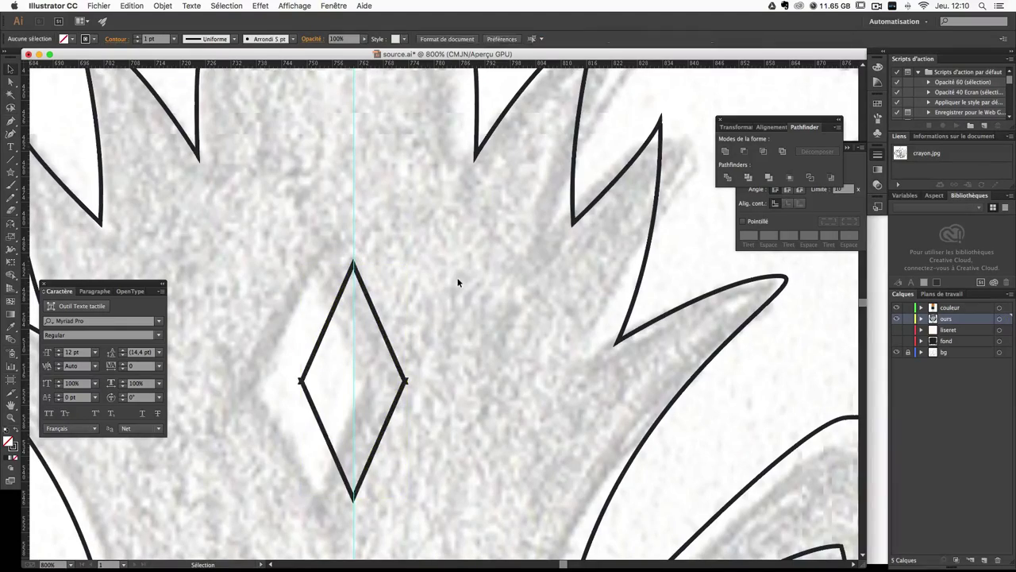
pyautogui.press('super+minus')
pyautogui.press('super+minus')
pyautogui.press('super+minus')
pyautogui.press('super+minus')
# Step: Create a three-point star triangle below the mouth bar
pyautogui.scroll(-10, 494, 241)
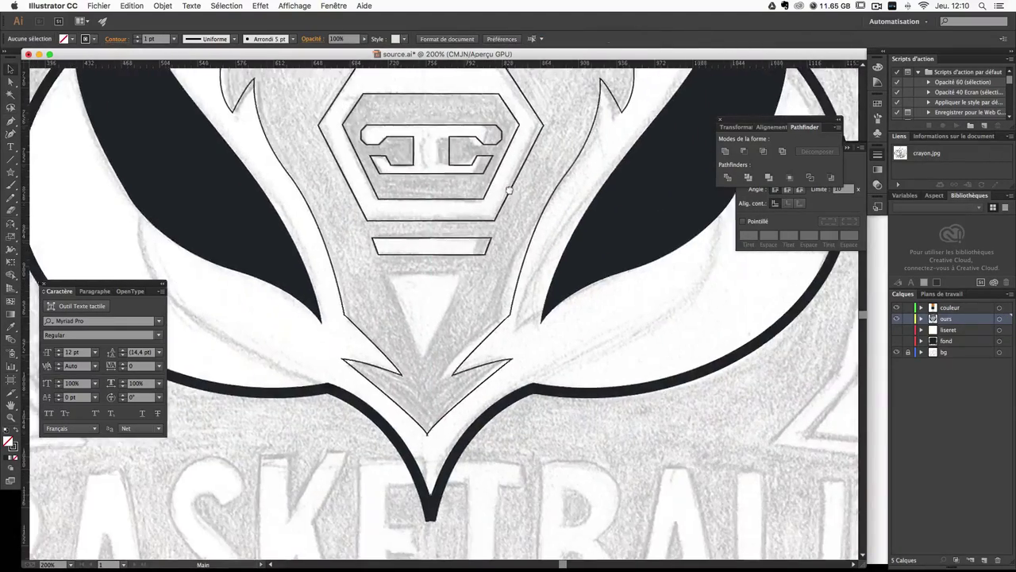
pyautogui.scroll(2, 508, 262)
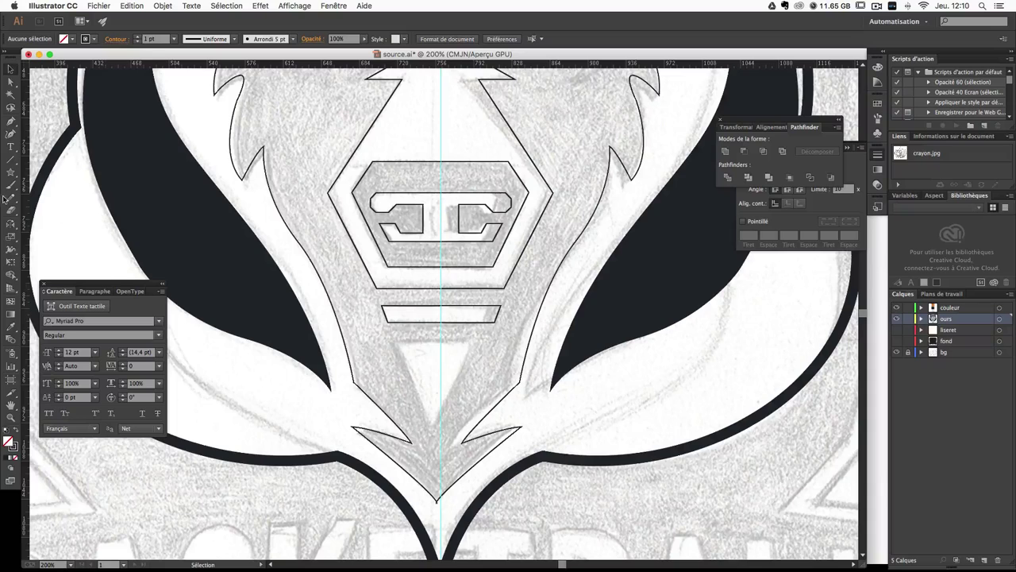
pyautogui.click(11, 171)
pyautogui.click(424, 352)
pyautogui.press('Return')
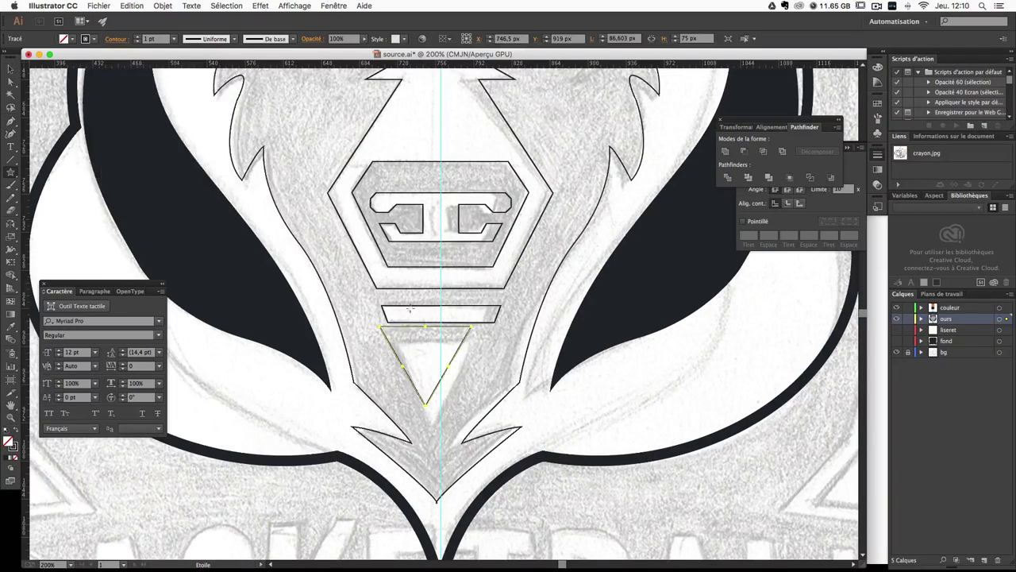
# Step: Narrow the triangle, stretch it taller and centre it under the bar
pyautogui.click(10, 70)
pyautogui.moveTo(472, 368); pyautogui.dragTo(457, 368)
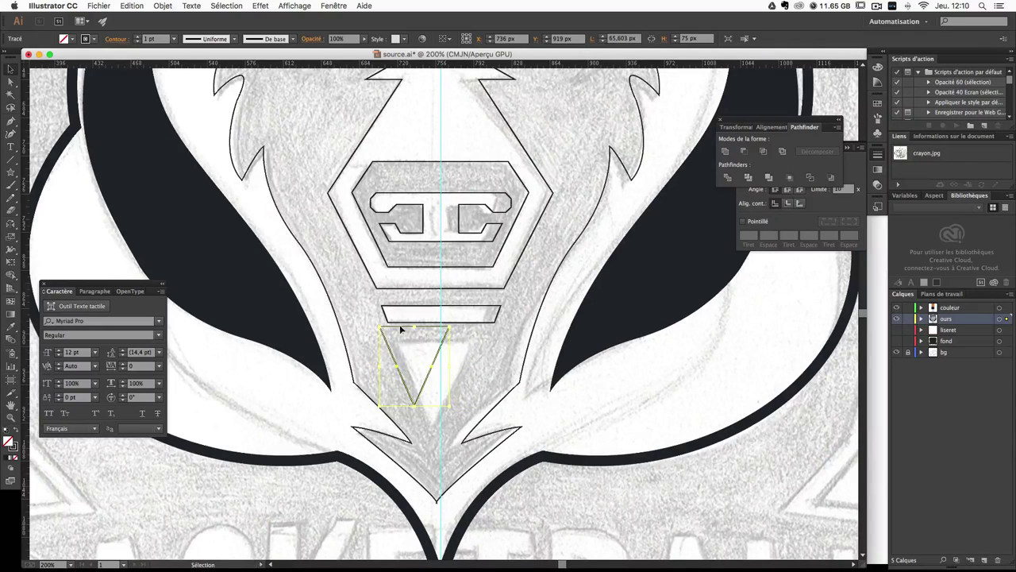
pyautogui.moveTo(399, 324); pyautogui.dragTo(424, 347)
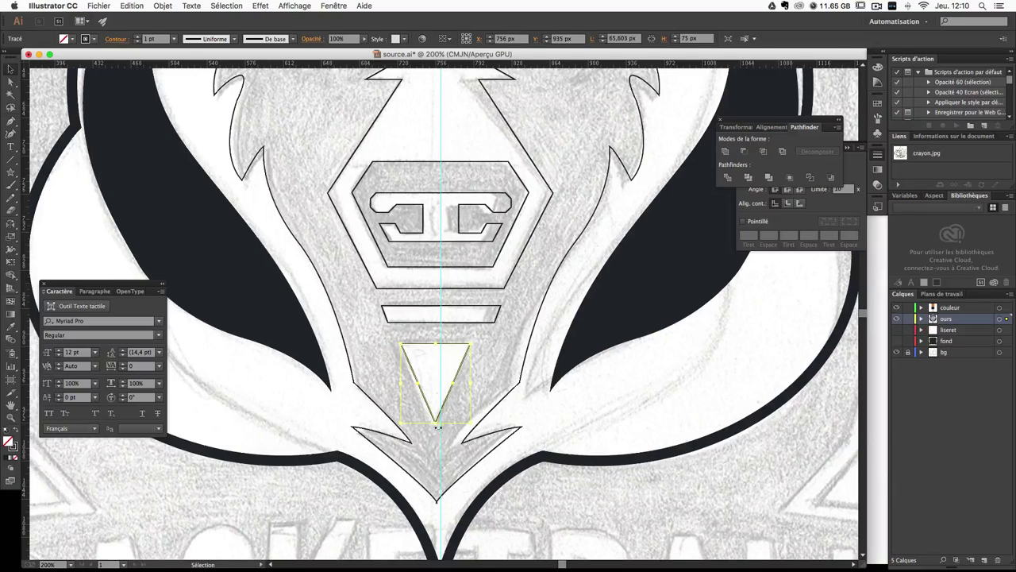
pyautogui.moveTo(439, 427); pyautogui.dragTo(465, 423)
pyautogui.press('Right')
pyautogui.press('Right')
pyautogui.press('Right')
pyautogui.press('Right')
pyautogui.click(496, 364)
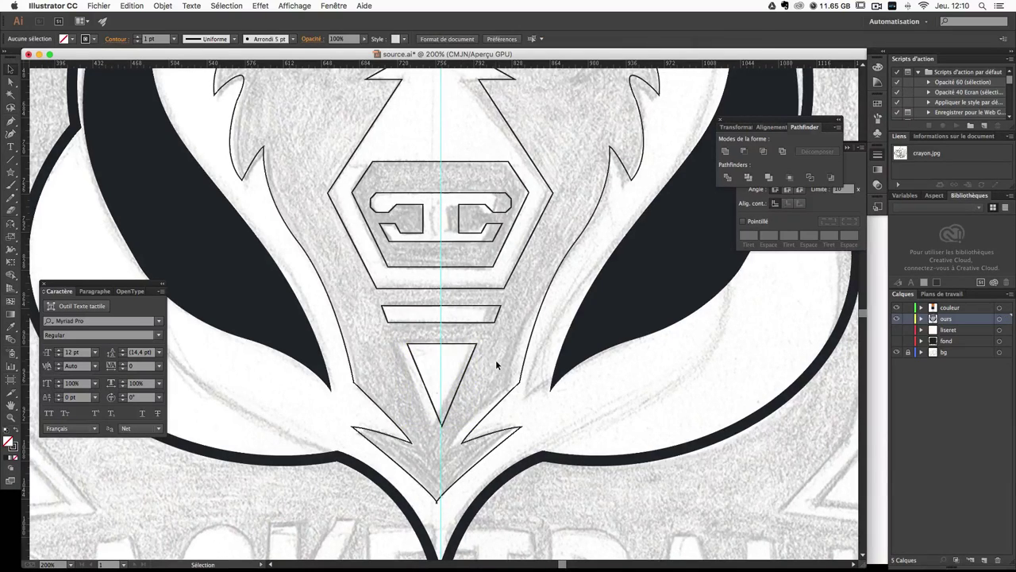
# Step: Zoom in and inspect the triangle's shape with Direct Selection
pyautogui.press('a')
pyautogui.hotkey('ctrl', '+')
pyautogui.scroll(-3, 488, 284)
pyautogui.press('v')
pyautogui.click(443, 280)
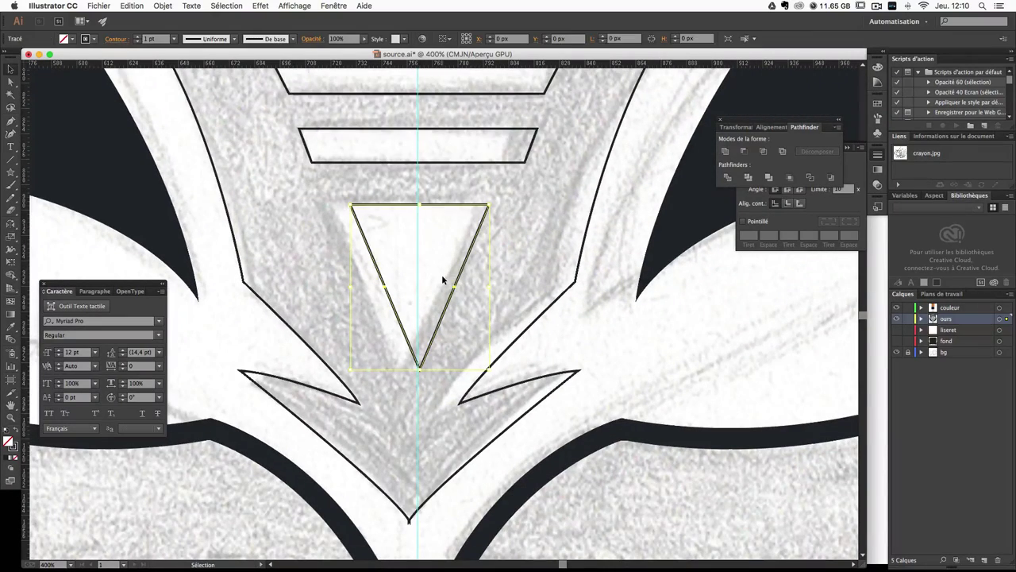
pyautogui.click(574, 250)
# Step: Fit the artboard in view, then zoom in close on the bear's face
pyautogui.press('a')
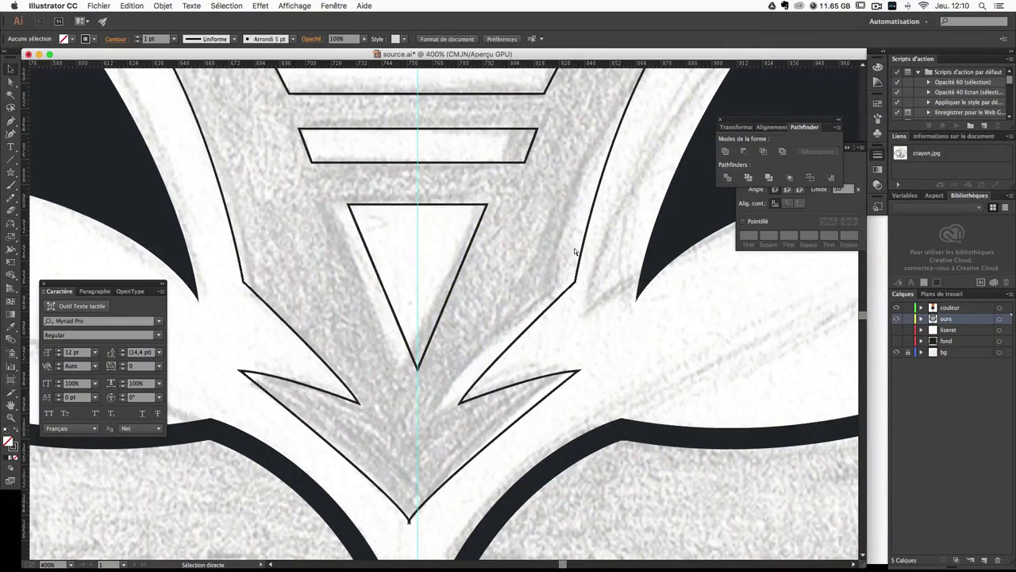
pyautogui.hotkey('ctrl', '0')
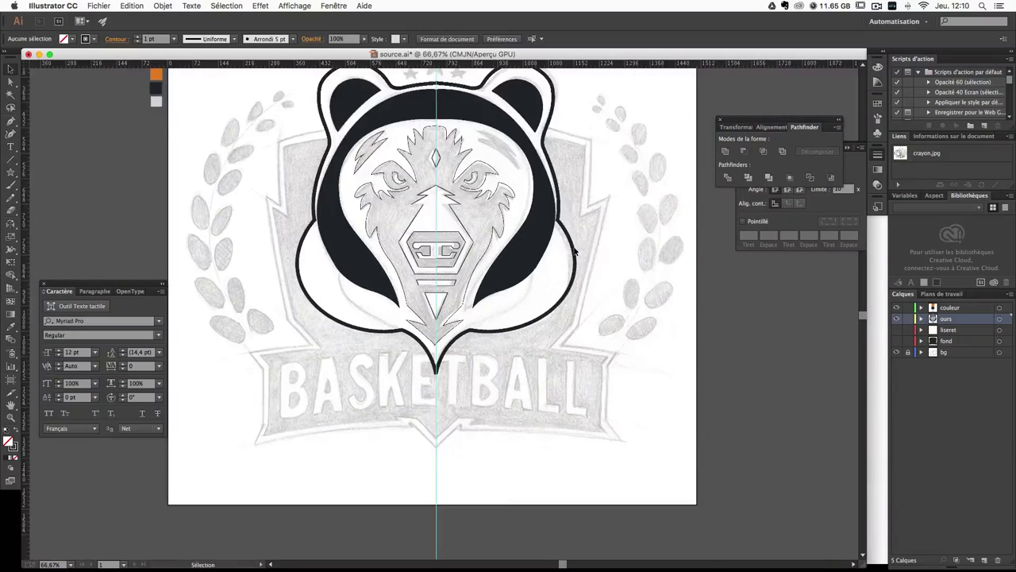
pyautogui.moveTo(574, 251); pyautogui.dragTo(591, 377)
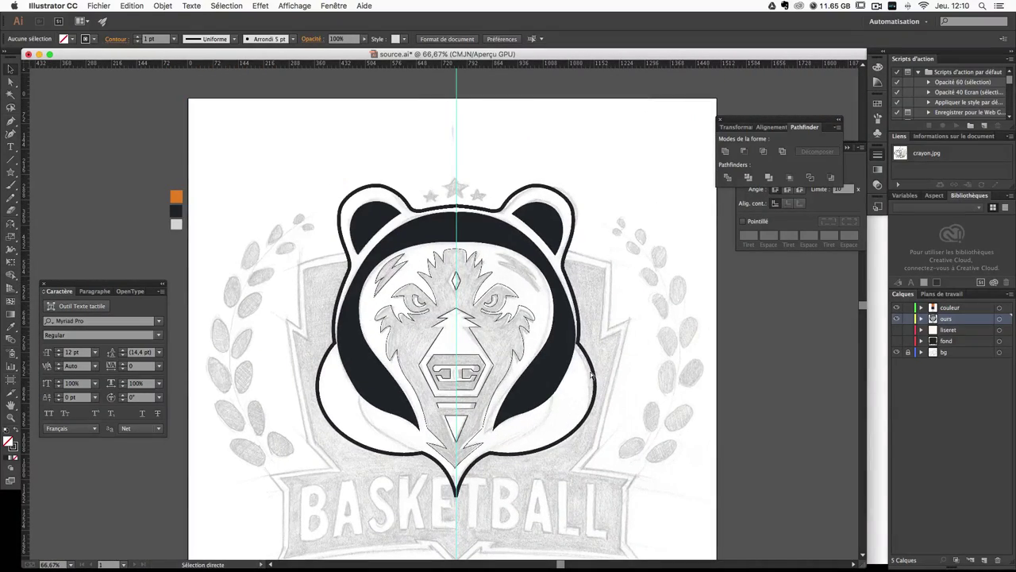
pyautogui.hotkey('ctrl', '+')
pyautogui.hotkey('ctrl', '+')
pyautogui.hotkey('ctrl', '+')
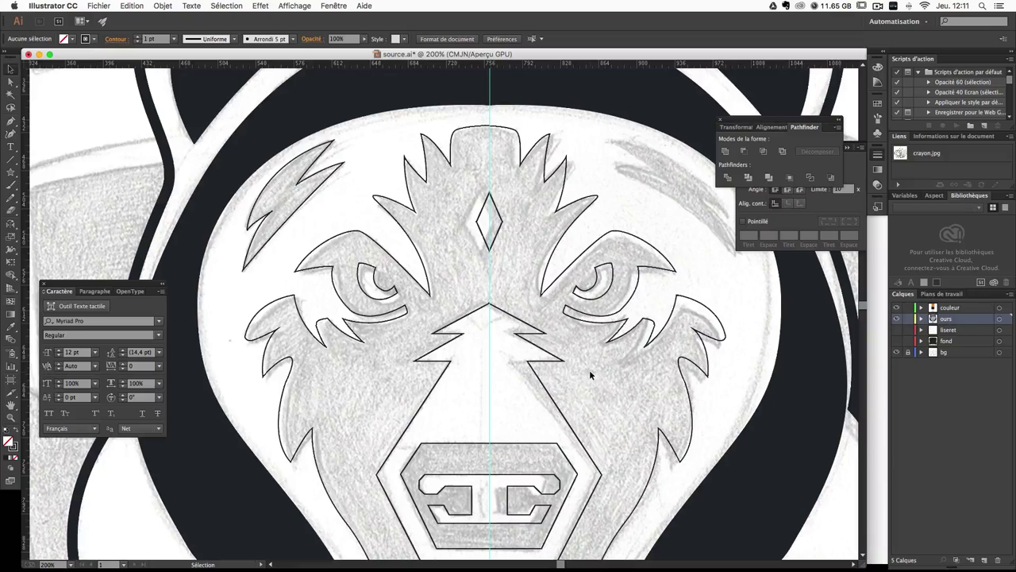
# Step: Duplicate the left spiky fur tuft toward the right eye and flip it horizontally
pyautogui.moveTo(307, 182); pyautogui.dragTo(334, 183)
pyautogui.moveTo(638, 208); pyautogui.dragTo(637, 209)
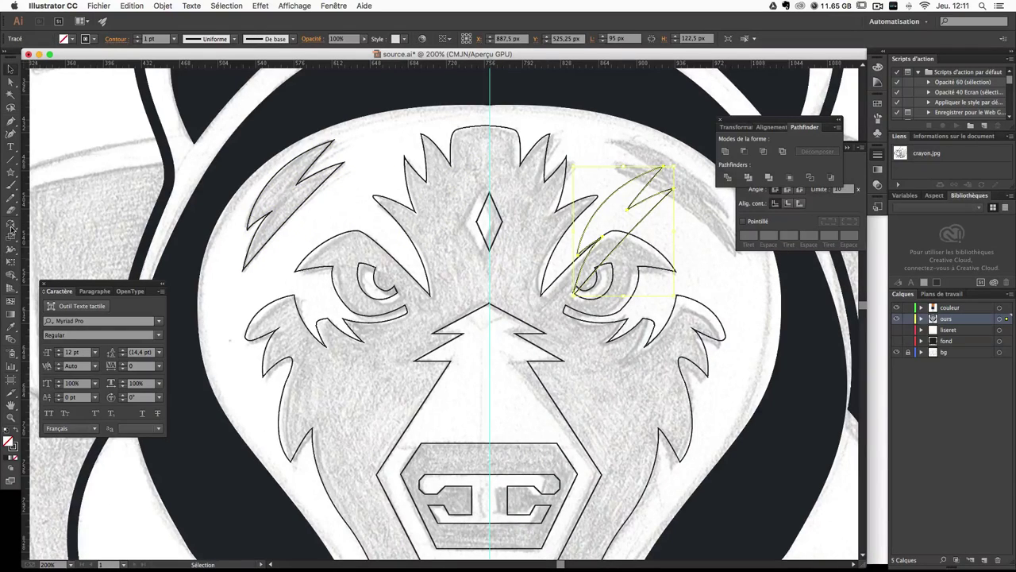
pyautogui.press('o')
pyautogui.click(796, 234)
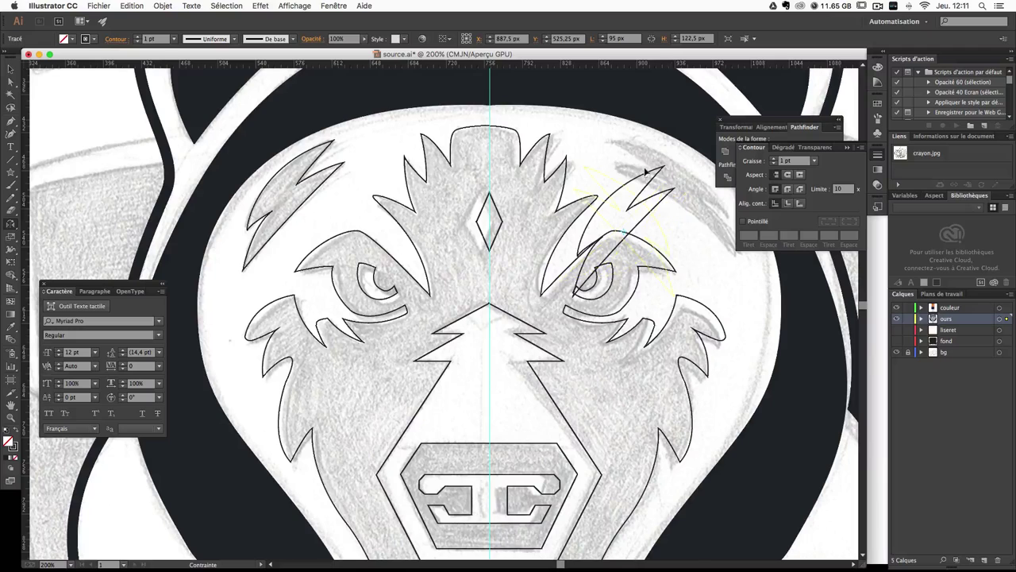
pyautogui.moveTo(624, 212); pyautogui.dragTo(626, 167)
# Step: Position the flipped tuft above the right eye, nudging it slightly right
pyautogui.click(10, 70)
pyautogui.hscroll(5, 592, 237)
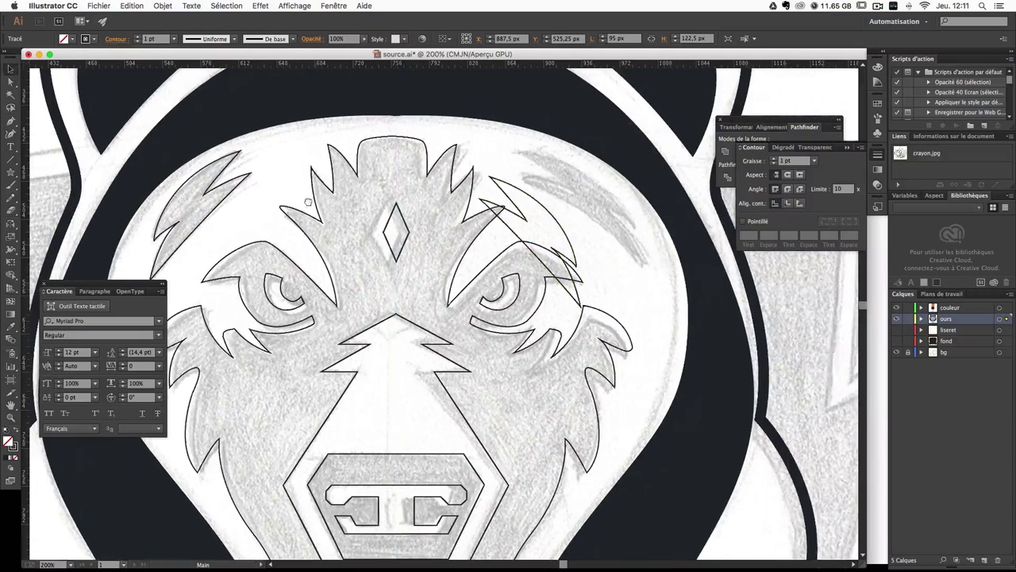
pyautogui.moveTo(561, 225); pyautogui.dragTo(597, 190)
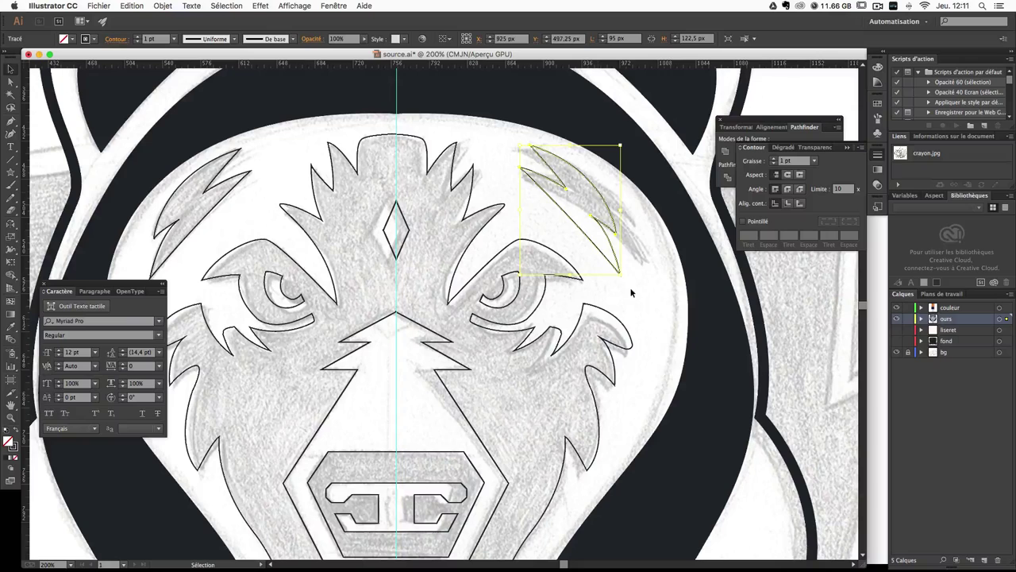
pyautogui.click(622, 275)
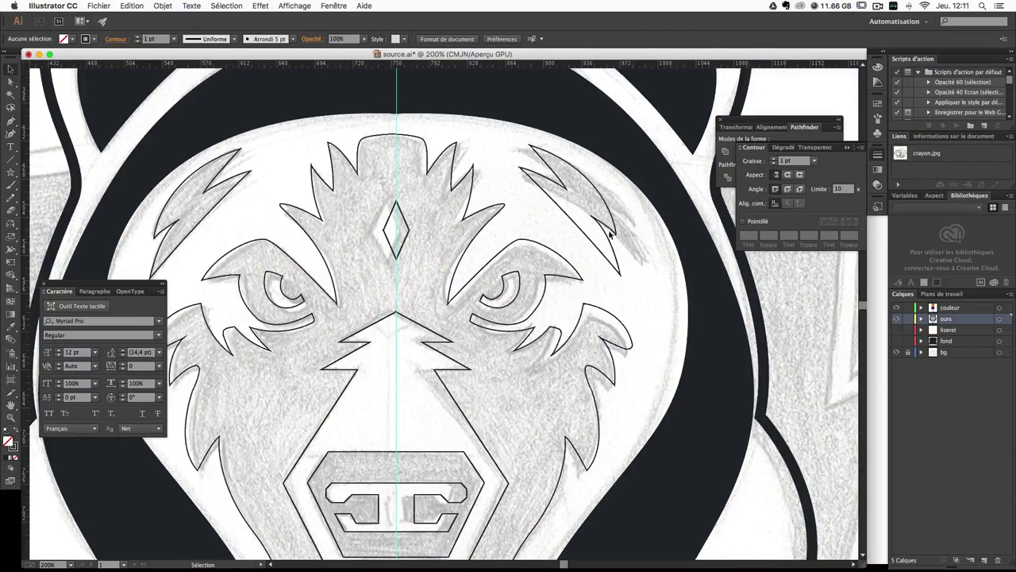
pyautogui.moveTo(610, 238); pyautogui.dragTo(615, 239)
pyautogui.click(653, 277)
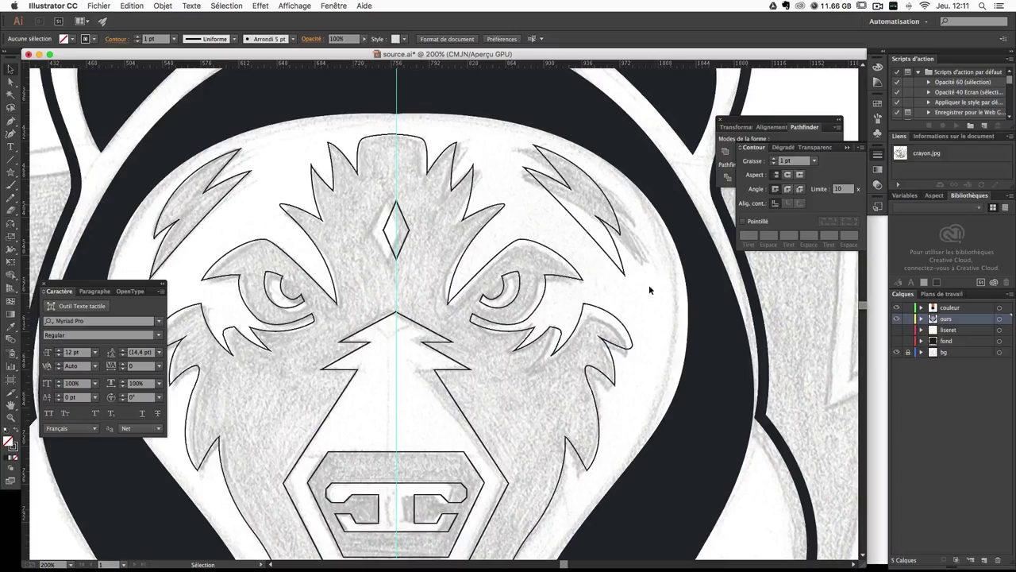
pyautogui.press('super+minus')
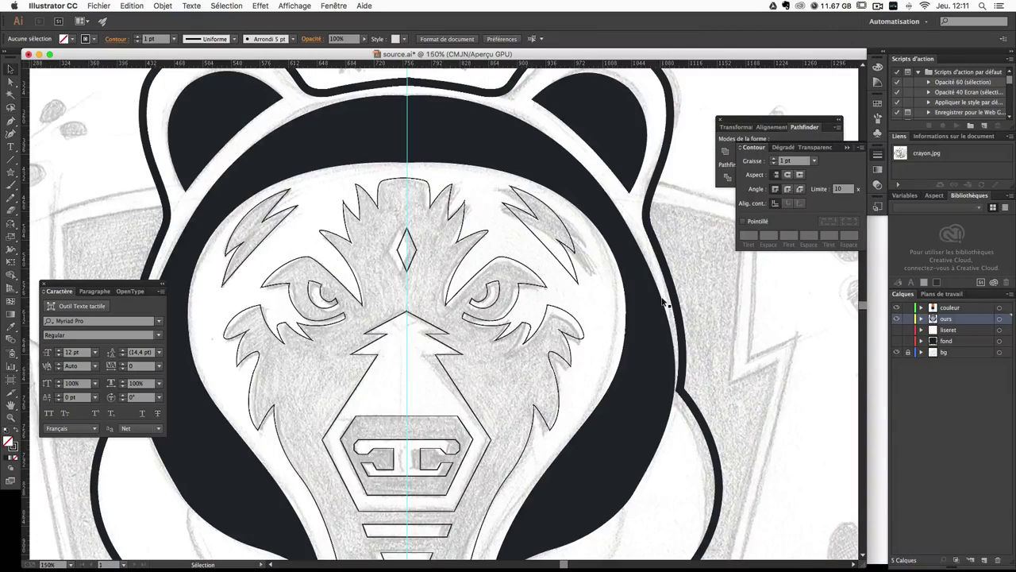
# Step: Select the forehead diamond and zoom out to show the swatches
pyautogui.doubleClick(397, 174)
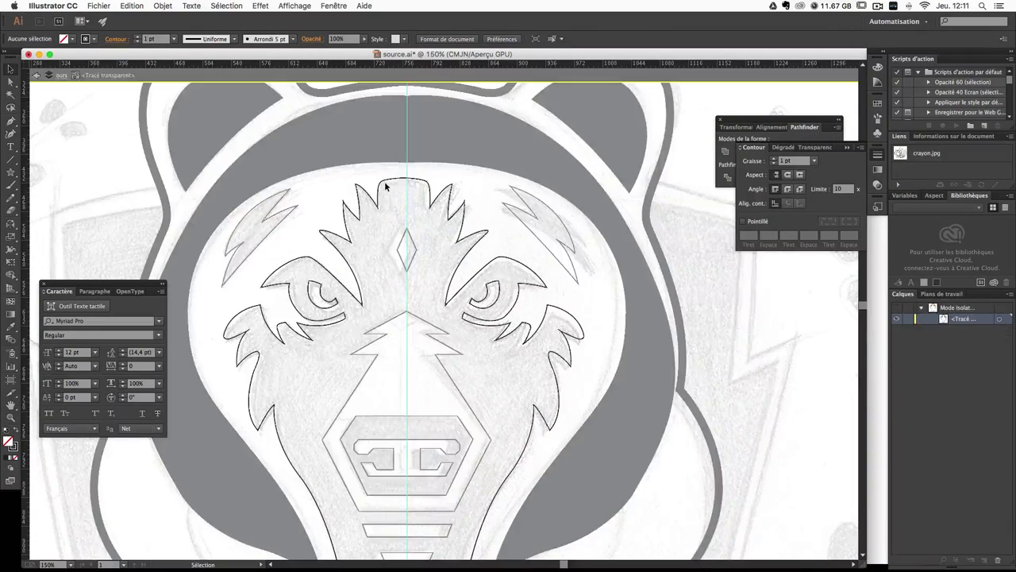
pyautogui.press('Escape')
pyautogui.click(389, 182)
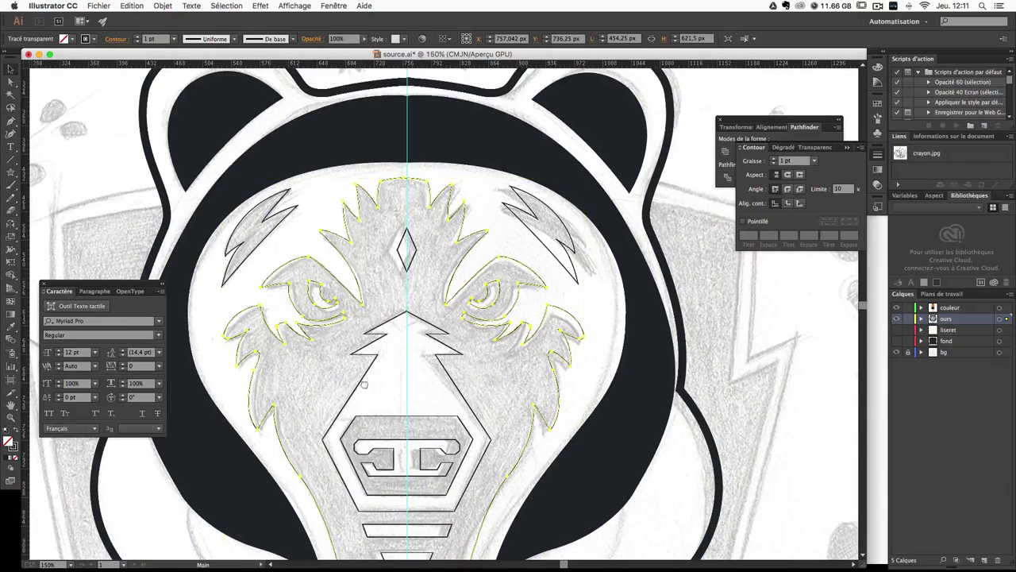
pyautogui.scroll(-3, 274, 385)
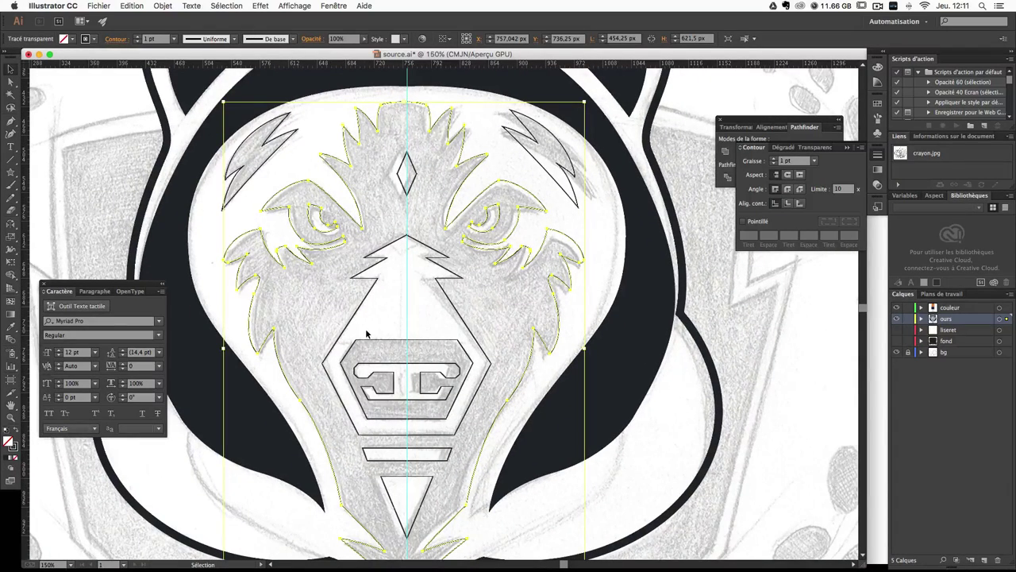
pyautogui.click(402, 171)
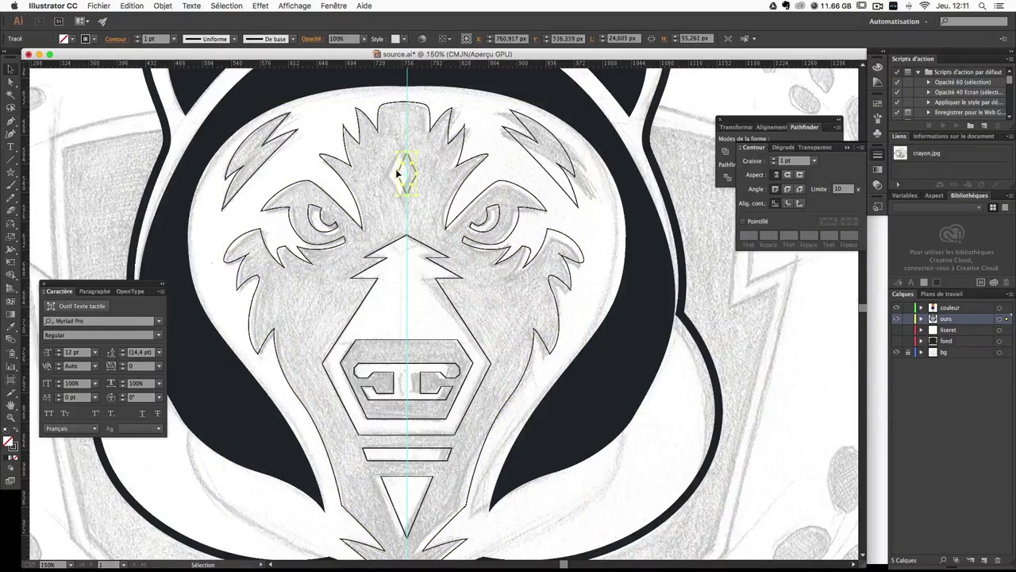
pyautogui.moveTo(344, 173)
pyautogui.mouseDown()
pyautogui.moveTo(506, 248)
pyautogui.moveTo(489, 223)
pyautogui.mouseUp()
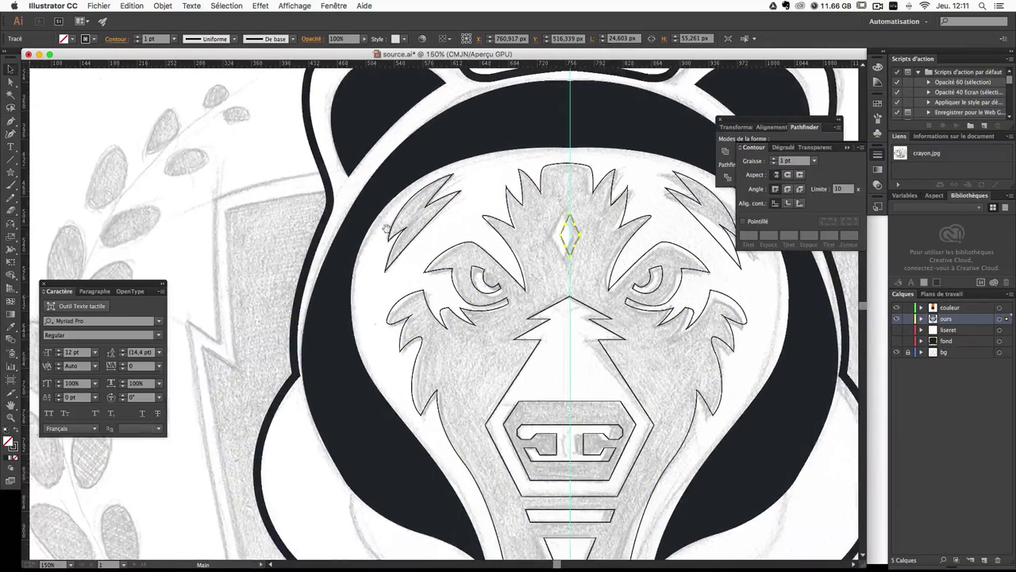
pyautogui.hotkey('ctrl', '-')
pyautogui.hotkey('ctrl', '-')
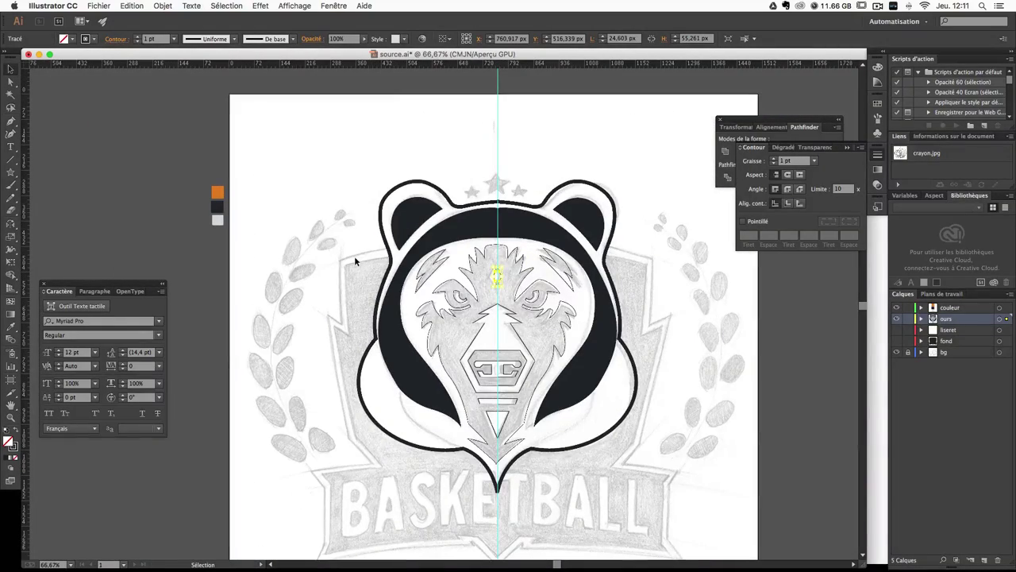
# Step: Fill the diamond with the orange swatch using the Eyedropper, then deselect
pyautogui.click(10, 326)
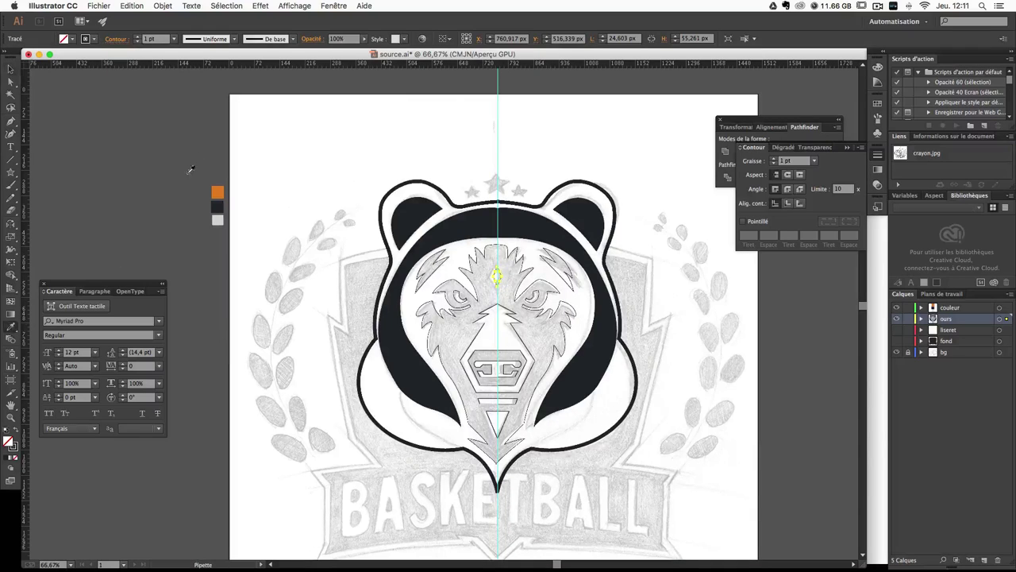
pyautogui.click(216, 190)
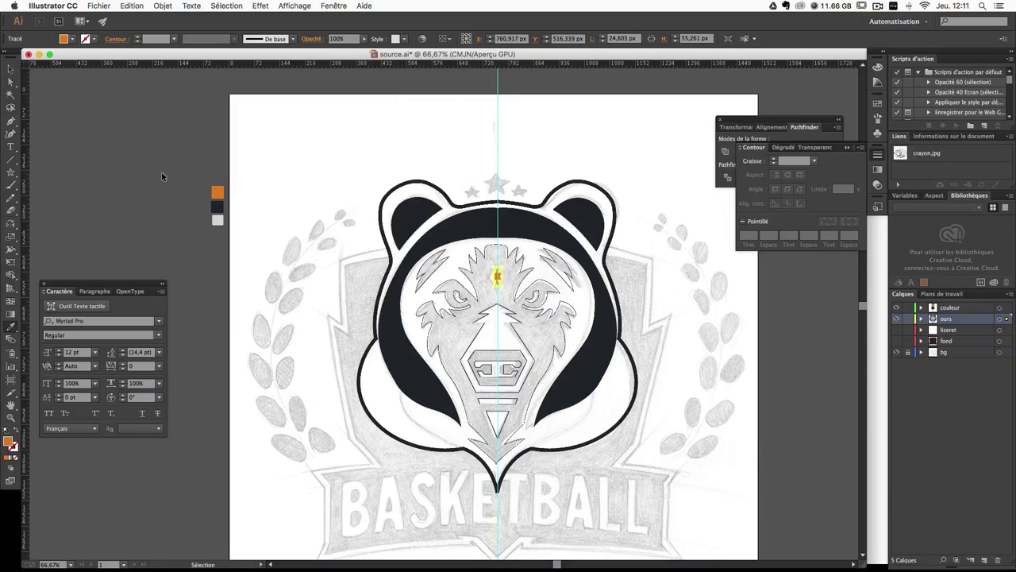
pyautogui.hotkey('ctrl', 'shift', 'a')
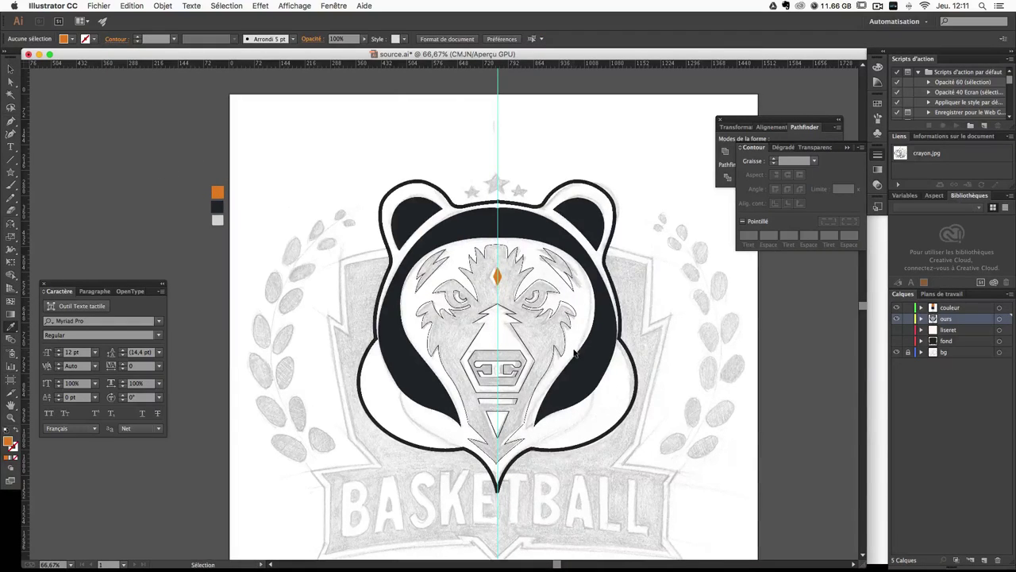
pyautogui.hotkey('ctrl', '+')
pyautogui.keyDown('ctrl'); pyautogui.click(548, 316); pyautogui.keyUp('ctrl')
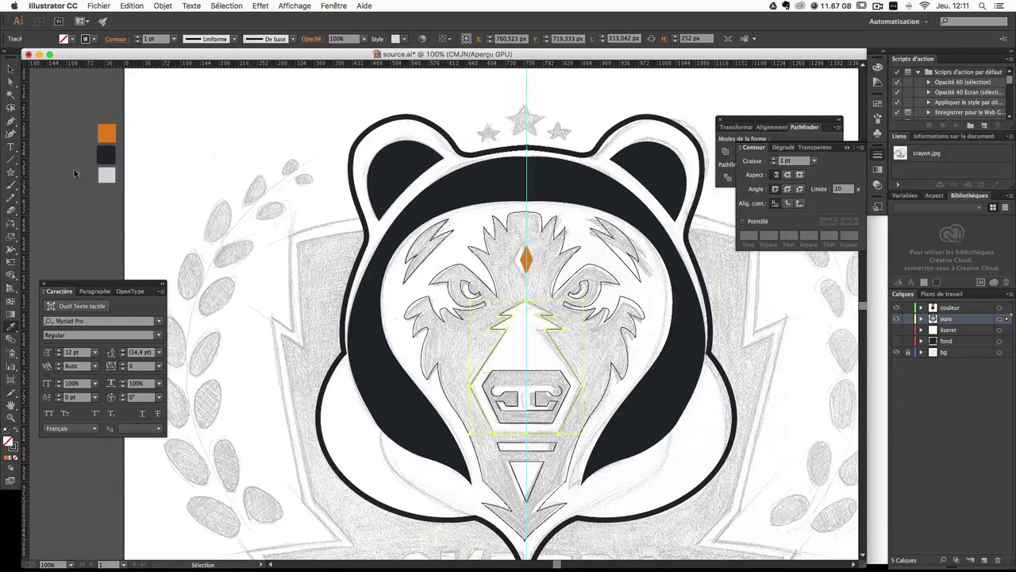
# Step: Select the orange border outline and check its stroke colour without changing it
pyautogui.keyDown('ctrl'); pyautogui.click(101, 188); pyautogui.keyUp('ctrl')
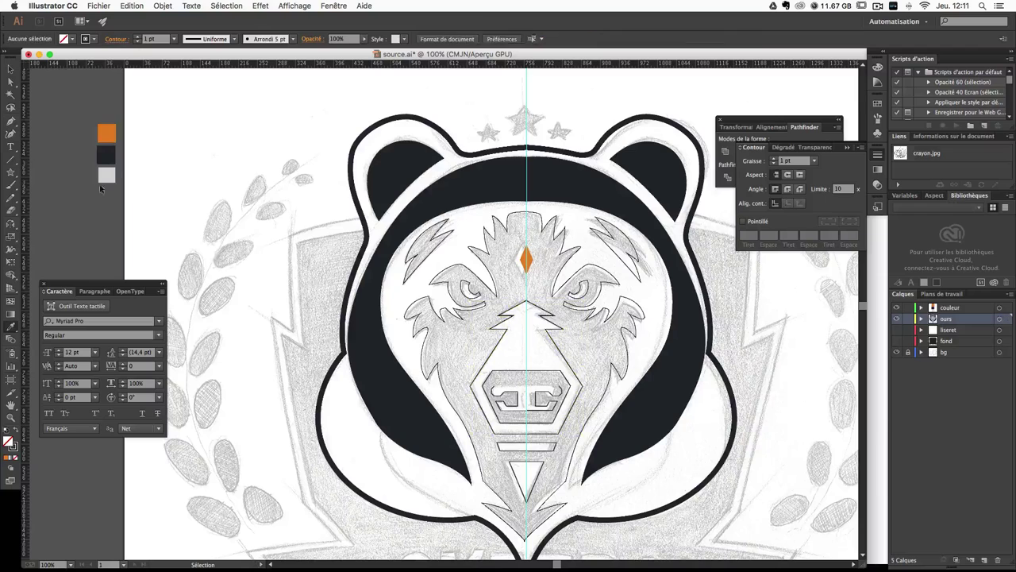
pyautogui.click(896, 341)
pyautogui.click(896, 341)
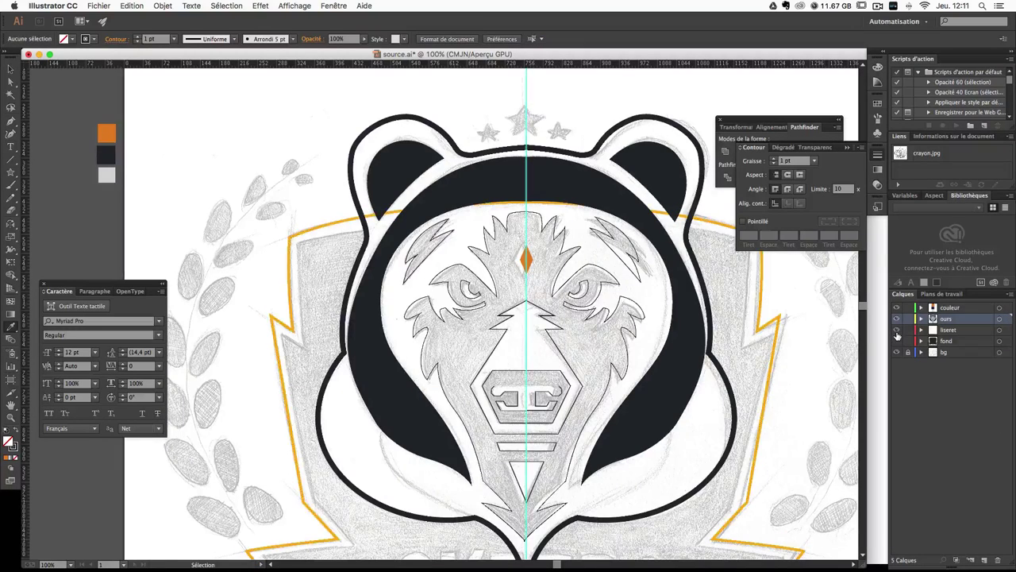
pyautogui.click(8, 70)
pyautogui.click(295, 237)
pyautogui.doubleClick(16, 447)
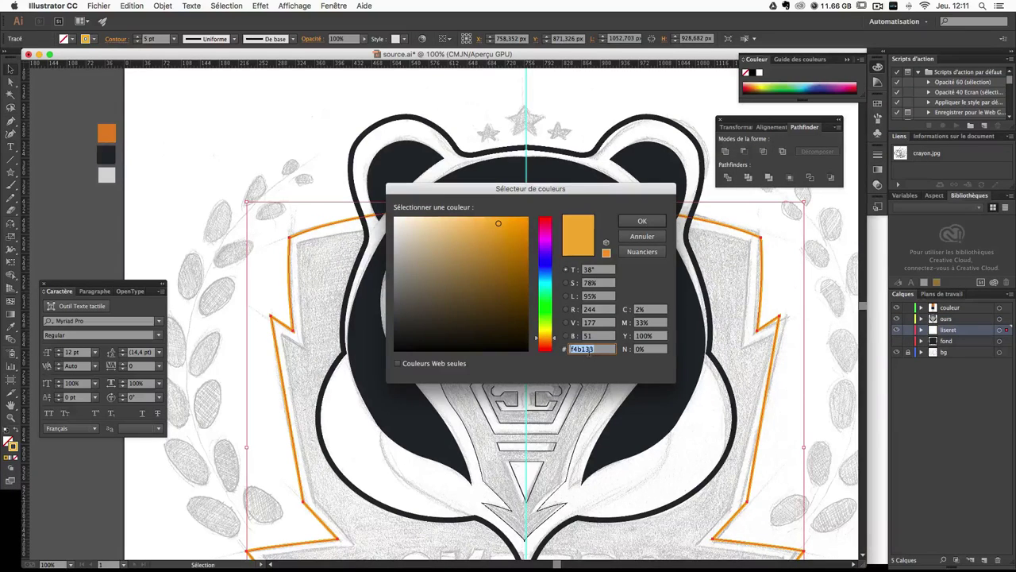
pyautogui.press('Return')
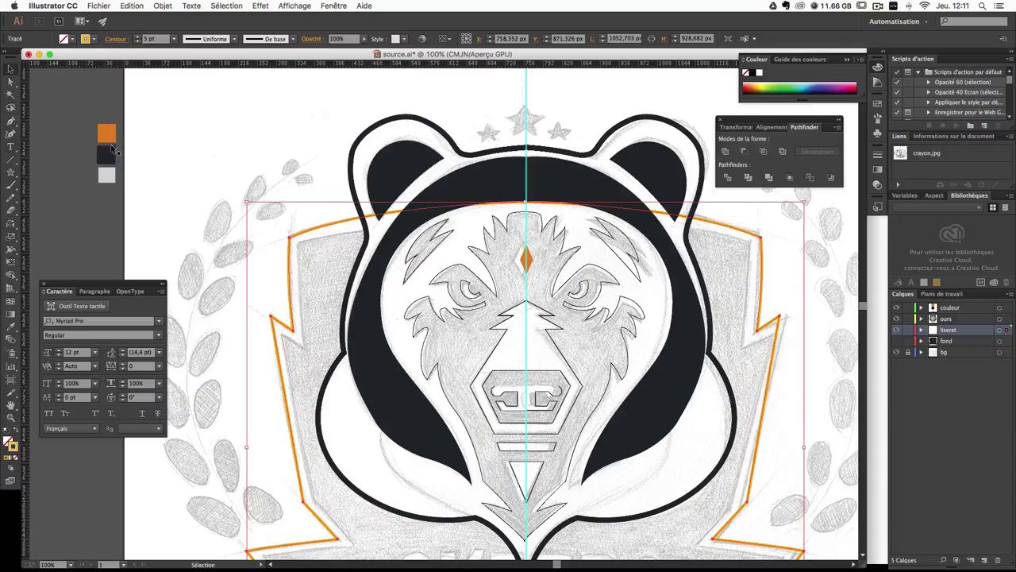
# Step: Duplicate the orange swatch square and set the copy's fill to f2a62b
pyautogui.moveTo(111, 134); pyautogui.dragTo(112, 113)
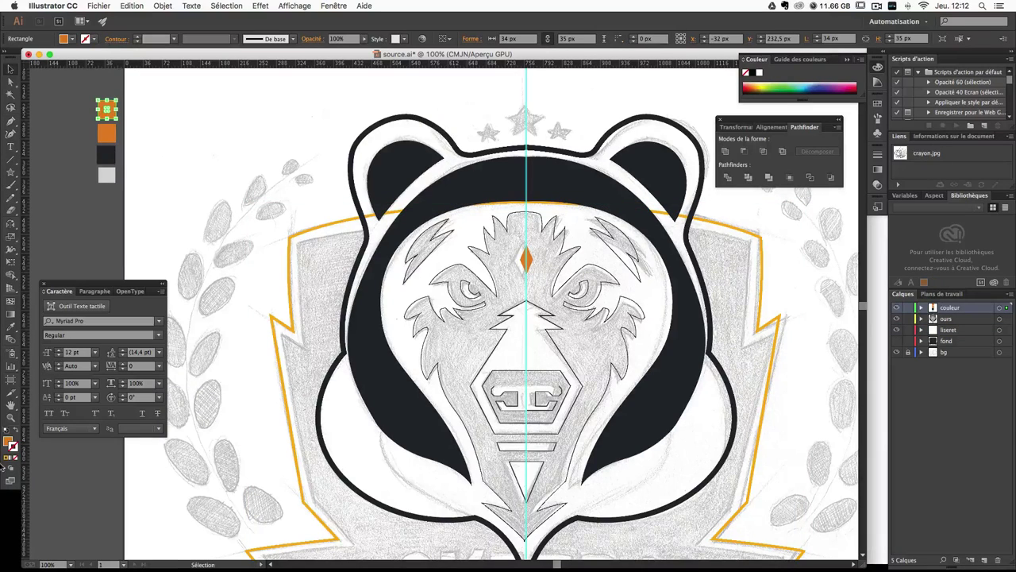
pyautogui.doubleClick(8, 442)
pyautogui.write('f2a62b')
pyautogui.press('Return')
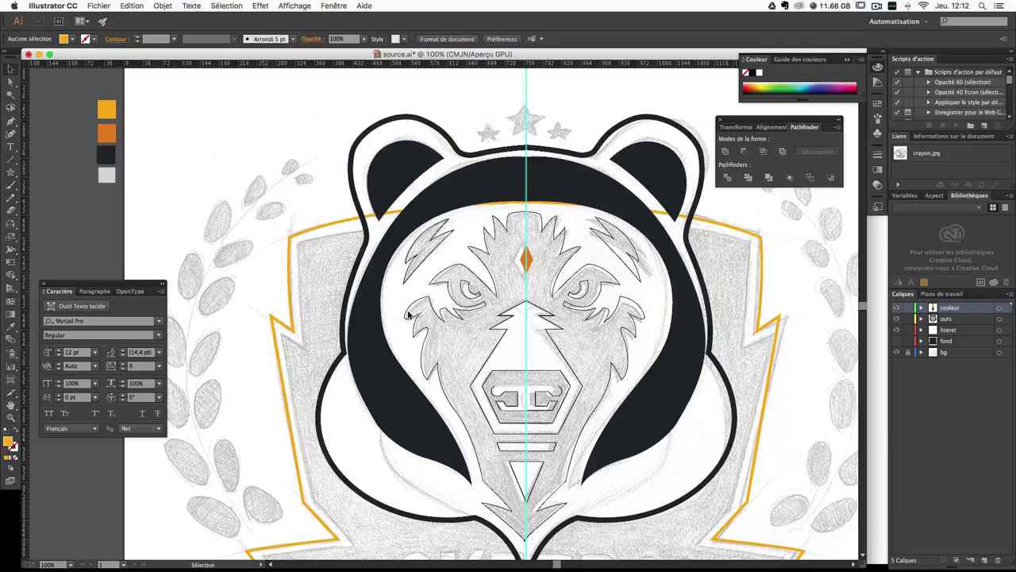
# Step: Hide the liseret layer and fill the muzzle with the new yellow-orange swatch
pyautogui.click(897, 329)
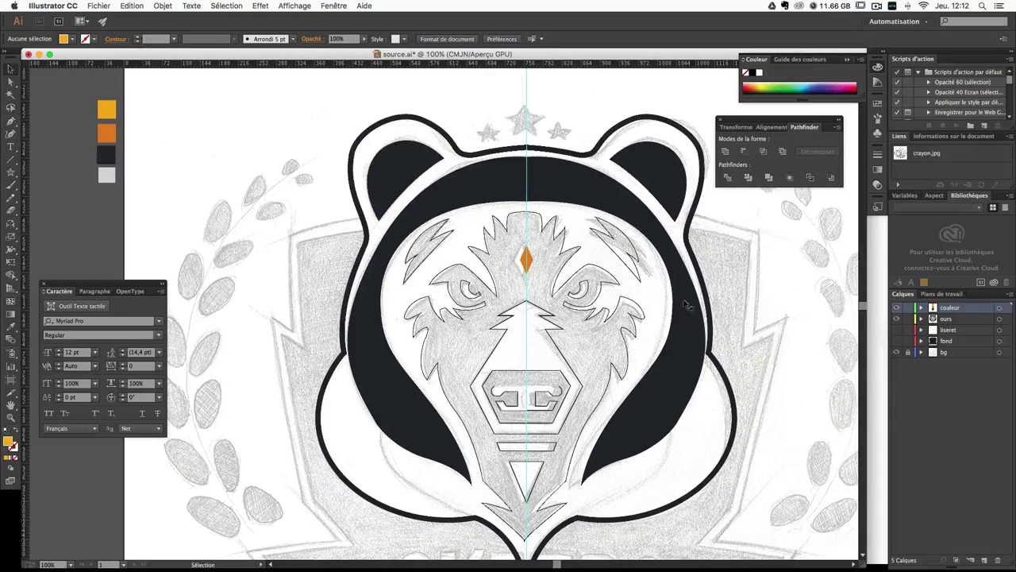
pyautogui.click(538, 311)
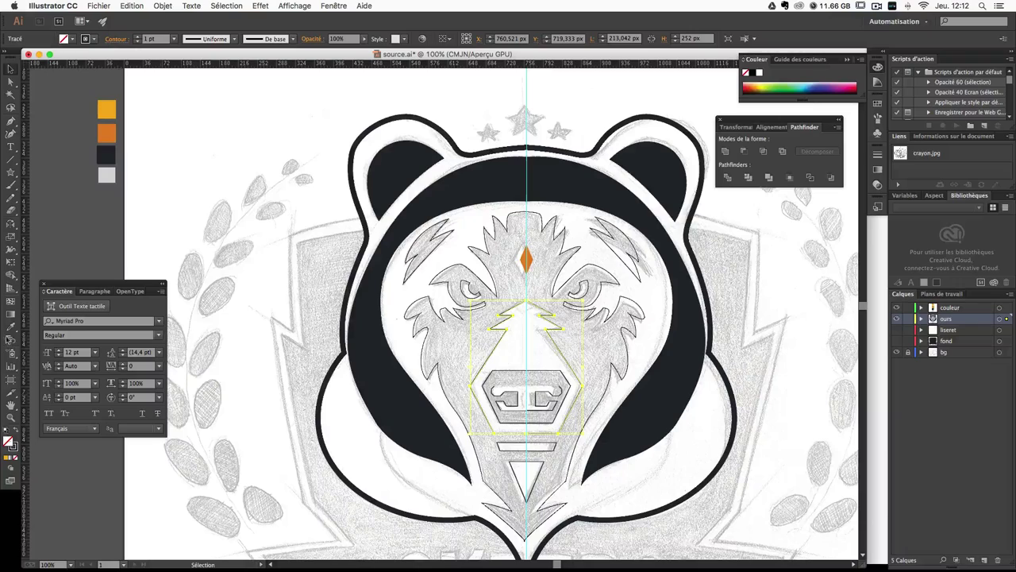
pyautogui.click(10, 326)
pyautogui.click(106, 109)
# Step: Fill the nose hexagon dark navy and swap its fill and stroke
pyautogui.hotkey('ctrl', 'shift', 'a')
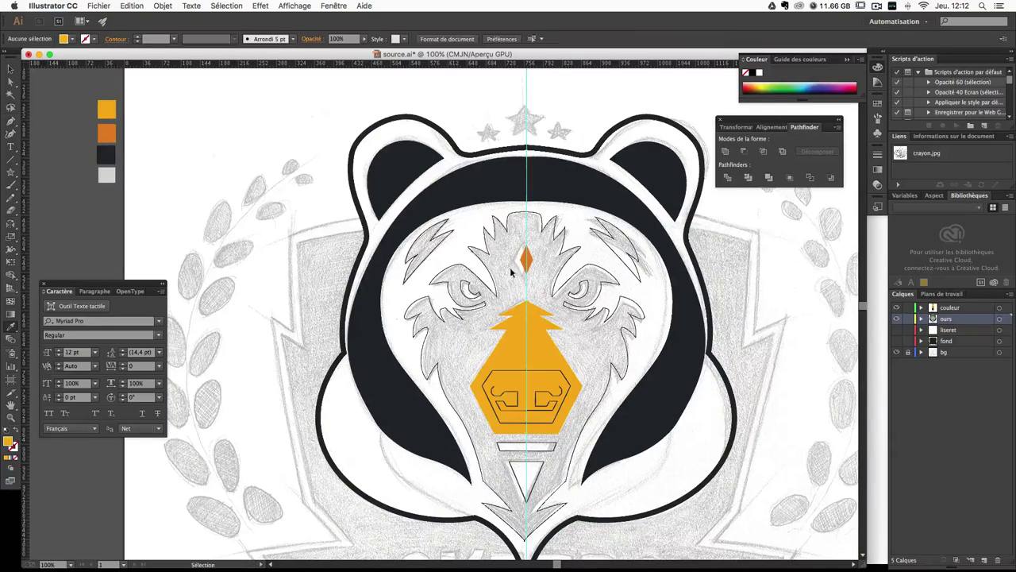
pyautogui.moveTo(622, 417); pyautogui.dragTo(559, 325)
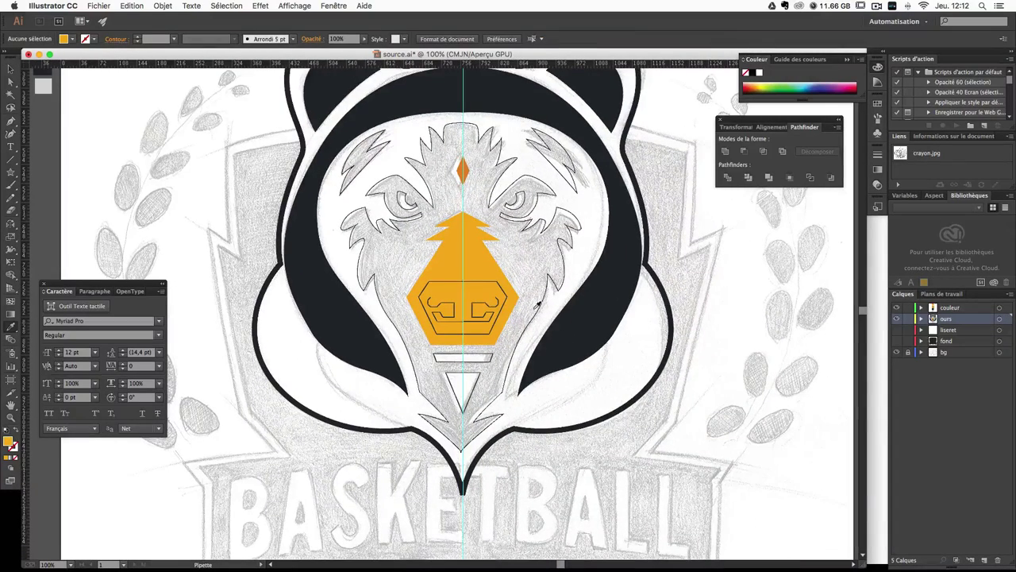
pyautogui.click(477, 289)
pyautogui.moveTo(441, 226); pyautogui.dragTo(477, 277)
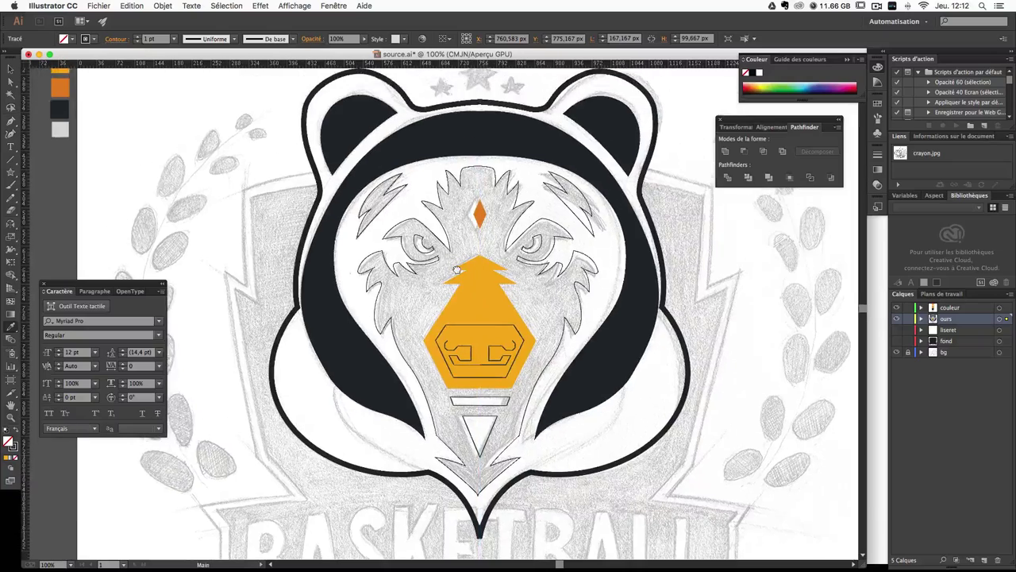
pyautogui.click(81, 116)
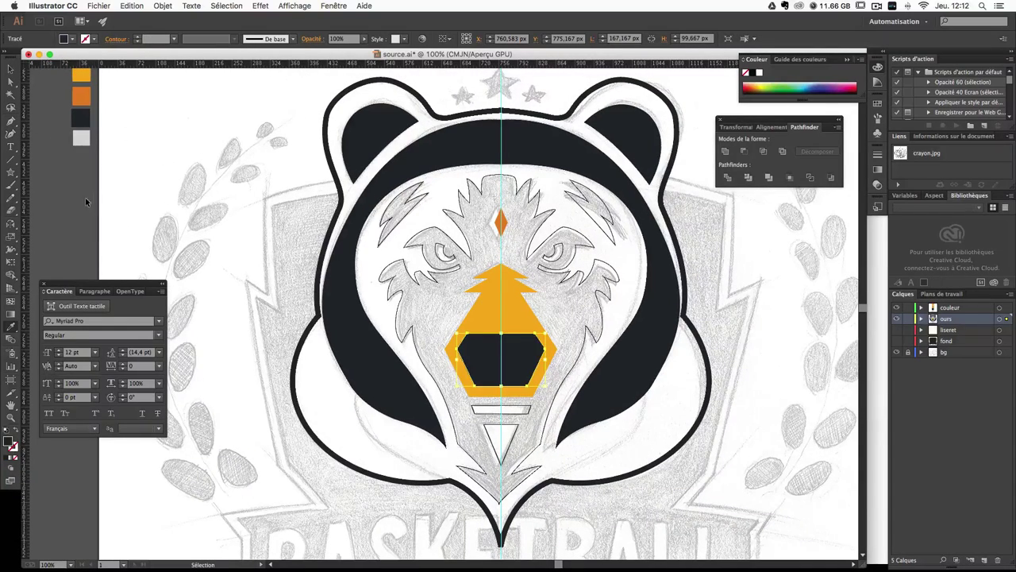
pyautogui.hotkey('shift', 'x')
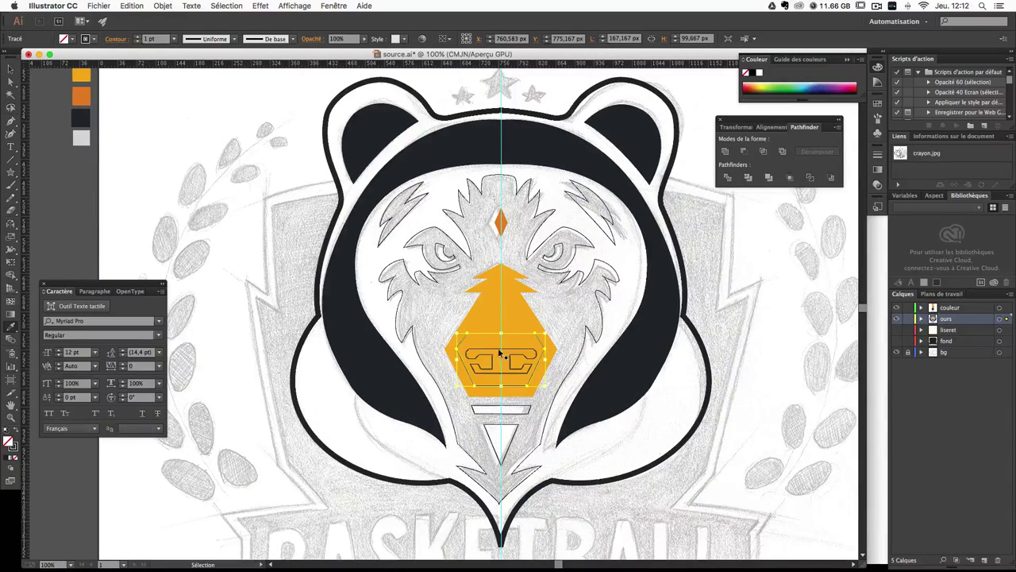
# Step: Colour the glyph shapes inside the muzzle hexagon with the orange swatch
pyautogui.click(503, 351)
pyautogui.click(512, 349)
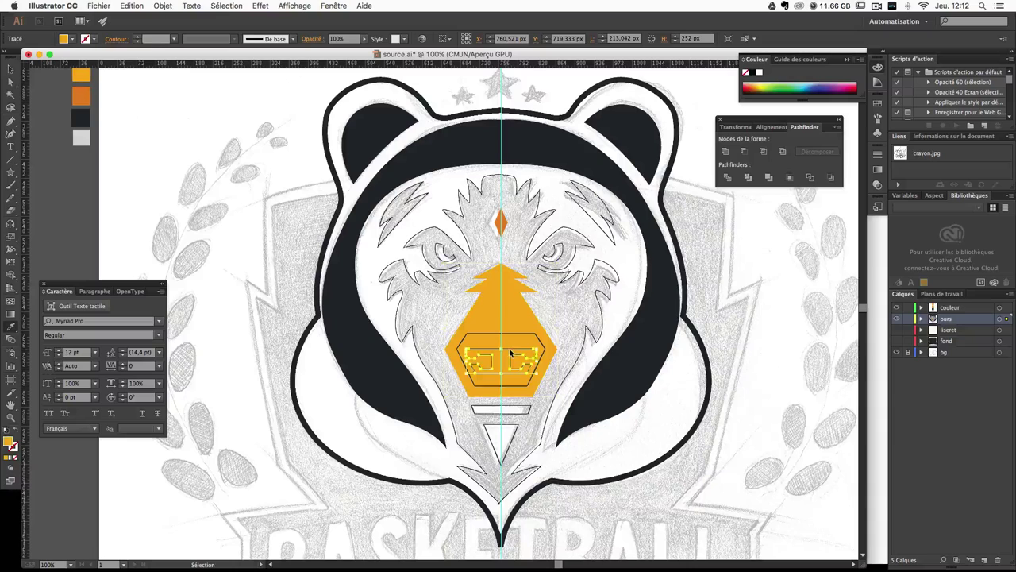
pyautogui.press('i')
pyautogui.click(82, 96)
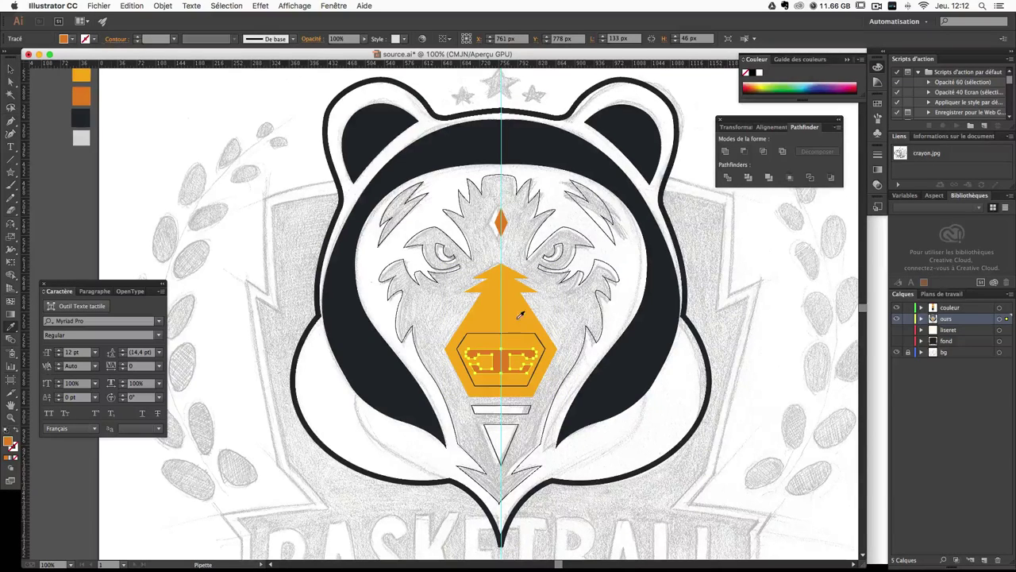
pyautogui.press('v')
# Step: Fill the inner hexagon with the dark navy swatch
pyautogui.click(517, 333)
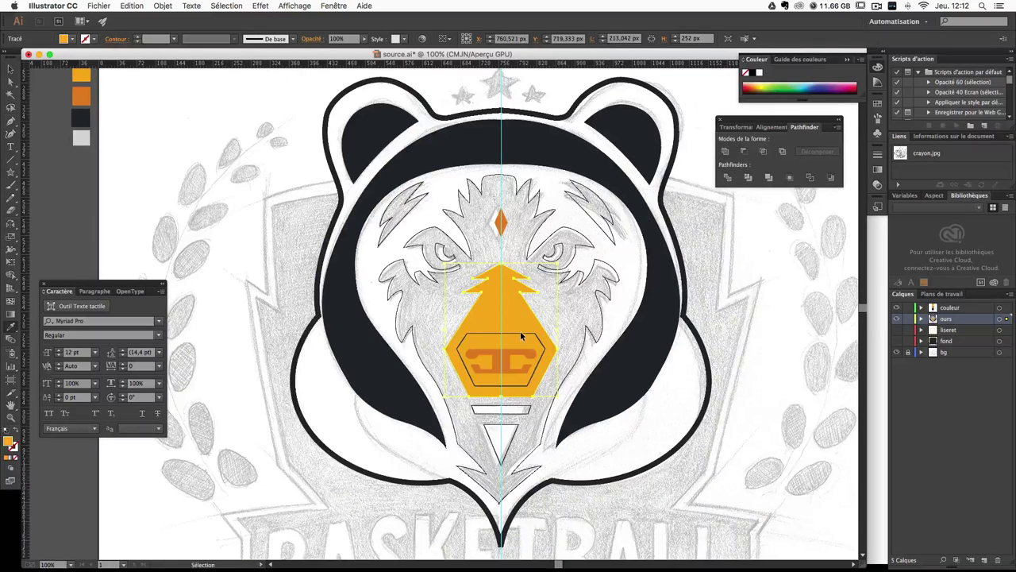
pyautogui.click(520, 331)
pyautogui.press('i')
pyautogui.click(82, 116)
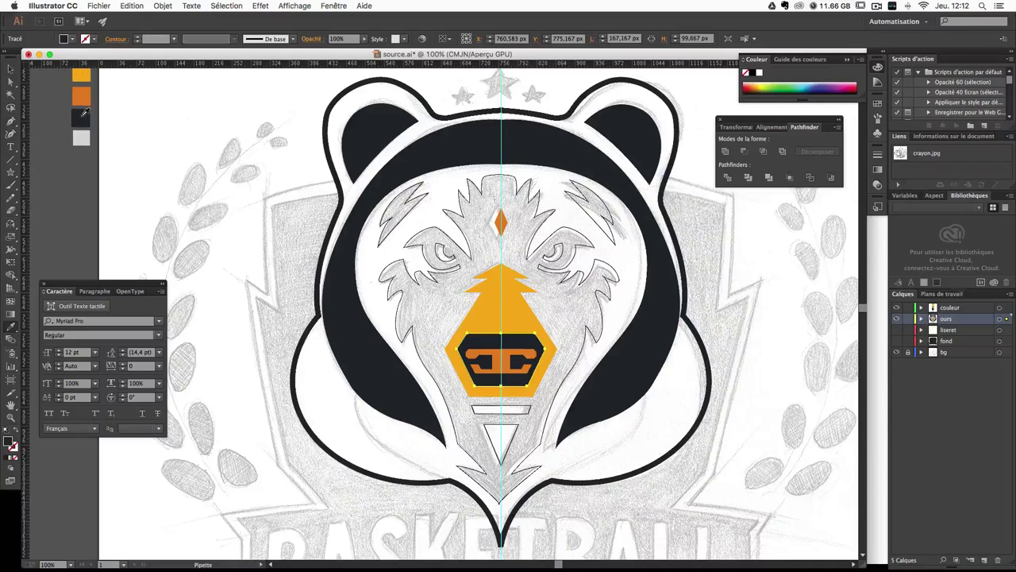
pyautogui.hotkey('ctrl', 'shift', 'a')
# Step: Turn the white bar under the muzzle orange and select the triangle below it
pyautogui.scroll(-3, 580, 342)
pyautogui.press('v')
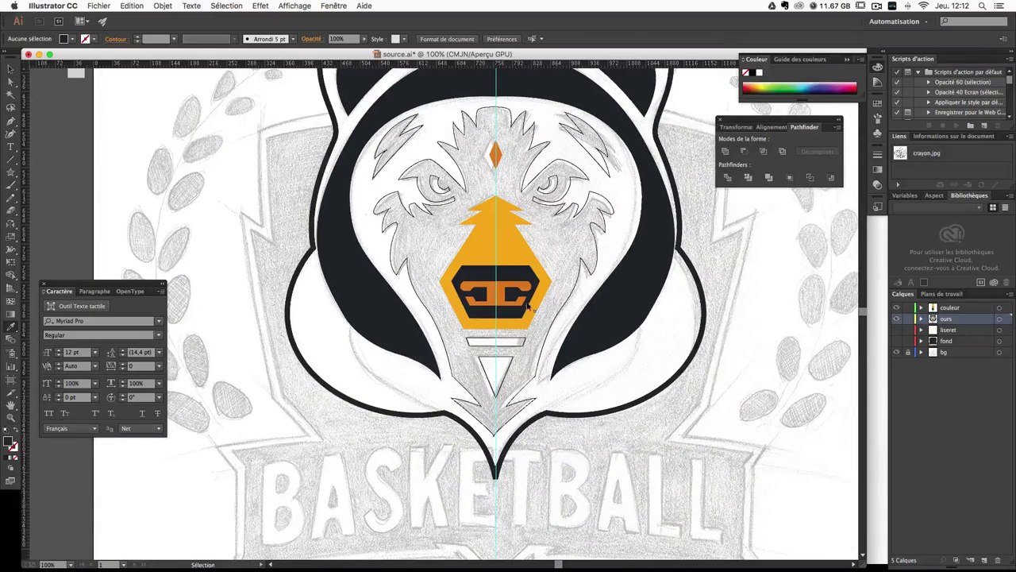
pyautogui.click(522, 340)
pyautogui.press('i')
pyautogui.click(507, 287)
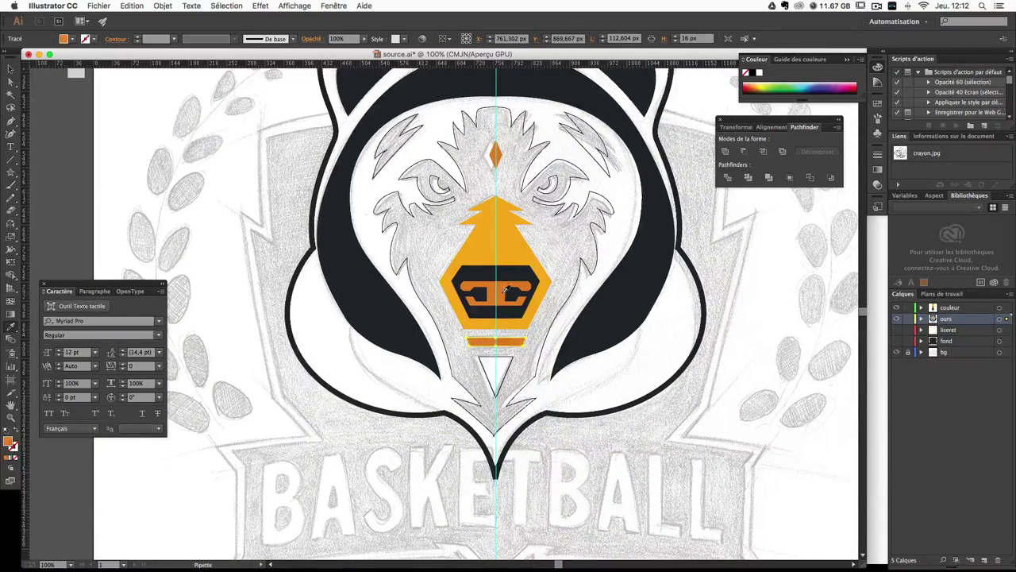
pyautogui.press('v')
pyautogui.click(513, 364)
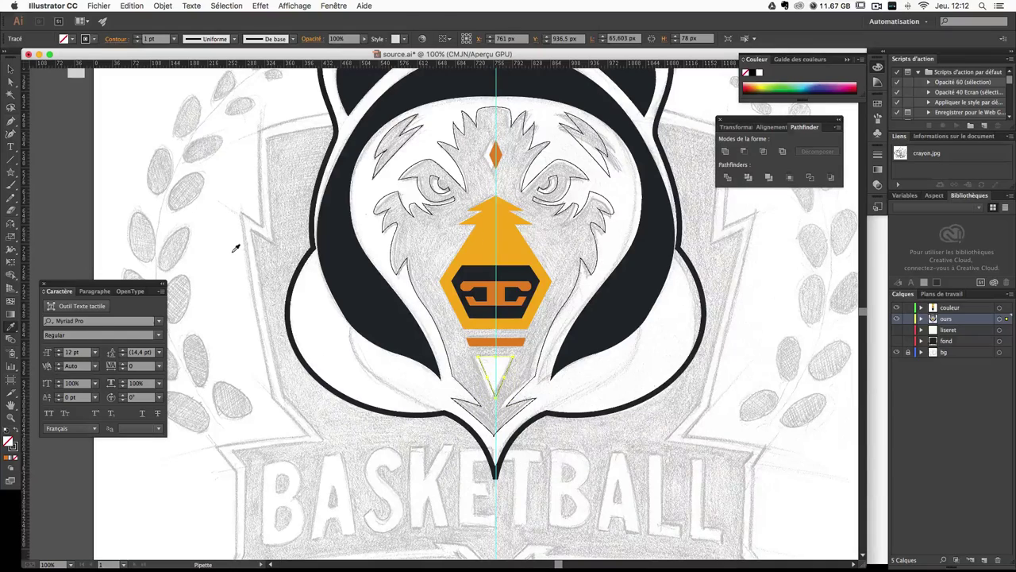
pyautogui.scroll(3, 297, 219)
pyautogui.hscroll(-3, 297, 219)
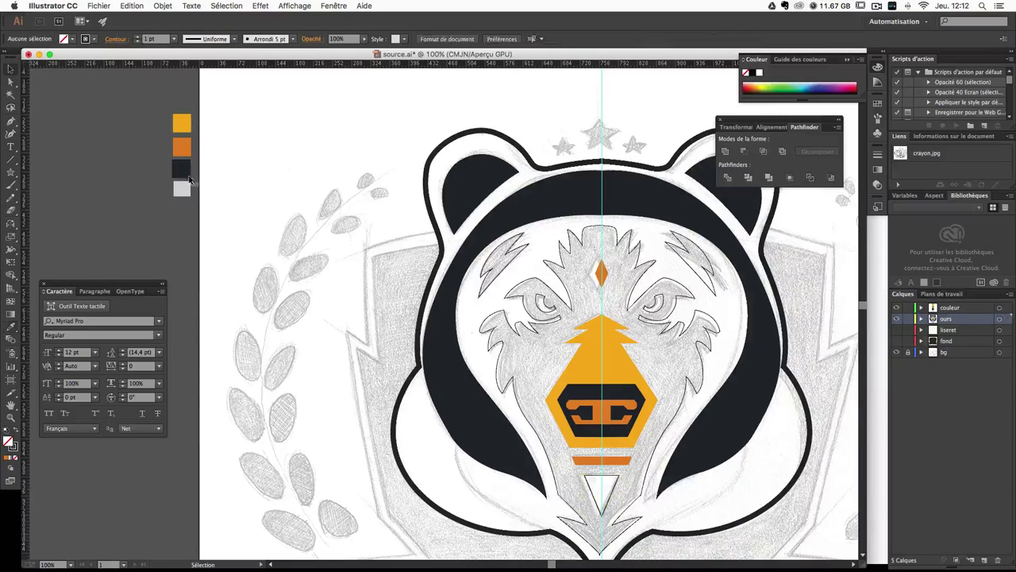
# Step: Draw a small swatch square below the swatches and give it a dark blue fill
pyautogui.click(194, 179)
pyautogui.moveTo(181, 173); pyautogui.dragTo(180, 214)
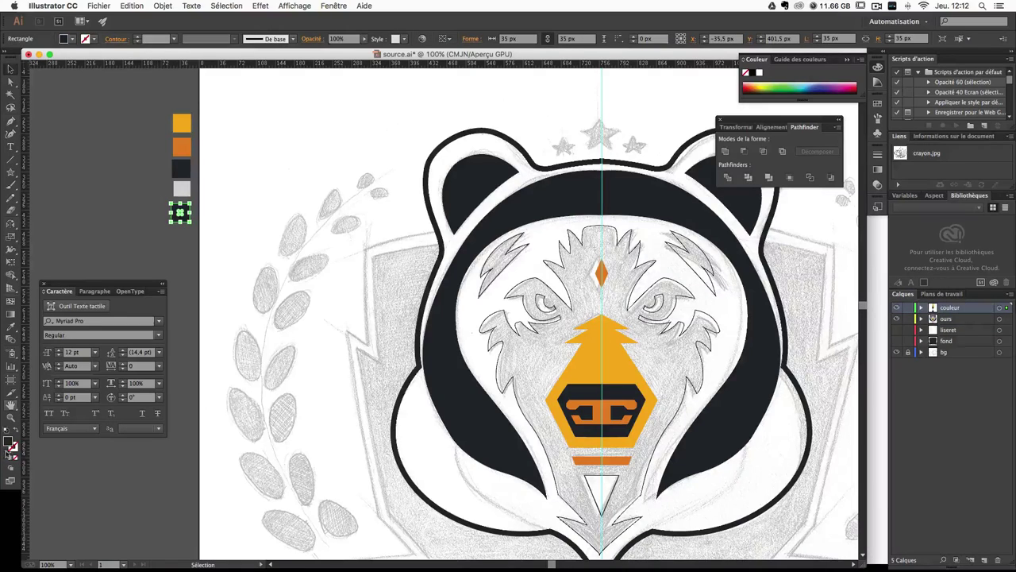
pyautogui.doubleClick(10, 443)
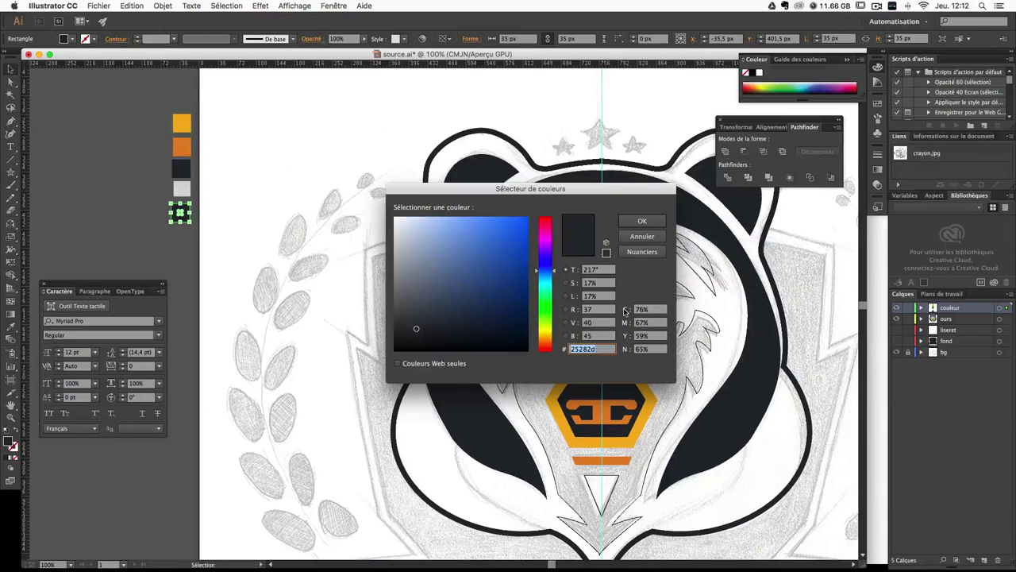
pyautogui.write('05')
pyautogui.press('Return')
# Step: Fill the white triangle under the nose with the new blue swatch
pyautogui.moveTo(703, 434); pyautogui.dragTo(614, 376)
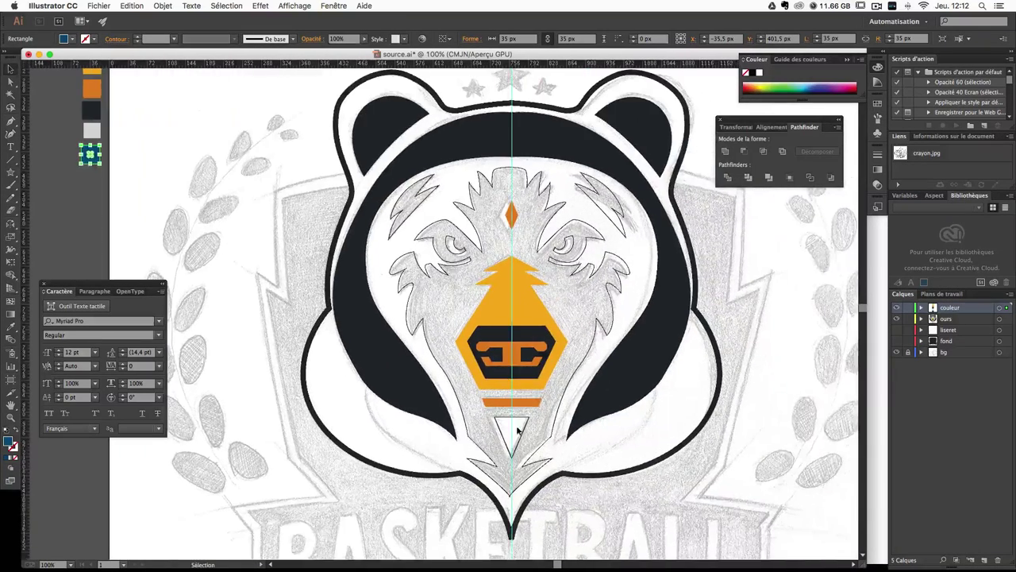
pyautogui.click(523, 424)
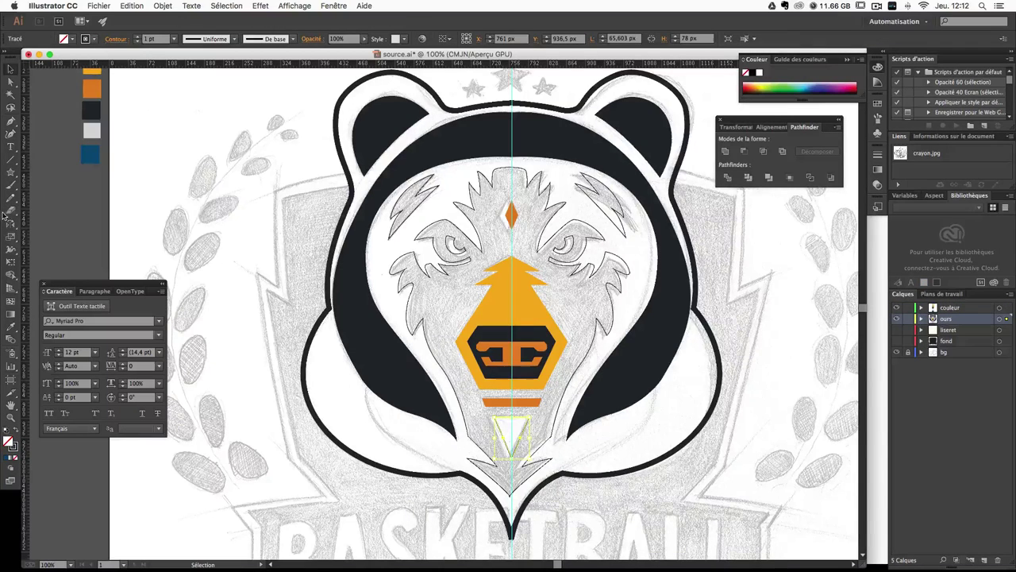
pyautogui.click(93, 155)
pyautogui.click(174, 209)
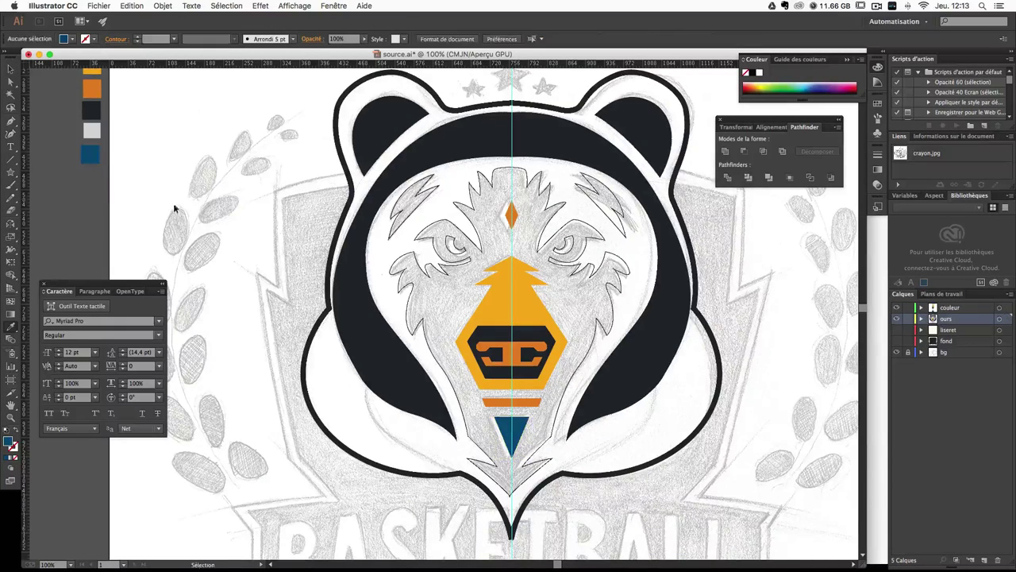
# Step: Fill the face fur path with dark navy
pyautogui.click(544, 185)
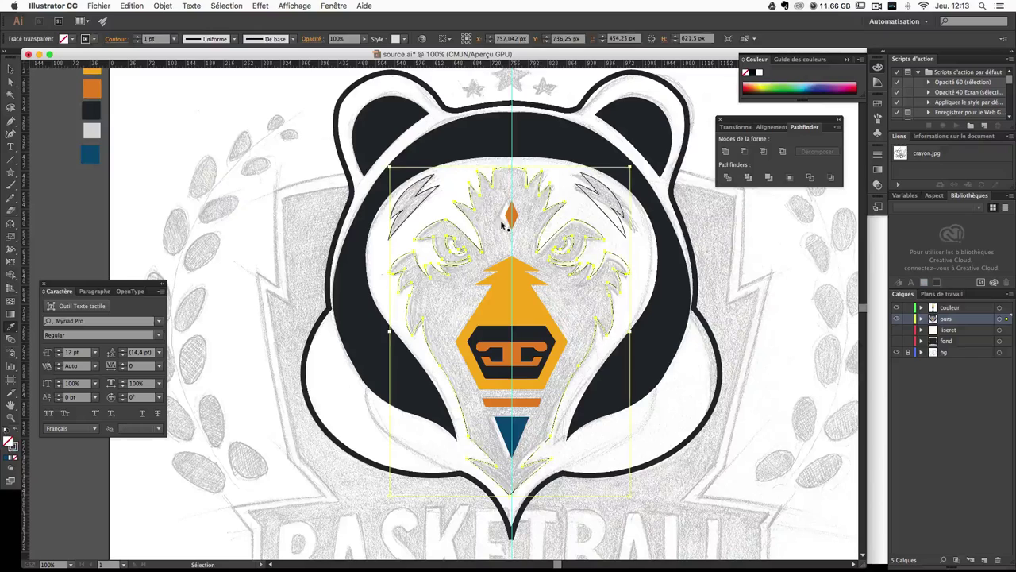
pyautogui.click(15, 432)
pyautogui.hotkey('ctrl', 'shift', 'a')
pyautogui.scroll(2, 632, 211)
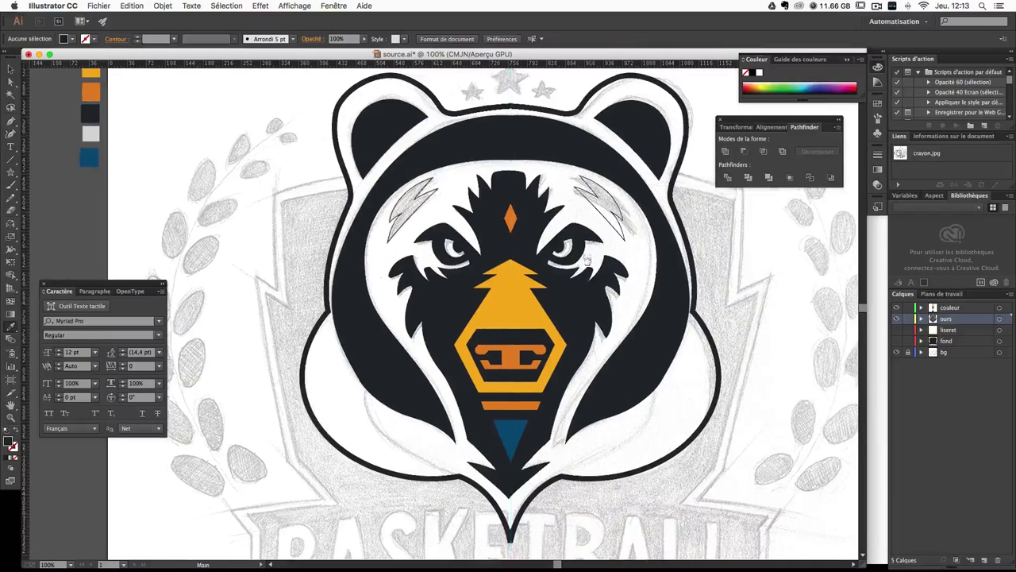
pyautogui.press('v')
# Step: Colour both left and right eyebrow scratch marks dark navy
pyautogui.click(591, 238)
pyautogui.keyDown('shift'); pyautogui.click(406, 227); pyautogui.keyUp('shift')
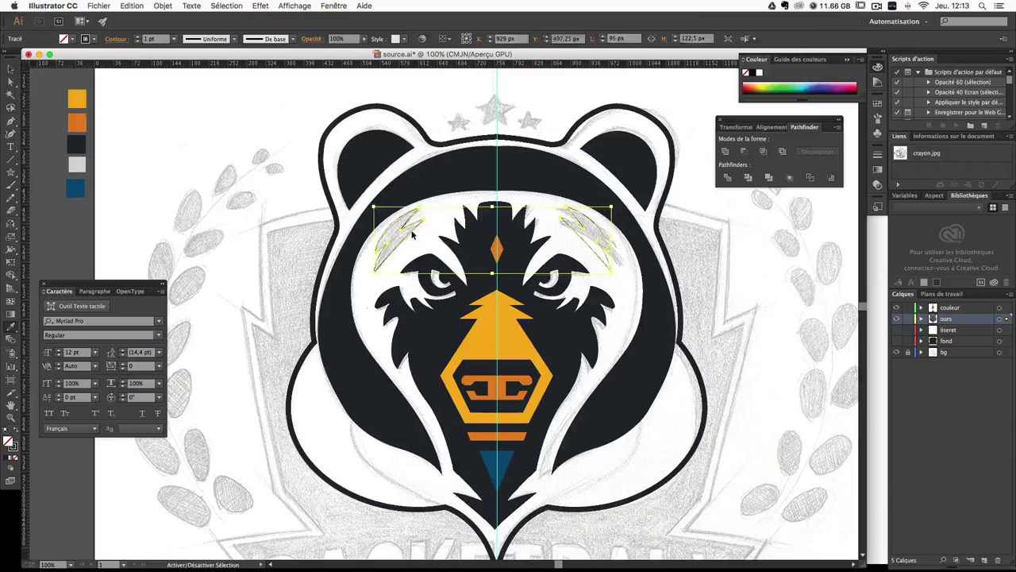
pyautogui.press('i')
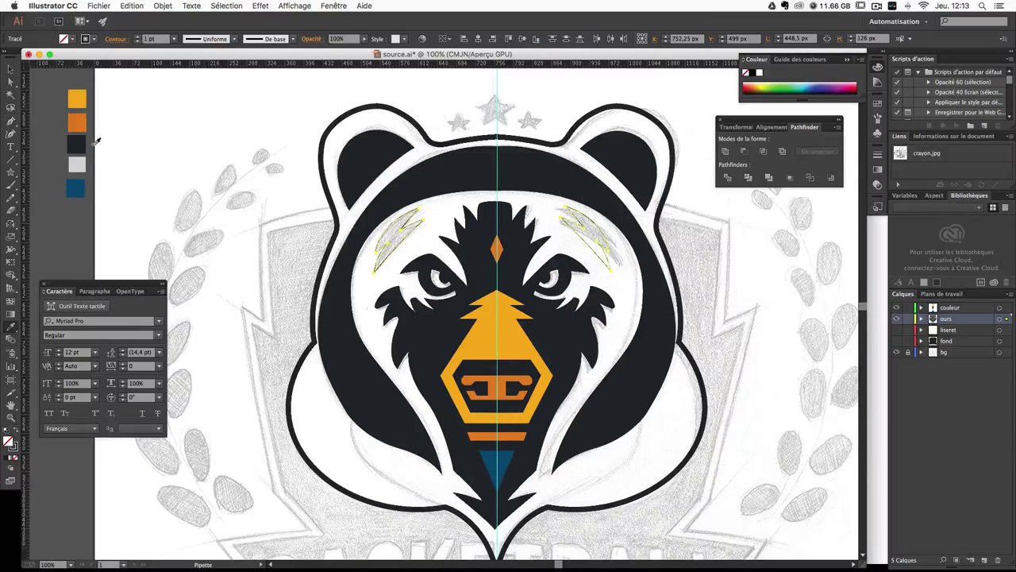
pyautogui.click(331, 288)
pyautogui.hotkey('ctrl', 'shift', 'a')
# Step: Zoom in and pan to bring the bear's eyes and forehead into view
pyautogui.moveTo(617, 347); pyautogui.dragTo(607, 198)
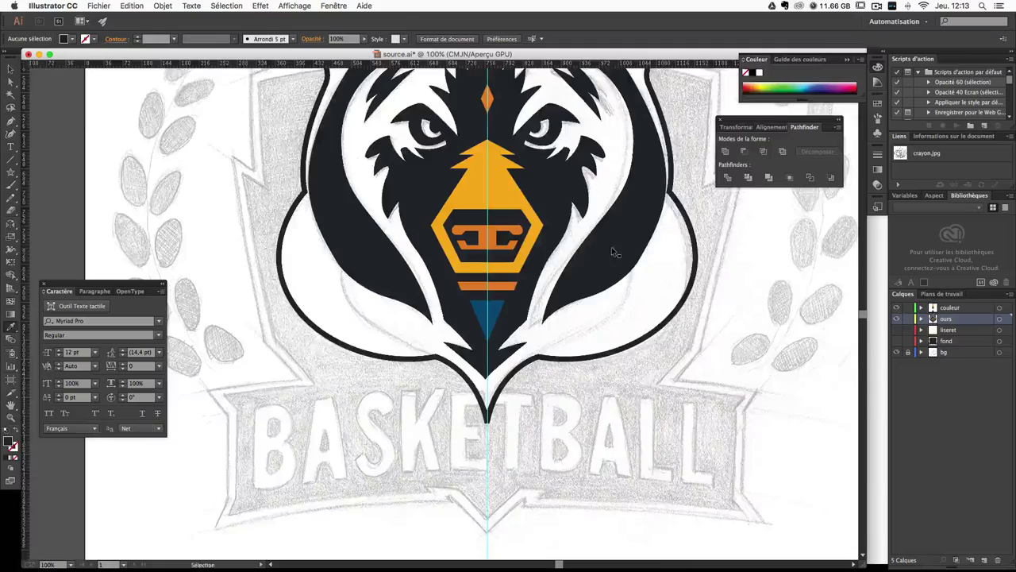
pyautogui.hotkey('ctrl', '+')
pyautogui.moveTo(616, 246); pyautogui.dragTo(615, 468)
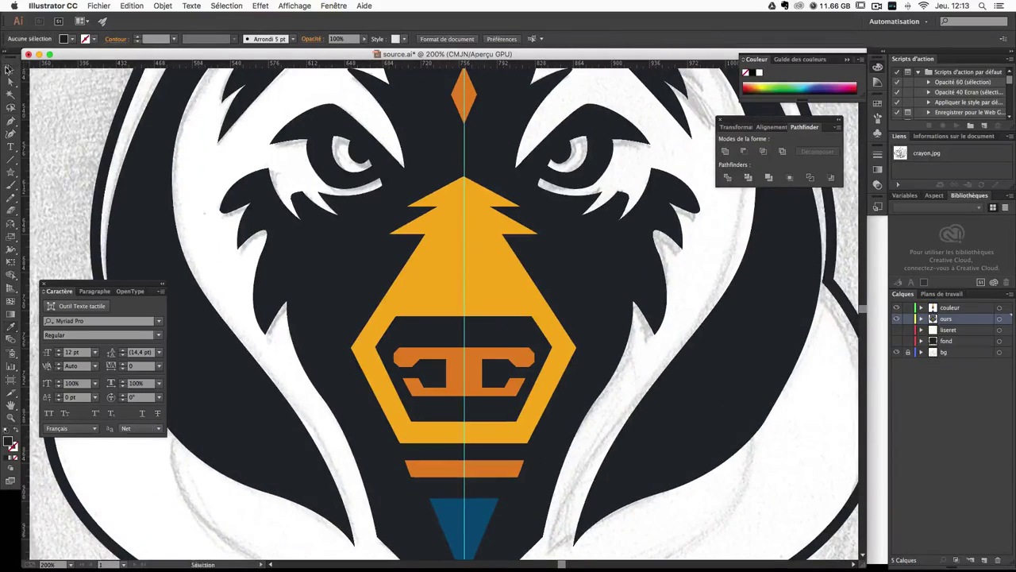
pyautogui.click(11, 69)
pyautogui.scroll(3, 538, 329)
pyautogui.scroll(2, 529, 356)
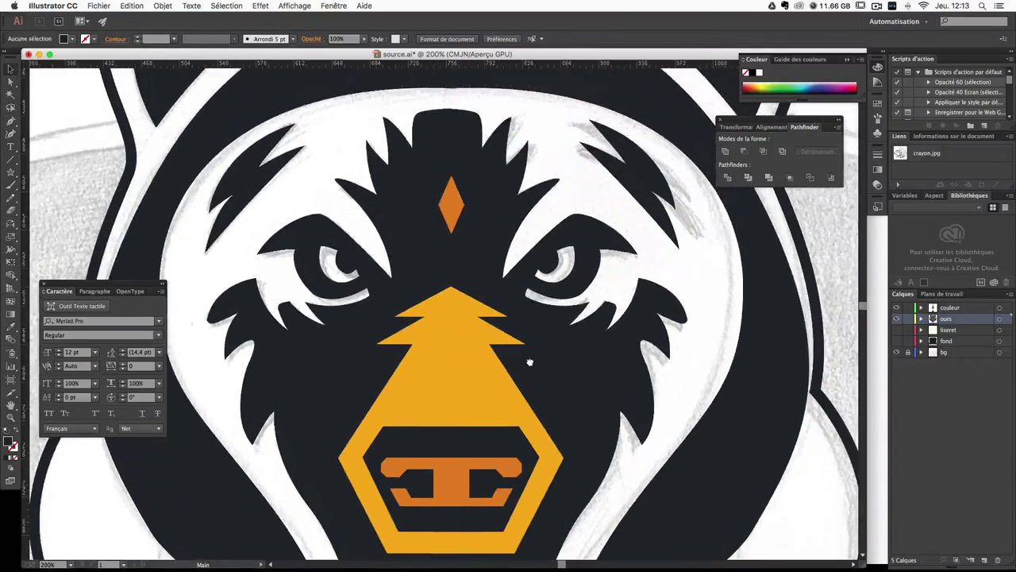
pyautogui.moveTo(509, 262)
pyautogui.mouseDown()
pyautogui.moveTo(593, 262)
pyautogui.moveTo(500, 254)
pyautogui.mouseUp()
# Step: Give the forehead diamond an f4b133 outline with 4 pt stroke weight
pyautogui.click(508, 251)
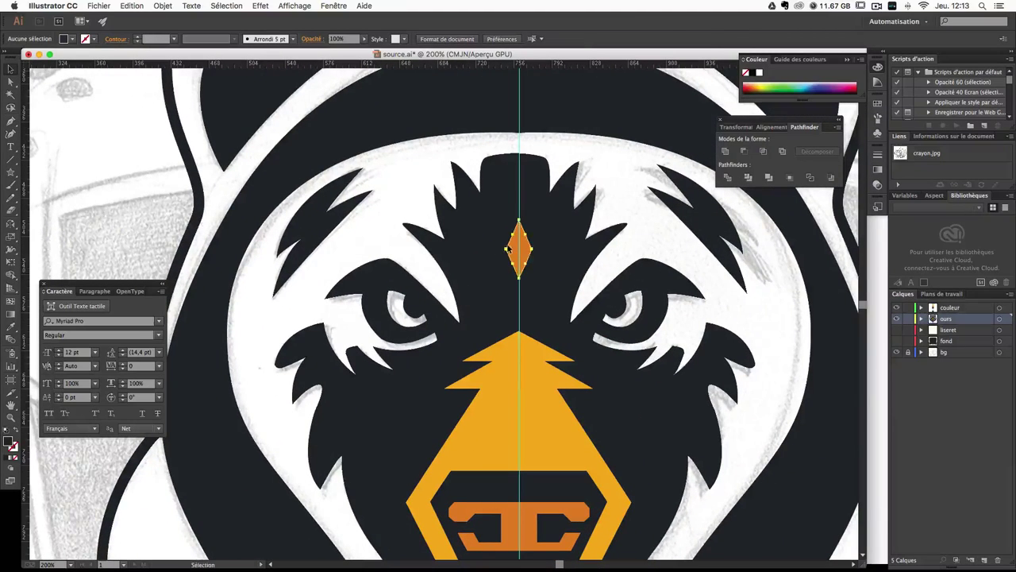
pyautogui.click(508, 249)
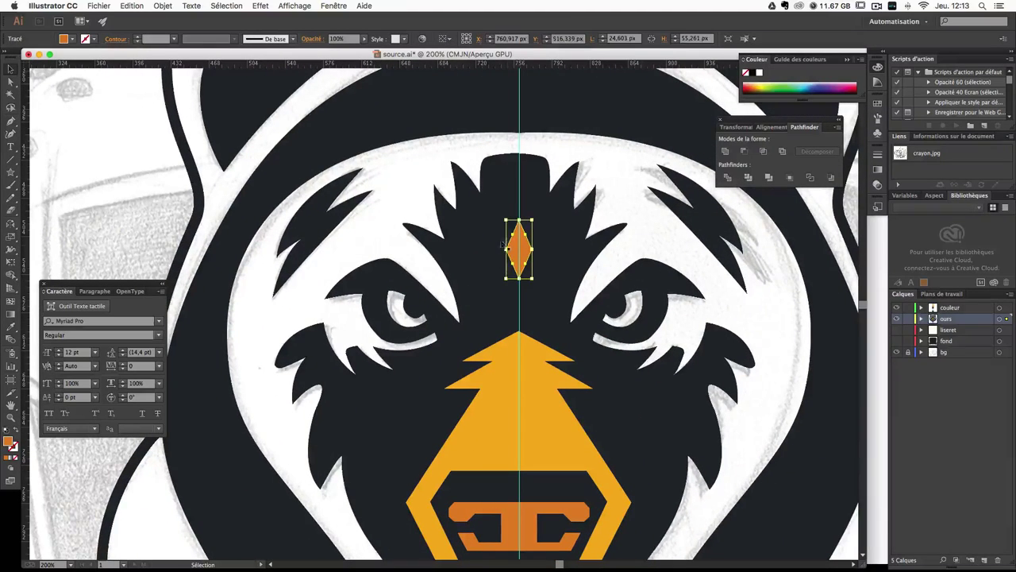
pyautogui.doubleClick(13, 450)
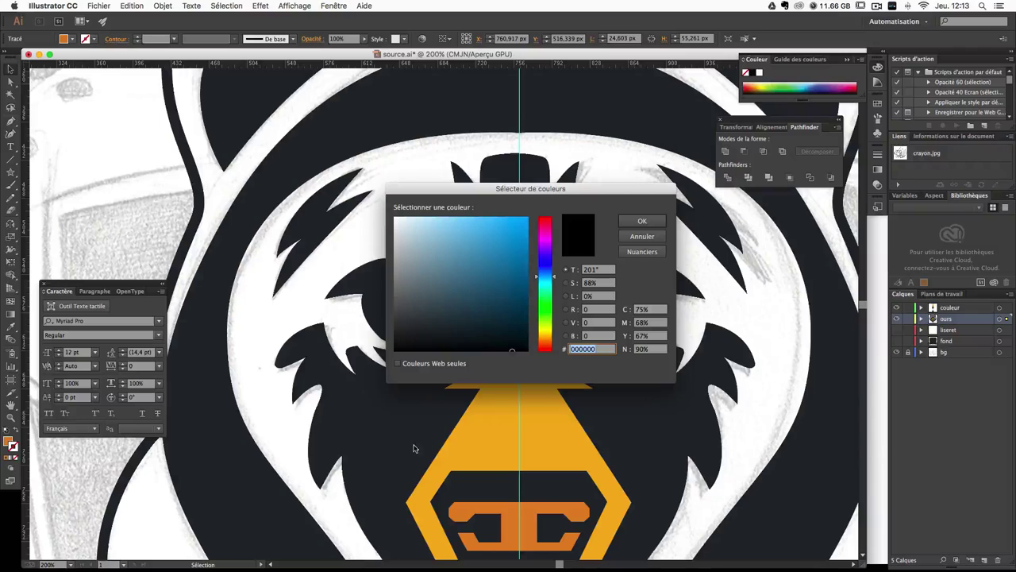
pyautogui.write('f4b133')
pyautogui.click(647, 225)
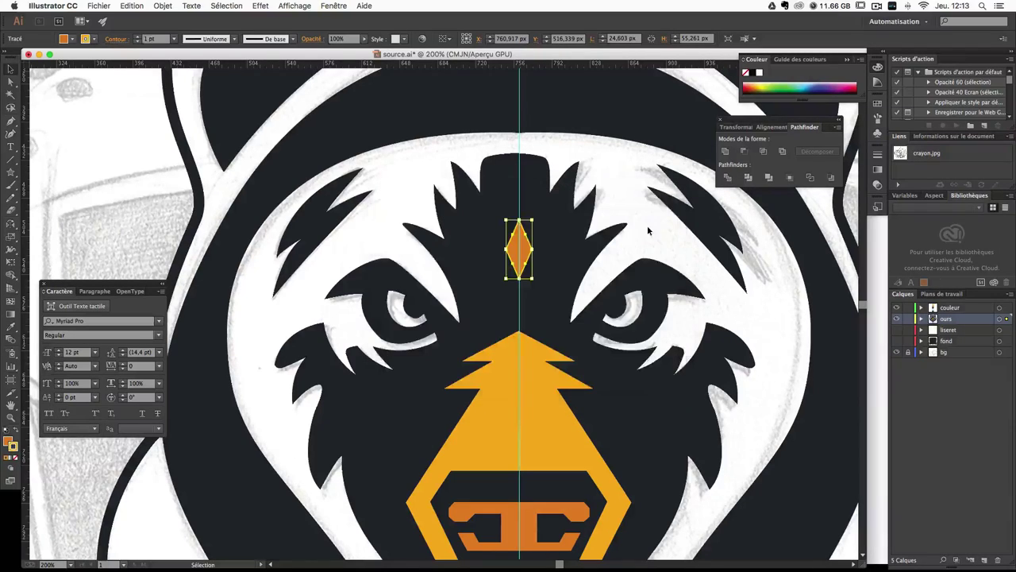
pyautogui.click(878, 155)
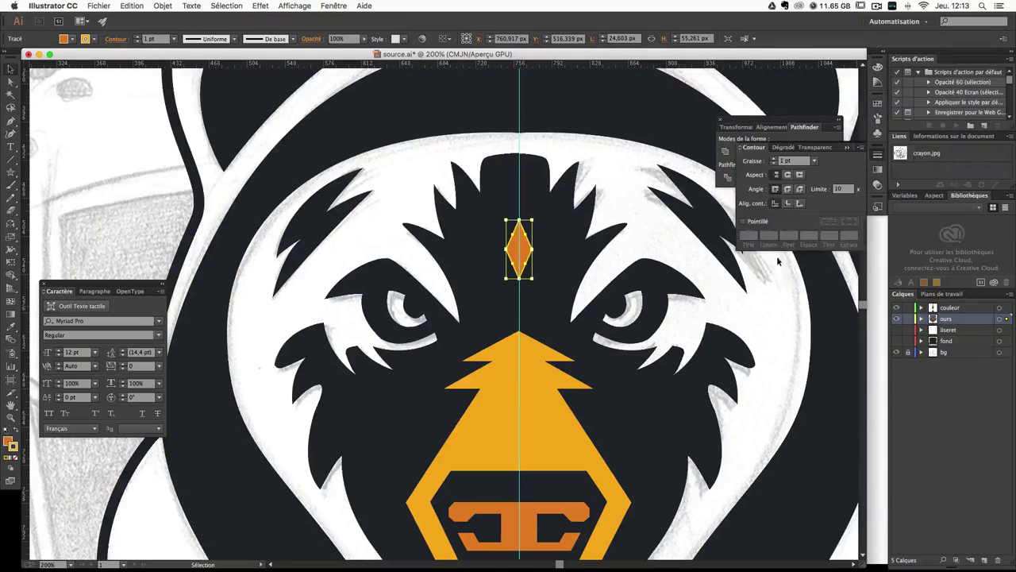
pyautogui.click(775, 162)
pyautogui.click(775, 161)
pyautogui.click(775, 162)
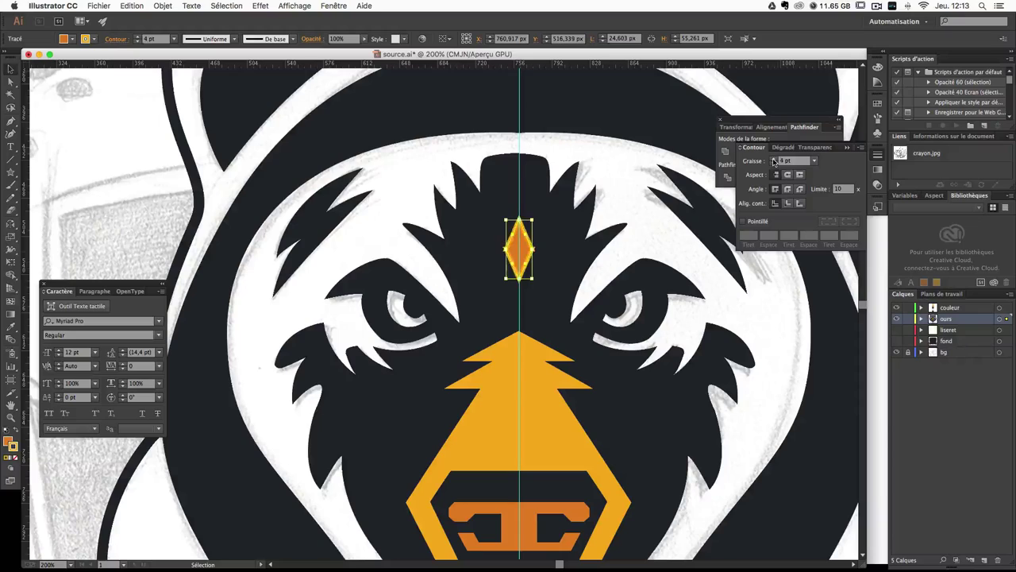
pyautogui.click(670, 306)
# Step: Bring the muzzle into view and select the nose and head shapes
pyautogui.moveTo(601, 464); pyautogui.dragTo(559, 338)
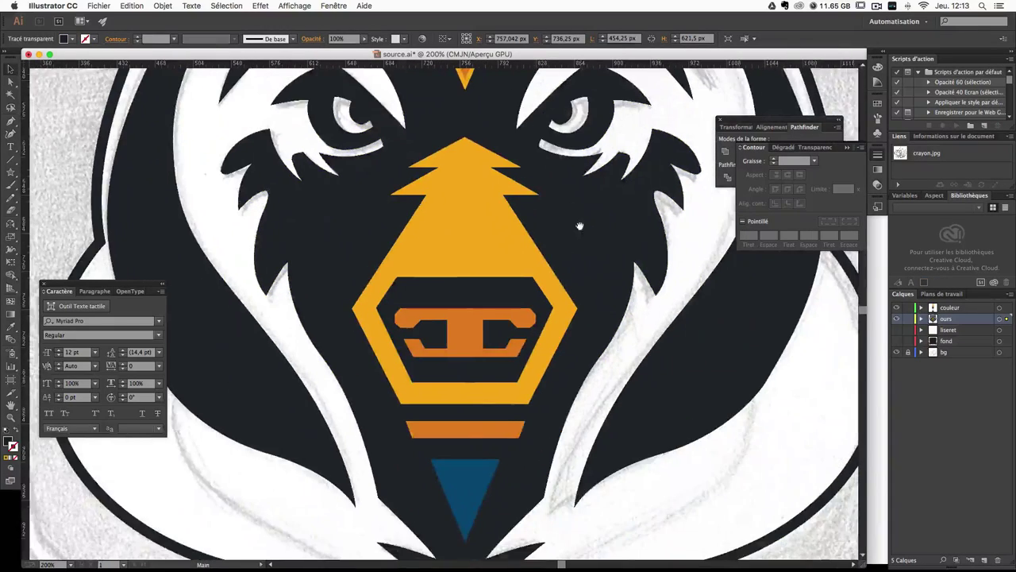
pyautogui.click(559, 339)
pyautogui.click(483, 261)
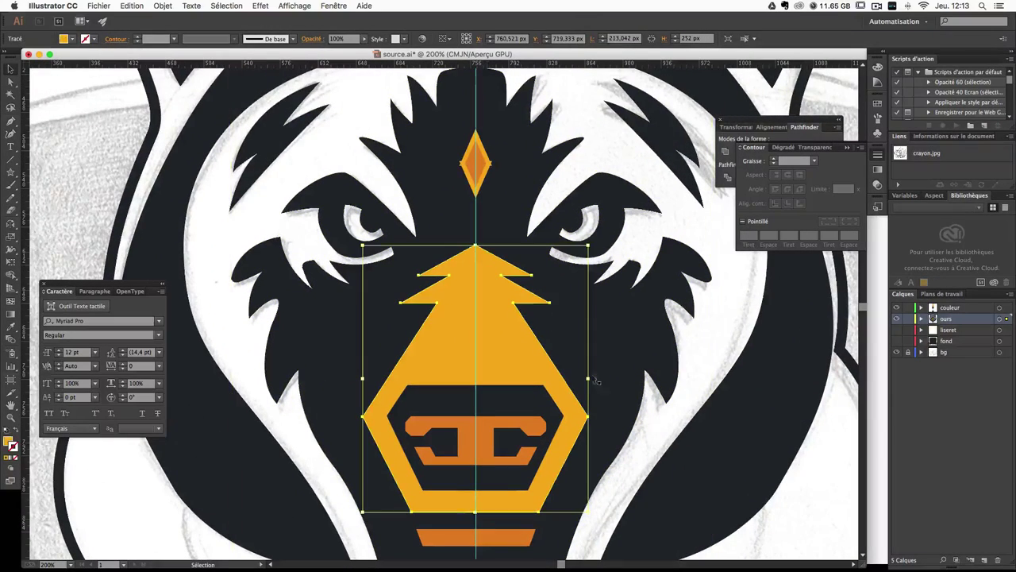
pyautogui.moveTo(601, 374); pyautogui.dragTo(608, 378)
pyautogui.scroll(-3, 608, 377)
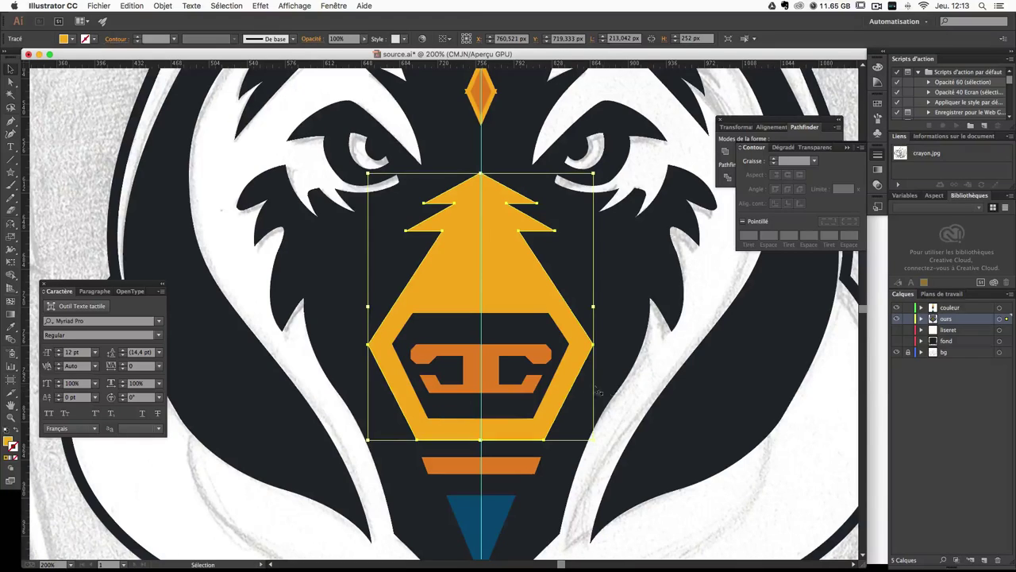
pyautogui.click(597, 389)
pyautogui.scroll(-5, 556, 328)
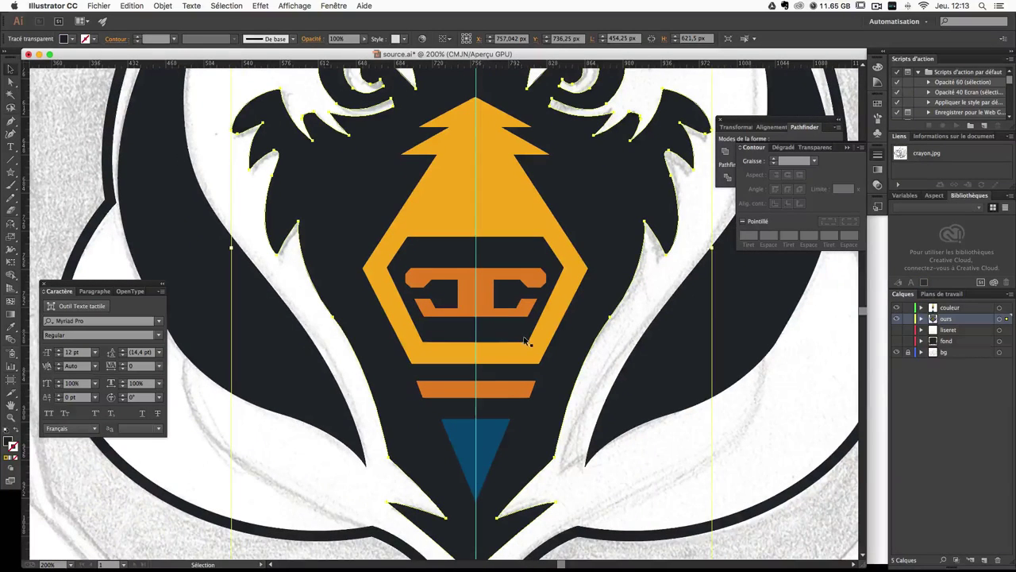
# Step: Duplicate the dark inner hexagon, try recolouring it orange, then undo the recolour
pyautogui.click(512, 339)
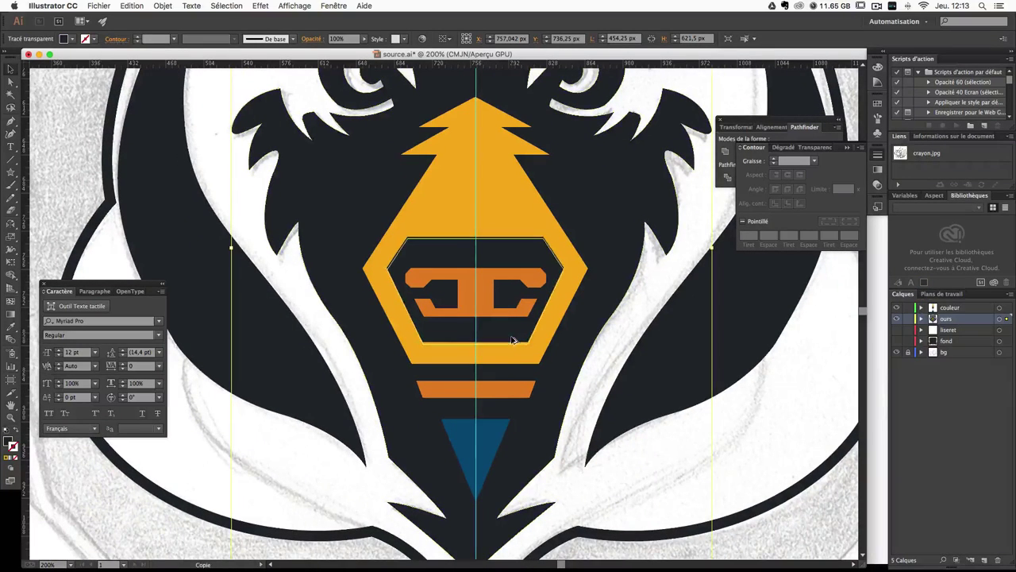
pyautogui.moveTo(513, 339); pyautogui.dragTo(514, 344)
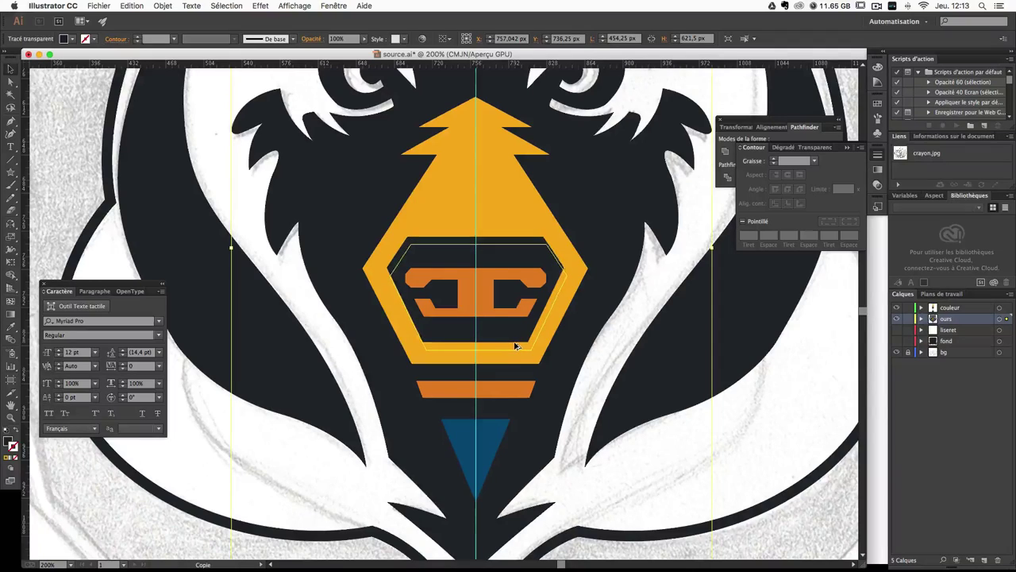
pyautogui.moveTo(514, 344); pyautogui.dragTo(515, 342)
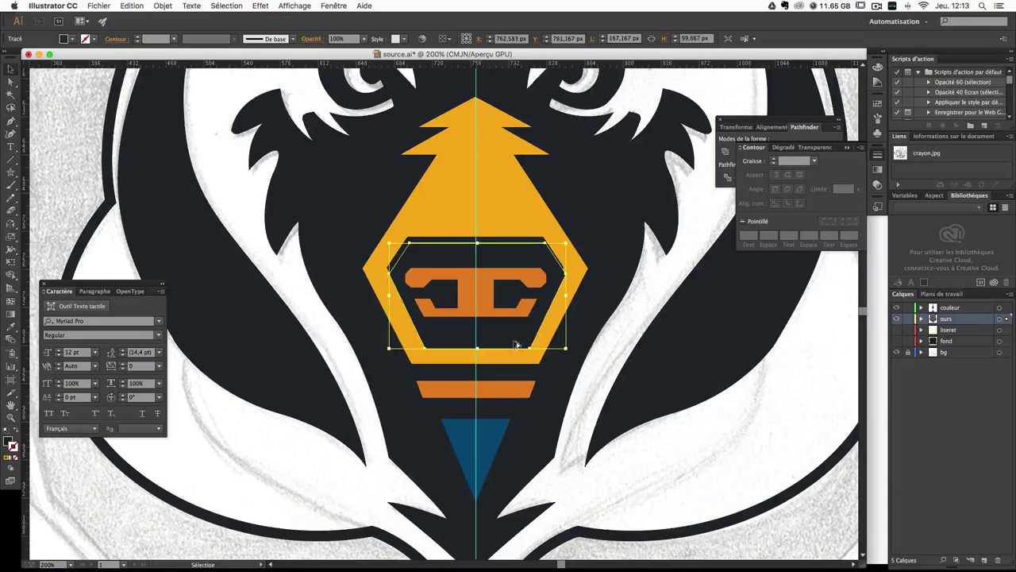
pyautogui.click(9, 324)
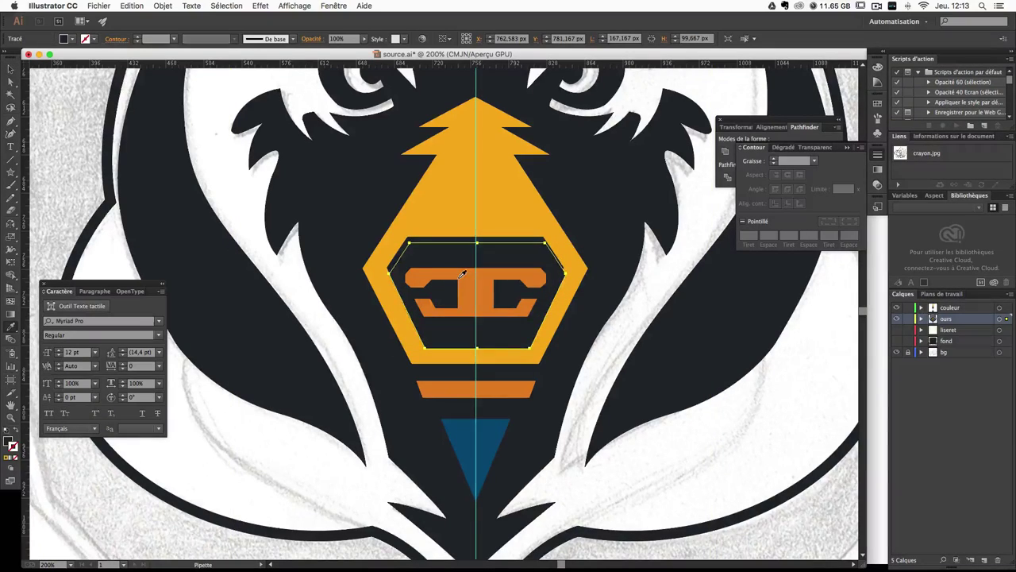
pyautogui.click(460, 276)
pyautogui.click(11, 70)
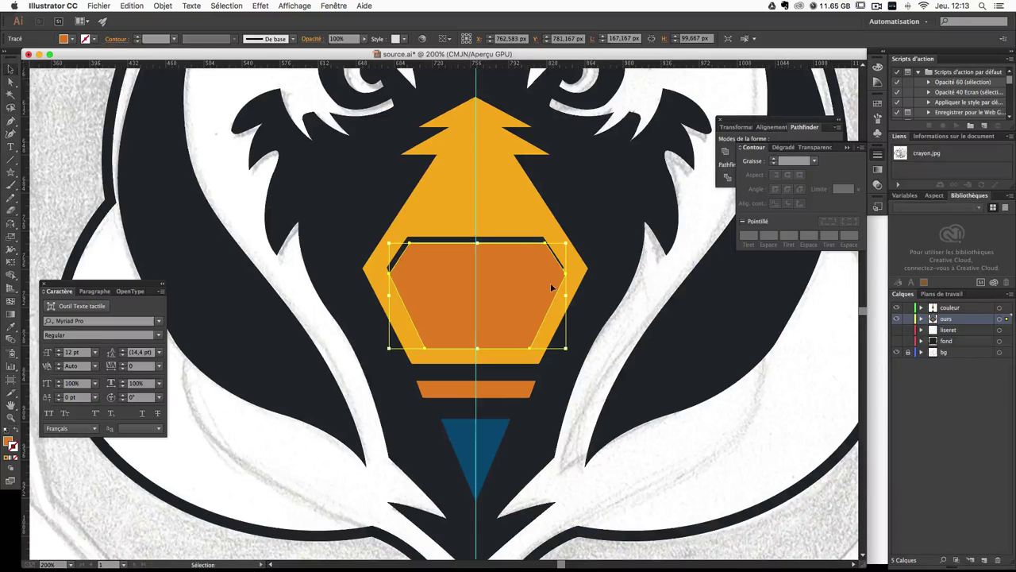
pyautogui.hotkey('ctrl', 'z')
pyautogui.hotkey('ctrl', 'z')
pyautogui.hotkey('ctrl', 'z')
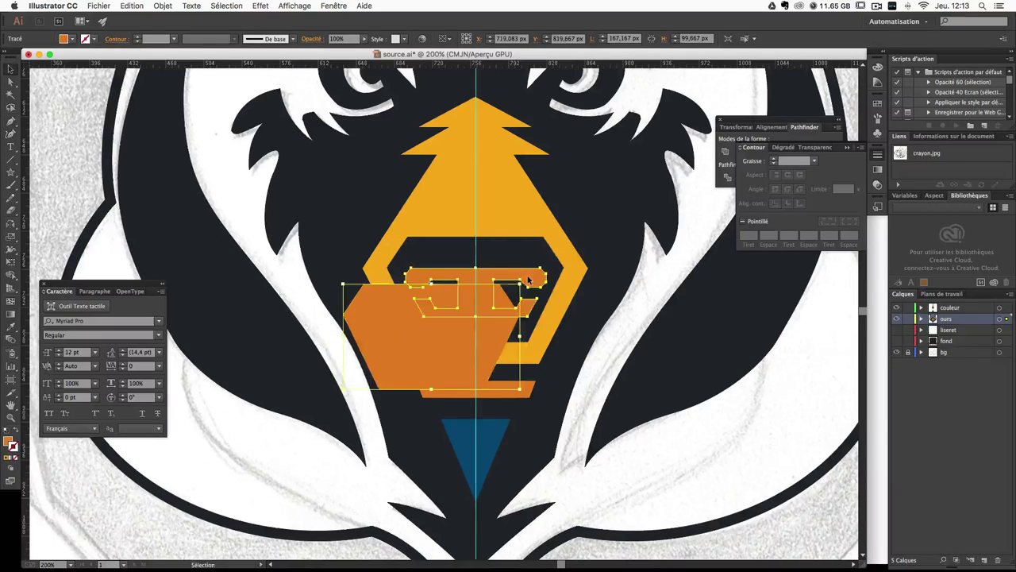
pyautogui.hotkey('ctrl', 'z')
# Step: Bring the orange paths to front and offset the orange hexagon below the dark muzzle
pyautogui.keyDown('shift'); pyautogui.click(515, 261); pyautogui.keyUp('shift')
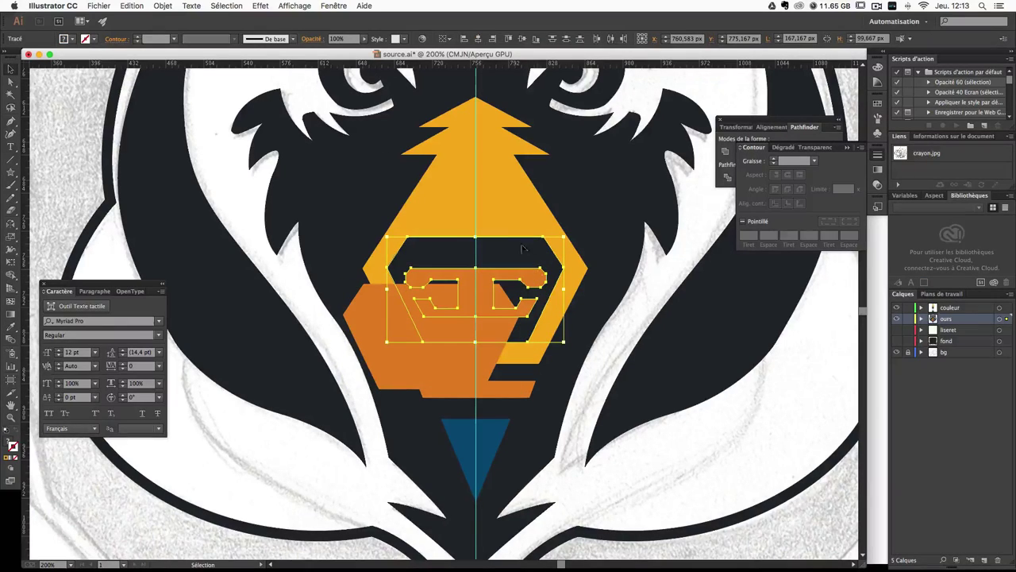
pyautogui.click(163, 5)
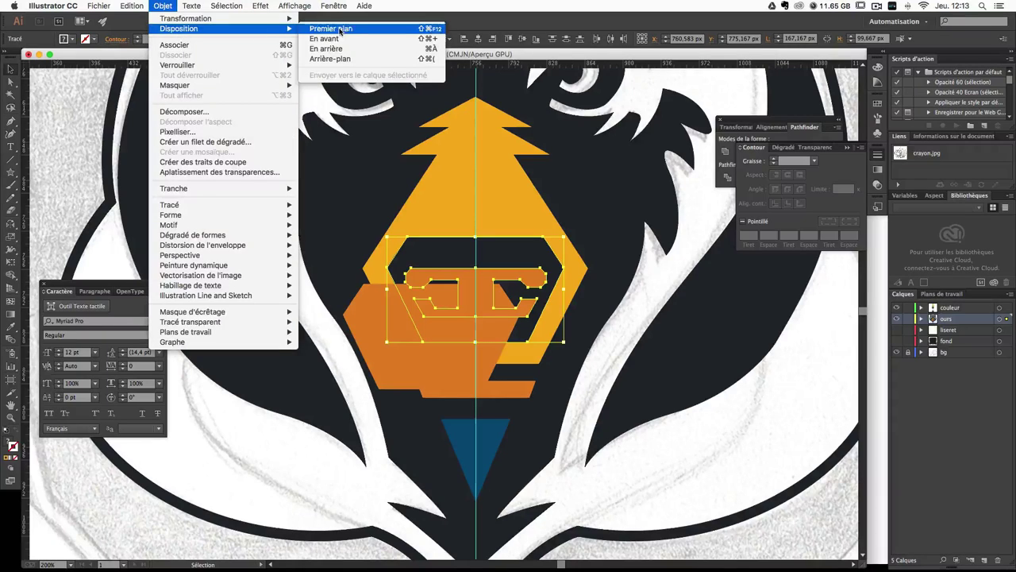
pyautogui.click(337, 30)
pyautogui.moveTo(374, 313); pyautogui.dragTo(401, 289)
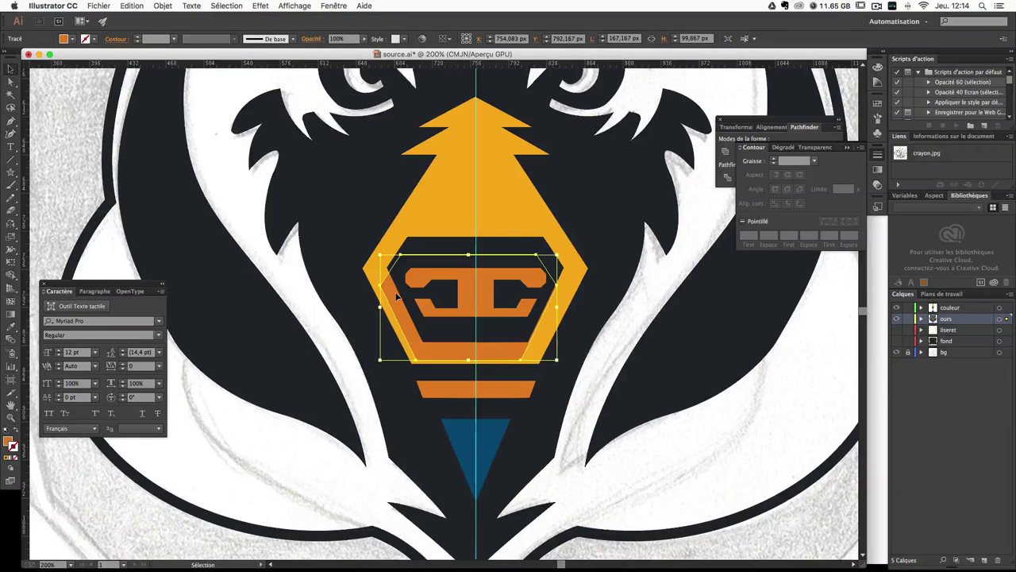
pyautogui.moveTo(401, 290); pyautogui.dragTo(399, 303)
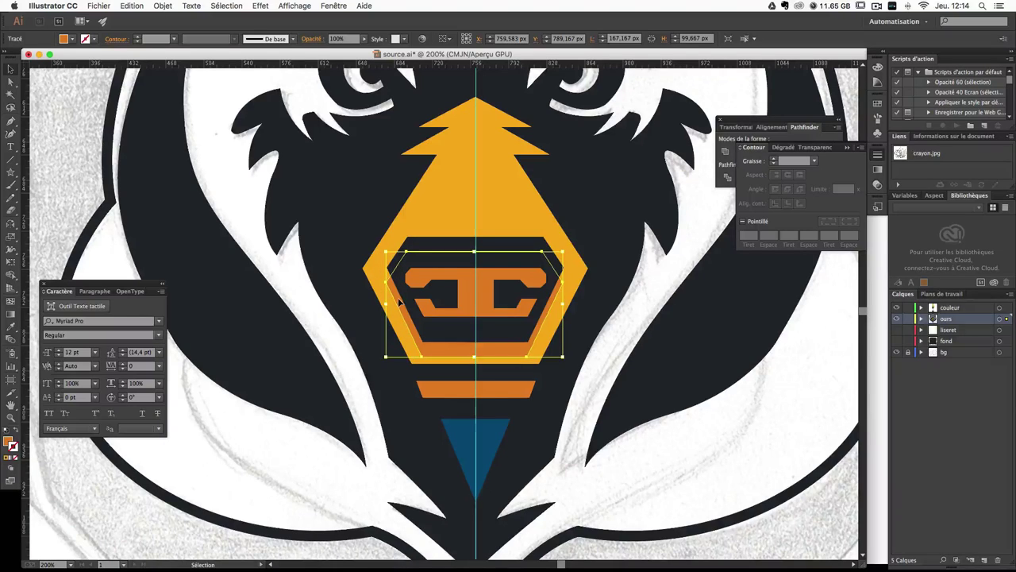
pyautogui.press('Up')
pyautogui.press('Up')
pyautogui.press('Up')
pyautogui.press('Up')
pyautogui.press('Up')
pyautogui.press('Right')
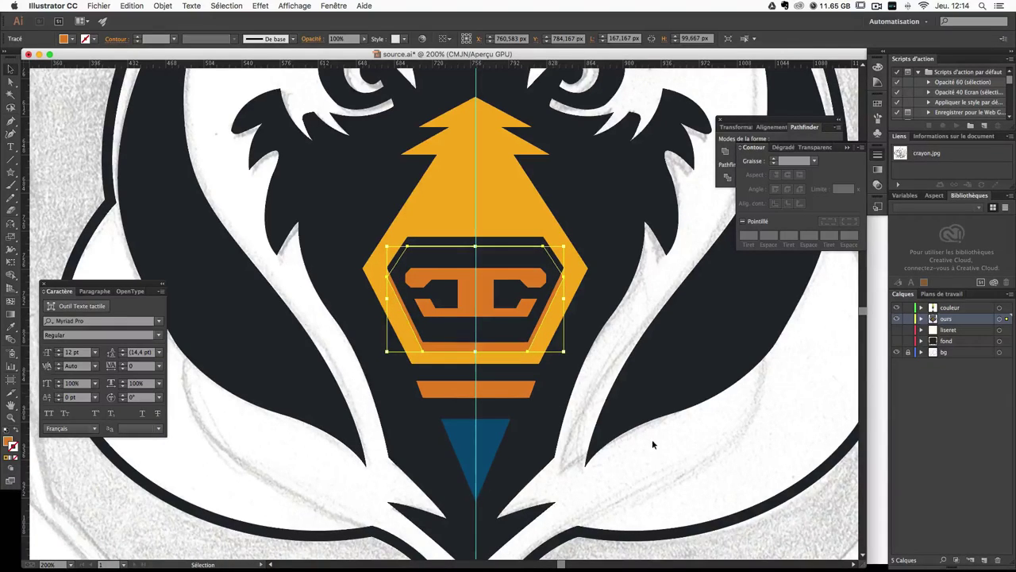
pyautogui.click(702, 452)
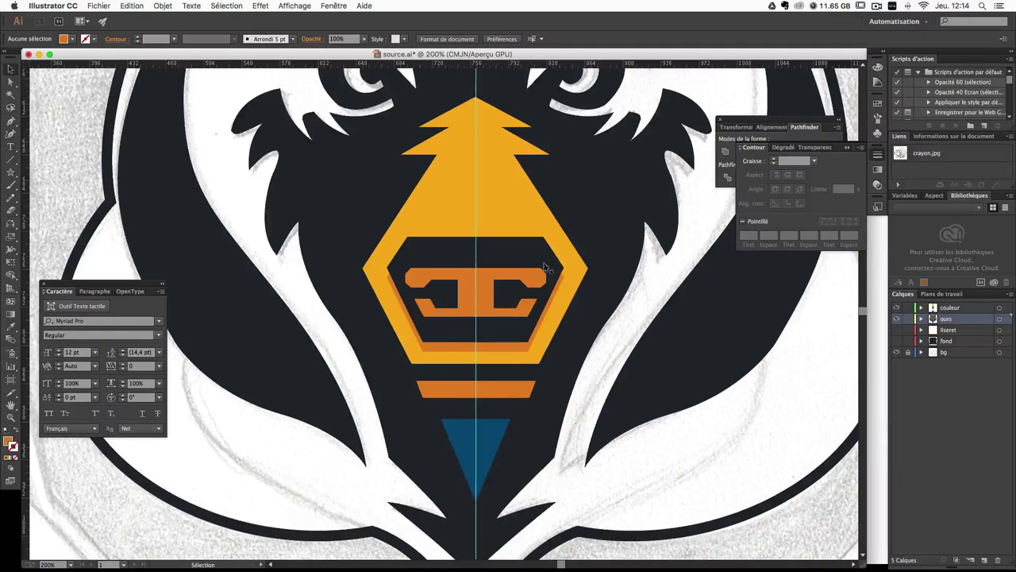
# Step: Paint a loop around the left eye and turn its stroke into a solid fill
pyautogui.scroll(3, 609, 294)
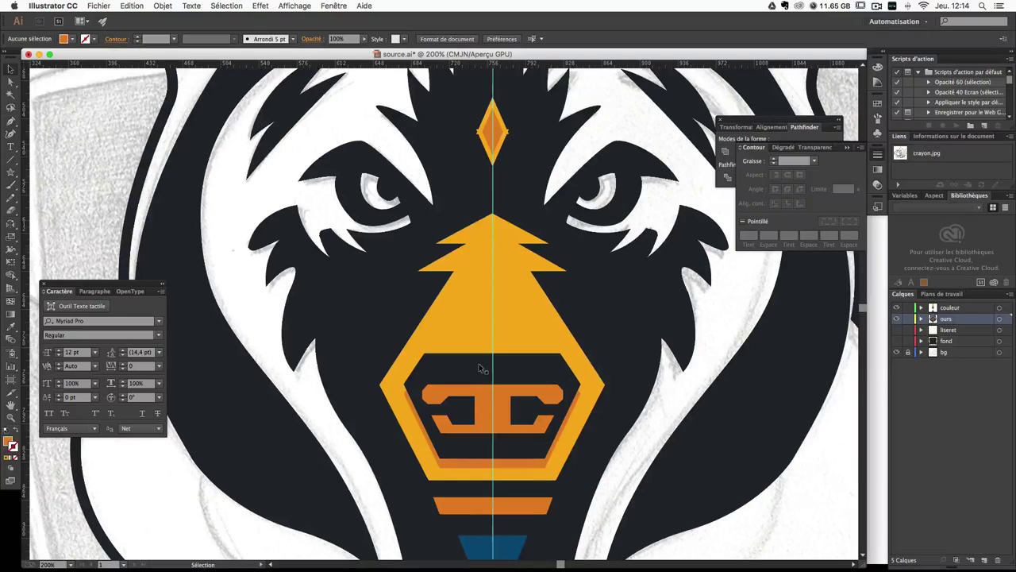
pyautogui.scroll(2, 479, 348)
pyautogui.scroll(1, 413, 294)
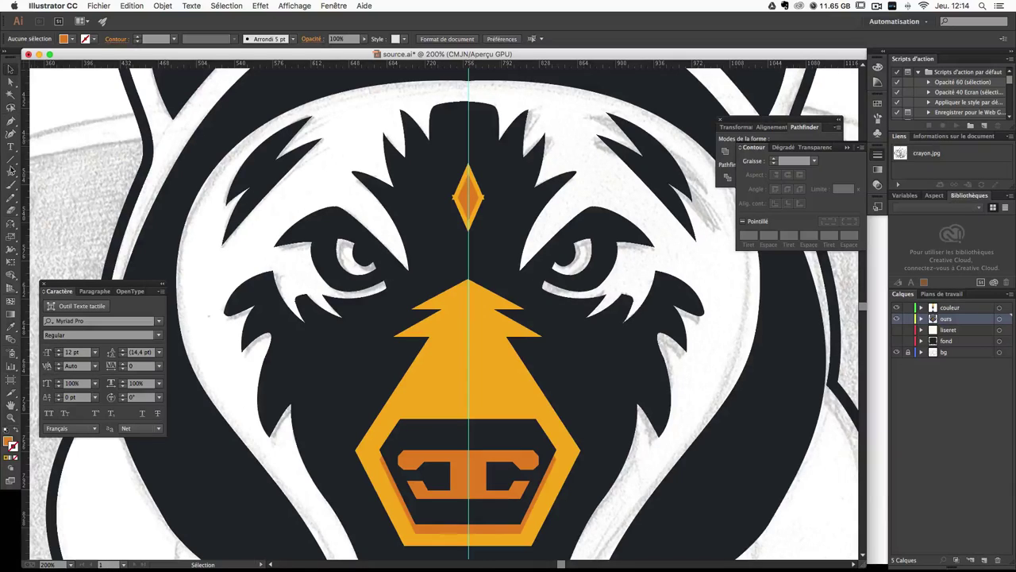
pyautogui.click(11, 187)
pyautogui.moveTo(343, 230)
pyautogui.mouseDown()
pyautogui.moveTo(324, 256)
pyautogui.moveTo(356, 279)
pyautogui.moveTo(384, 278)
pyautogui.moveTo(389, 258)
pyautogui.moveTo(374, 241)
pyautogui.moveTo(343, 231)
pyautogui.mouseUp()
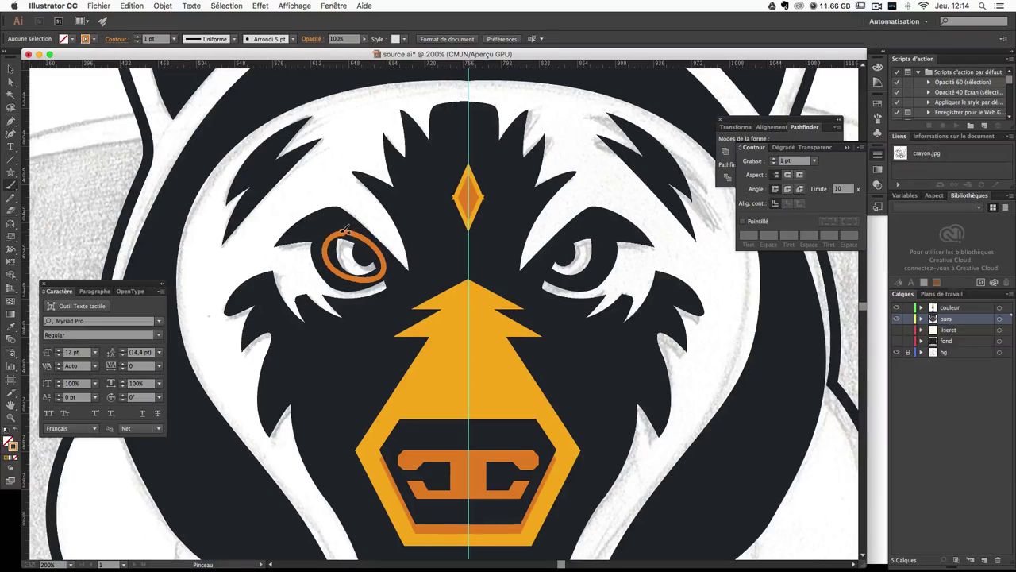
pyautogui.keyDown('ctrl'); pyautogui.click(346, 238); pyautogui.keyUp('ctrl')
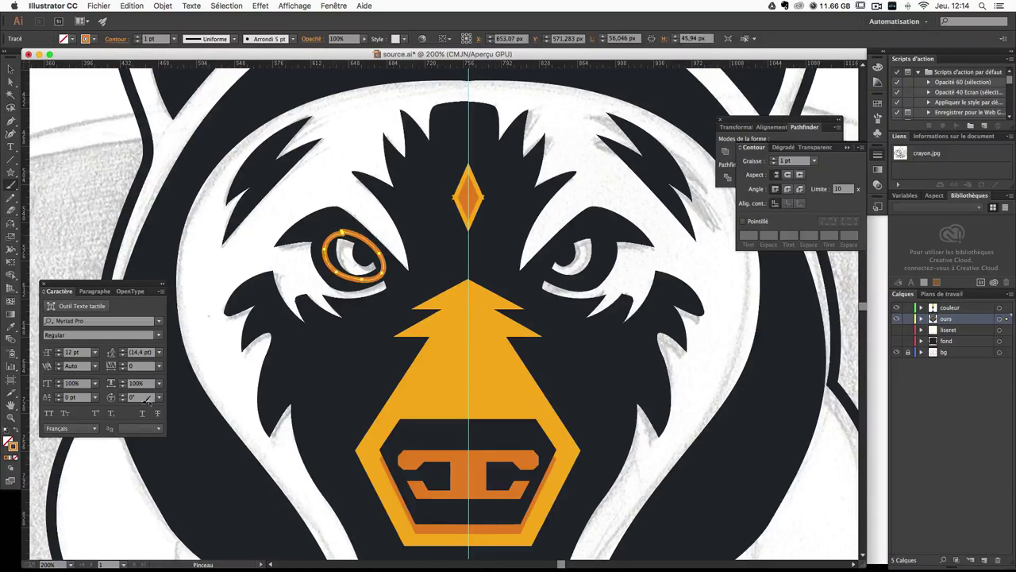
pyautogui.click(14, 432)
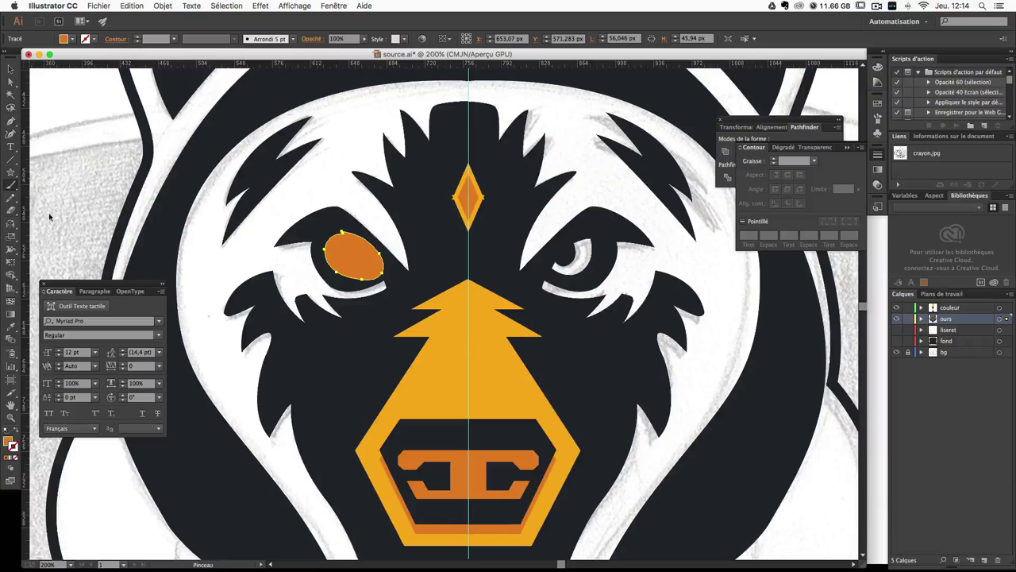
pyautogui.click(12, 70)
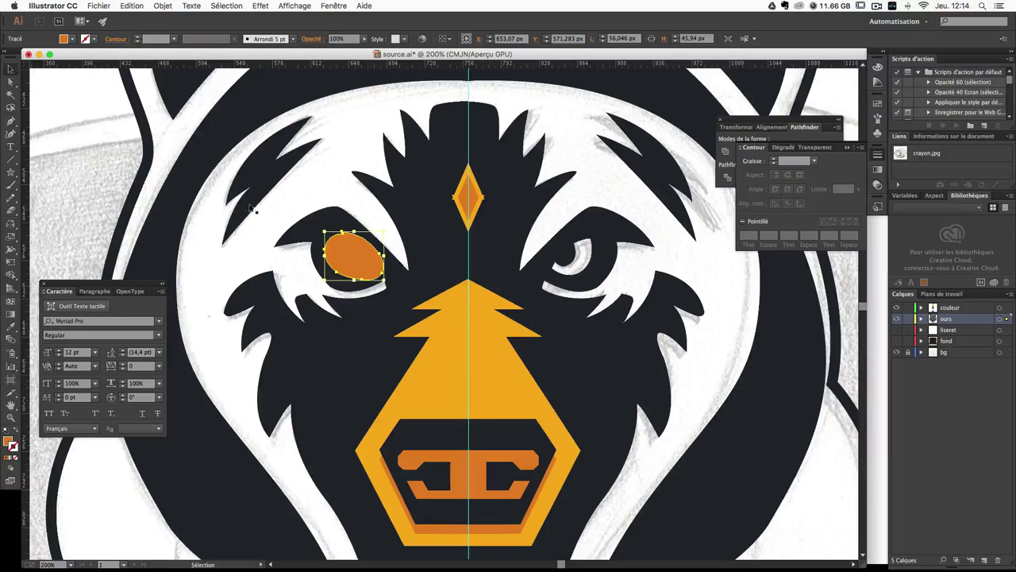
# Step: Recolour the eye oval with the nose's yellow and mirror a copy onto the right eye
pyautogui.click(11, 329)
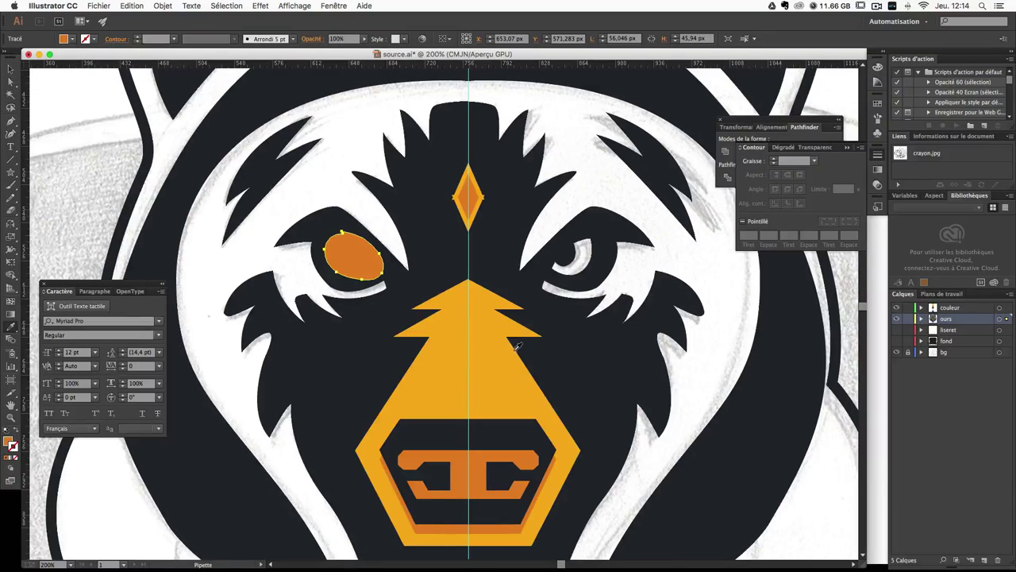
pyautogui.click(455, 334)
pyautogui.click(11, 70)
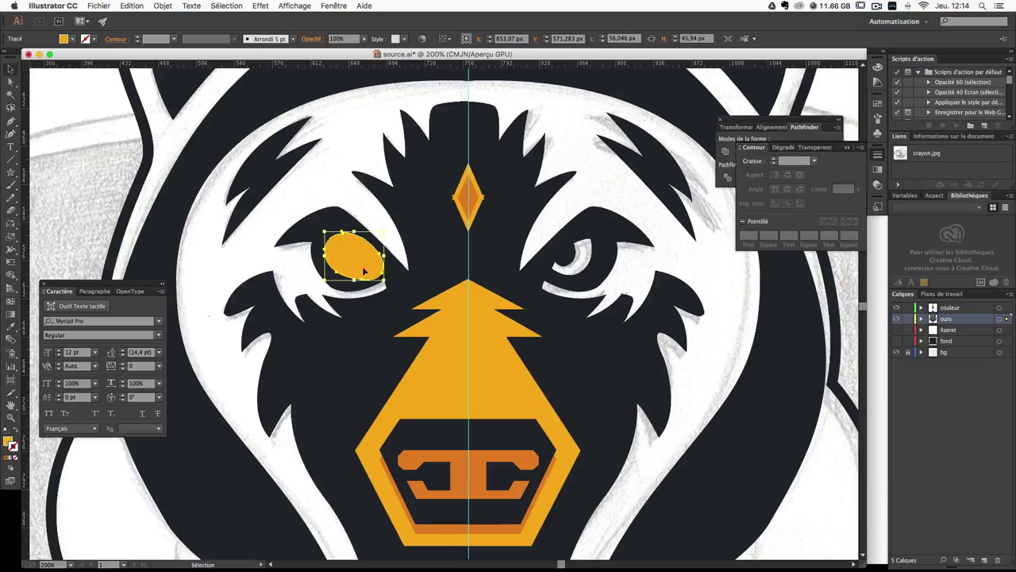
pyautogui.moveTo(373, 269)
pyautogui.mouseDown()
pyautogui.moveTo(562, 283)
pyautogui.moveTo(594, 269)
pyautogui.mouseUp()
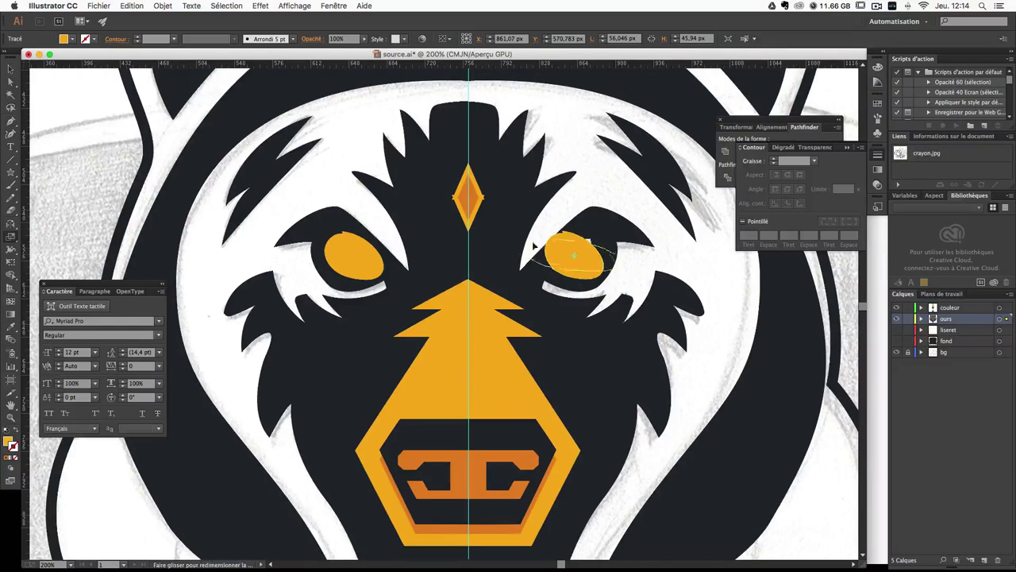
pyautogui.moveTo(529, 238); pyautogui.dragTo(585, 238)
pyautogui.press('s')
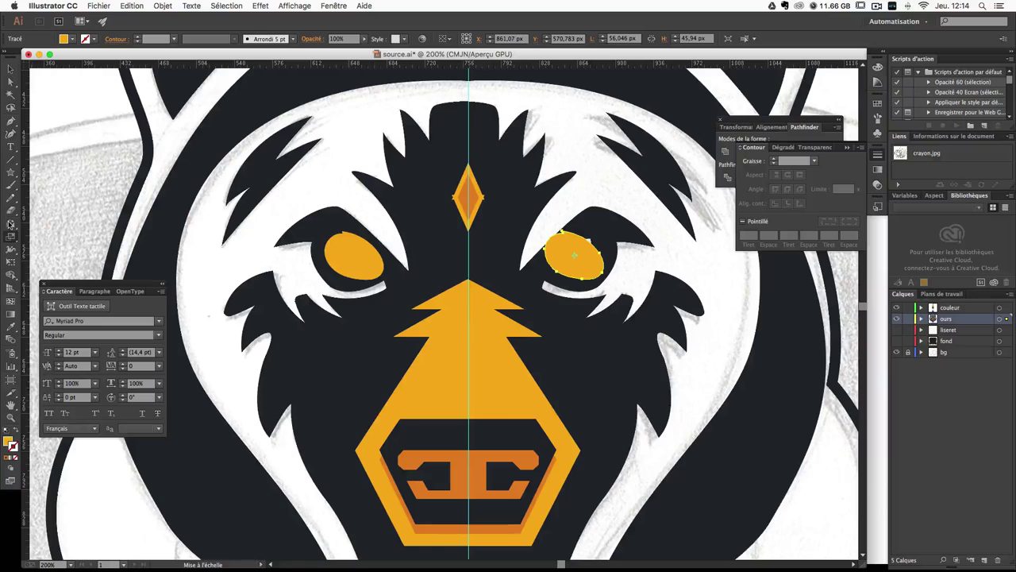
pyautogui.moveTo(588, 238); pyautogui.dragTo(560, 250)
pyautogui.press('v')
# Step: Select the forehead, eye, nose, mouth, muzzle and lower band shapes together
pyautogui.scroll(-2, 539, 287)
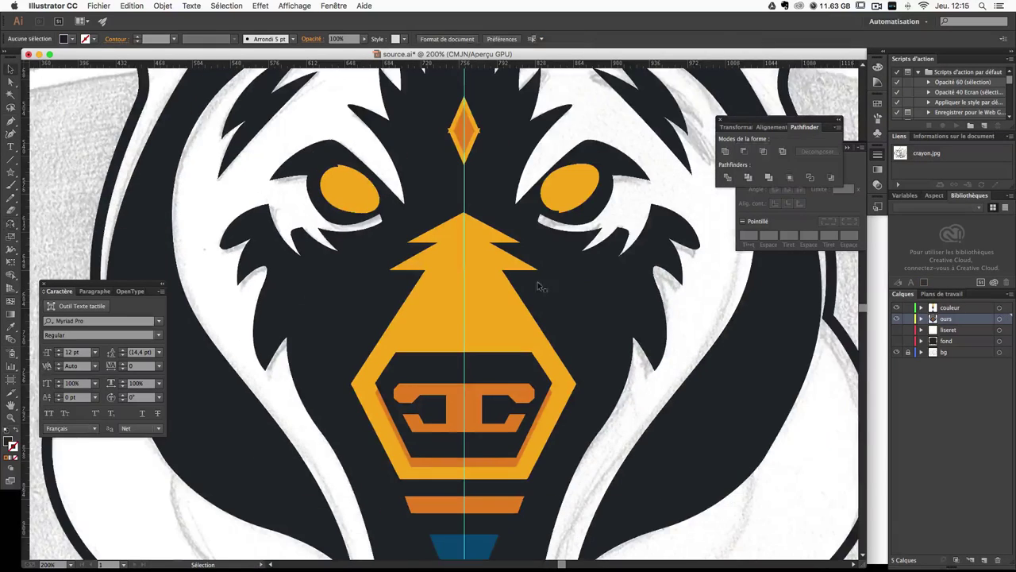
pyautogui.click(341, 181)
pyautogui.moveTo(369, 89); pyautogui.dragTo(563, 143)
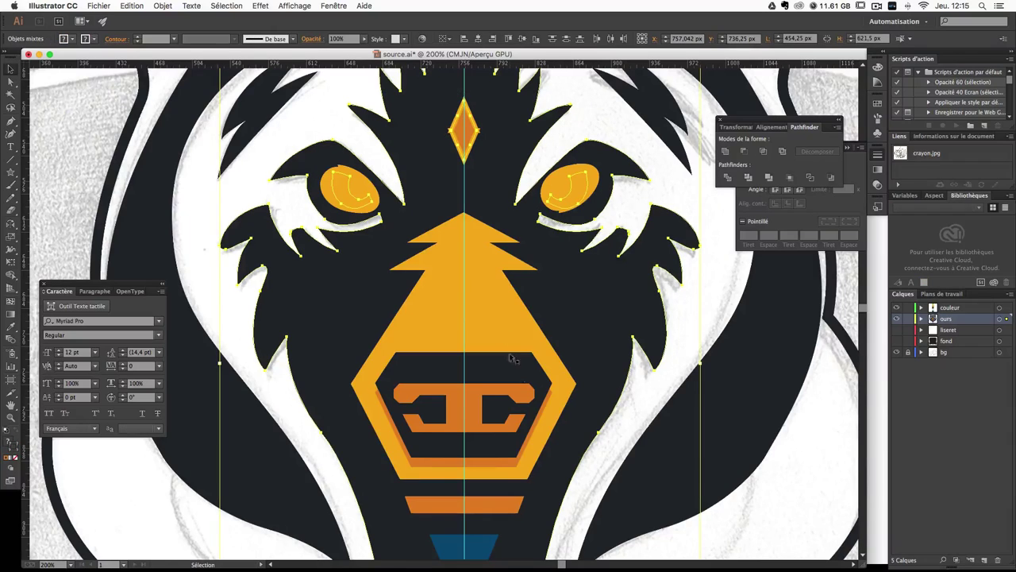
pyautogui.keyDown('shift'); pyautogui.click(487, 261); pyautogui.keyUp('shift')
pyautogui.keyDown('shift'); pyautogui.click(486, 397); pyautogui.keyUp('shift')
pyautogui.keyDown('shift'); pyautogui.click(471, 464); pyautogui.keyUp('shift')
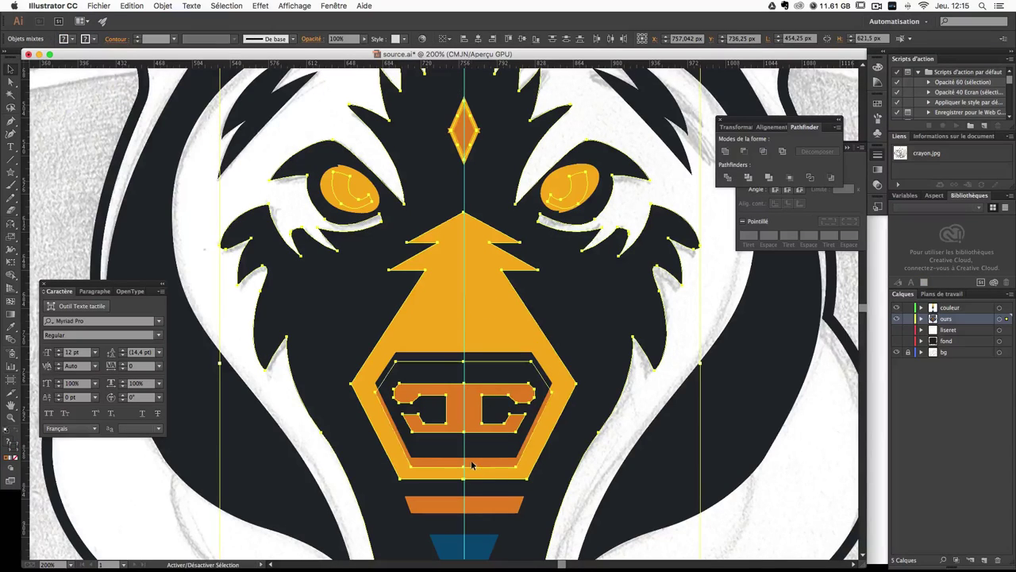
pyautogui.keyDown('shift'); pyautogui.click(508, 505); pyautogui.keyUp('shift')
# Step: Add the blue triangle and bring the face shapes in front of the yellow eye ovals
pyautogui.scroll(-3, 504, 497)
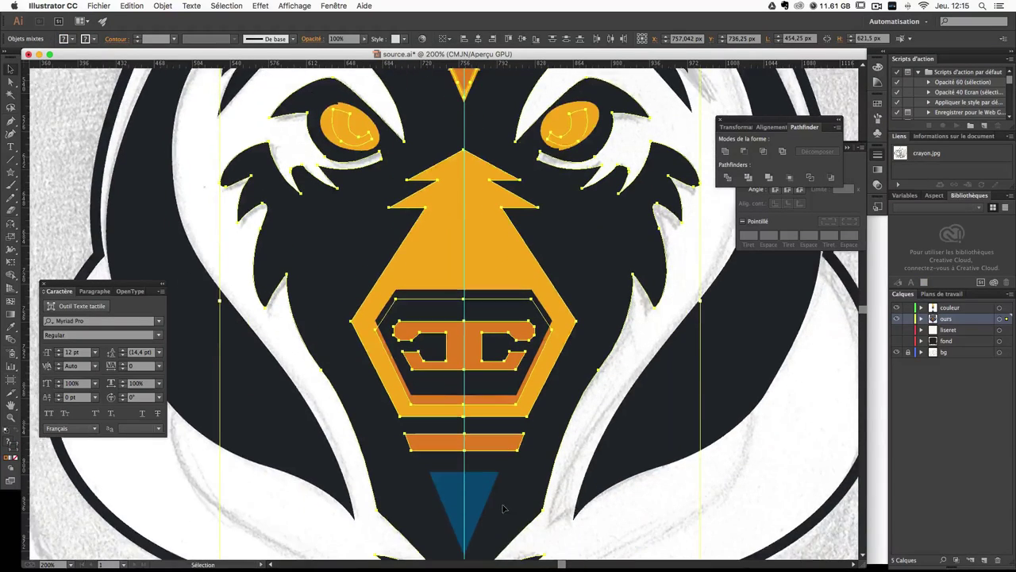
pyautogui.keyDown('shift'); pyautogui.click(476, 488); pyautogui.keyUp('shift')
pyautogui.scroll(-4, 494, 494)
pyautogui.scroll(5, 494, 494)
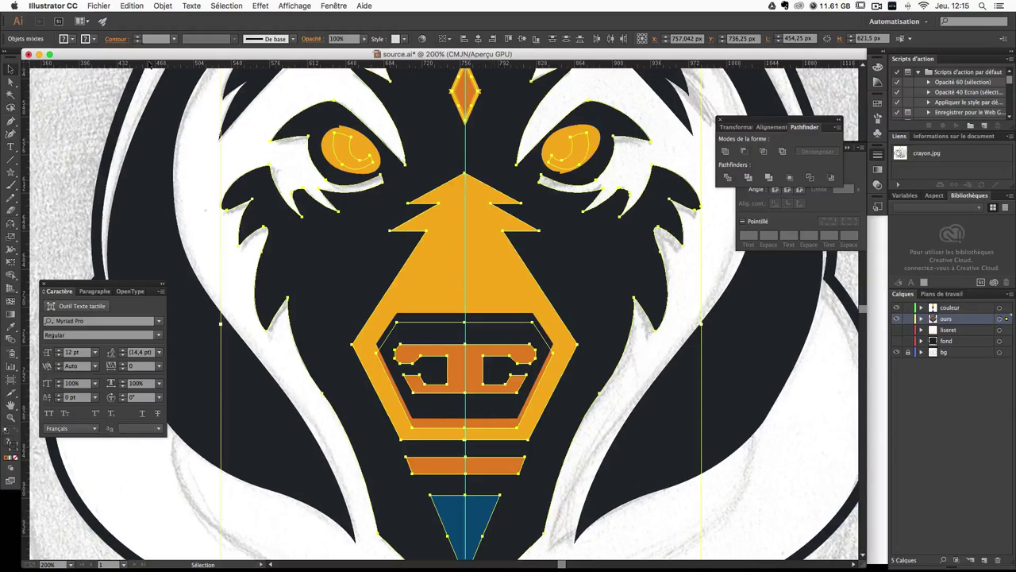
pyautogui.click(162, 5)
pyautogui.moveTo(178, 28)
pyautogui.click(329, 28)
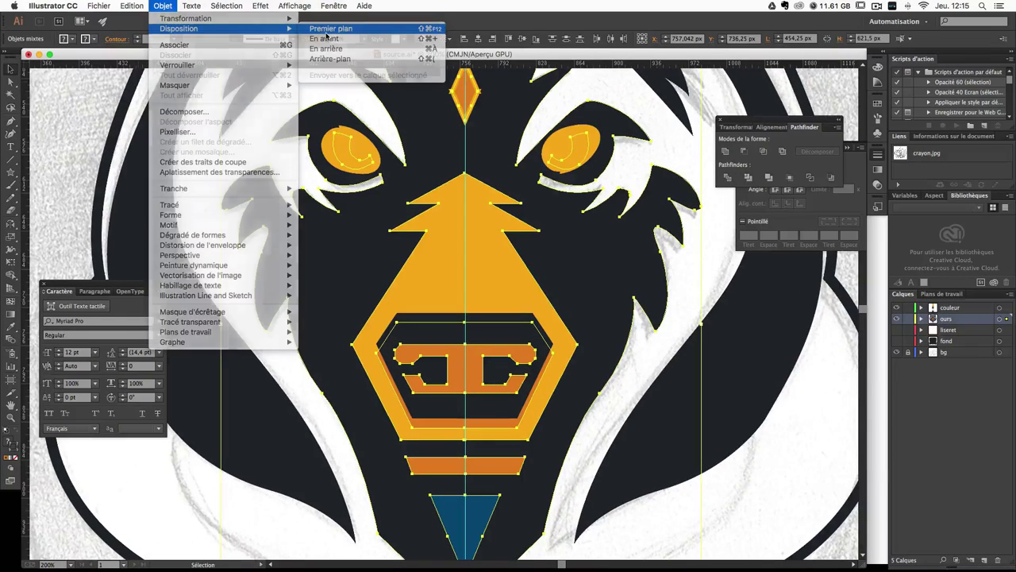
pyautogui.hotkey('ctrl', '8')
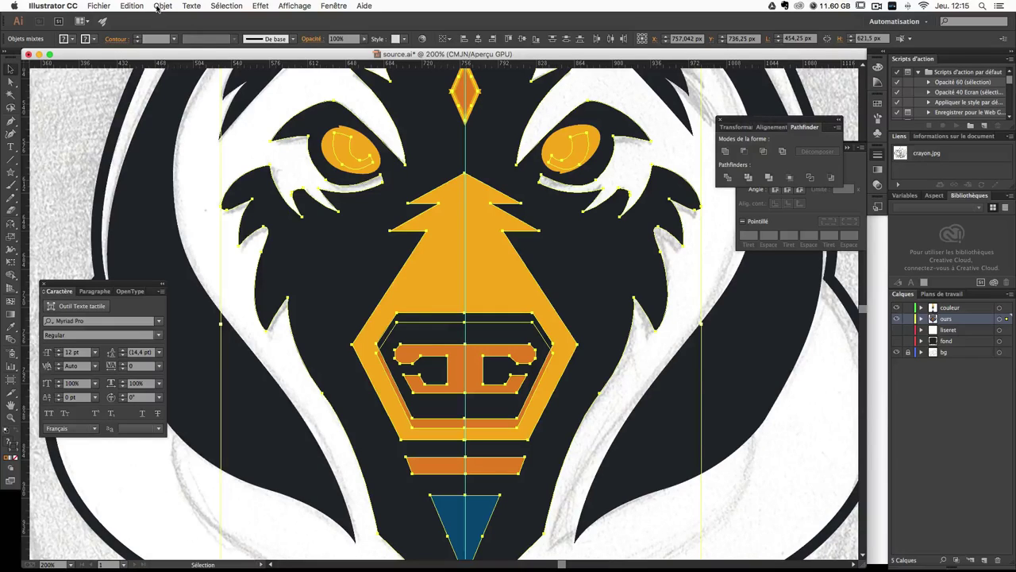
pyautogui.click(162, 5)
pyautogui.click(341, 39)
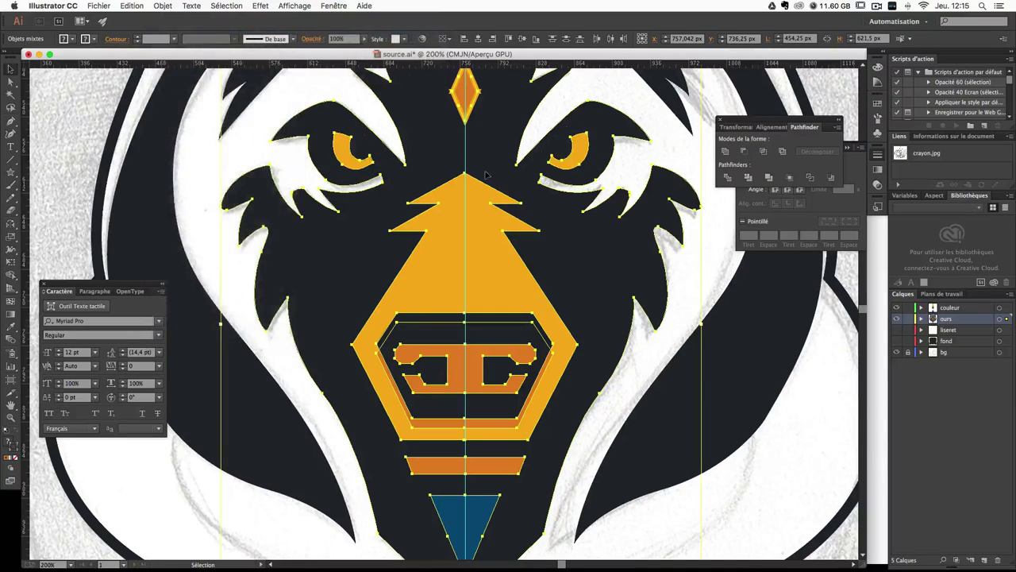
pyautogui.scroll(3, 603, 201)
pyautogui.click(606, 155)
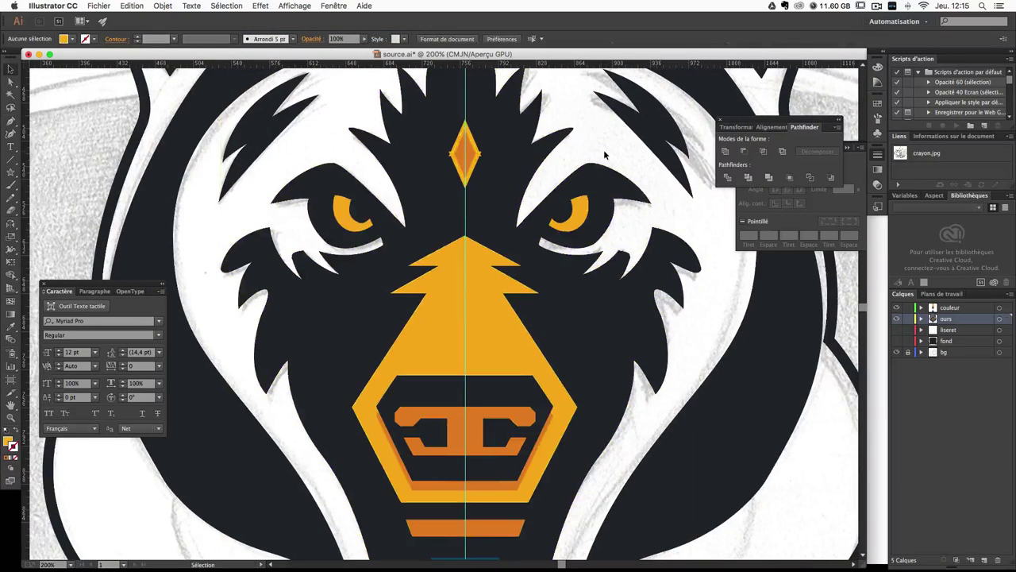
# Step: Zoom in close on the left eye to check the crescent
pyautogui.scroll(1, 582, 227)
pyautogui.scroll(2, 548, 270)
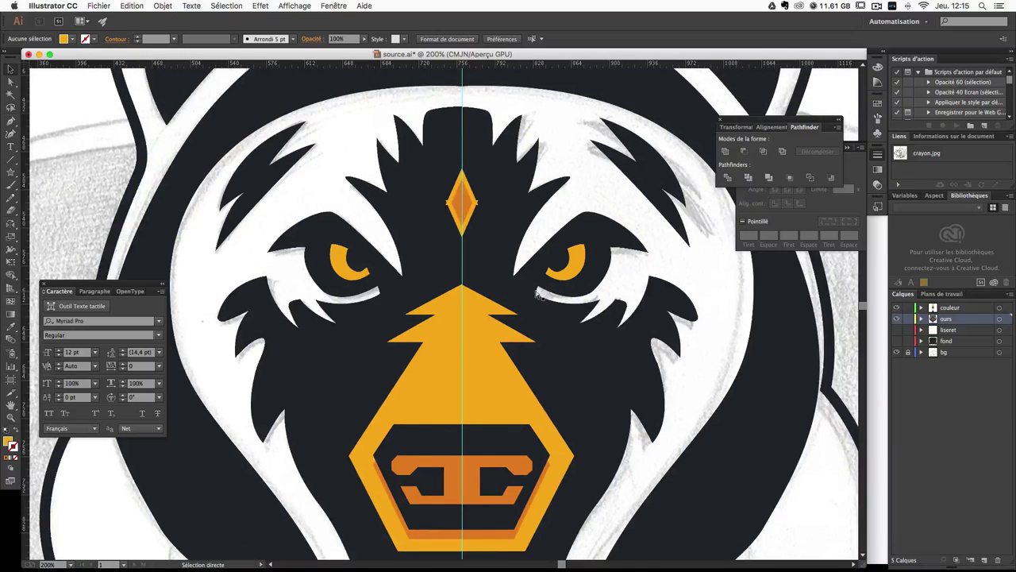
pyautogui.press('super+plus')
pyautogui.press('super+plus')
pyautogui.press('super+plus')
pyautogui.scroll(2, 522, 281)
pyautogui.hscroll(-2, 522, 281)
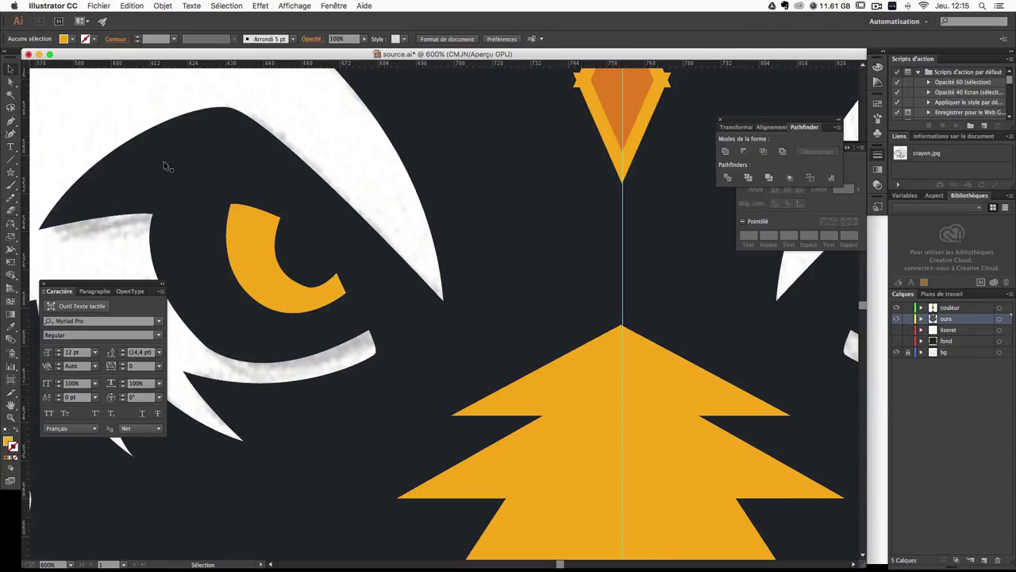
# Step: Nudge the left eye's yellow iris oval slightly to the right
pyautogui.click(250, 252)
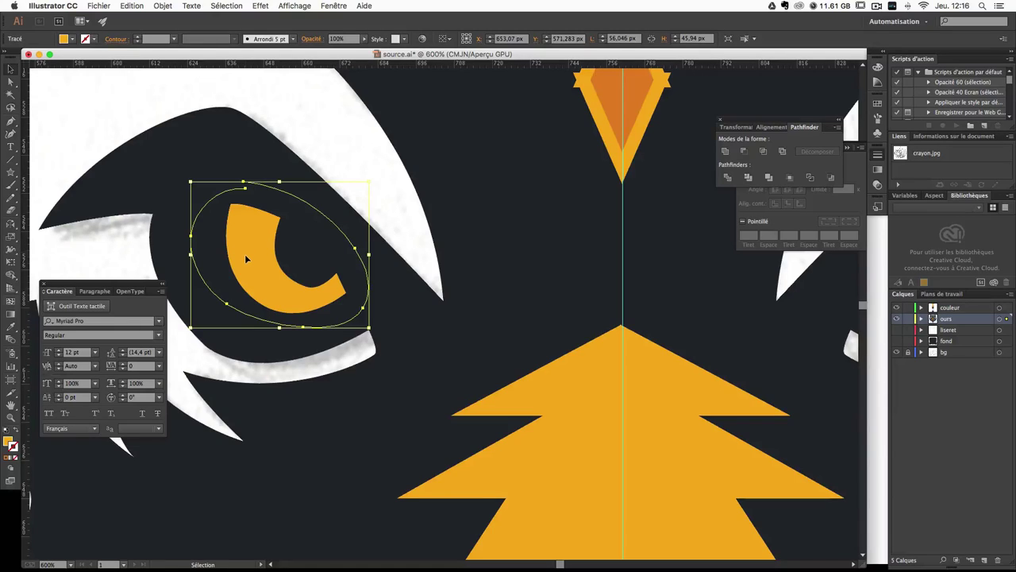
pyautogui.moveTo(245, 257); pyautogui.dragTo(255, 253)
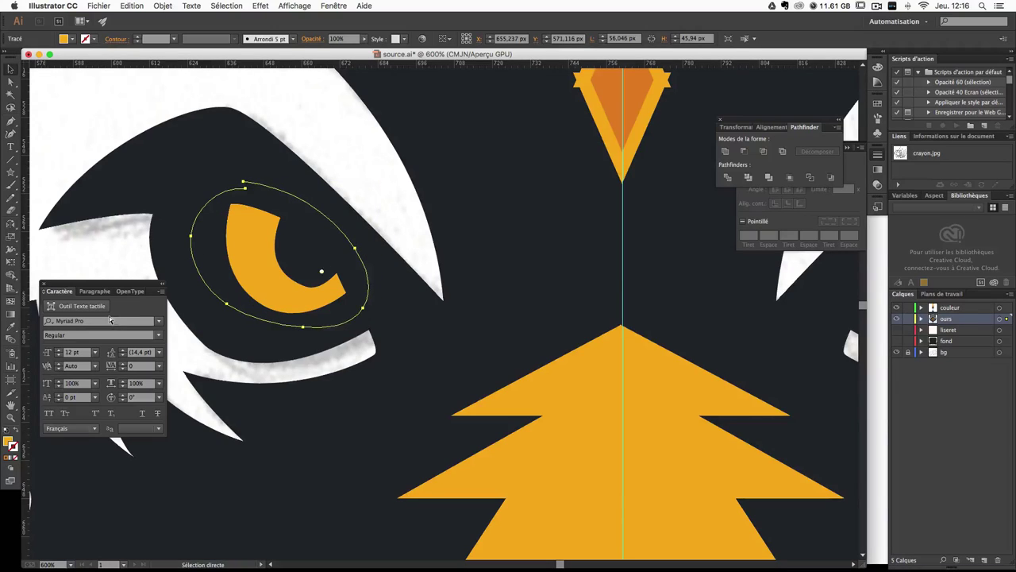
pyautogui.click(33, 150)
# Step: Draw a closed Pen shape over the left eye's crescent, from iris top to tip
pyautogui.click(11, 122)
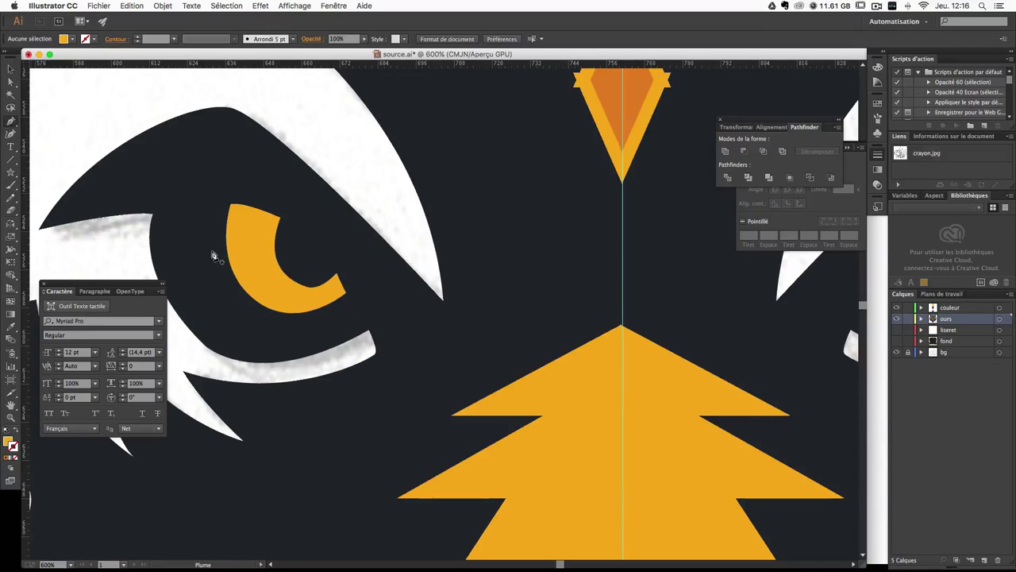
pyautogui.click(230, 207)
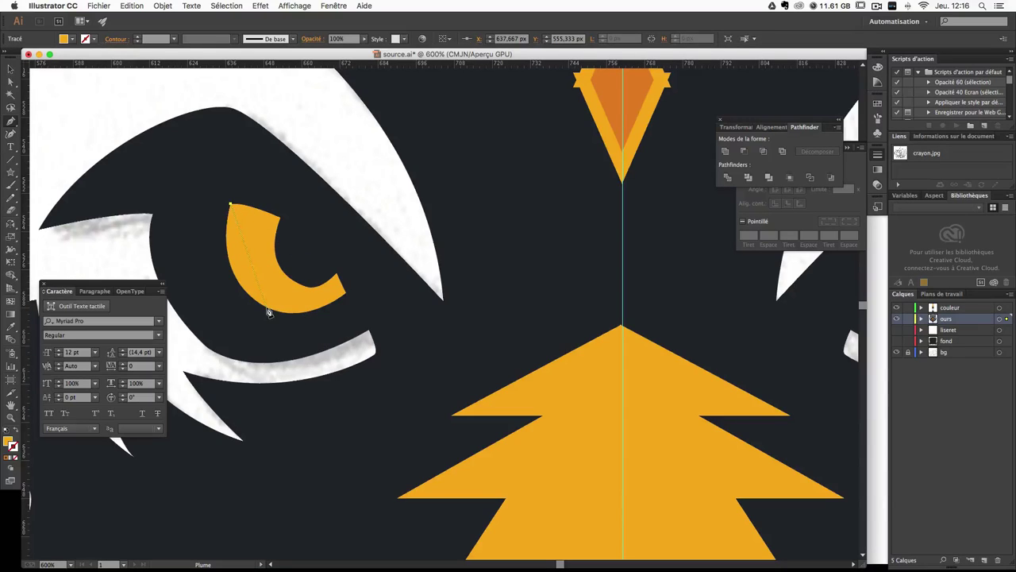
pyautogui.moveTo(267, 307); pyautogui.dragTo(327, 341)
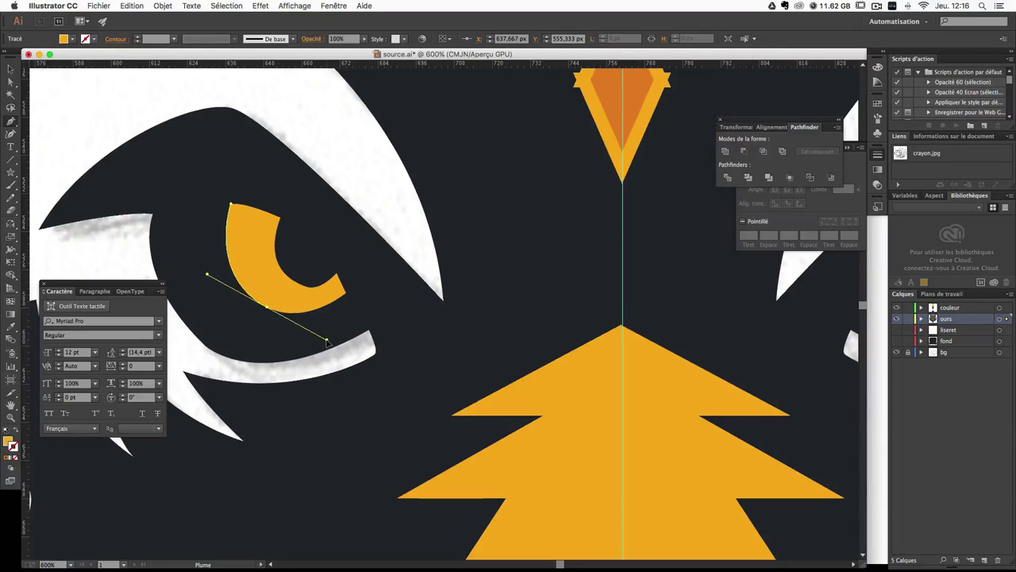
pyautogui.click(267, 307)
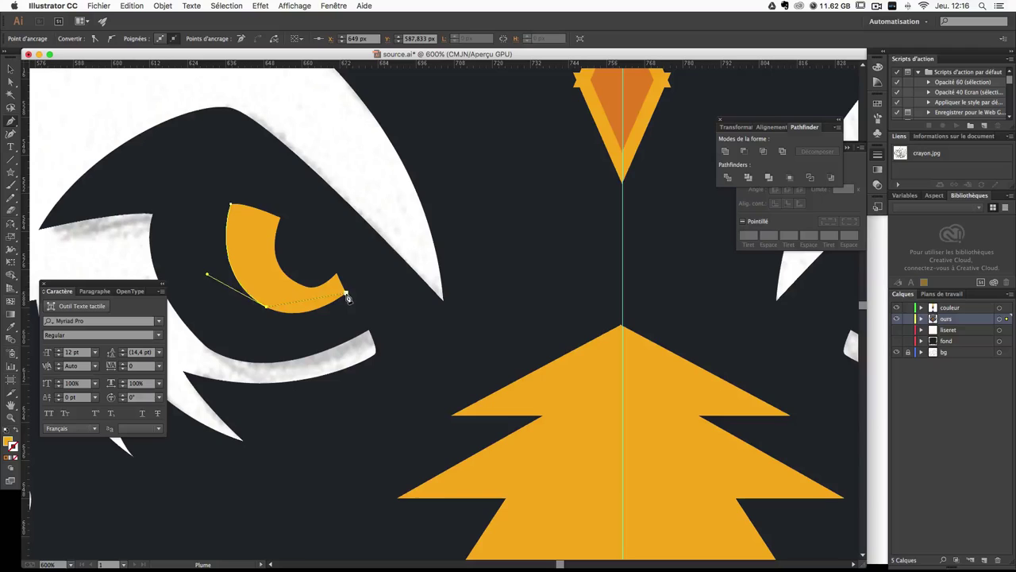
pyautogui.moveTo(347, 295); pyautogui.dragTo(395, 256)
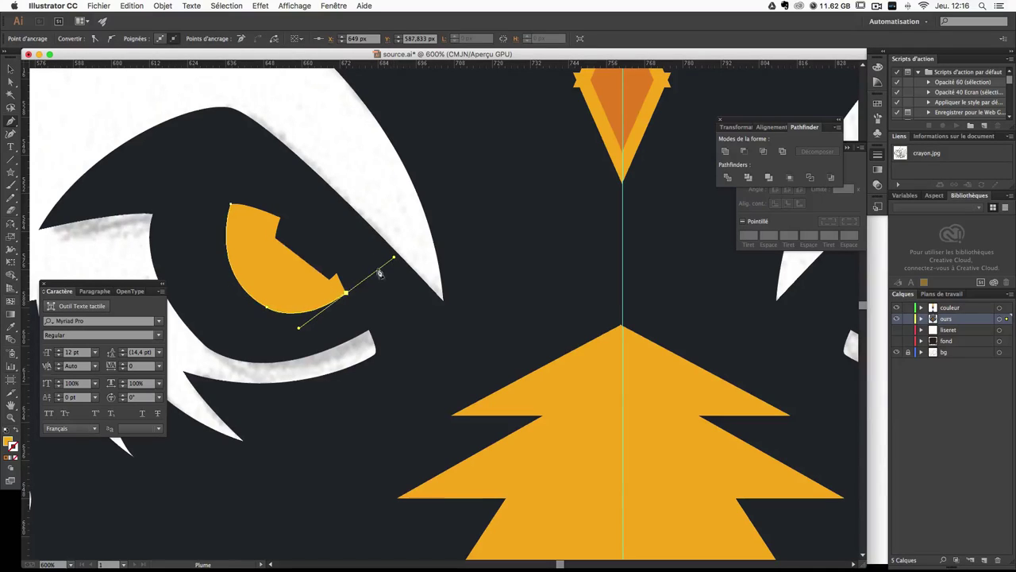
pyautogui.click(18, 433)
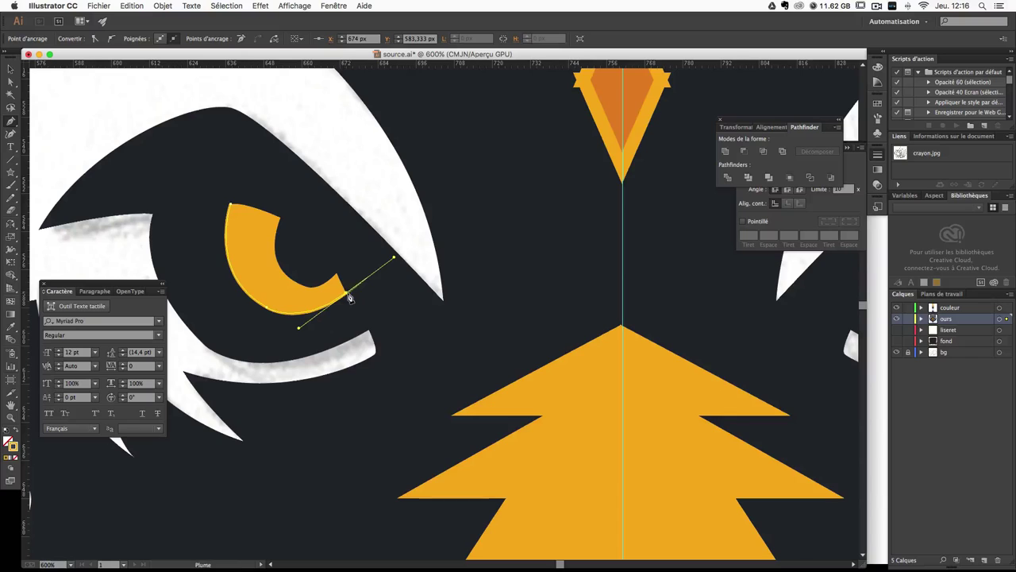
# Step: Zoom in and start a new shading path along the crescent's outer edge and lower corner
pyautogui.press('v')
pyautogui.press('super+plus')
pyautogui.press('super+plus')
pyautogui.press('super+plus')
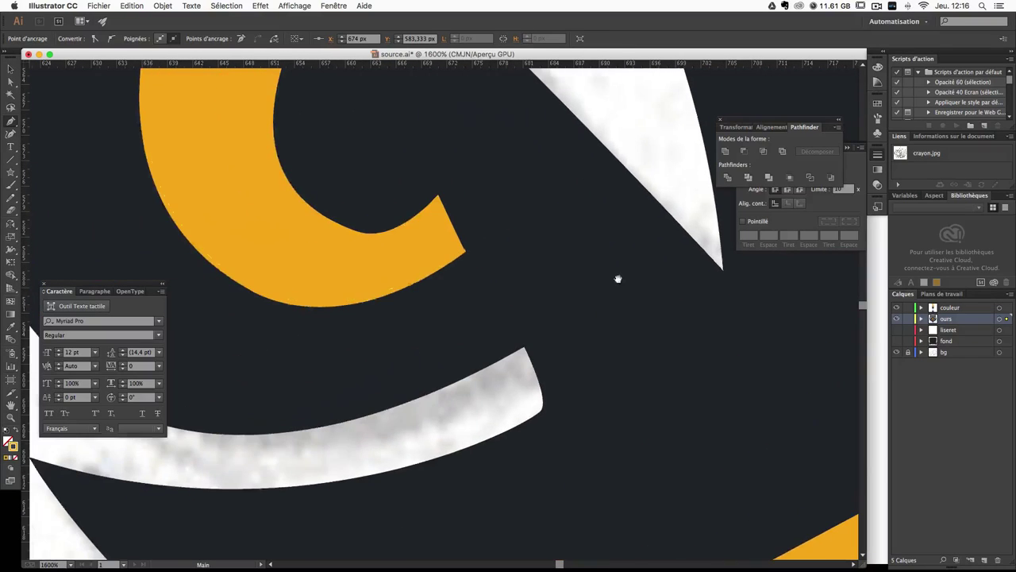
pyautogui.press('p')
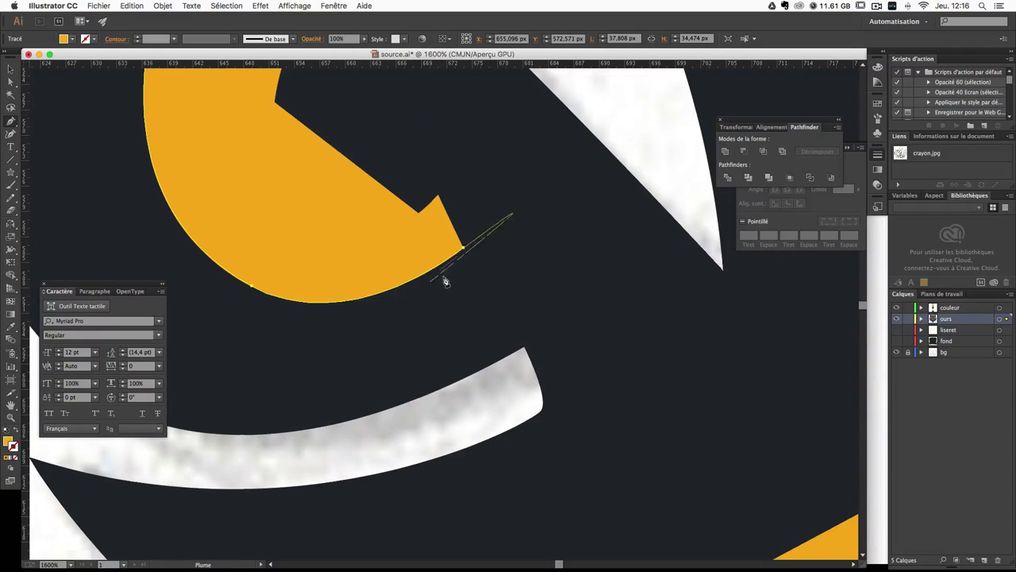
pyautogui.moveTo(453, 273); pyautogui.dragTo(455, 275)
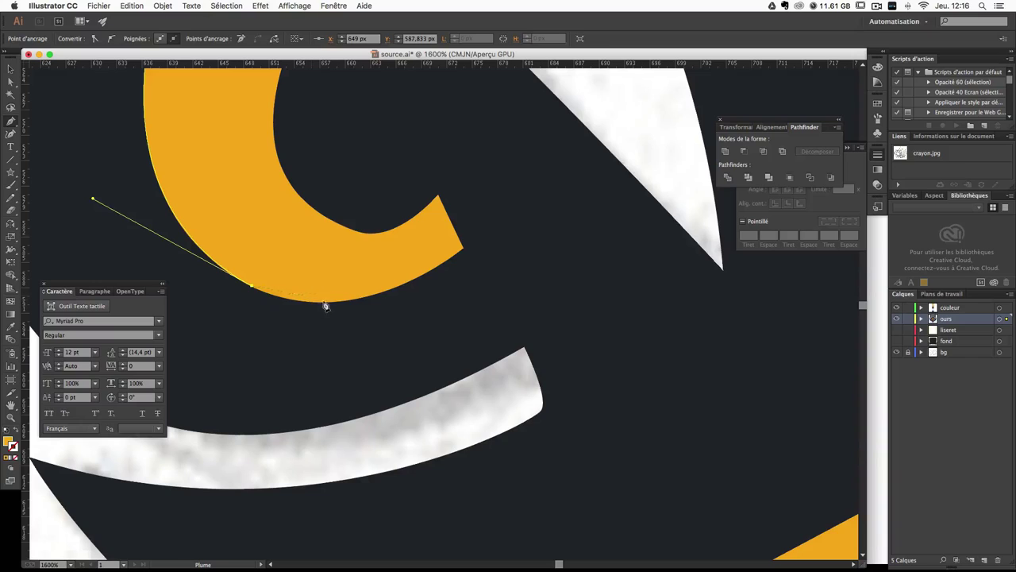
pyautogui.click(22, 434)
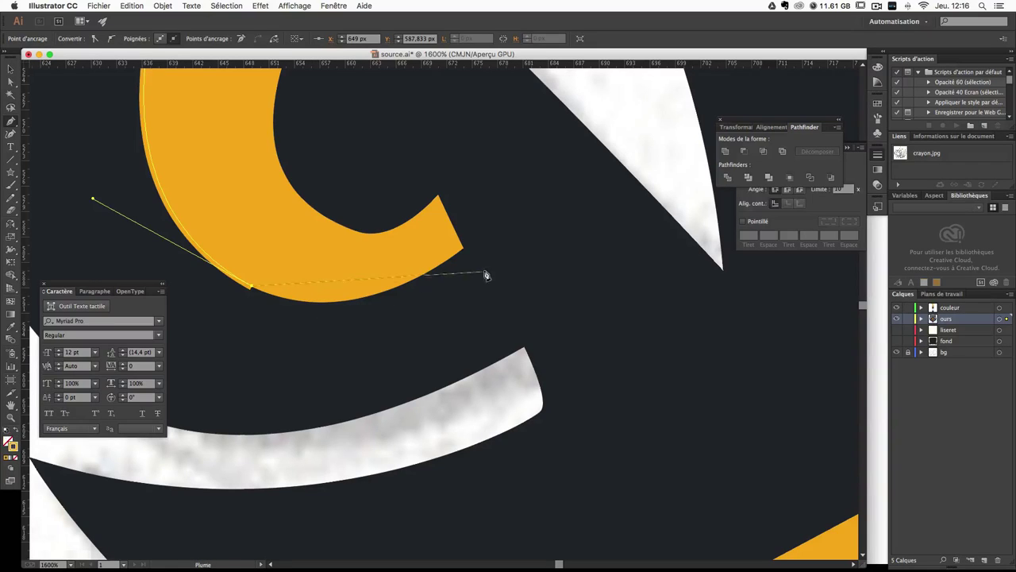
pyautogui.moveTo(463, 248); pyautogui.dragTo(584, 154)
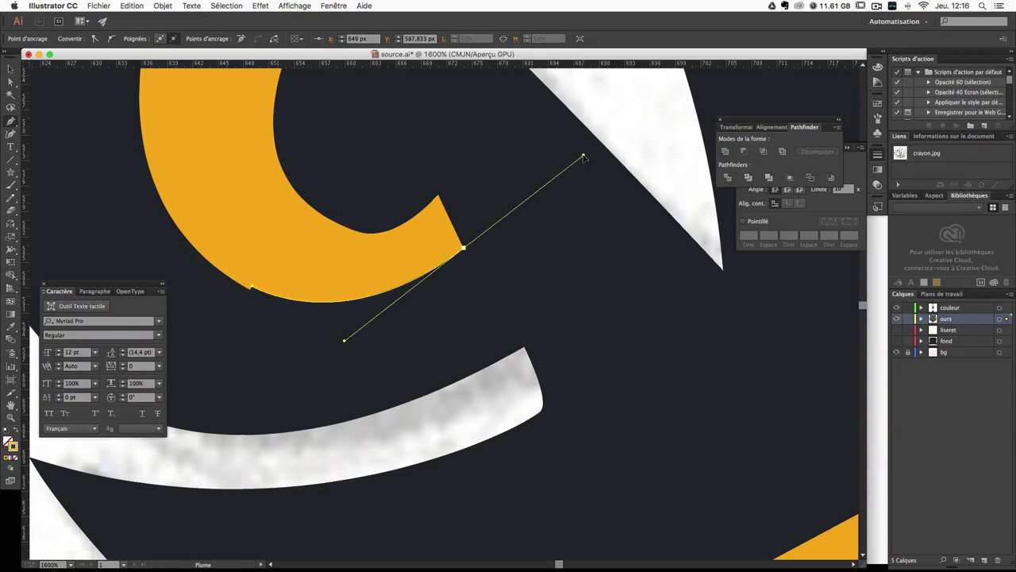
pyautogui.click(463, 250)
# Step: Extend the shading path along the crescent's lower edge, undoing a misplaced top anchor
pyautogui.scroll(3, 403, 227)
pyautogui.hscroll(-3, 403, 227)
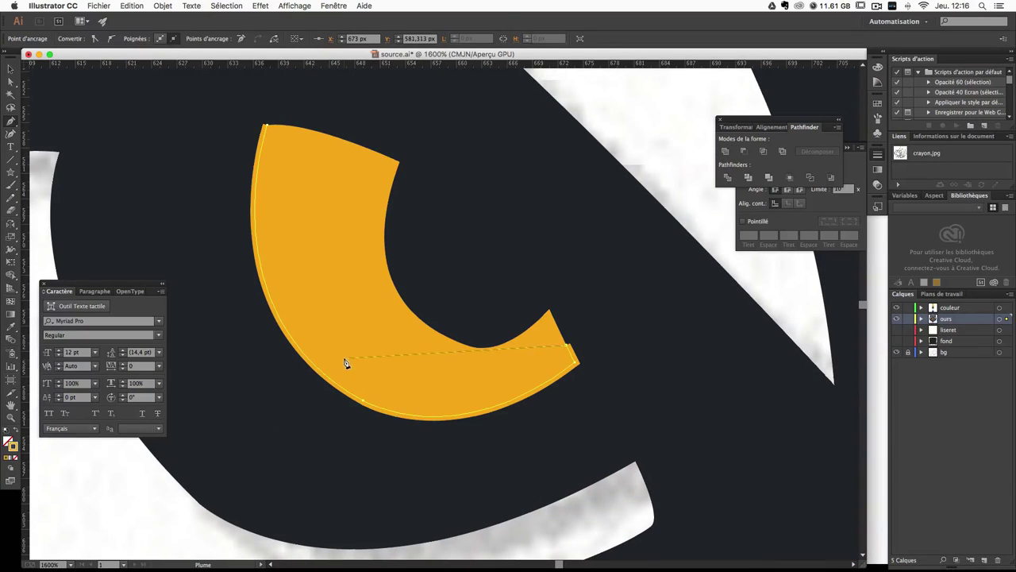
pyautogui.moveTo(343, 363); pyautogui.dragTo(232, 285)
pyautogui.click(343, 365)
pyautogui.scroll(5, 291, 130)
pyautogui.moveTo(287, 249); pyautogui.dragTo(329, 107)
pyautogui.hotkey('ctrl', 'z')
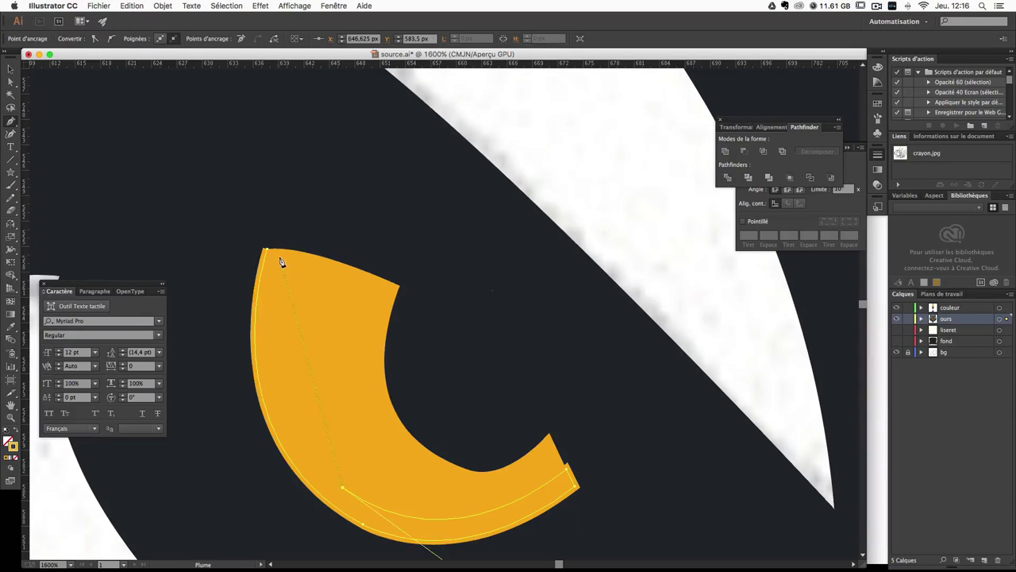
pyautogui.hotkey('ctrl', 'z')
pyautogui.hotkey('ctrl', 'z')
pyautogui.hscroll(-10, 158, 182)
pyautogui.scroll(10, 570, 281)
pyautogui.scroll(-5, 411, 241)
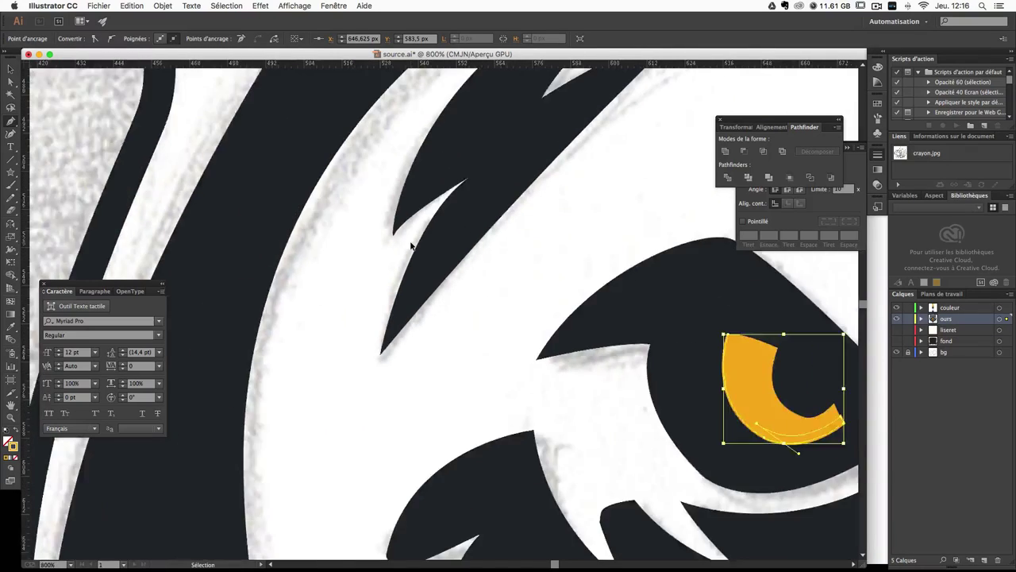
pyautogui.scroll(-1, 436, 260)
# Step: Fill the eye shading shape with the sampled orange colour
pyautogui.hscroll(5, 436, 260)
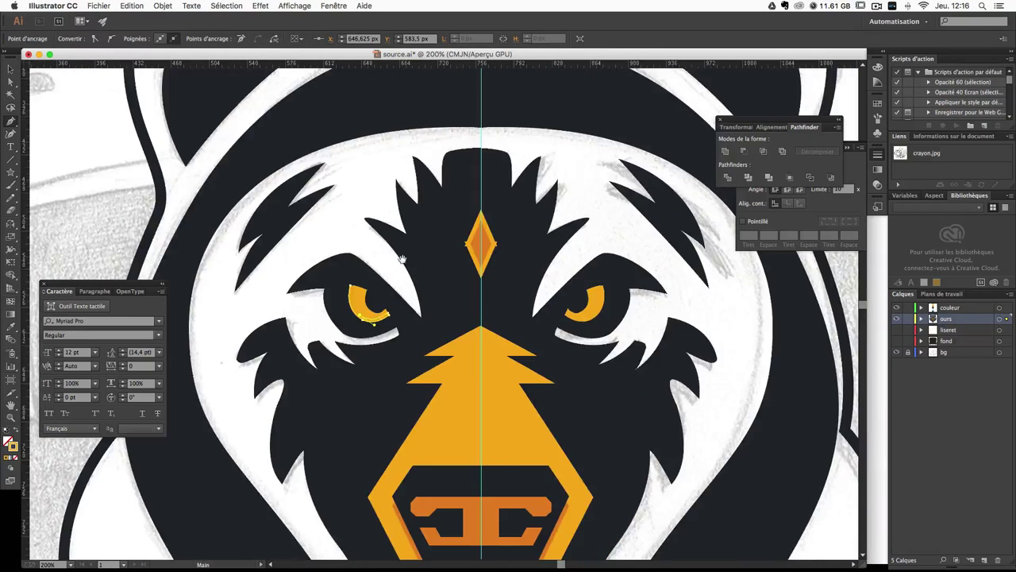
pyautogui.hscroll(-10, 403, 259)
pyautogui.scroll(5, 370, 244)
pyautogui.hscroll(-10, 357, 272)
pyautogui.scroll(5, 496, 447)
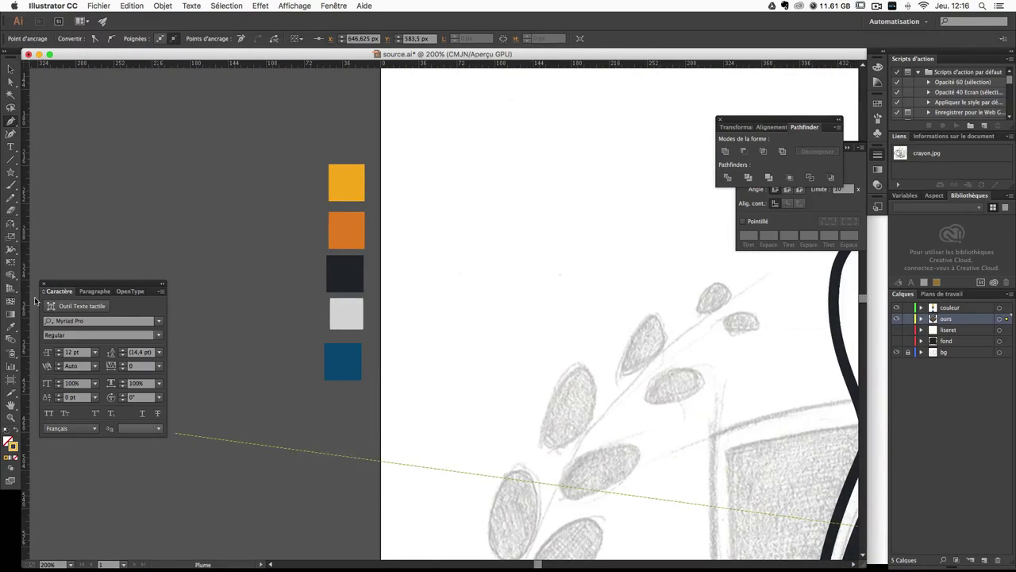
pyautogui.press('i')
pyautogui.hscroll(5, 410, 246)
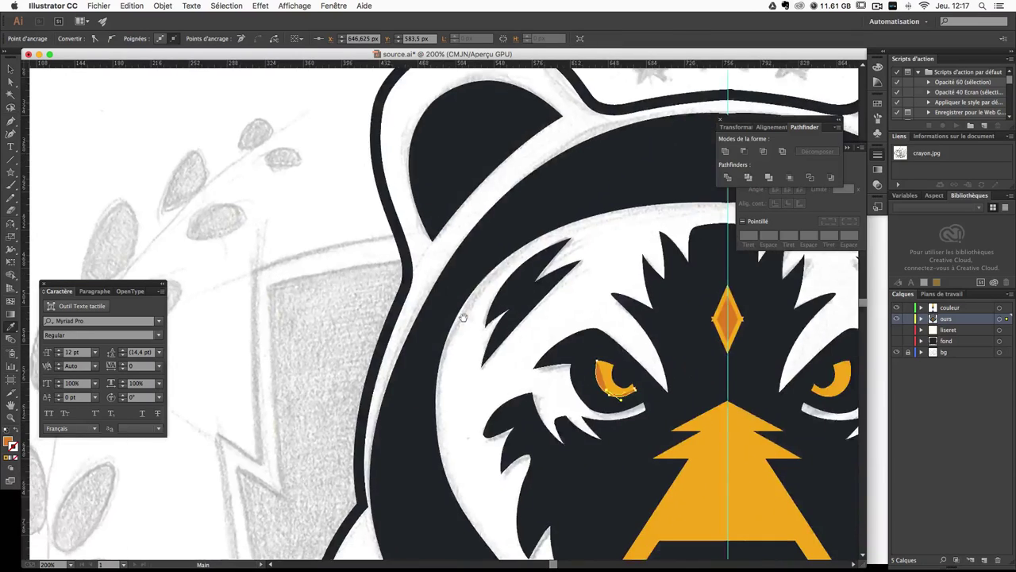
pyautogui.scroll(-5, 409, 245)
pyautogui.press('v')
pyautogui.click(333, 230)
# Step: Continue the shading path from its end anchor and close it at the top with a curve
pyautogui.scroll(3, 350, 239)
pyautogui.scroll(2, 350, 238)
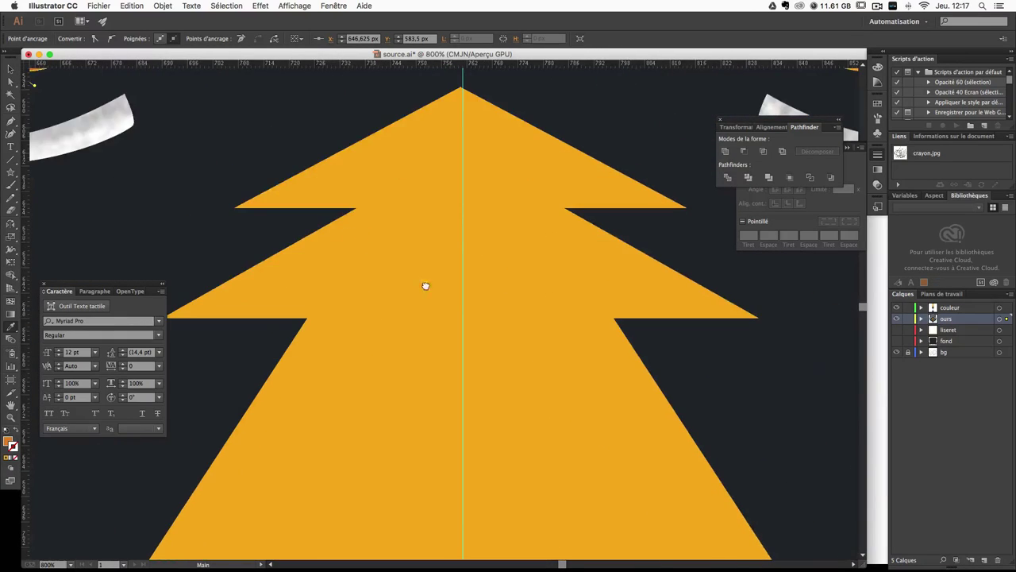
pyautogui.scroll(5, 427, 284)
pyautogui.hscroll(-8, 427, 283)
pyautogui.press('p')
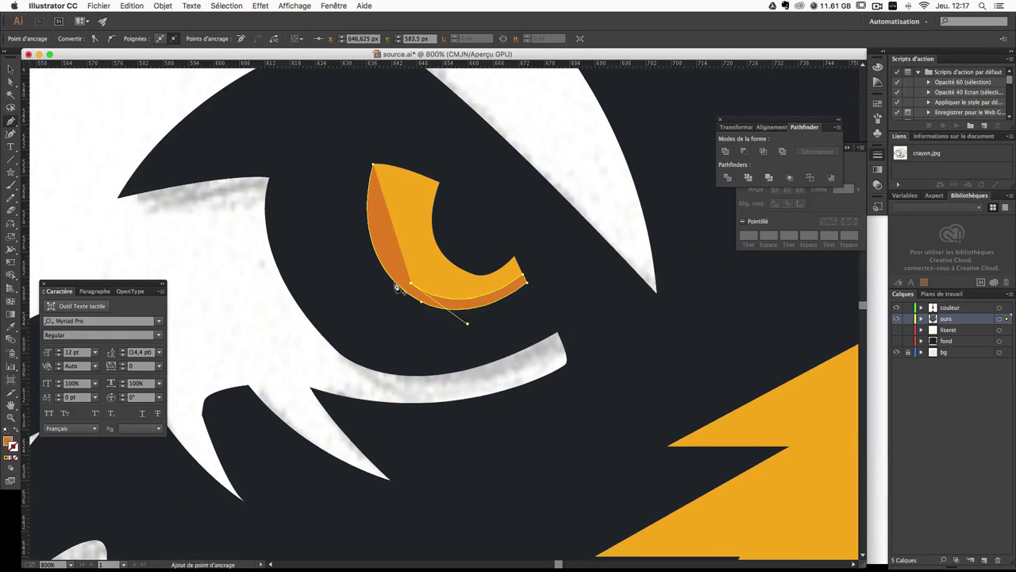
pyautogui.click(411, 283)
pyautogui.moveTo(381, 165); pyautogui.dragTo(392, 72)
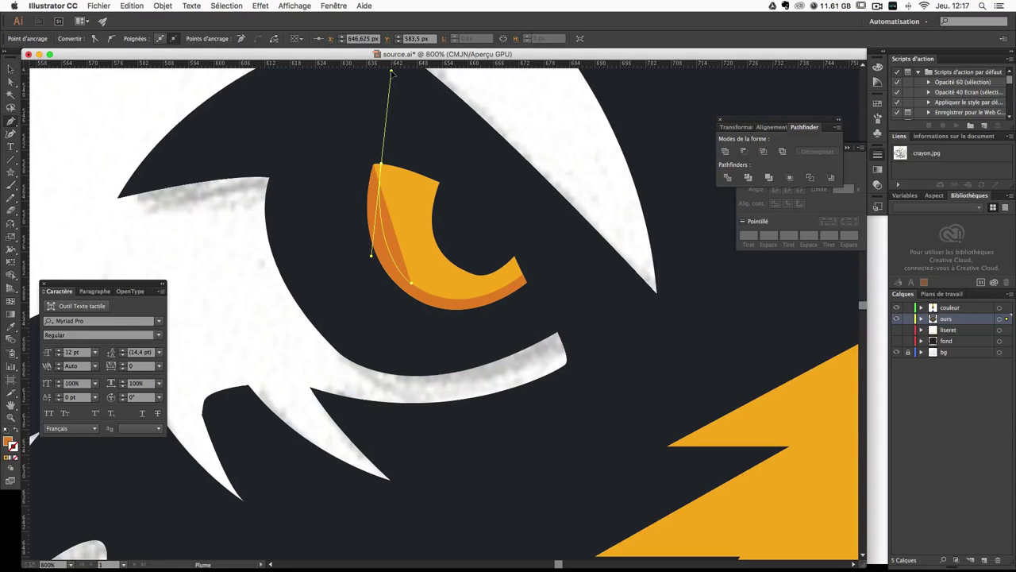
pyautogui.press('v')
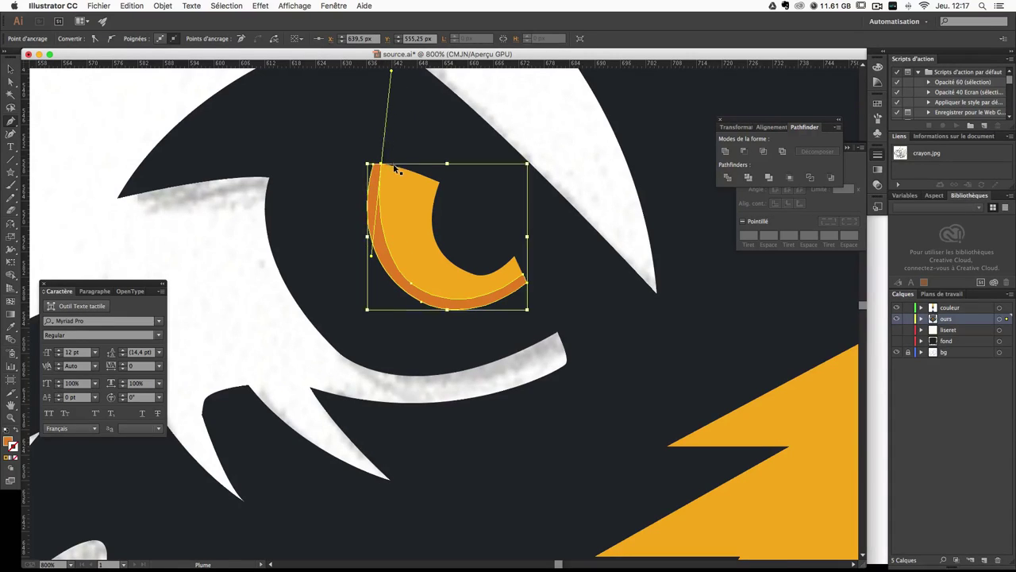
# Step: Reshape the shading's top curve and redraw its left edge down the eye
pyautogui.hotkey('ctrl', '+')
pyautogui.press('p')
pyautogui.hotkey('ctrl', '+')
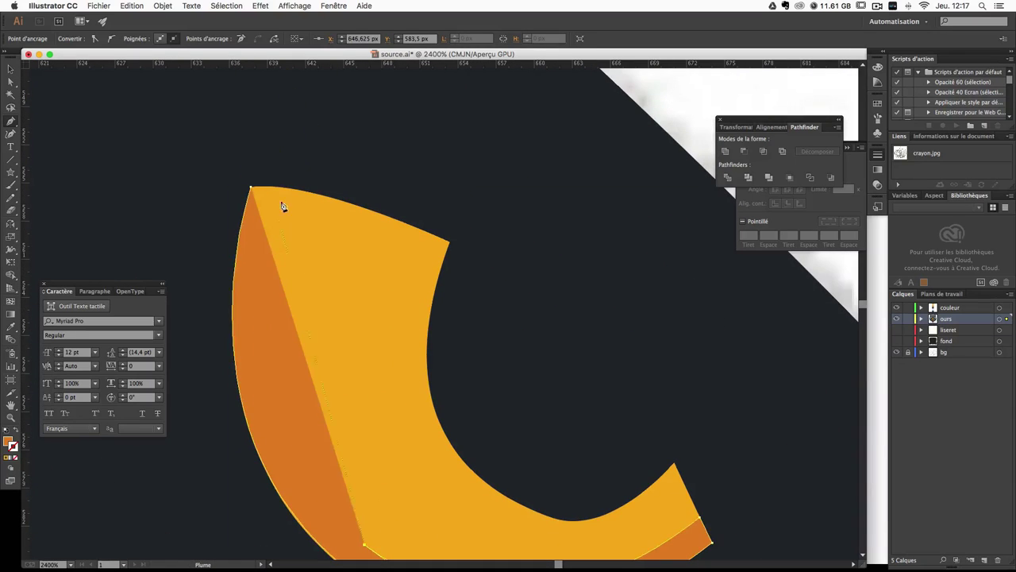
pyautogui.moveTo(283, 193); pyautogui.dragTo(310, 99)
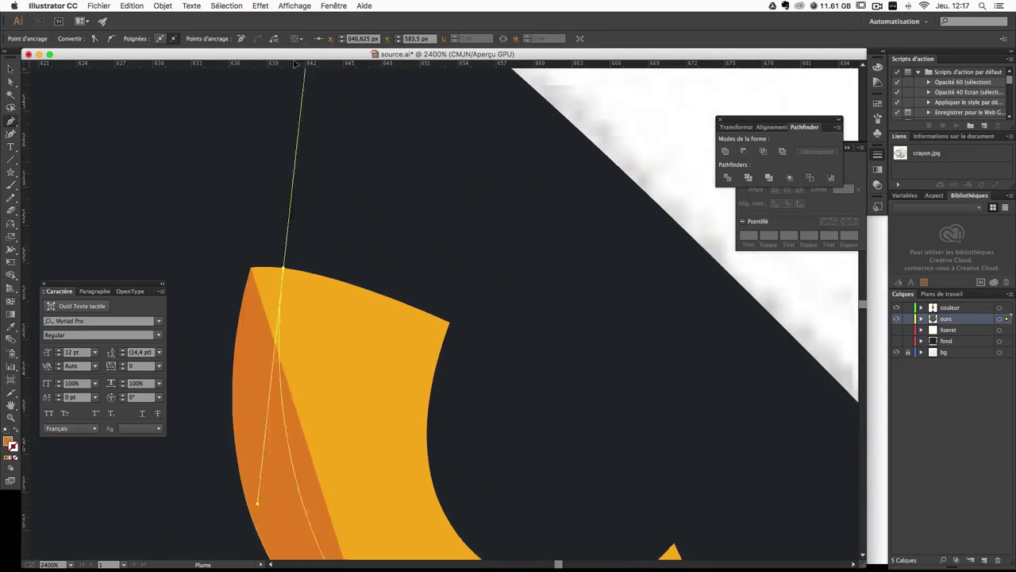
pyautogui.hotkey('ctrl', '-')
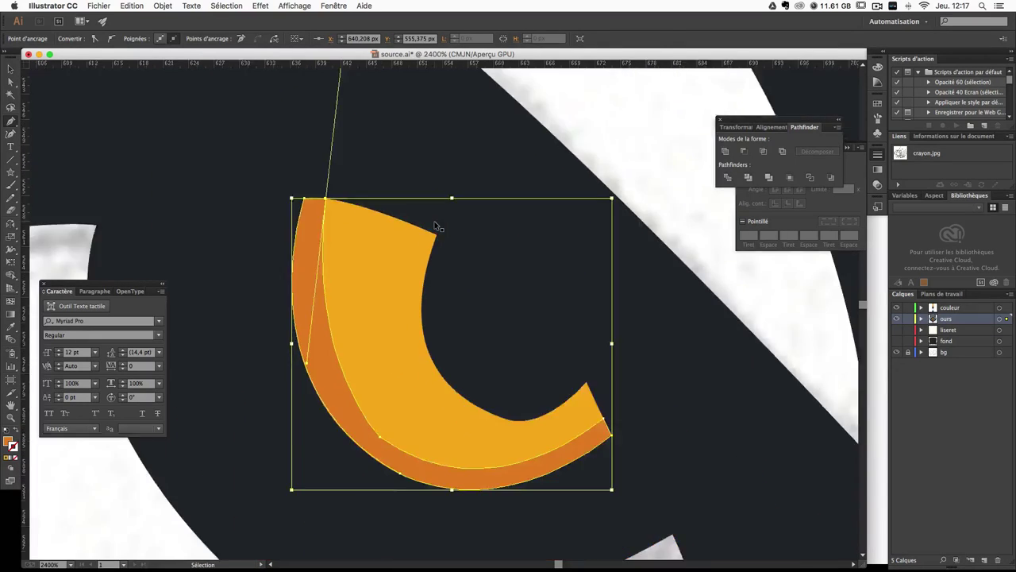
pyautogui.hotkey('ctrl', '-')
pyautogui.click(356, 230)
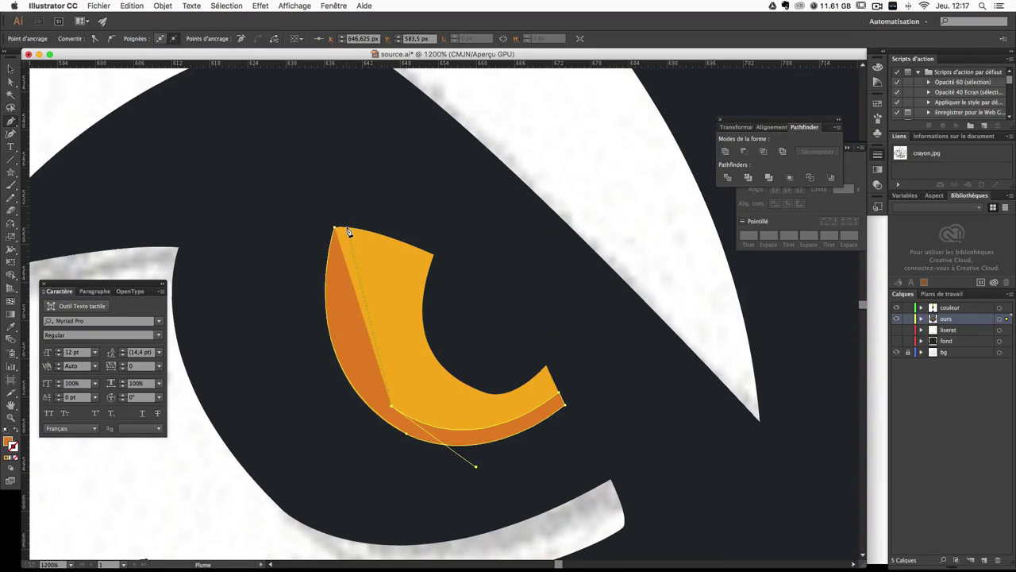
pyautogui.moveTo(348, 231)
pyautogui.mouseDown()
pyautogui.moveTo(355, 92)
pyautogui.moveTo(372, 91)
pyautogui.mouseUp()
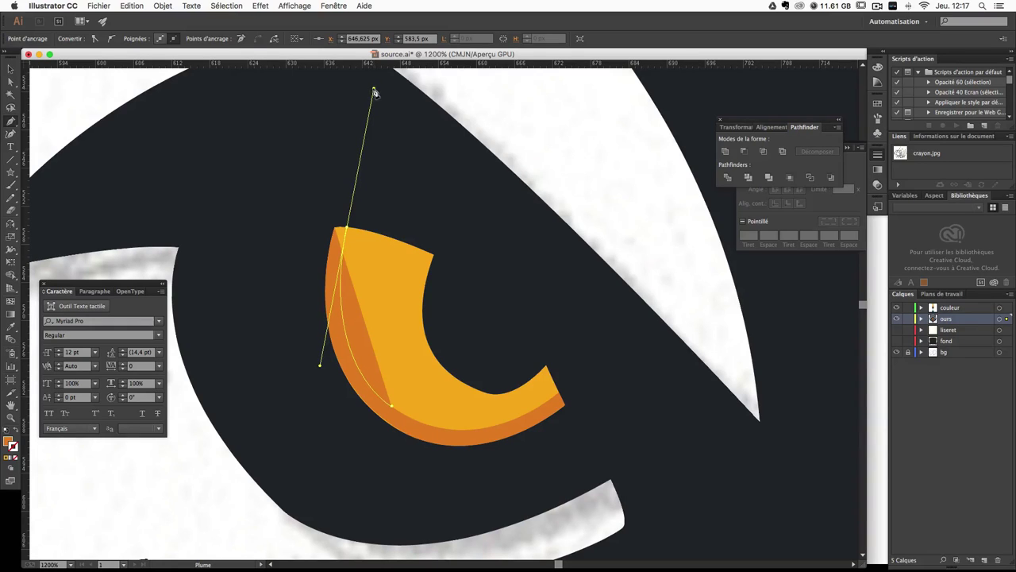
pyautogui.click(347, 230)
pyautogui.click(334, 229)
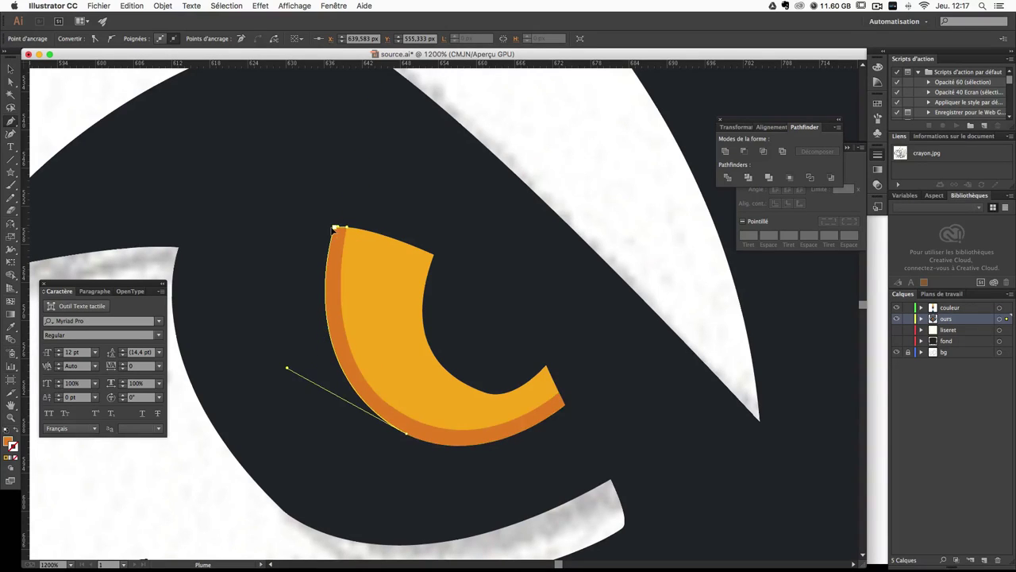
pyautogui.press('v')
# Step: Alt-drag a copy of the shaded left eye onto the right eye
pyautogui.press('shift+super+a')
pyautogui.press('super+minus')
pyautogui.press('super+minus')
pyautogui.press('super+minus')
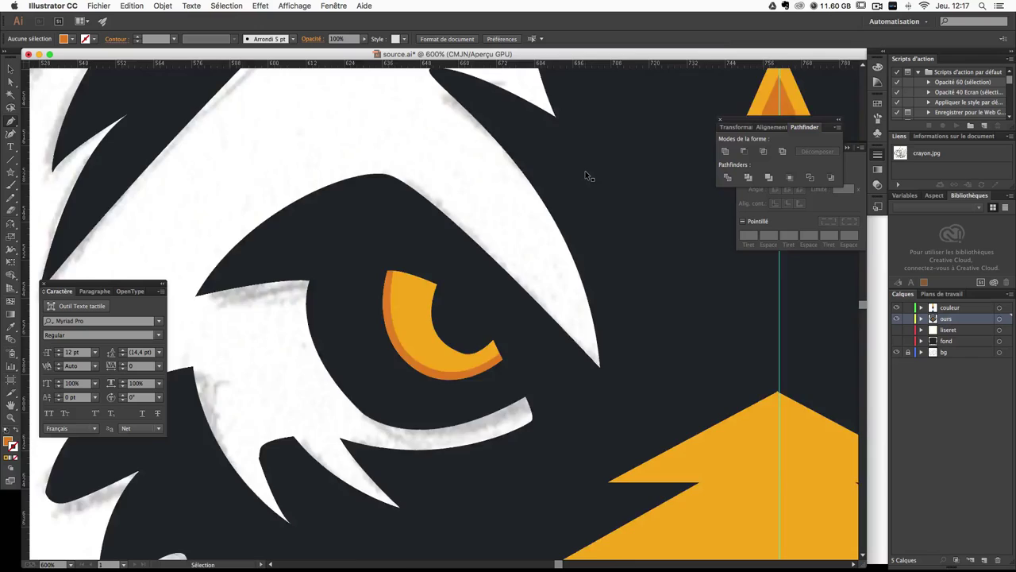
pyautogui.press('super+minus')
pyautogui.press('super+plus')
pyautogui.press('super+plus')
pyautogui.press('super+plus')
pyautogui.press('p')
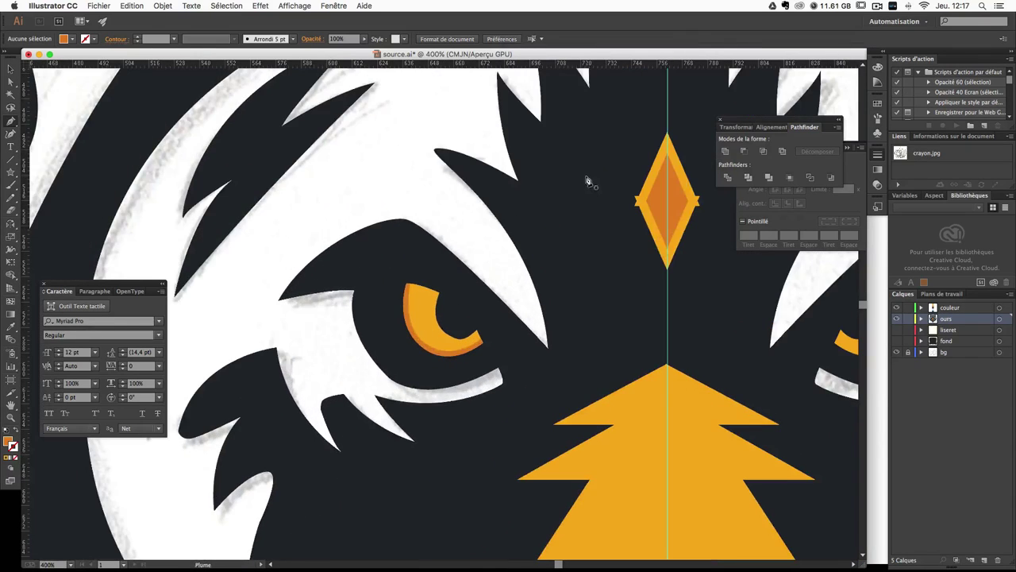
pyautogui.moveTo(552, 274); pyautogui.dragTo(304, 225)
pyautogui.click(12, 68)
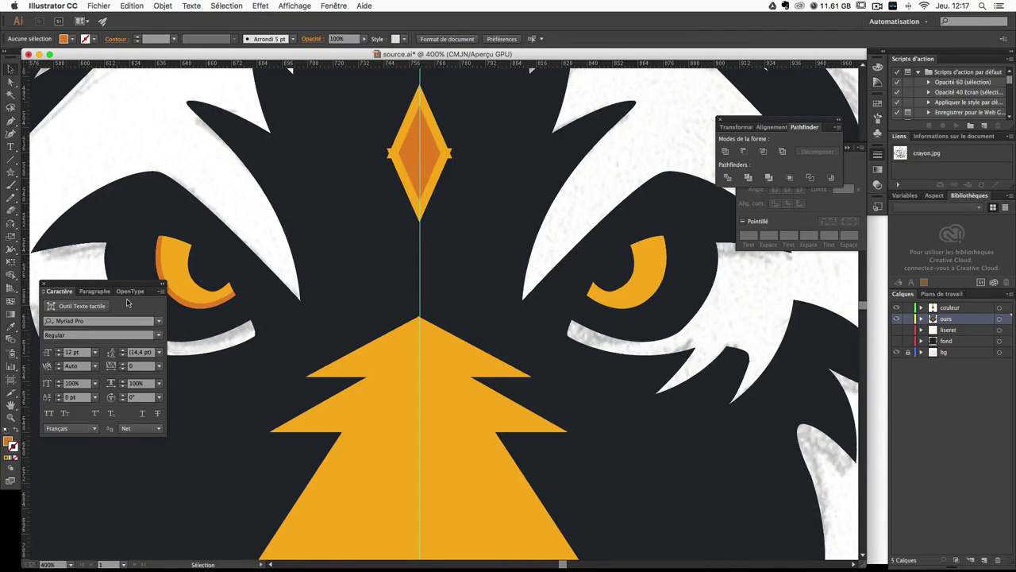
pyautogui.moveTo(156, 262); pyautogui.dragTo(564, 262)
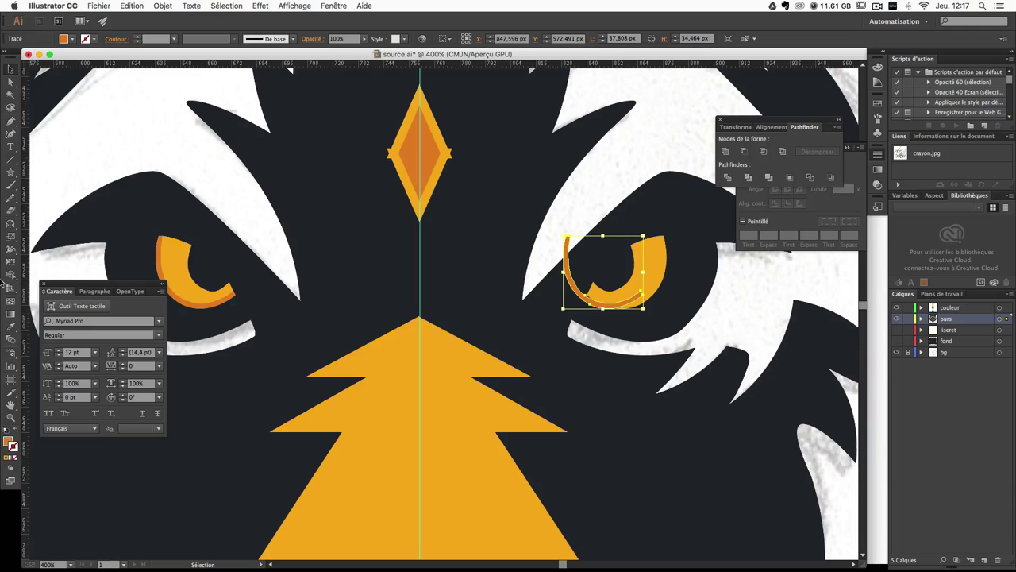
# Step: Rotate the dark orange arc and move it onto the right eye's lower edge
pyautogui.press('r')
pyautogui.moveTo(603, 333); pyautogui.dragTo(426, 269)
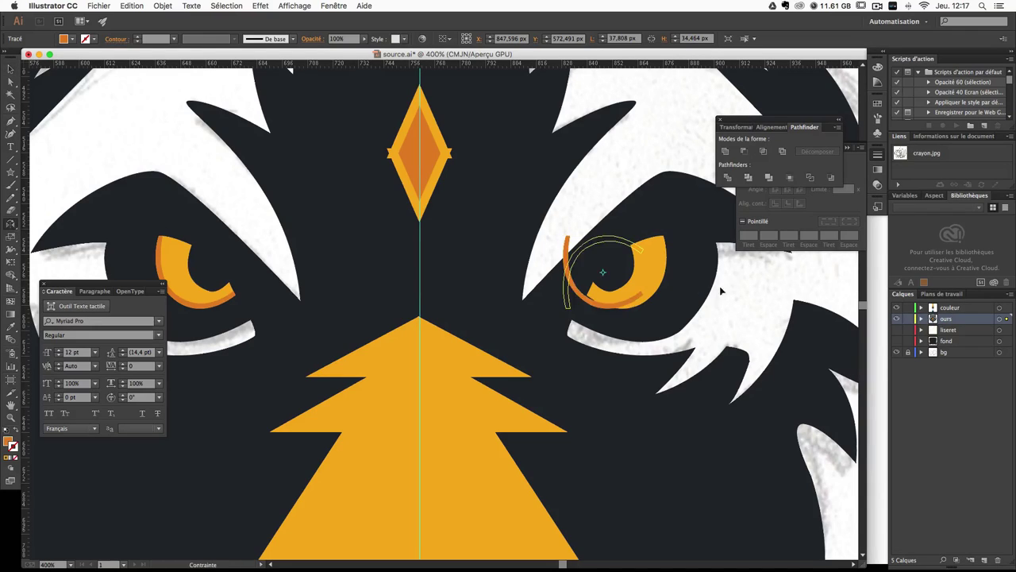
pyautogui.press('v')
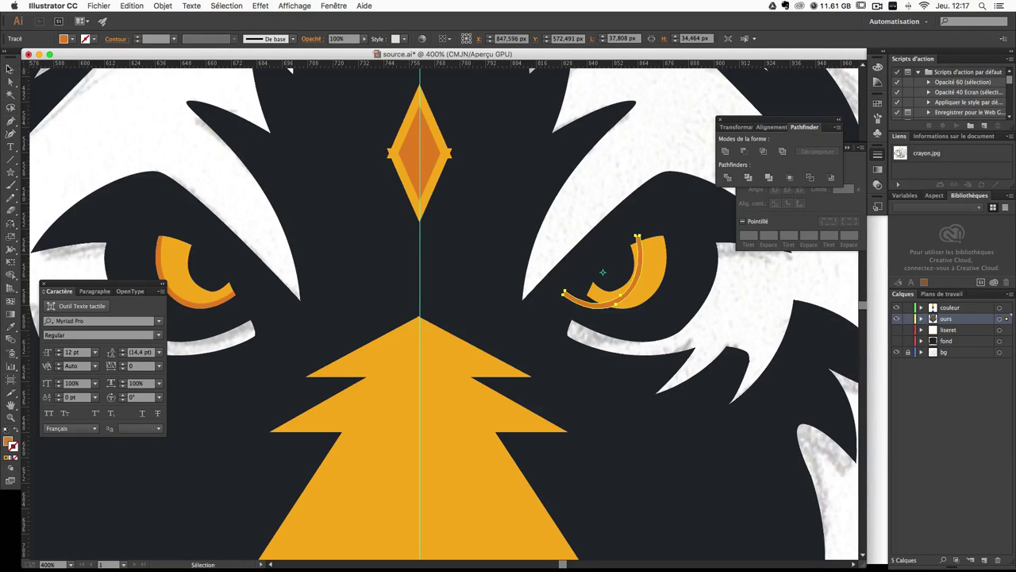
pyautogui.click(612, 328)
pyautogui.click(575, 231)
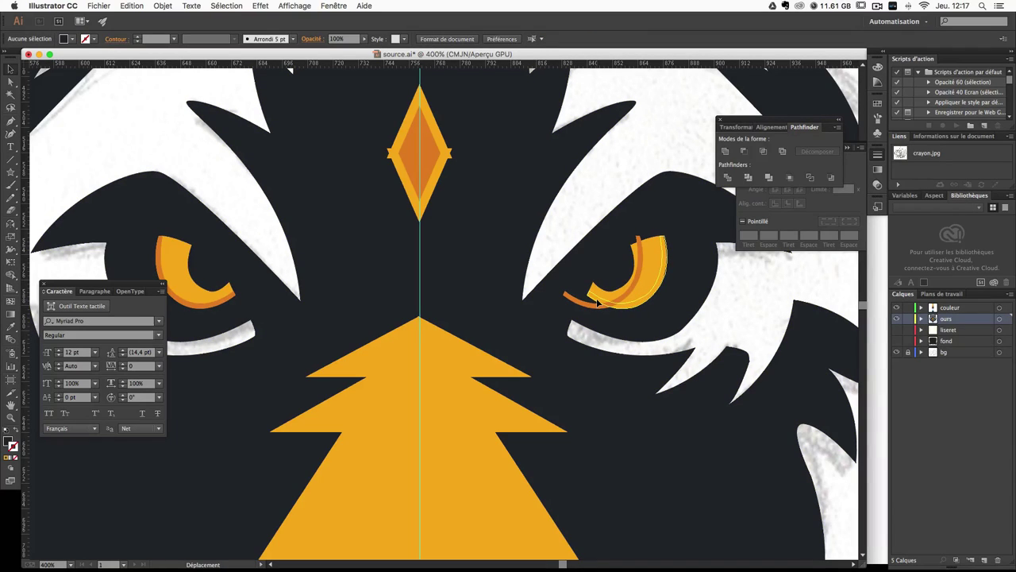
pyautogui.moveTo(602, 301); pyautogui.dragTo(627, 303)
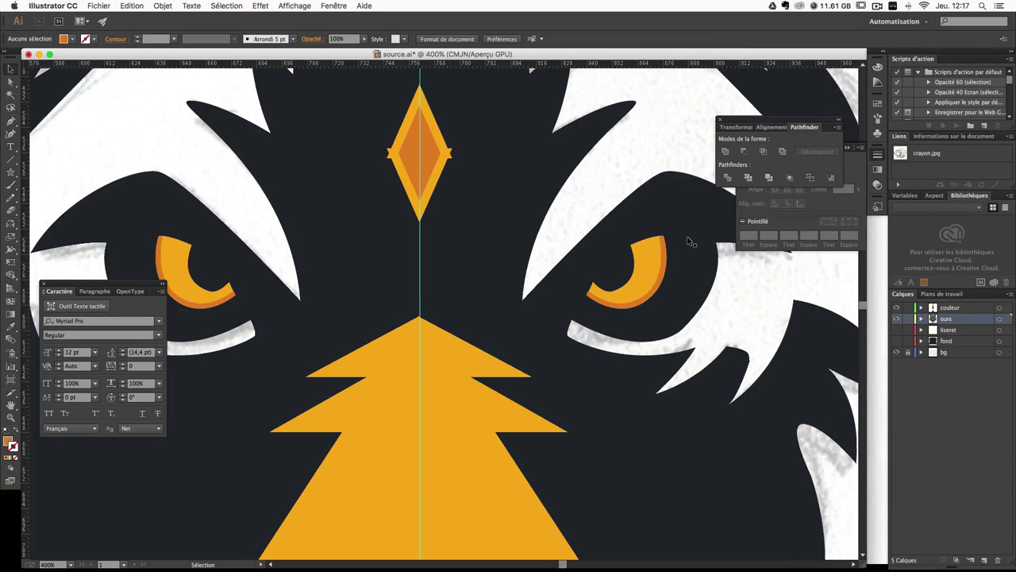
# Step: Zoom in on the right eye and inspect how the orange arc fits its edge
pyautogui.hotkey('ctrl', '+')
pyautogui.hotkey('ctrl', '+')
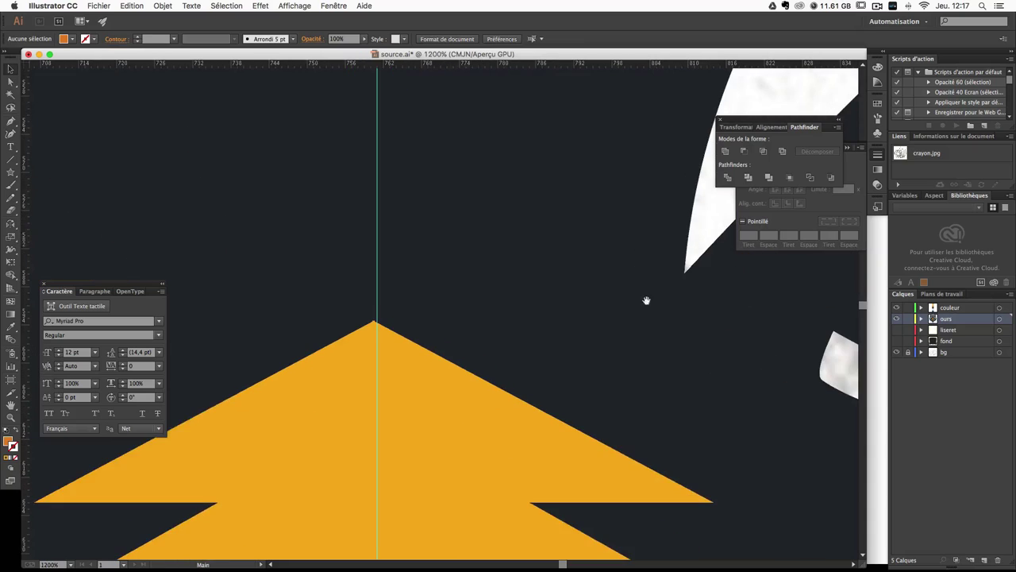
pyautogui.hotkey('ctrl', '+')
pyautogui.moveTo(646, 297); pyautogui.dragTo(377, 325)
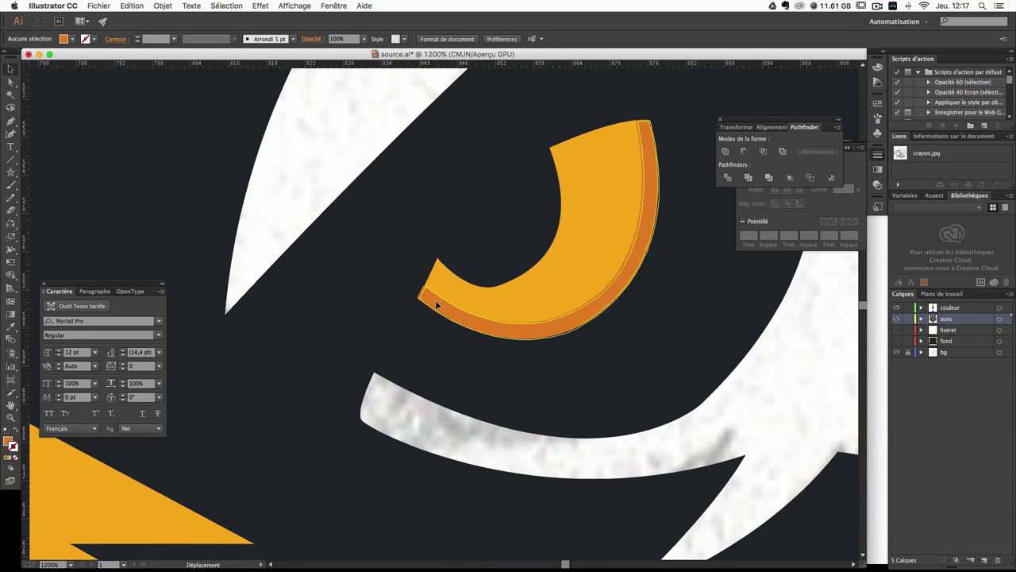
pyautogui.click(432, 300)
pyautogui.click(613, 348)
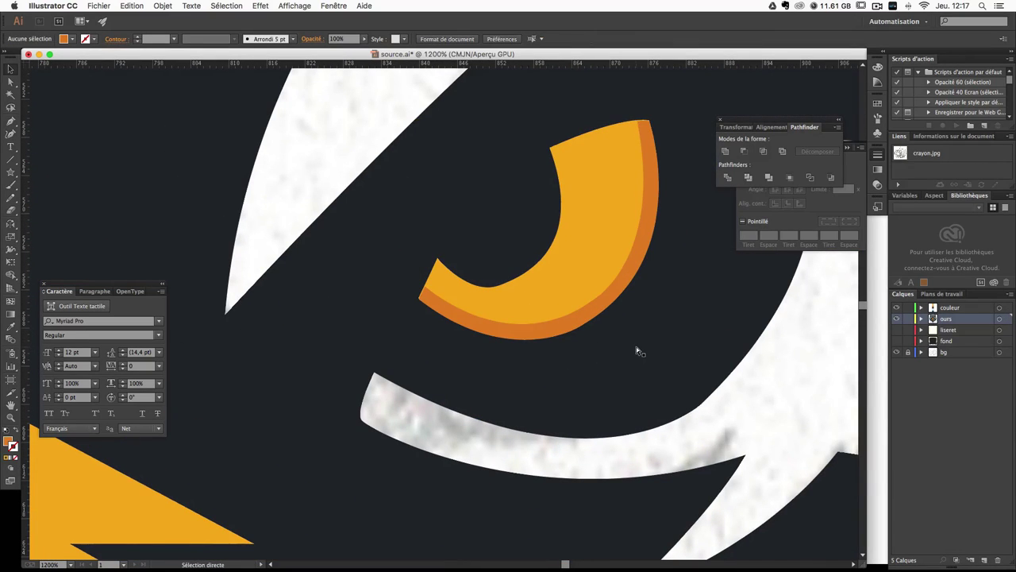
pyautogui.scroll(3, 636, 351)
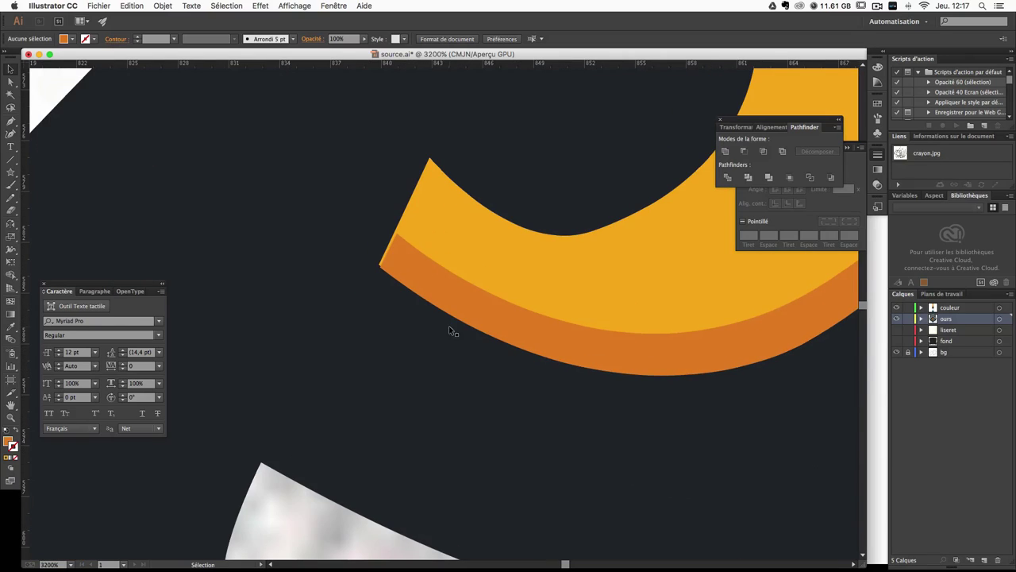
pyautogui.click(415, 283)
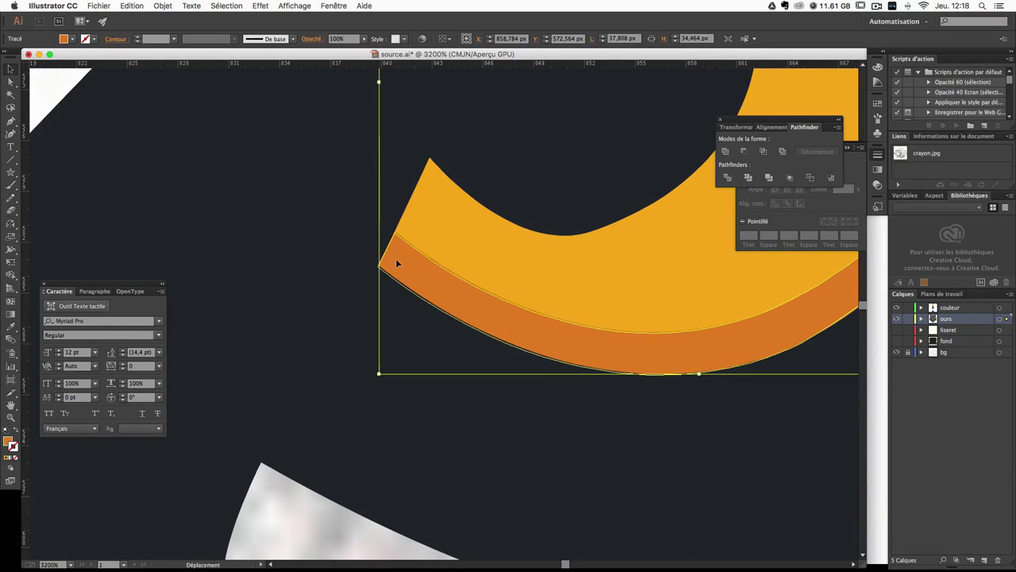
pyautogui.click(366, 262)
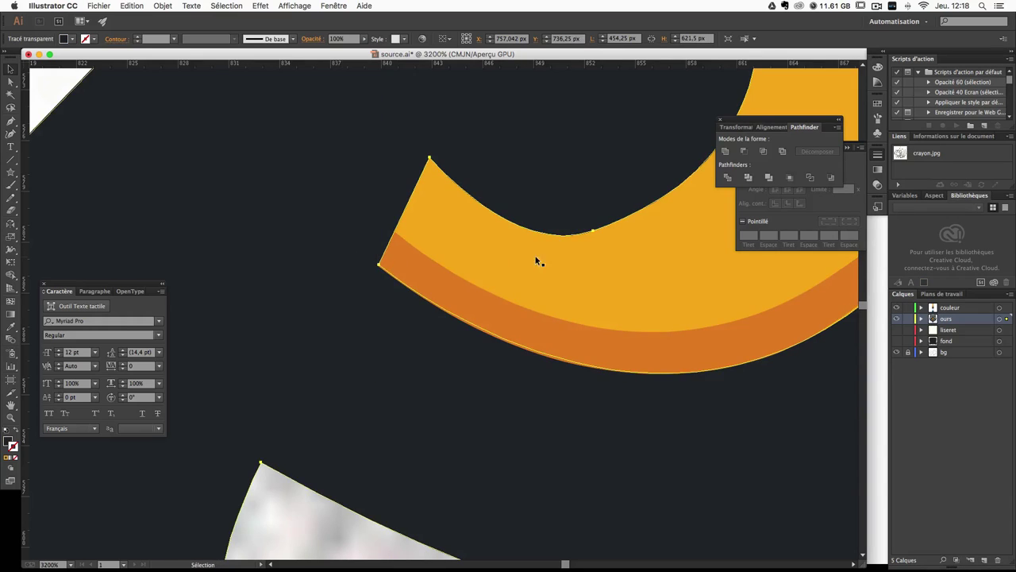
pyautogui.moveTo(537, 261); pyautogui.dragTo(295, 428)
pyautogui.moveTo(414, 275); pyautogui.dragTo(278, 393)
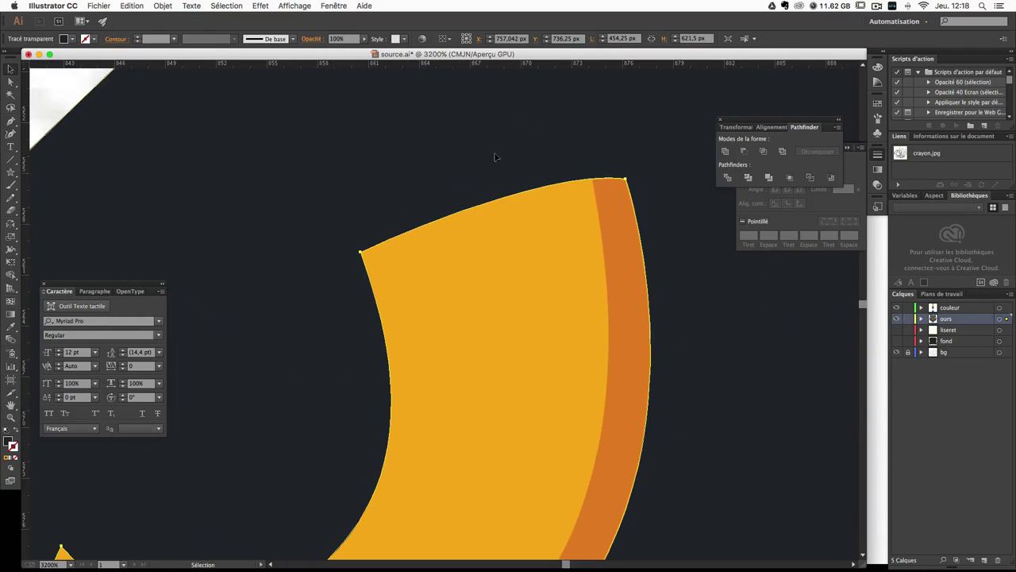
pyautogui.scroll(-3, 498, 145)
pyautogui.scroll(-2, 498, 146)
pyautogui.scroll(-2, 498, 145)
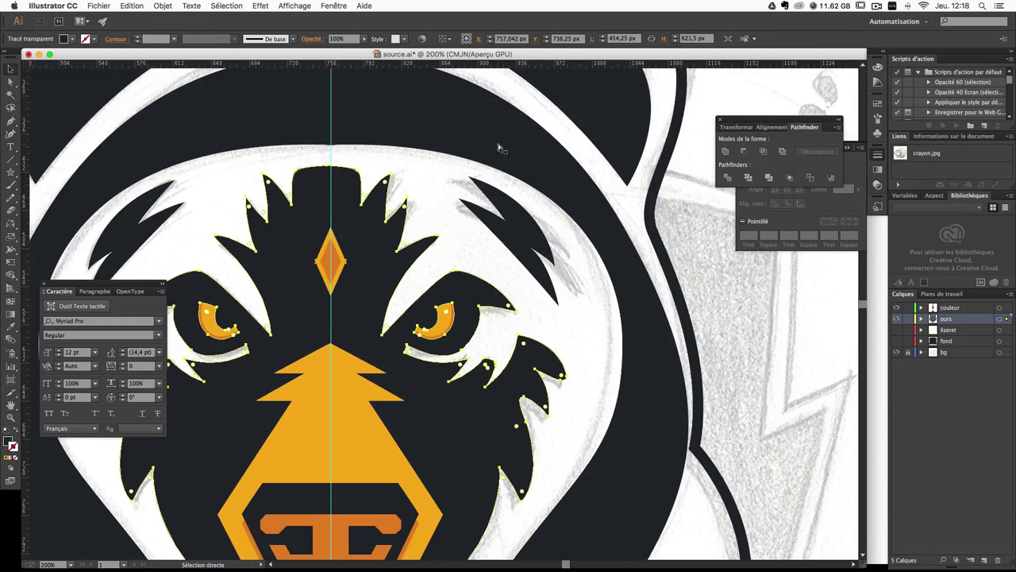
pyautogui.scroll(-1, 556, 113)
pyautogui.moveTo(556, 114); pyautogui.dragTo(598, 58)
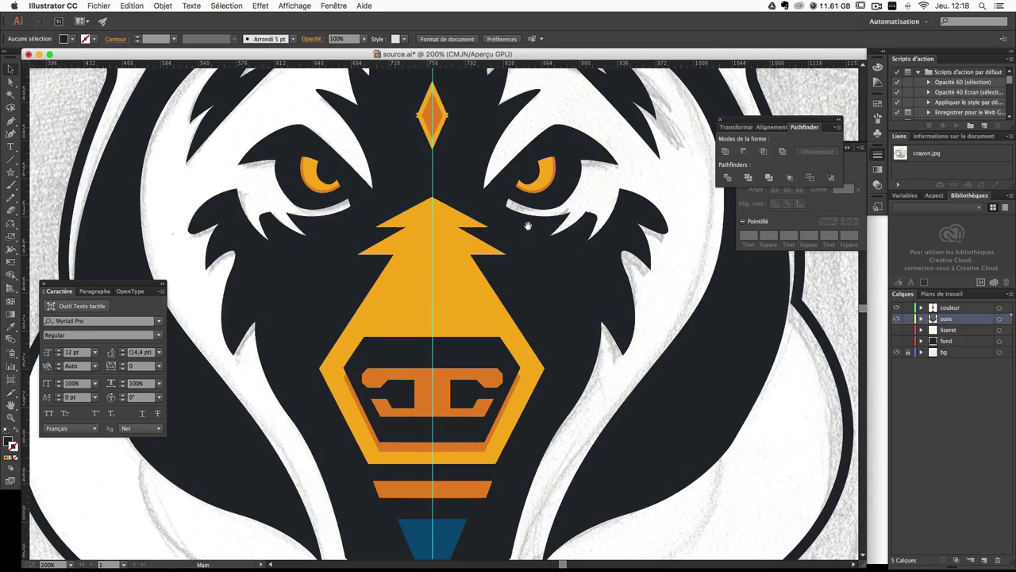
pyautogui.moveTo(528, 227)
pyautogui.mouseDown()
pyautogui.moveTo(606, 271)
pyautogui.moveTo(339, 212)
pyautogui.mouseUp()
pyautogui.scroll(1, 608, 275)
pyautogui.scroll(2, 608, 275)
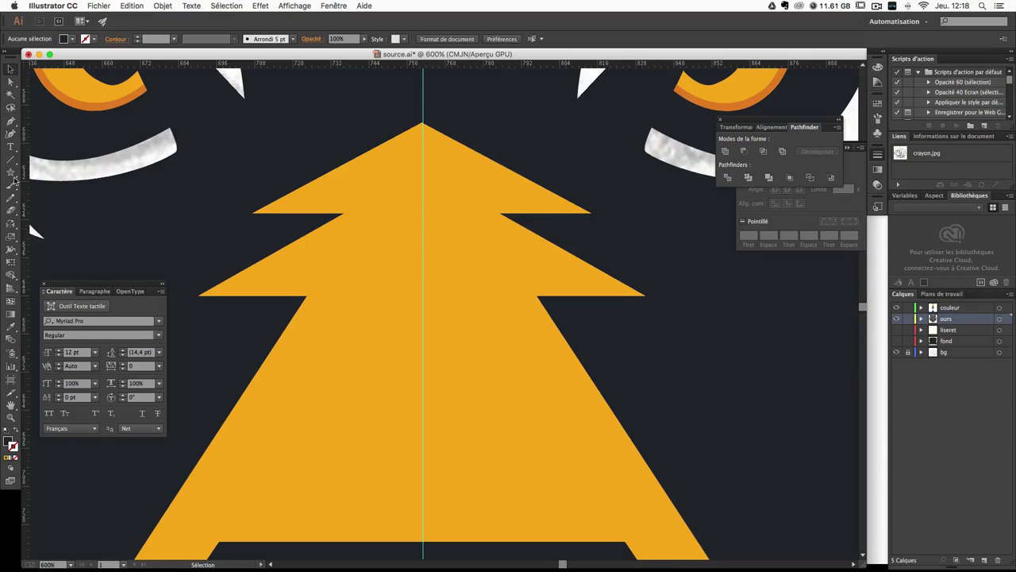
# Step: Draw a three-point star triangle, flip it upward and fill it with the eye's dark orange
pyautogui.moveTo(11, 176); pyautogui.dragTo(67, 225)
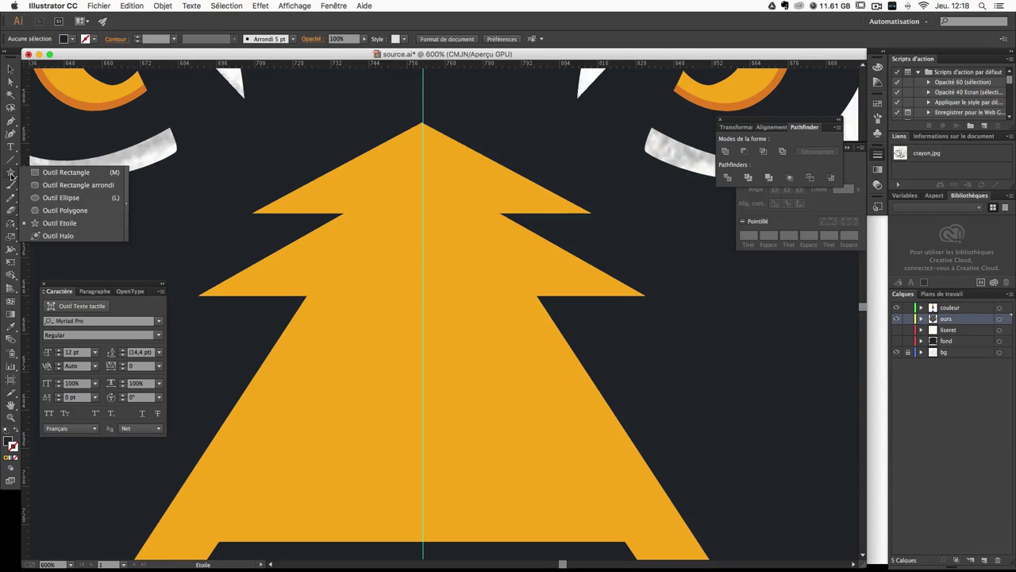
pyautogui.click(453, 213)
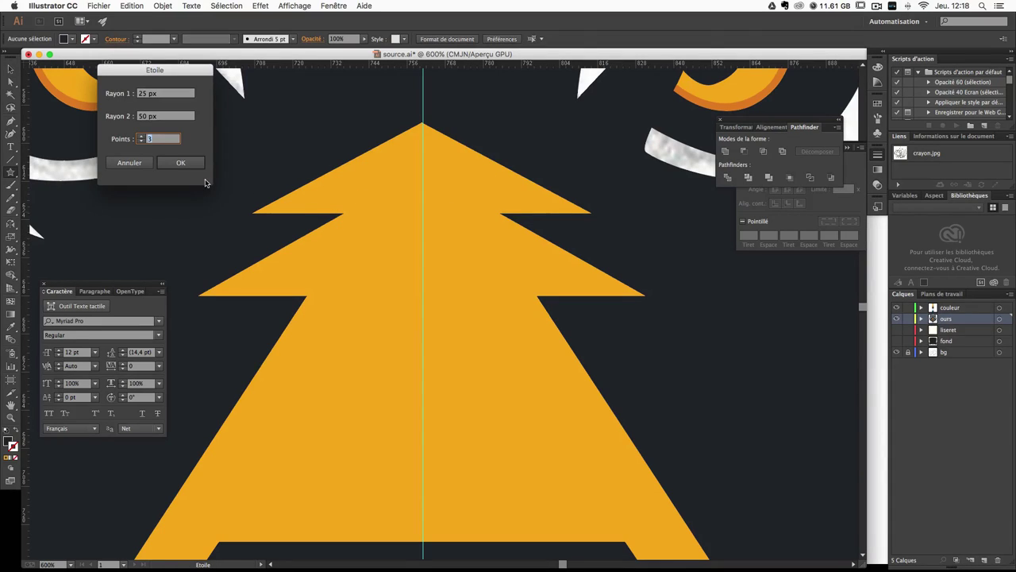
pyautogui.press('Return')
pyautogui.press('v')
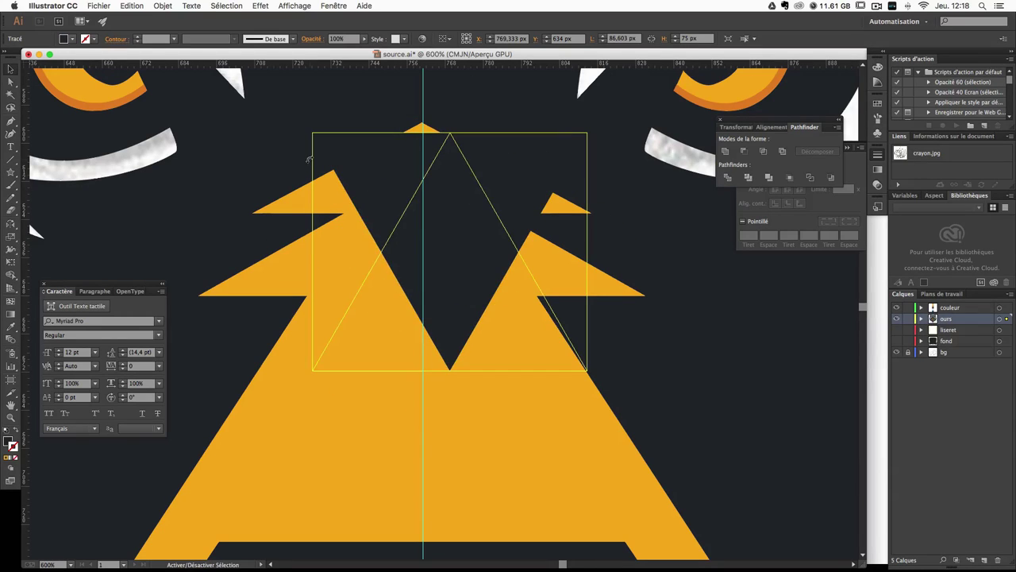
pyautogui.moveTo(590, 371); pyautogui.dragTo(309, 158)
pyautogui.click(10, 322)
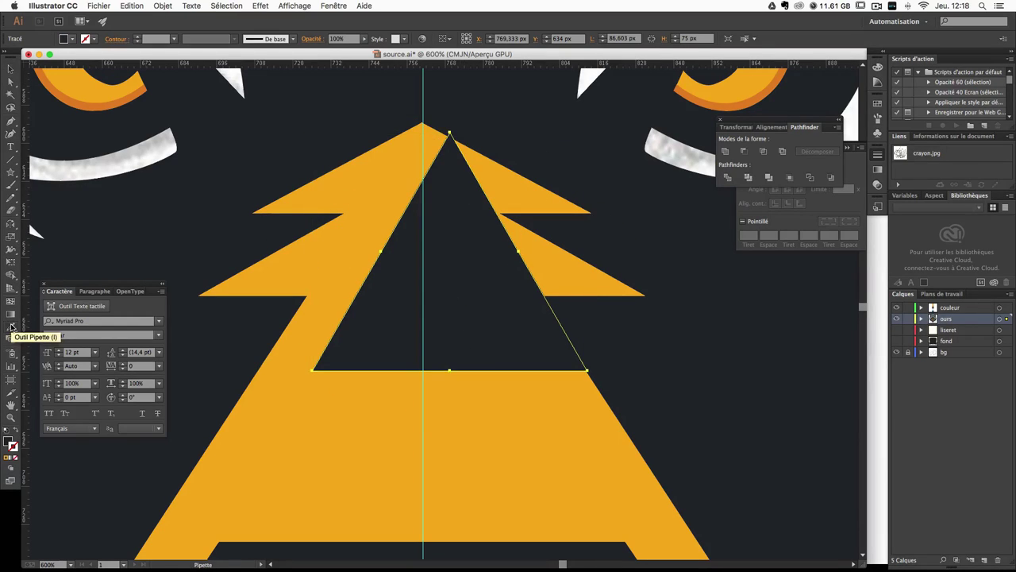
pyautogui.click(107, 101)
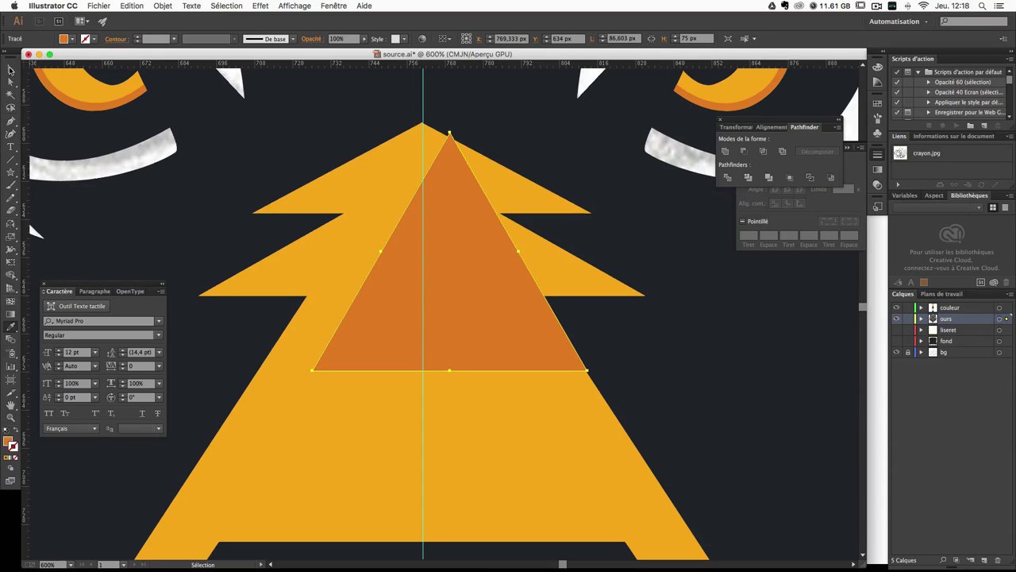
# Step: Flatten and narrow the dark orange triangle and centre it at the top of the nose
pyautogui.press('v')
pyautogui.moveTo(450, 371); pyautogui.dragTo(450, 189)
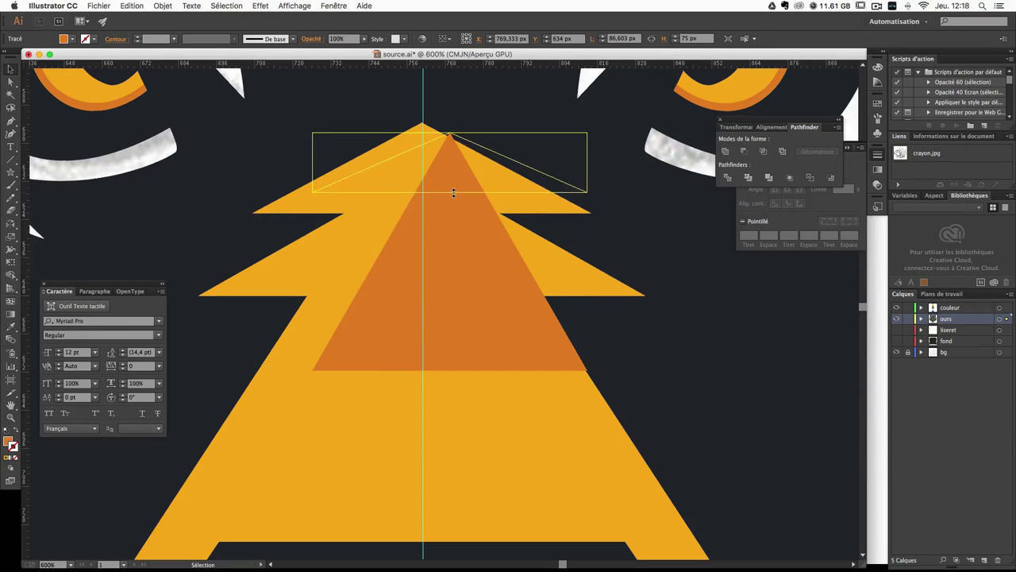
pyautogui.moveTo(585, 162); pyautogui.dragTo(530, 162)
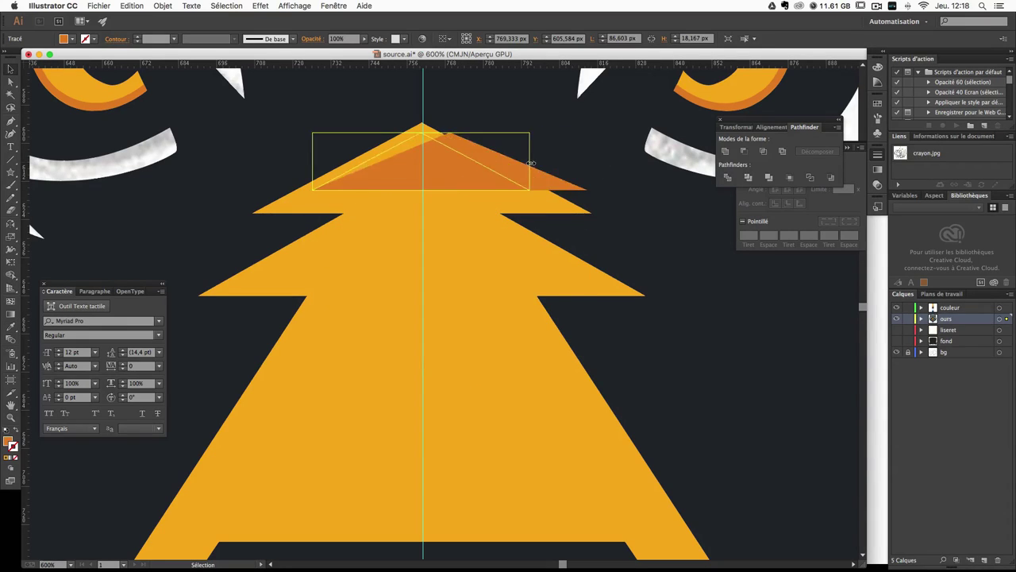
pyautogui.moveTo(465, 167); pyautogui.dragTo(468, 177)
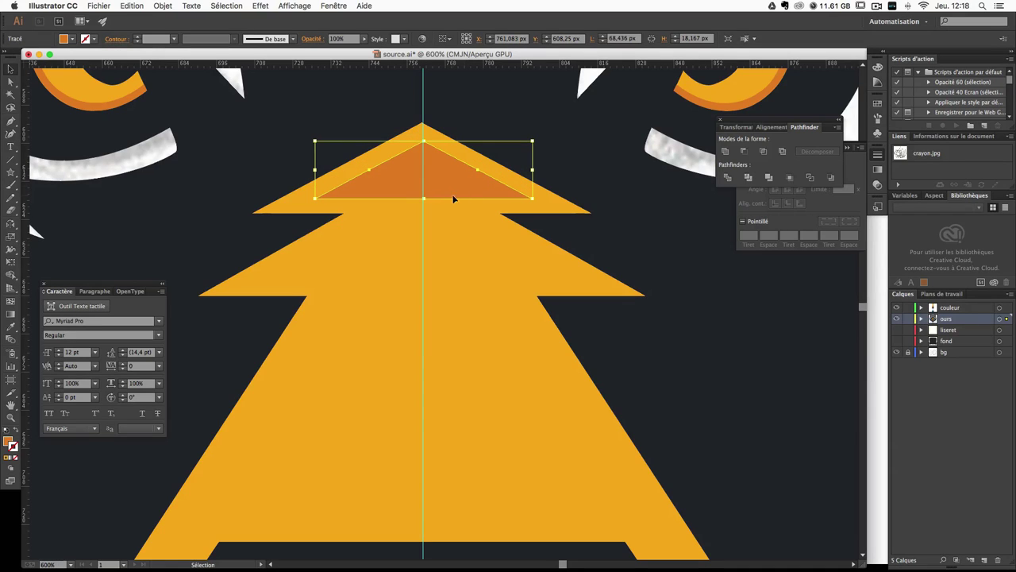
pyautogui.click(431, 246)
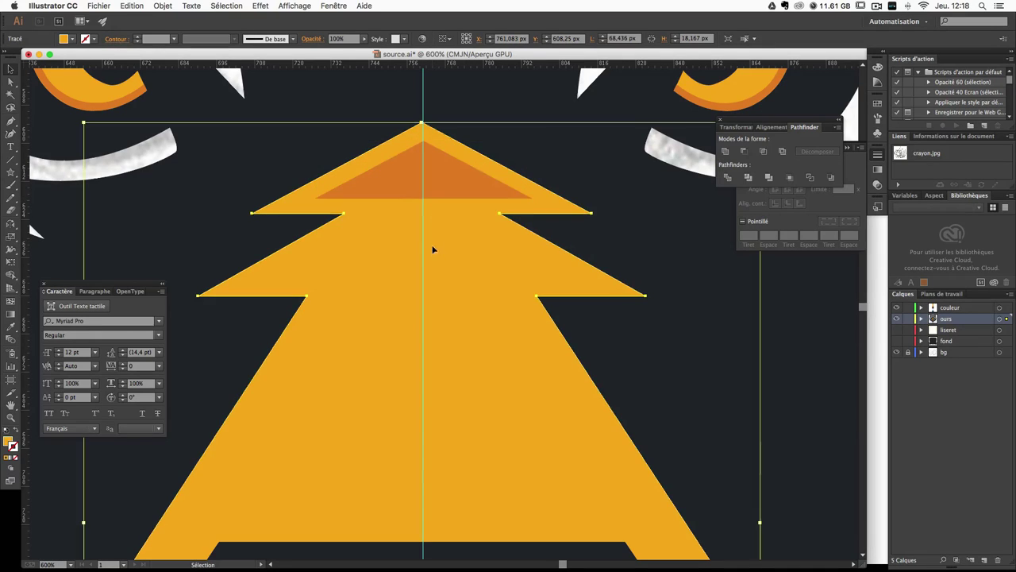
pyautogui.click(455, 185)
pyautogui.click(457, 179)
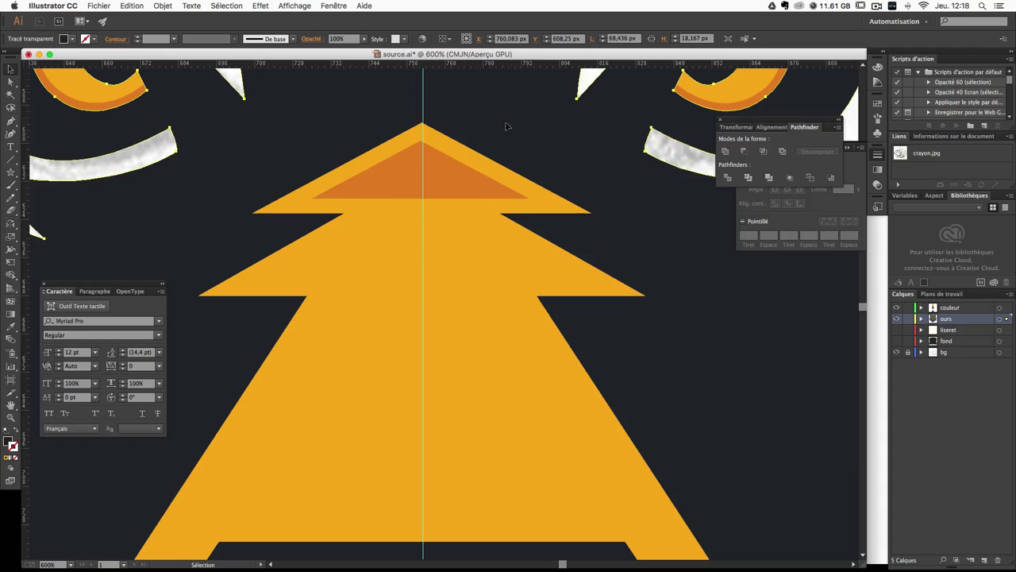
pyautogui.click(445, 162)
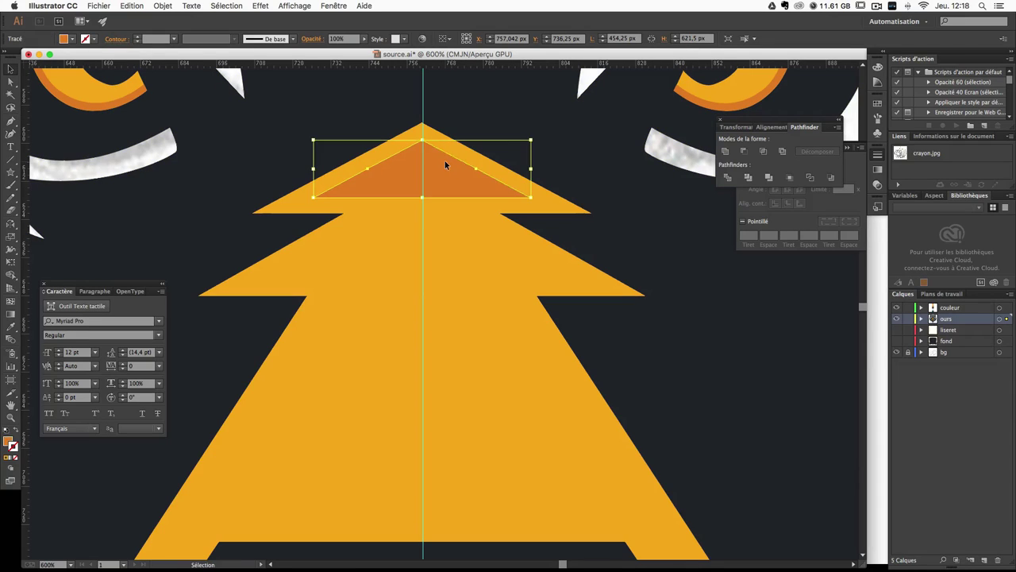
pyautogui.click(445, 171)
pyautogui.click(445, 183)
pyautogui.click(529, 197)
# Step: Copy the triangle down onto the nose's lower yellow tier, enlarging it and nudging it up
pyautogui.moveTo(465, 183)
pyautogui.mouseDown()
pyautogui.moveTo(465, 262)
pyautogui.moveTo(460, 204)
pyautogui.mouseUp()
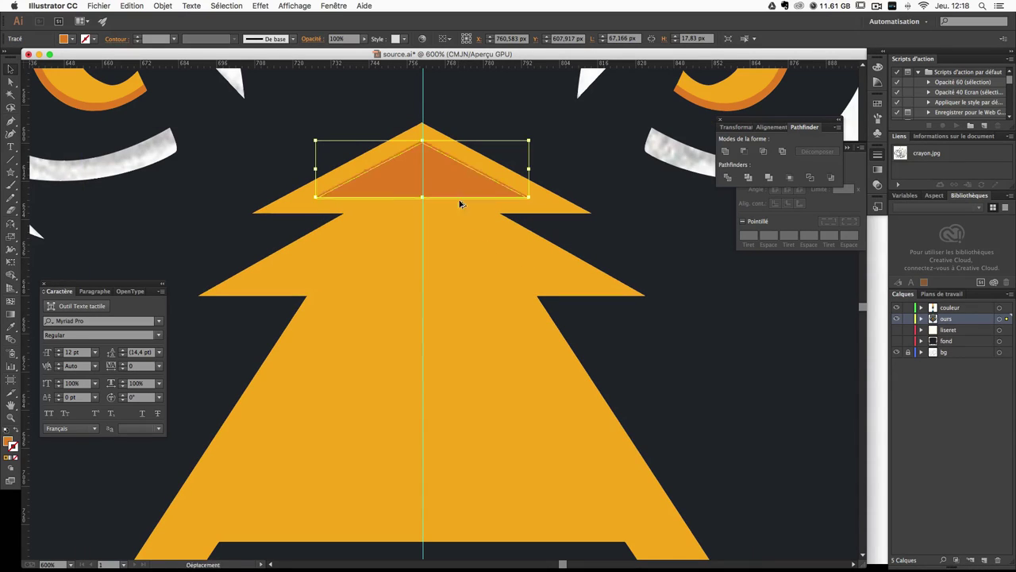
pyautogui.moveTo(460, 204); pyautogui.dragTo(465, 261)
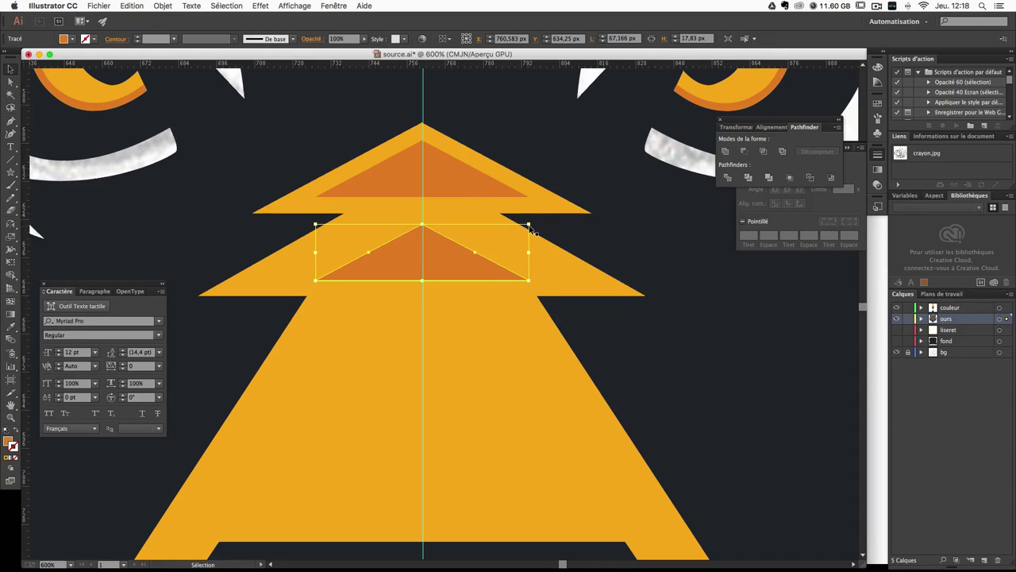
pyautogui.moveTo(530, 229)
pyautogui.mouseDown()
pyautogui.moveTo(568, 213)
pyautogui.moveTo(558, 215)
pyautogui.mouseUp()
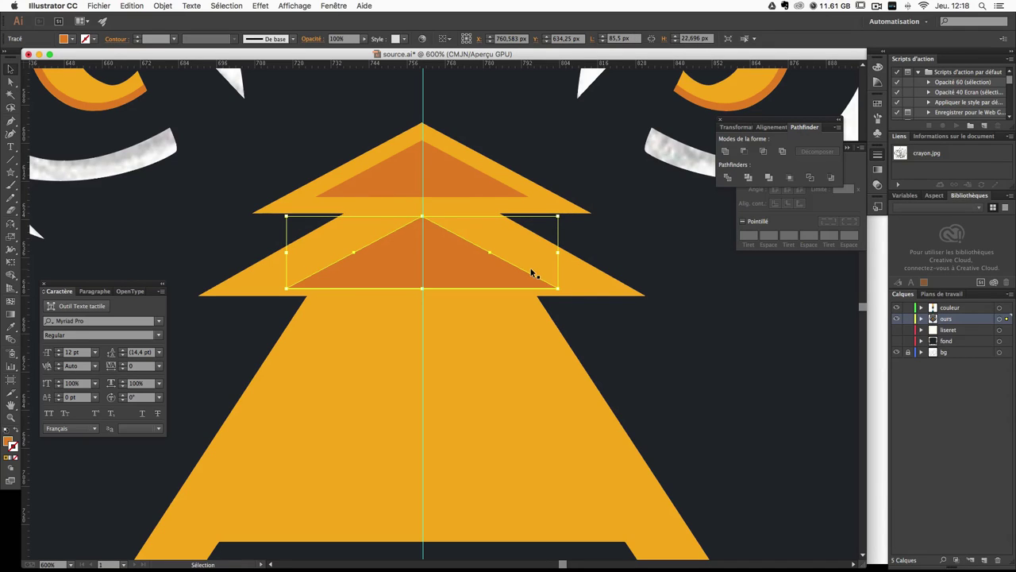
pyautogui.press('Up')
pyautogui.press('Up')
pyautogui.press('Up')
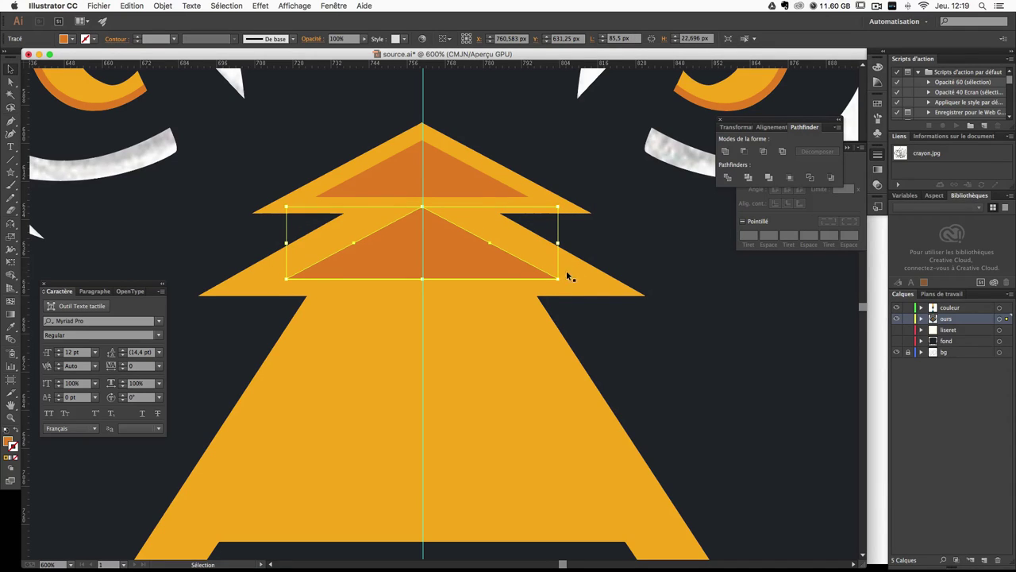
pyautogui.click(595, 187)
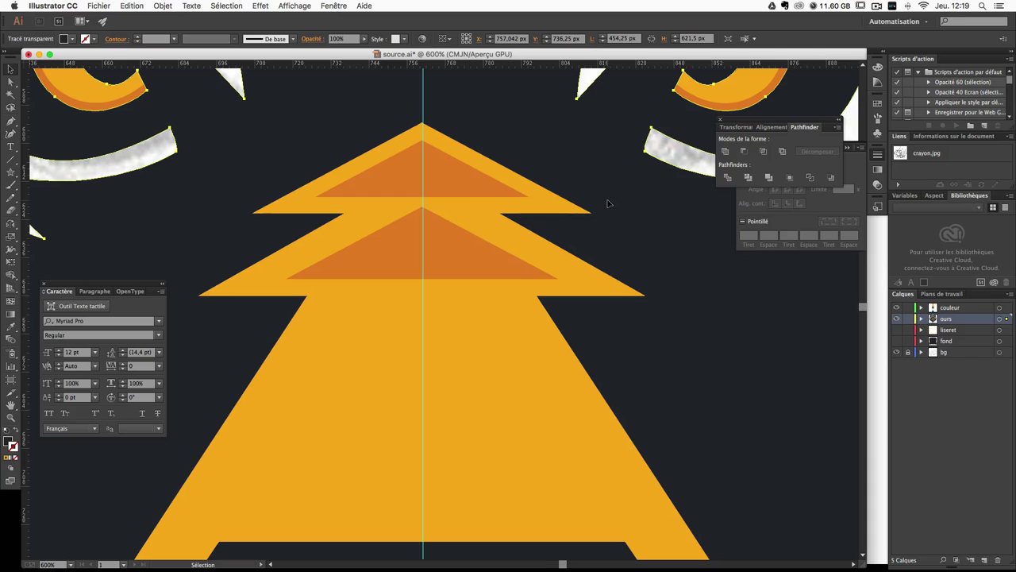
# Step: Zoom out to the whole bear head and clear the selection
pyautogui.hotkey('ctrl', '-')
pyautogui.hotkey('ctrl', '-')
pyautogui.hotkey('ctrl', '-')
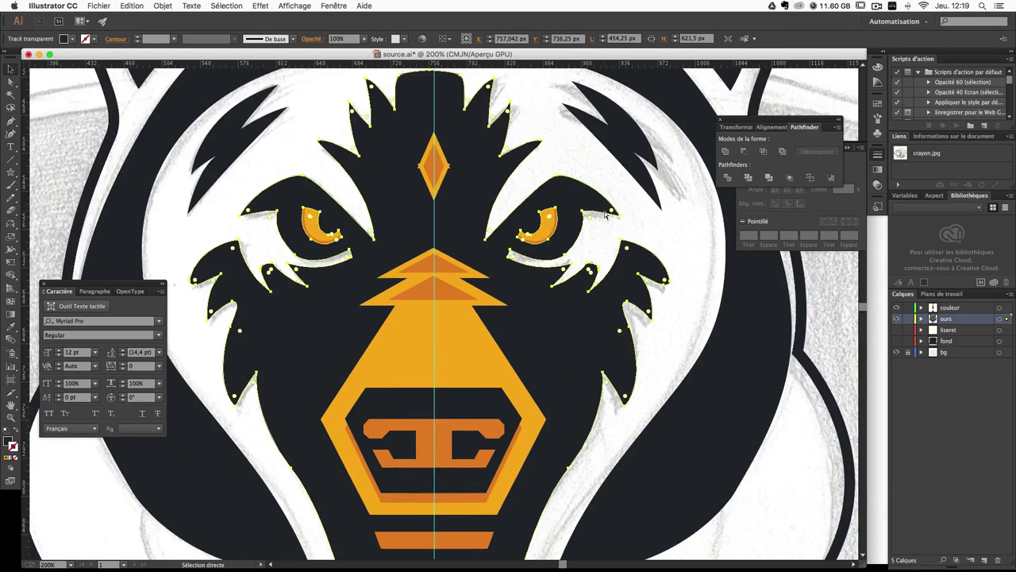
pyautogui.hotkey('ctrl', '-')
pyautogui.press('v')
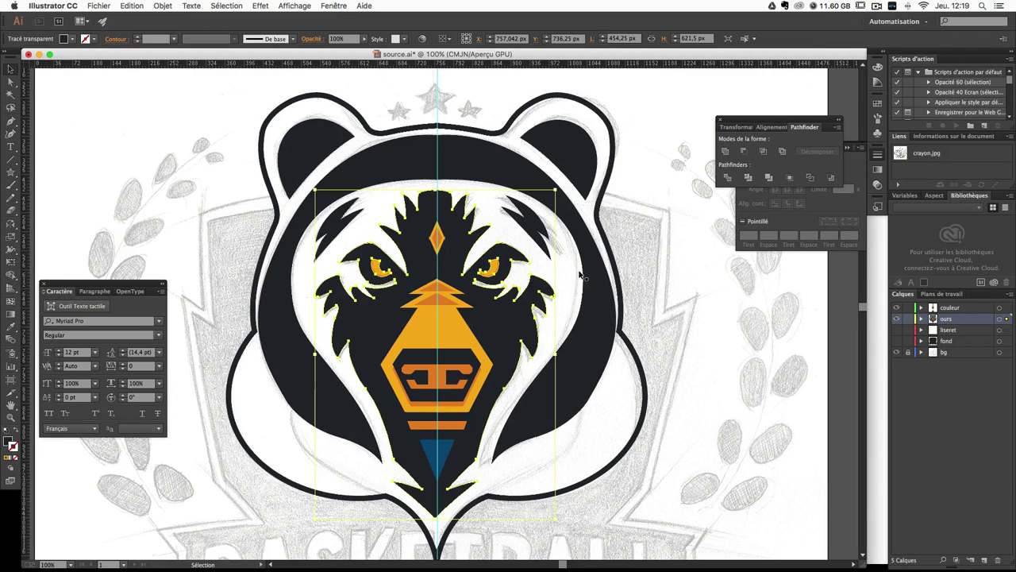
pyautogui.click(578, 260)
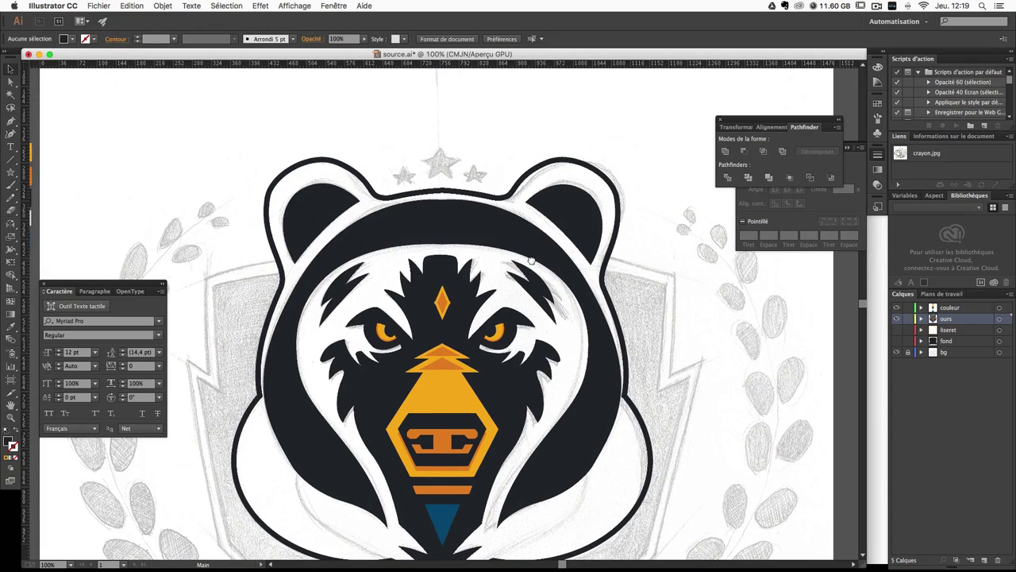
# Step: Zoom in on the top of the head and ready the Pen tool with the light grey swatch colour
pyautogui.scroll(3, 522, 221)
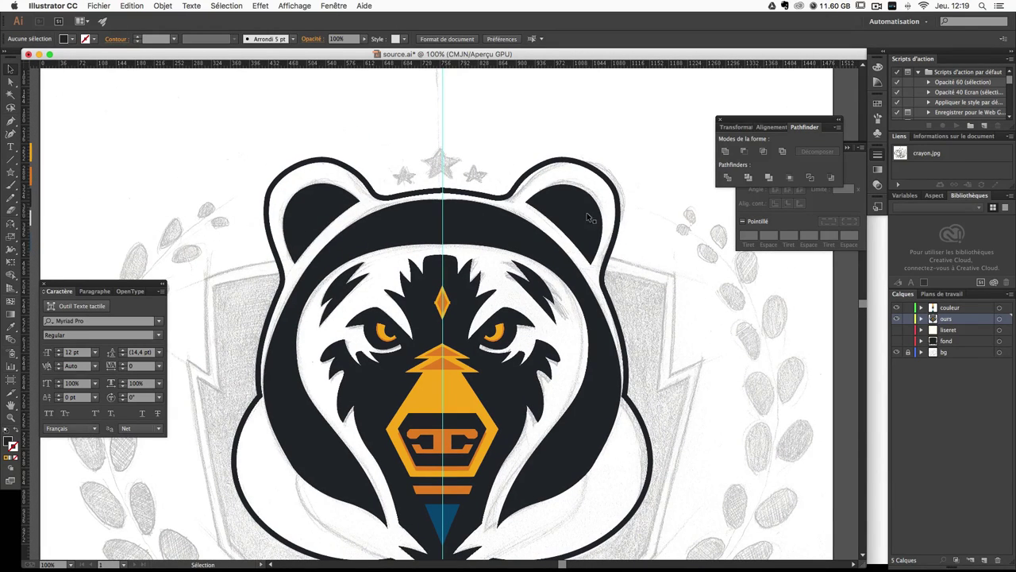
pyautogui.hotkey('ctrl', '+')
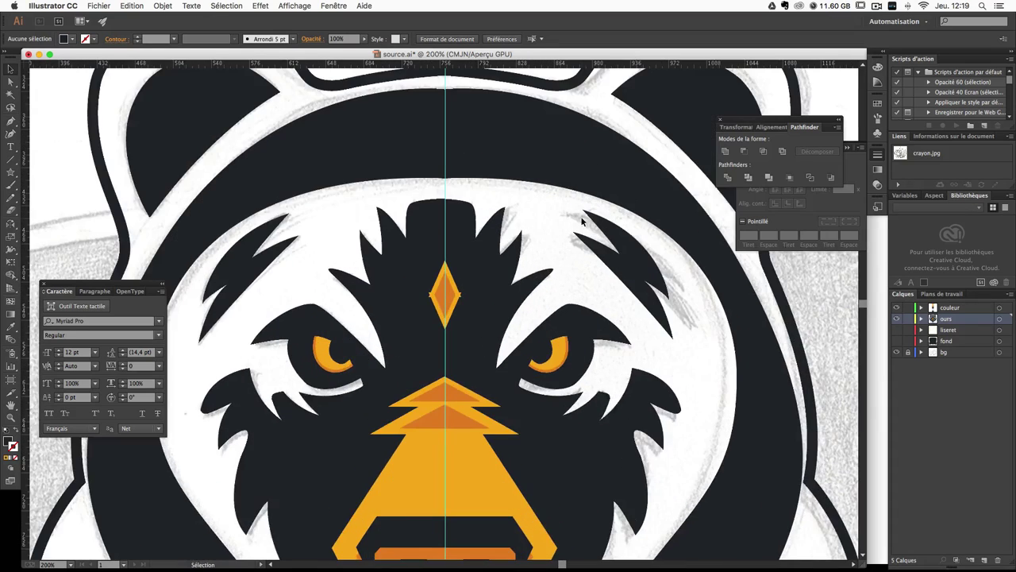
pyautogui.scroll(2, 635, 249)
pyautogui.click(12, 123)
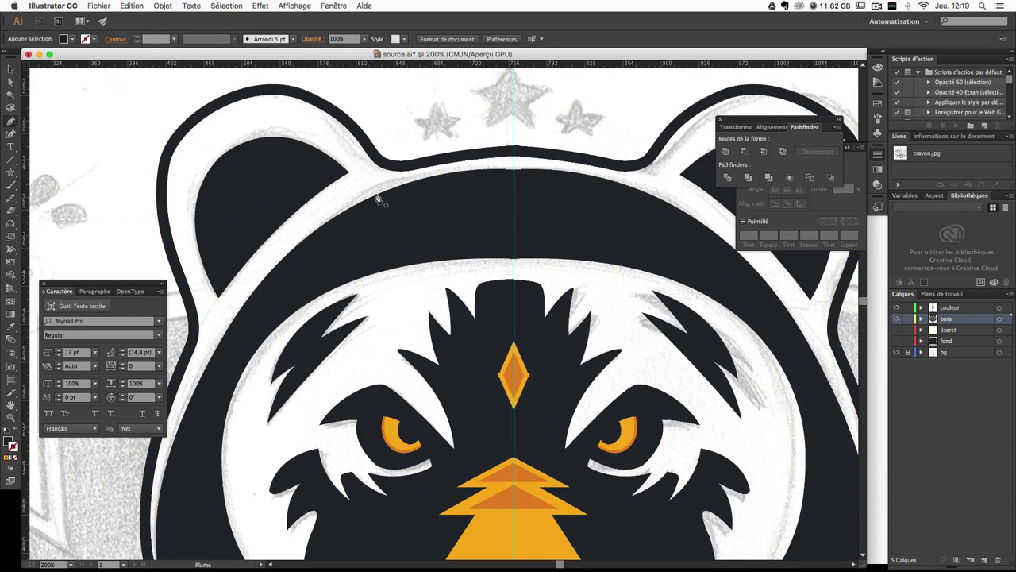
pyautogui.hscroll(-10, 140, 225)
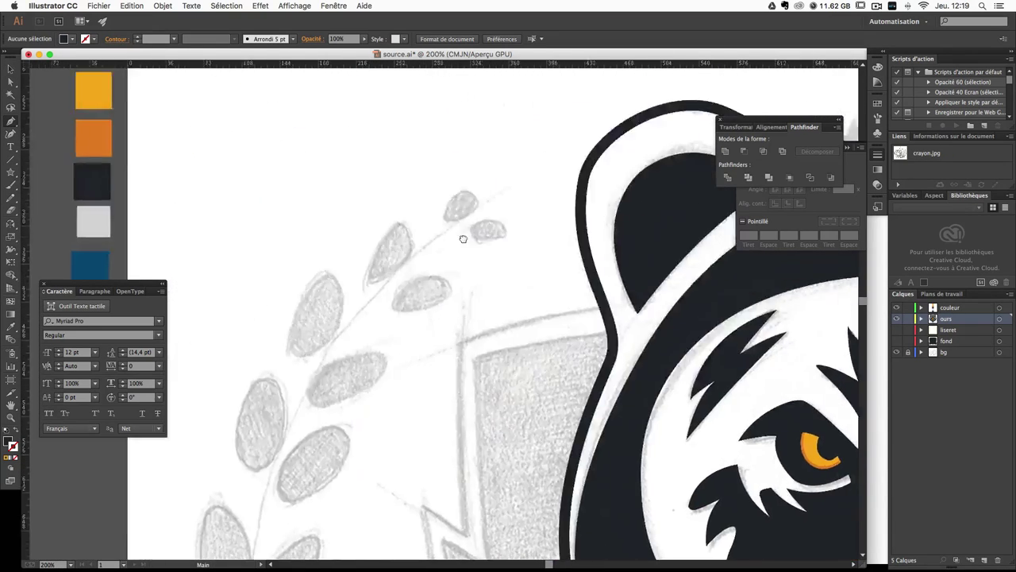
pyautogui.hscroll(-10, 119, 262)
pyautogui.hscroll(-5, 48, 358)
pyautogui.click(10, 326)
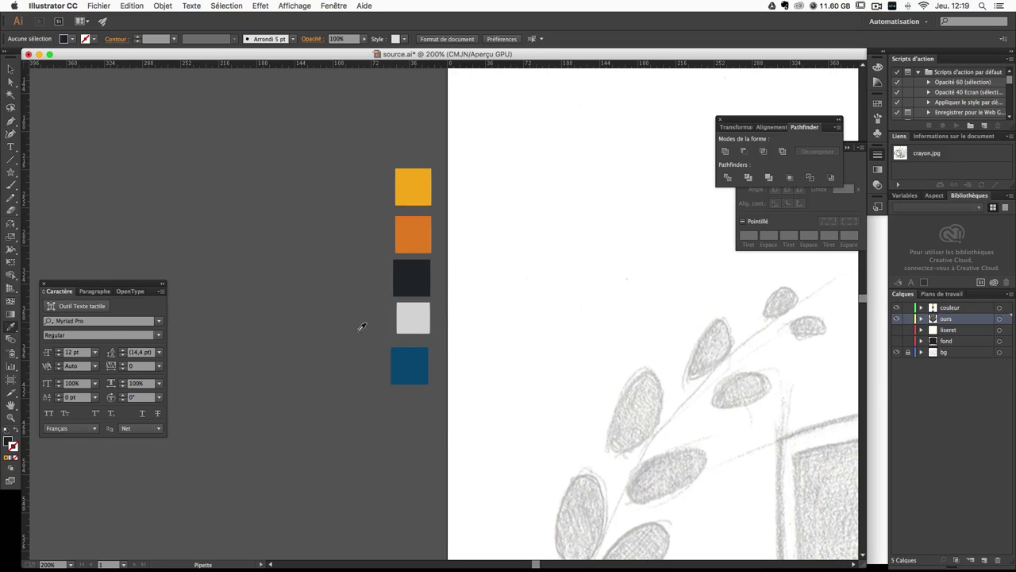
pyautogui.hscroll(10, 182, 280)
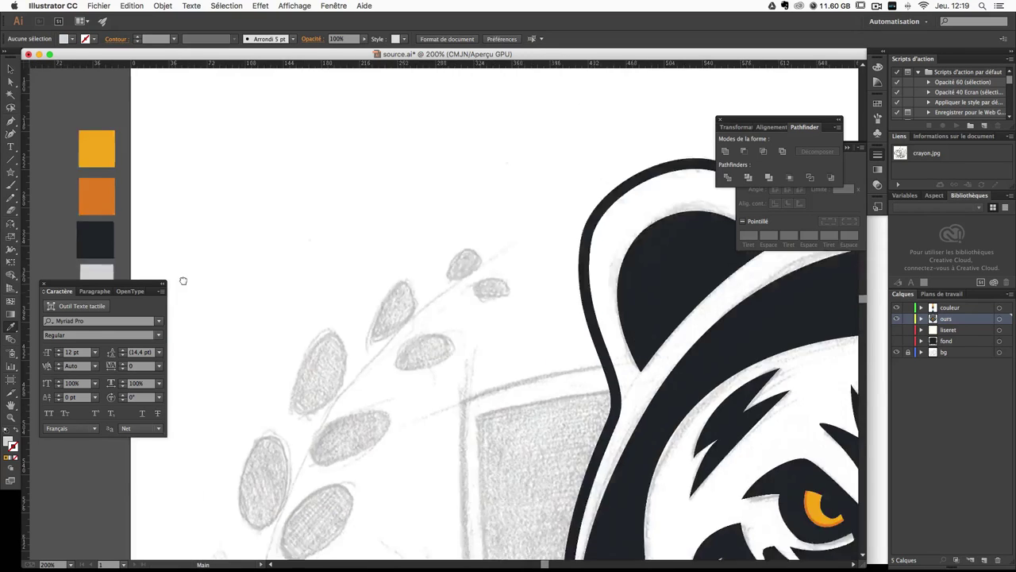
pyautogui.scroll(-5, 182, 279)
pyautogui.click(11, 125)
pyautogui.scroll(4, 300, 147)
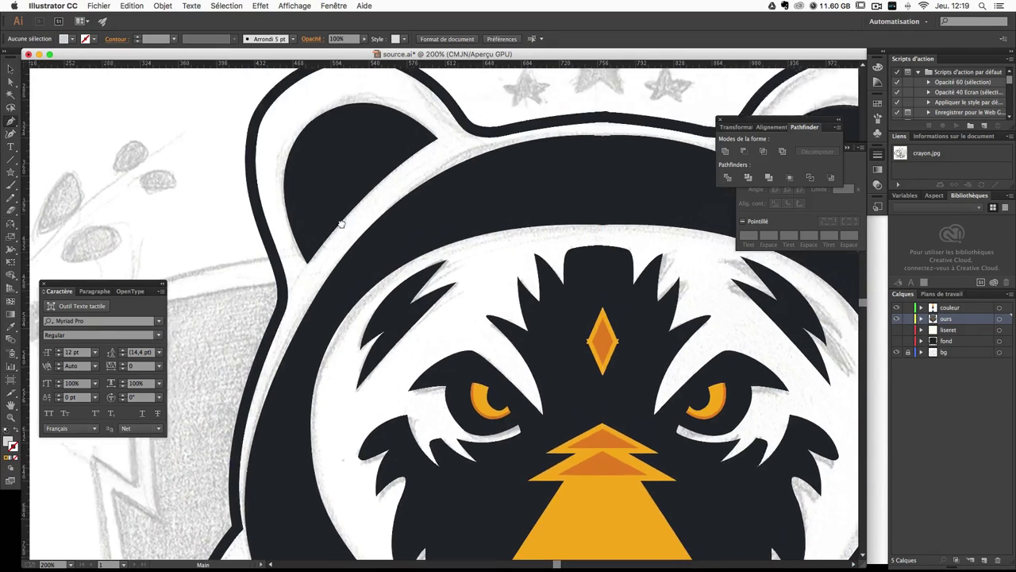
pyautogui.hscroll(4, 244, 222)
pyautogui.scroll(2, 244, 223)
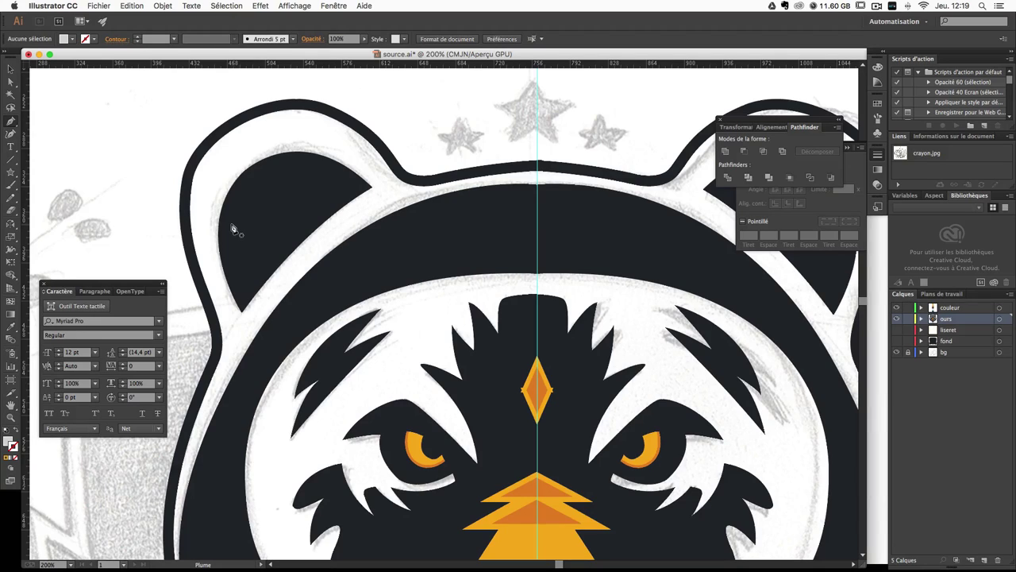
# Step: Draw the curved light shine shape inside the left ear
pyautogui.click(234, 219)
pyautogui.moveTo(315, 165); pyautogui.dragTo(371, 165)
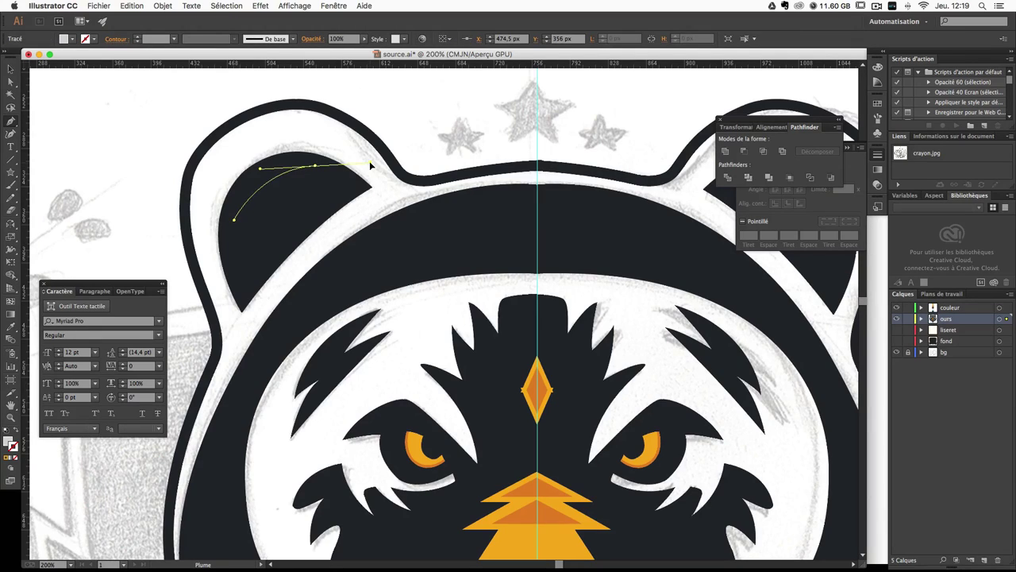
pyautogui.click(315, 167)
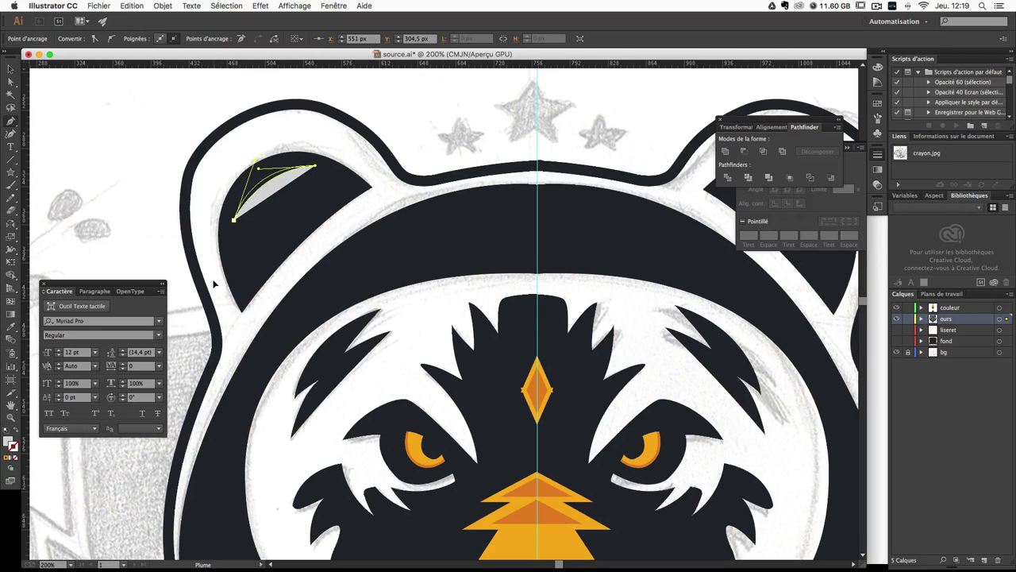
pyautogui.keyDown('ctrl'); pyautogui.click(187, 198); pyautogui.keyUp('ctrl')
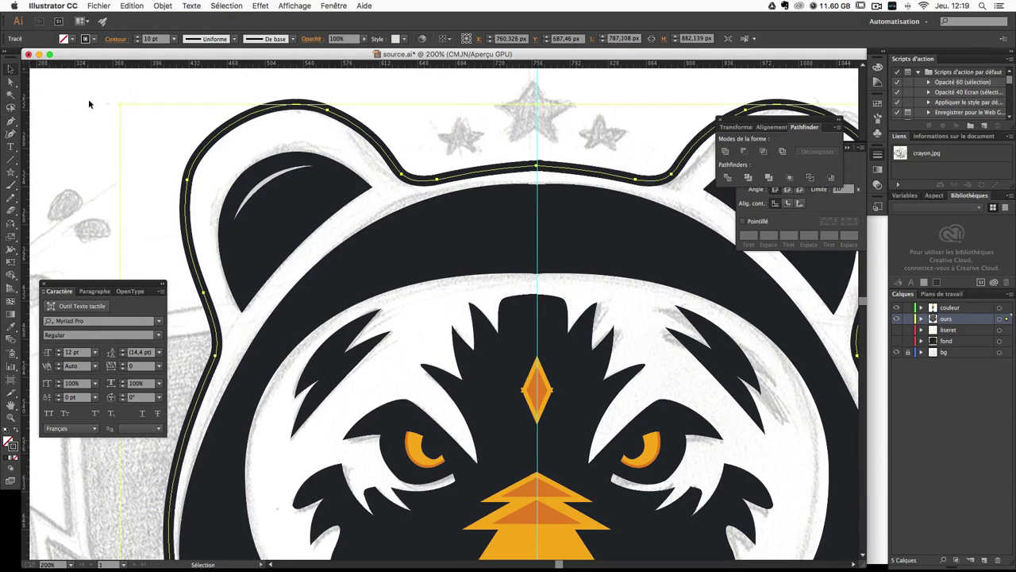
pyautogui.keyDown('ctrl'); pyautogui.click(92, 103); pyautogui.keyUp('ctrl')
# Step: Copy the shine onto the right ear, mirror it horizontally and shift it into place
pyautogui.moveTo(452, 227); pyautogui.dragTo(250, 229)
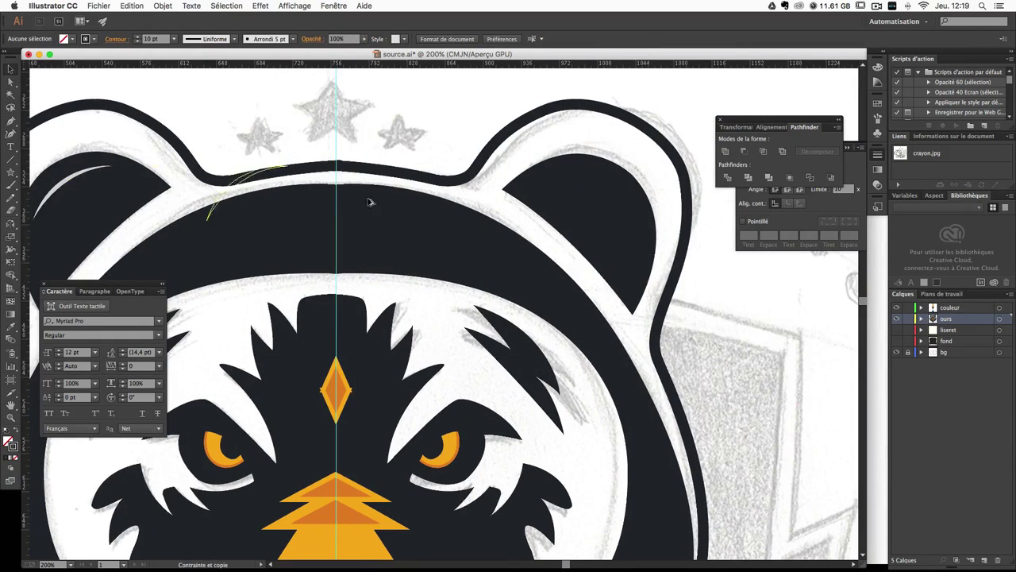
pyautogui.keyDown('alt'); pyautogui.moveTo(71, 183); pyautogui.dragTo(595, 223); pyautogui.keyUp('alt')
pyautogui.click(11, 224)
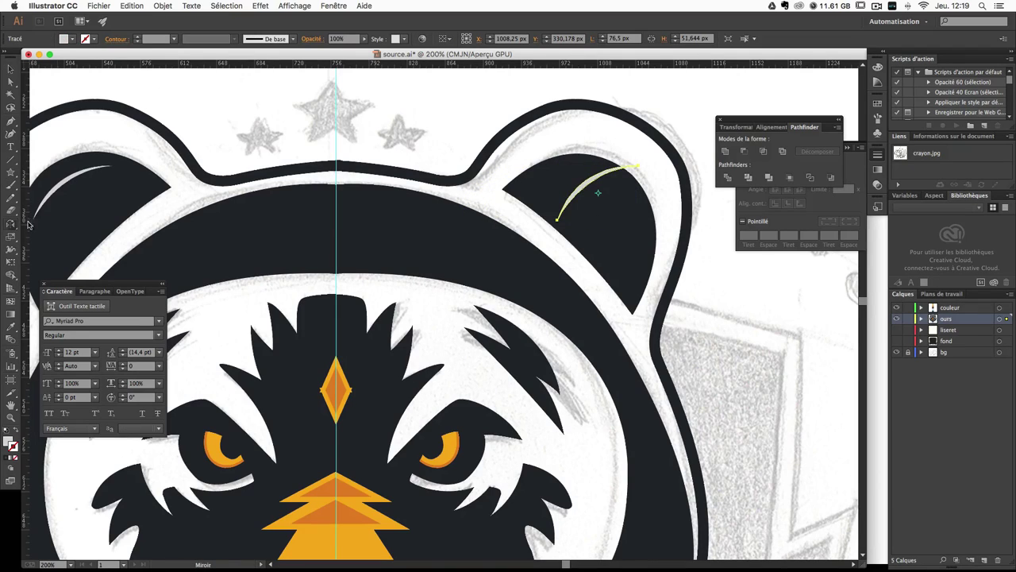
pyautogui.moveTo(660, 228); pyautogui.dragTo(648, 211)
pyautogui.click(9, 70)
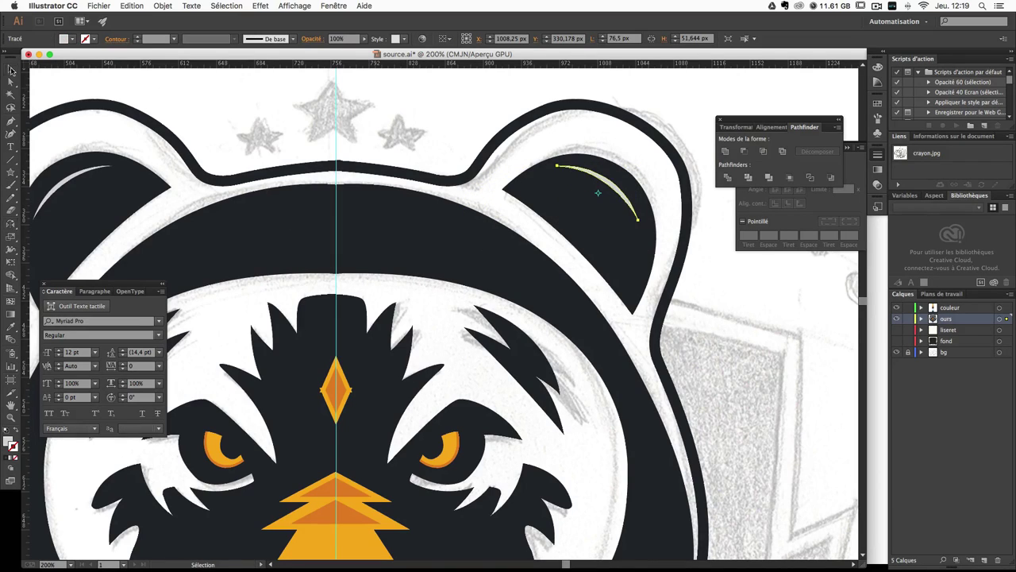
pyautogui.click(314, 128)
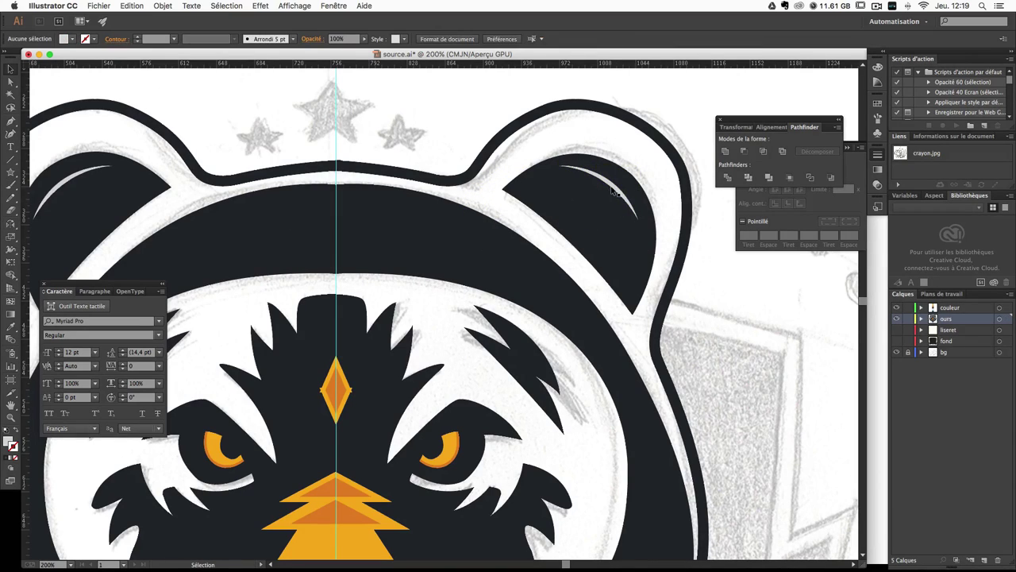
pyautogui.moveTo(613, 191); pyautogui.dragTo(614, 192)
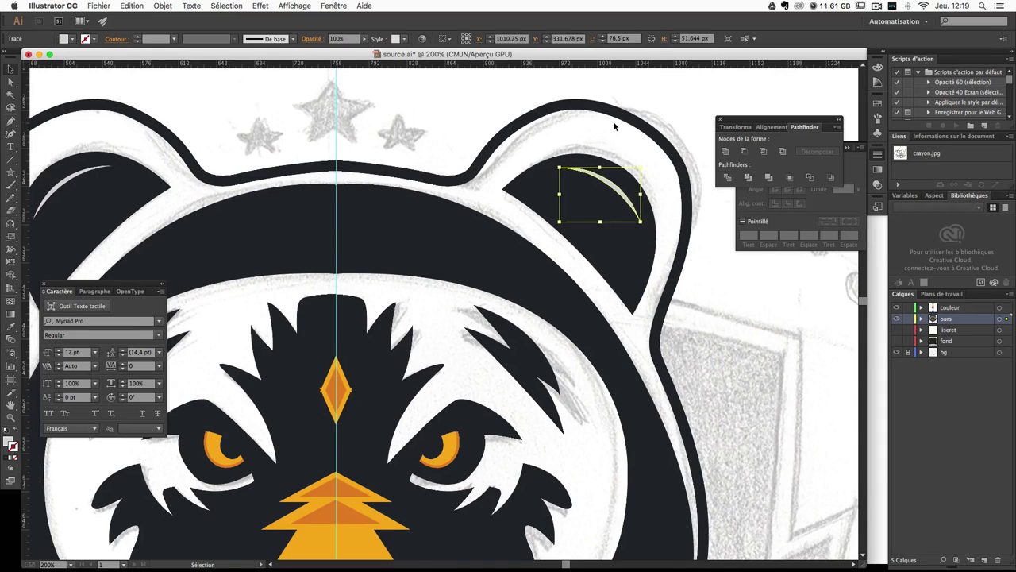
pyautogui.hotkey('ctrl', '0')
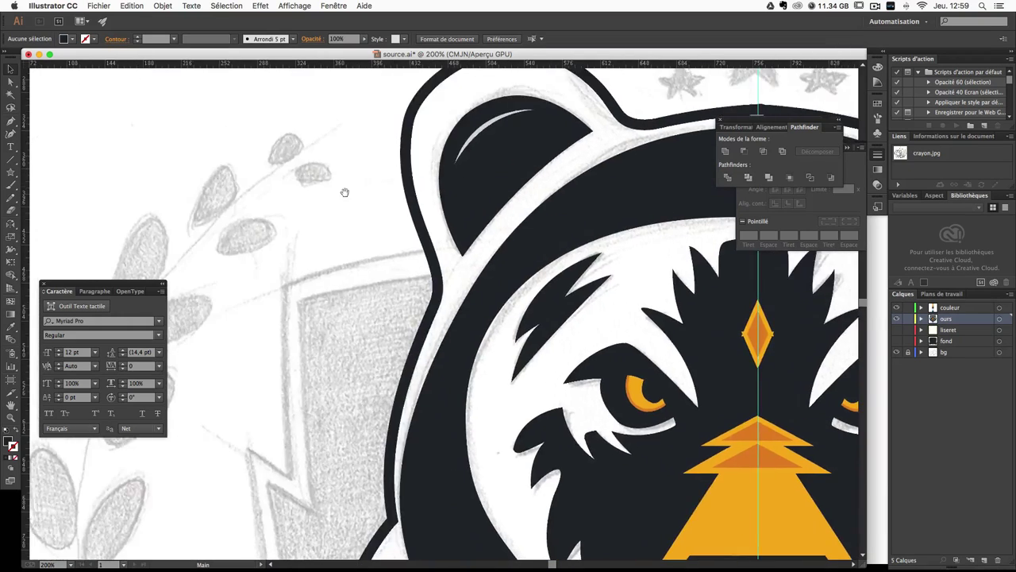
# Step: Pick the dark blue swatch colour for the forehead arc
pyautogui.moveTo(200, 198); pyautogui.dragTo(424, 209)
pyautogui.click(286, 222)
pyautogui.hscroll(5, 273, 230)
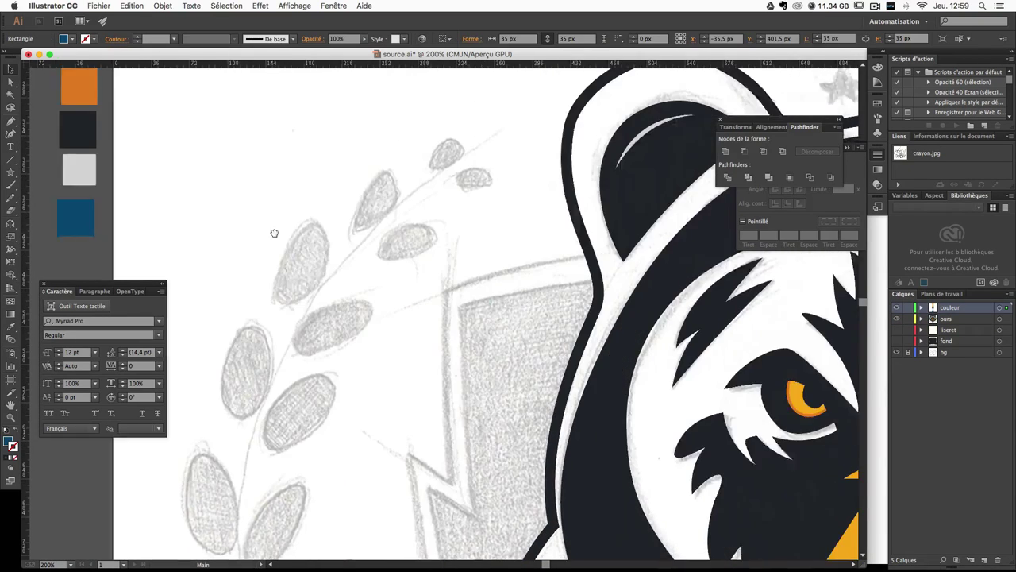
pyautogui.hscroll(5, 287, 229)
pyautogui.hscroll(2, 287, 230)
pyautogui.hscroll(-10, 277, 233)
pyautogui.hscroll(5, 476, 246)
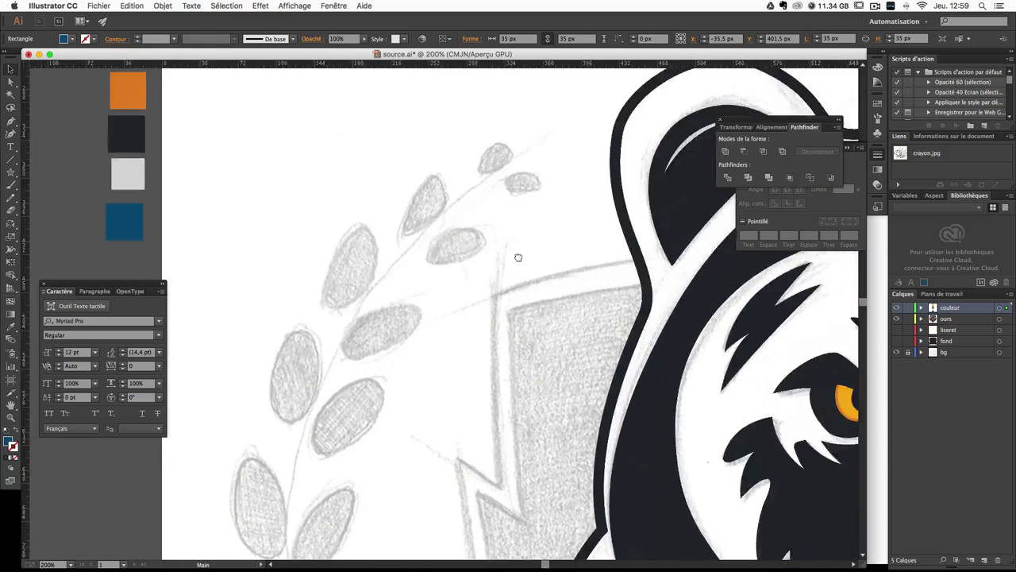
pyautogui.hscroll(8, 477, 238)
pyautogui.hscroll(10, 425, 222)
pyautogui.hscroll(-3, 508, 137)
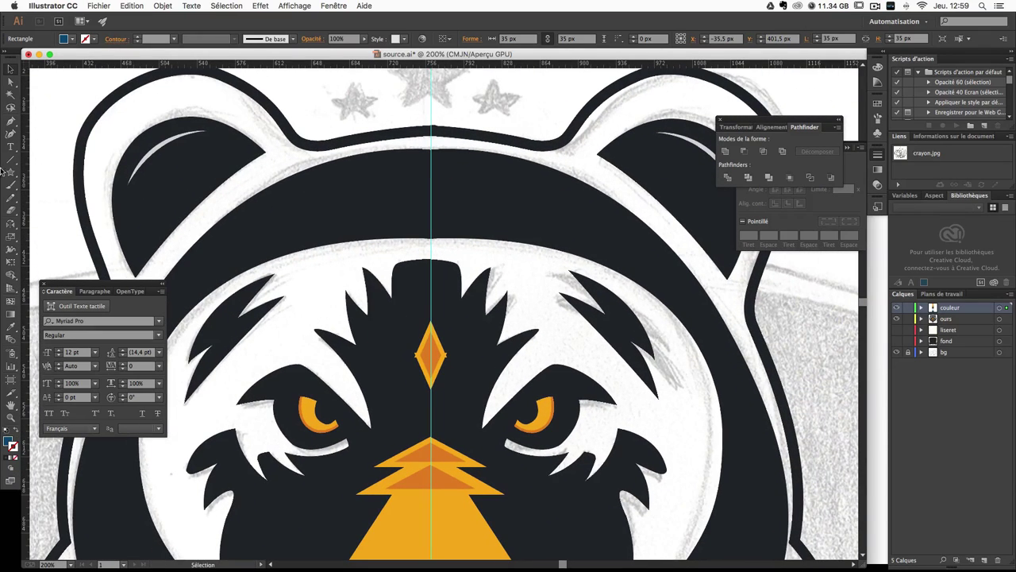
# Step: Draw the curved dark blue arc shape across the forehead band
pyautogui.click(11, 123)
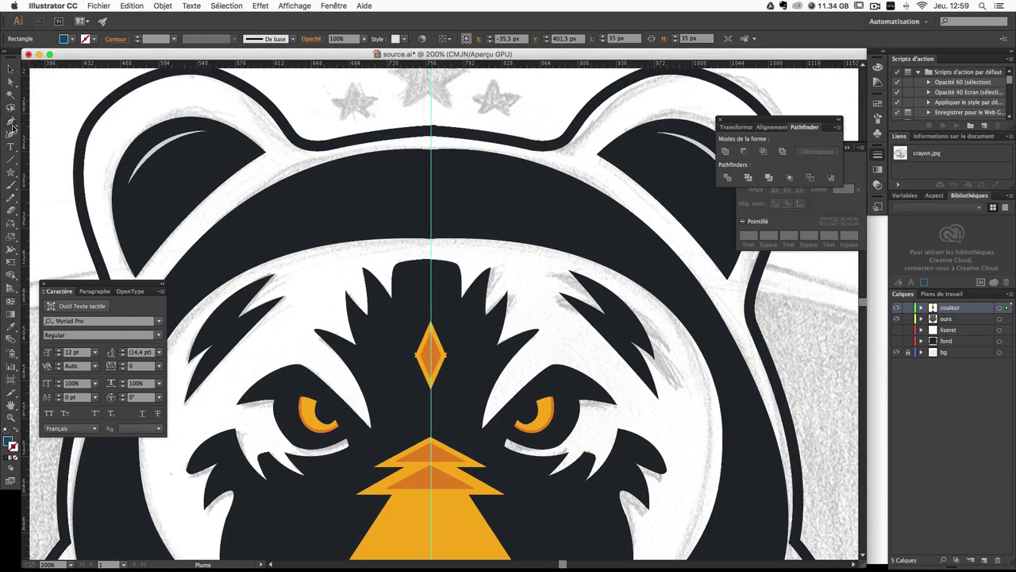
pyautogui.click(302, 203)
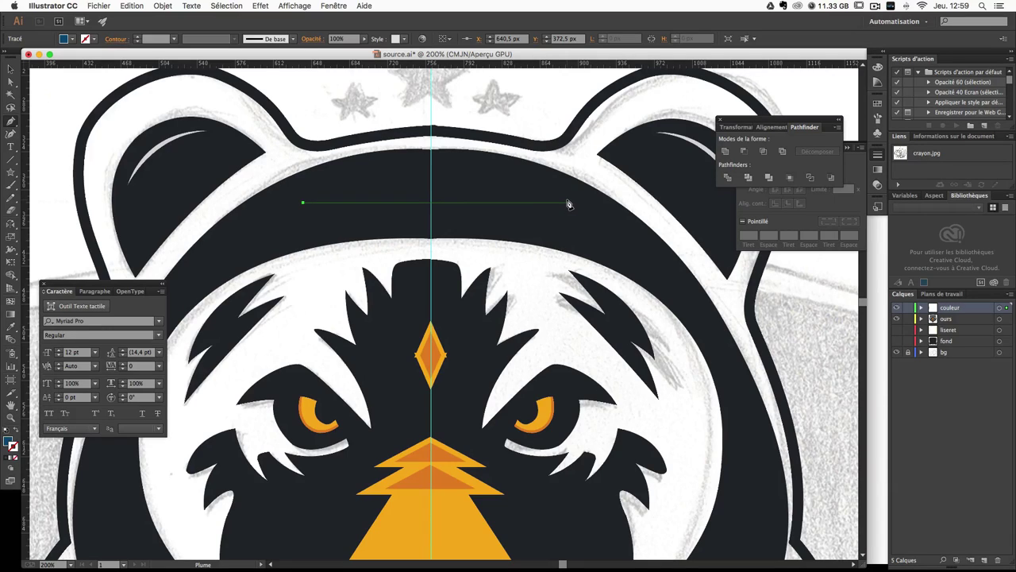
pyautogui.moveTo(567, 203); pyautogui.dragTo(707, 252)
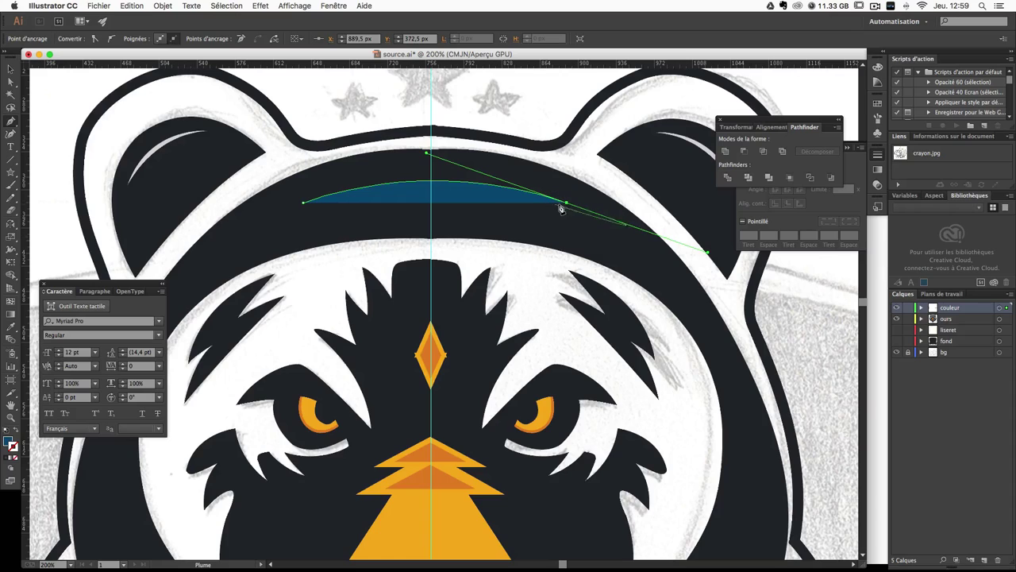
pyautogui.click(566, 203)
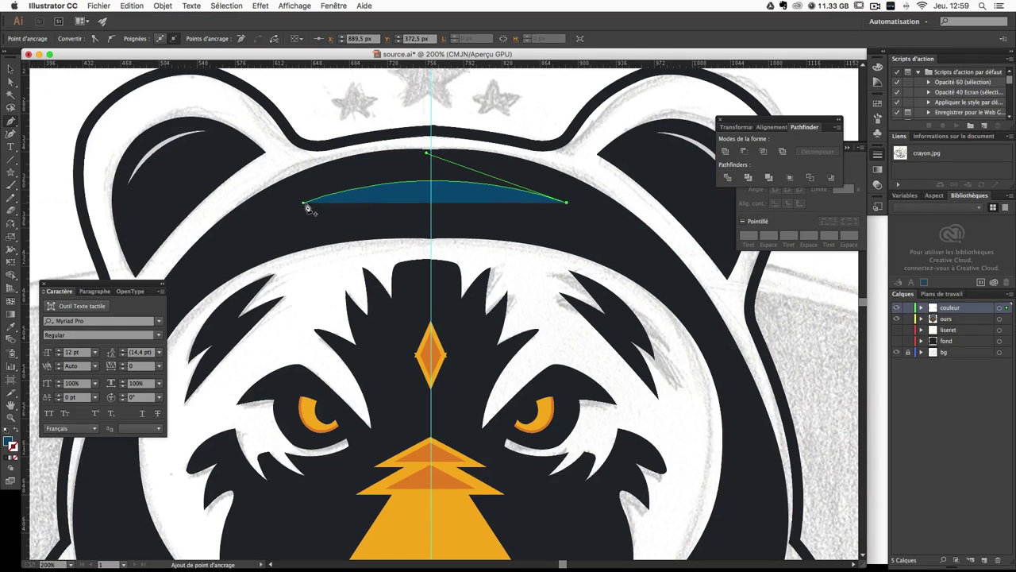
pyautogui.moveTo(304, 204)
pyautogui.mouseDown()
pyautogui.moveTo(155, 262)
pyautogui.moveTo(154, 273)
pyautogui.mouseUp()
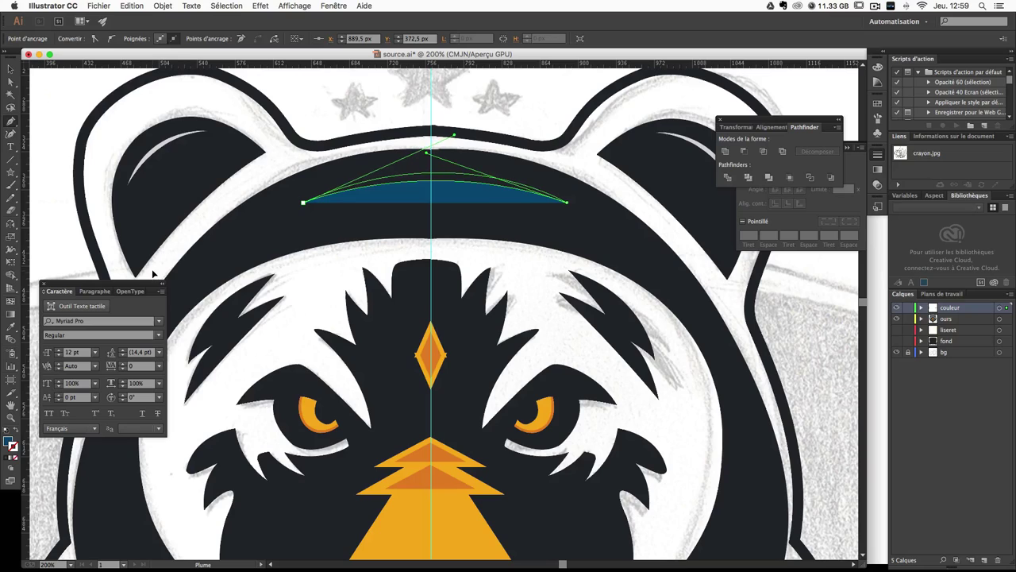
pyautogui.click(11, 69)
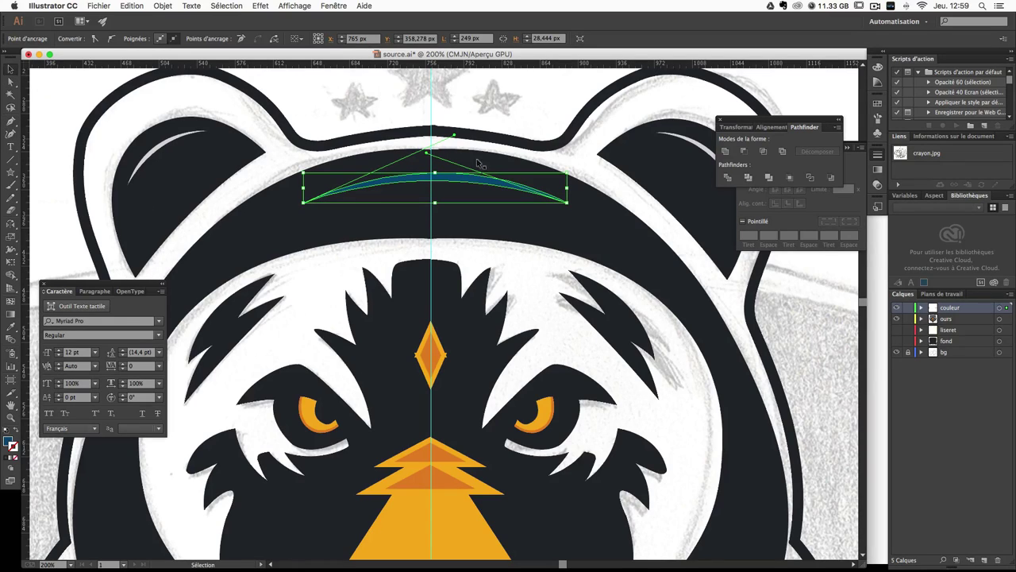
# Step: Nudge the arc's left anchor three steps left and one back right, then review it
pyautogui.press('Left')
pyautogui.press('Left')
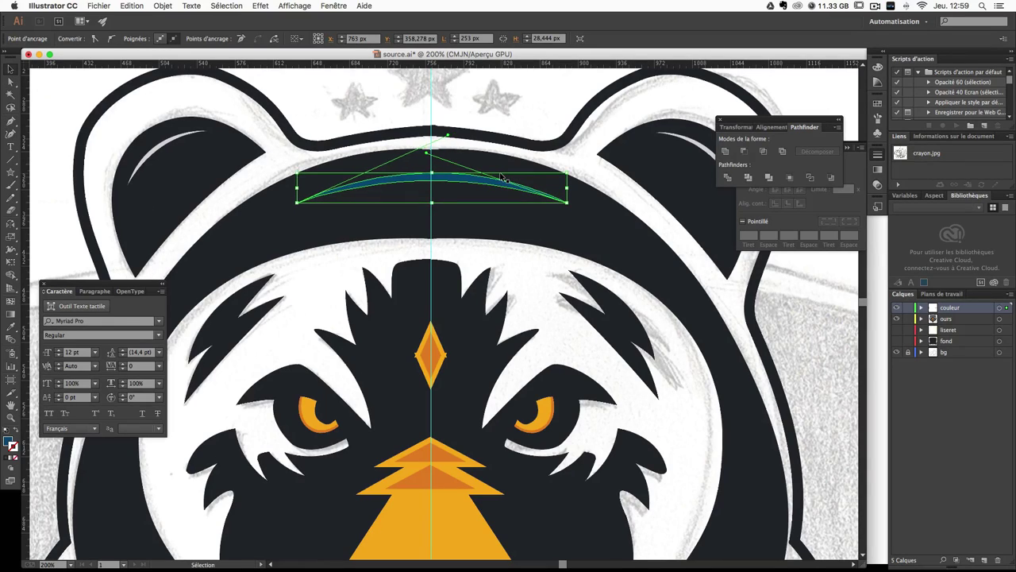
pyautogui.press('Left')
pyautogui.press('Left')
pyautogui.press('Left')
pyautogui.press('Left')
pyautogui.press('Left')
pyautogui.press('Left')
pyautogui.press('Left')
pyautogui.press('Left')
pyautogui.press('Left')
pyautogui.press('Left')
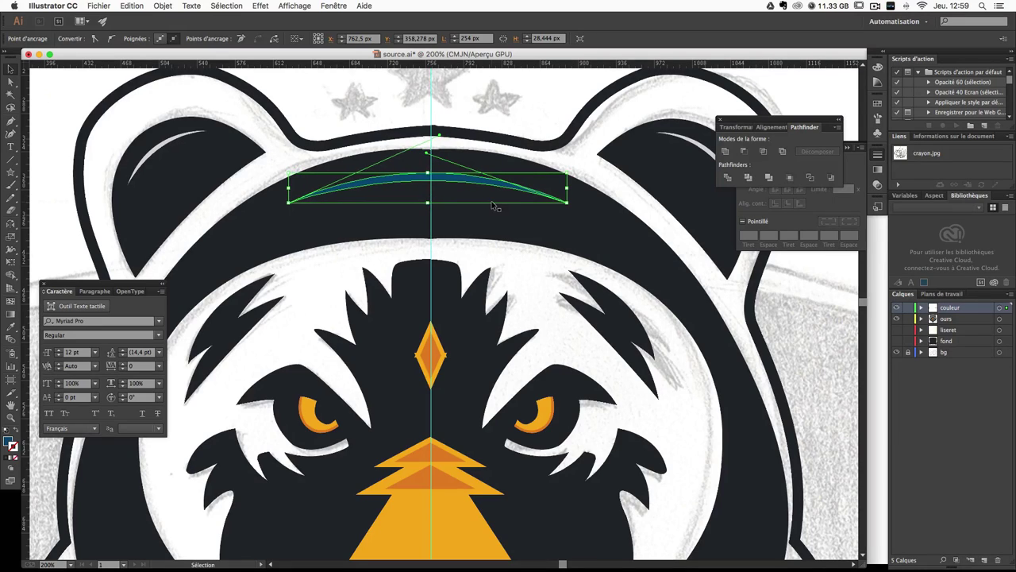
pyautogui.press('Left')
pyautogui.press('Right')
pyautogui.click(501, 122)
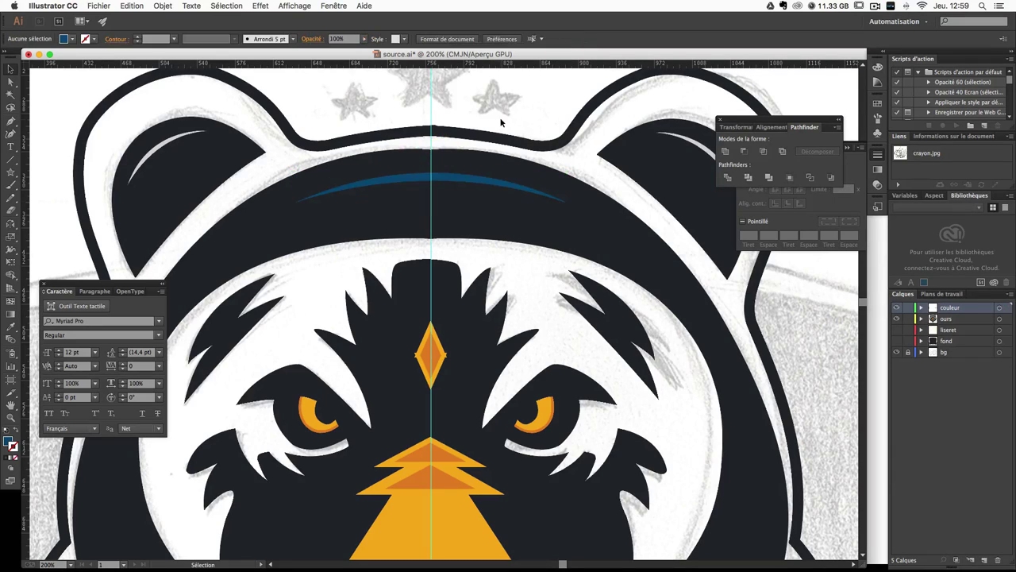
pyautogui.click(447, 181)
pyautogui.click(462, 140)
# Step: Duplicate the blue arc just below, resize it to about 198.5 px wide and recentre it
pyautogui.moveTo(443, 176); pyautogui.dragTo(443, 194)
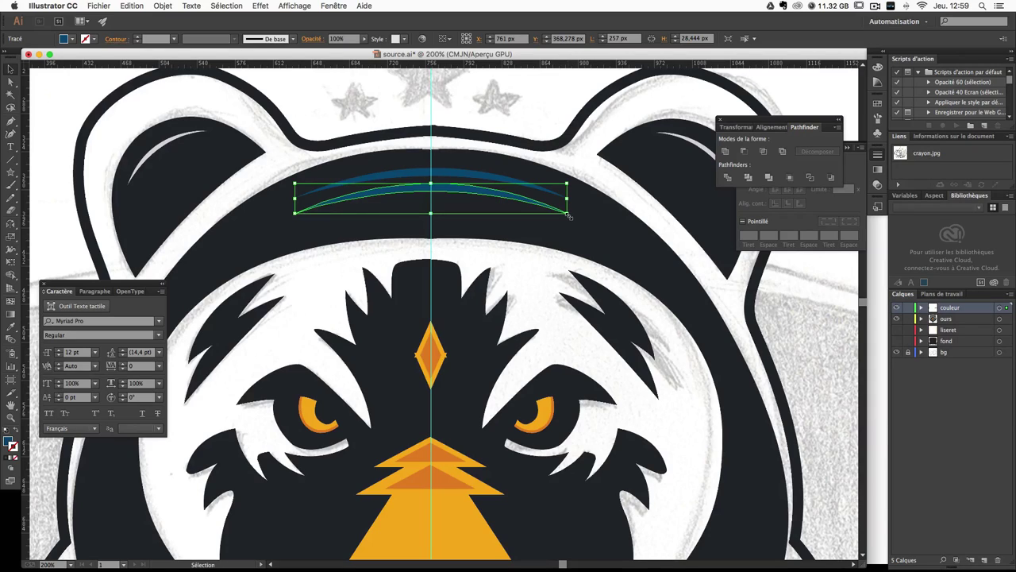
pyautogui.moveTo(567, 214); pyautogui.dragTo(544, 213)
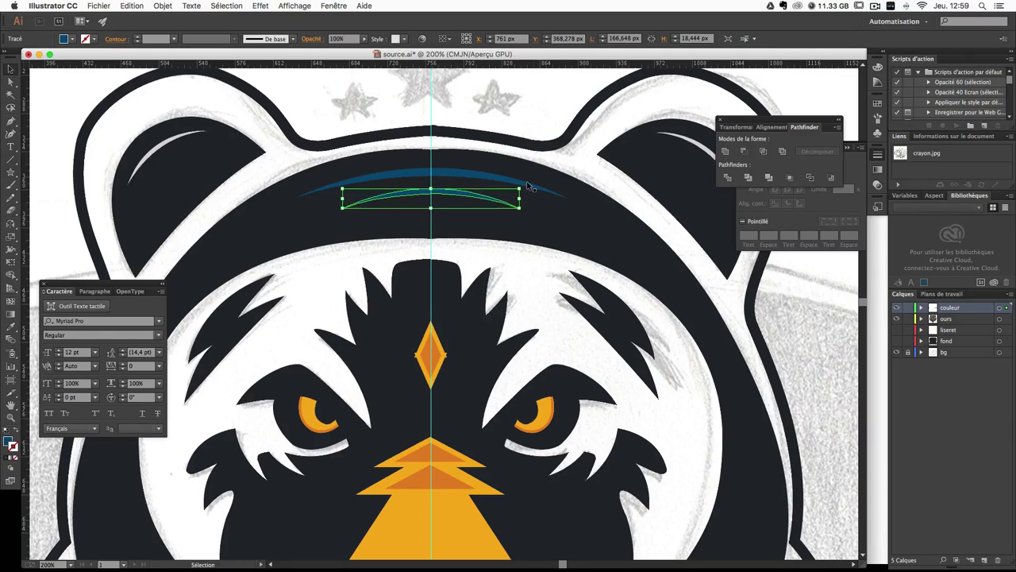
pyautogui.click(497, 181)
pyautogui.click(468, 198)
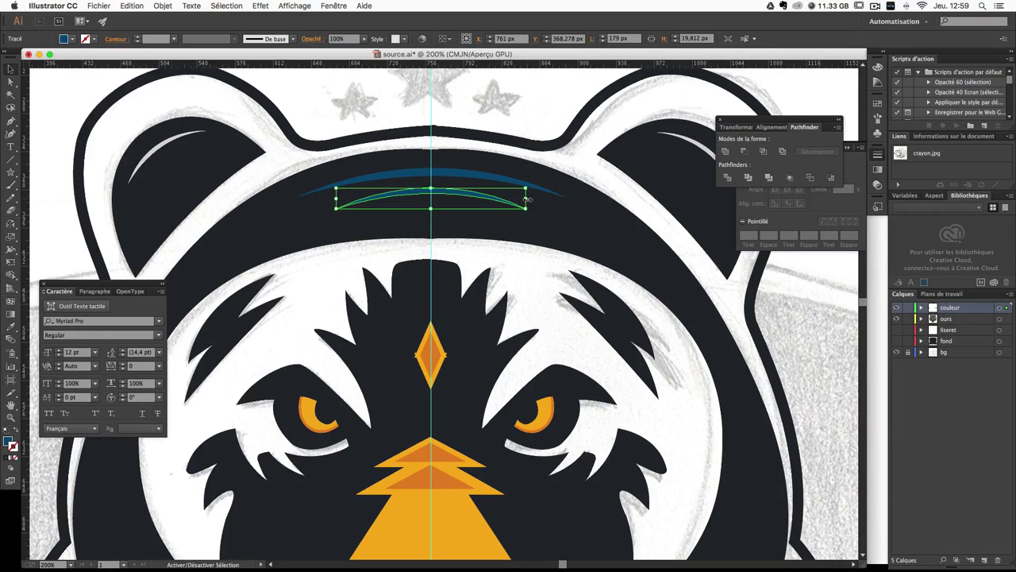
pyautogui.hotkey('ctrl', 'shift', 'b')
pyautogui.hotkey('ctrl', 'shift', 'a')
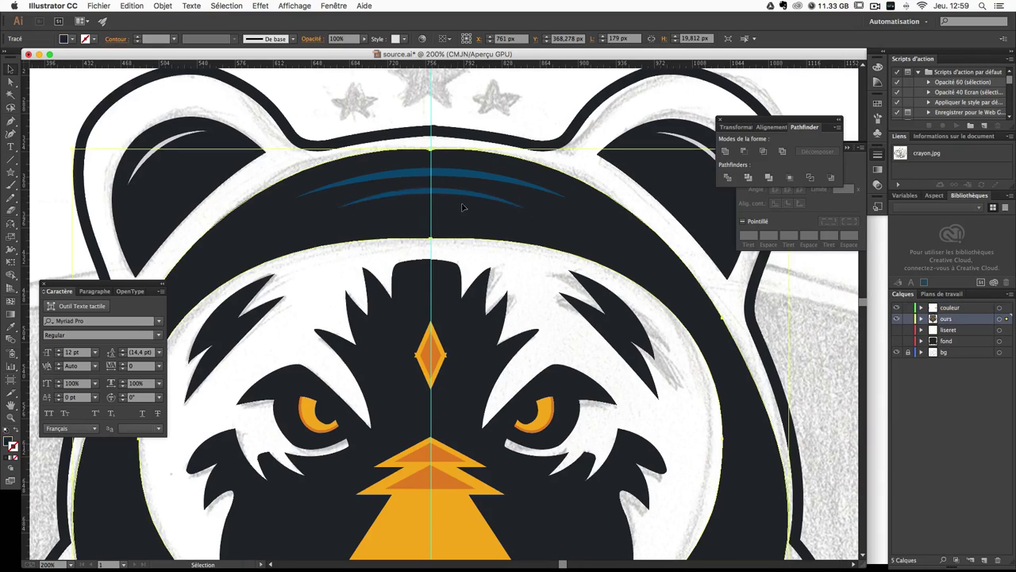
pyautogui.click(526, 205)
pyautogui.moveTo(526, 205); pyautogui.dragTo(546, 208)
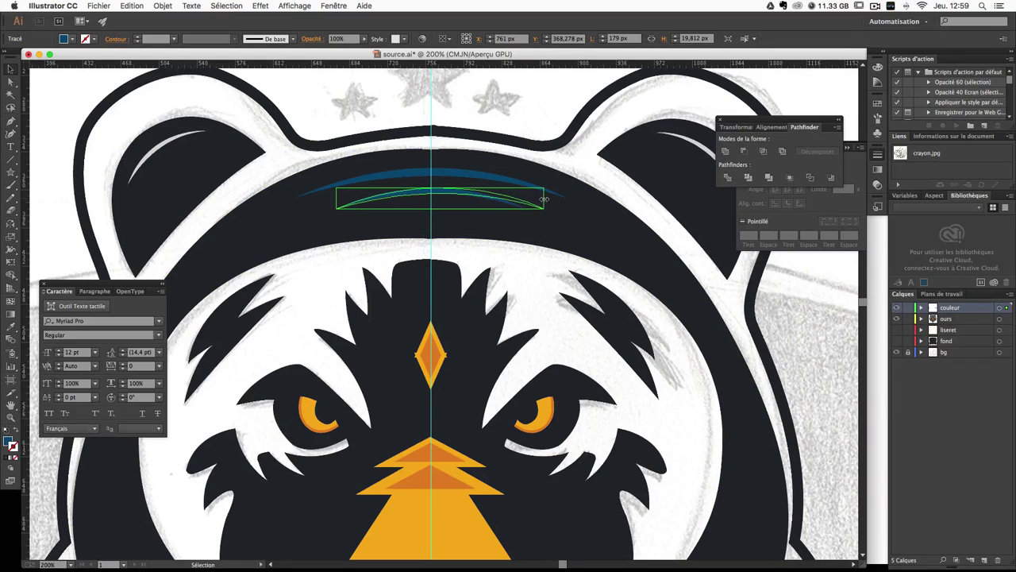
pyautogui.press('Left')
pyautogui.press('Left')
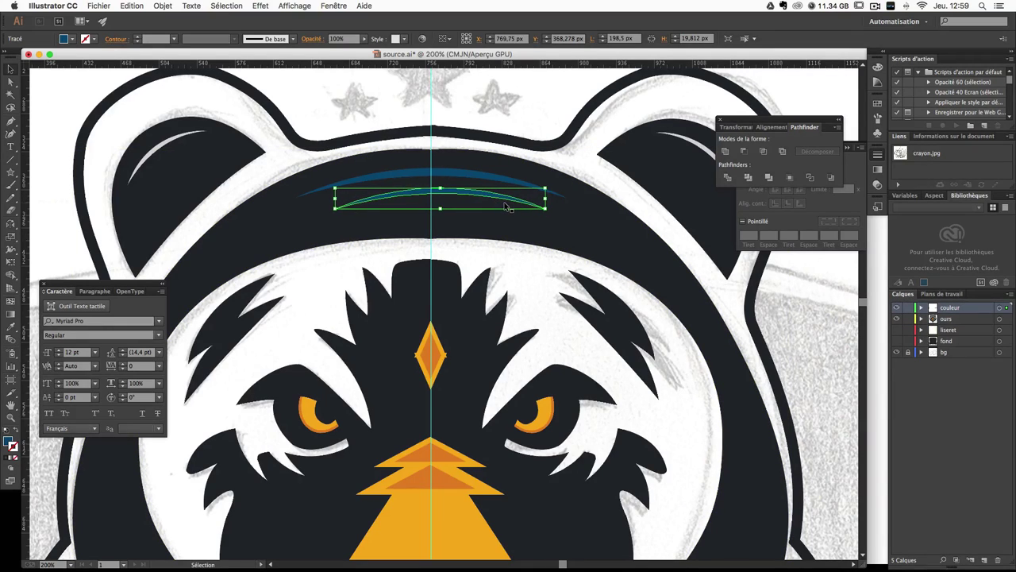
pyautogui.press('Left')
pyautogui.press('Left')
pyautogui.press('Left')
pyautogui.press('Left')
pyautogui.press('Left')
pyautogui.press('Left')
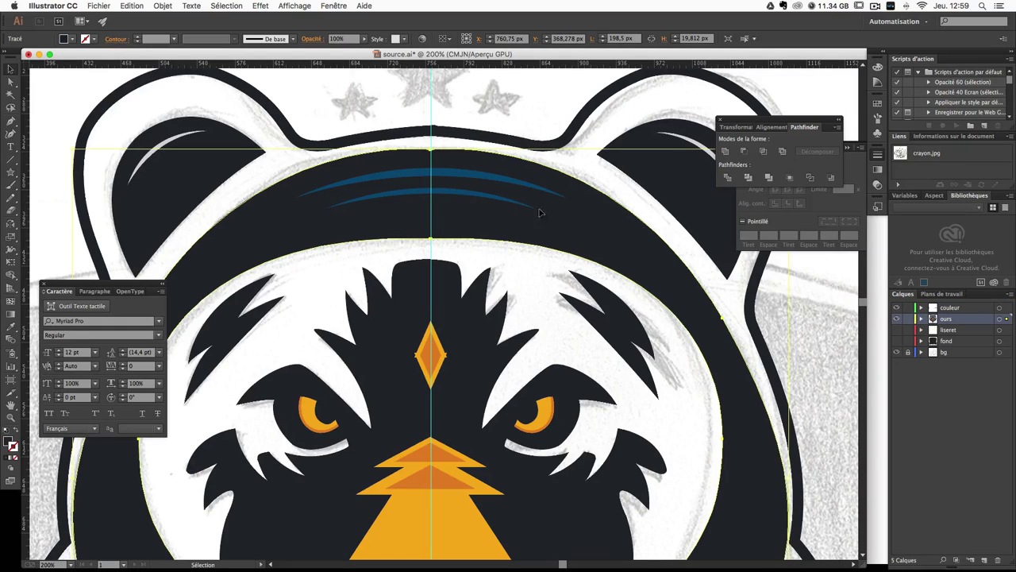
pyautogui.hotkey('ctrl', 'shift', 'a')
pyautogui.click(444, 193)
# Step: Add a third arc beneath, shrunk to about 125 px wide and slightly thicker
pyautogui.keyDown('alt'); pyautogui.moveTo(453, 193); pyautogui.dragTo(461, 211); pyautogui.keyUp('alt')
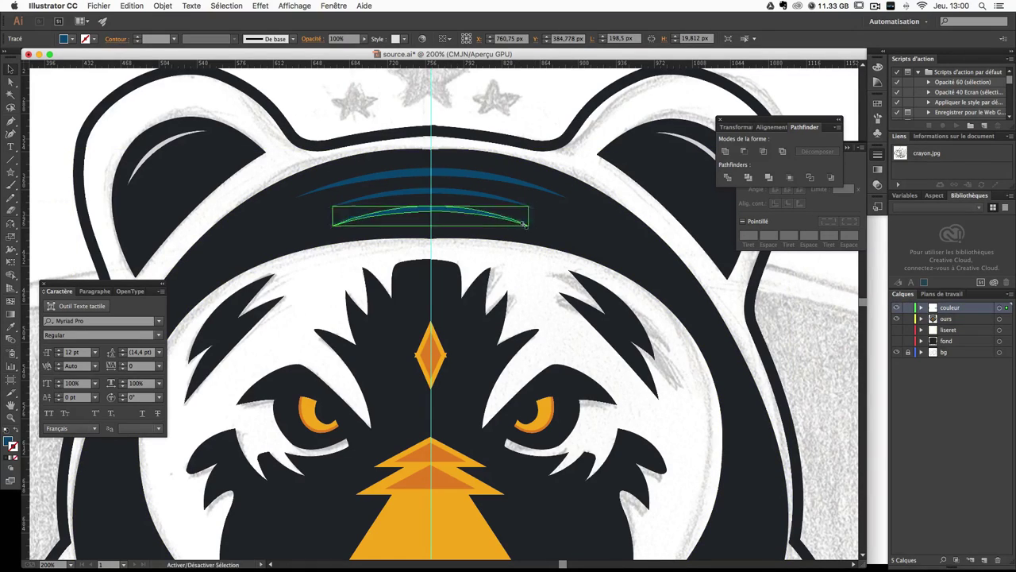
pyautogui.moveTo(535, 228)
pyautogui.mouseDown()
pyautogui.moveTo(520, 218)
pyautogui.moveTo(531, 216)
pyautogui.moveTo(444, 211)
pyautogui.moveTo(490, 218)
pyautogui.mouseUp()
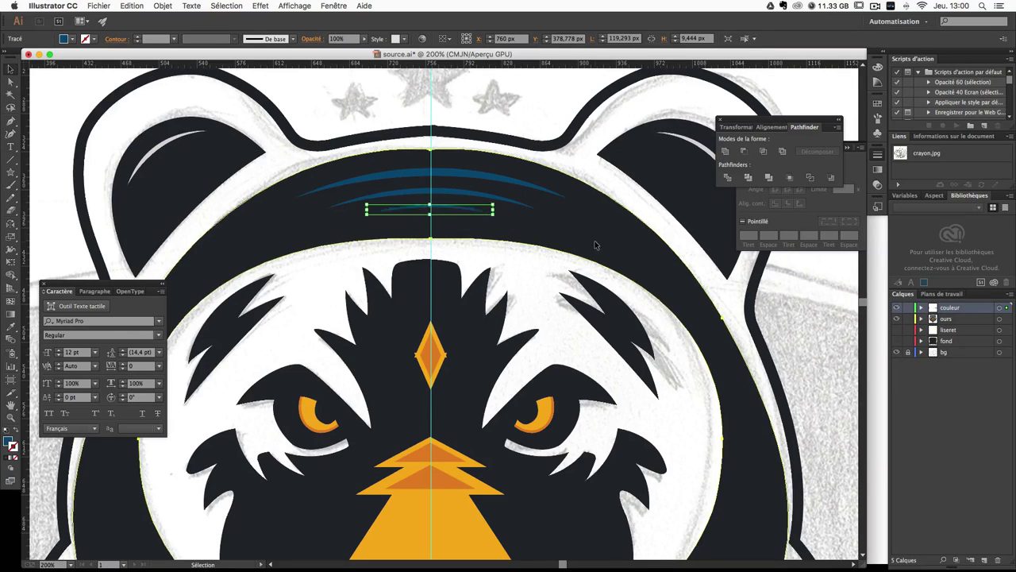
pyautogui.click(448, 210)
pyautogui.click(448, 210)
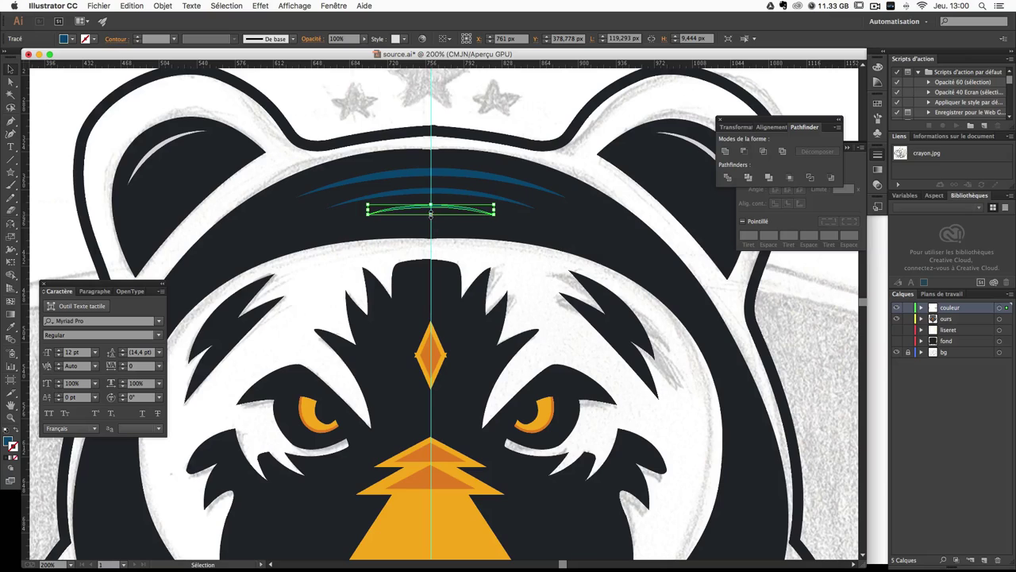
pyautogui.moveTo(430, 213); pyautogui.dragTo(499, 214)
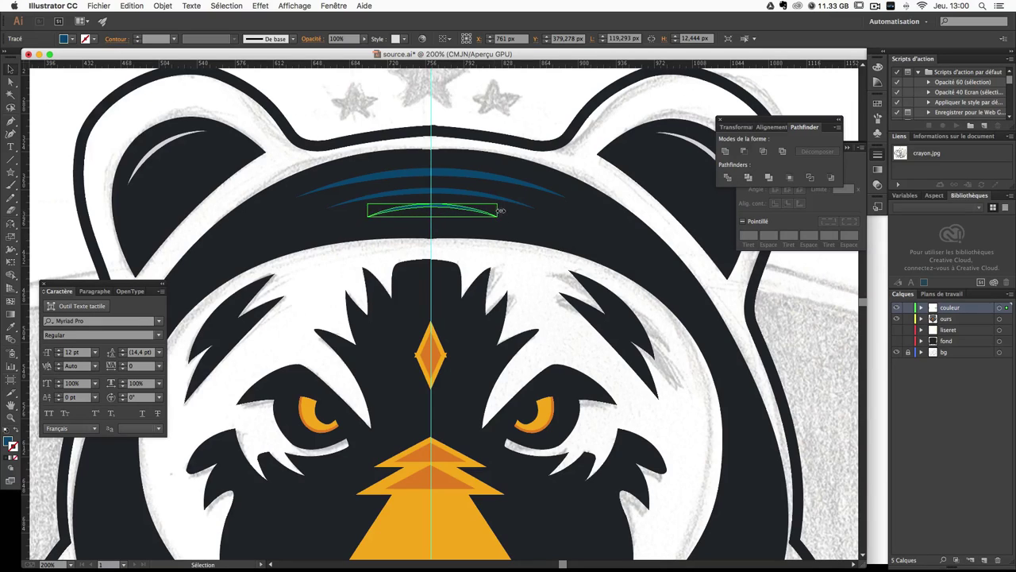
pyautogui.click(553, 224)
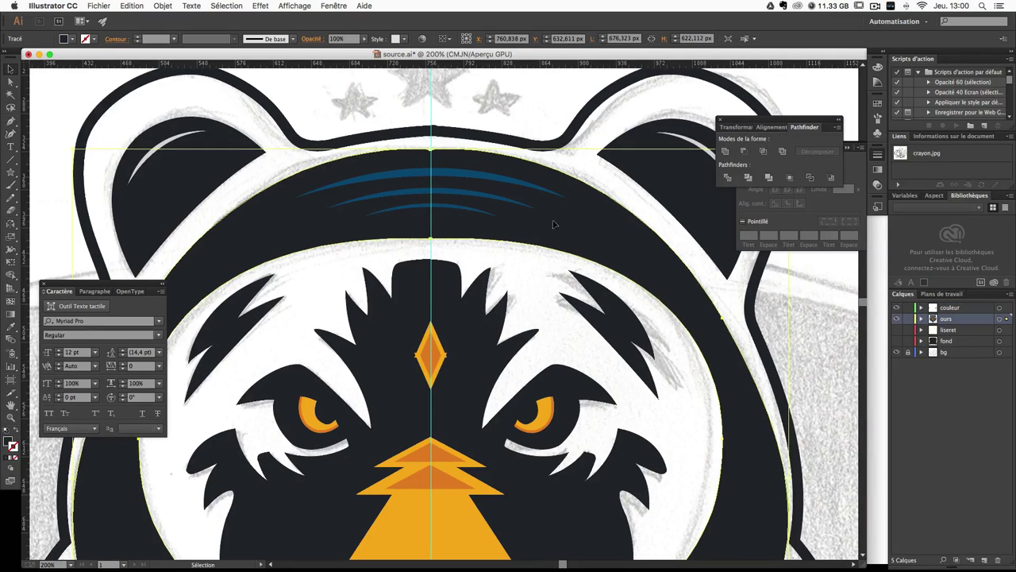
# Step: Zoom and pan onto the snout and chin, then set the Pen tool with fill and stroke swapped
pyautogui.hotkey('ctrl', '-')
pyautogui.hotkey('ctrl', '-')
pyautogui.hotkey('ctrl', '-')
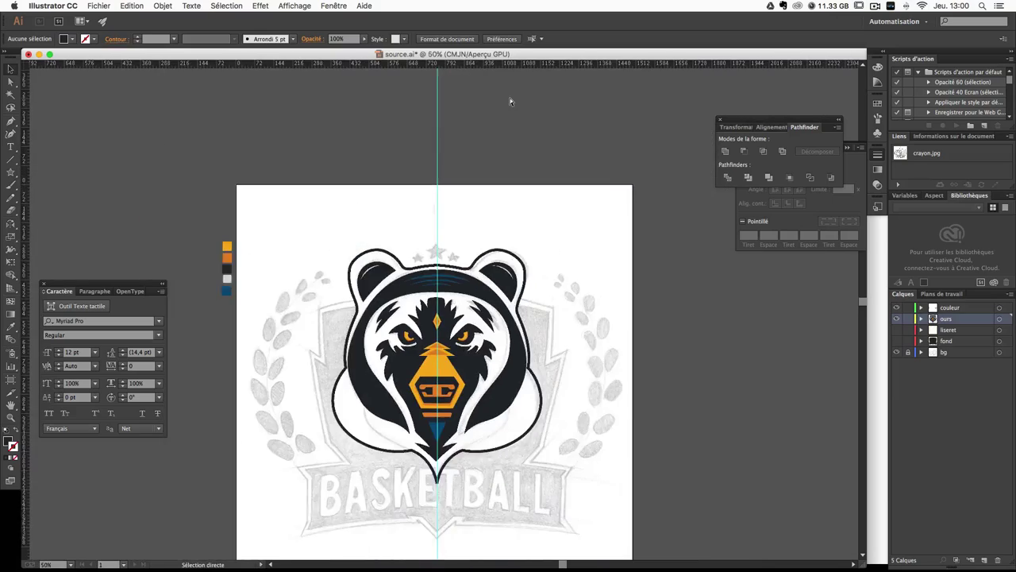
pyautogui.hotkey('ctrl', 'shift', 'a')
pyautogui.hotkey('ctrl', '+')
pyautogui.hotkey('ctrl', '+')
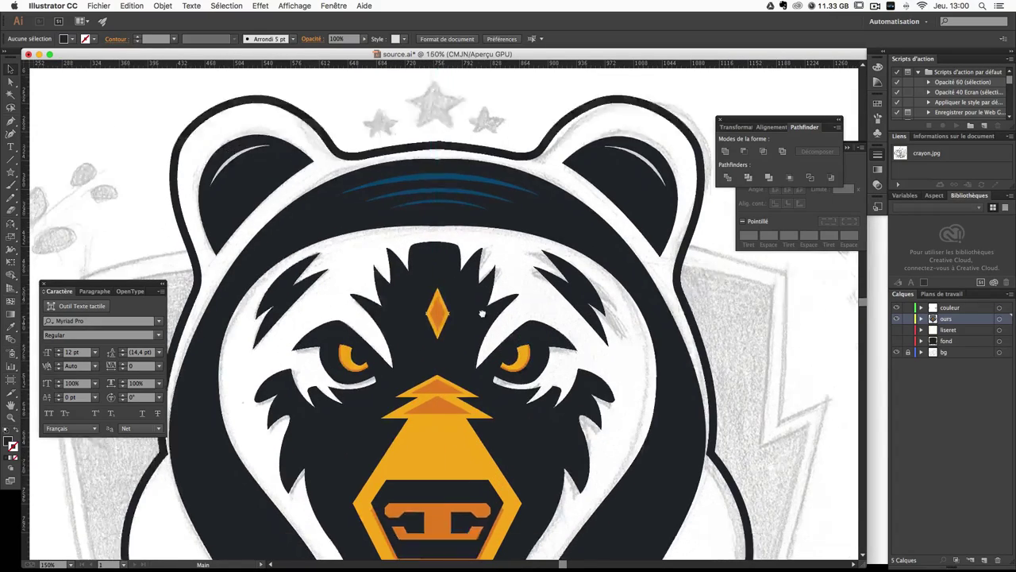
pyautogui.moveTo(471, 377); pyautogui.dragTo(484, 236)
pyautogui.moveTo(436, 465); pyautogui.dragTo(504, 231)
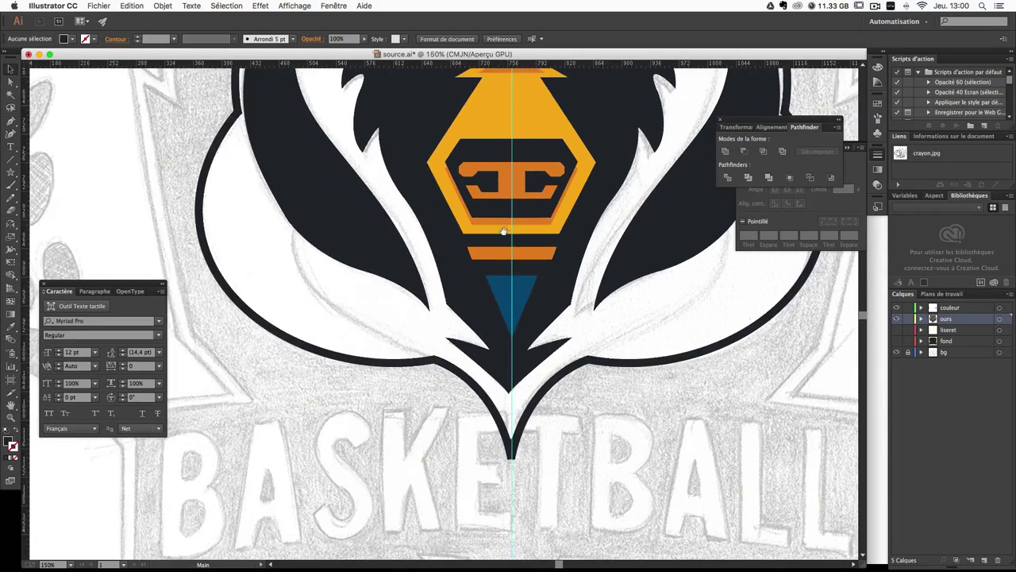
pyautogui.moveTo(322, 228); pyautogui.dragTo(336, 274)
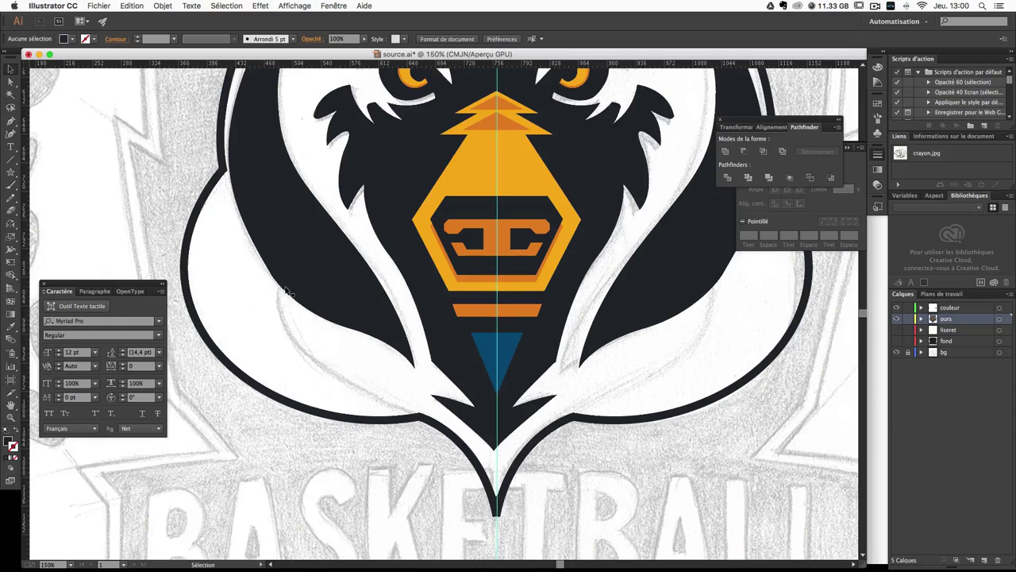
pyautogui.click(10, 120)
pyautogui.click(15, 431)
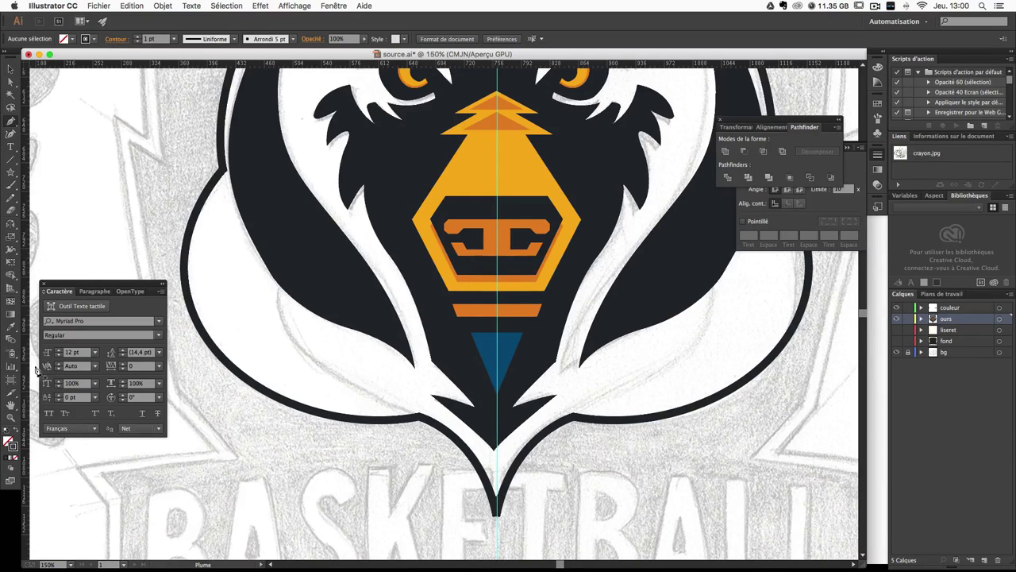
# Step: Draw a curved path through the cheek fur and give it a 10 pt stroke
pyautogui.press('v')
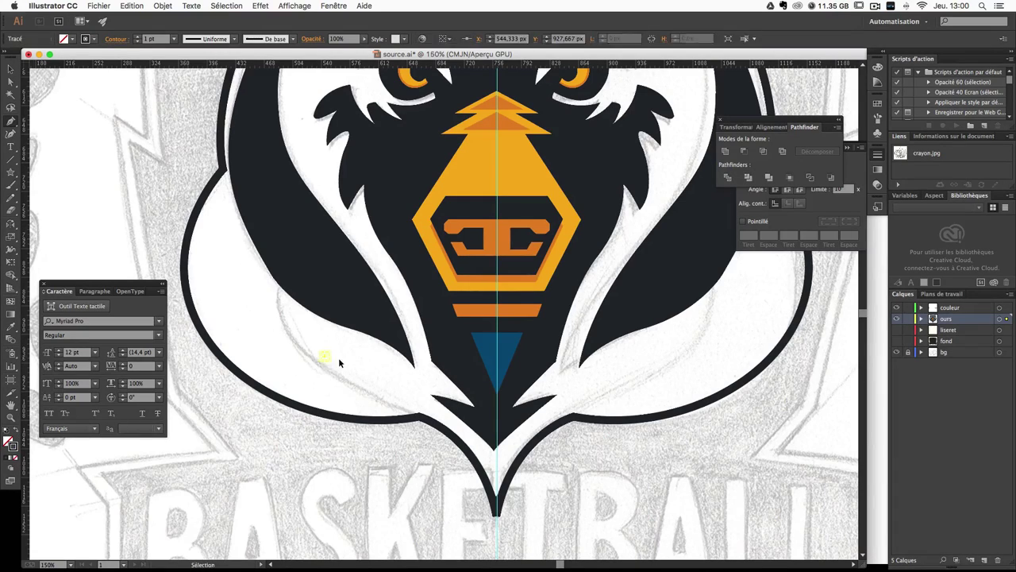
pyautogui.click(281, 284)
pyautogui.moveTo(421, 417); pyautogui.dragTo(428, 426)
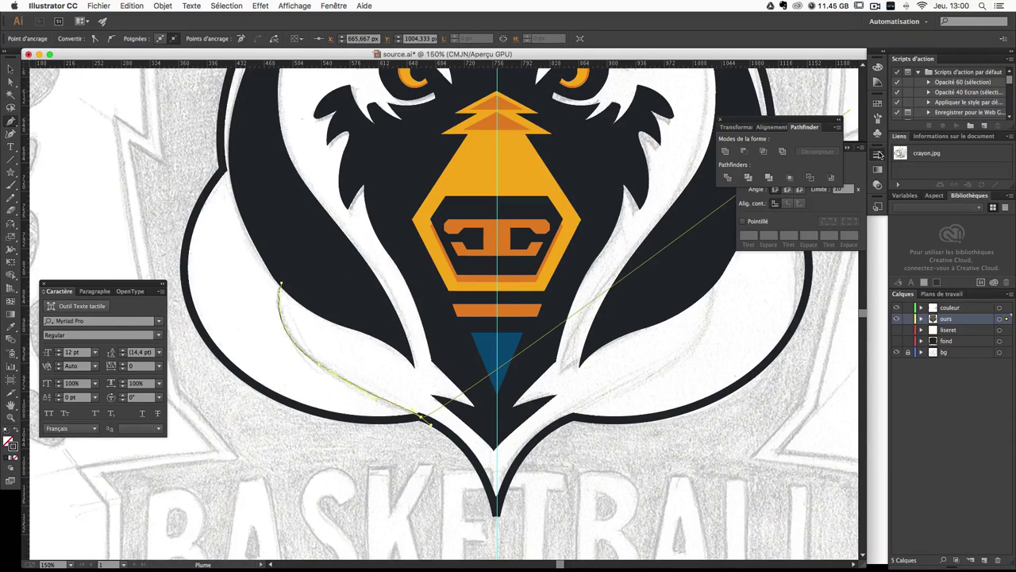
pyautogui.click(879, 155)
pyautogui.click(878, 157)
pyautogui.click(790, 161)
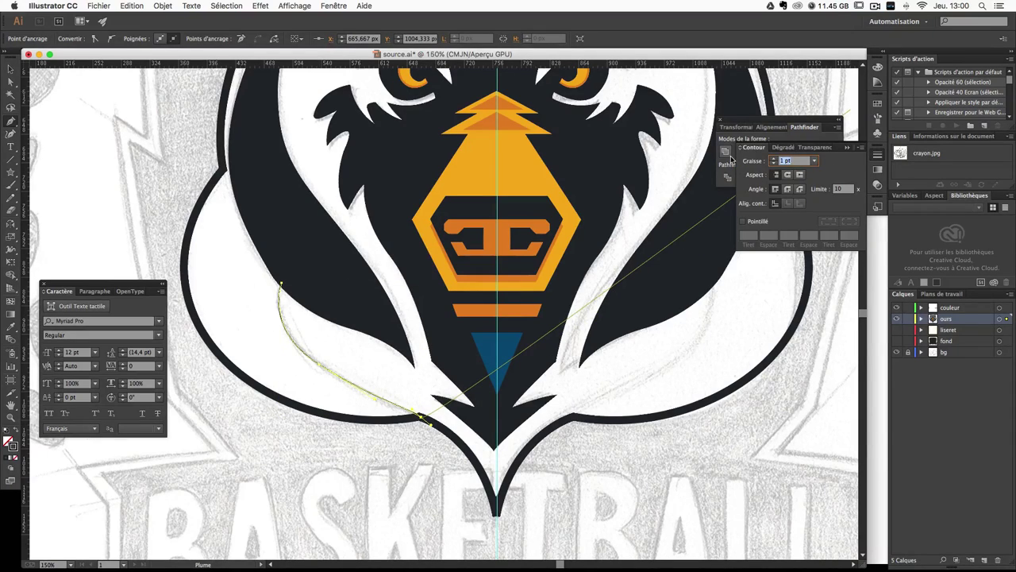
pyautogui.write('10')
pyautogui.press('Return')
pyautogui.click(589, 382)
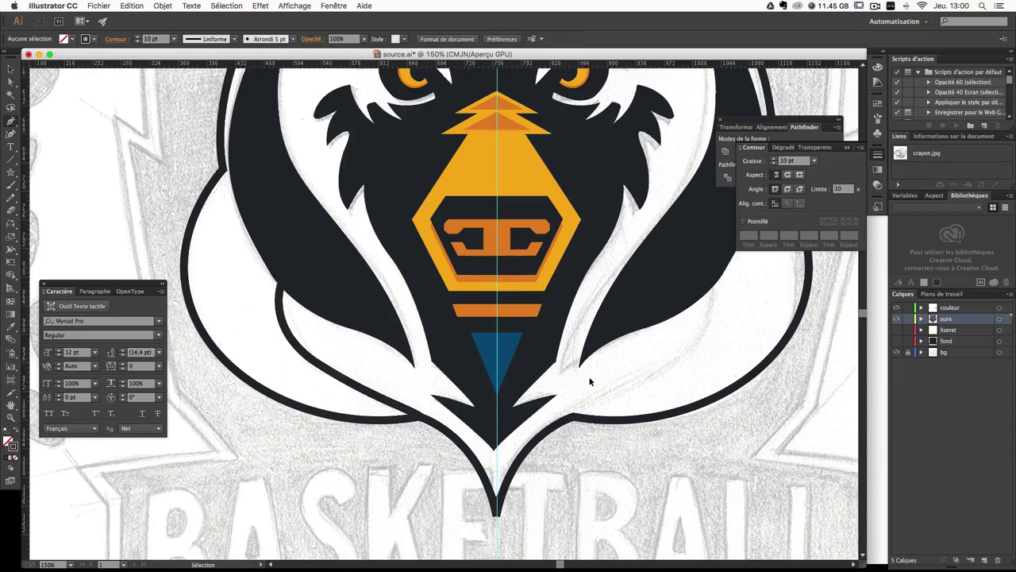
# Step: Mirror a copy of the curved cheek path horizontally and move it onto the right cheek
pyautogui.moveTo(648, 384); pyautogui.dragTo(526, 363)
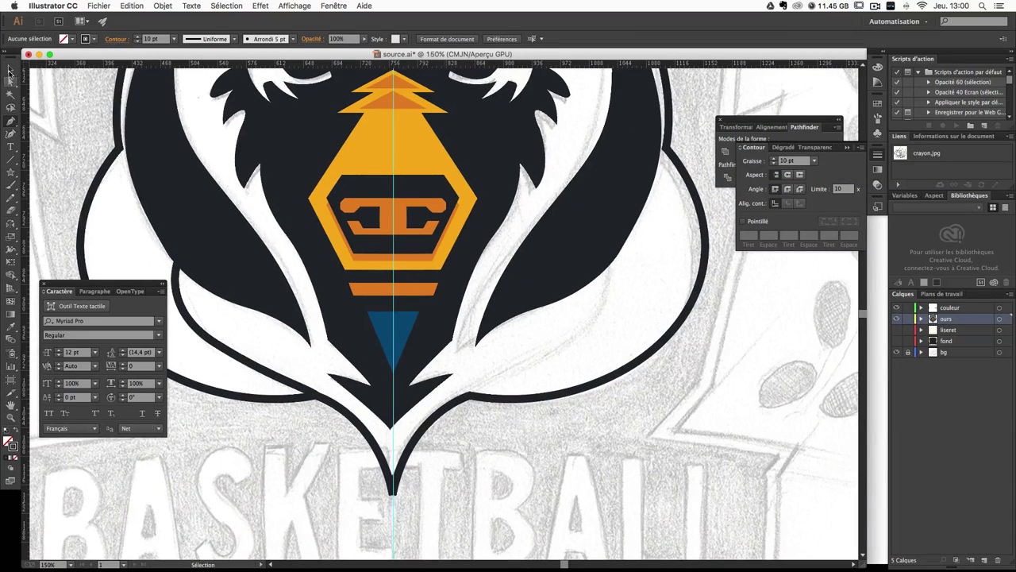
pyautogui.moveTo(216, 213); pyautogui.dragTo(301, 203)
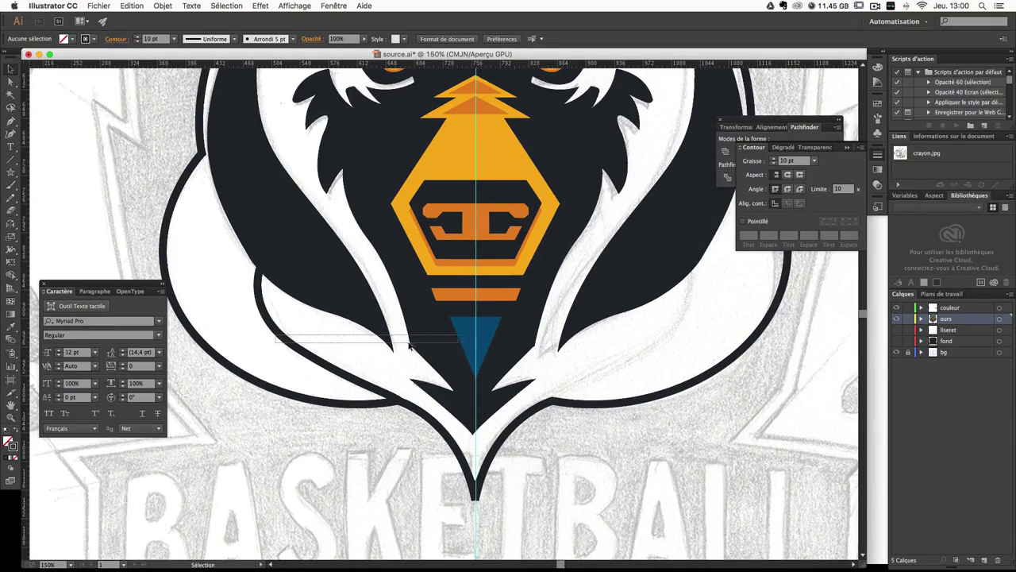
pyautogui.click(299, 354)
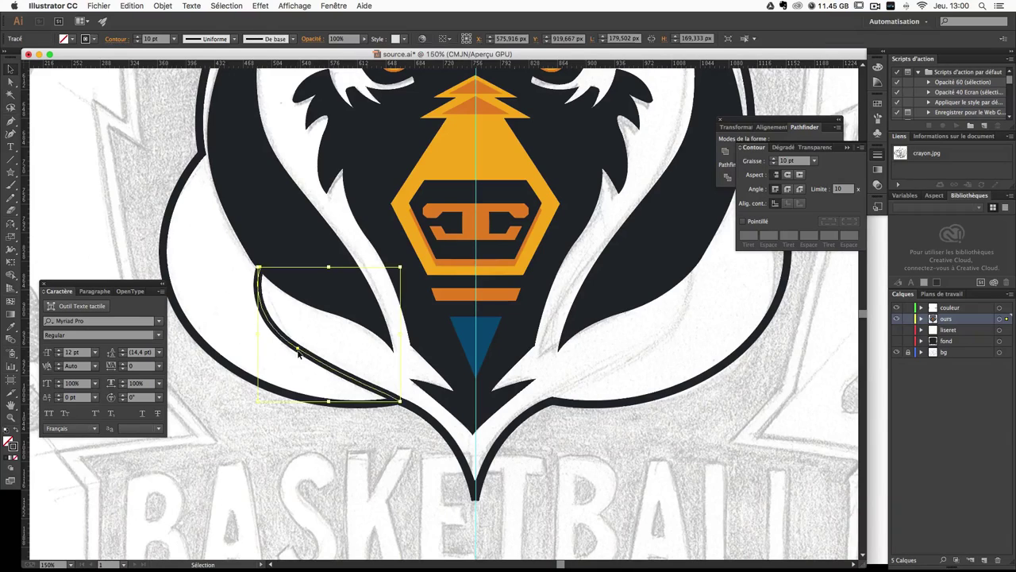
pyautogui.click(332, 351)
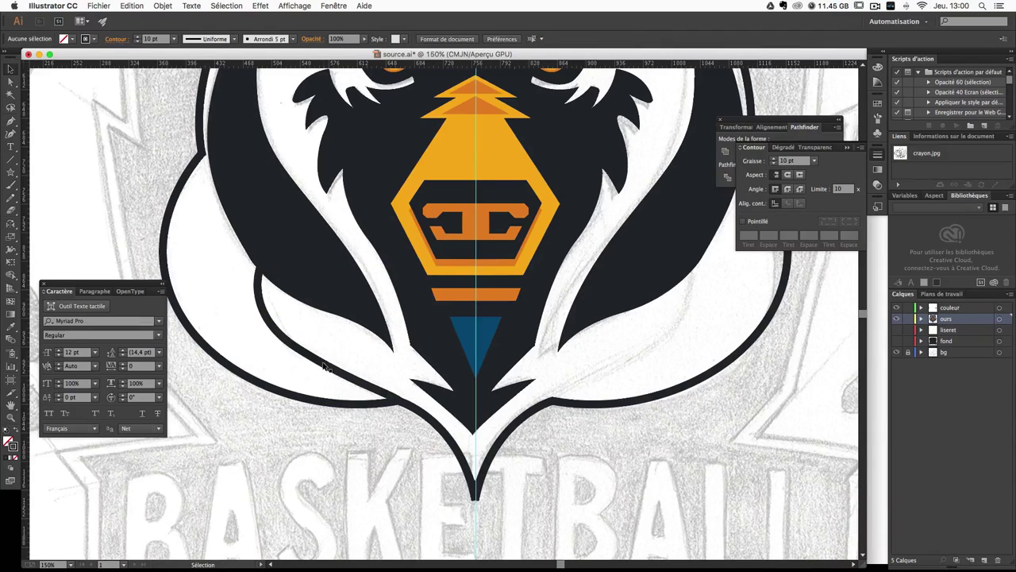
pyautogui.moveTo(325, 367); pyautogui.dragTo(524, 367)
pyautogui.press('o')
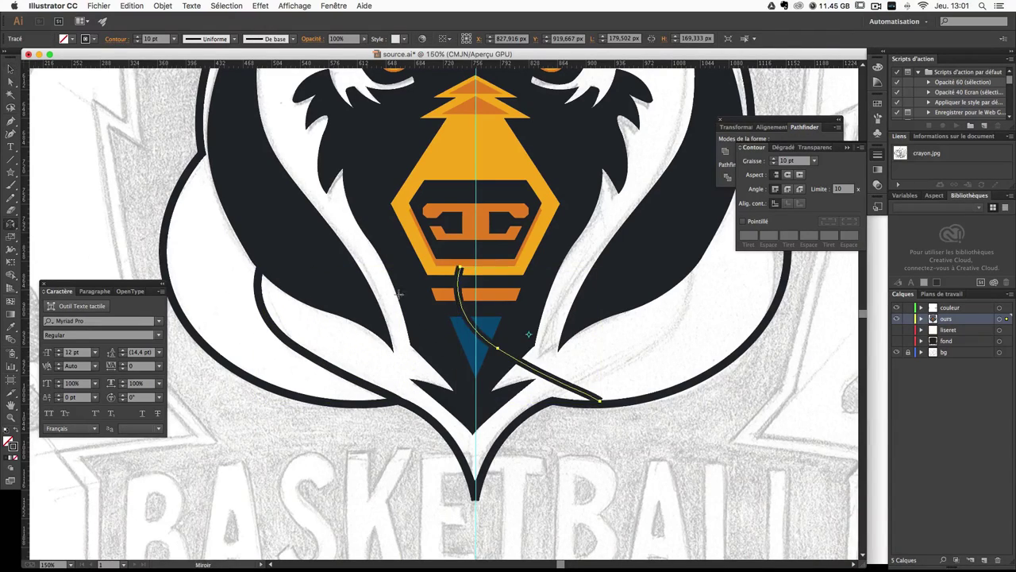
pyautogui.moveTo(400, 294); pyautogui.dragTo(335, 233)
pyautogui.click(11, 69)
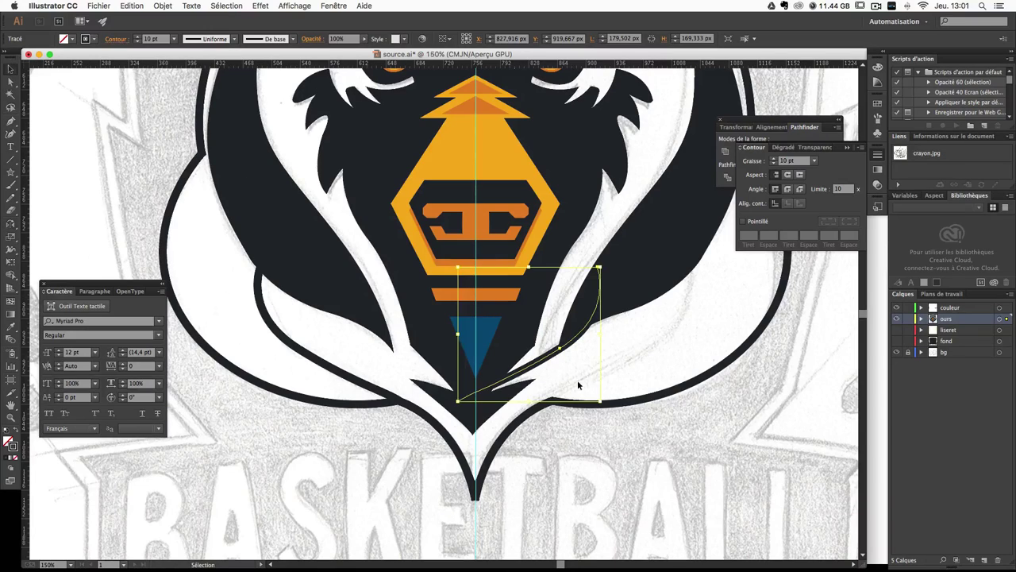
pyautogui.moveTo(554, 348); pyautogui.dragTo(643, 351)
pyautogui.click(705, 475)
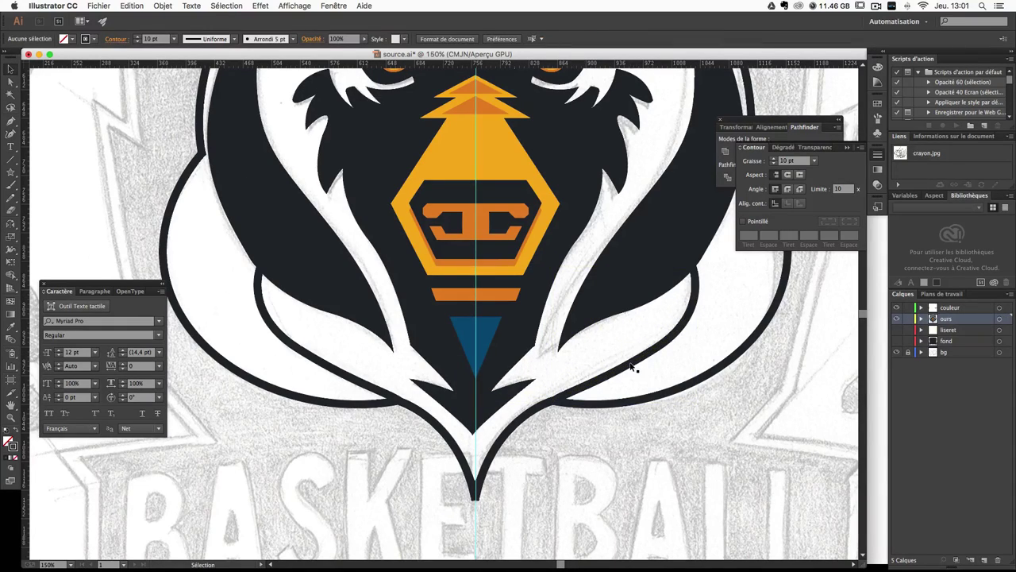
# Step: Check the right cheek line by selecting and deselecting it, then pan the view
pyautogui.click(642, 386)
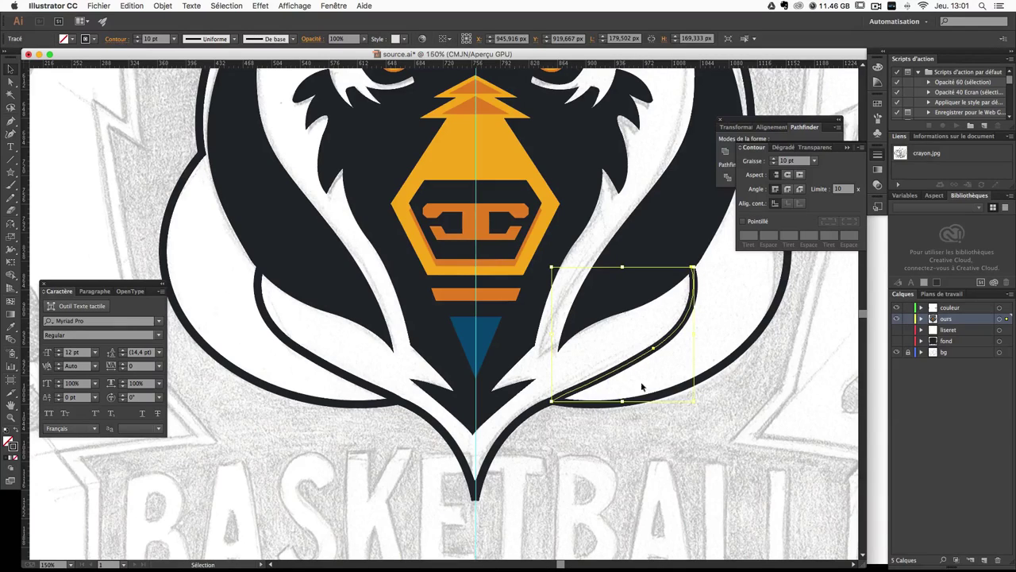
pyautogui.click(709, 413)
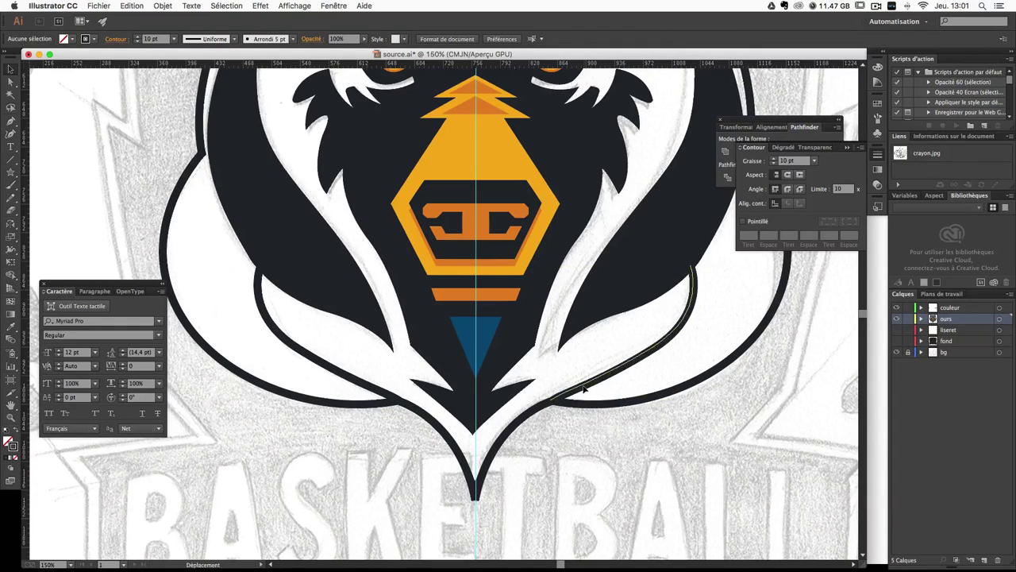
pyautogui.click(584, 393)
pyautogui.click(569, 393)
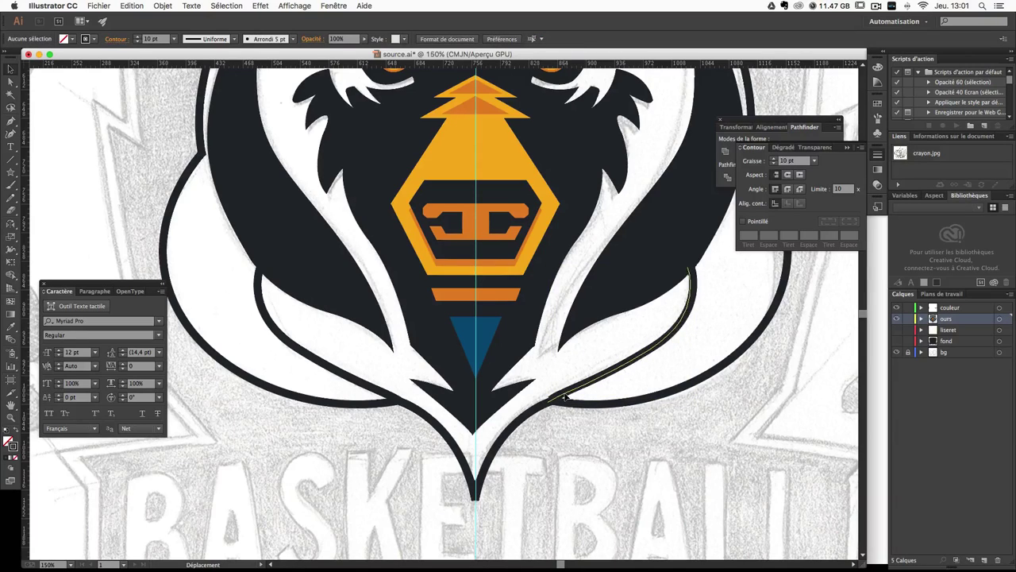
pyautogui.click(568, 397)
pyautogui.click(595, 421)
pyautogui.scroll(3, 476, 333)
pyautogui.hscroll(-2, 476, 334)
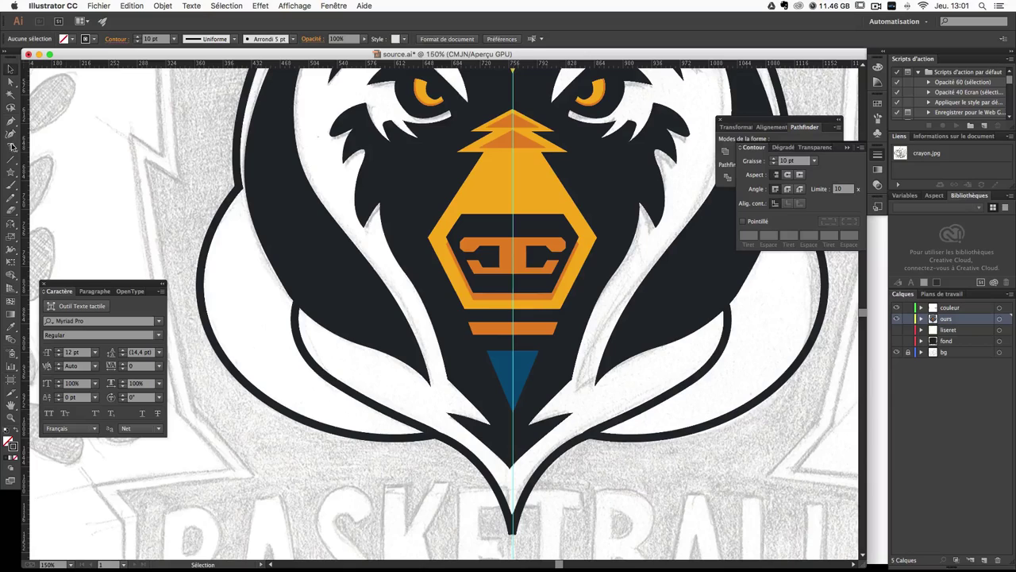
# Step: Set up the Pen tool with a 5 pt stroke weight
pyautogui.click(10, 121)
pyautogui.click(757, 156)
pyautogui.write('5')
pyautogui.press('Return')
# Step: Draw a curved open line following the white fur down the left cheek
pyautogui.click(235, 223)
pyautogui.click(278, 306)
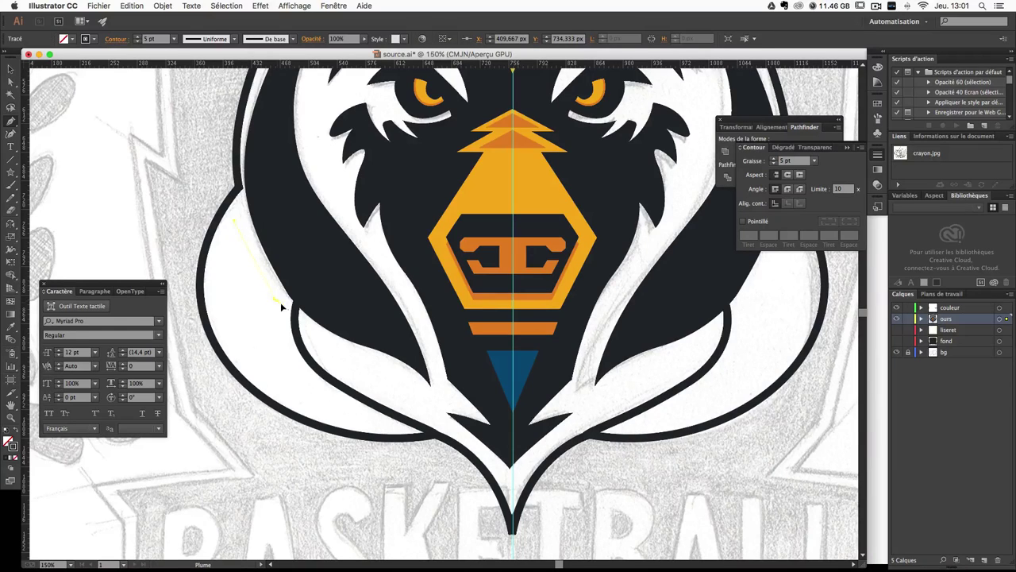
pyautogui.moveTo(302, 316); pyautogui.dragTo(306, 319)
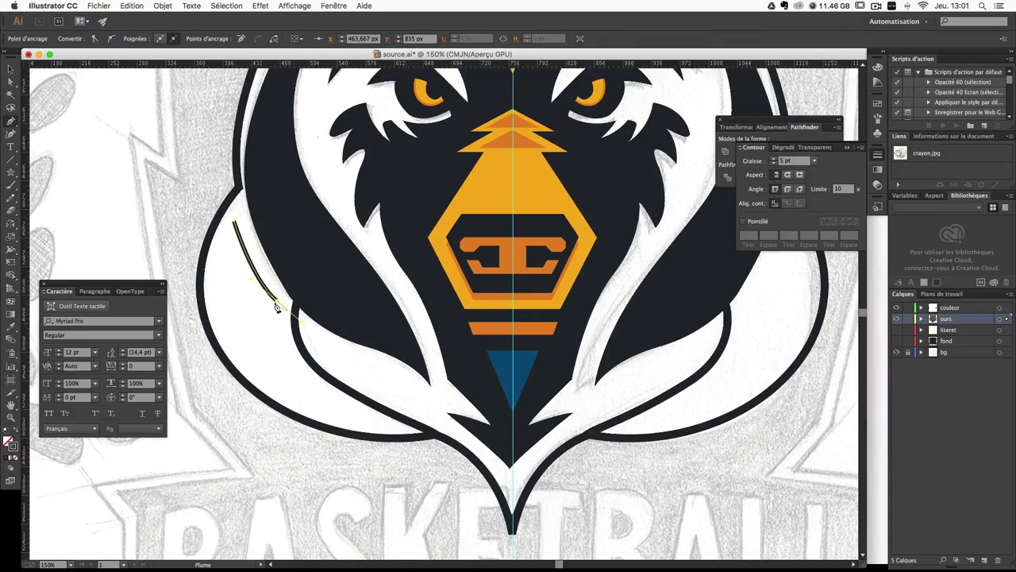
pyautogui.scroll(-3, 280, 306)
pyautogui.scroll(-3, 340, 324)
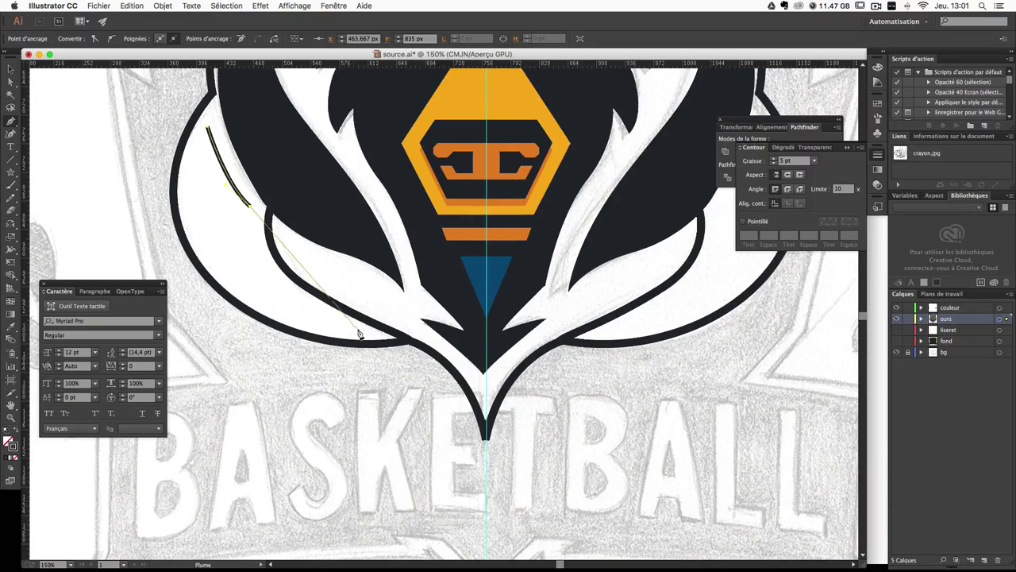
pyautogui.moveTo(359, 333); pyautogui.dragTo(490, 375)
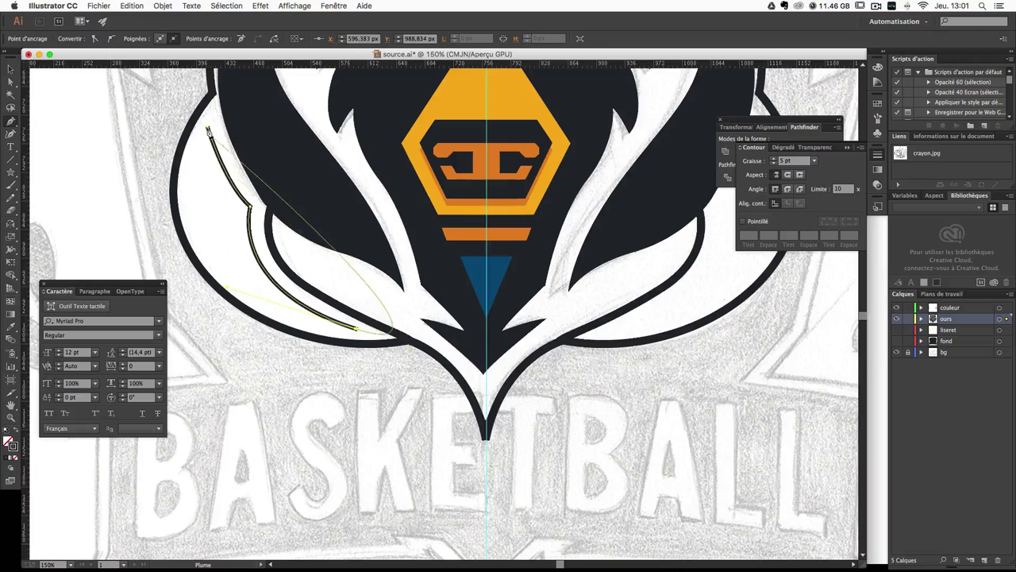
pyautogui.press('Escape')
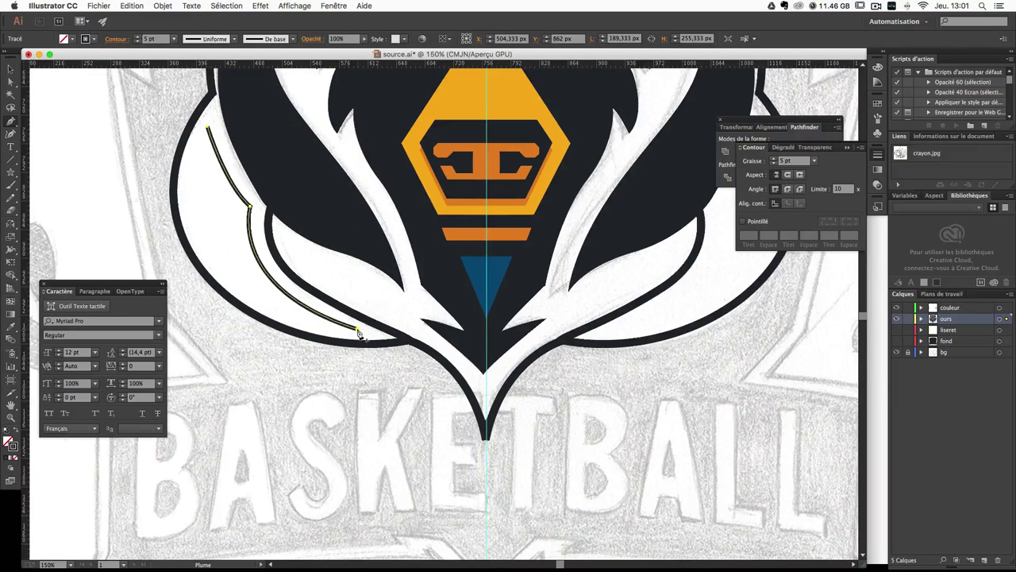
# Step: Continue the line from its starting point, then deselect it and pan back to the face
pyautogui.hscroll(-5, 358, 333)
pyautogui.scroll(2, 359, 334)
pyautogui.click(359, 178)
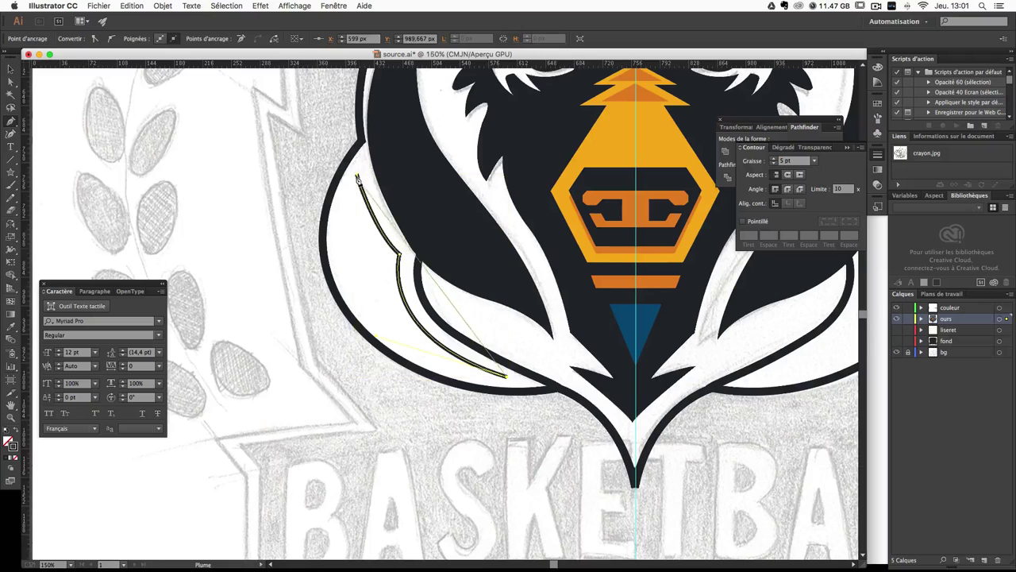
pyautogui.scroll(3, 468, 181)
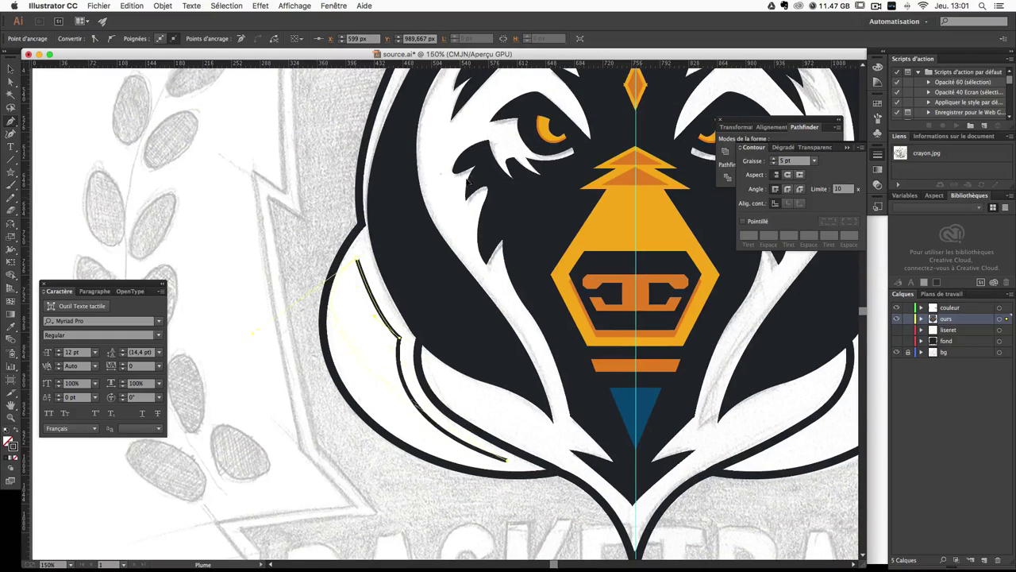
pyautogui.scroll(1, 327, 361)
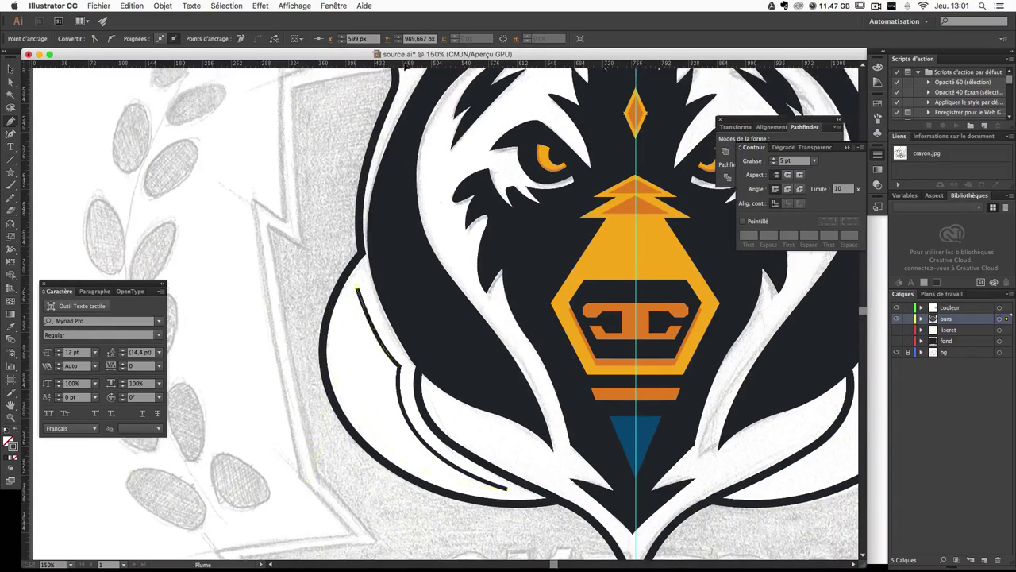
pyautogui.scroll(1, 405, 145)
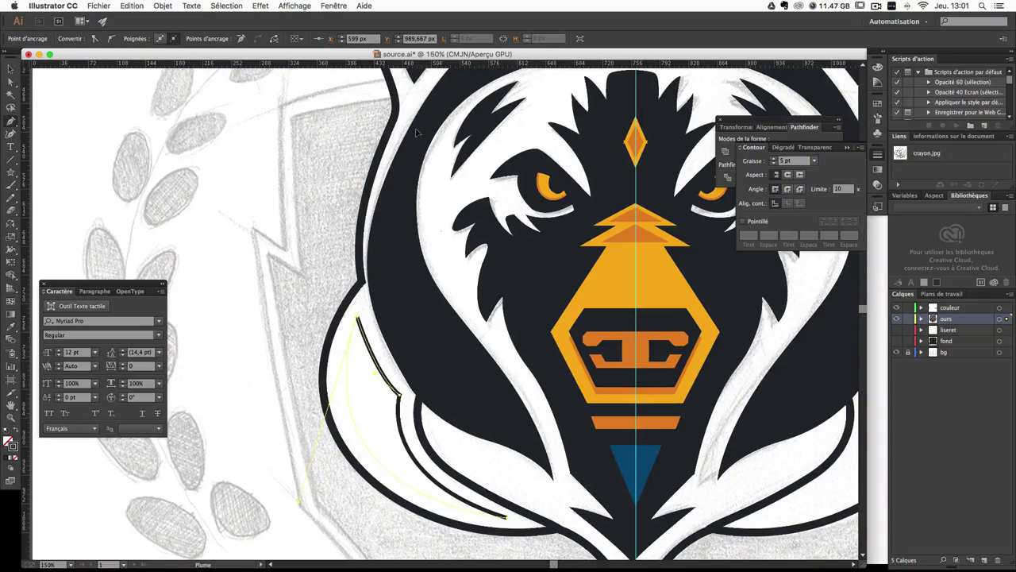
pyautogui.keyDown('ctrl'); pyautogui.click(288, 166); pyautogui.keyUp('ctrl')
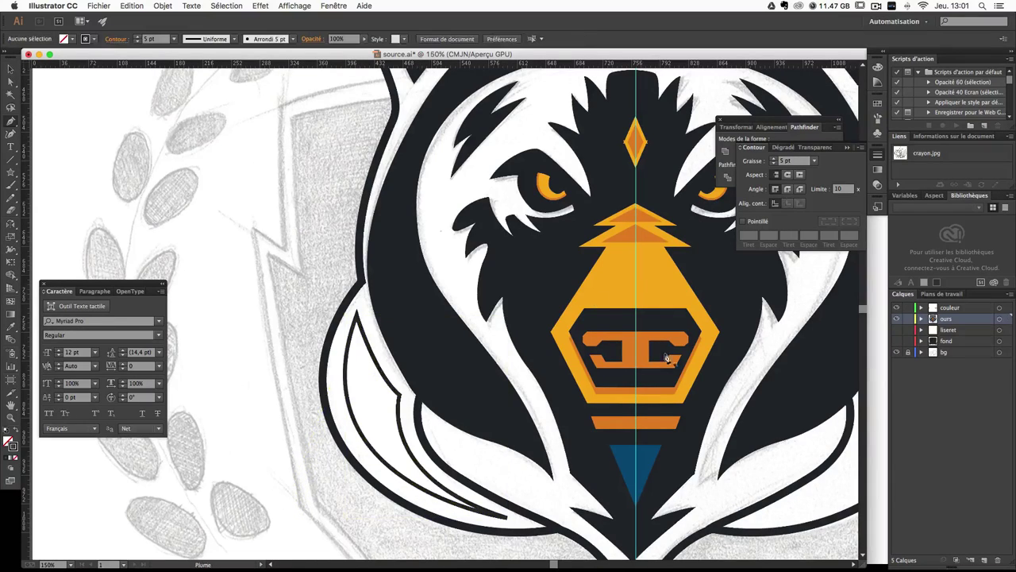
pyautogui.moveTo(540, 367)
pyautogui.mouseDown()
pyautogui.moveTo(450, 316)
pyautogui.moveTo(383, 257)
pyautogui.mouseUp()
# Step: Alt-drag a copy of the left feather line to the right and reflect it horizontally
pyautogui.click(11, 70)
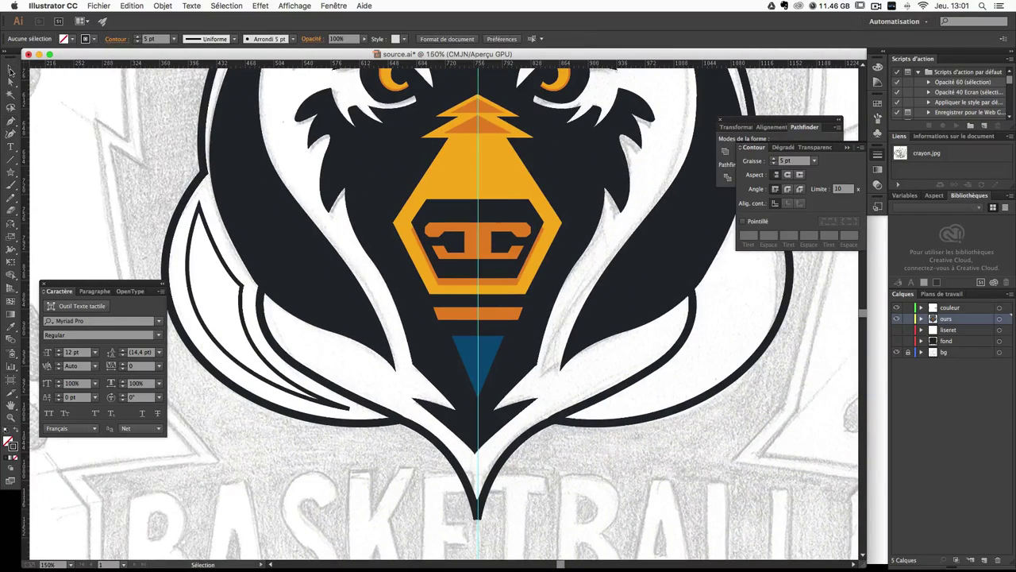
pyautogui.click(236, 282)
pyautogui.moveTo(235, 282); pyautogui.dragTo(562, 302)
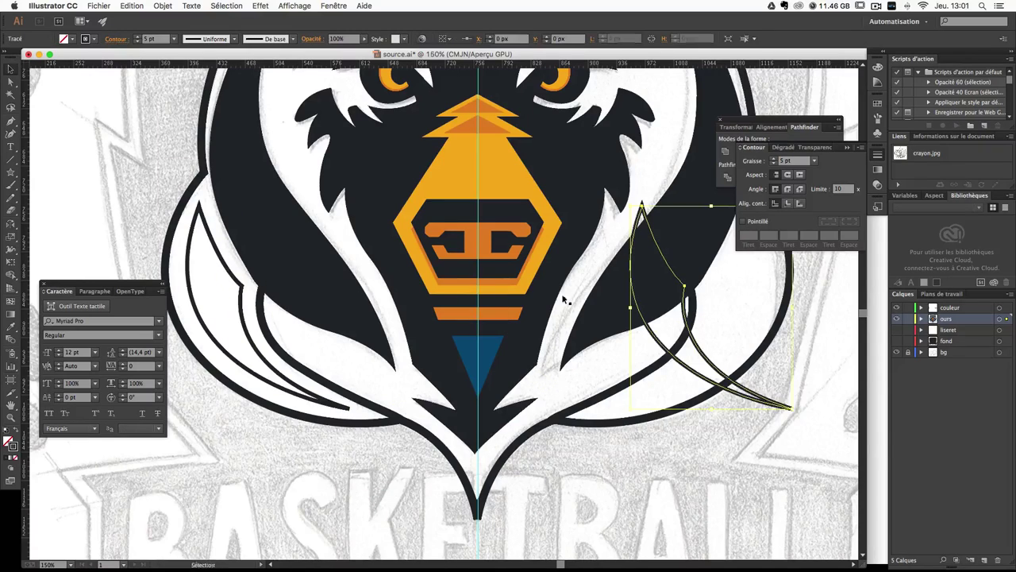
pyautogui.click(11, 231)
pyautogui.press('Return')
pyautogui.press('Return')
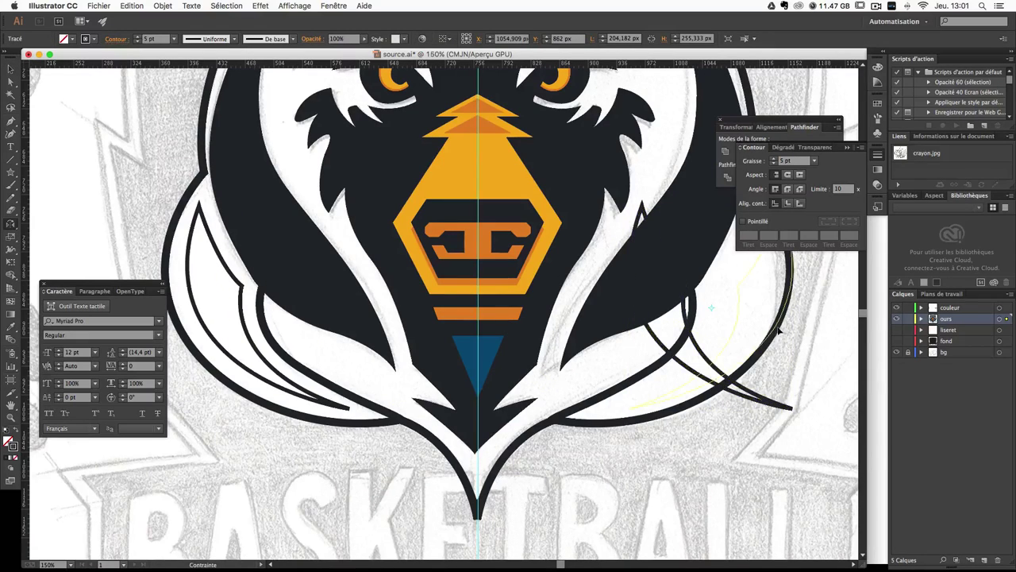
# Step: Nudge the mirrored feather into place on the right cheek
pyautogui.click(11, 70)
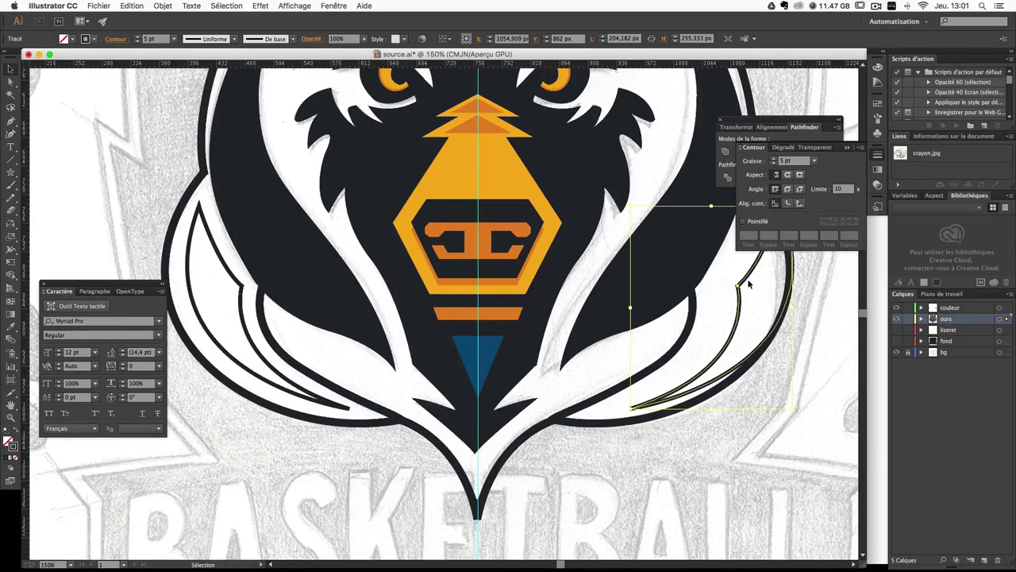
pyautogui.moveTo(740, 283)
pyautogui.mouseDown()
pyautogui.moveTo(706, 283)
pyautogui.moveTo(675, 304)
pyautogui.mouseUp()
pyautogui.hscroll(5, 706, 293)
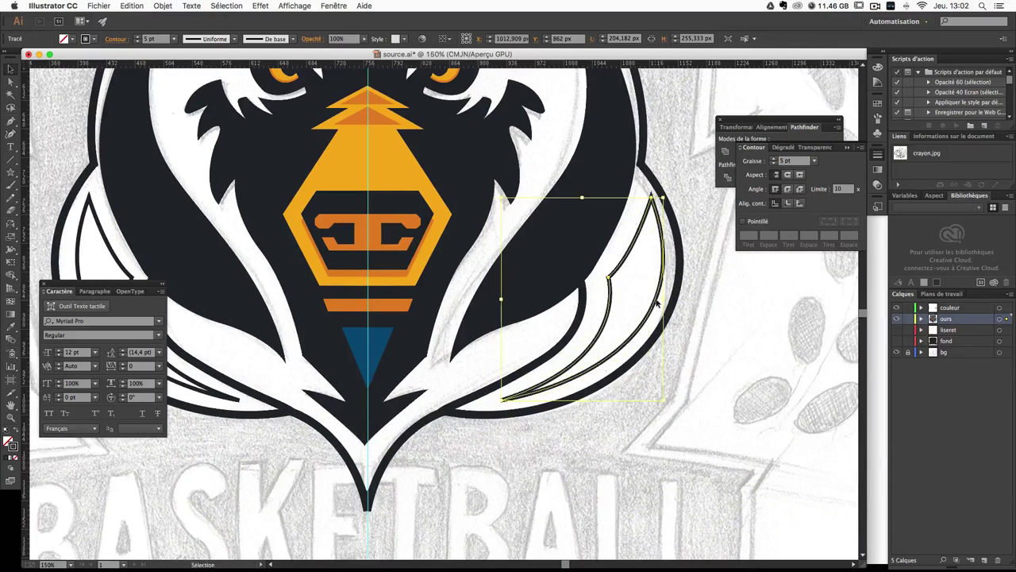
pyautogui.moveTo(592, 332); pyautogui.dragTo(670, 337)
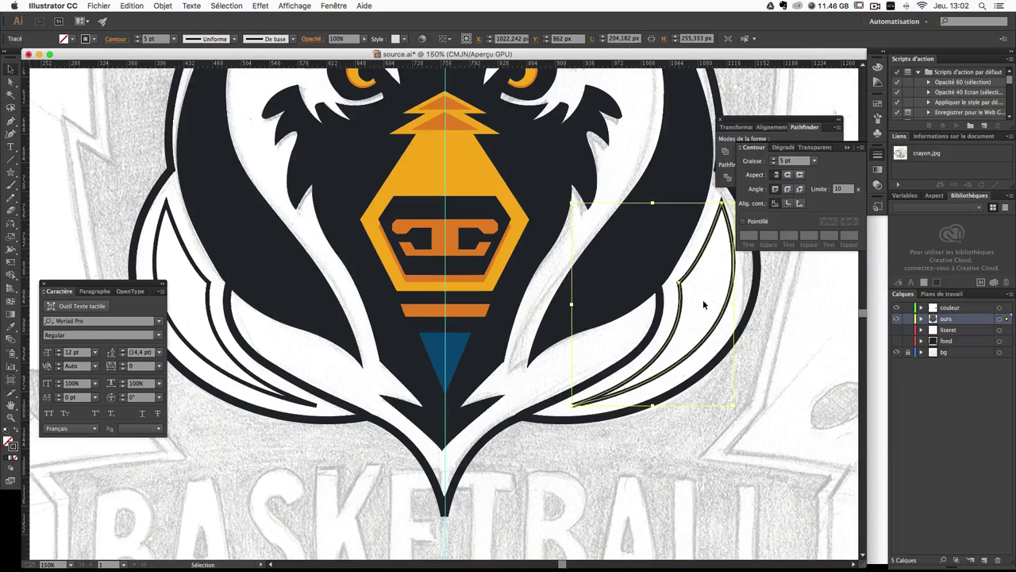
pyautogui.click(805, 494)
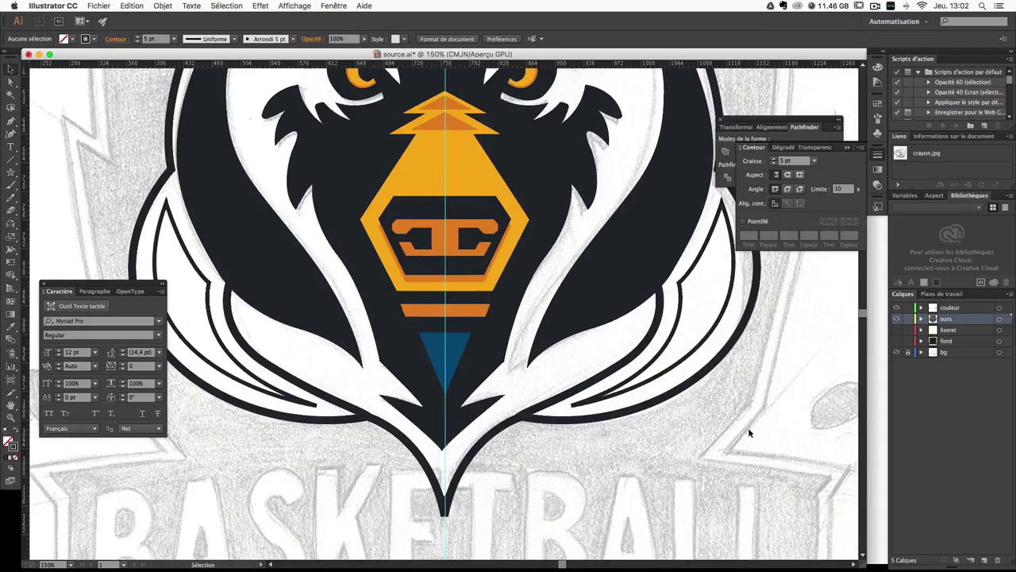
# Step: Zoom out to the whole logo, zoom back in on the face, and select the left feather
pyautogui.hotkey('ctrl', '0')
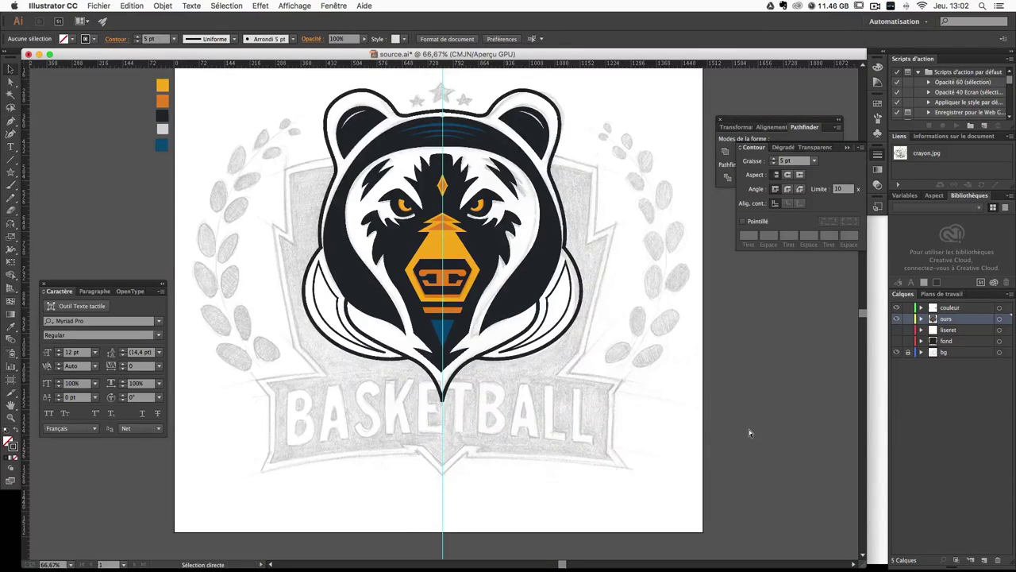
pyautogui.hotkey('ctrl', '+')
pyautogui.hotkey('ctrl', '+')
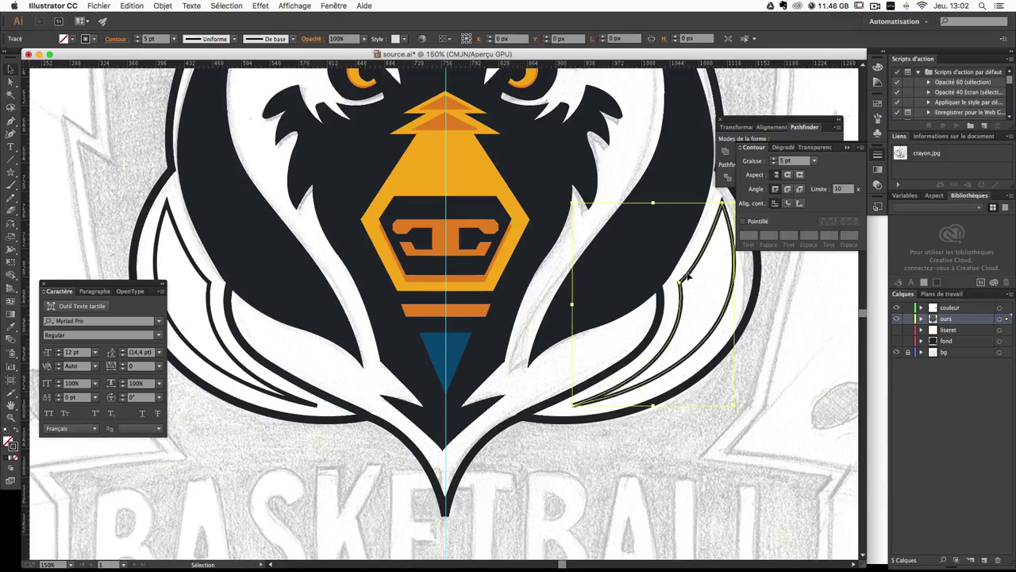
pyautogui.press('space')
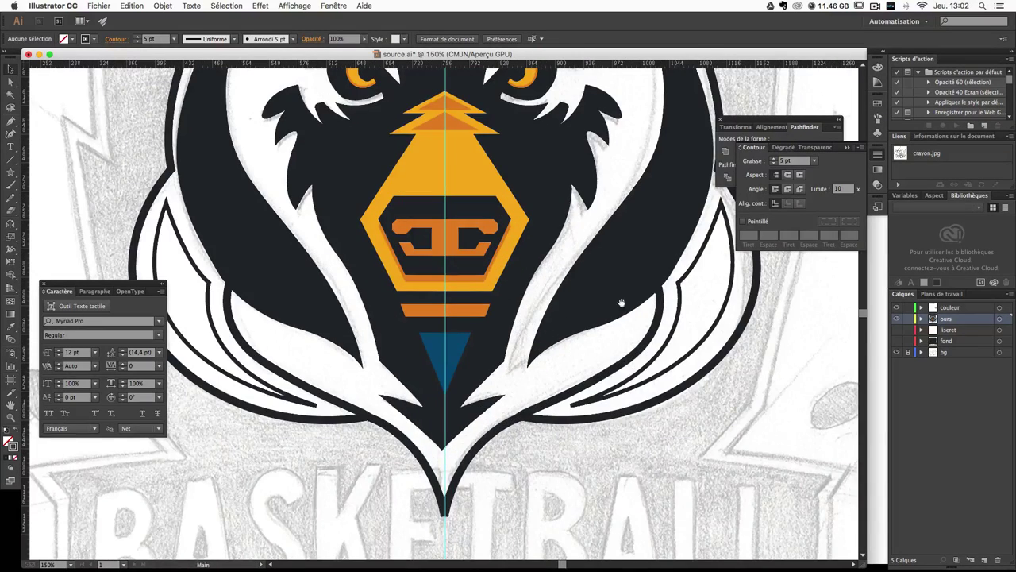
pyautogui.scroll(3, 681, 324)
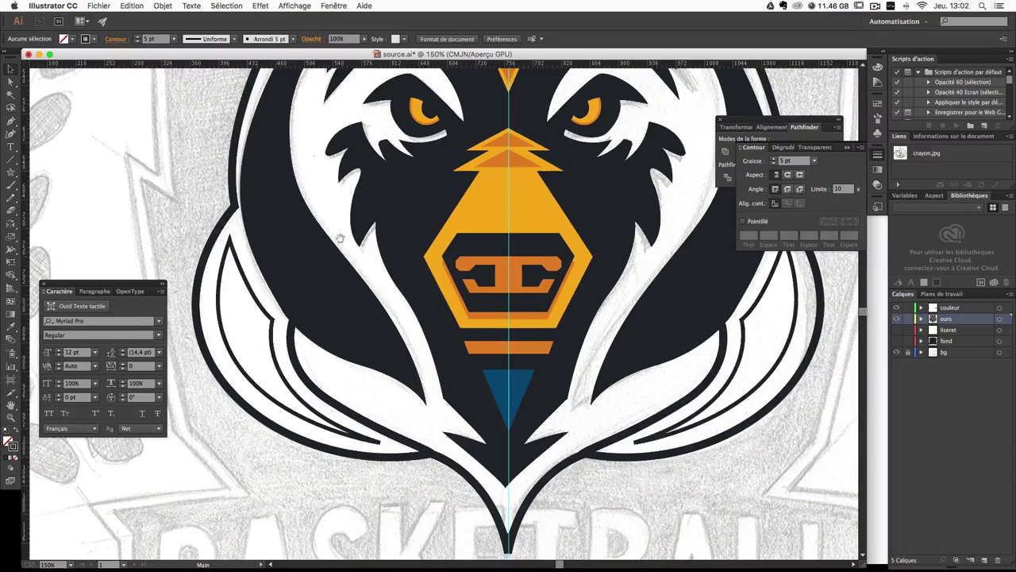
pyautogui.click(250, 362)
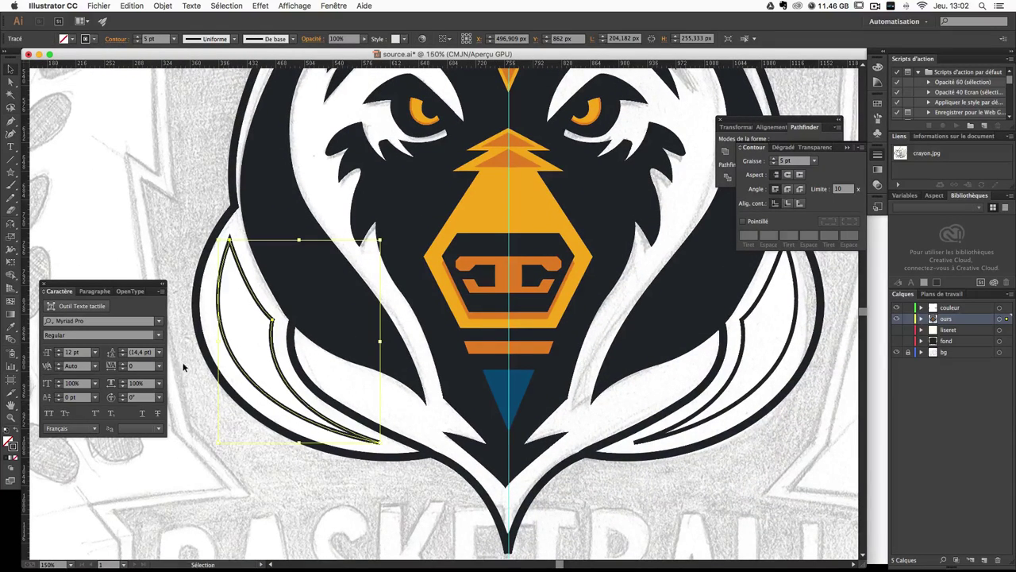
# Step: Fill both cheek feathers with the triangle's dark blue using the Eyedropper
pyautogui.keyDown('shift'); pyautogui.click(740, 406); pyautogui.keyUp('shift')
pyautogui.keyDown('shift'); pyautogui.click(740, 405); pyautogui.keyUp('shift')
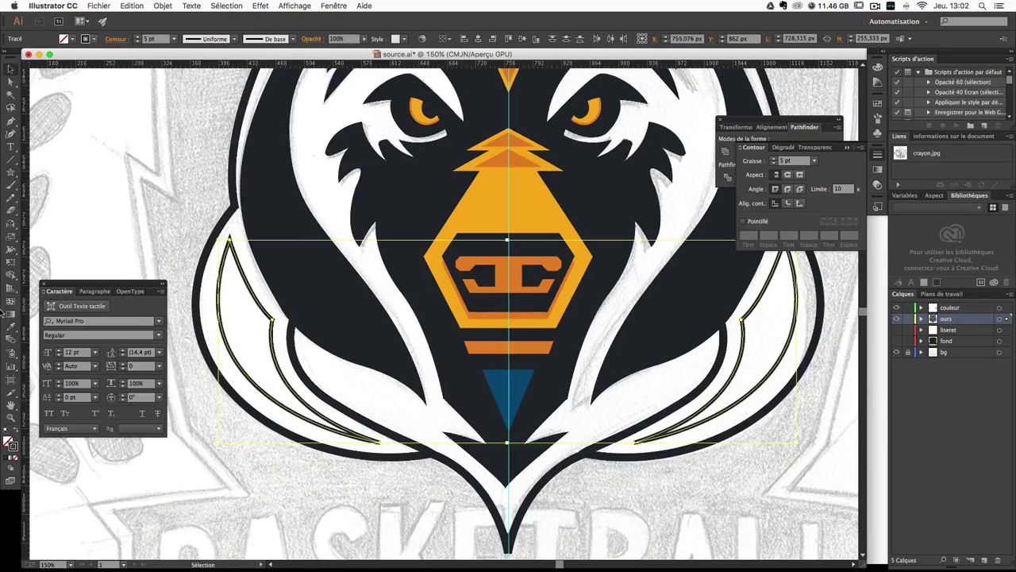
pyautogui.click(10, 328)
pyautogui.click(504, 379)
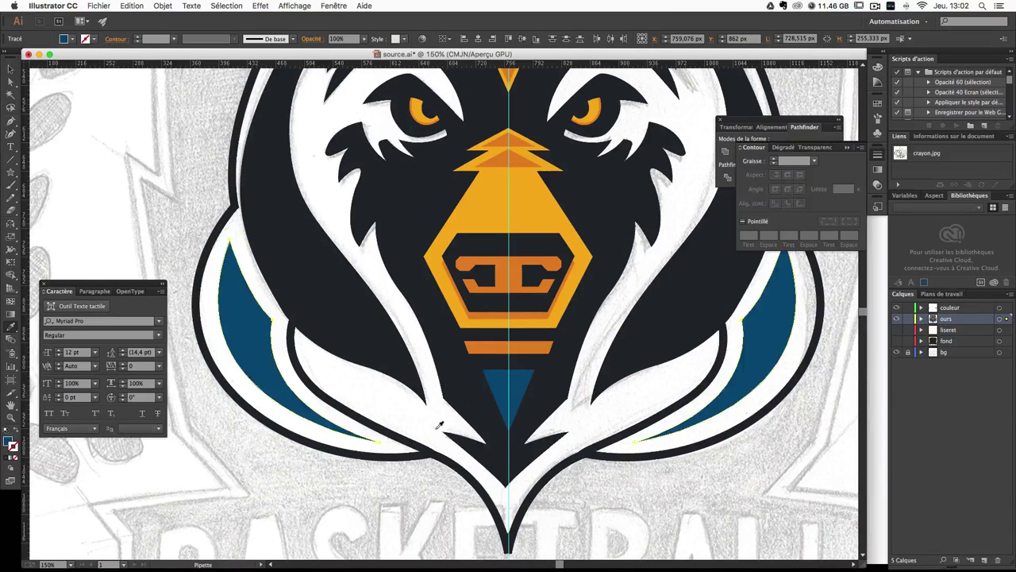
pyautogui.click(360, 488)
# Step: Select the bear's outer outline and scroll to centre the face on screen
pyautogui.scroll(3, 317, 327)
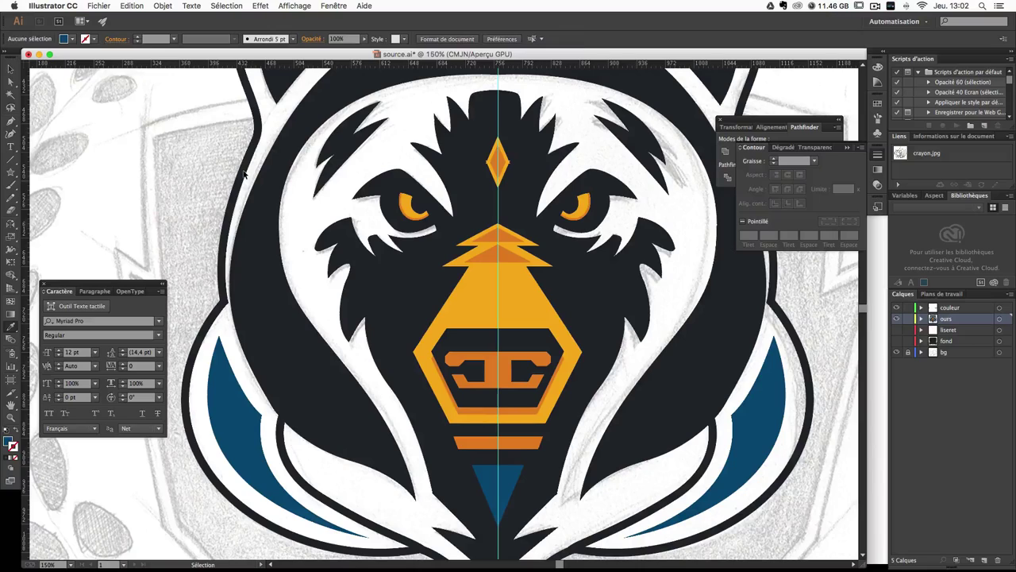
pyautogui.click(248, 170)
pyautogui.click(10, 69)
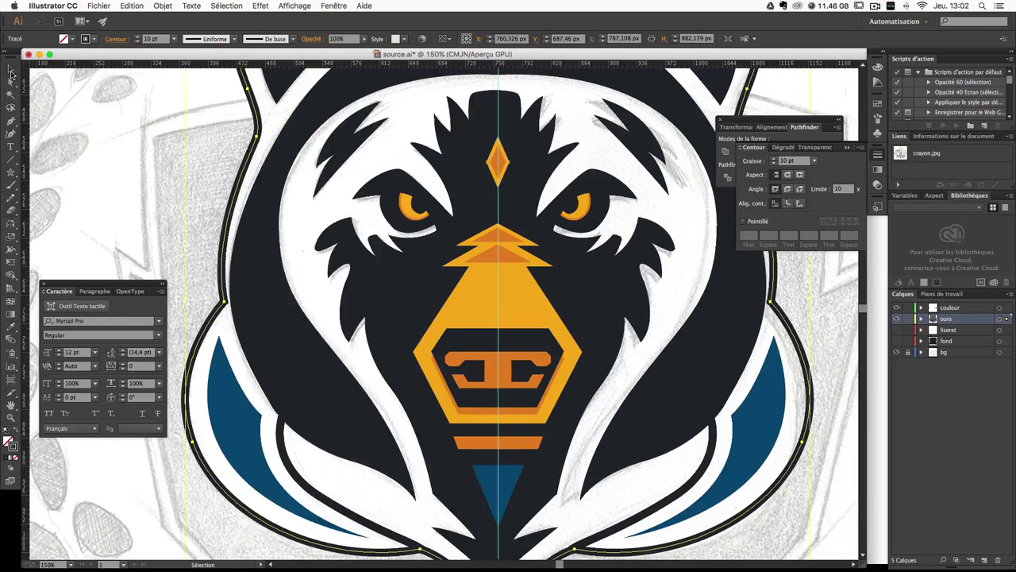
pyautogui.hscroll(-5, 370, 219)
pyautogui.scroll(3, 370, 219)
pyautogui.hscroll(-3, 447, 265)
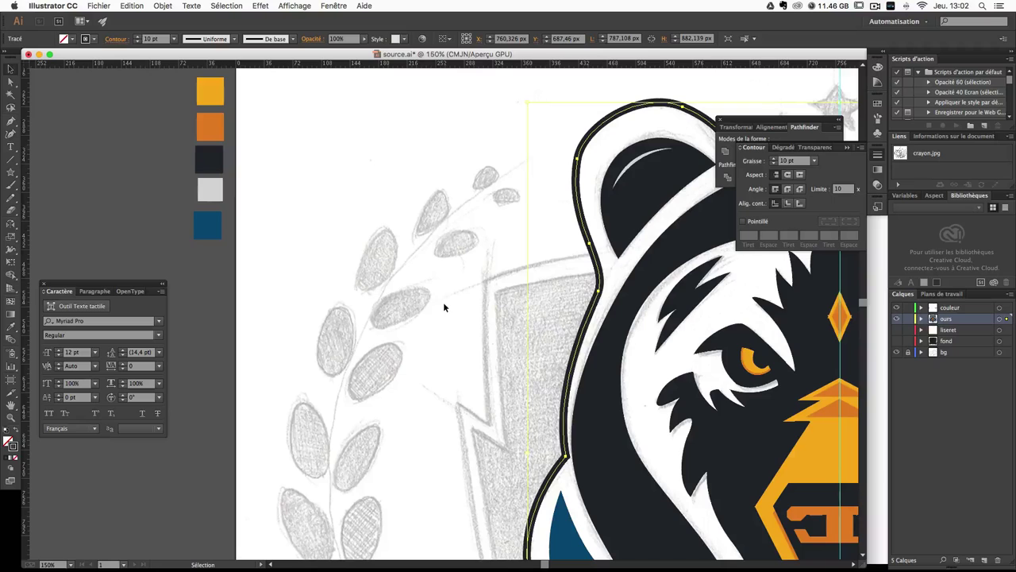
pyautogui.hscroll(5, 213, 210)
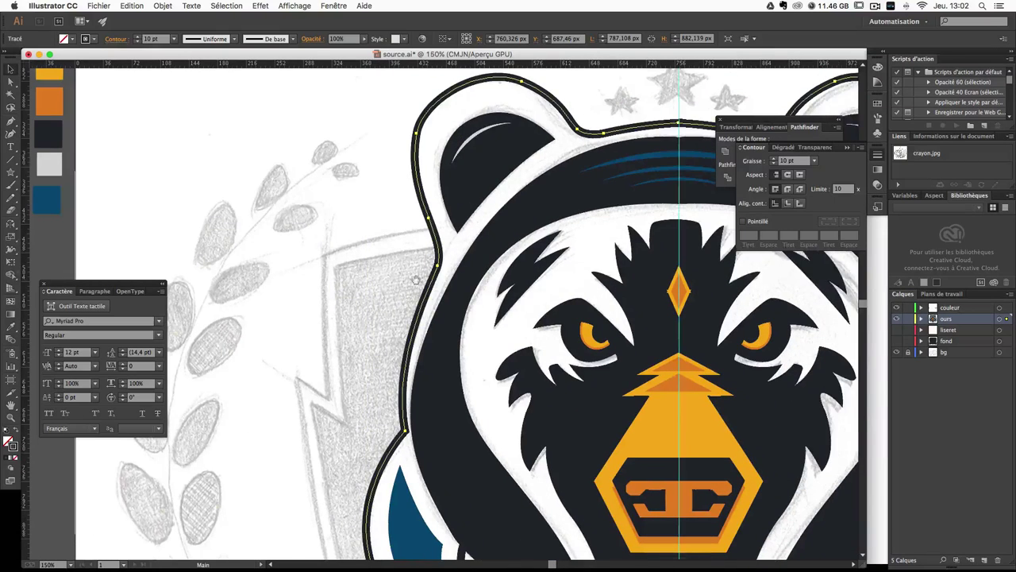
pyautogui.hscroll(5, 294, 270)
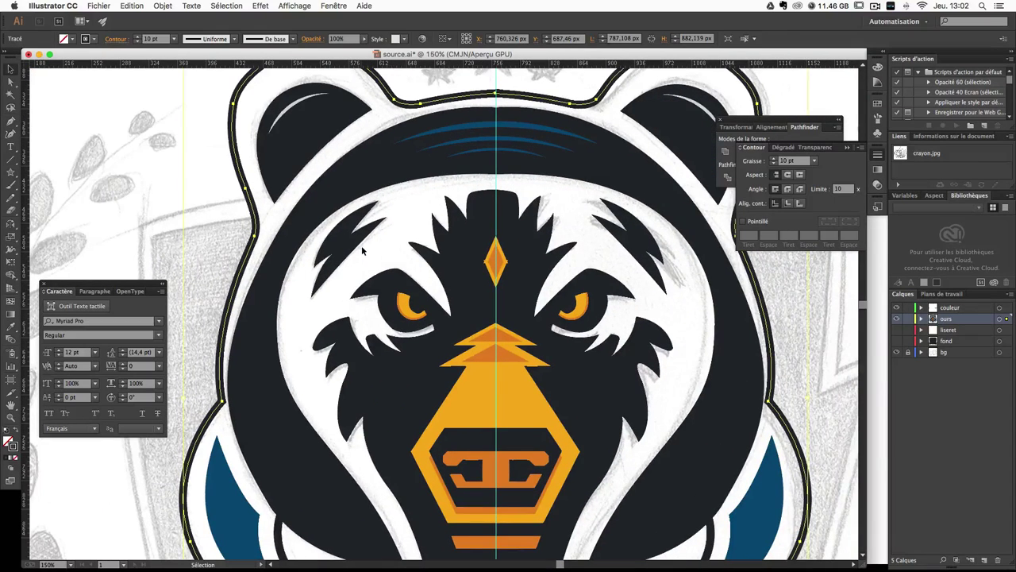
# Step: Give the head shape a Linear gradient fill at a -90° angle
pyautogui.click(7, 442)
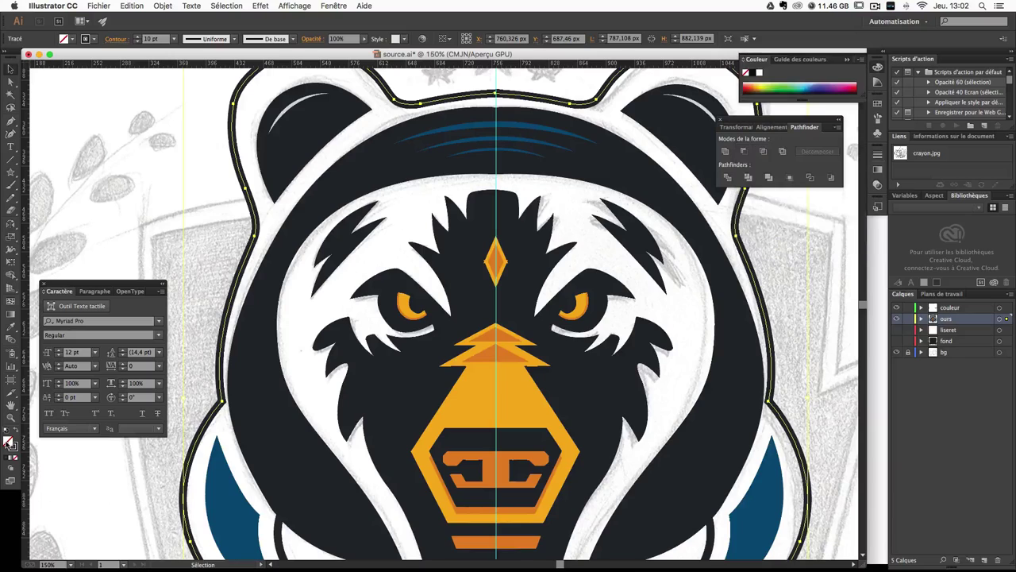
pyautogui.click(878, 169)
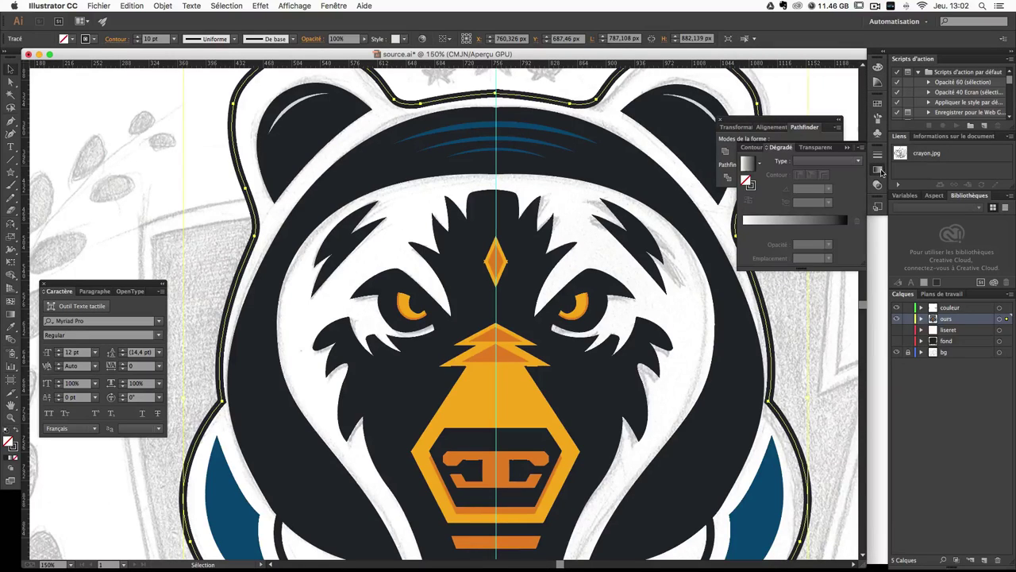
pyautogui.click(852, 160)
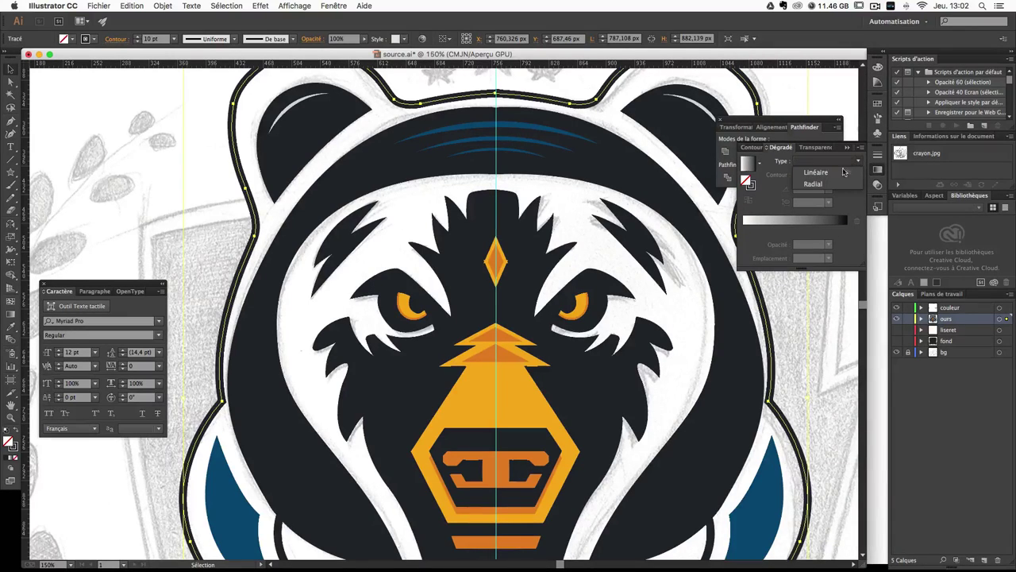
pyautogui.click(822, 174)
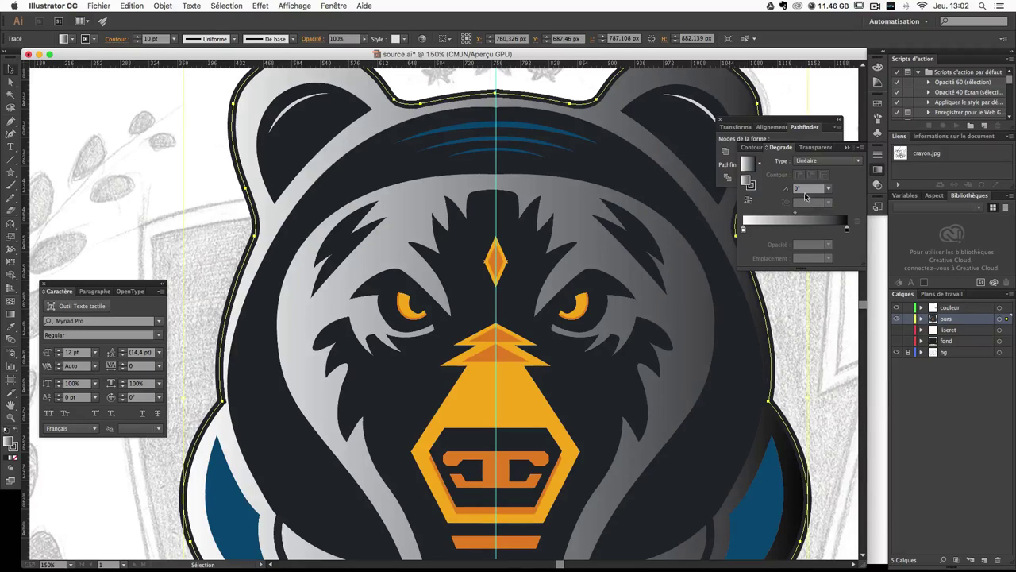
pyautogui.click(809, 189)
pyautogui.write('90')
pyautogui.press('Return')
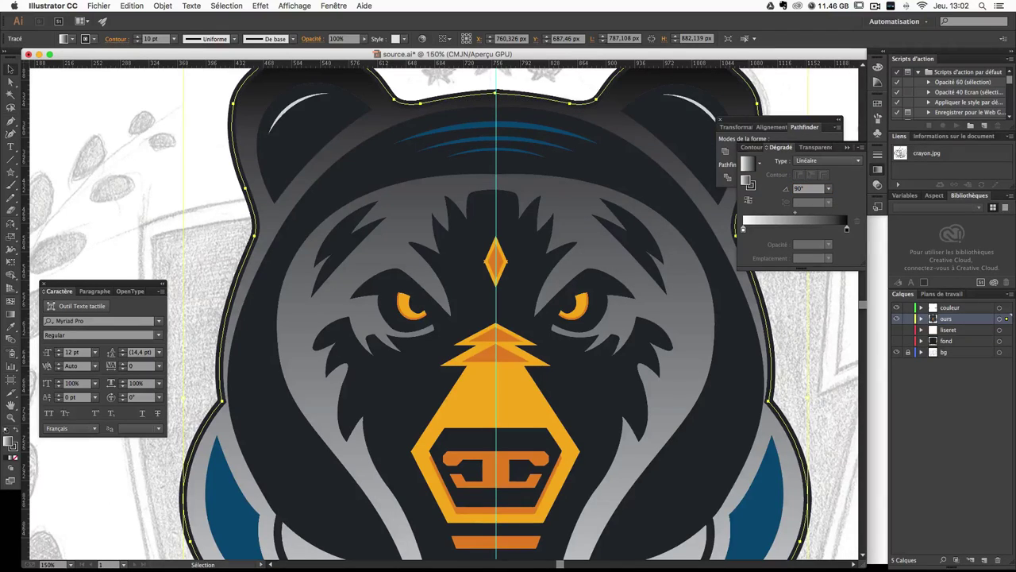
pyautogui.write('-90')
pyautogui.press('Return')
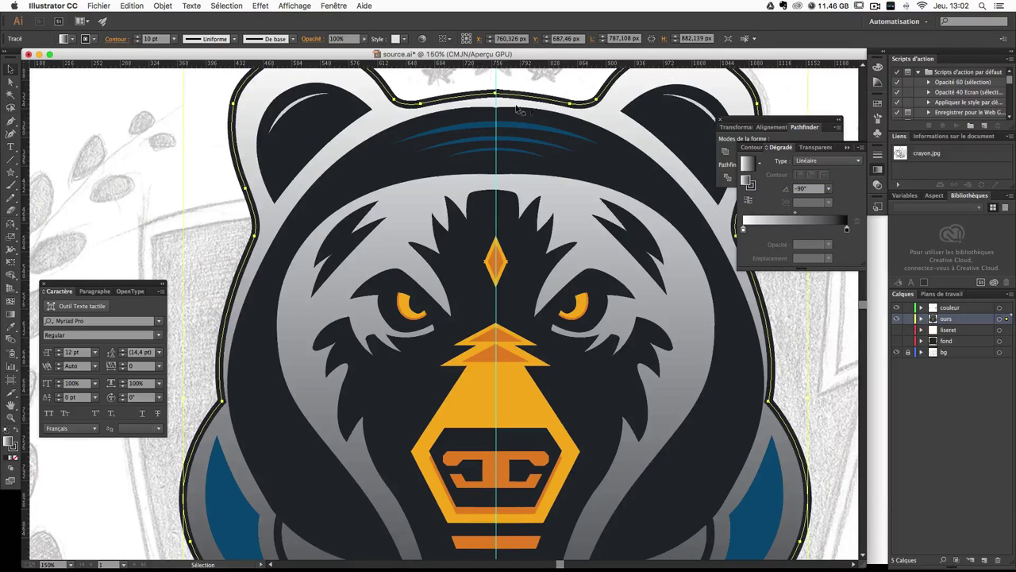
# Step: Set the right gradient stop to 23% grey
pyautogui.moveTo(570, 387); pyautogui.dragTo(547, 185)
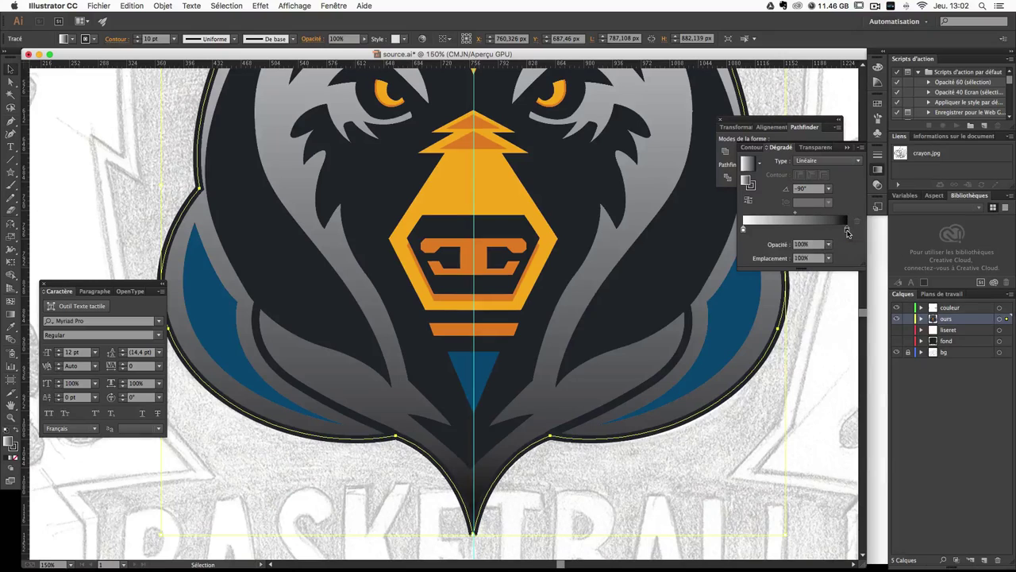
pyautogui.doubleClick(847, 230)
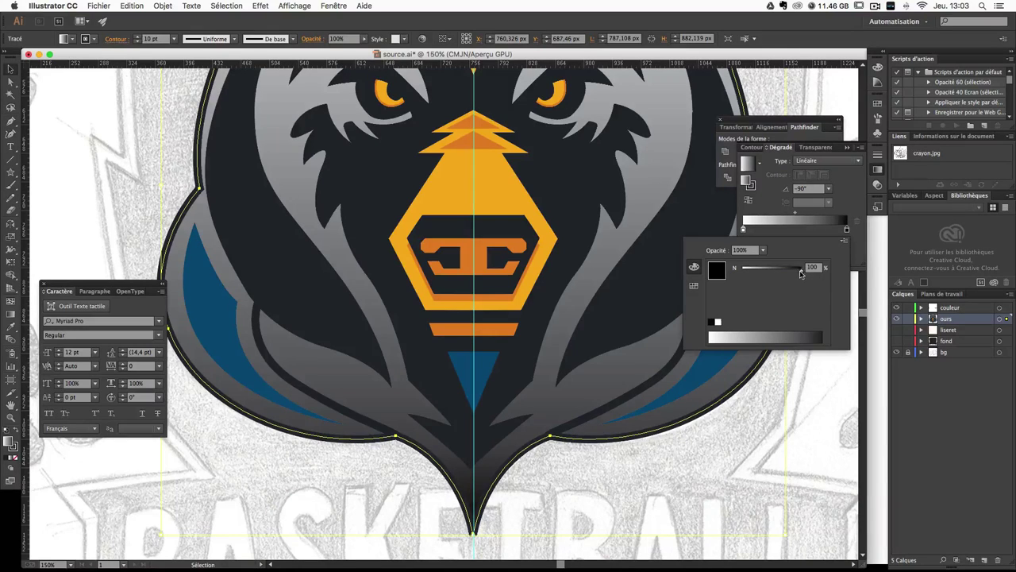
pyautogui.moveTo(801, 273); pyautogui.dragTo(756, 272)
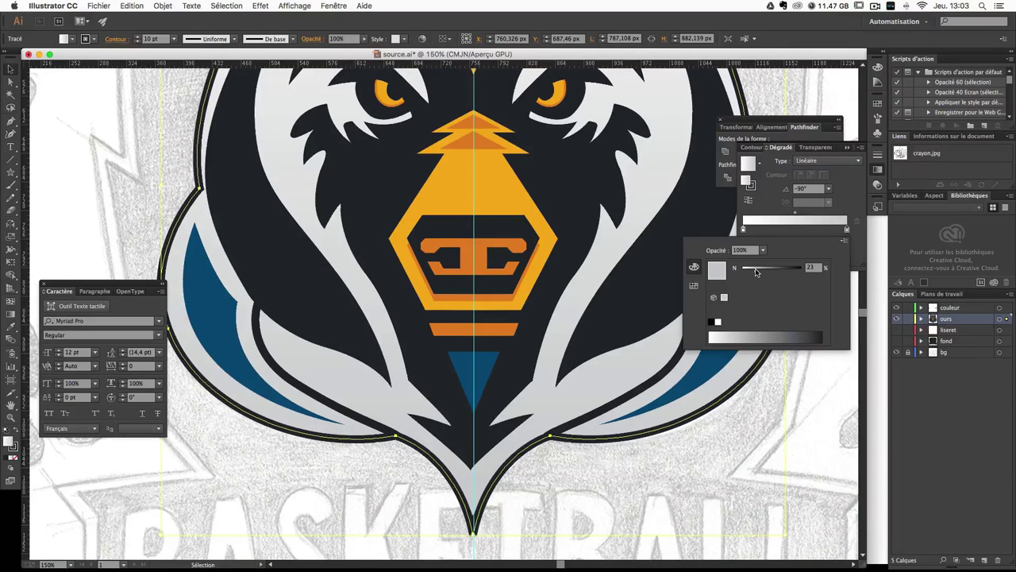
pyautogui.click(813, 268)
pyautogui.press('Return')
# Step: Preview the result, reselect the head outline, and set a gradient stop to 10% grey
pyautogui.hotkey('ctrl', '-')
pyautogui.hotkey('ctrl', '-')
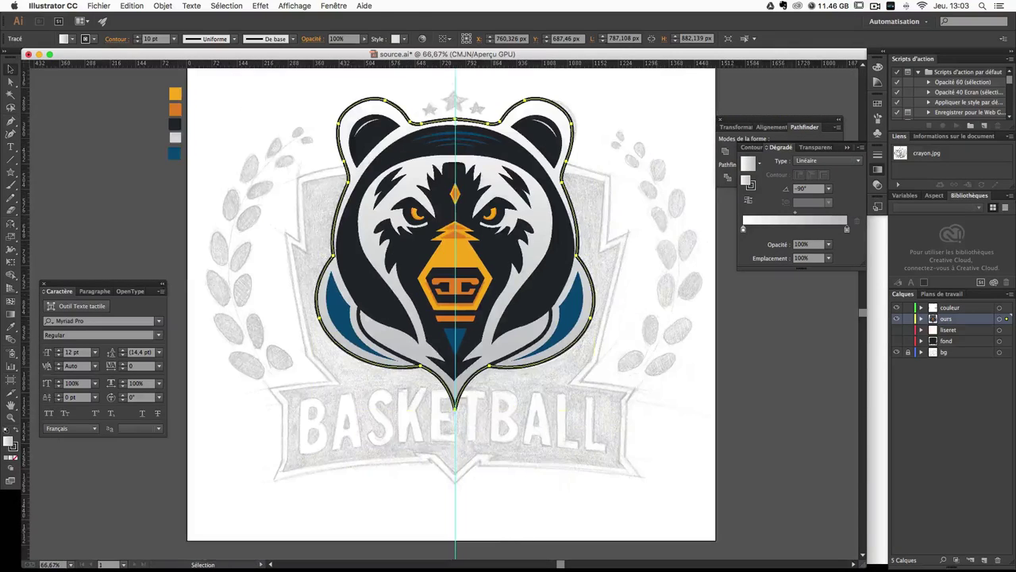
pyautogui.click(153, 227)
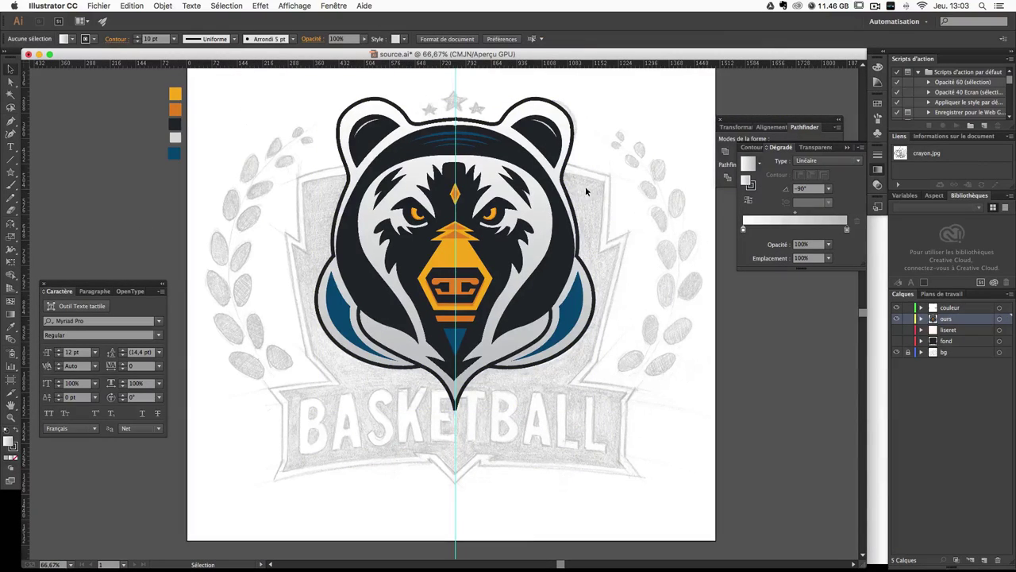
pyautogui.click(575, 128)
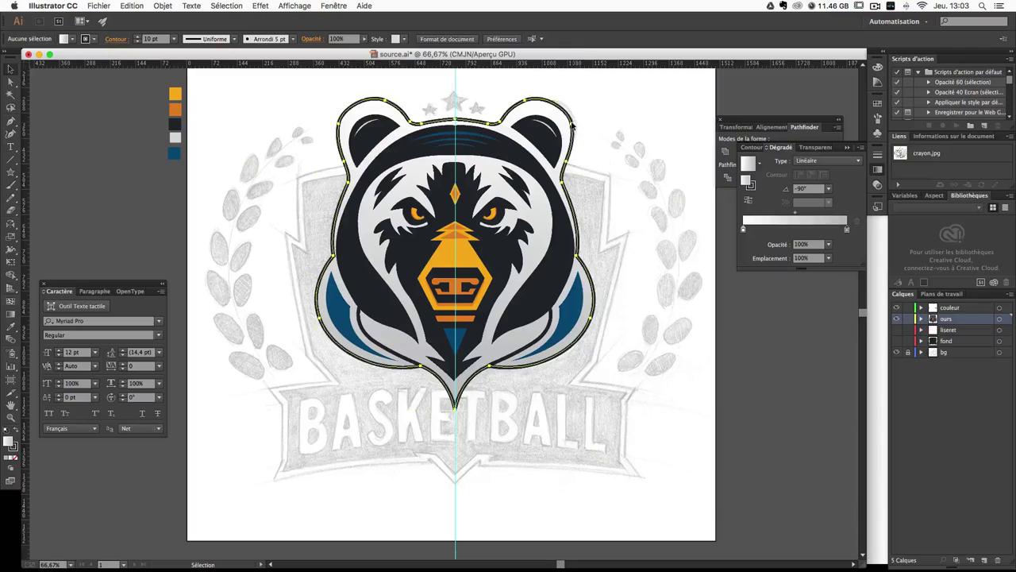
pyautogui.doubleClick(12, 446)
pyautogui.click(638, 238)
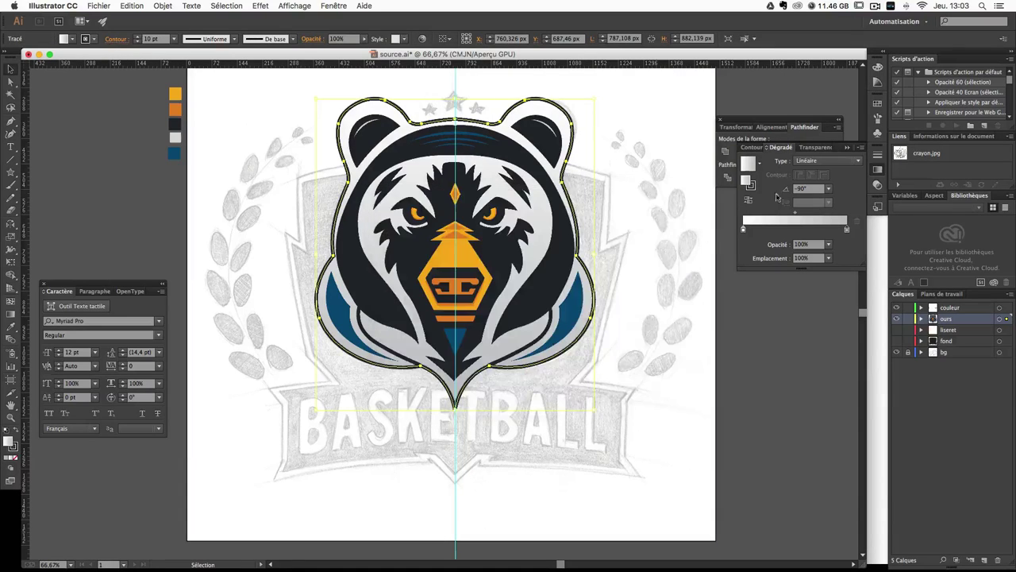
pyautogui.doubleClick(744, 231)
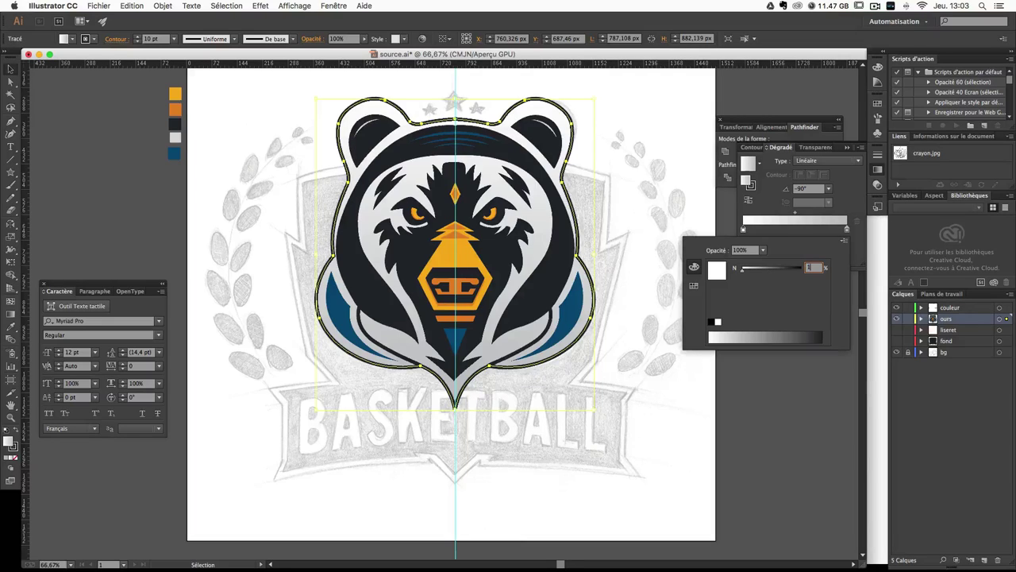
pyautogui.write('10')
pyautogui.press('Return')
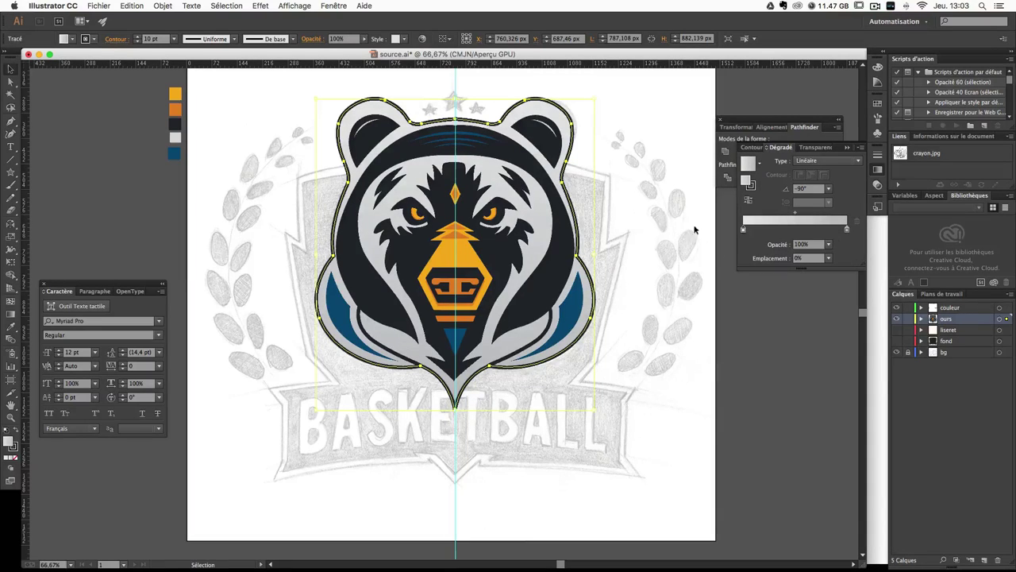
pyautogui.click(715, 373)
pyautogui.moveTo(661, 262)
pyautogui.mouseDown()
pyautogui.moveTo(675, 334)
pyautogui.moveTo(677, 319)
pyautogui.mouseUp()
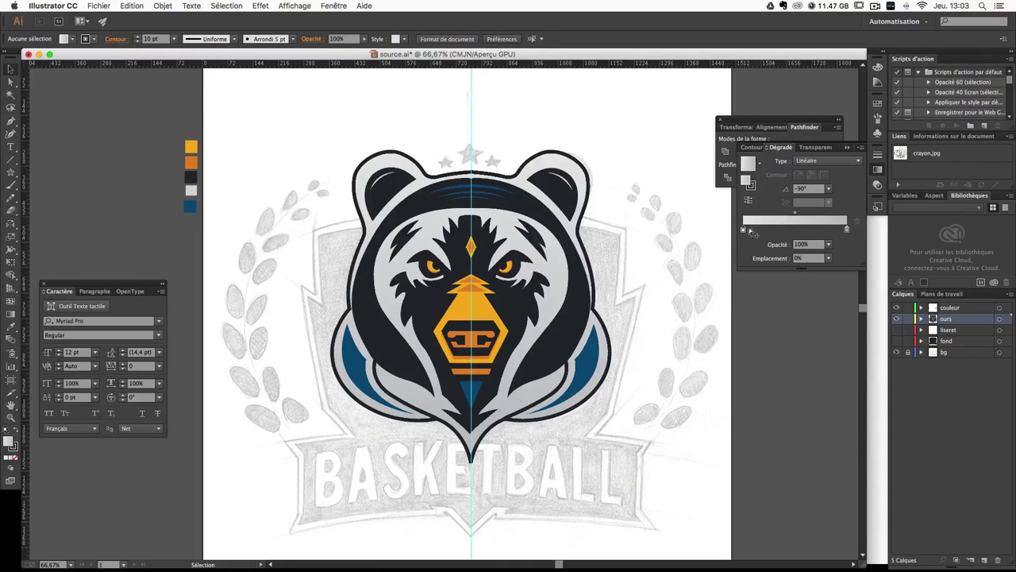
# Step: Adjust the left stop's grey and add a cyan-tinted middle stop near 42%
pyautogui.doubleClick(744, 229)
pyautogui.click(746, 230)
pyautogui.doubleClick(744, 231)
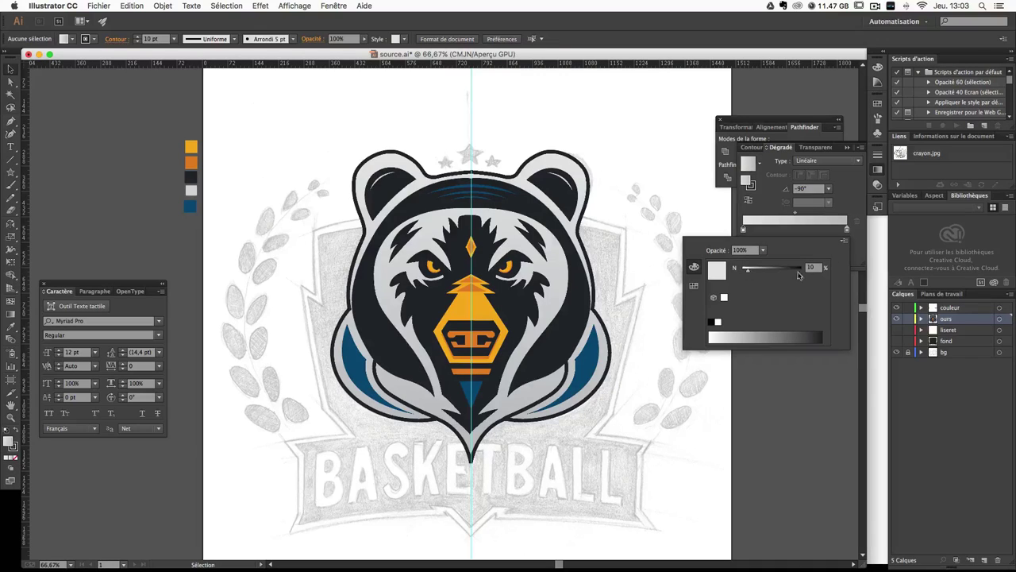
pyautogui.press('Return')
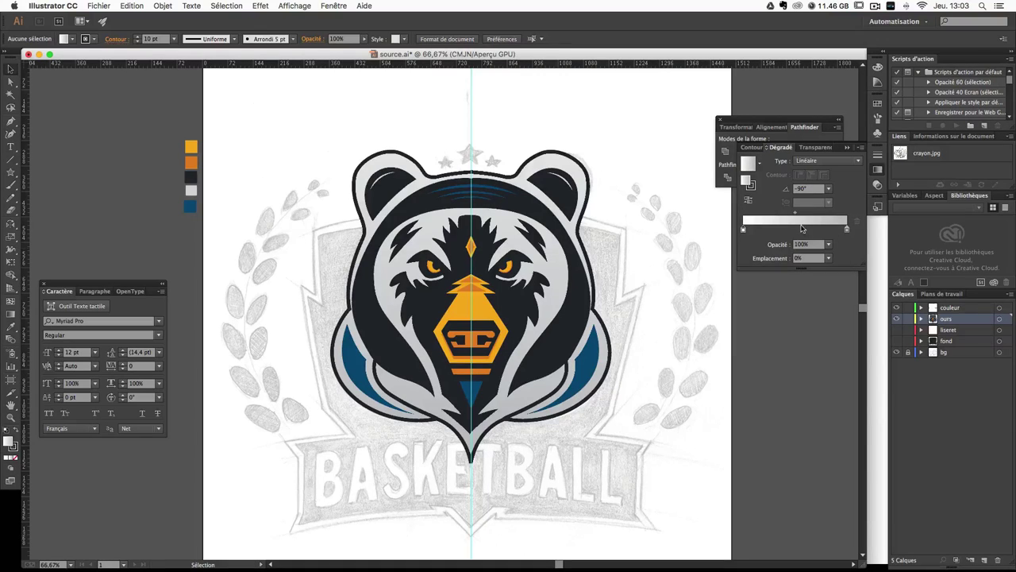
pyautogui.click(787, 229)
pyautogui.doubleClick(787, 229)
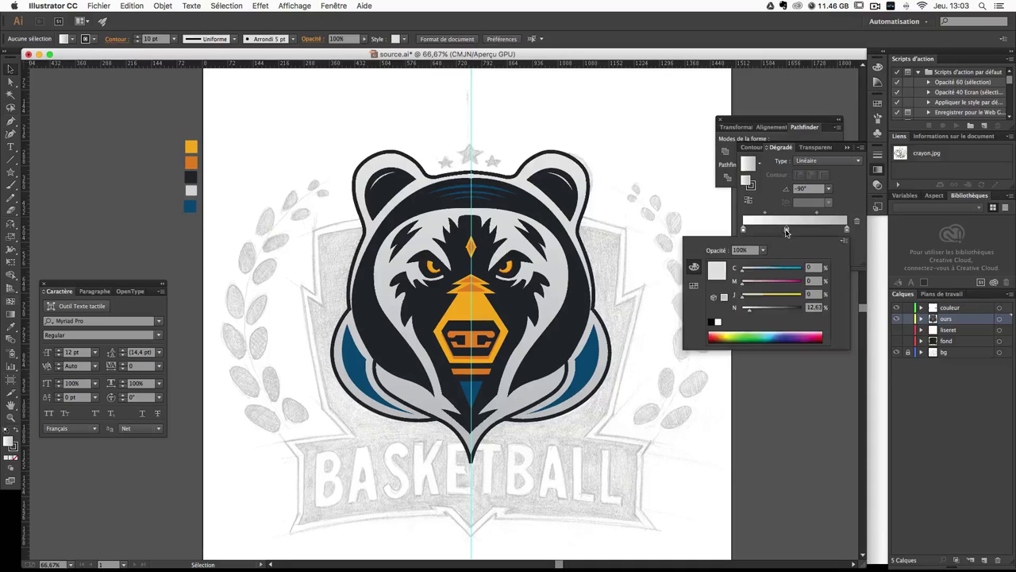
pyautogui.moveTo(762, 270); pyautogui.dragTo(779, 273)
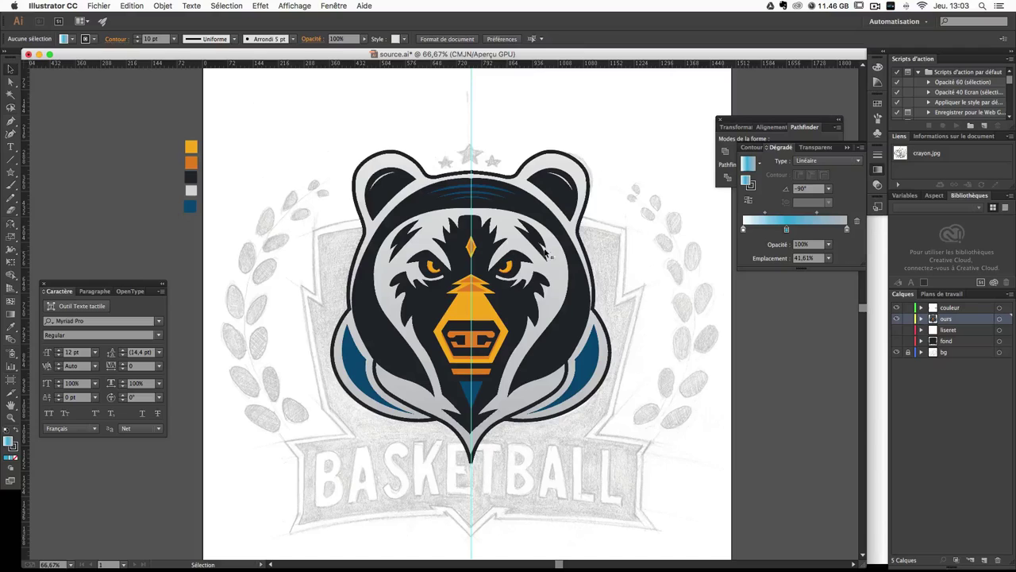
pyautogui.click(558, 265)
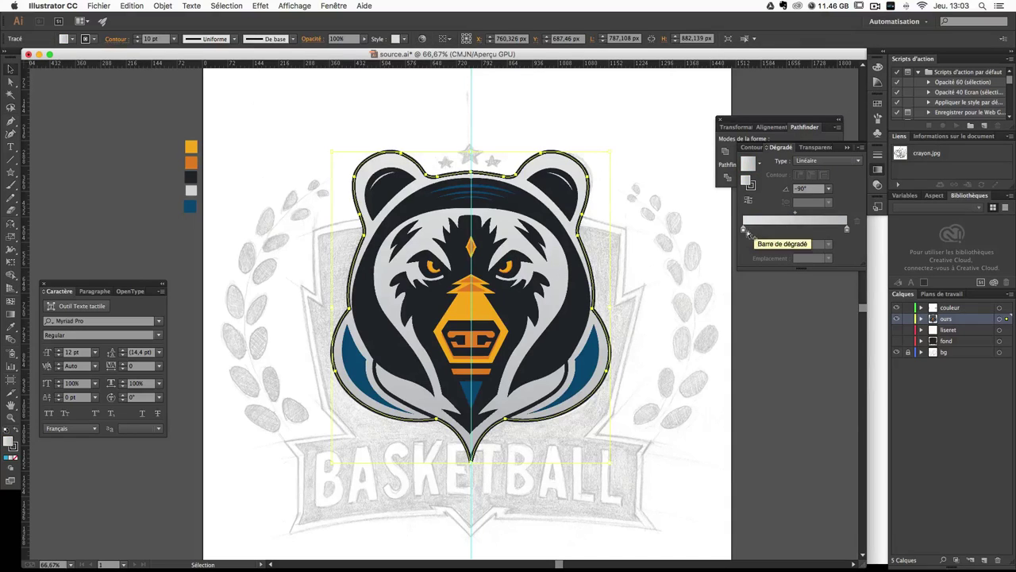
# Step: Try a pale 21% cyan middle stop near 40%, then remove it to keep white-to-grey
pyautogui.click(744, 230)
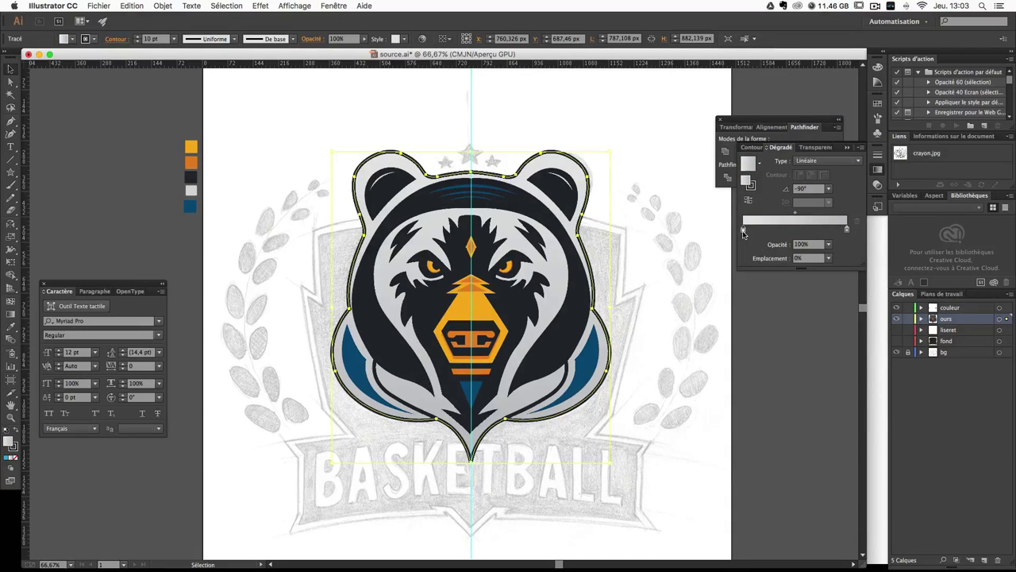
pyautogui.doubleClick(744, 230)
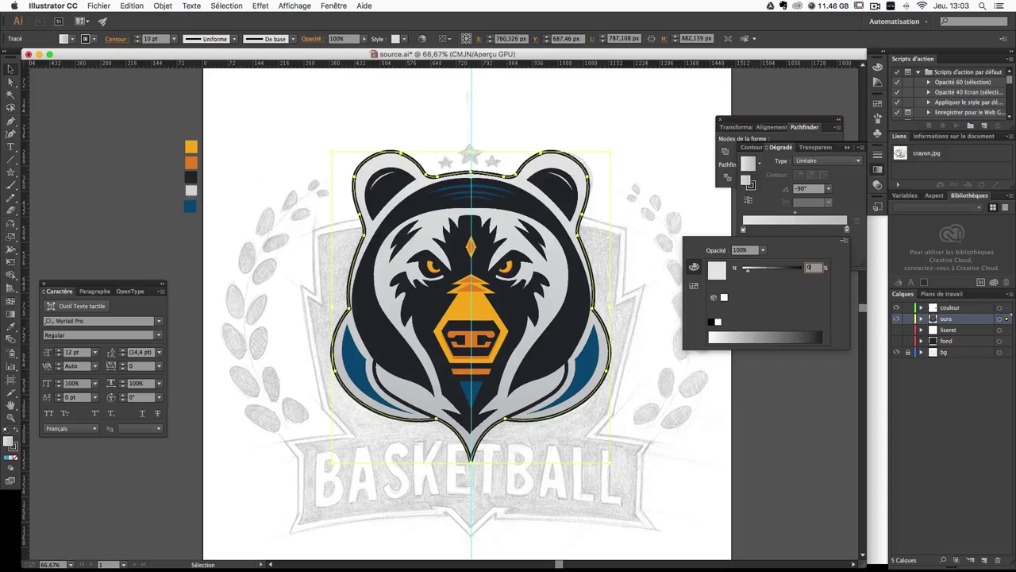
pyautogui.press('Return')
pyautogui.click(784, 230)
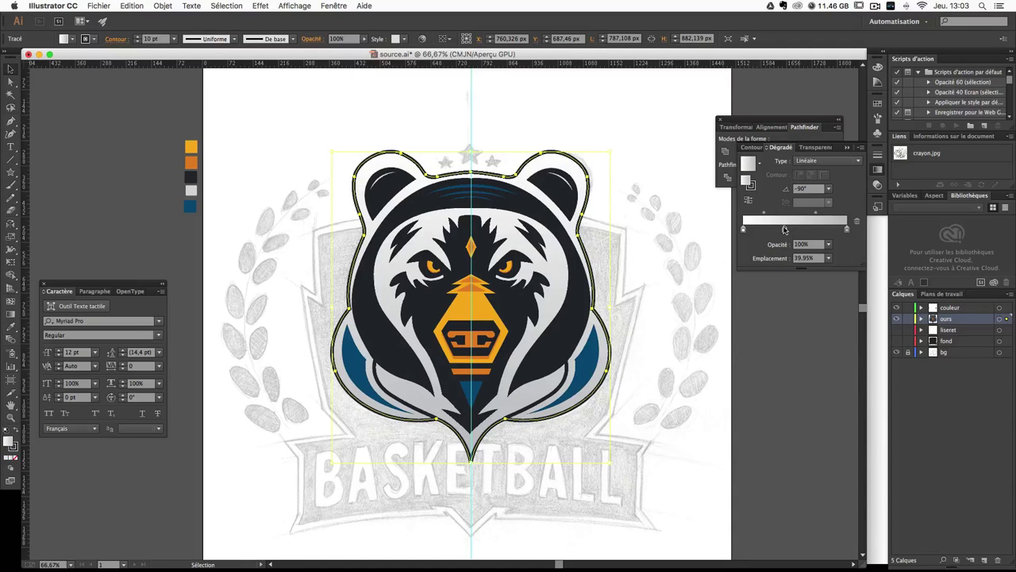
pyautogui.doubleClick(784, 230)
pyautogui.click(770, 272)
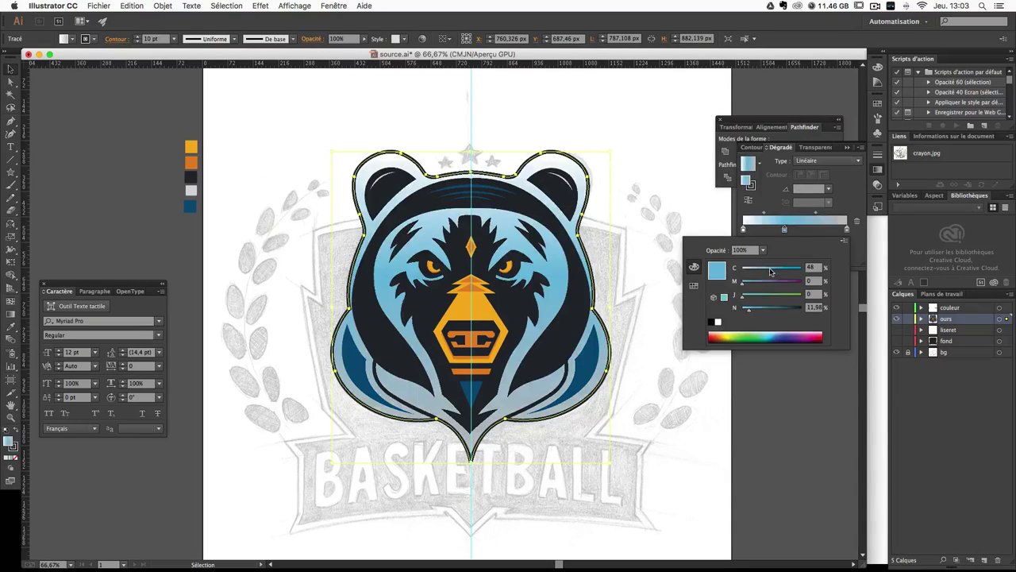
pyautogui.moveTo(769, 272)
pyautogui.mouseDown()
pyautogui.moveTo(741, 284)
pyautogui.moveTo(722, 272)
pyautogui.mouseUp()
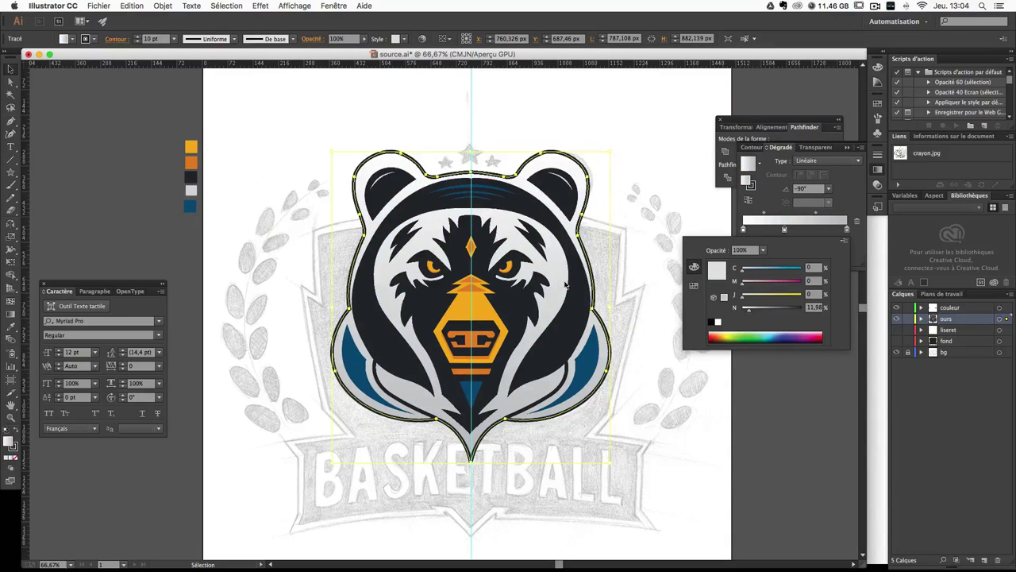
pyautogui.click(784, 230)
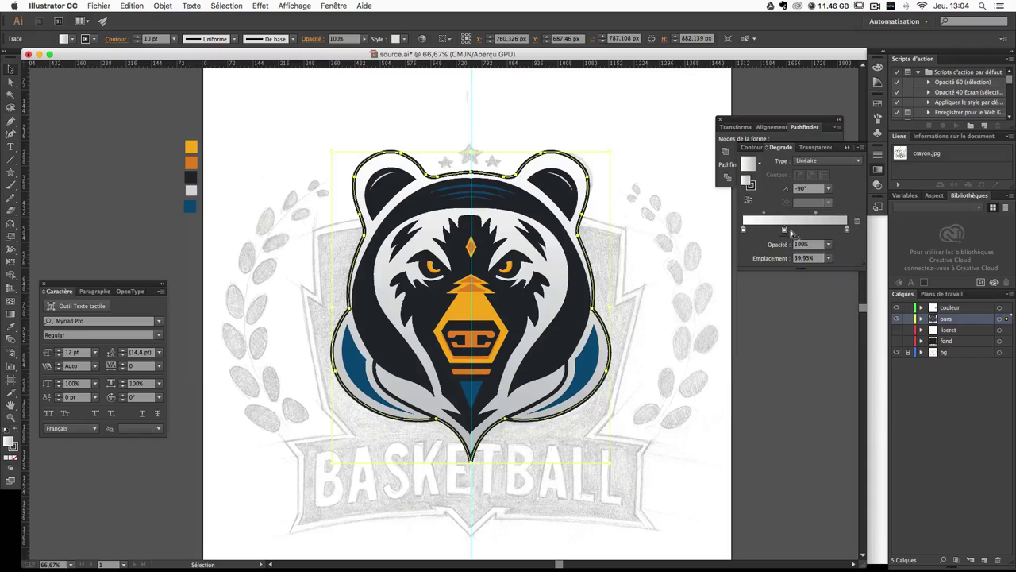
pyautogui.moveTo(784, 230); pyautogui.dragTo(777, 311)
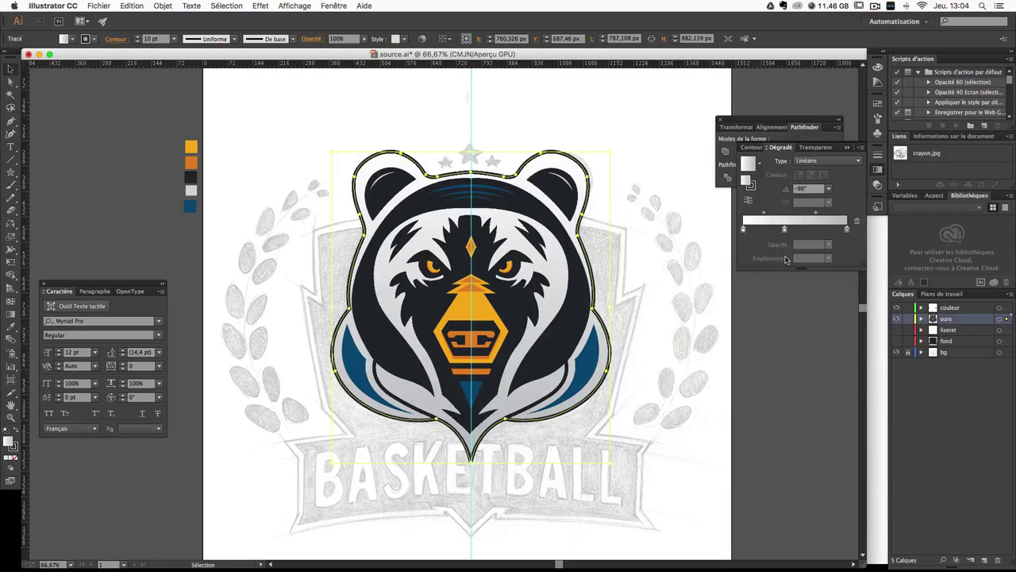
pyautogui.click(659, 340)
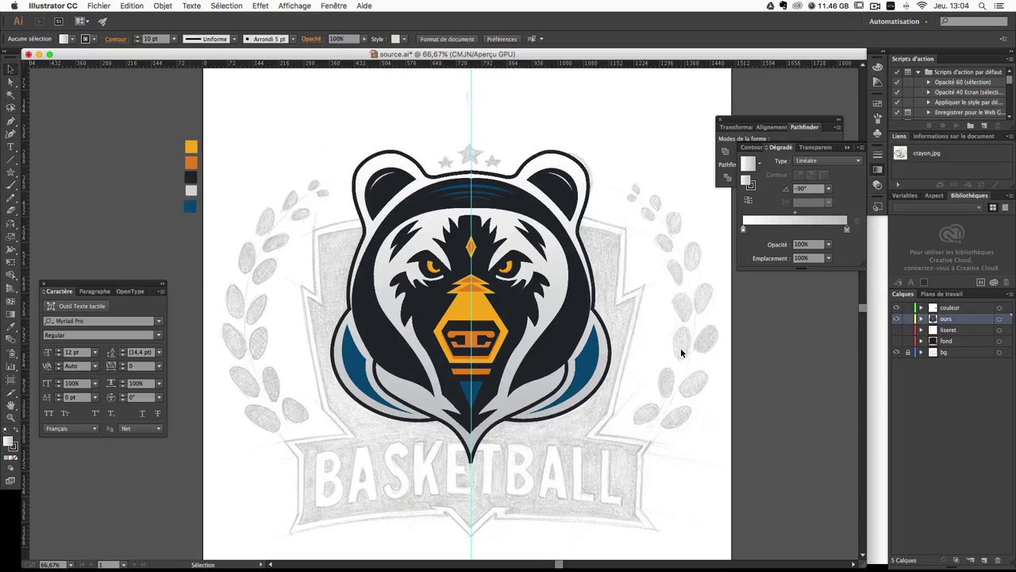
# Step: Zoom in on the bear's lower half with the centre guide shown, and set the Pen tool to stroke None
pyautogui.press('super+1')
pyautogui.moveTo(538, 356); pyautogui.dragTo(549, 225)
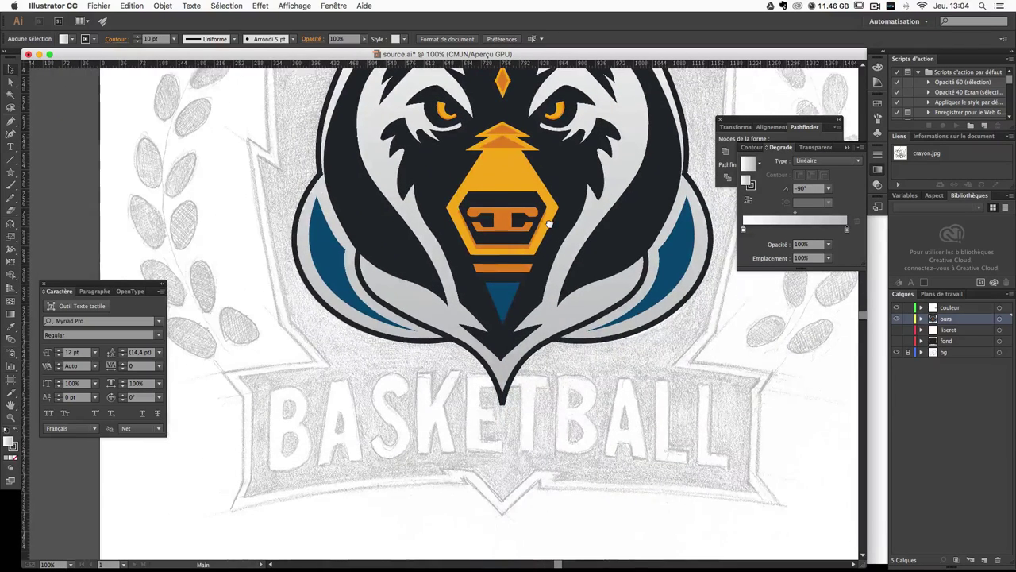
pyautogui.press('super+semicolon')
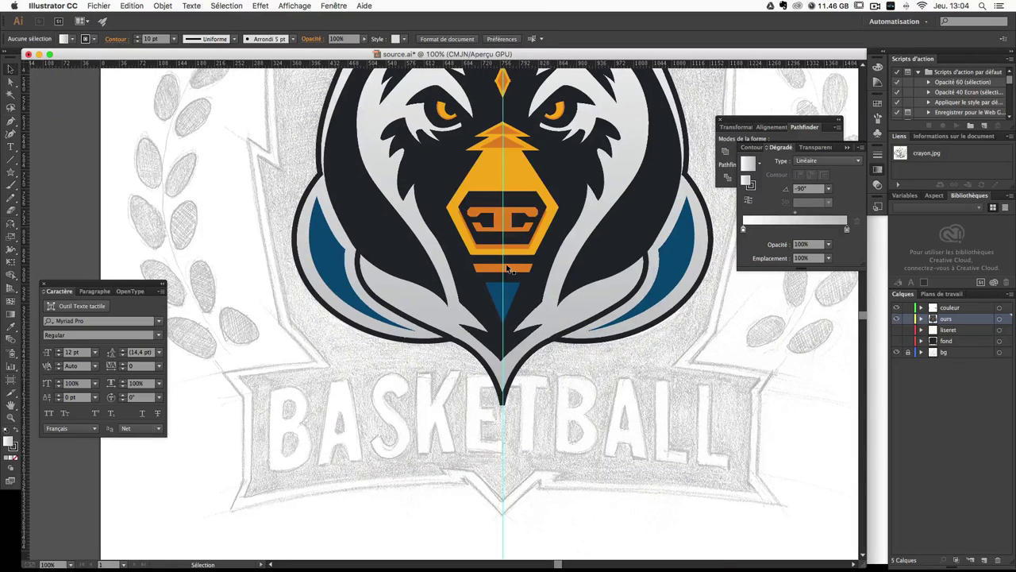
pyautogui.press('a')
pyautogui.press('super+equal')
pyautogui.press('v')
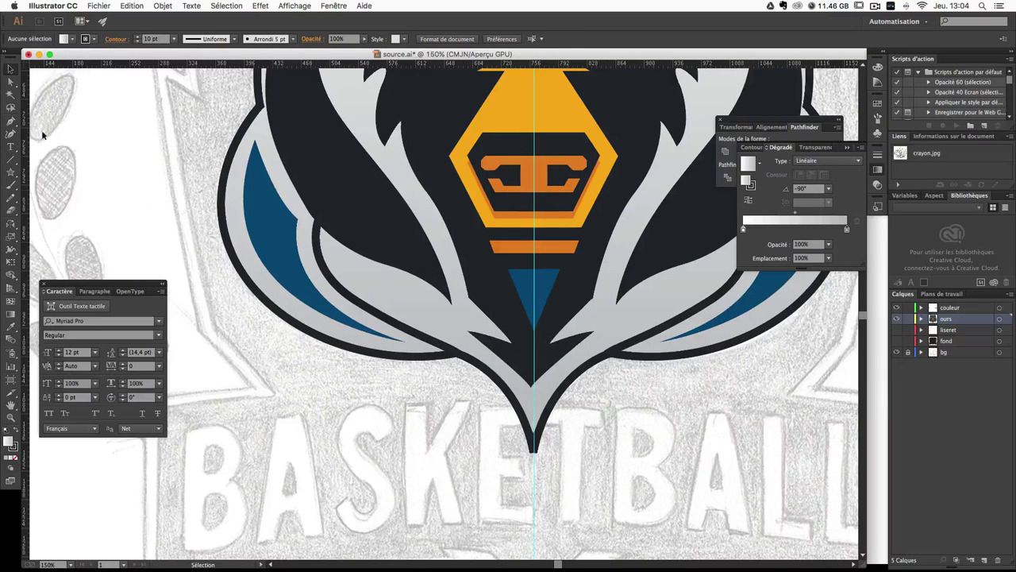
pyautogui.click(11, 120)
pyautogui.click(18, 457)
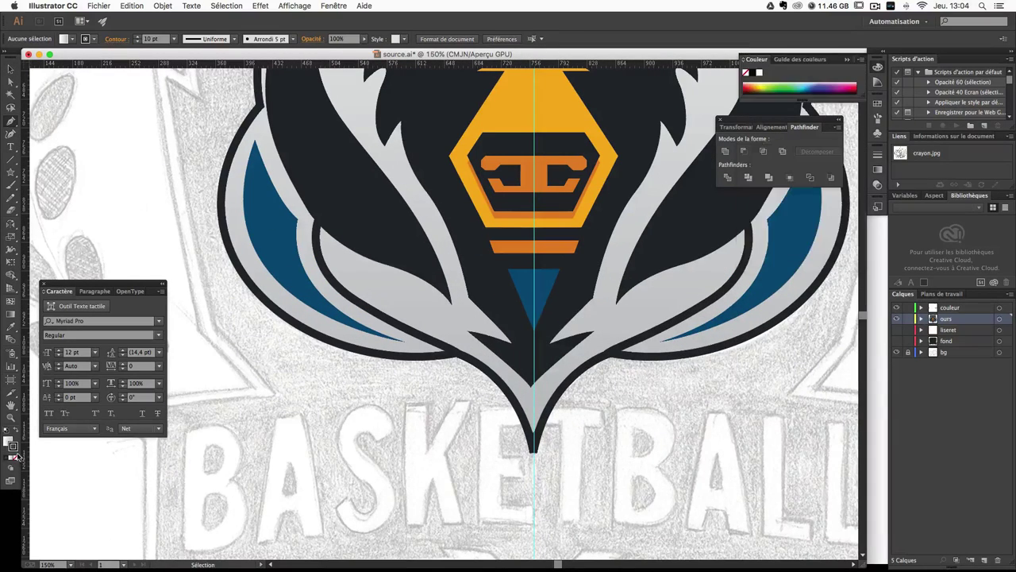
pyautogui.click(19, 458)
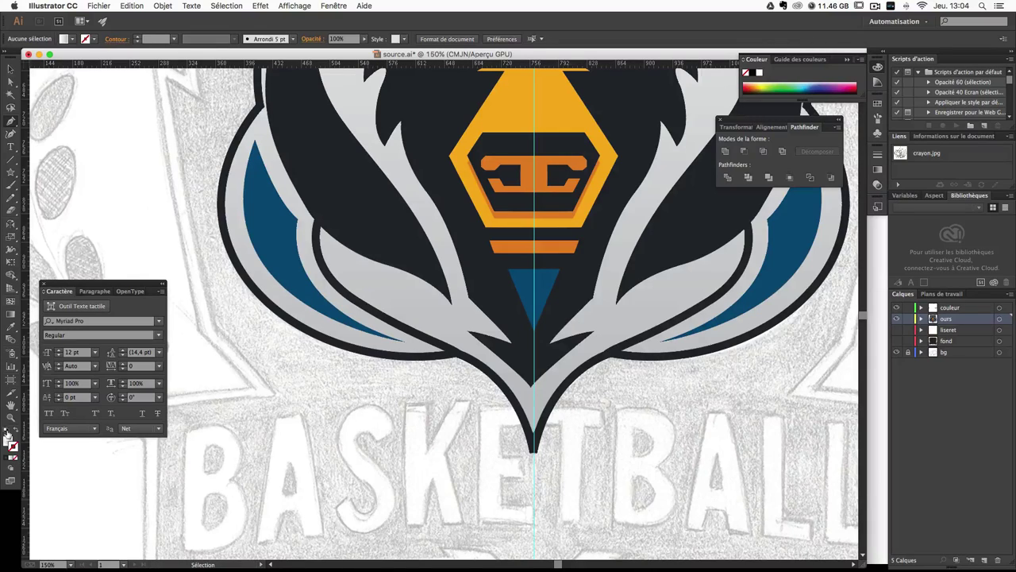
# Step: Draw a thin white crescent highlight inside the left blue patch
pyautogui.click(253, 169)
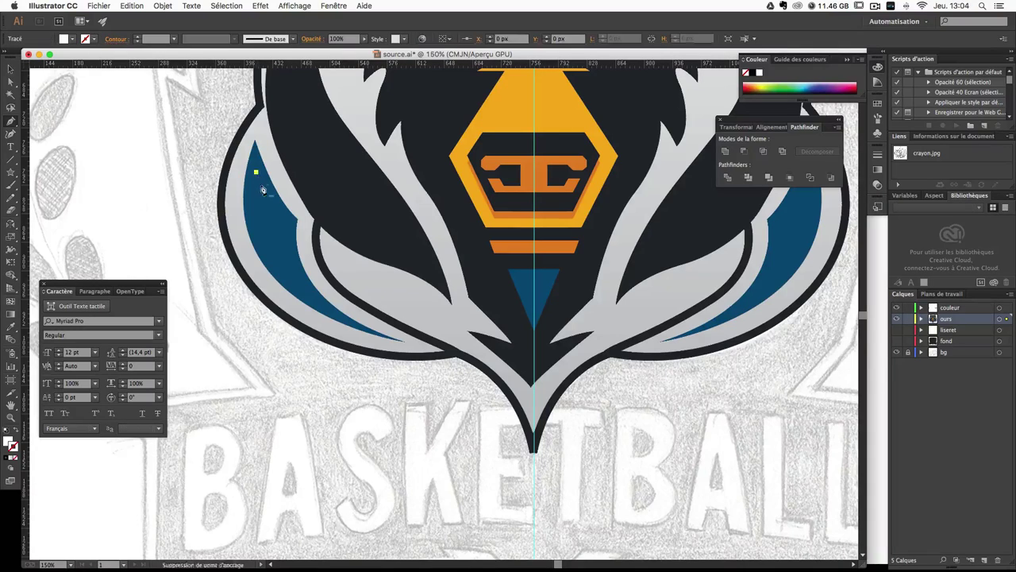
pyautogui.moveTo(312, 303)
pyautogui.mouseDown()
pyautogui.moveTo(375, 354)
pyautogui.moveTo(336, 334)
pyautogui.mouseUp()
pyautogui.click(311, 302)
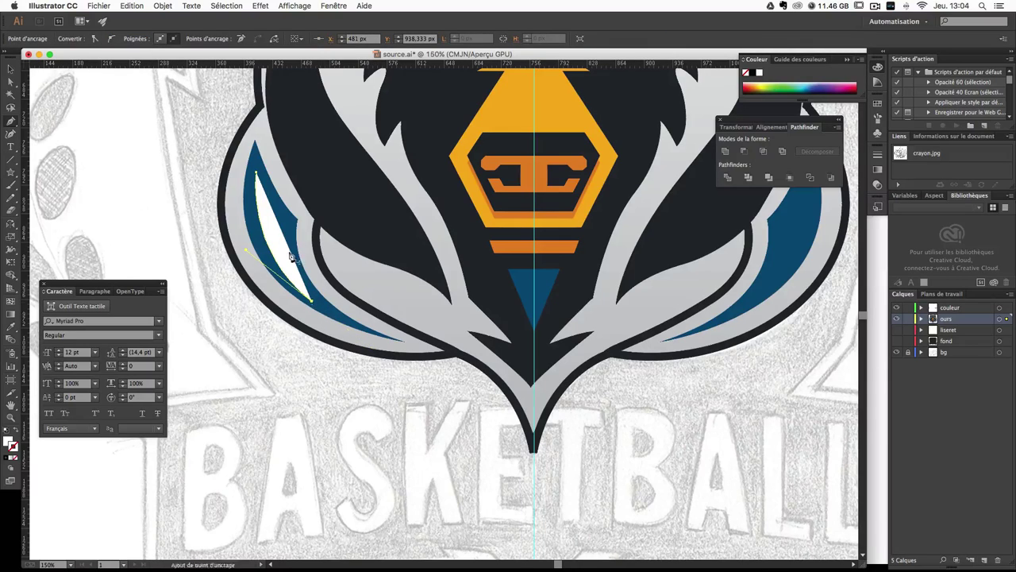
pyautogui.moveTo(256, 173)
pyautogui.mouseDown()
pyautogui.moveTo(276, 86)
pyautogui.moveTo(284, 96)
pyautogui.mouseUp()
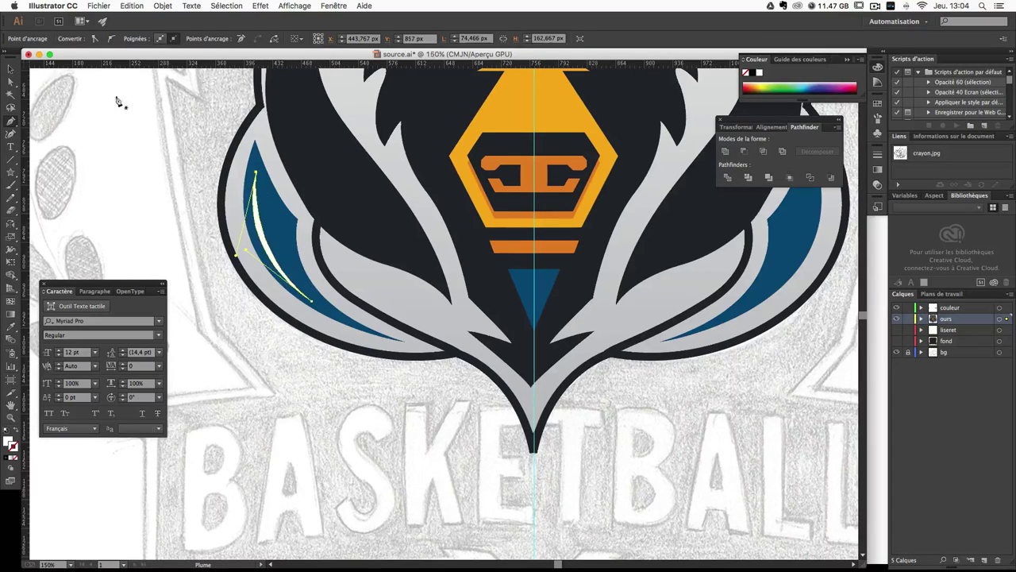
pyautogui.click(8, 69)
pyautogui.hotkey('ctrl', 'shift', 'a')
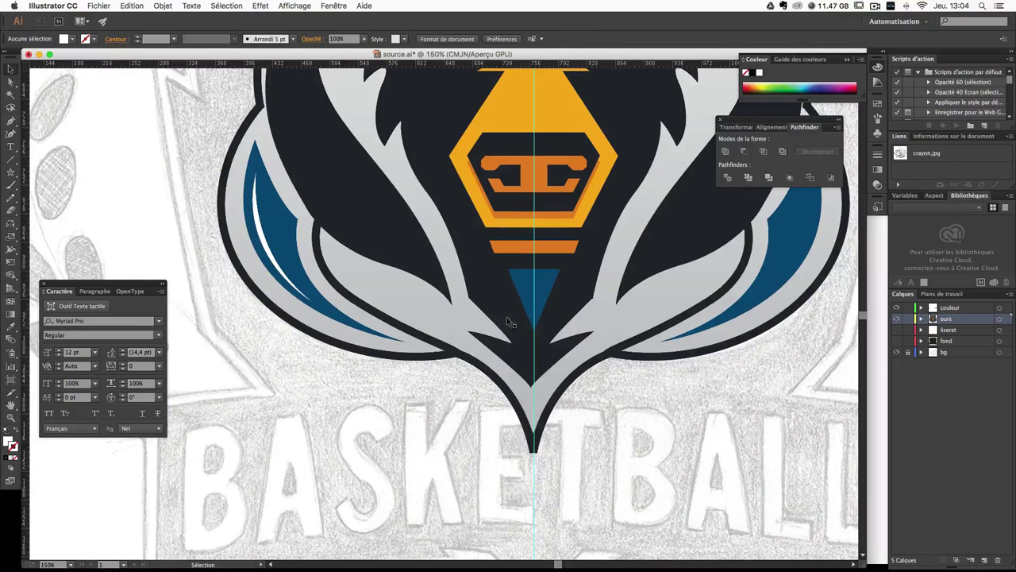
# Step: Reflect a copy of the crescent across the centre guide and nudge it into the right blue patch
pyautogui.moveTo(552, 281); pyautogui.dragTo(465, 378)
pyautogui.click(448, 370)
pyautogui.moveTo(176, 335); pyautogui.dragTo(703, 341)
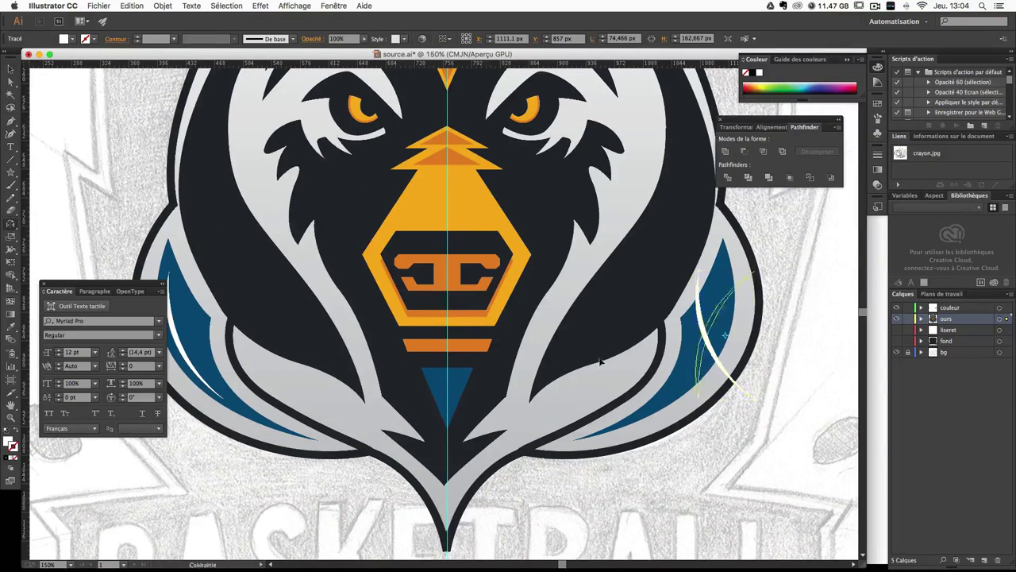
pyautogui.press('v')
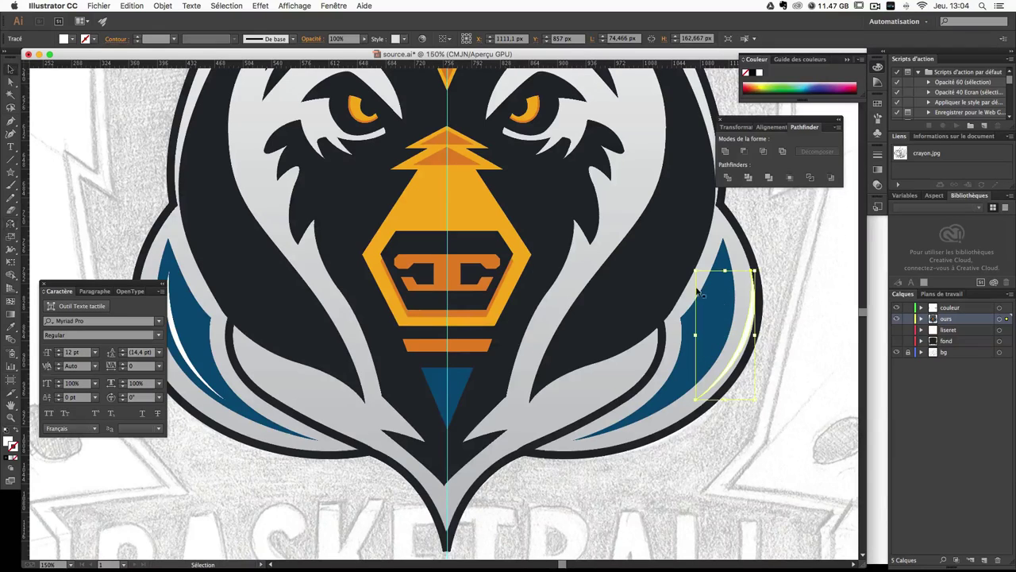
pyautogui.moveTo(743, 340); pyautogui.dragTo(719, 337)
pyautogui.click(786, 360)
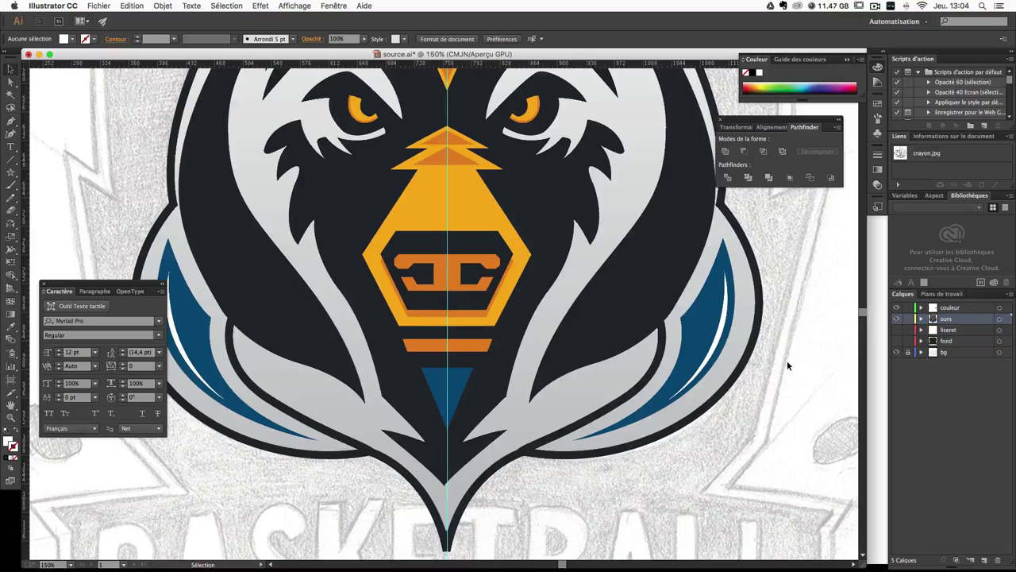
pyautogui.hotkey('ctrl', '-')
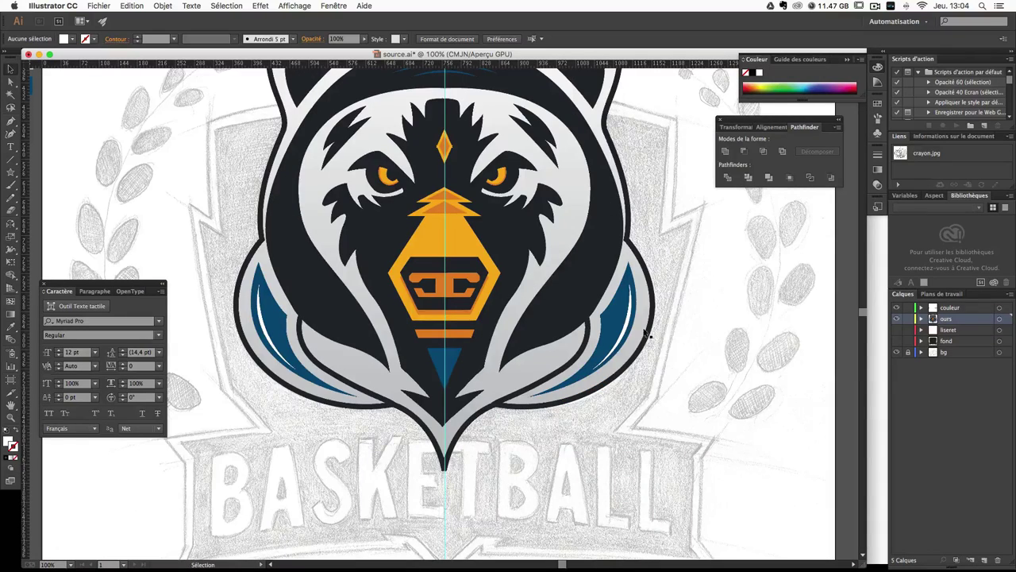
pyautogui.moveTo(618, 225)
pyautogui.mouseDown()
pyautogui.moveTo(594, 364)
pyautogui.moveTo(623, 266)
pyautogui.mouseUp()
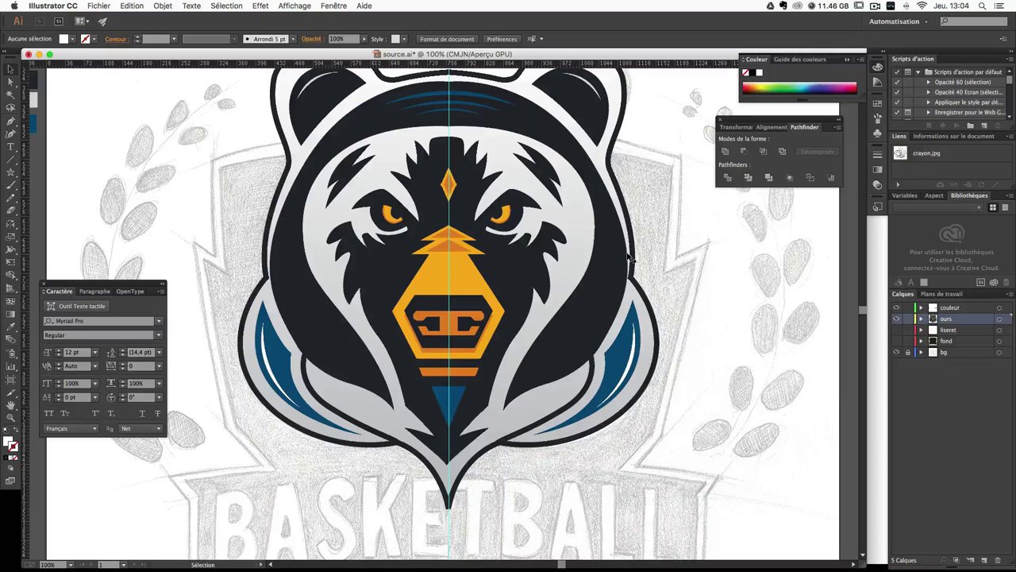
# Step: Add a new layer named etoiles and make the liseret and fond layers visible
pyautogui.scroll(3, 579, 170)
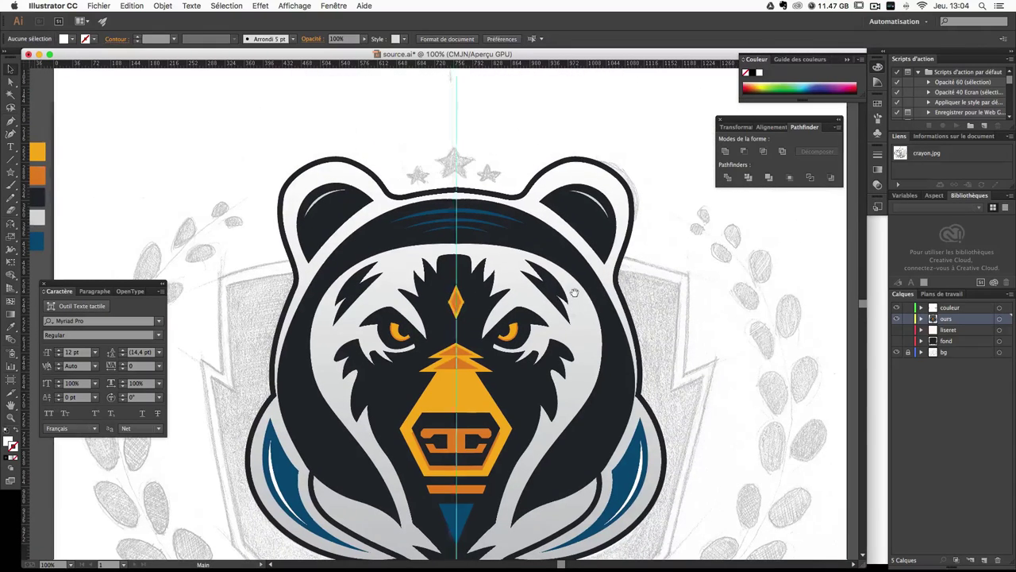
pyautogui.click(983, 560)
pyautogui.doubleClick(952, 318)
pyautogui.write('c')
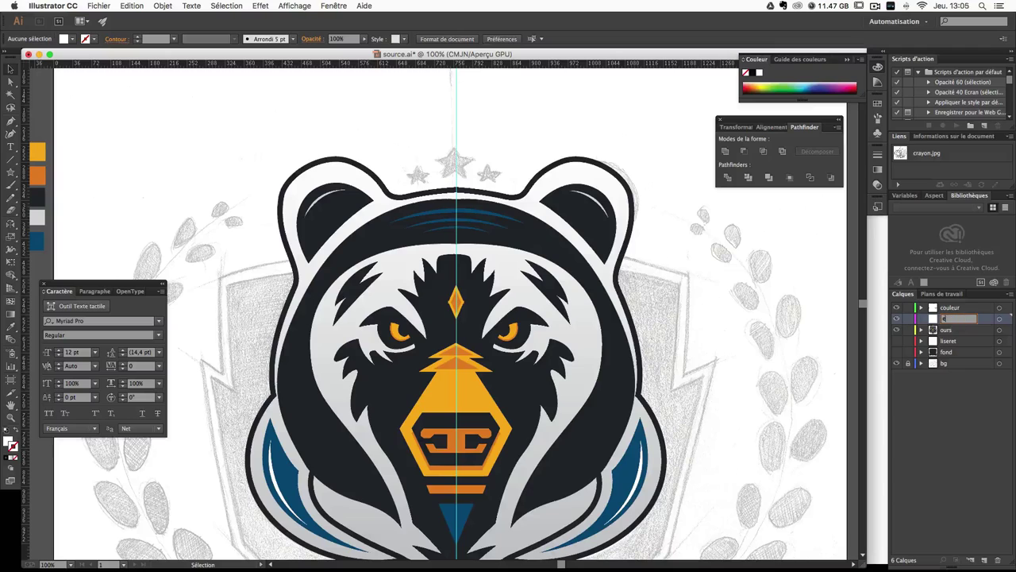
pyautogui.write('s')
pyautogui.press('Return')
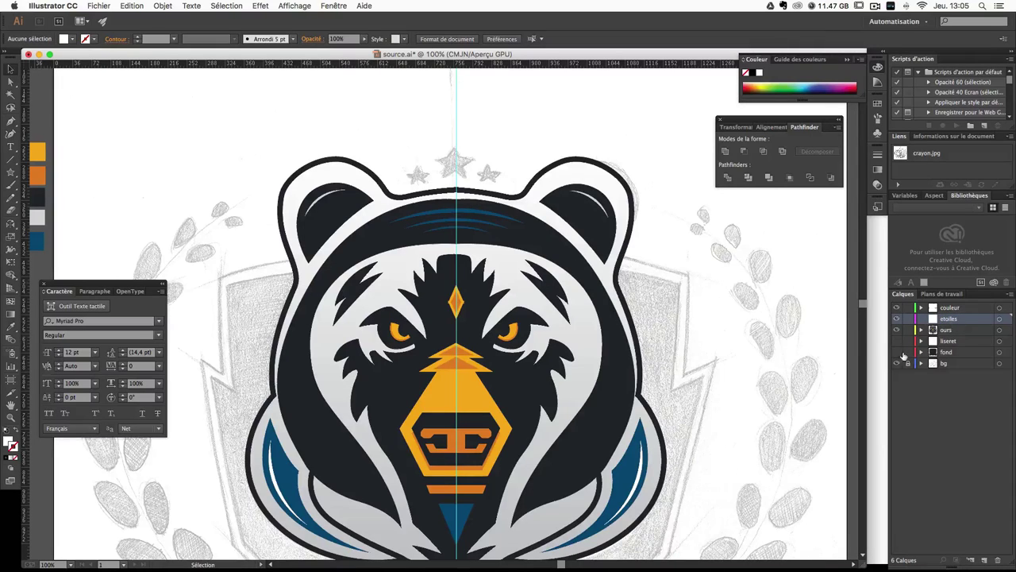
pyautogui.click(897, 341)
pyautogui.click(898, 352)
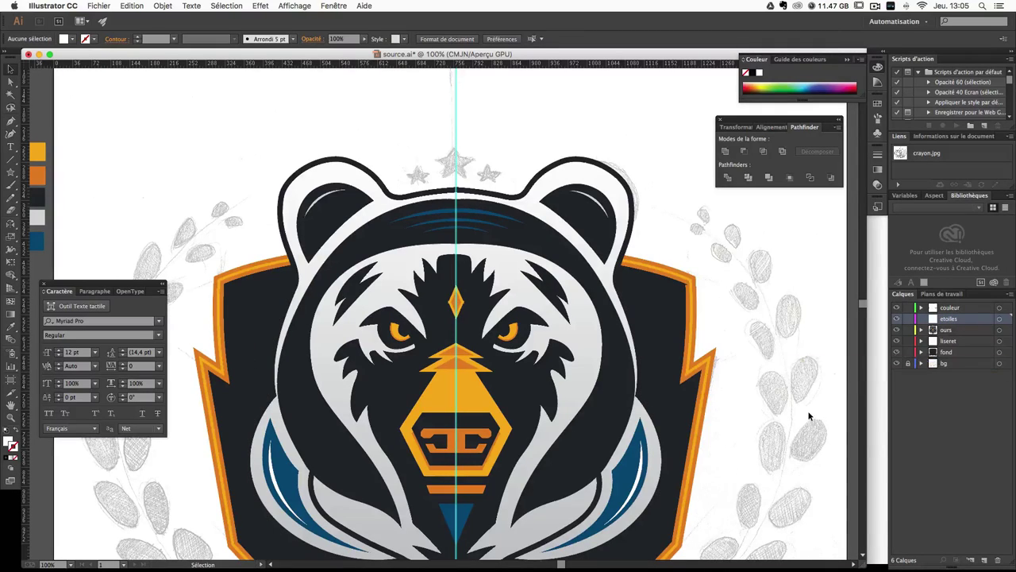
# Step: Pan to the sketched stars above the ears and draw a star with a point facing up
pyautogui.scroll(-2, 802, 428)
pyautogui.scroll(-5, 796, 443)
pyautogui.scroll(2, 787, 397)
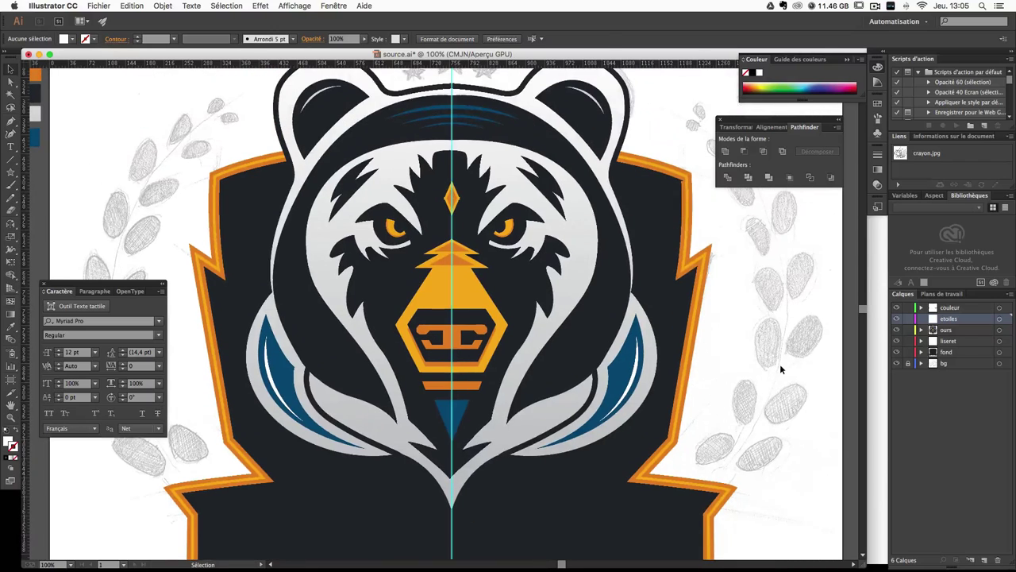
pyautogui.press('space')
pyautogui.moveTo(594, 208); pyautogui.dragTo(581, 351)
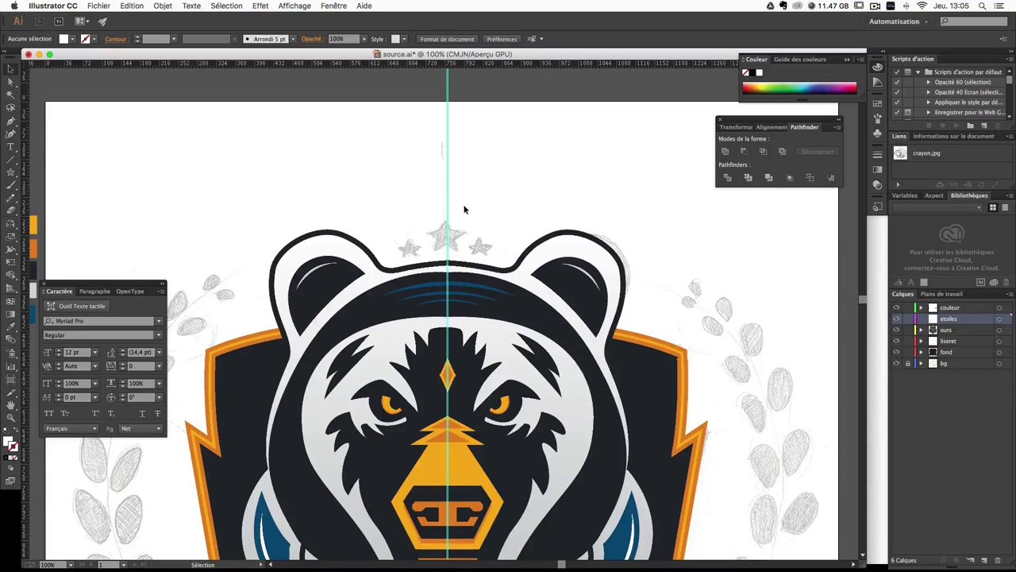
pyautogui.hotkey('ctrl', ';')
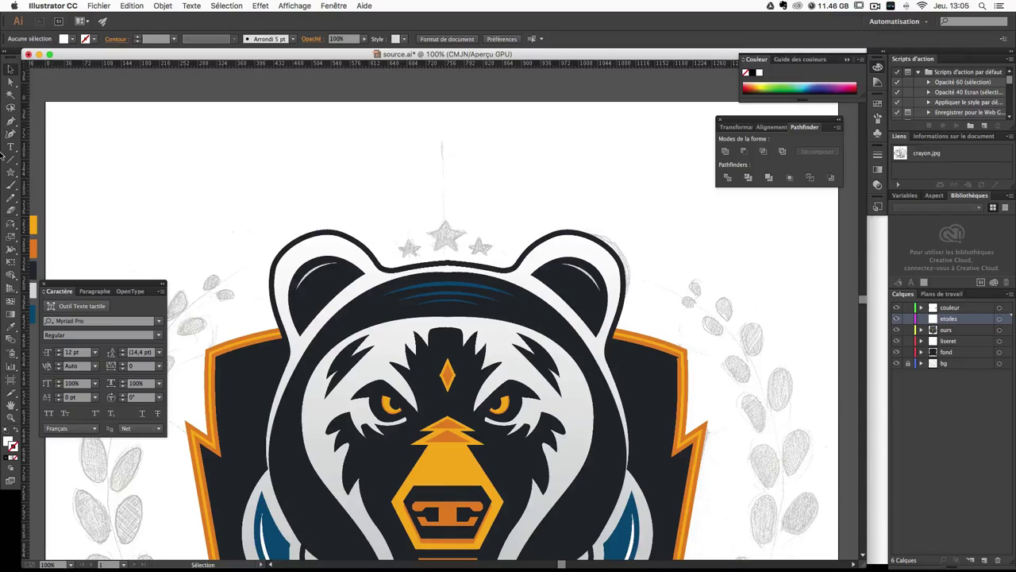
pyautogui.hotkey('ctrl', ';')
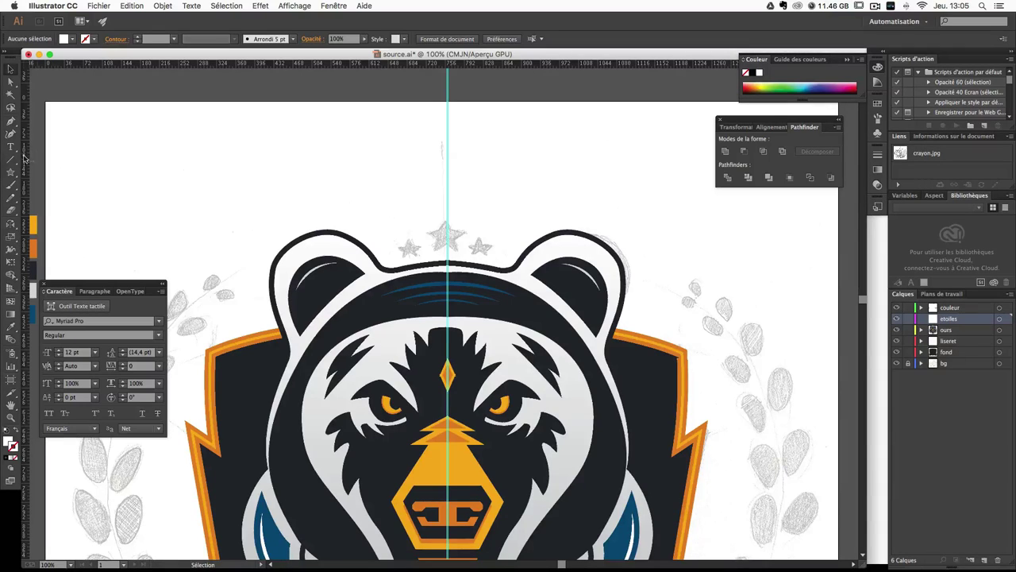
pyautogui.click(11, 171)
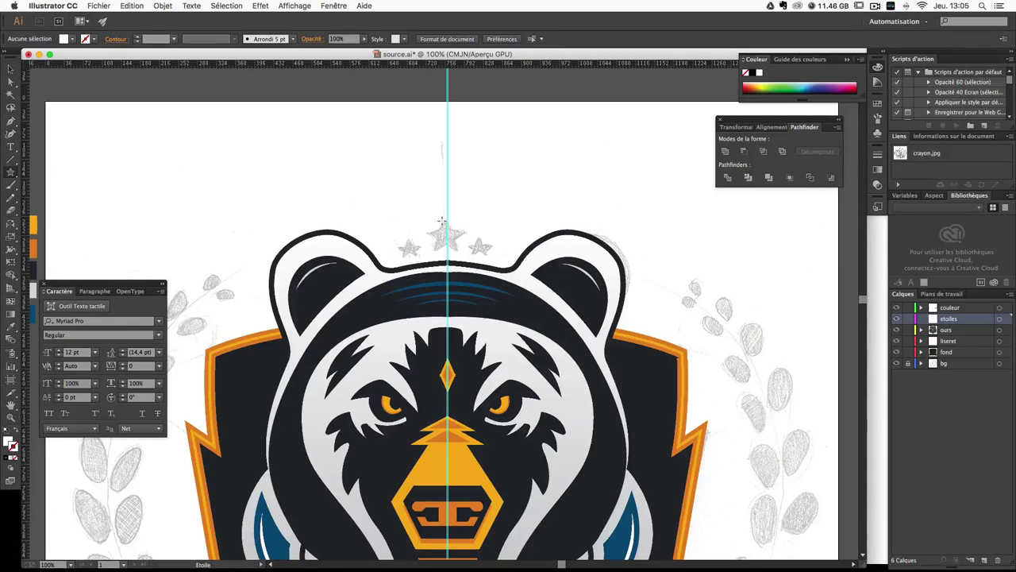
pyautogui.click(439, 218)
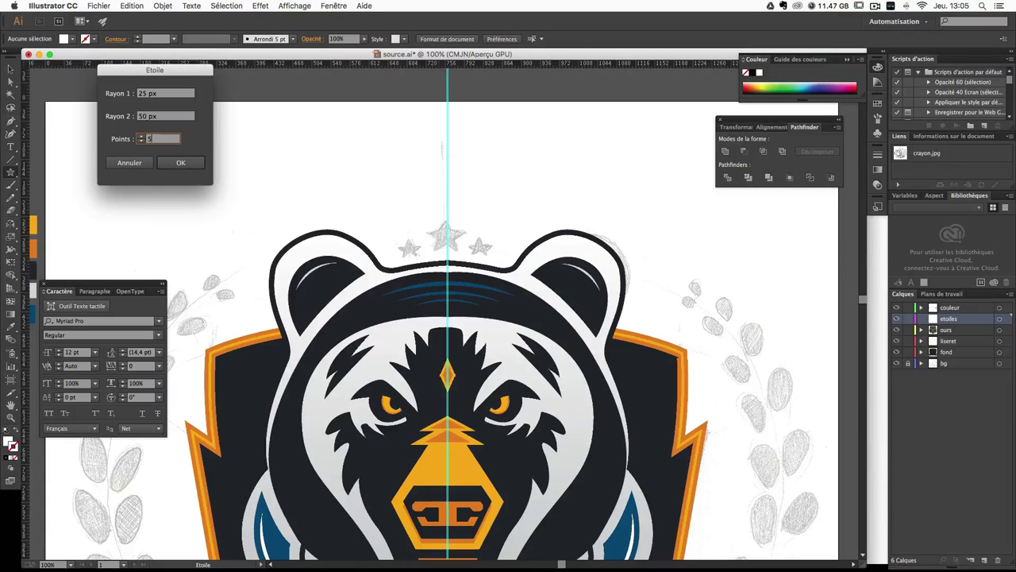
pyautogui.press('Return')
pyautogui.press('v')
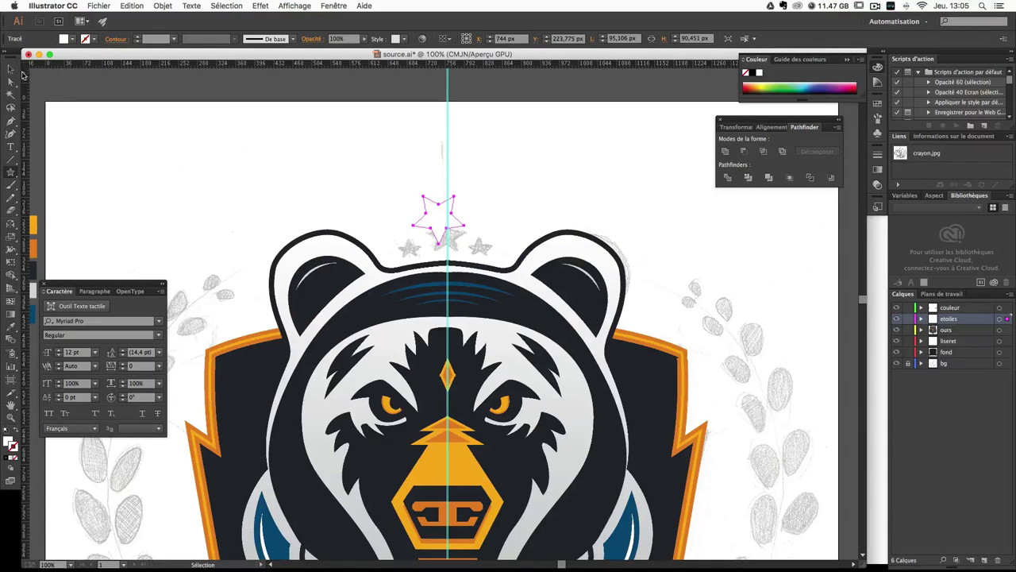
pyautogui.moveTo(470, 249); pyautogui.dragTo(451, 257)
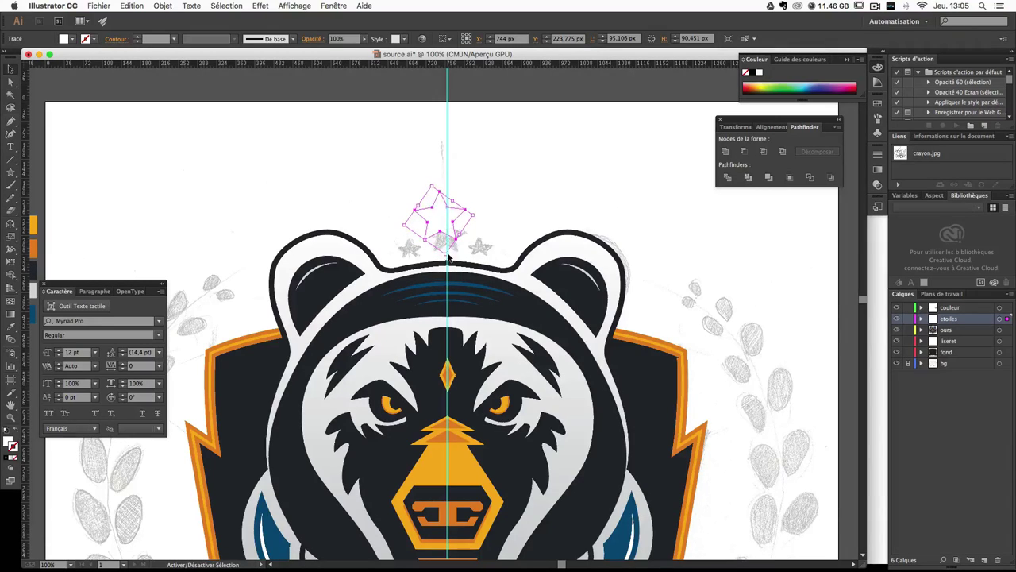
# Step: Fill the star with the sampled dark colour and shrink it to about 34 px wide
pyautogui.click(4, 320)
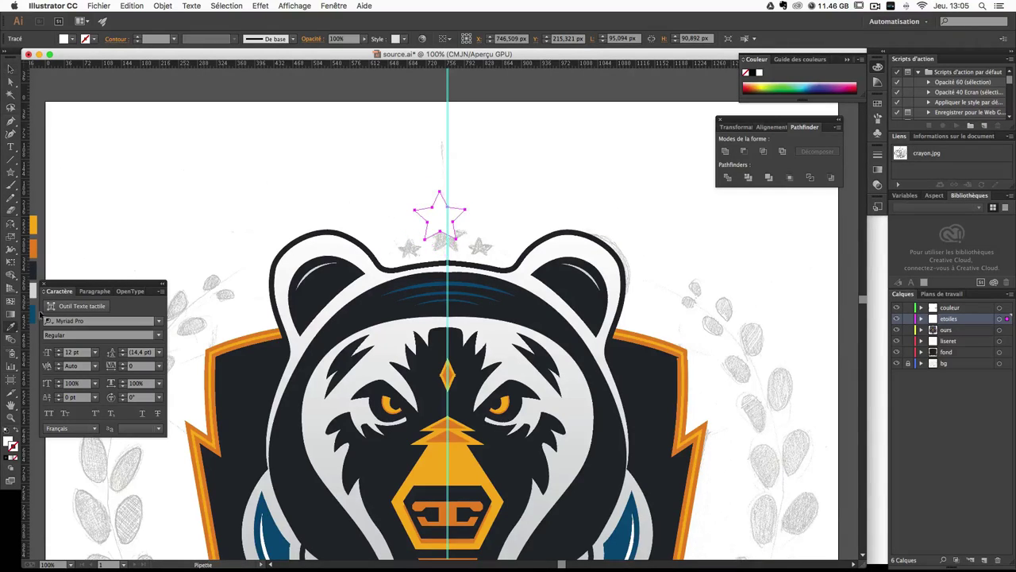
pyautogui.click(39, 270)
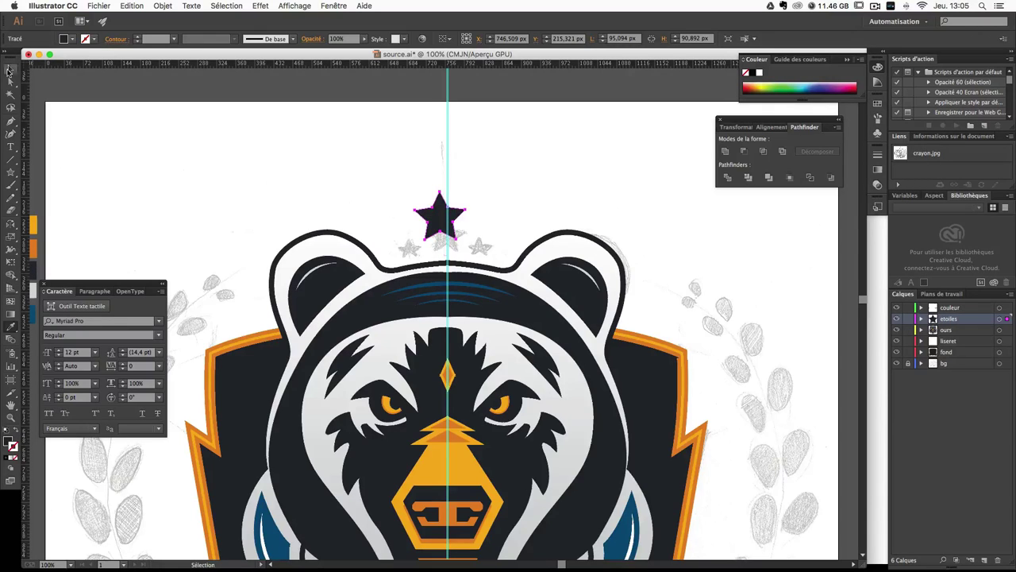
pyautogui.click(10, 69)
pyautogui.moveTo(432, 187); pyautogui.dragTo(451, 215)
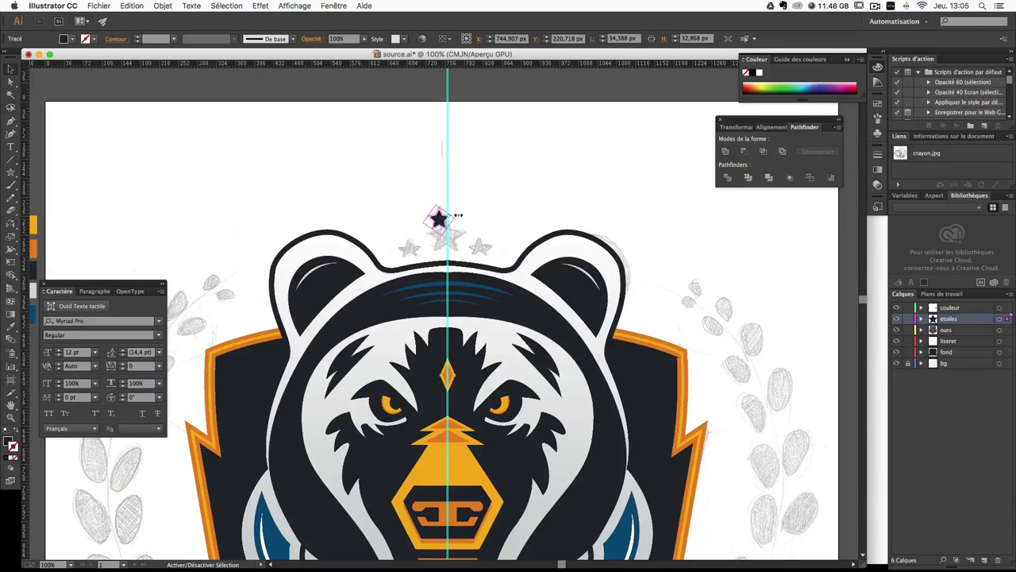
pyautogui.hotkey('ctrl', 'shift', 'a')
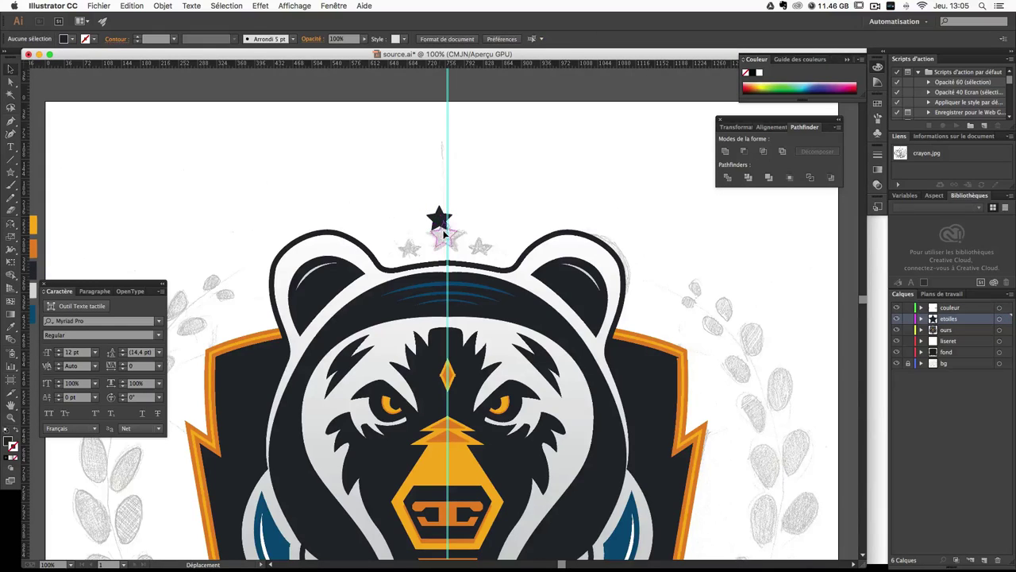
# Step: Place the black star on the centre sketch star, copy it to each side, and shrink the side stars
pyautogui.moveTo(451, 219)
pyautogui.mouseDown()
pyautogui.moveTo(457, 237)
pyautogui.moveTo(494, 215)
pyautogui.mouseUp()
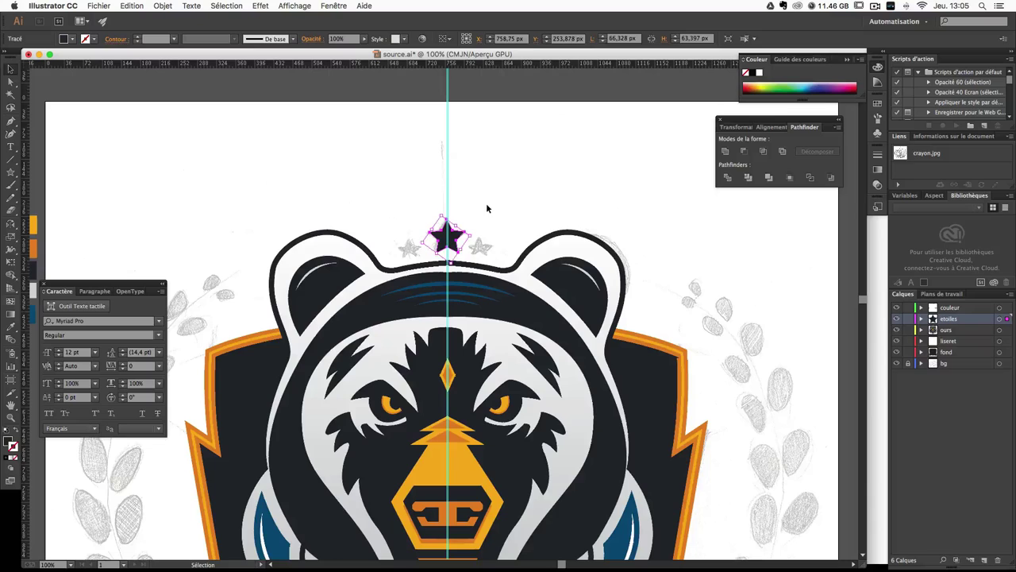
pyautogui.click(464, 235)
pyautogui.moveTo(458, 238)
pyautogui.keyDown('alt'); pyautogui.mouseDown()
pyautogui.moveTo(490, 226)
pyautogui.moveTo(471, 224)
pyautogui.moveTo(480, 245)
pyautogui.moveTo(413, 246)
pyautogui.mouseUp(); pyautogui.keyUp('alt')
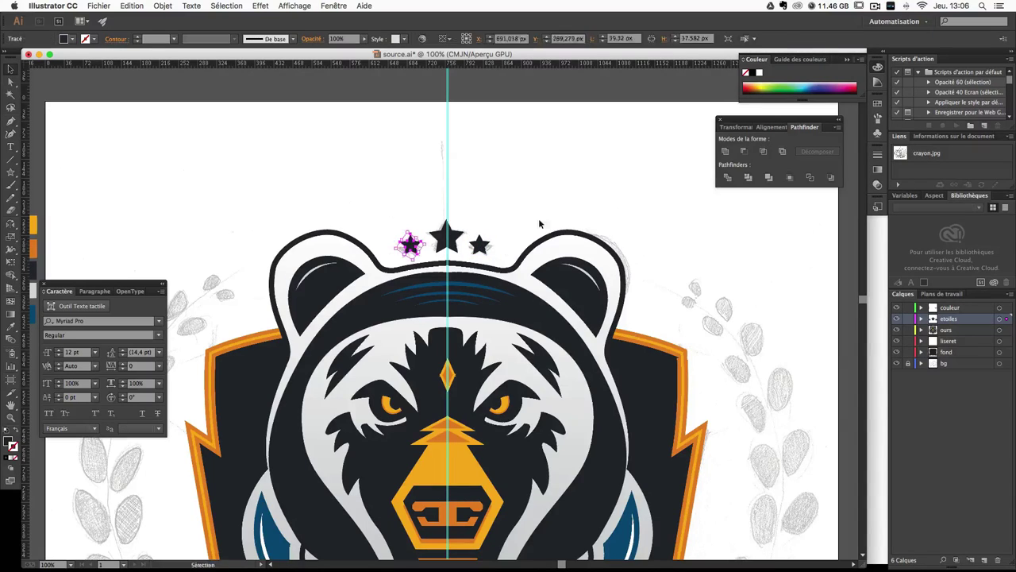
pyautogui.click(410, 246)
pyautogui.keyDown('shift'); pyautogui.click(480, 247); pyautogui.keyUp('shift')
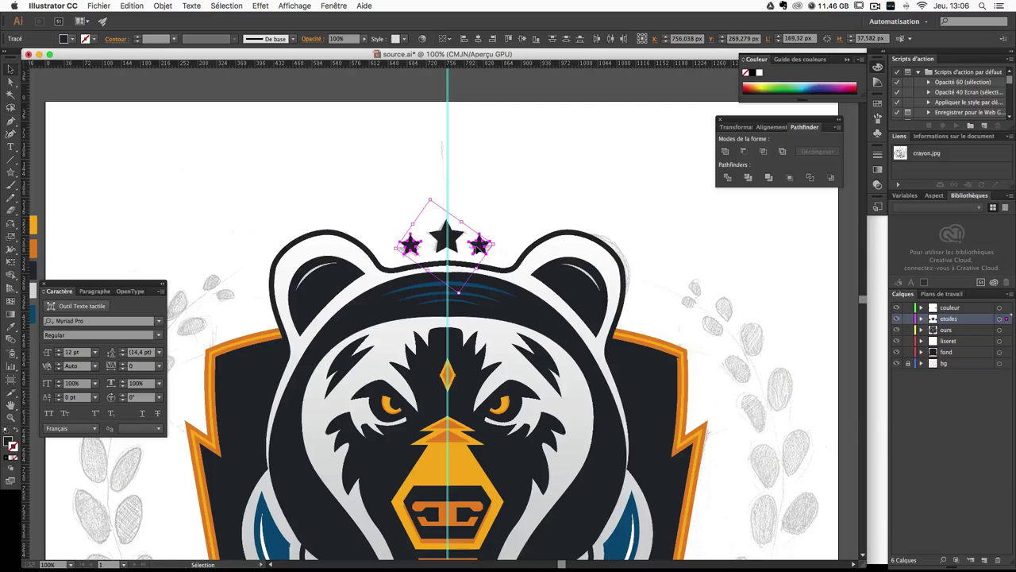
pyautogui.click(509, 240)
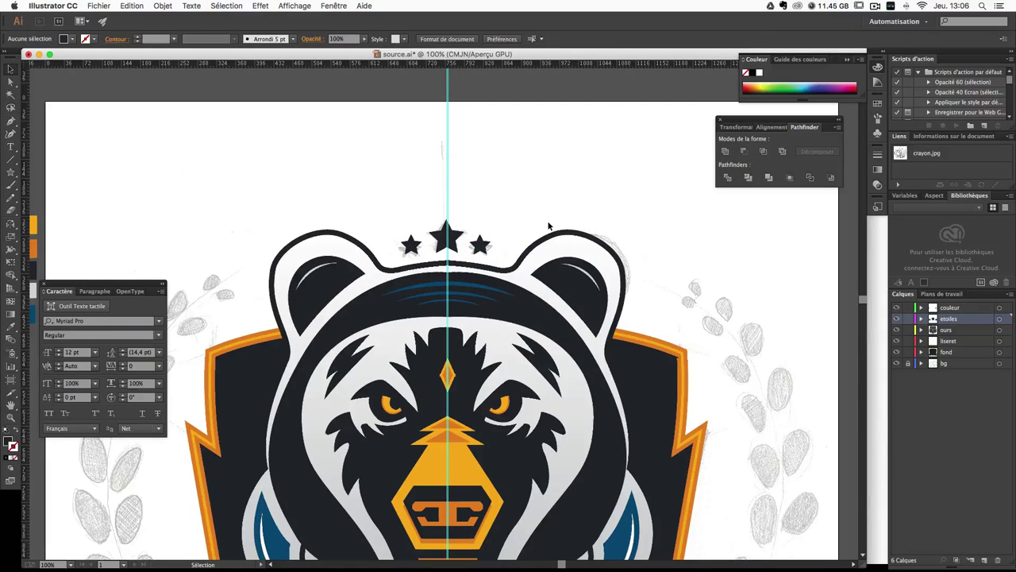
pyautogui.scroll(-4, 548, 226)
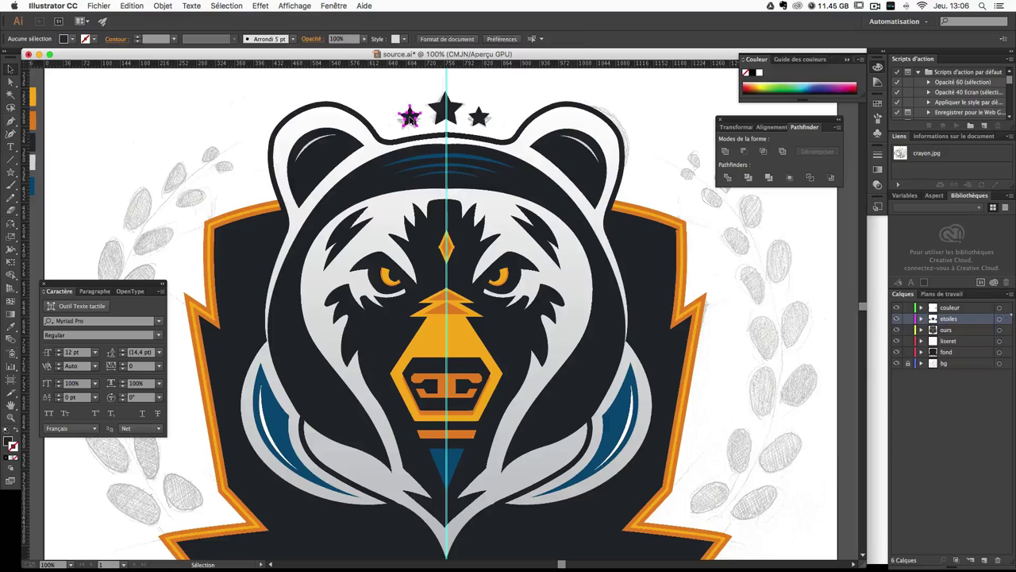
pyautogui.click(409, 117)
pyautogui.click(479, 116)
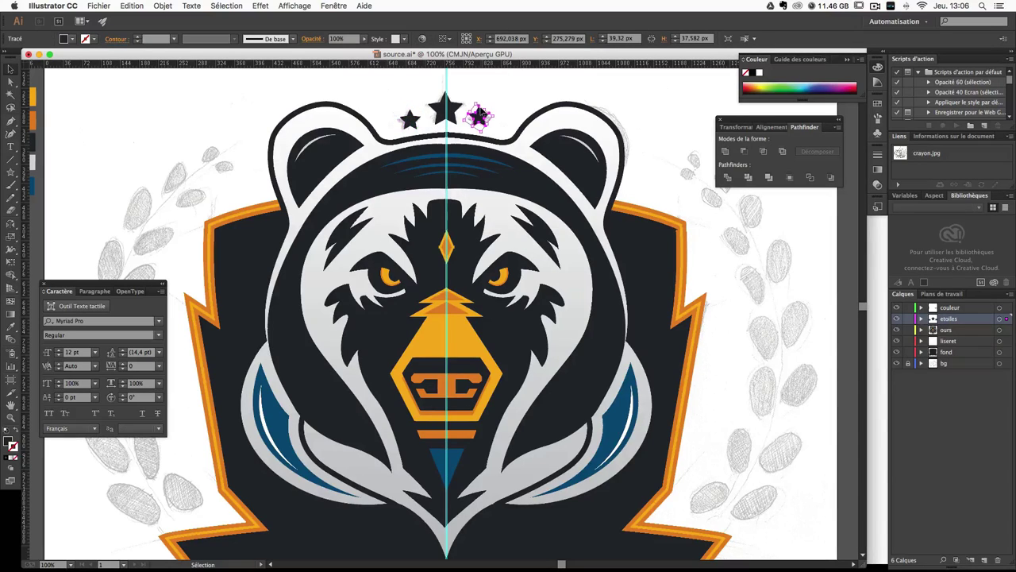
pyautogui.click(539, 104)
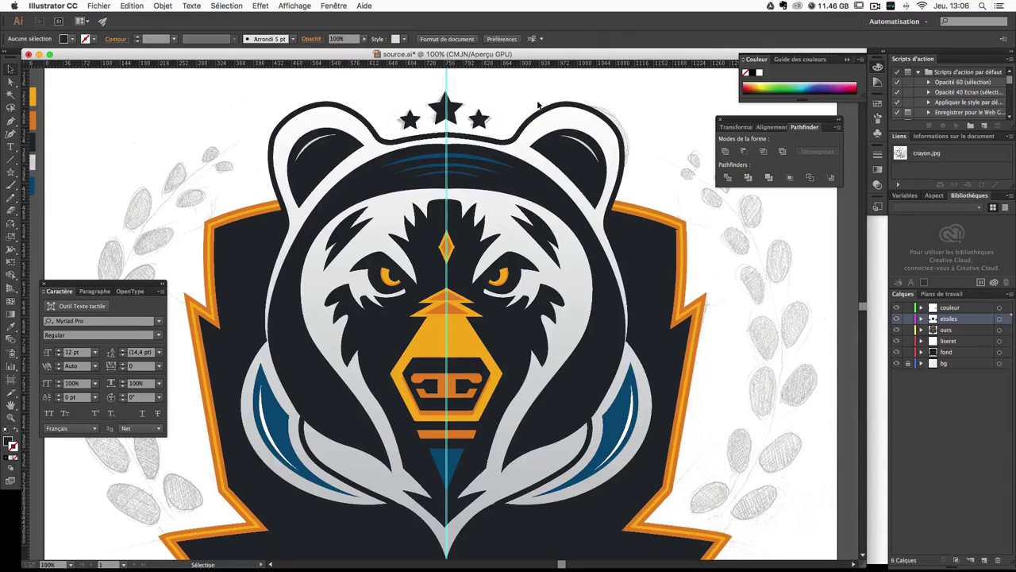
pyautogui.scroll(3, 509, 335)
pyautogui.scroll(-3, 509, 335)
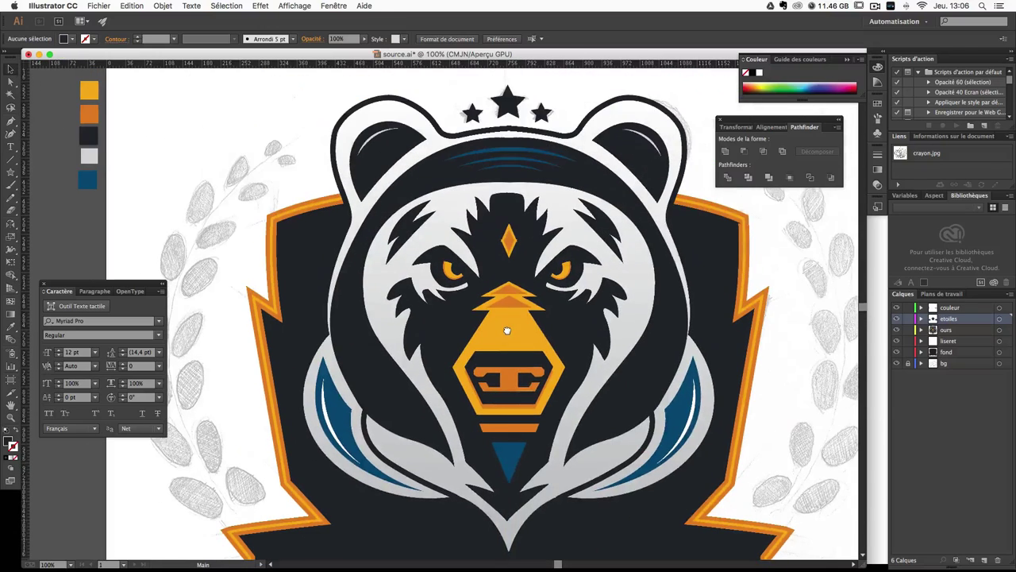
# Step: Create a new layer above etoiles and name it blr
pyautogui.click(984, 560)
pyautogui.doubleClick(953, 323)
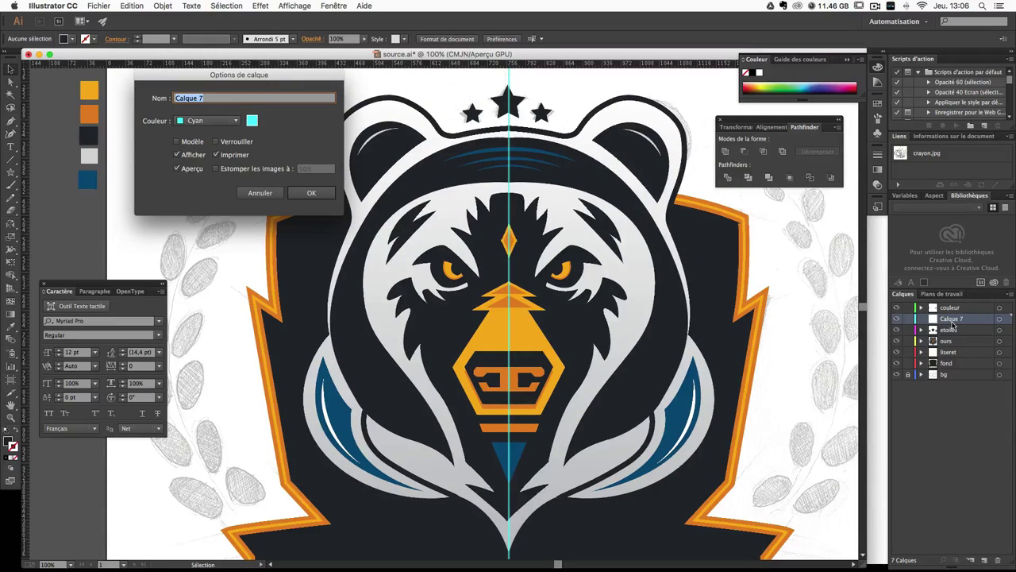
pyautogui.write('blr')
pyautogui.press('Return')
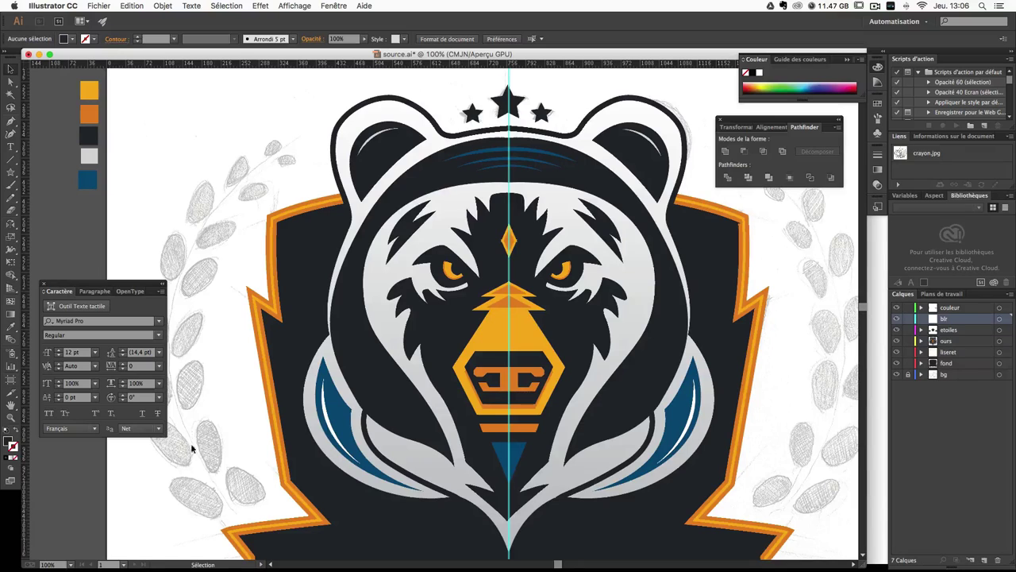
# Step: Pick up the light grey swatch from the pasteboard and switch to the Paintbrush
pyautogui.scroll(-3, 413, 310)
pyautogui.hscroll(-3, 413, 309)
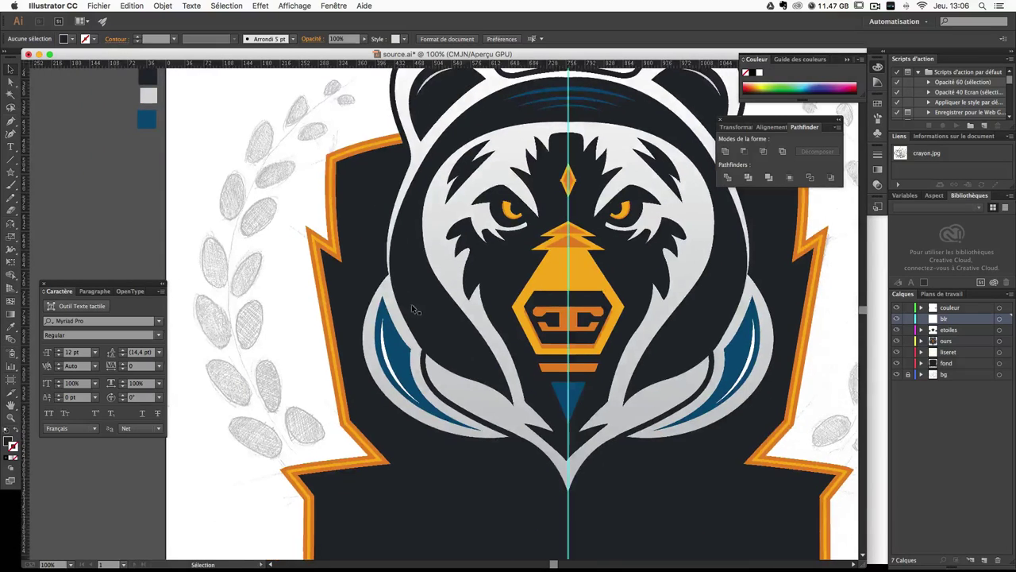
pyautogui.scroll(3, 151, 86)
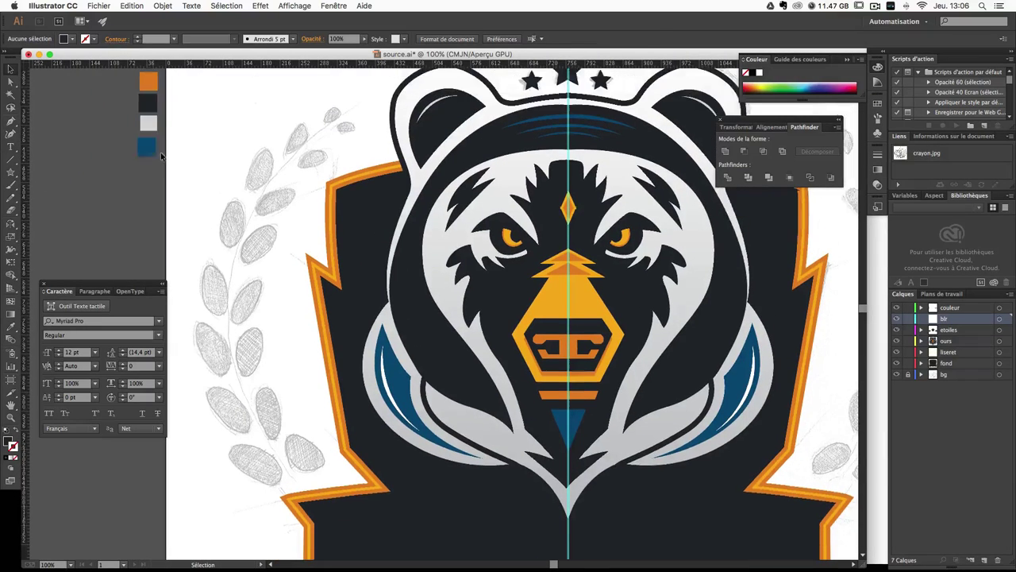
pyautogui.click(149, 139)
pyautogui.click(91, 195)
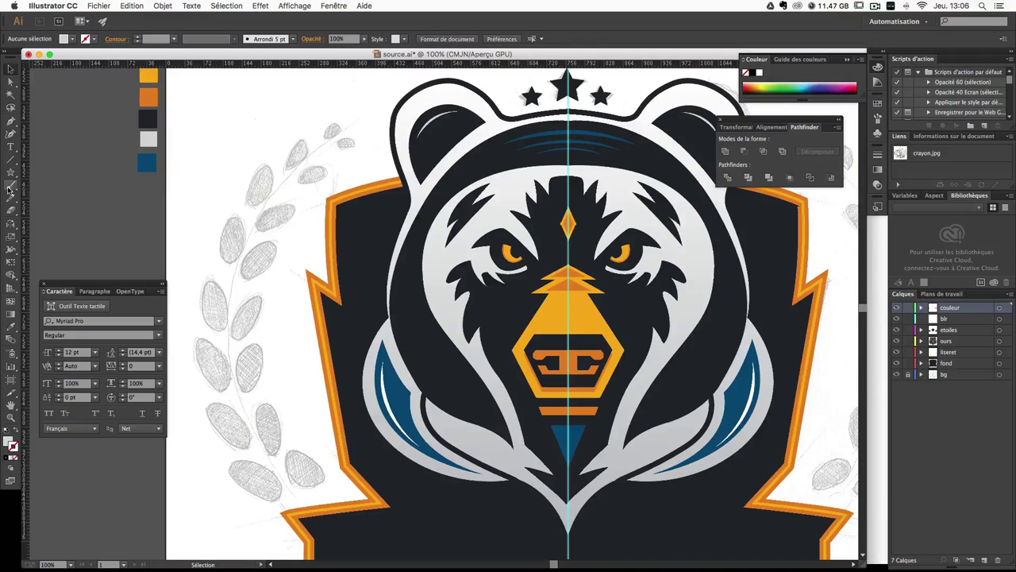
pyautogui.press('b')
pyautogui.scroll(-5, 286, 348)
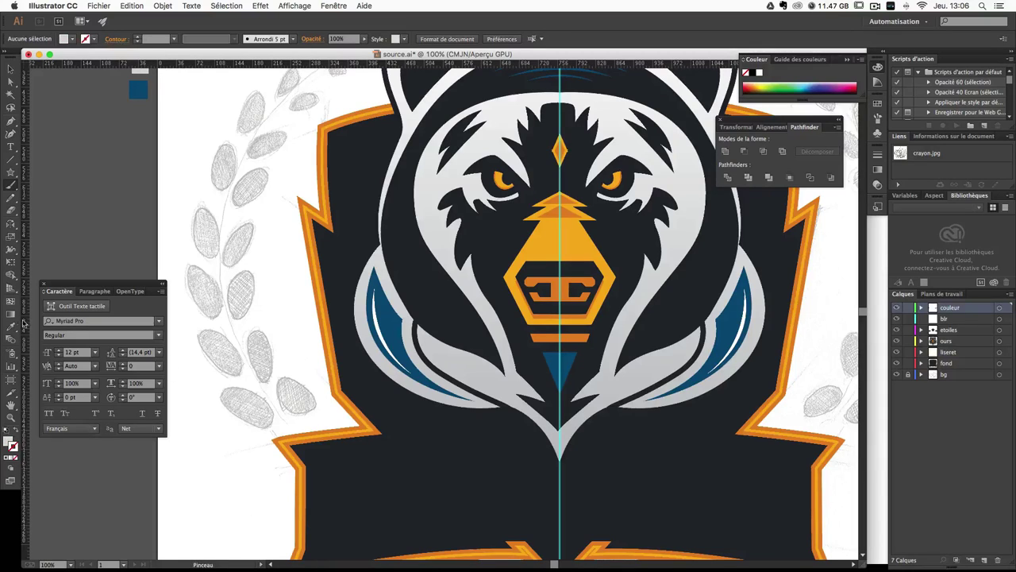
# Step: Paint the lowest left leaf and fill it dark blue with no outline
pyautogui.click(138, 88)
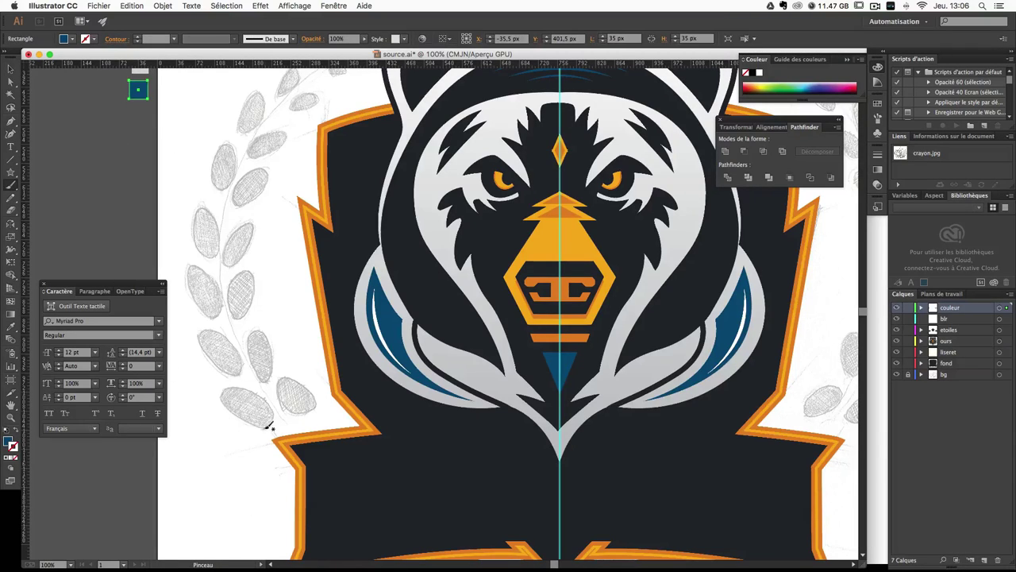
pyautogui.press('cmd+z')
pyautogui.moveTo(262, 421); pyautogui.dragTo(226, 400)
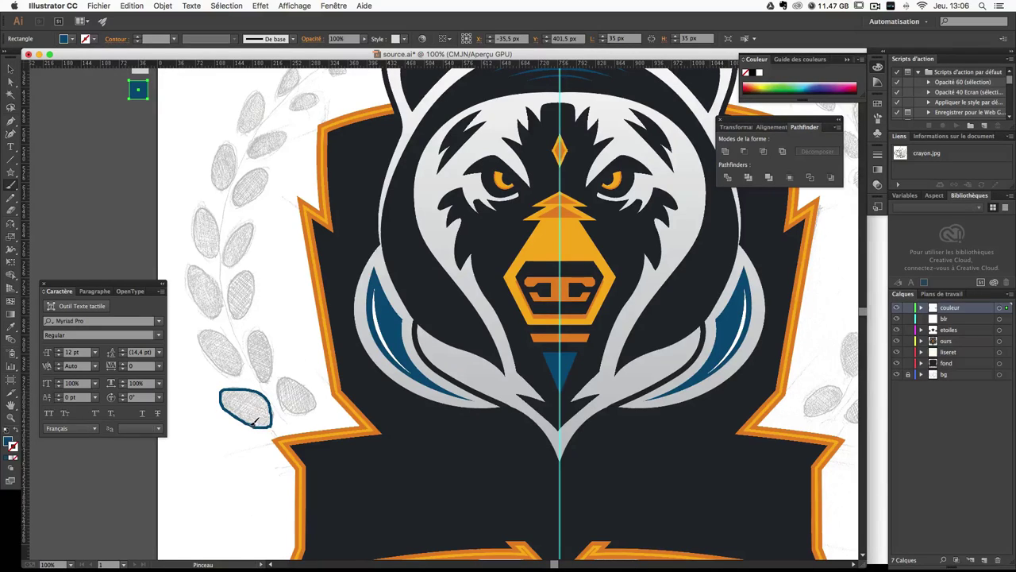
pyautogui.moveTo(262, 423); pyautogui.dragTo(262, 426)
pyautogui.press('v')
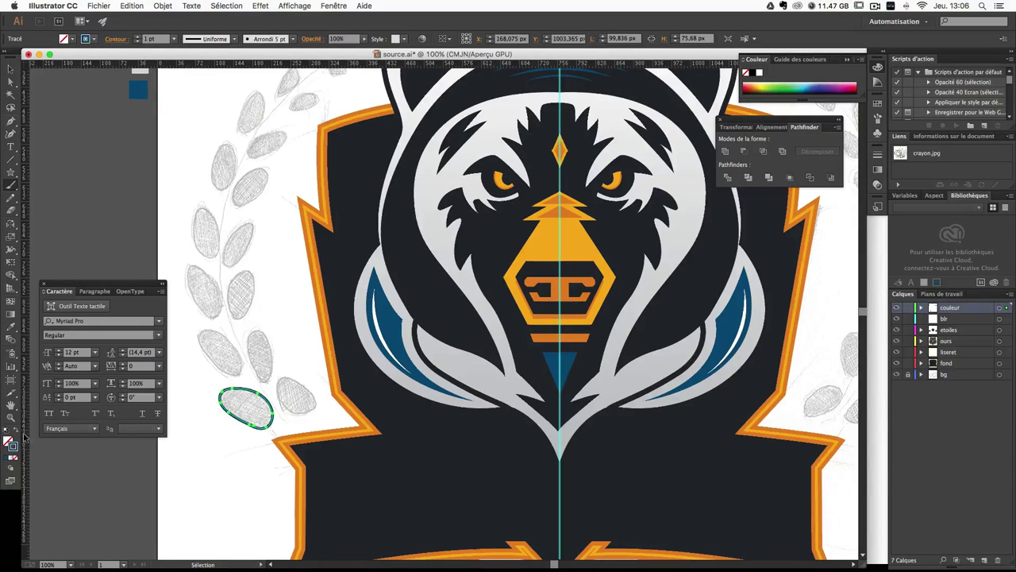
pyautogui.click(18, 436)
pyautogui.click(183, 466)
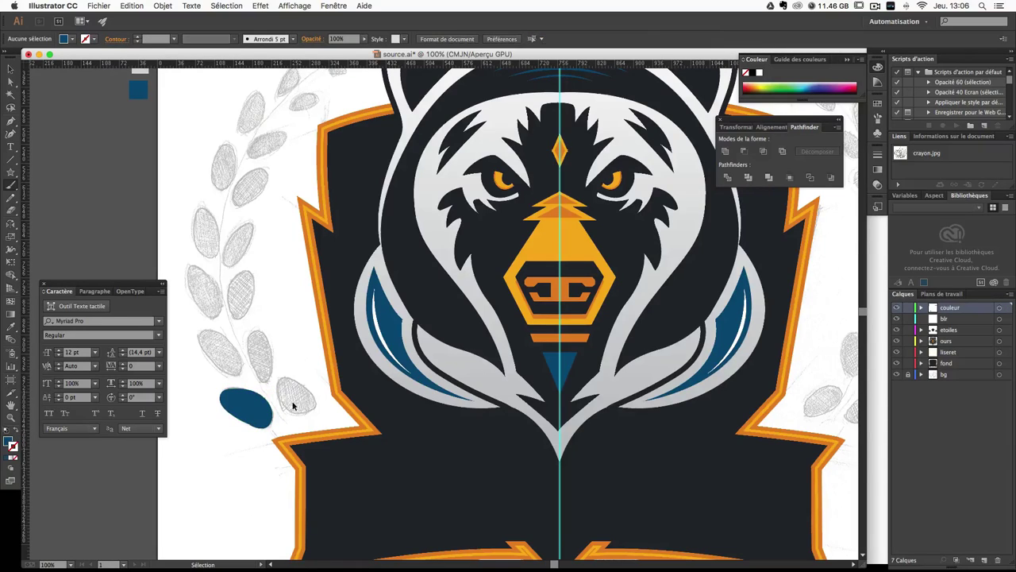
# Step: Trace the second leaf, refine its outline to fit the sketch, and fill it dark blue
pyautogui.press('b')
pyautogui.moveTo(313, 390)
pyautogui.mouseDown()
pyautogui.moveTo(317, 403)
pyautogui.moveTo(291, 409)
pyautogui.mouseUp()
pyautogui.press('v')
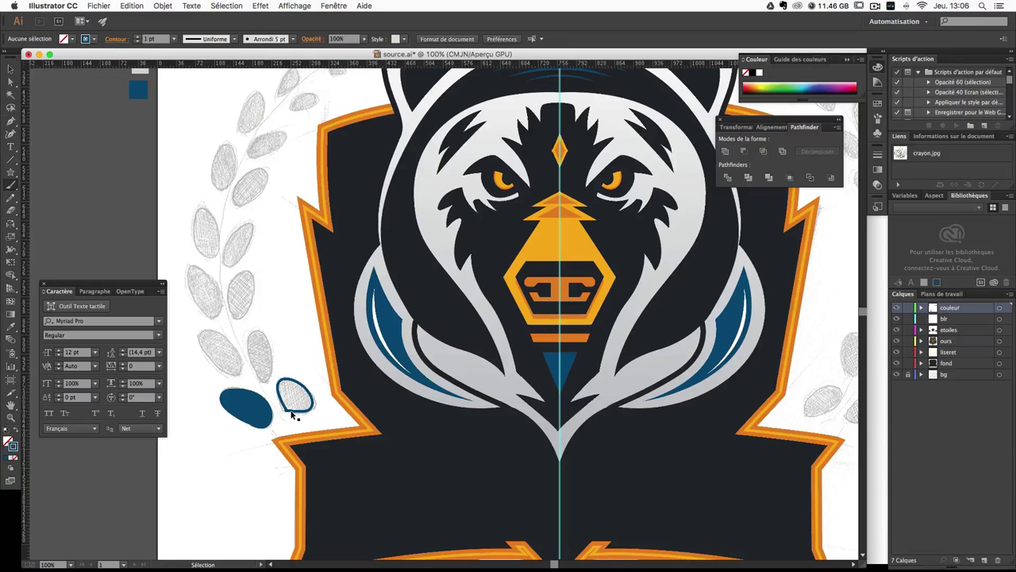
pyautogui.hotkey('ctrl', '+')
pyautogui.hscroll(-3, 389, 384)
pyautogui.scroll(-2, 389, 384)
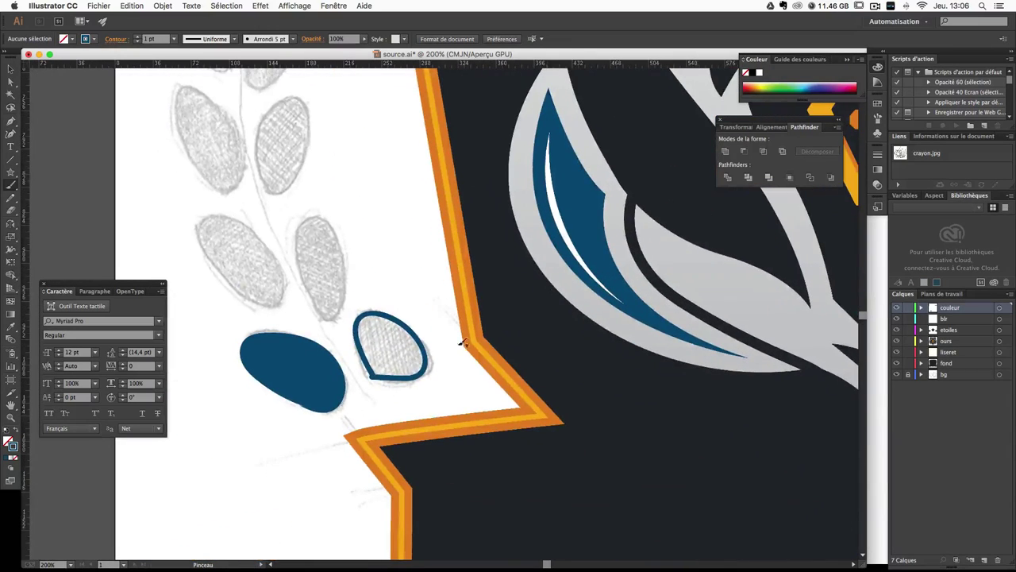
pyautogui.click(389, 379)
pyautogui.press('b')
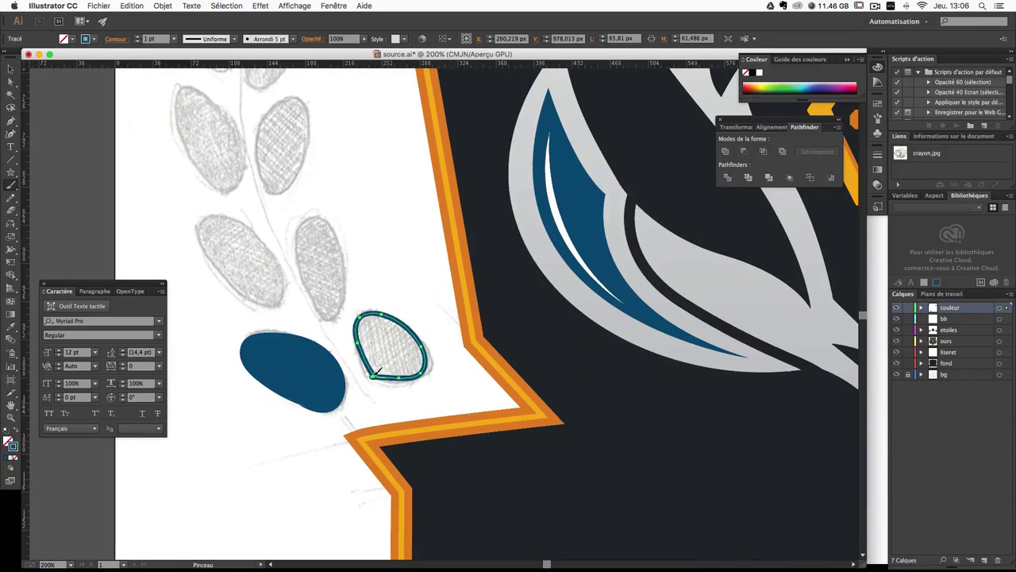
pyautogui.moveTo(370, 364); pyautogui.dragTo(369, 359)
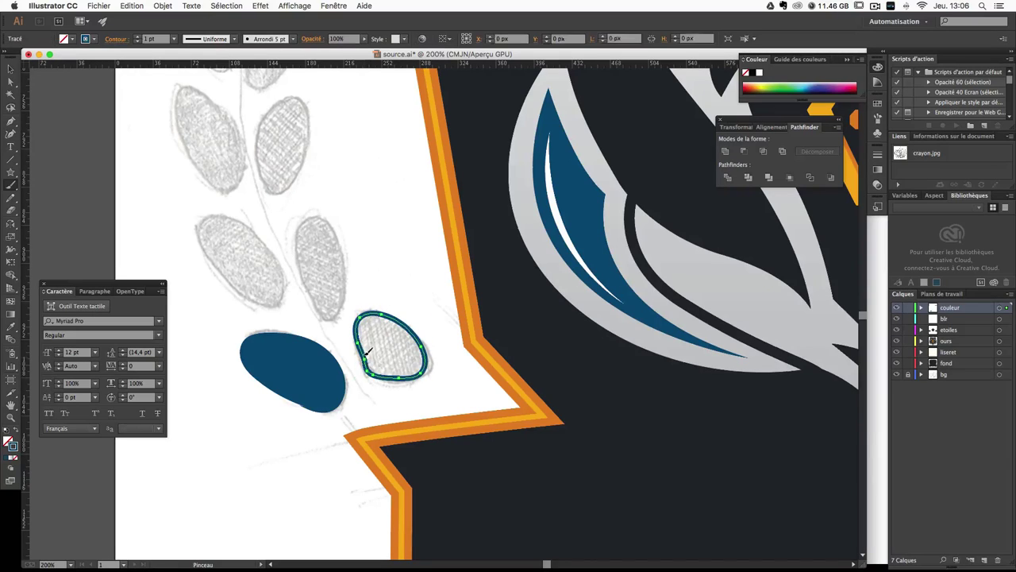
pyautogui.moveTo(395, 374); pyautogui.dragTo(411, 381)
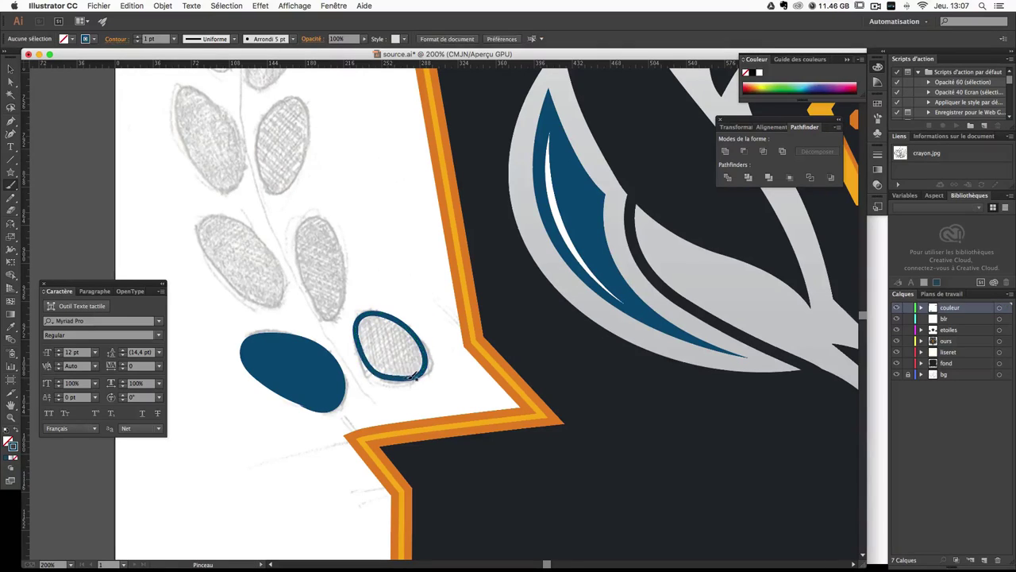
pyautogui.press('v')
pyautogui.click(15, 429)
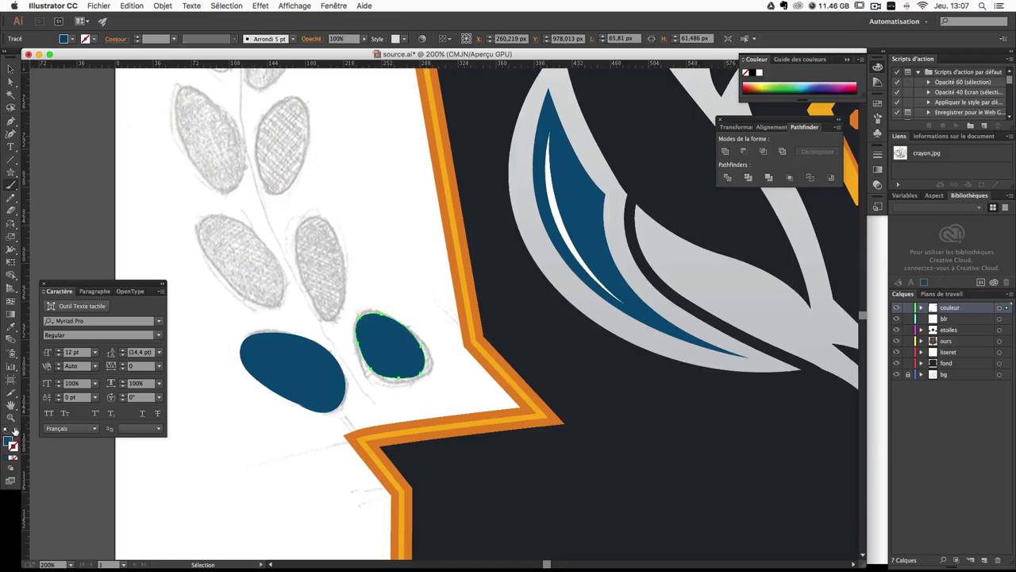
# Step: Trace the third leaf, make it solid dark blue, and widen it to match the sketch
pyautogui.press('b')
pyautogui.scroll(3, 381, 317)
pyautogui.hscroll(-2, 381, 318)
pyautogui.moveTo(355, 365)
pyautogui.mouseDown()
pyautogui.moveTo(372, 319)
pyautogui.moveTo(375, 358)
pyautogui.moveTo(359, 366)
pyautogui.mouseUp()
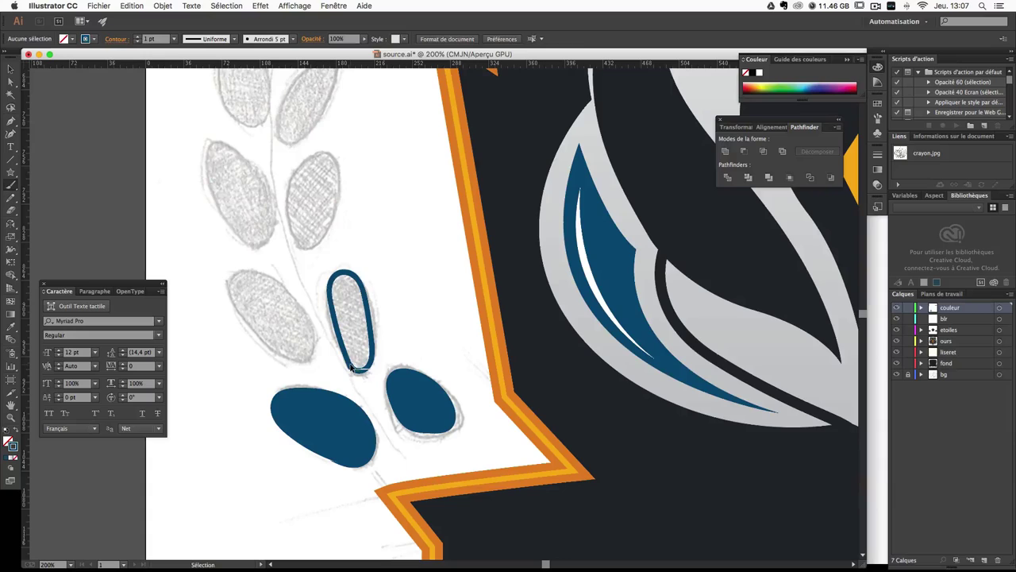
pyautogui.hotkey('shift', 'x')
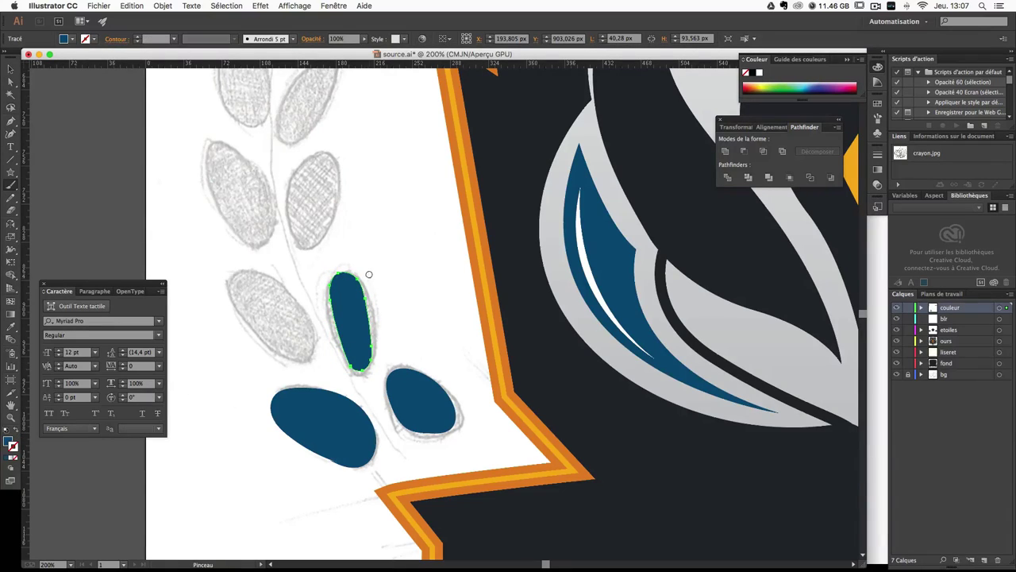
pyautogui.moveTo(369, 274); pyautogui.dragTo(380, 259)
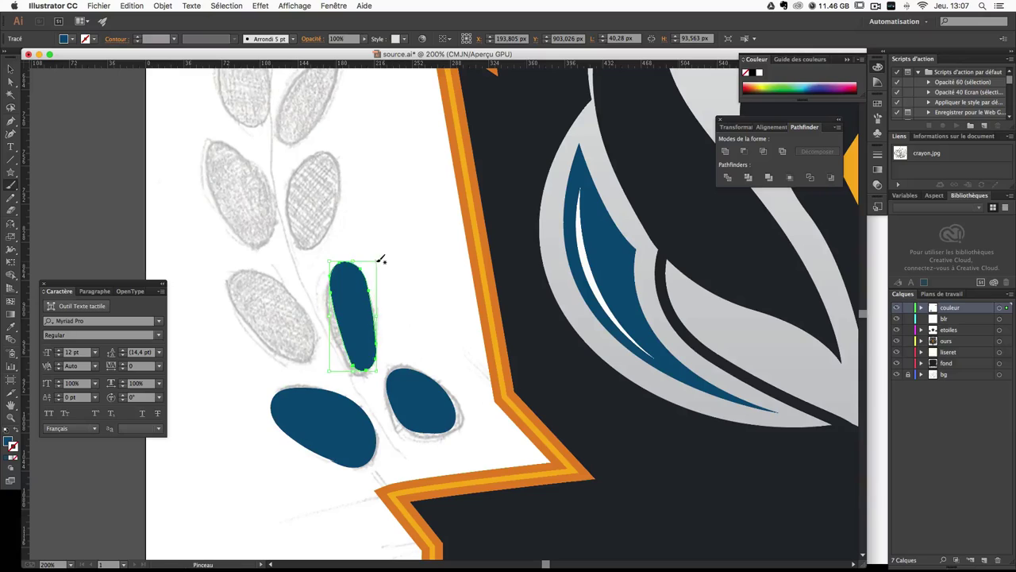
pyautogui.hotkey('ctrl', 'z')
pyautogui.click(11, 71)
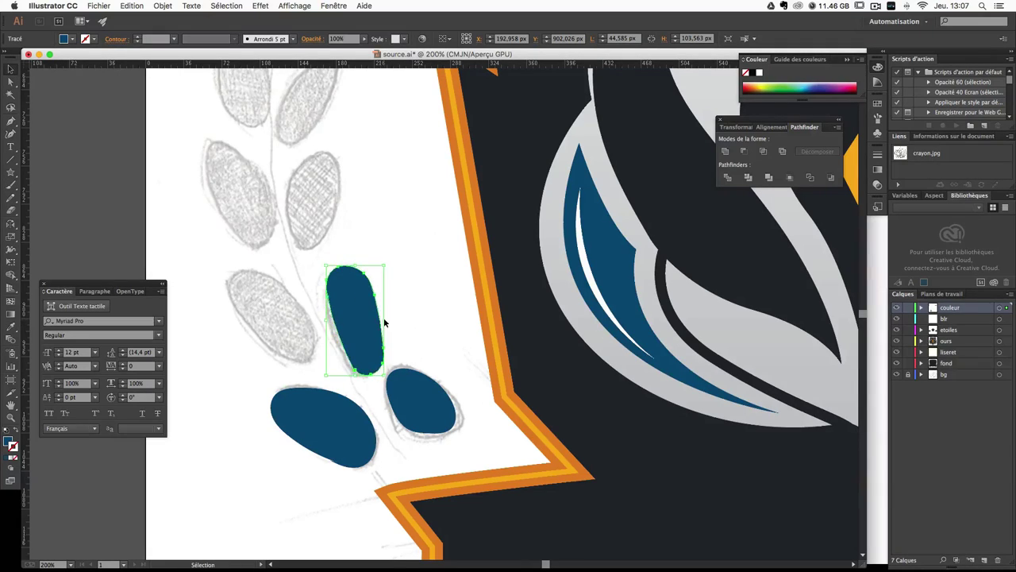
pyautogui.moveTo(375, 320); pyautogui.dragTo(380, 321)
# Step: Trace the next sketched leaf on the left branch and fill it solid blue
pyautogui.click(70, 143)
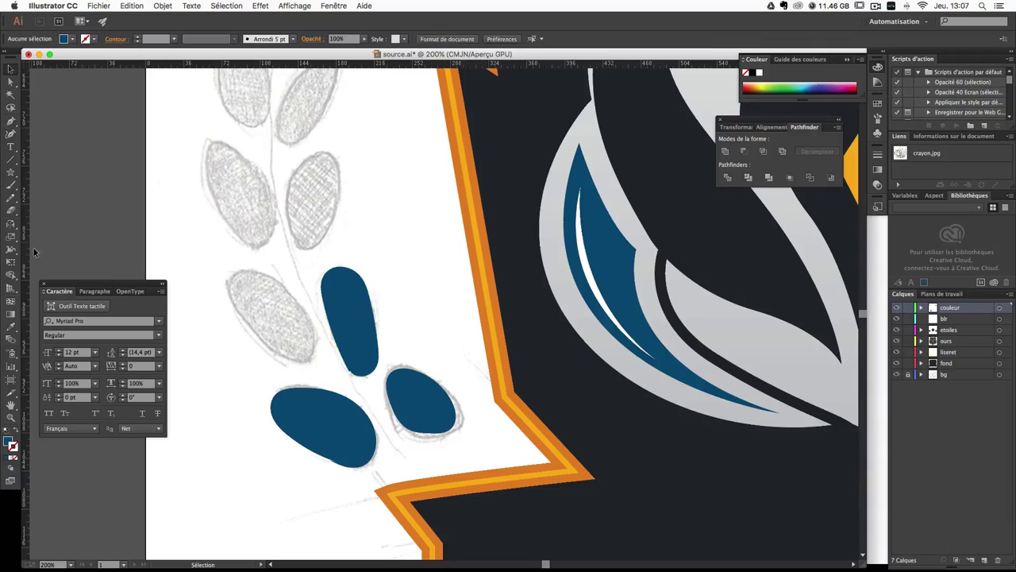
pyautogui.click(12, 187)
pyautogui.moveTo(253, 325)
pyautogui.mouseDown()
pyautogui.moveTo(296, 293)
pyautogui.moveTo(258, 341)
pyautogui.moveTo(234, 304)
pyautogui.mouseUp()
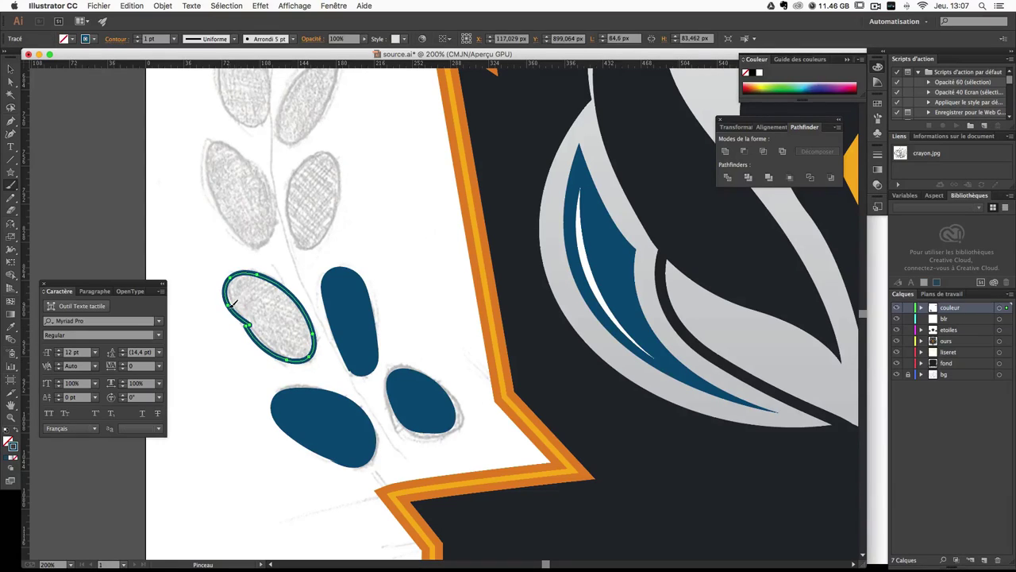
pyautogui.moveTo(260, 337); pyautogui.dragTo(256, 350)
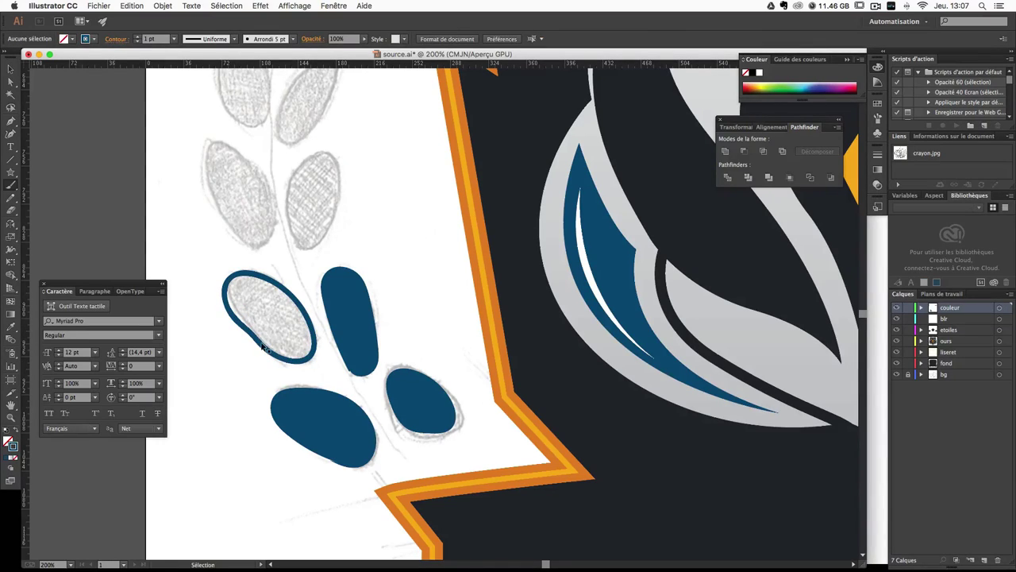
pyautogui.click(17, 437)
# Step: Trace two more leaves up the branch, redrawing one edge, and fill both solid dark blue
pyautogui.press('b')
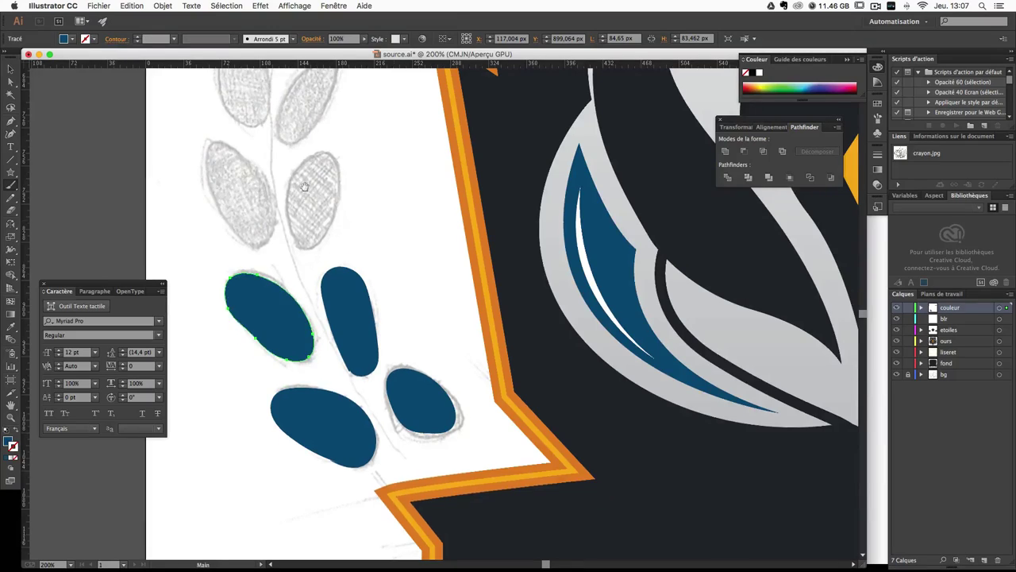
pyautogui.scroll(5, 327, 386)
pyautogui.moveTo(316, 395)
pyautogui.mouseDown()
pyautogui.moveTo(354, 347)
pyautogui.moveTo(333, 386)
pyautogui.moveTo(315, 396)
pyautogui.mouseUp()
pyautogui.hotkey('shift', 'x')
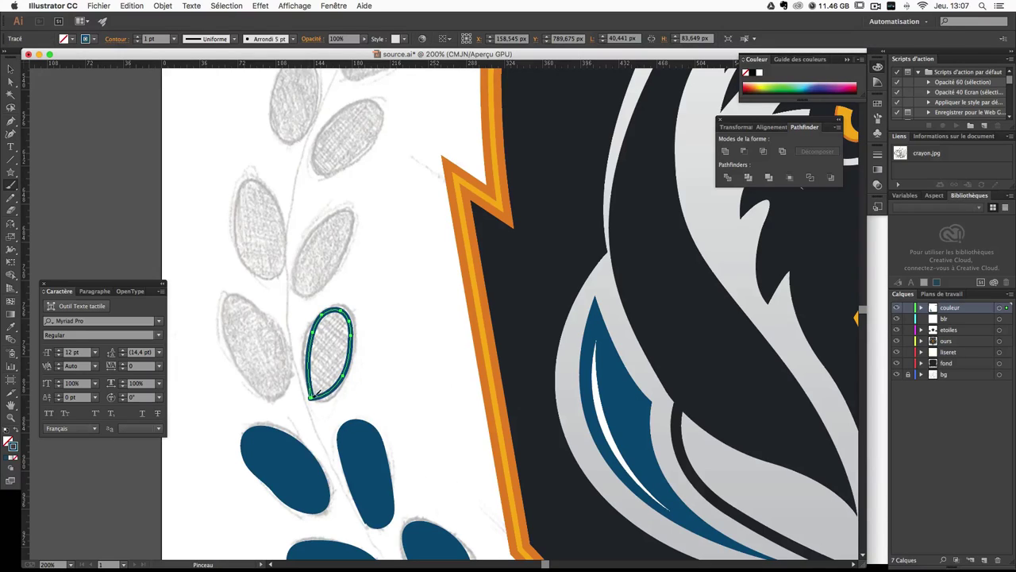
pyautogui.moveTo(347, 372)
pyautogui.mouseDown()
pyautogui.moveTo(311, 366)
pyautogui.moveTo(311, 351)
pyautogui.mouseUp()
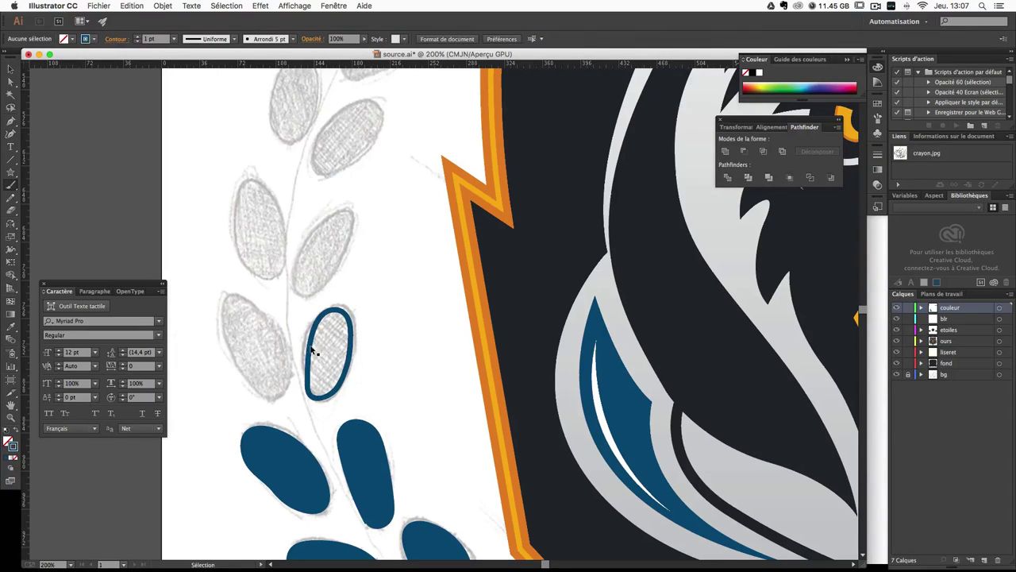
pyautogui.click(13, 432)
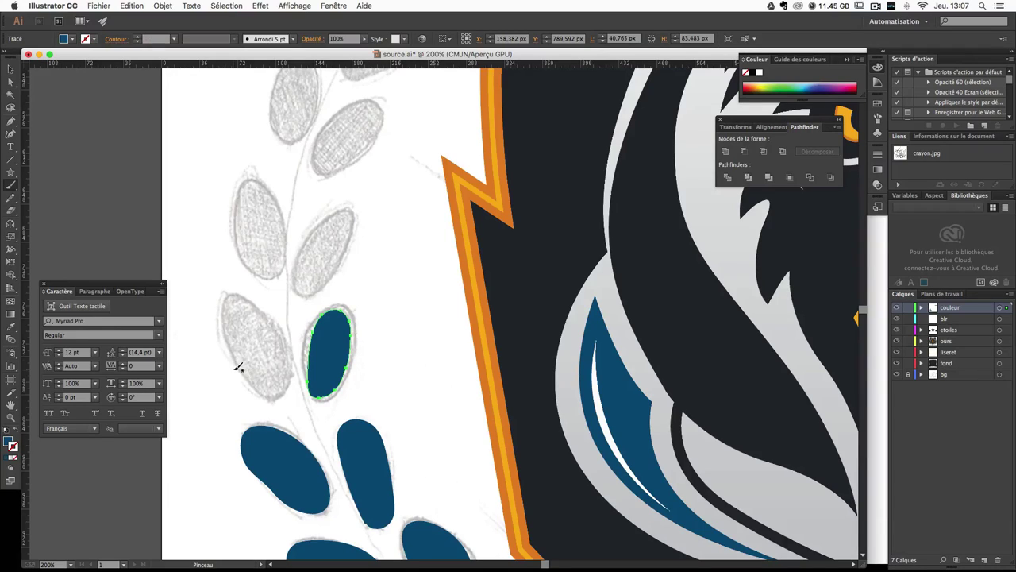
pyautogui.moveTo(236, 367)
pyautogui.mouseDown()
pyautogui.moveTo(225, 309)
pyautogui.moveTo(278, 319)
pyautogui.moveTo(292, 359)
pyautogui.moveTo(288, 397)
pyautogui.moveTo(235, 363)
pyautogui.moveTo(225, 319)
pyautogui.moveTo(230, 350)
pyautogui.mouseUp()
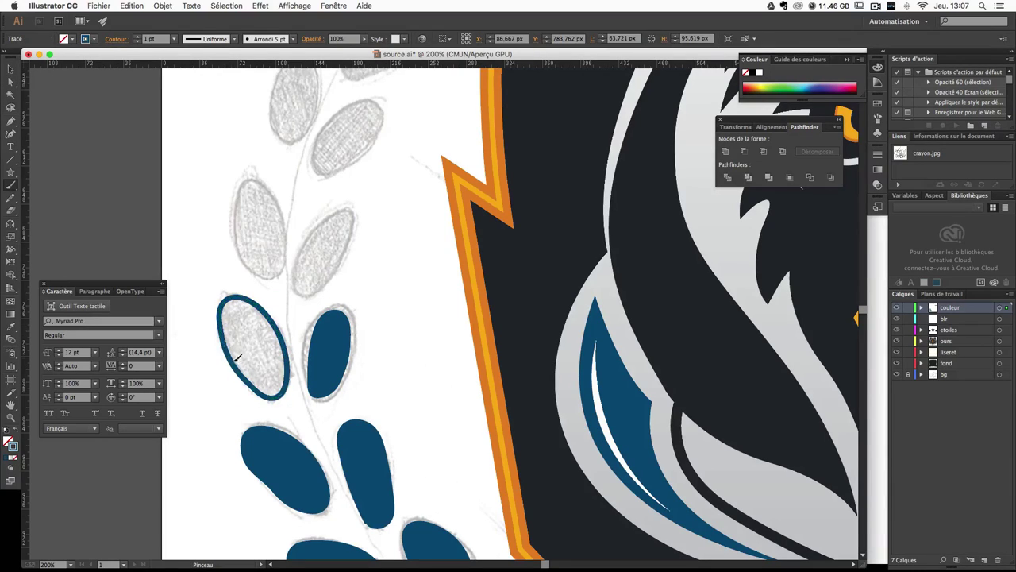
pyautogui.click(16, 431)
# Step: Trace the next leaf and the leftmost sketched leaf, filling both solid blue
pyautogui.scroll(5, 318, 352)
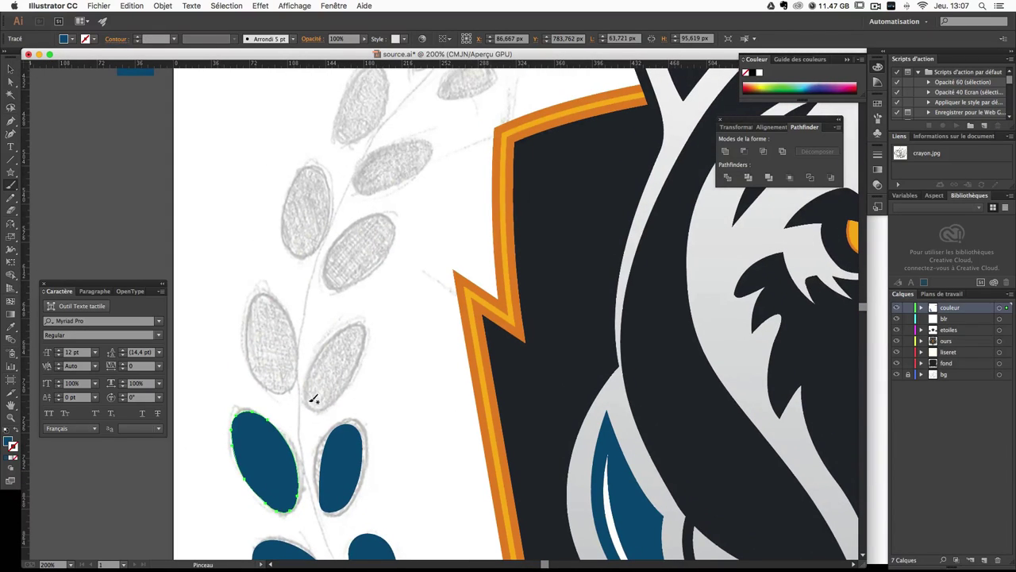
pyautogui.moveTo(310, 385)
pyautogui.mouseDown()
pyautogui.moveTo(332, 341)
pyautogui.moveTo(358, 322)
pyautogui.moveTo(367, 349)
pyautogui.moveTo(343, 391)
pyautogui.moveTo(315, 399)
pyautogui.mouseUp()
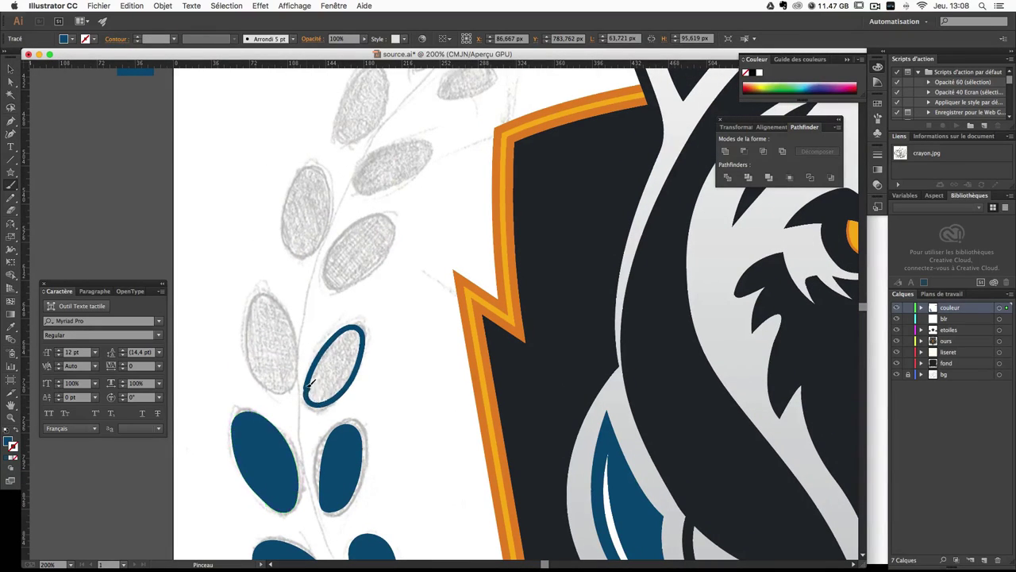
pyautogui.press('super+shift+a')
pyautogui.press('super+z')
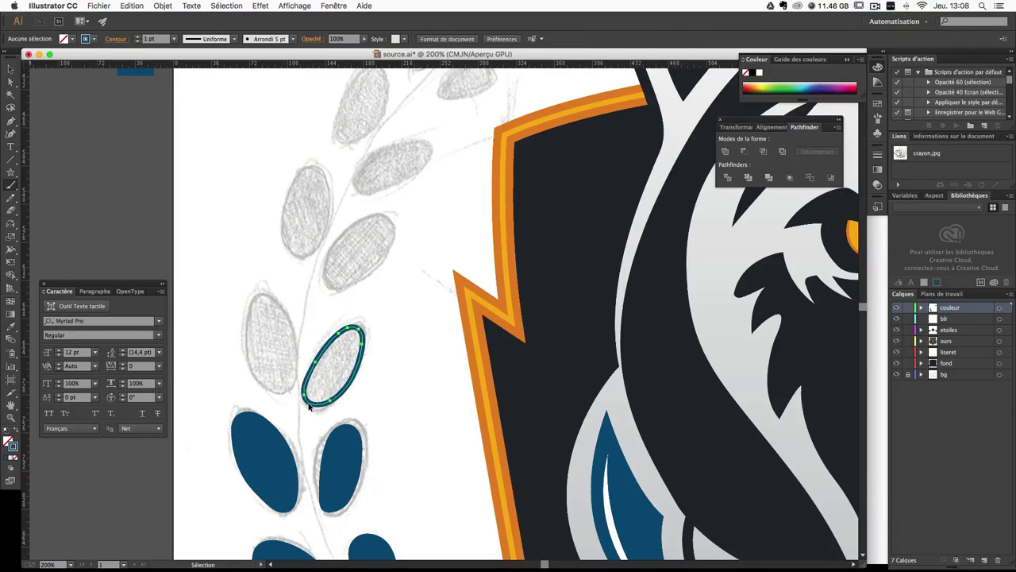
pyautogui.click(16, 433)
pyautogui.moveTo(252, 343)
pyautogui.mouseDown()
pyautogui.moveTo(294, 355)
pyautogui.moveTo(290, 389)
pyautogui.moveTo(259, 386)
pyautogui.moveTo(250, 350)
pyautogui.mouseUp()
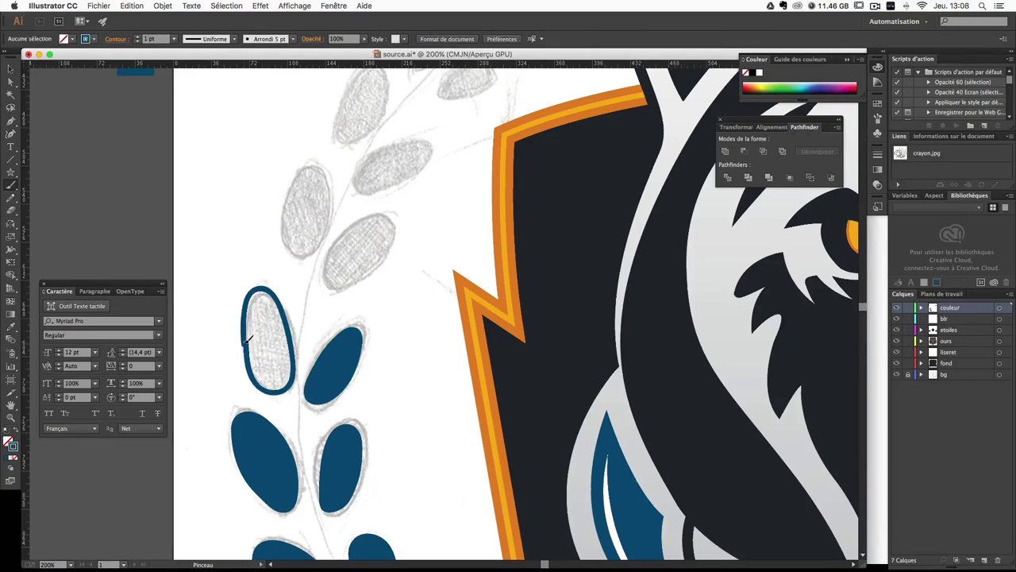
pyautogui.press('v')
pyautogui.click(238, 339)
pyautogui.click(237, 339)
pyautogui.press('b')
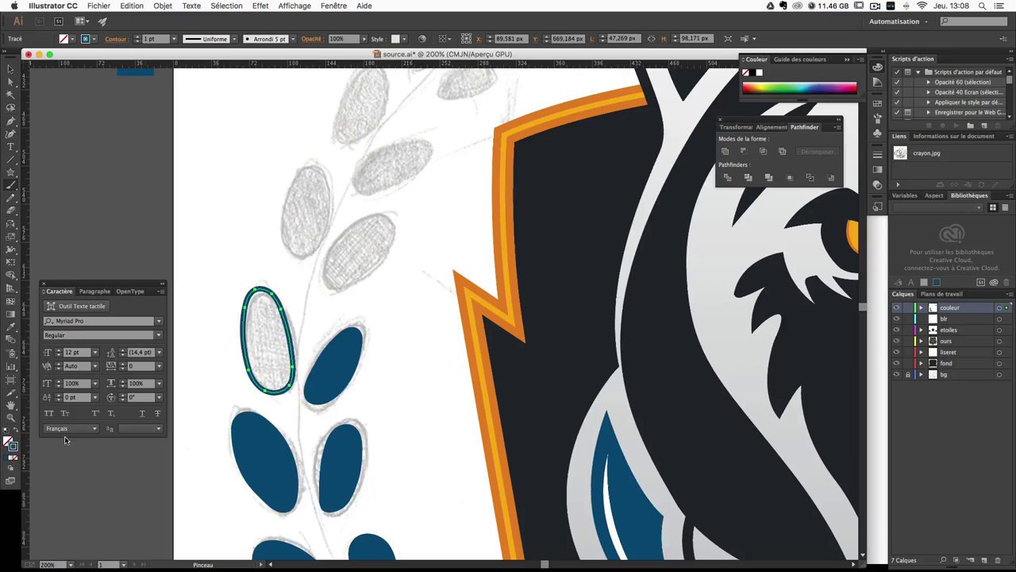
pyautogui.click(20, 433)
# Step: Trace and fill two more leaves solid blue, panning further up the branch
pyautogui.scroll(3, 368, 248)
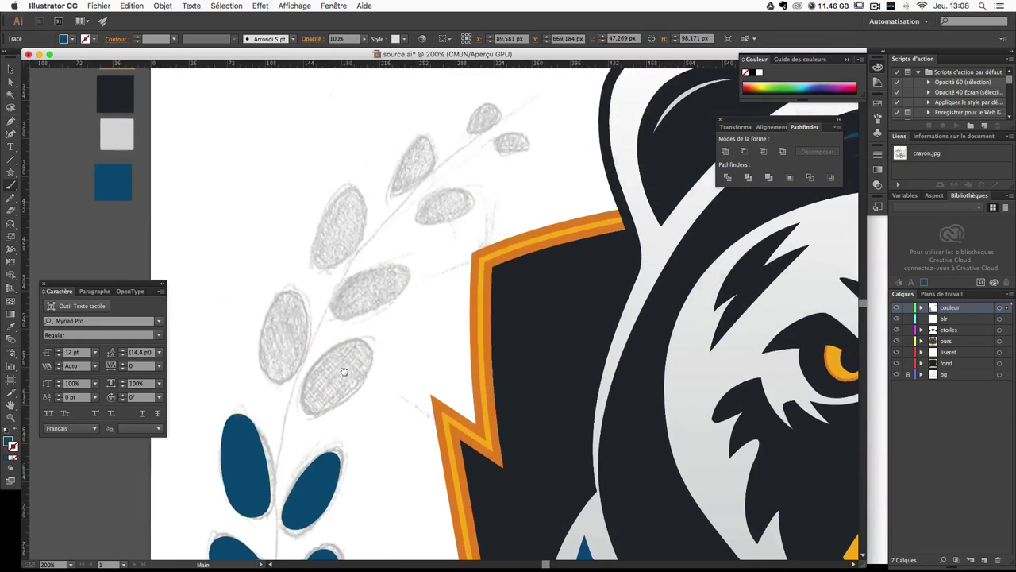
pyautogui.moveTo(301, 404)
pyautogui.mouseDown()
pyautogui.moveTo(340, 346)
pyautogui.moveTo(370, 343)
pyautogui.moveTo(367, 393)
pyautogui.moveTo(320, 410)
pyautogui.moveTo(307, 404)
pyautogui.mouseUp()
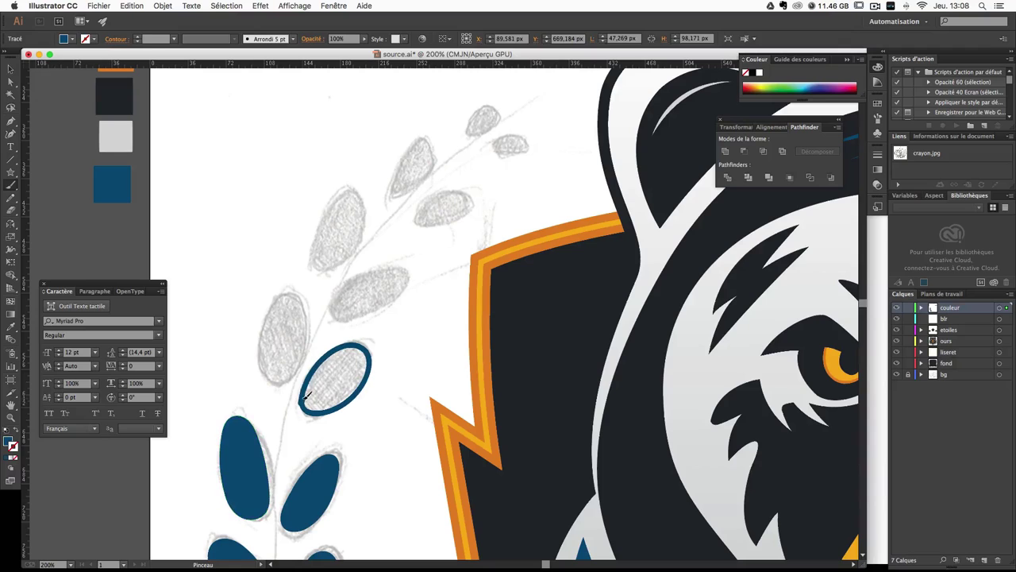
pyautogui.press('super+shift+a')
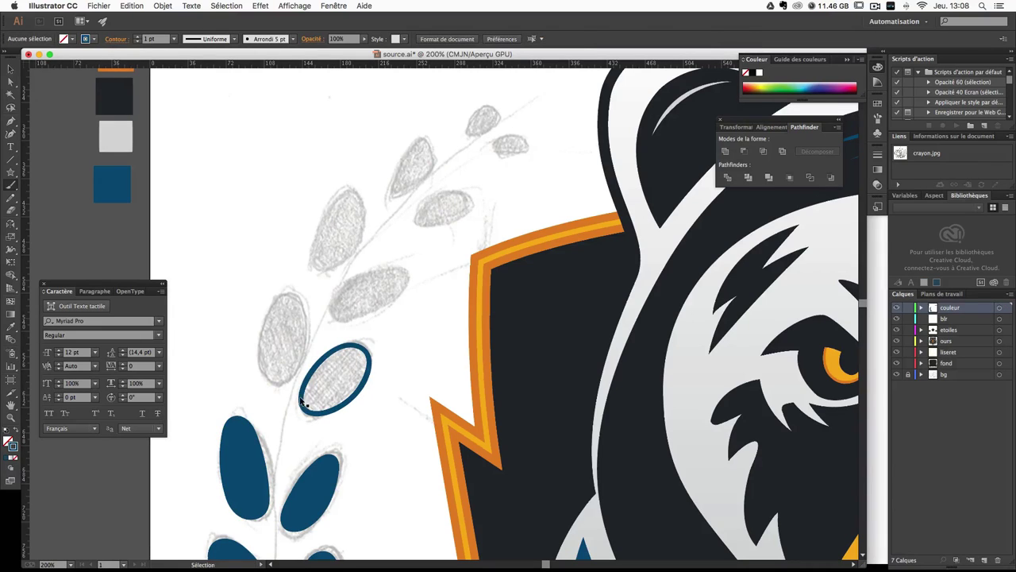
pyautogui.keyDown('super'); pyautogui.click(307, 402); pyautogui.keyUp('super')
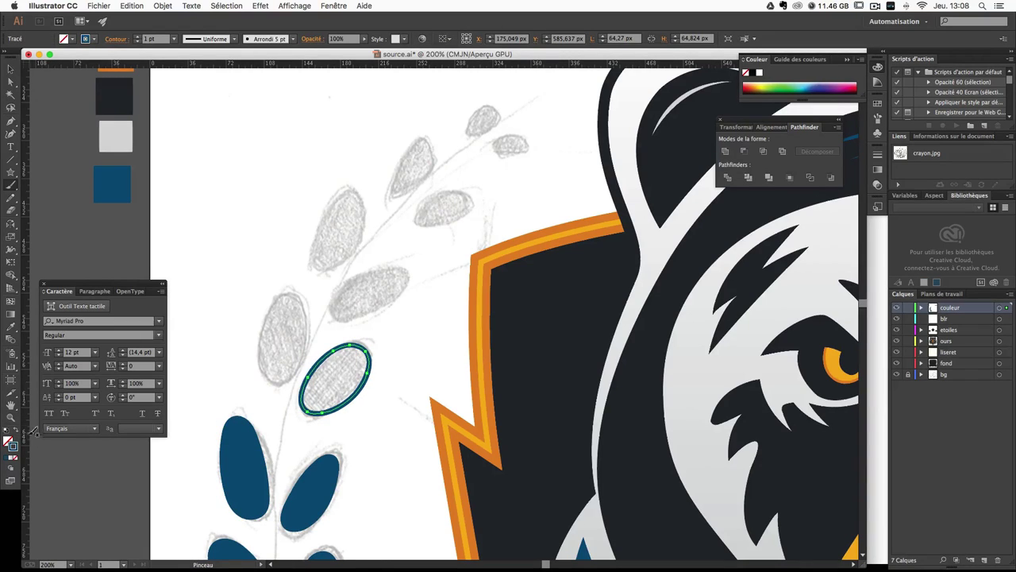
pyautogui.click(19, 436)
pyautogui.moveTo(295, 296)
pyautogui.mouseDown()
pyautogui.moveTo(367, 359)
pyautogui.moveTo(358, 384)
pyautogui.mouseUp()
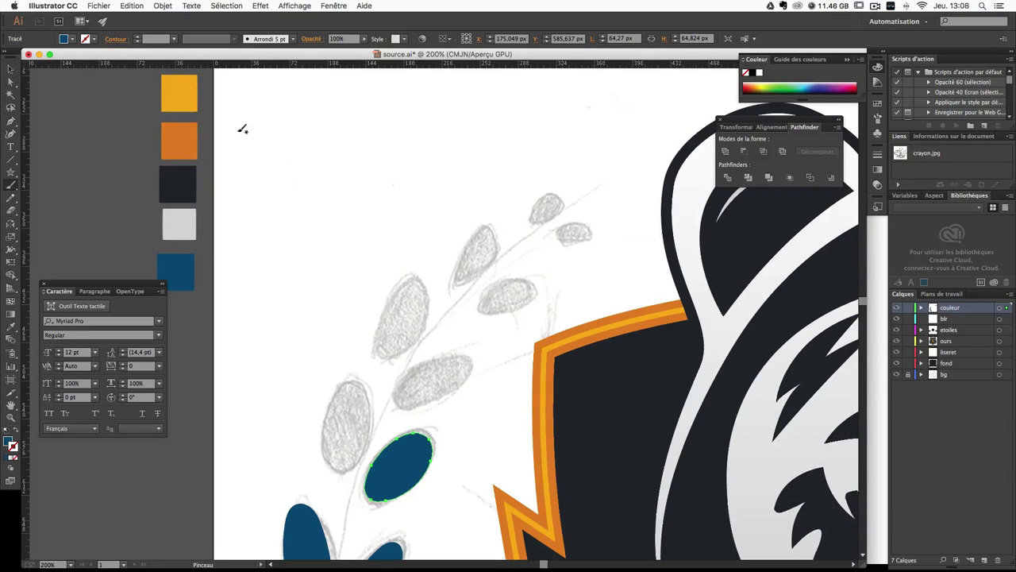
pyautogui.moveTo(330, 430)
pyautogui.mouseDown()
pyautogui.moveTo(345, 382)
pyautogui.moveTo(369, 439)
pyautogui.moveTo(352, 470)
pyautogui.moveTo(327, 435)
pyautogui.mouseUp()
pyautogui.press('v')
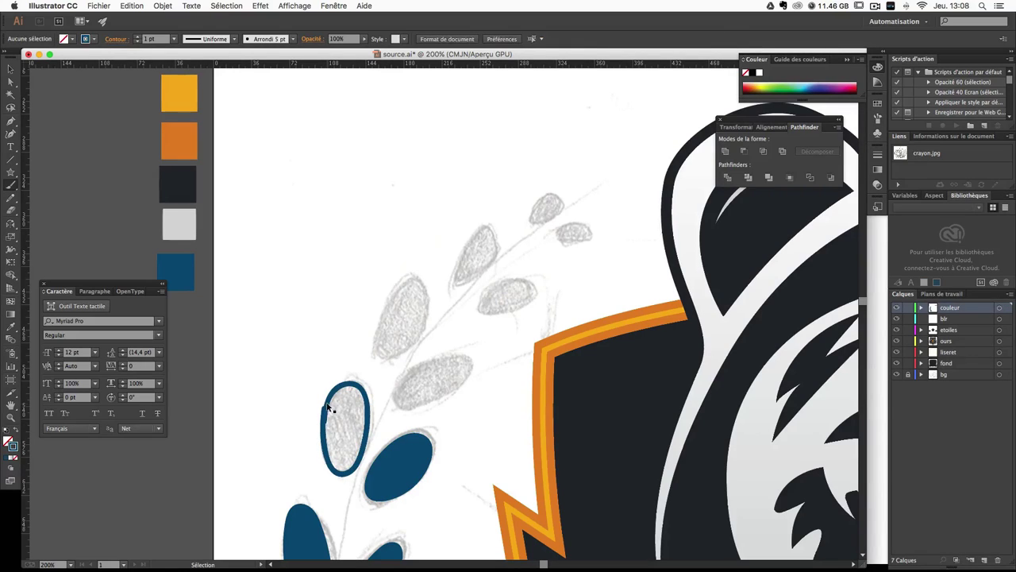
pyautogui.click(332, 399)
pyautogui.click(332, 399)
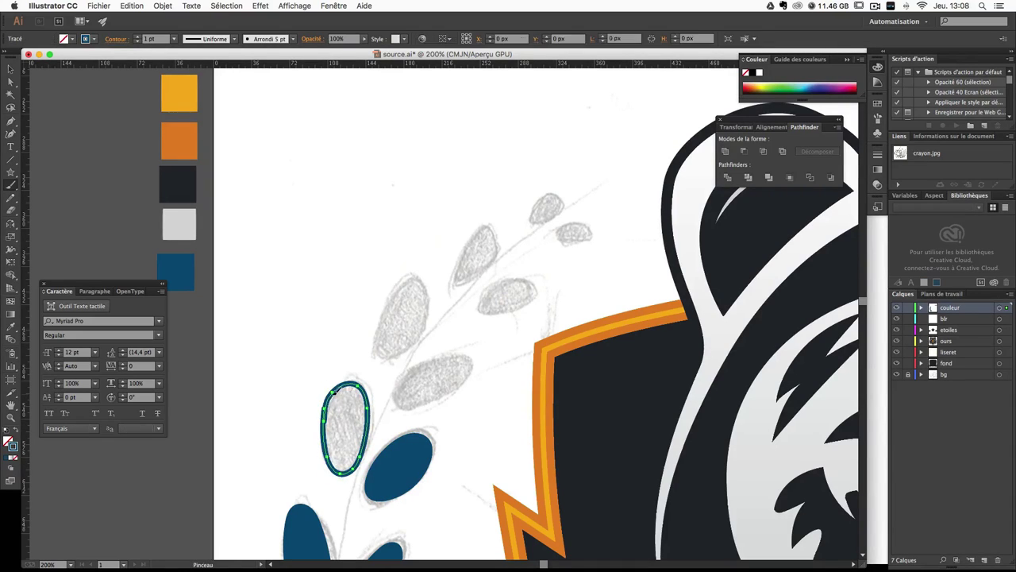
pyautogui.press('b')
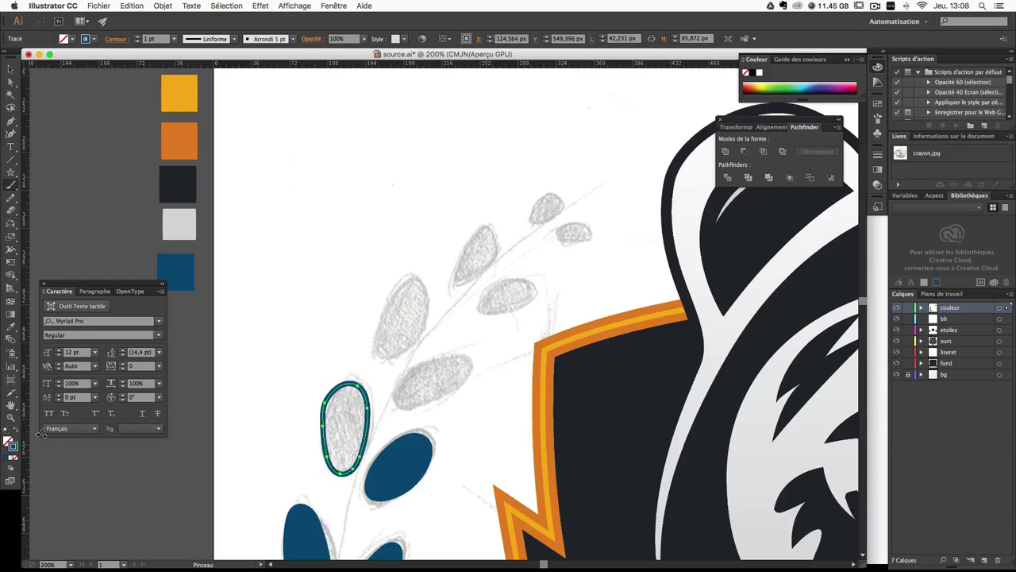
pyautogui.click(17, 431)
# Step: Trace the next leaf, extend its outline slightly left, and fill it solid blue
pyautogui.hscroll(5, 413, 342)
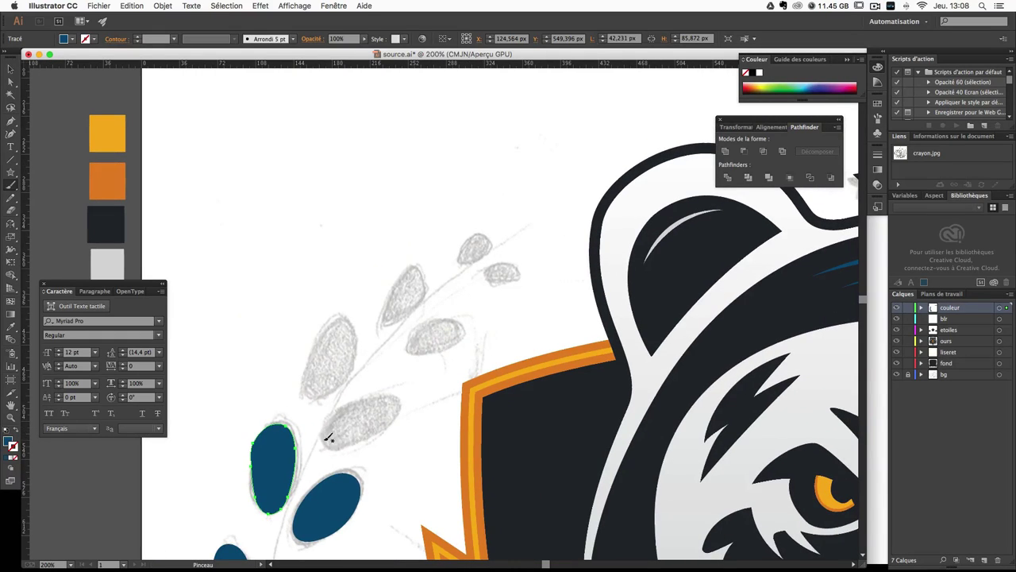
pyautogui.moveTo(328, 437)
pyautogui.mouseDown()
pyautogui.moveTo(370, 434)
pyautogui.moveTo(334, 446)
pyautogui.moveTo(324, 435)
pyautogui.mouseUp()
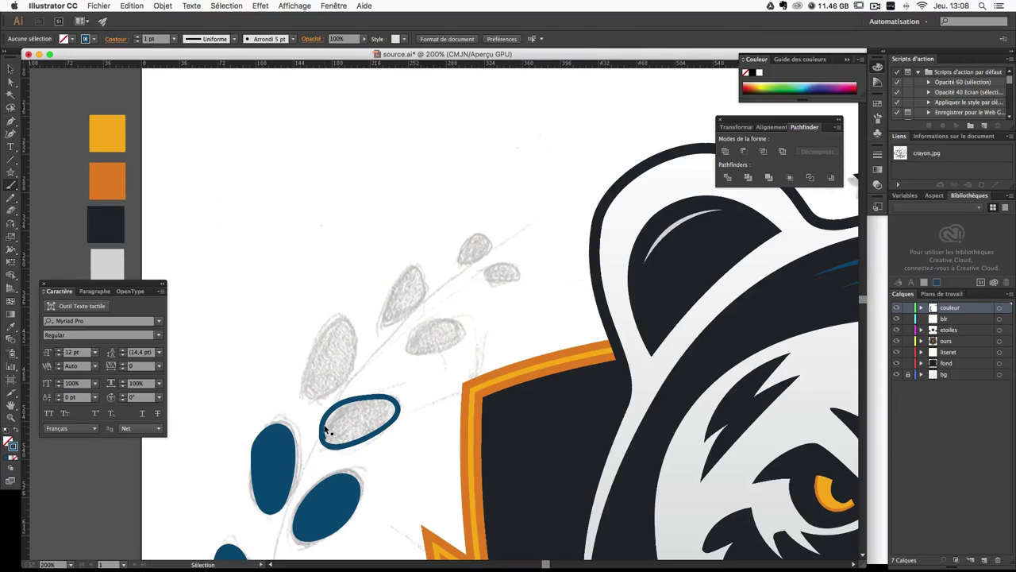
pyautogui.keyDown('super'); pyautogui.click(324, 423); pyautogui.keyUp('super')
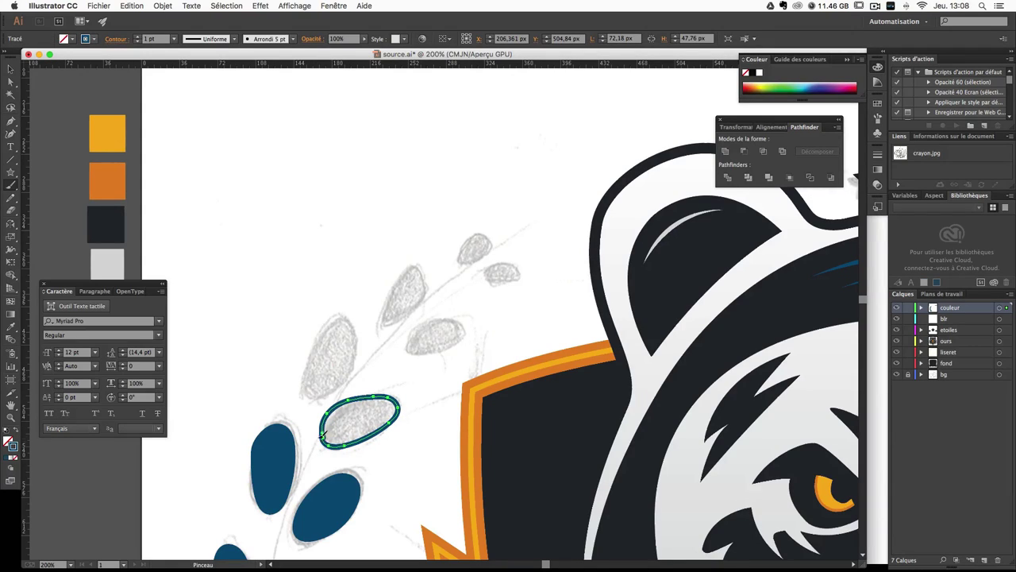
pyautogui.moveTo(324, 418); pyautogui.dragTo(325, 438)
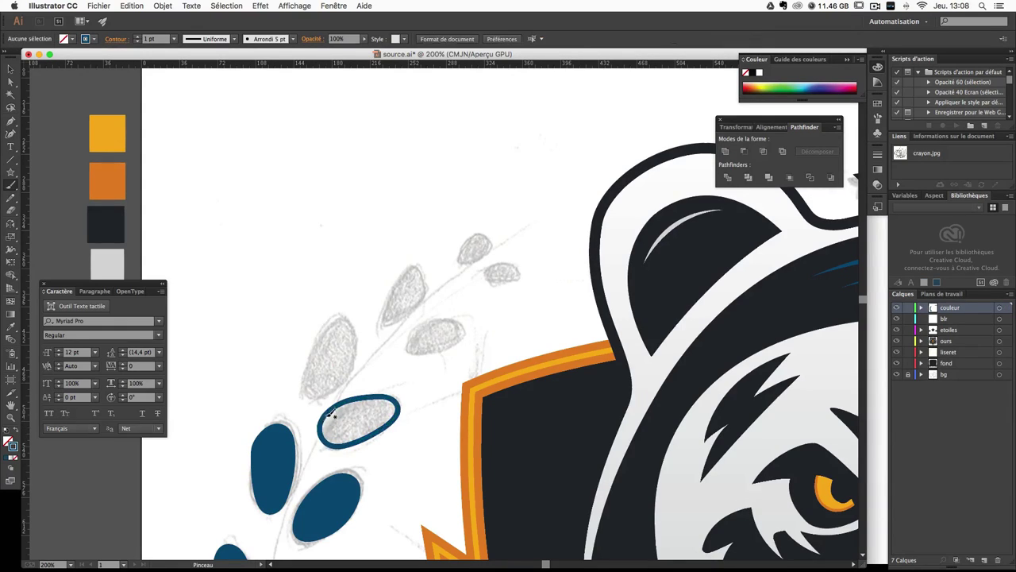
pyautogui.click(17, 434)
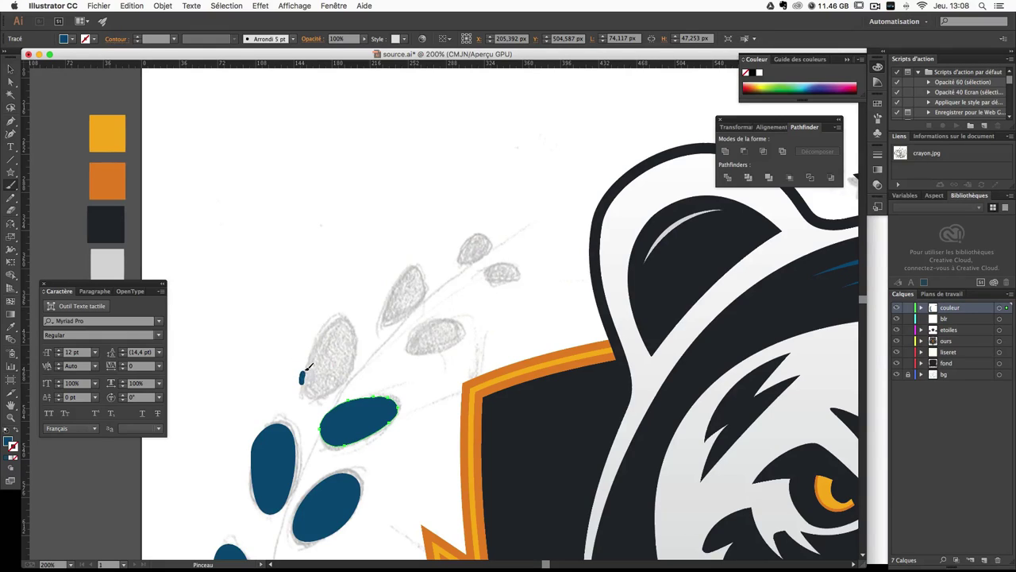
# Step: Trace the outlined leaf, a small leaf near the tip and the next sketched leaf, filling each blue
pyautogui.moveTo(306, 369)
pyautogui.mouseDown()
pyautogui.moveTo(327, 323)
pyautogui.moveTo(355, 363)
pyautogui.moveTo(334, 389)
pyautogui.moveTo(307, 391)
pyautogui.moveTo(306, 381)
pyautogui.mouseUp()
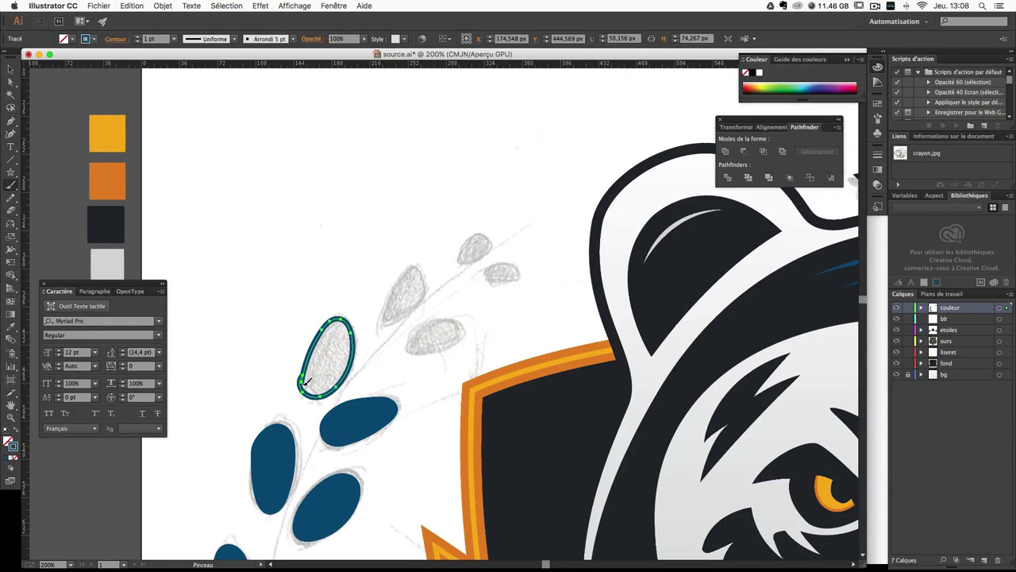
pyautogui.press('super+shift+a')
pyautogui.click(316, 348)
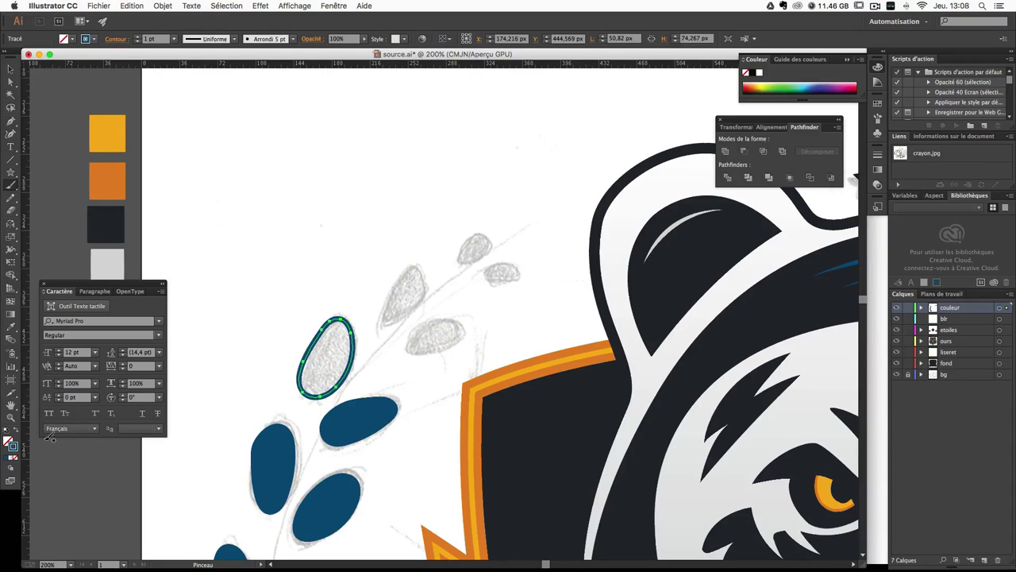
pyautogui.hotkey('shift', 'x')
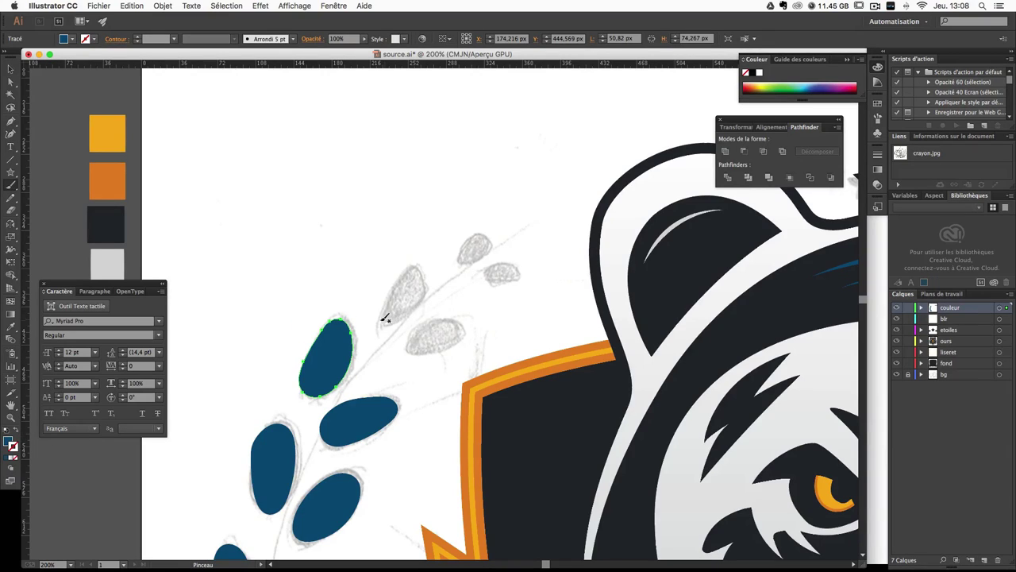
pyautogui.moveTo(380, 322)
pyautogui.mouseDown()
pyautogui.moveTo(424, 271)
pyautogui.moveTo(387, 292)
pyautogui.moveTo(382, 320)
pyautogui.mouseUp()
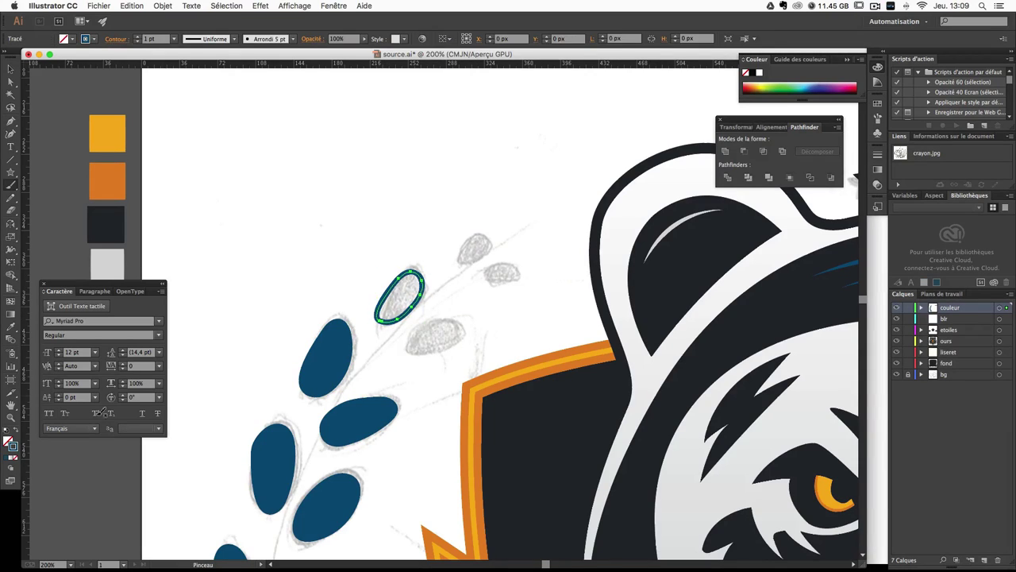
pyautogui.click(21, 436)
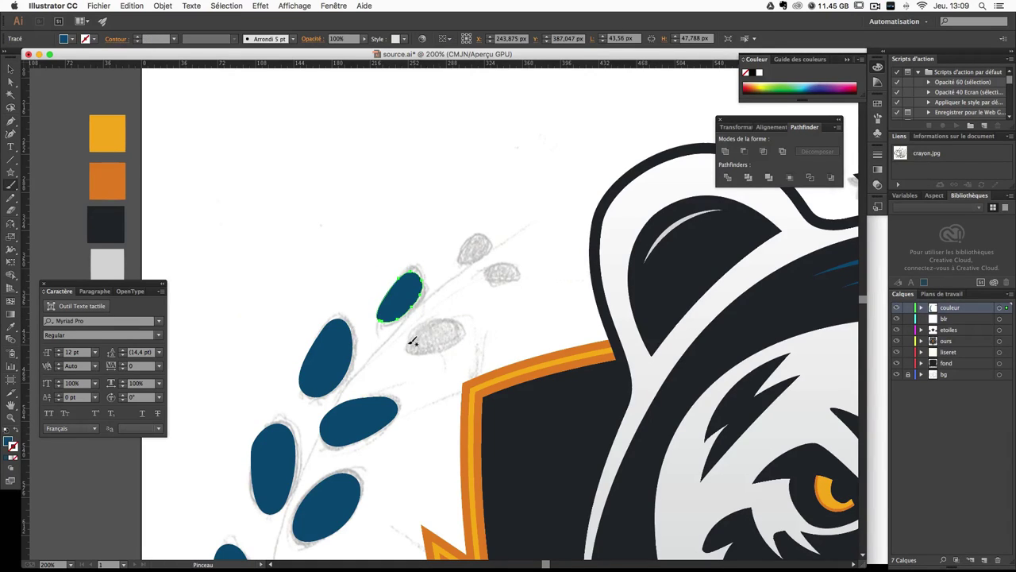
pyautogui.moveTo(412, 340)
pyautogui.mouseDown()
pyautogui.moveTo(408, 351)
pyautogui.moveTo(447, 350)
pyautogui.moveTo(467, 329)
pyautogui.moveTo(437, 319)
pyautogui.moveTo(410, 336)
pyautogui.mouseUp()
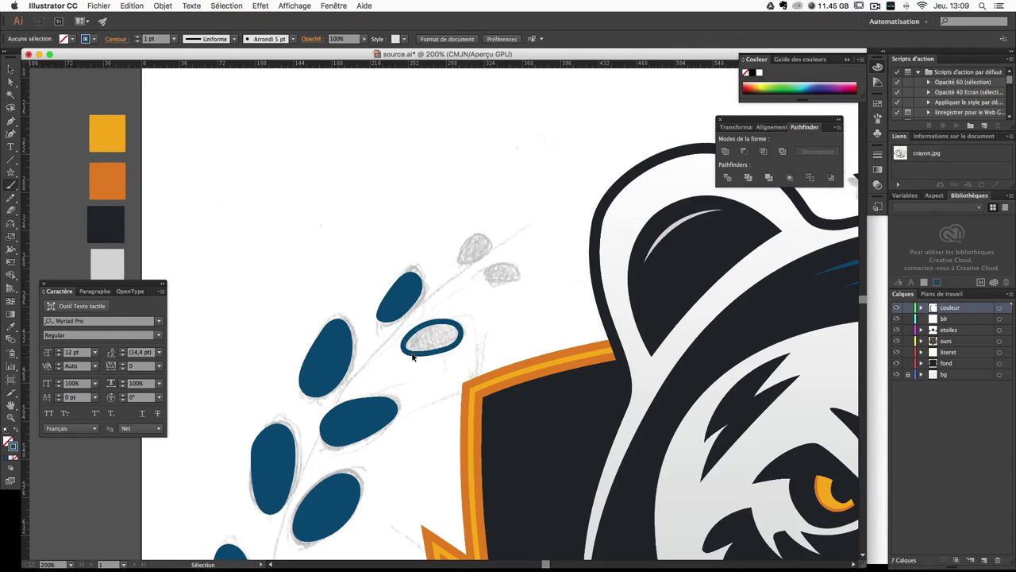
pyautogui.click(18, 432)
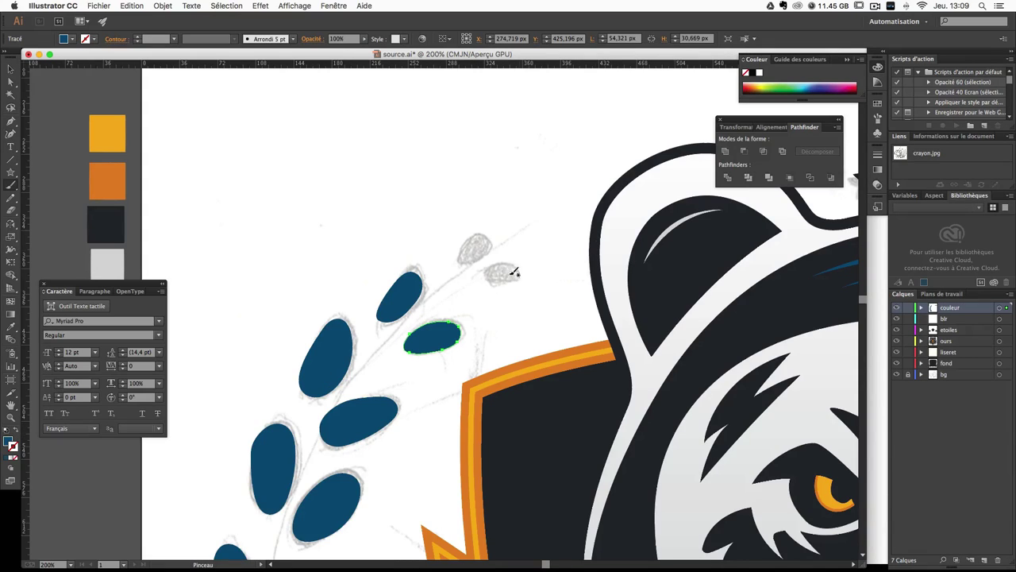
# Step: Draw two small tip leaves, fill both solid blue, then deselect and zoom out
pyautogui.moveTo(494, 245); pyautogui.dragTo(498, 236)
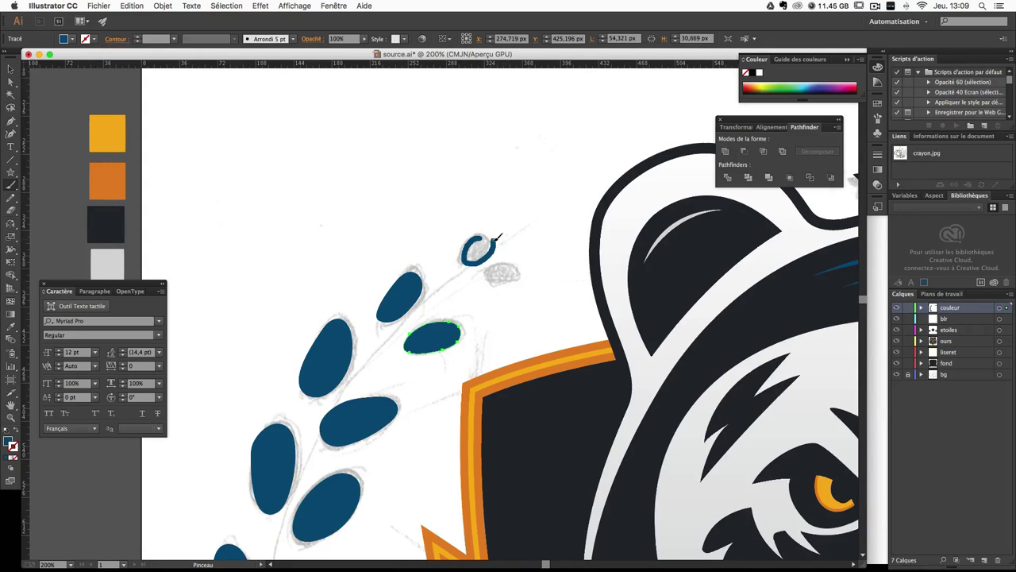
pyautogui.keyDown('super'); pyautogui.click(497, 270); pyautogui.keyUp('super')
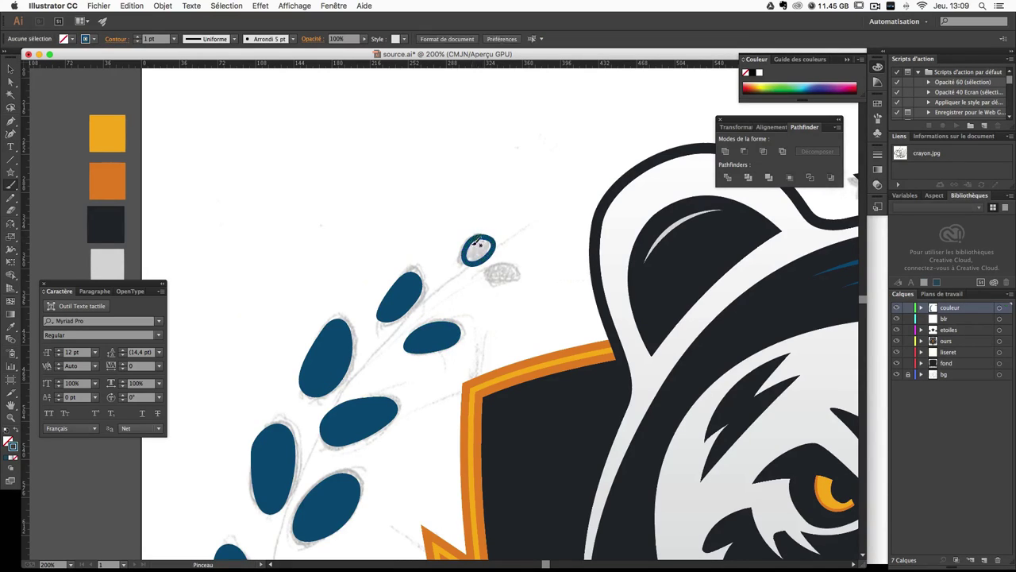
pyautogui.moveTo(497, 269); pyautogui.dragTo(514, 262)
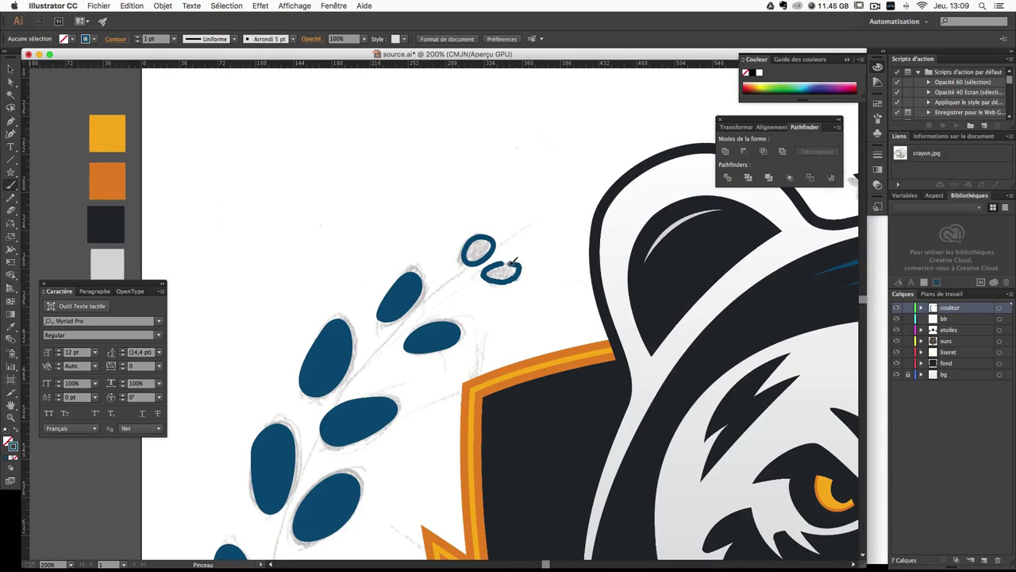
pyautogui.keyDown('super'); pyautogui.click(516, 256); pyautogui.keyUp('super')
pyautogui.moveTo(469, 229); pyautogui.dragTo(515, 275)
pyautogui.click(16, 438)
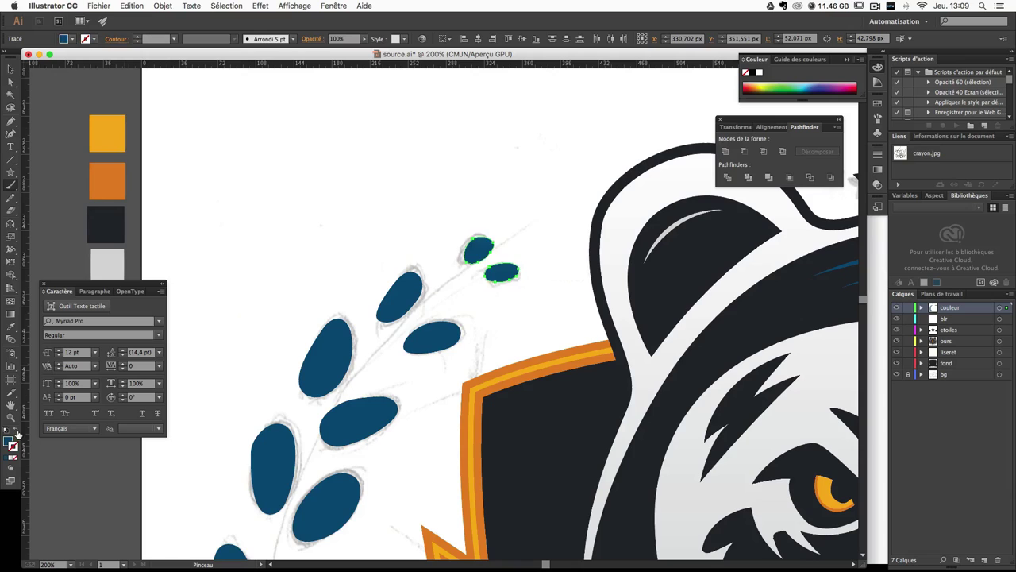
pyautogui.click(10, 70)
pyautogui.click(211, 141)
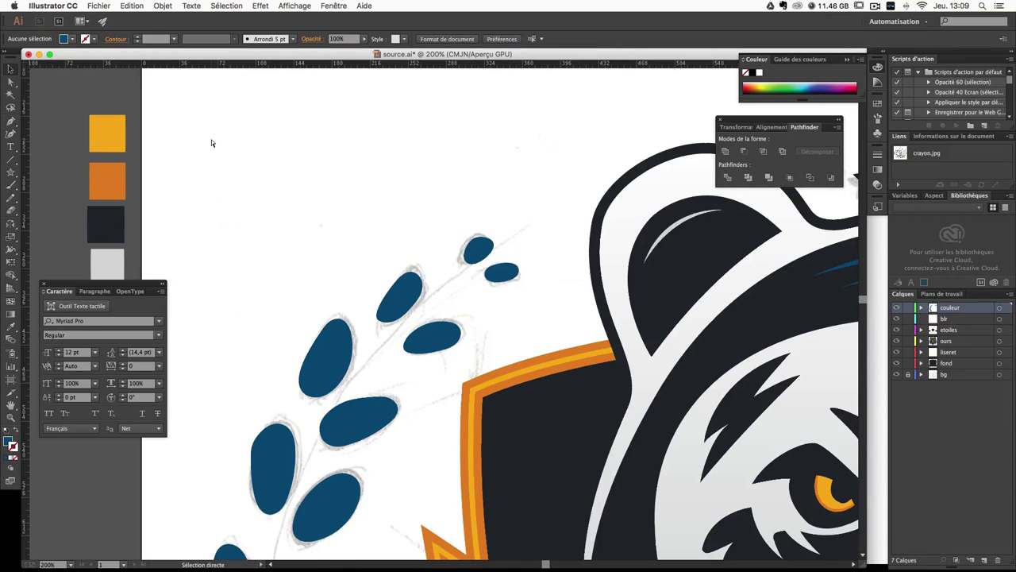
pyautogui.press('super+minus')
pyautogui.press('super+minus')
pyautogui.press('super+minus')
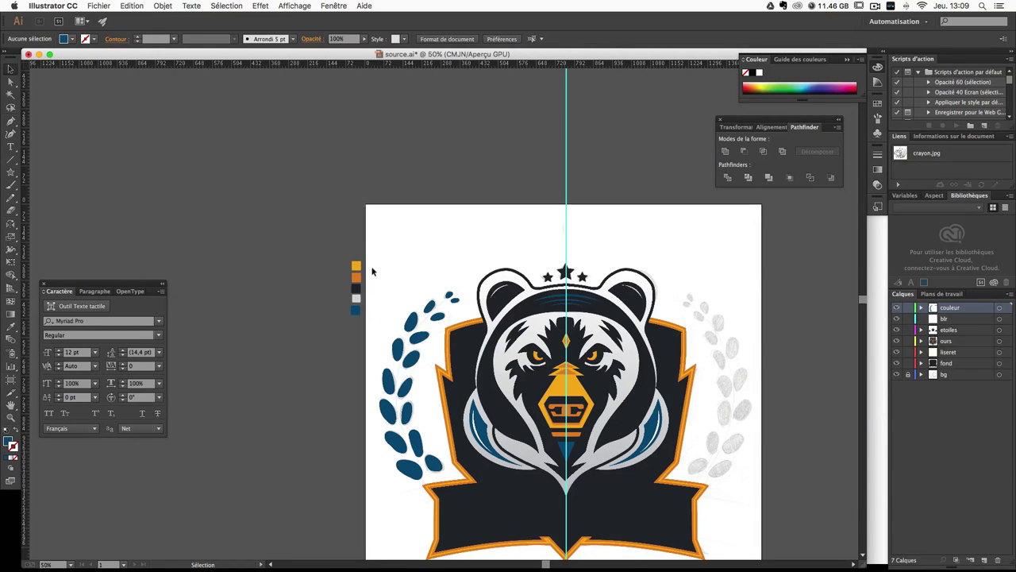
# Step: Marquee-select all the left laurel leaves and fill them with the light grey swatch colour
pyautogui.moveTo(411, 266); pyautogui.dragTo(459, 331)
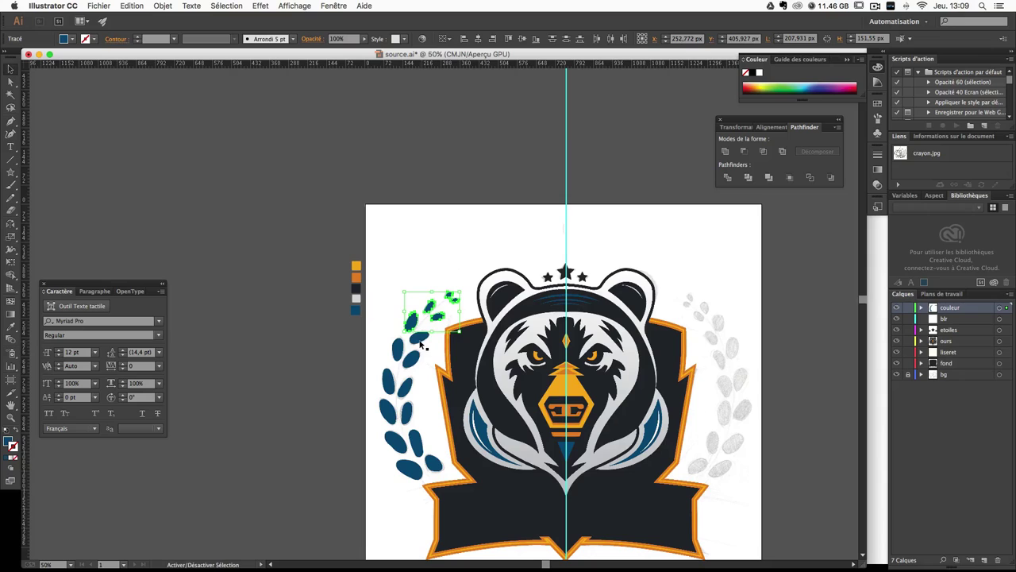
pyautogui.moveTo(401, 356); pyautogui.dragTo(435, 474)
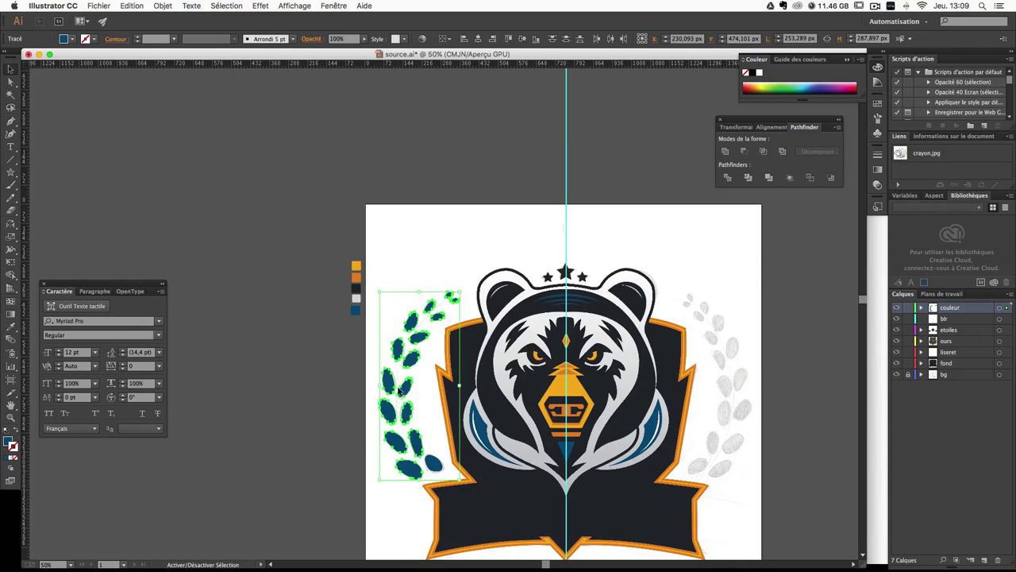
pyautogui.click(12, 327)
pyautogui.click(357, 298)
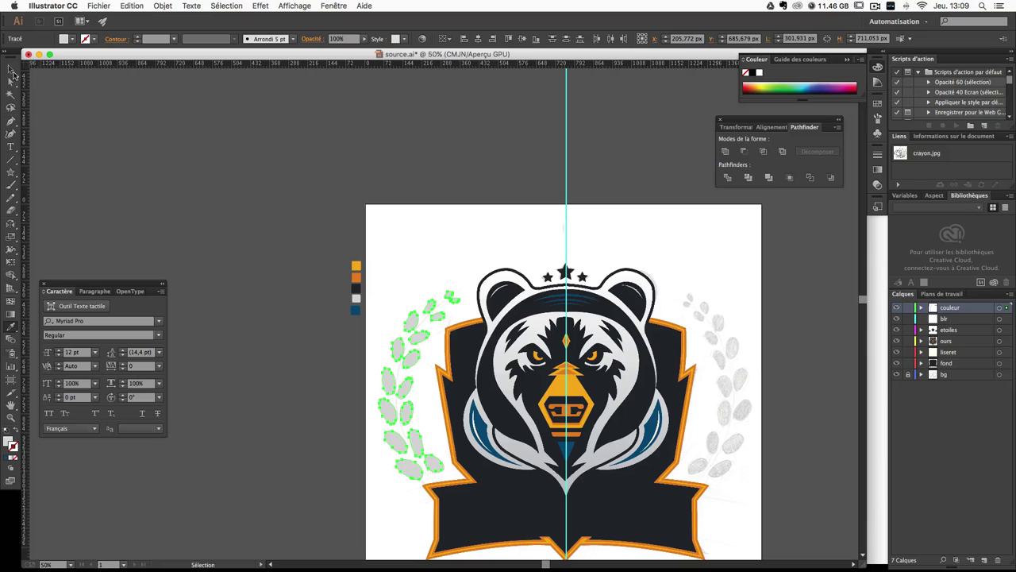
# Step: Reselect the whole left laurel group as one object
pyautogui.click(423, 282)
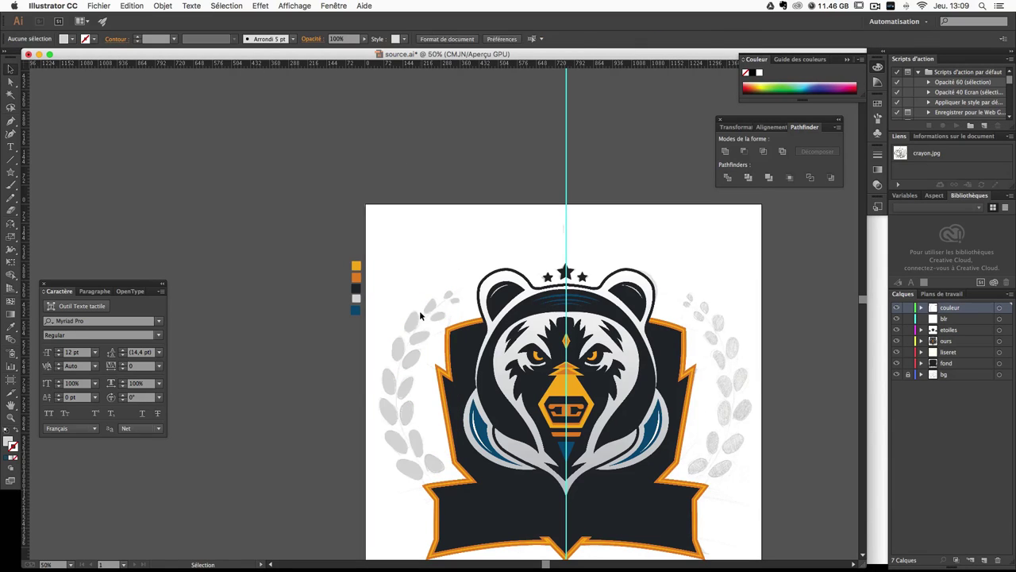
pyautogui.click(421, 316)
pyautogui.scroll(-3, 273, 226)
pyautogui.hscroll(3, 272, 226)
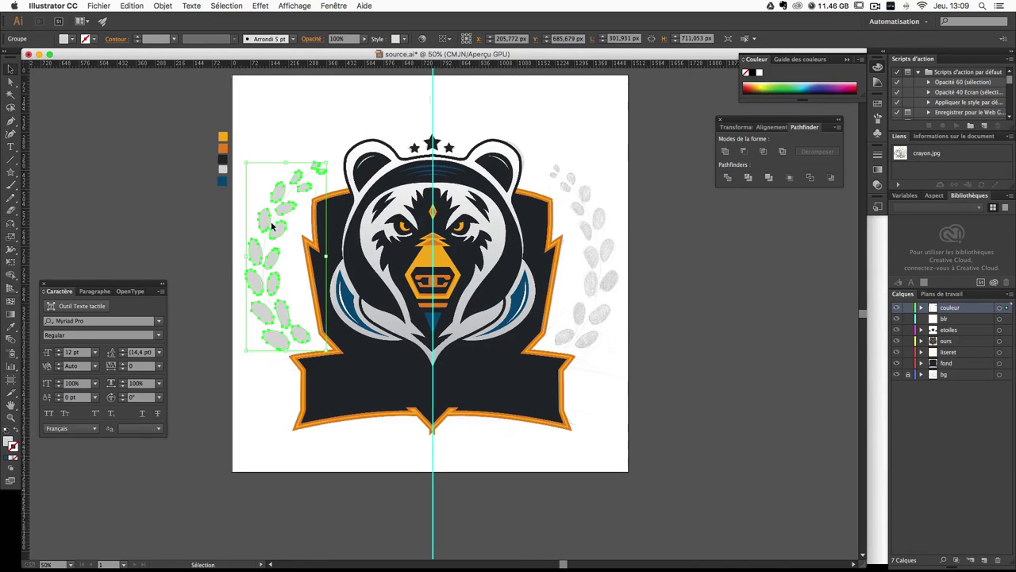
# Step: Duplicate the left laurel to the right side and reflect the copy horizontally
pyautogui.moveTo(267, 224); pyautogui.dragTo(588, 230)
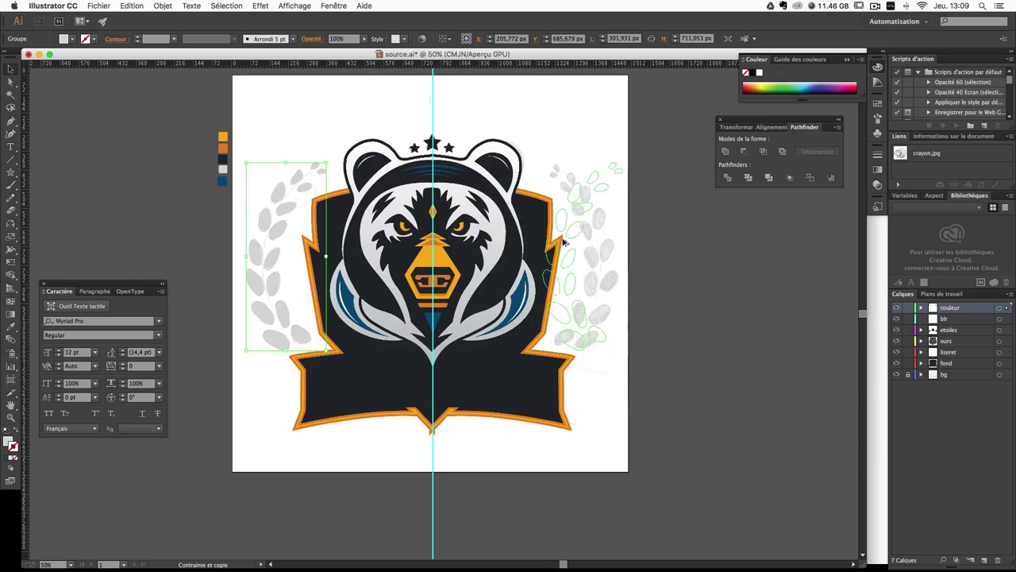
pyautogui.click(11, 223)
pyautogui.moveTo(634, 222); pyautogui.dragTo(451, 187)
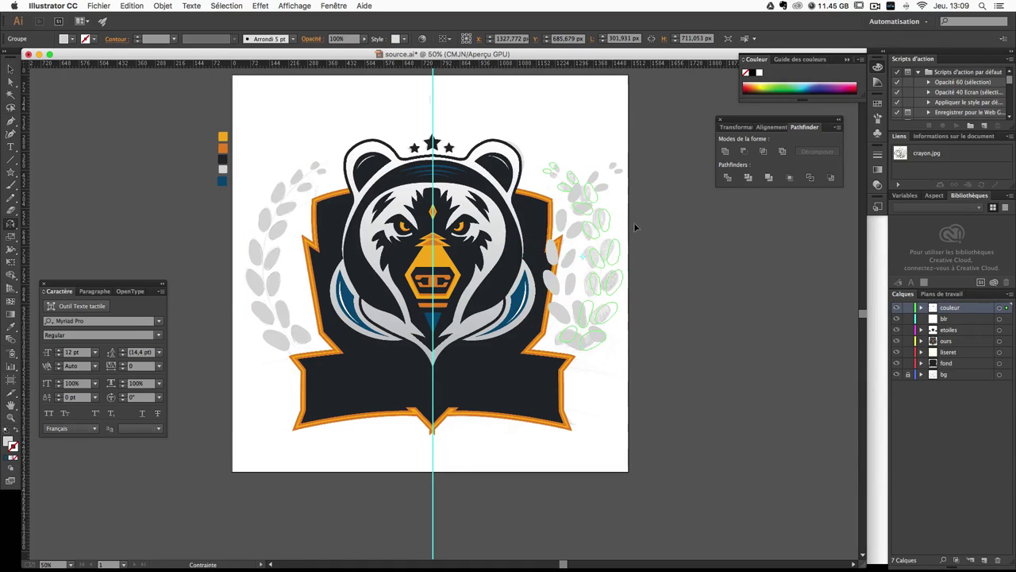
# Step: Nudge the mirrored laurel left and down to align it with the sketch, then check placement
pyautogui.click(10, 70)
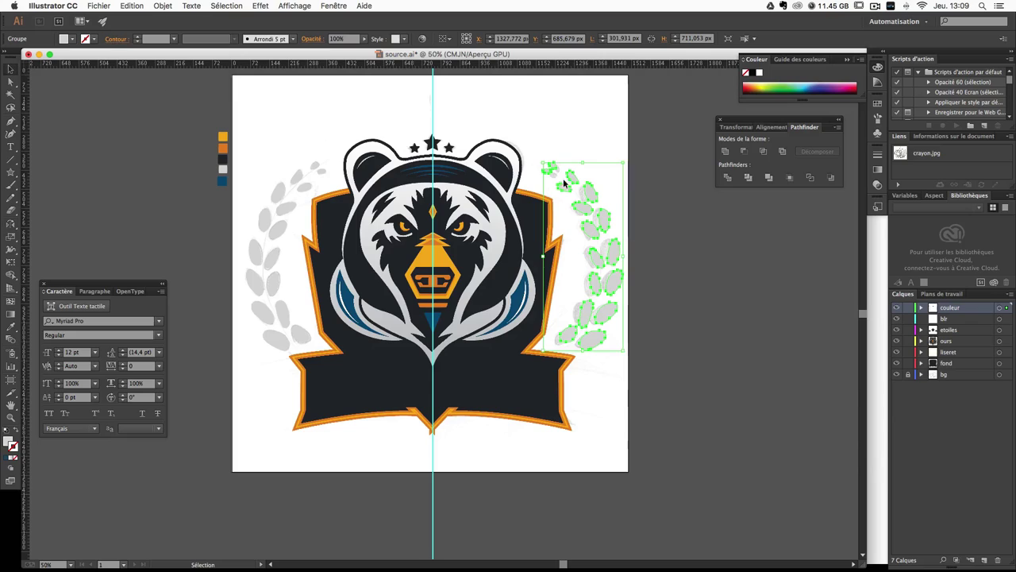
pyautogui.press('Left')
pyautogui.press('Left')
pyautogui.press('Left')
pyautogui.press('Left')
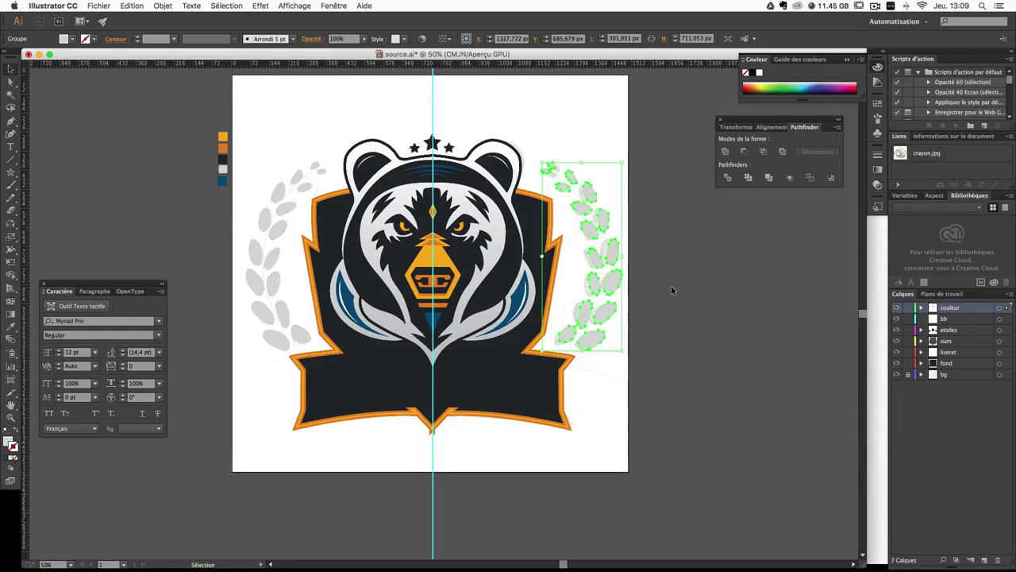
pyautogui.press('Left')
pyautogui.press('Left')
pyautogui.press('Left')
pyautogui.press('Left')
pyautogui.press('Left')
pyautogui.press('Left')
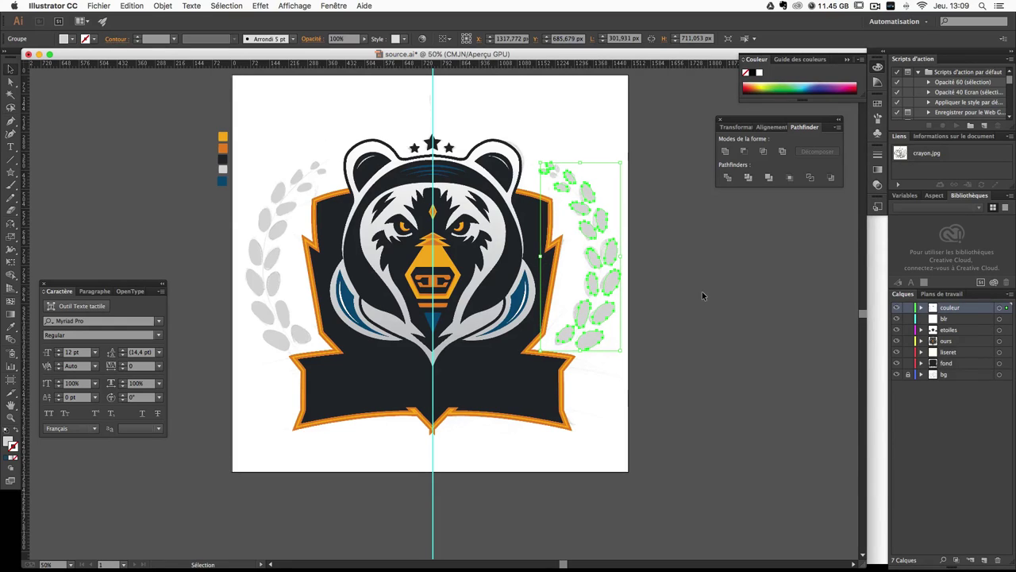
pyautogui.press('Down')
pyautogui.press('Down')
pyautogui.click(691, 300)
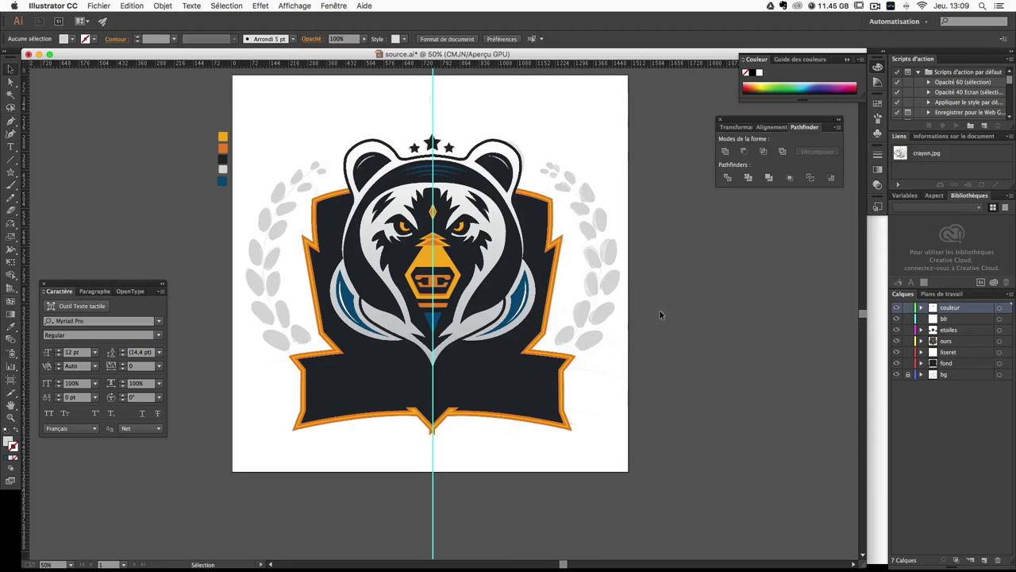
pyautogui.click(571, 340)
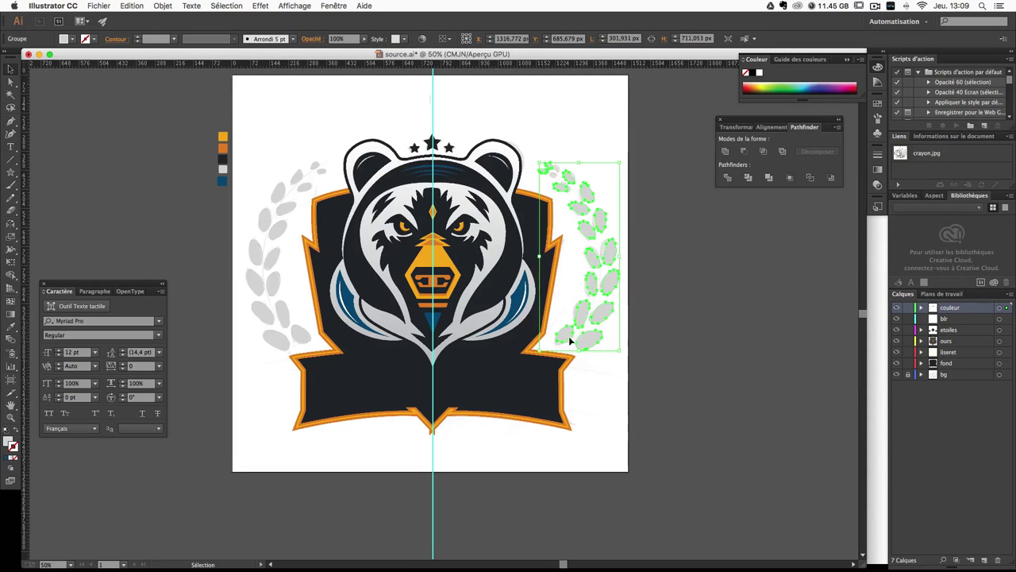
pyautogui.click(619, 183)
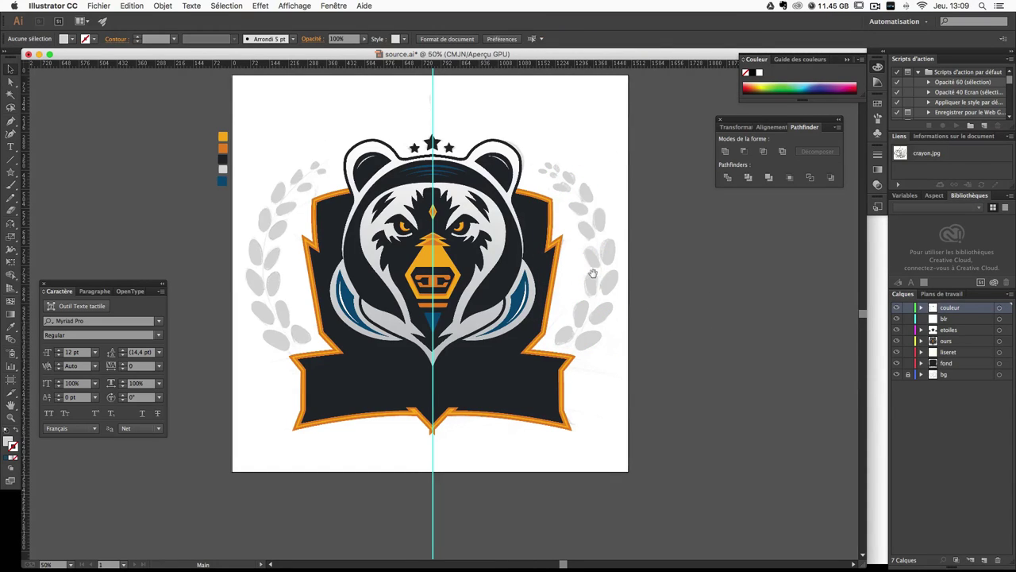
pyautogui.scroll(3, 595, 275)
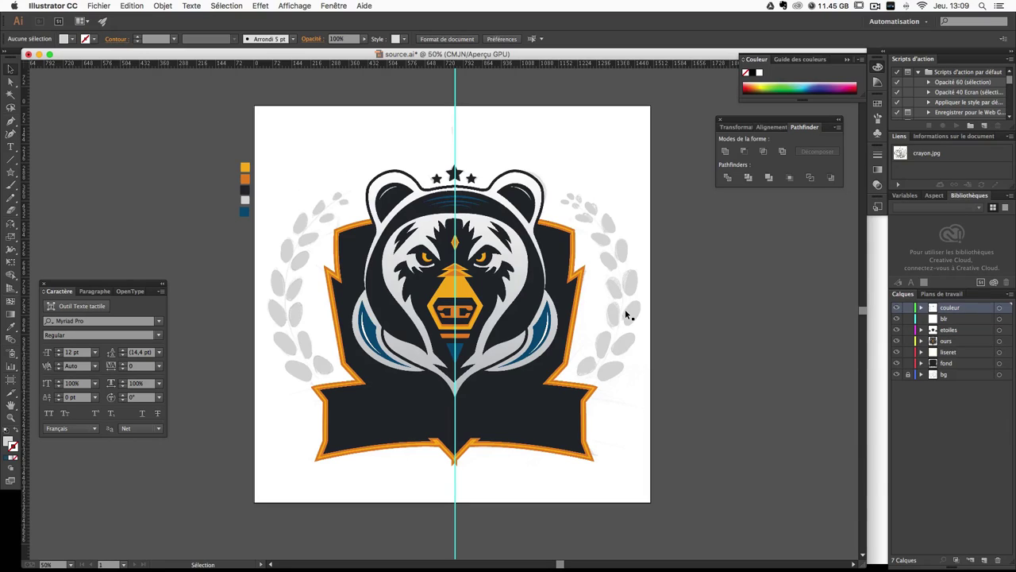
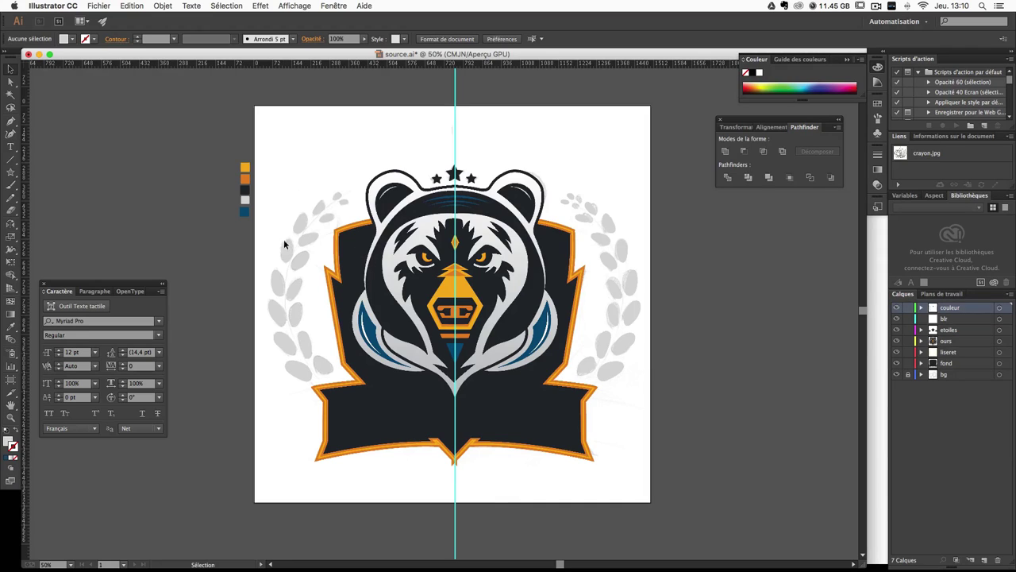
# Step: Add a new layer named rayon above the blr layer
pyautogui.click(959, 320)
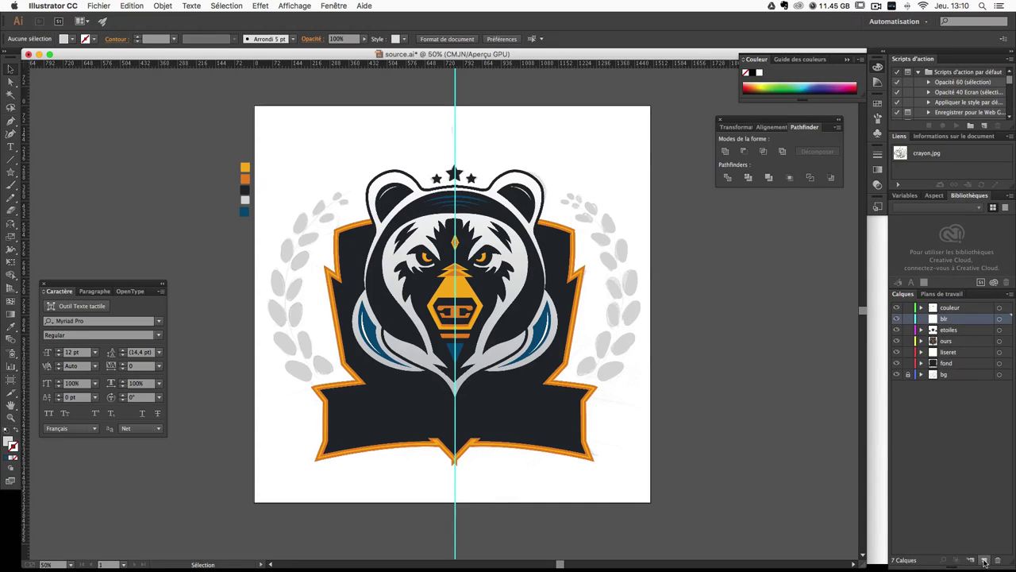
pyautogui.click(985, 561)
pyautogui.doubleClick(952, 318)
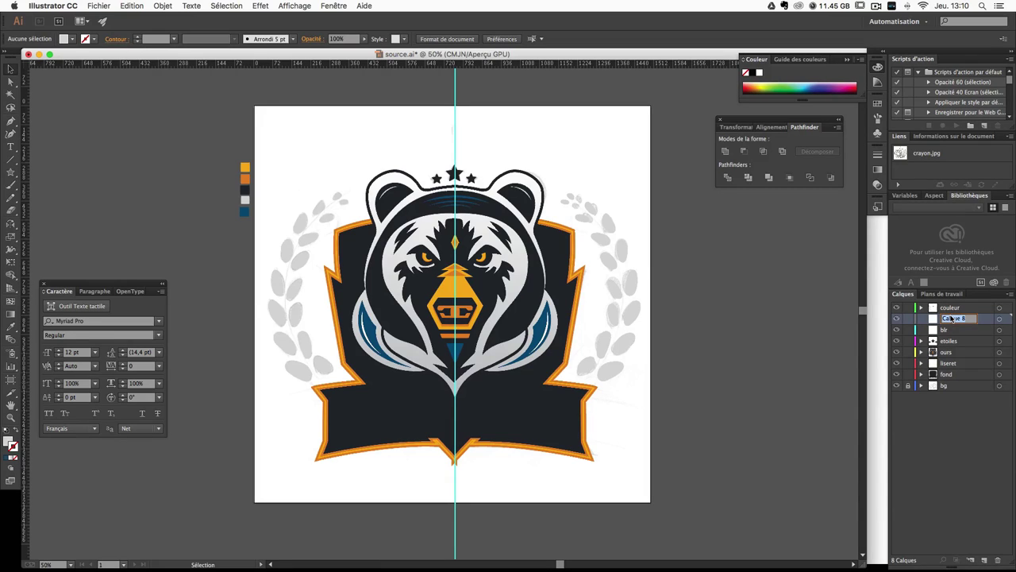
pyautogui.write('rayon')
pyautogui.press('Return')
# Step: Pick the Star tool with the bear's face in view at 100% zoom
pyautogui.click(9, 172)
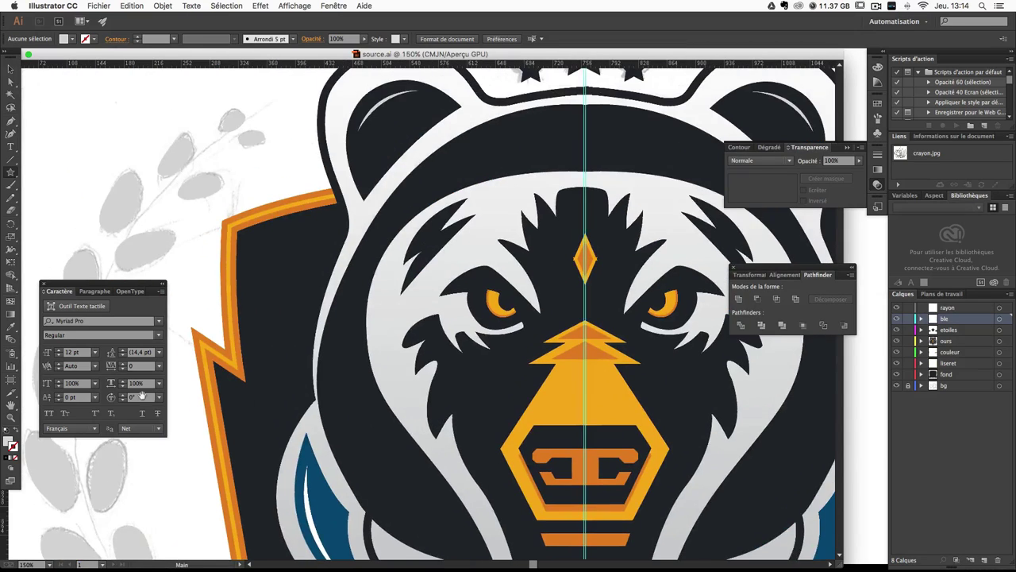
pyautogui.click(13, 327)
pyautogui.moveTo(295, 202)
pyautogui.mouseDown()
pyautogui.moveTo(569, 202)
pyautogui.moveTo(180, 237)
pyautogui.mouseUp()
pyautogui.press('i')
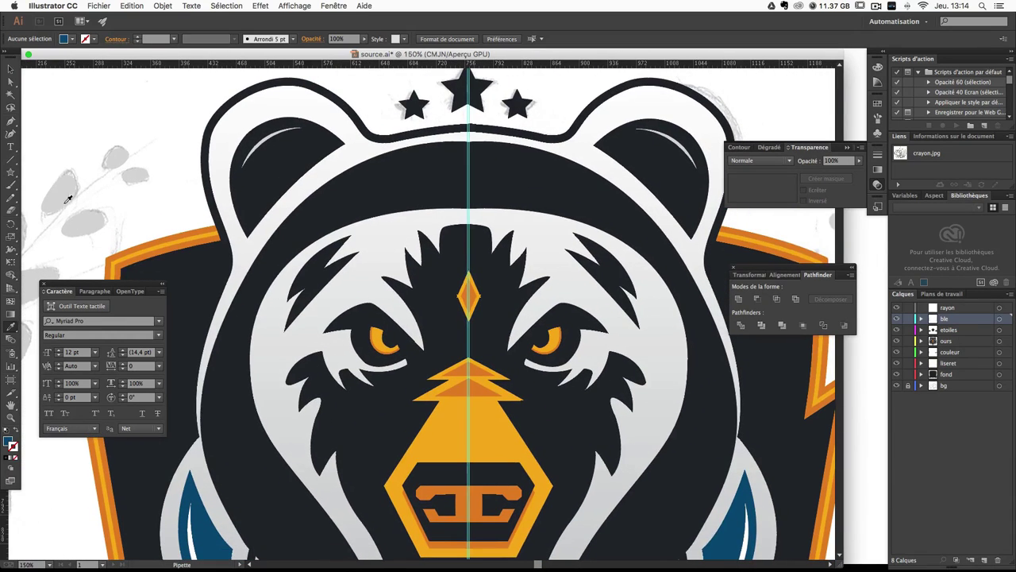
pyautogui.click(12, 172)
pyautogui.hotkey('ctrl', '0')
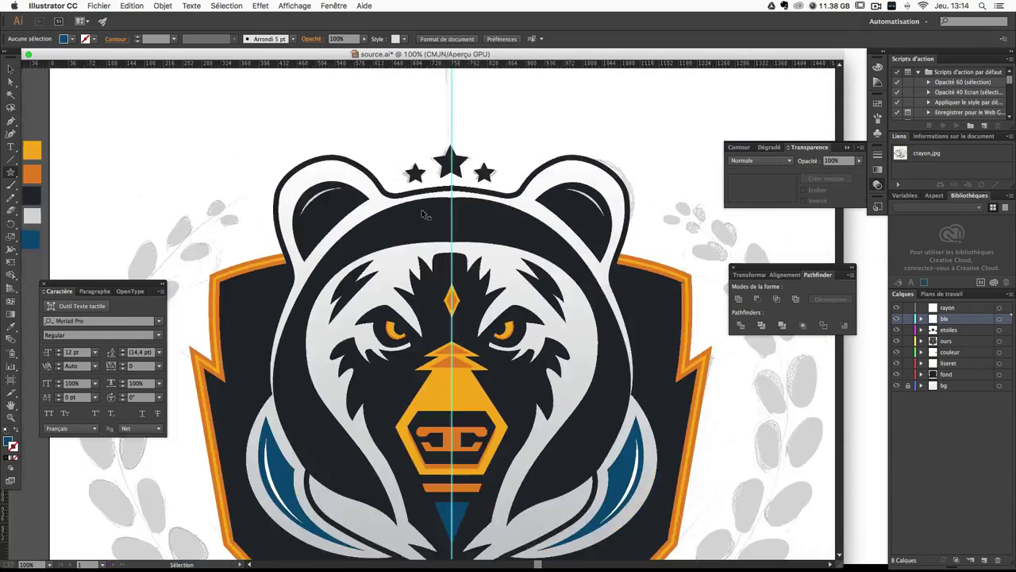
pyautogui.hotkey('ctrl', '1')
# Step: Drag out a many-pointed dark-blue starburst with long thin rays over the bear's head
pyautogui.moveTo(367, 200)
pyautogui.mouseDown()
pyautogui.moveTo(417, 230)
pyautogui.moveTo(417, 247)
pyautogui.moveTo(401, 213)
pyautogui.moveTo(411, 276)
pyautogui.moveTo(418, 262)
pyautogui.moveTo(597, 282)
pyautogui.moveTo(467, 244)
pyautogui.moveTo(484, 252)
pyautogui.moveTo(455, 253)
pyautogui.mouseUp()
pyautogui.press('Up')
pyautogui.press('Up')
pyautogui.press('Up')
pyautogui.press('Up')
pyautogui.press('Up')
pyautogui.press('Up')
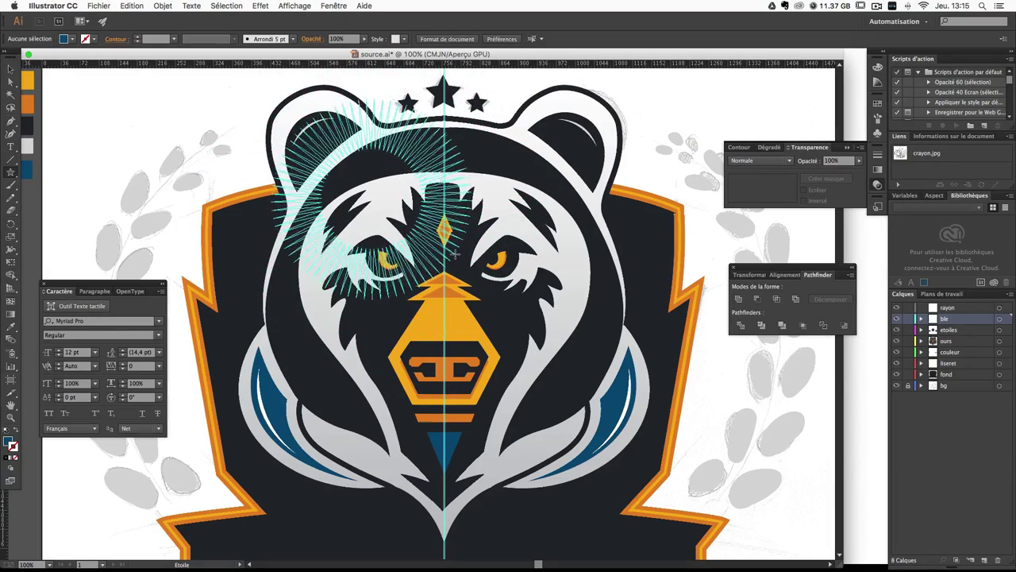
pyautogui.moveTo(464, 258)
pyautogui.mouseDown()
pyautogui.moveTo(507, 265)
pyautogui.moveTo(422, 255)
pyautogui.mouseUp()
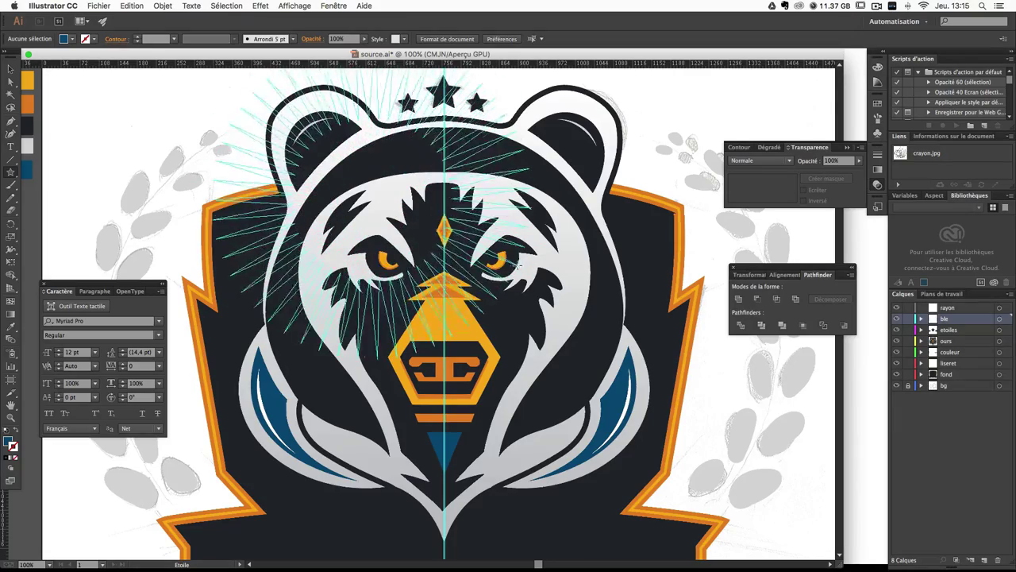
pyautogui.moveTo(494, 259); pyautogui.dragTo(479, 259)
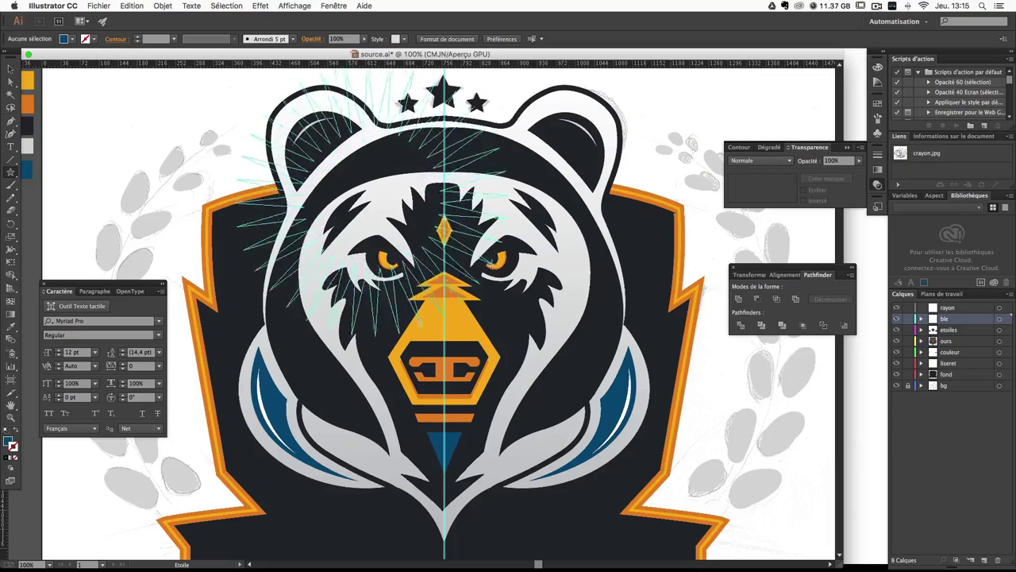
pyautogui.moveTo(491, 262)
pyautogui.mouseDown()
pyautogui.moveTo(472, 248)
pyautogui.moveTo(539, 249)
pyautogui.moveTo(421, 230)
pyautogui.mouseUp()
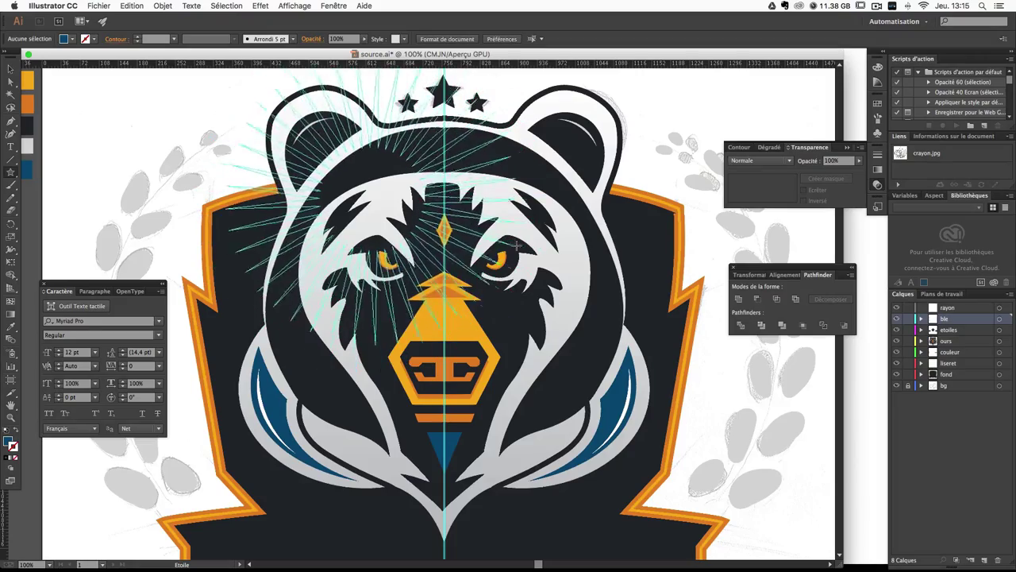
pyautogui.moveTo(517, 246)
pyautogui.mouseDown()
pyautogui.moveTo(467, 236)
pyautogui.moveTo(522, 239)
pyautogui.mouseUp()
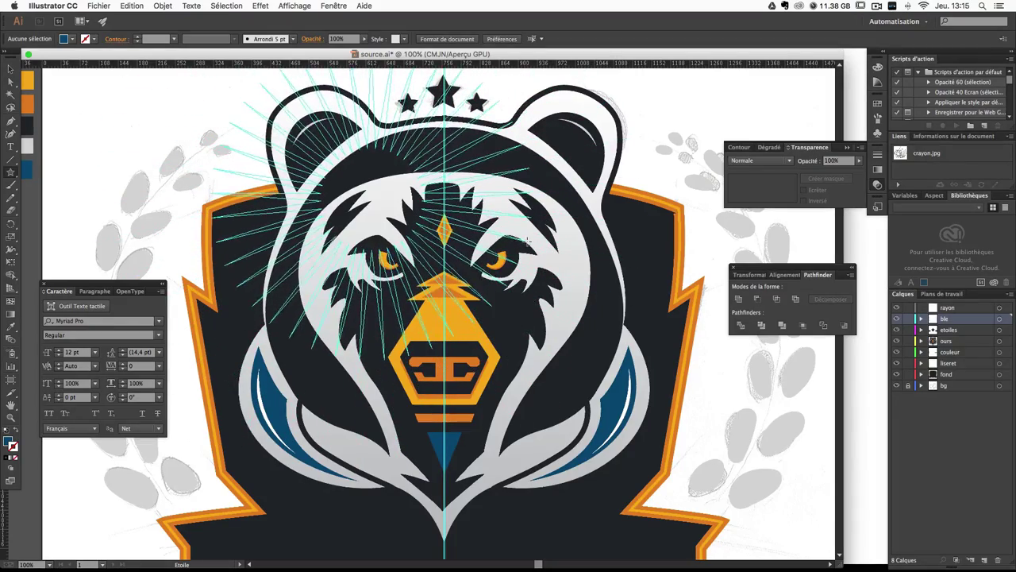
pyautogui.moveTo(522, 240)
pyautogui.mouseDown()
pyautogui.moveTo(589, 249)
pyautogui.moveTo(313, 176)
pyautogui.mouseUp()
# Step: Move the starburst onto the rayon layer and place that layer below the bear layer
pyautogui.click(11, 70)
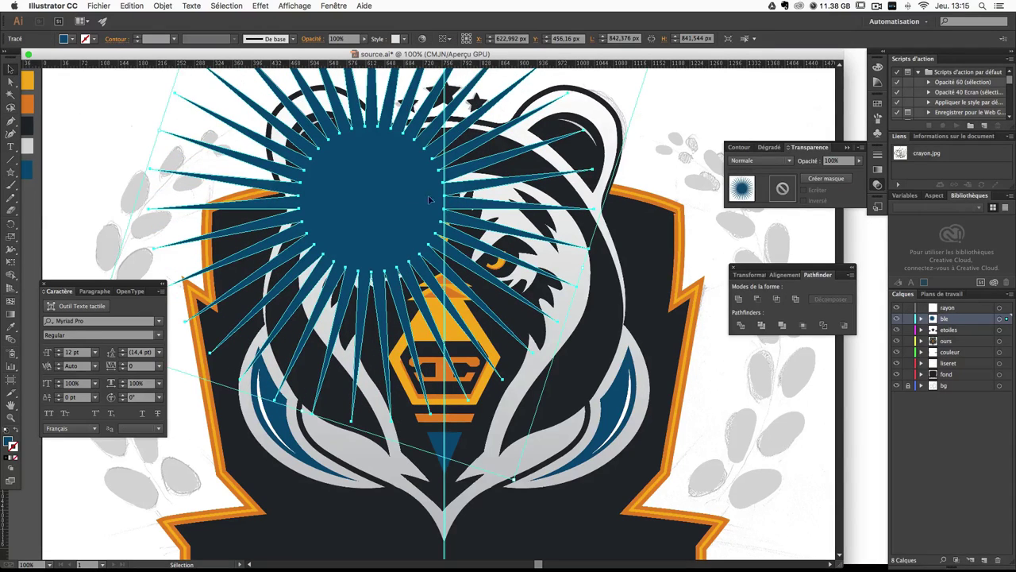
pyautogui.moveTo(431, 200); pyautogui.dragTo(535, 307)
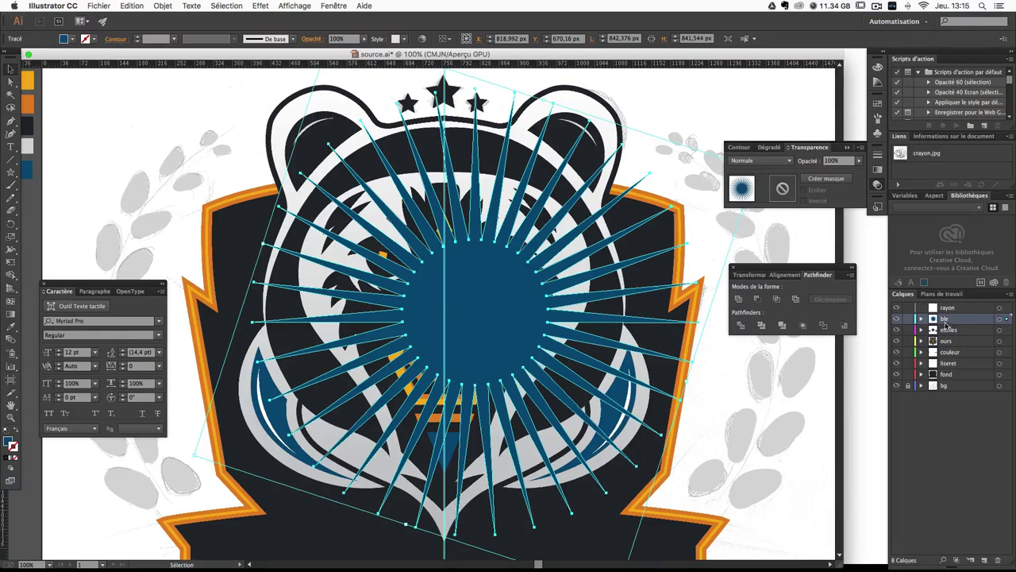
pyautogui.press('Delete')
pyautogui.click(953, 308)
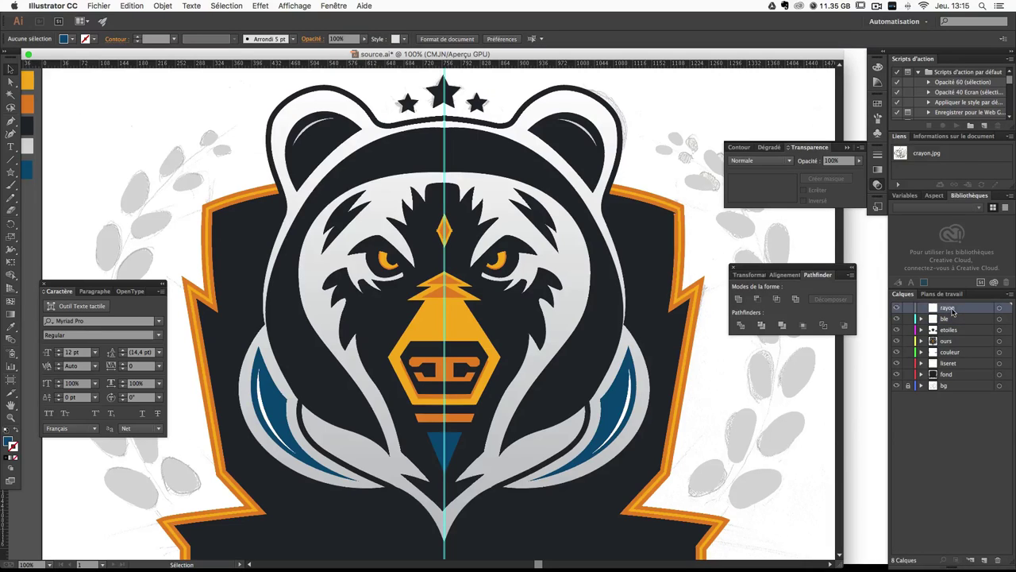
pyautogui.hotkey('ctrl', 'z')
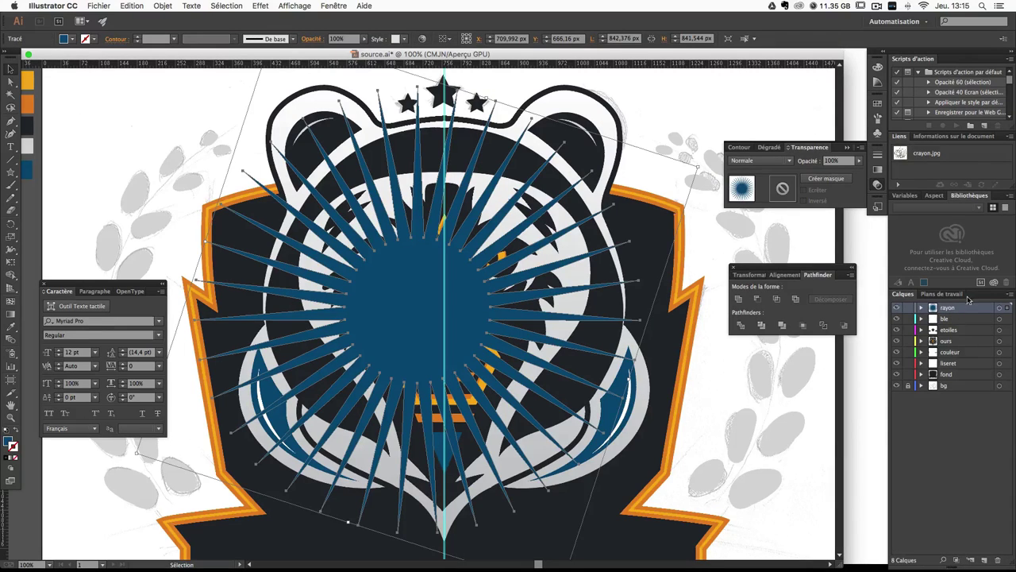
pyautogui.moveTo(947, 309); pyautogui.dragTo(951, 350)
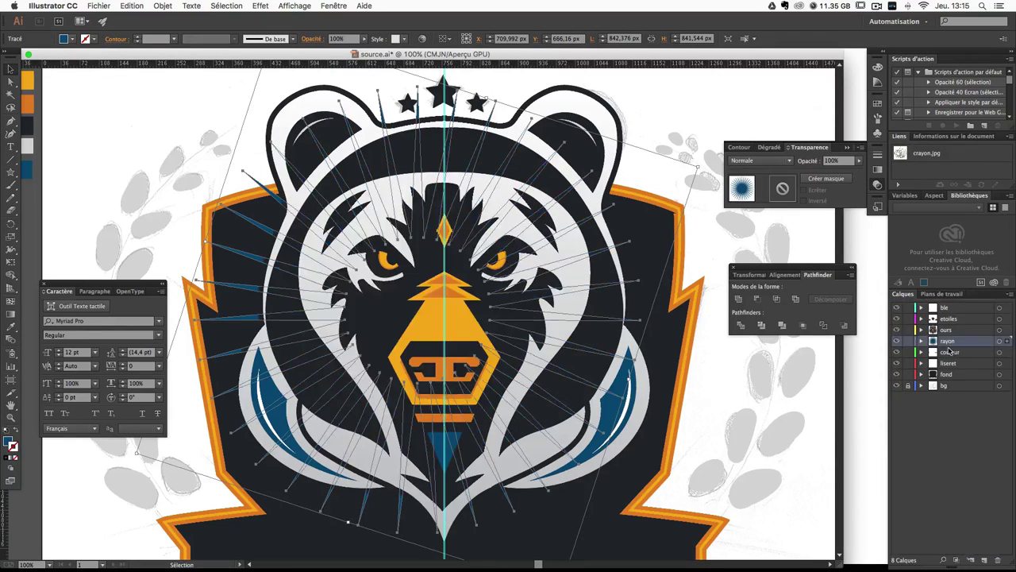
# Step: Rotate the starburst slightly so its rays fan out behind the bear
pyautogui.moveTo(628, 339); pyautogui.dragTo(633, 338)
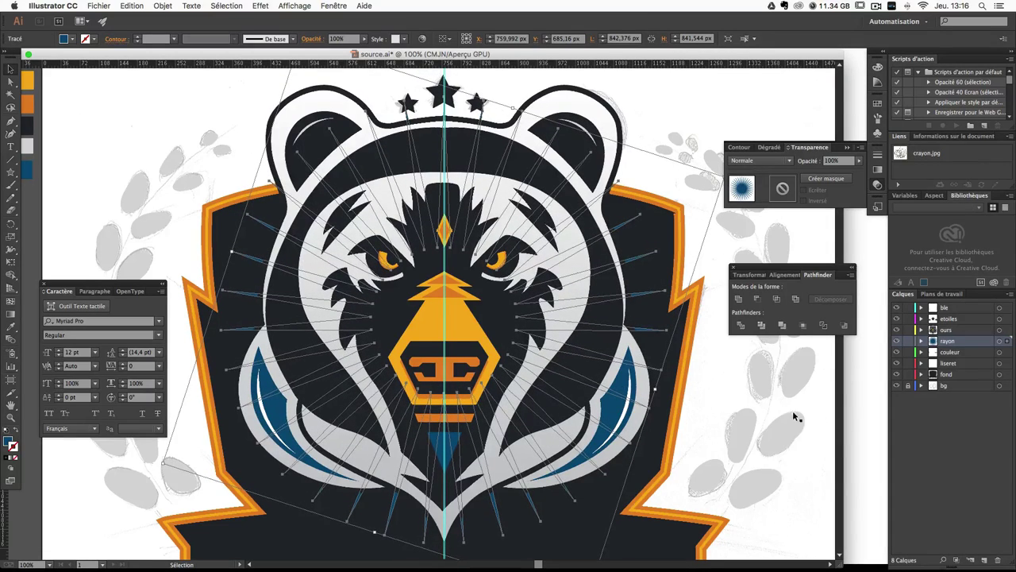
pyautogui.click(783, 419)
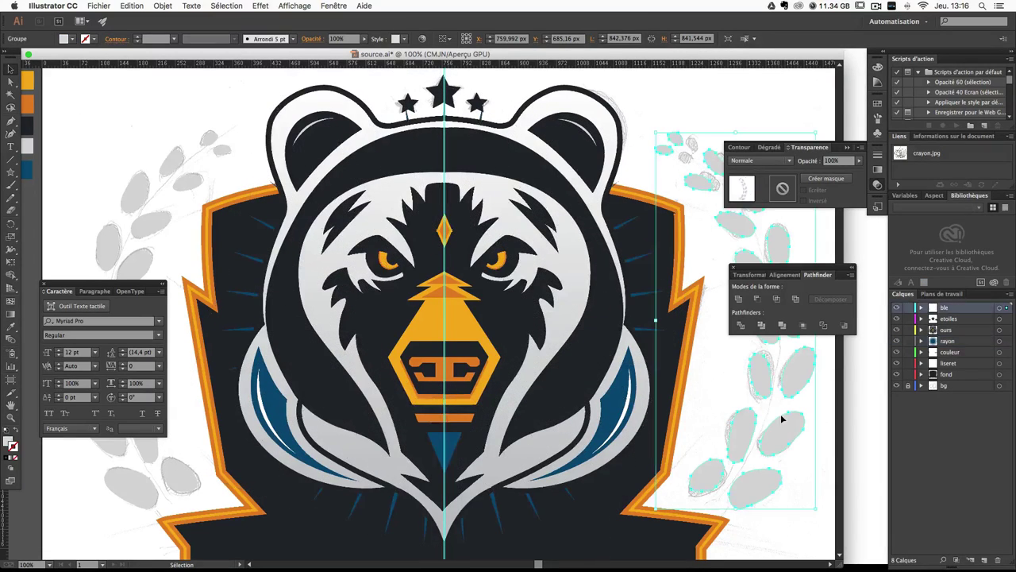
pyautogui.click(227, 183)
pyautogui.scroll(-1, 389, 469)
pyautogui.click(398, 472)
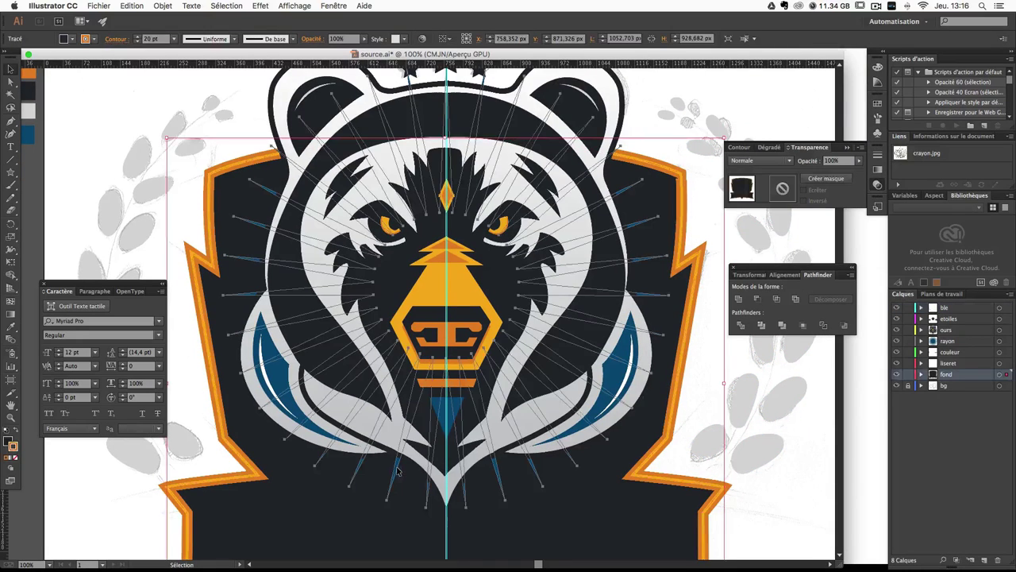
pyautogui.click(361, 382)
pyautogui.scroll(-1, 592, 482)
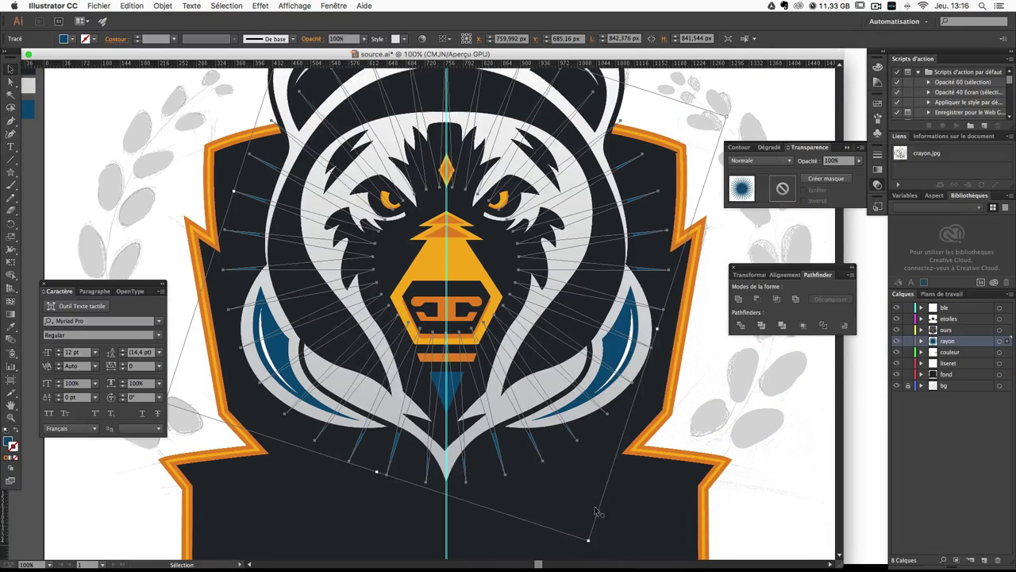
pyautogui.moveTo(590, 542); pyautogui.dragTo(589, 535)
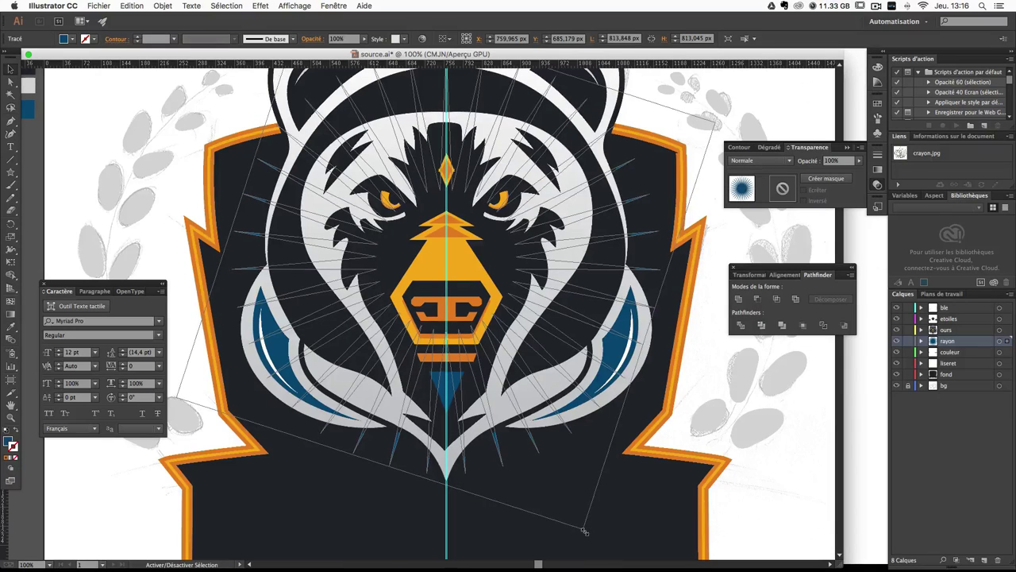
# Step: Nudge the starburst down two steps so thin rays peek around the face, then deselect
pyautogui.click(584, 435)
pyautogui.click(483, 488)
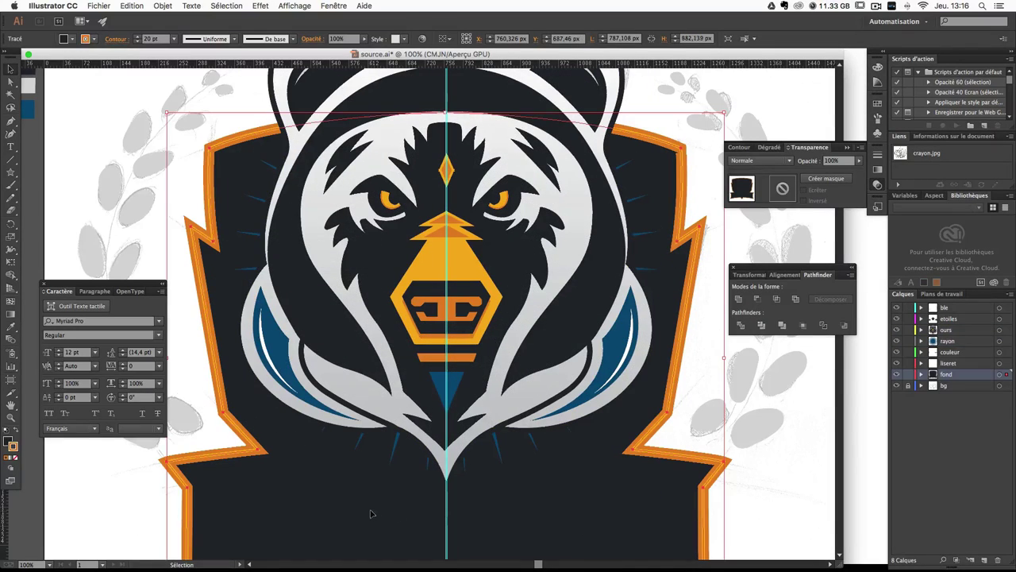
pyautogui.click(501, 453)
pyautogui.press('Down')
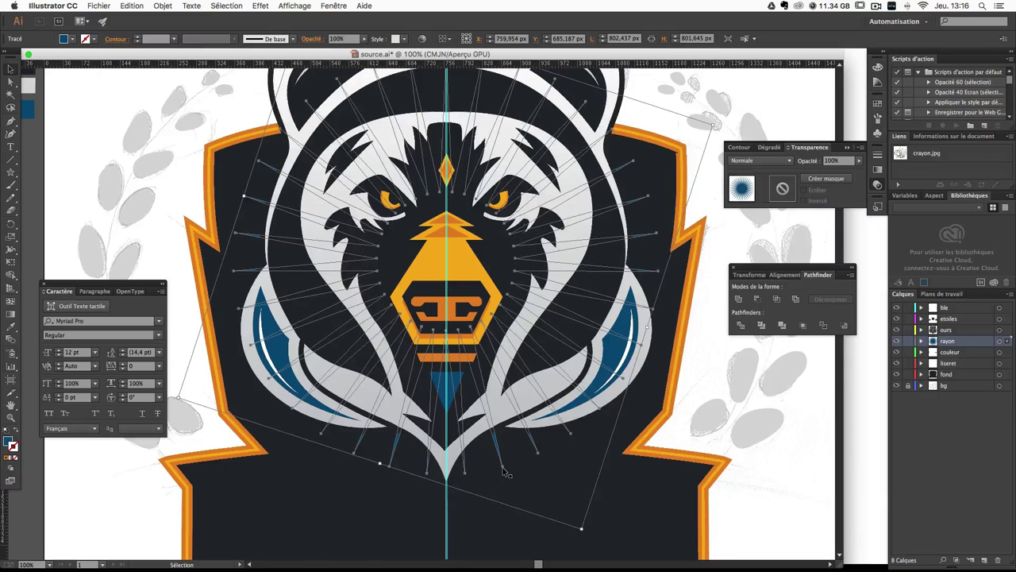
pyautogui.press('Down')
pyautogui.press('Down')
pyautogui.press('Down')
pyautogui.press('Down')
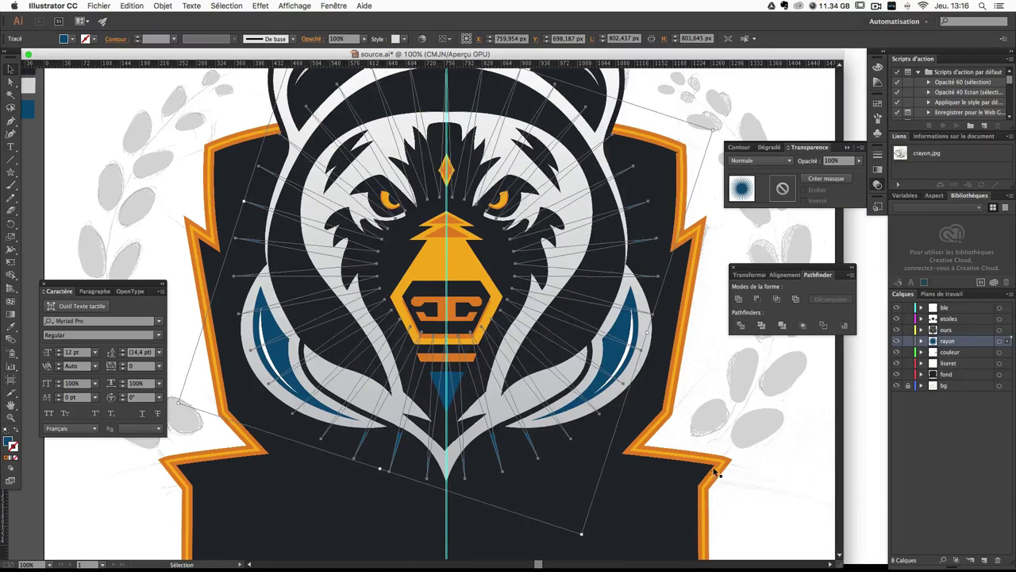
pyautogui.click(729, 454)
# Step: Add a new top layer named typo
pyautogui.hotkey('ctrl', '-')
pyautogui.hotkey('ctrl', '-')
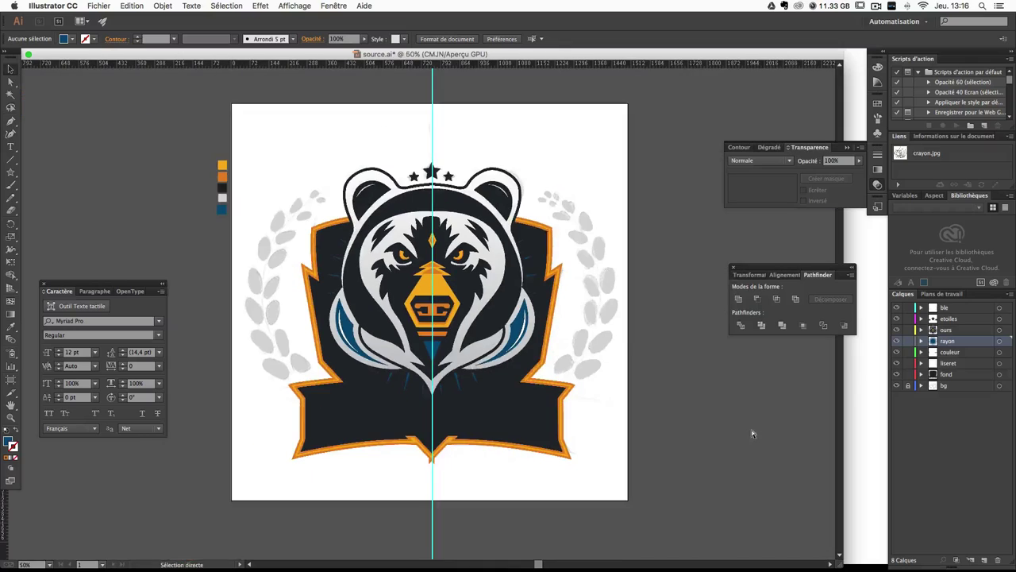
pyautogui.hotkey('ctrl', '+')
pyautogui.moveTo(624, 395); pyautogui.dragTo(593, 352)
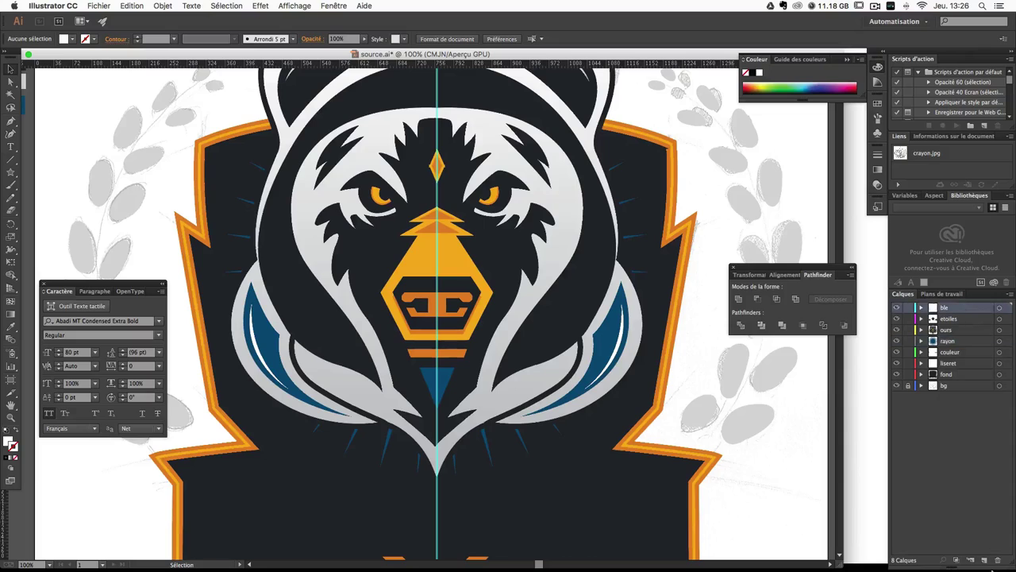
pyautogui.click(984, 560)
pyautogui.doubleClick(945, 307)
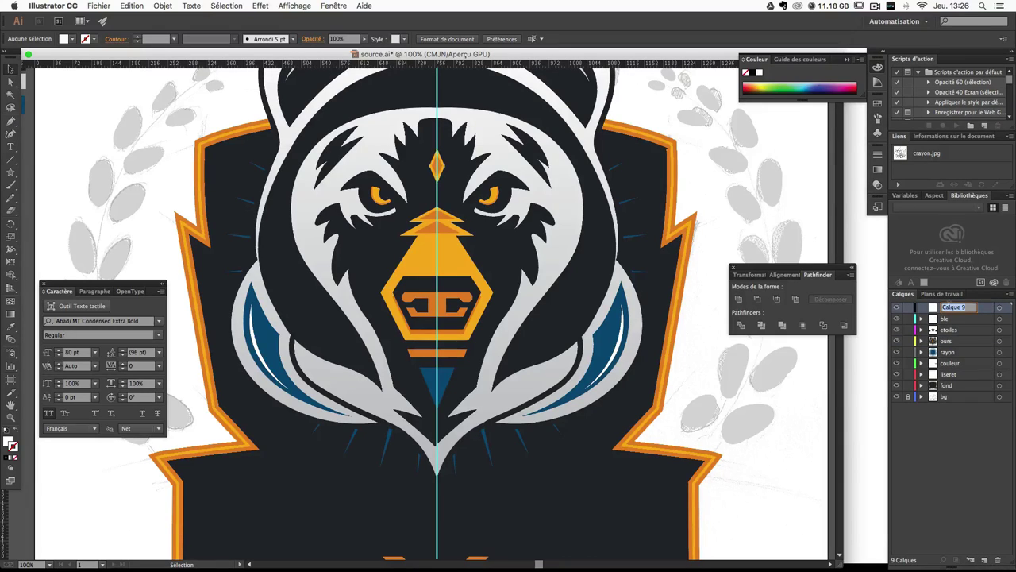
pyautogui.write('typo')
pyautogui.press('Return')
# Step: Check the Abadi MT Condensed Regular font file in the logo_ours folder, then return to the artwork
pyautogui.click(863, 241)
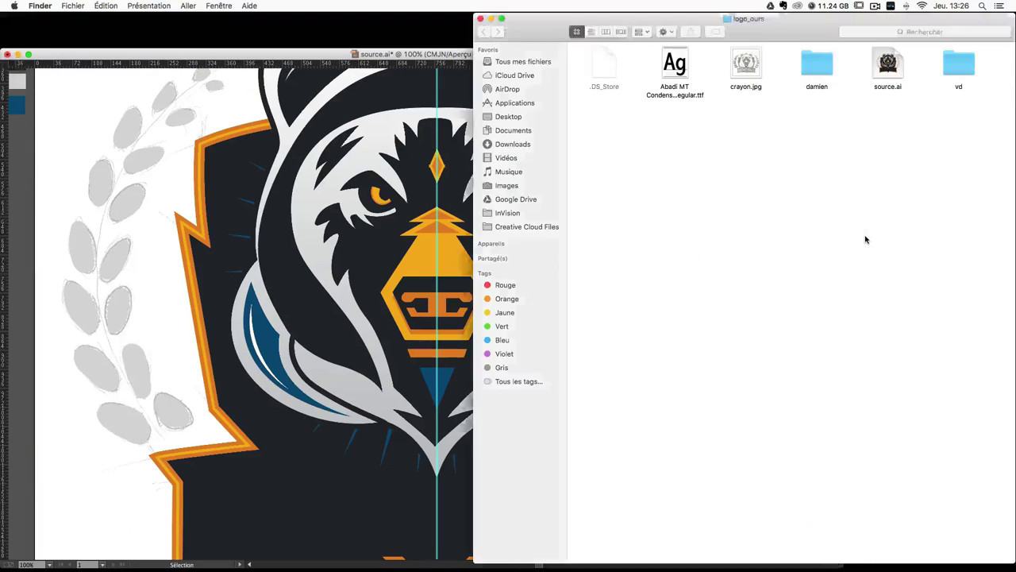
pyautogui.click(674, 97)
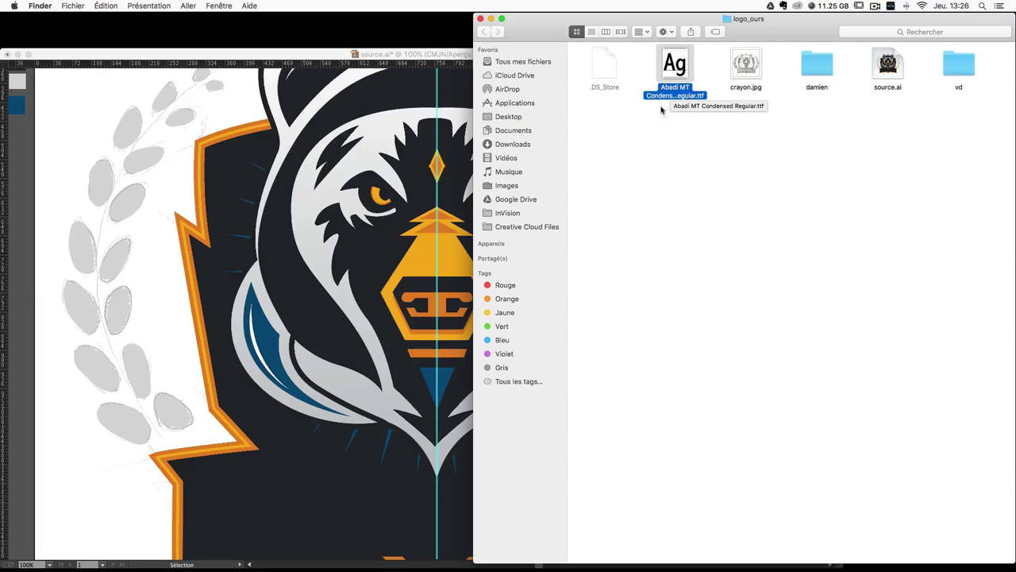
pyautogui.click(203, 185)
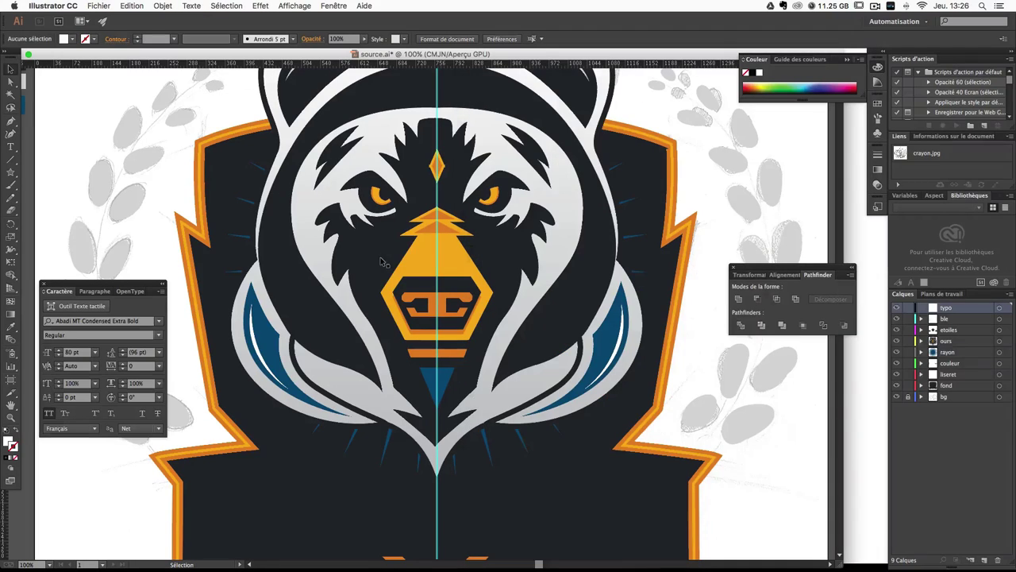
# Step: Start white, stroke-free text on the banner and type ESPORT
pyautogui.click(10, 147)
pyautogui.scroll(-2, 368, 480)
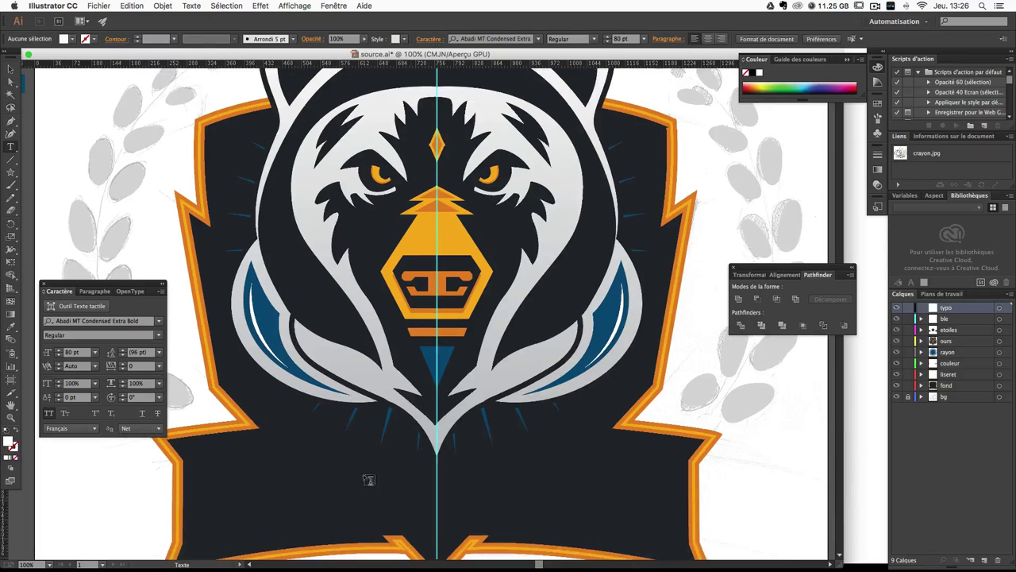
pyautogui.click(291, 485)
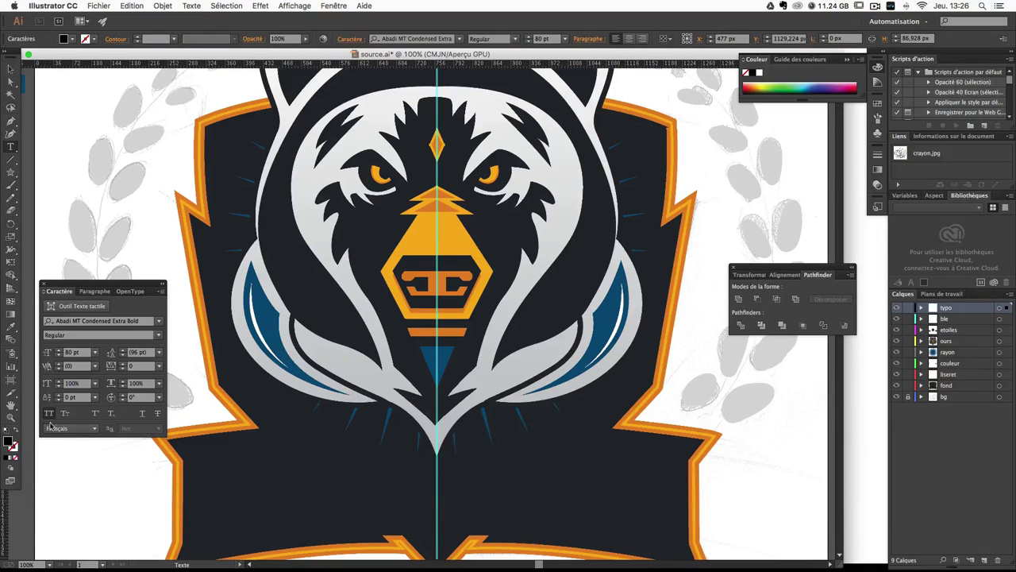
pyautogui.click(6, 451)
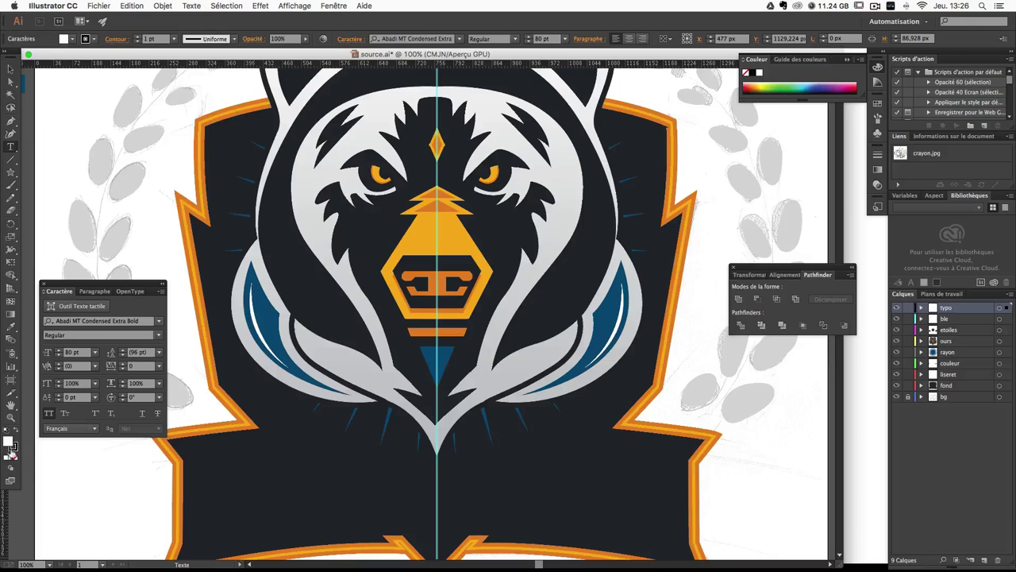
pyautogui.click(16, 459)
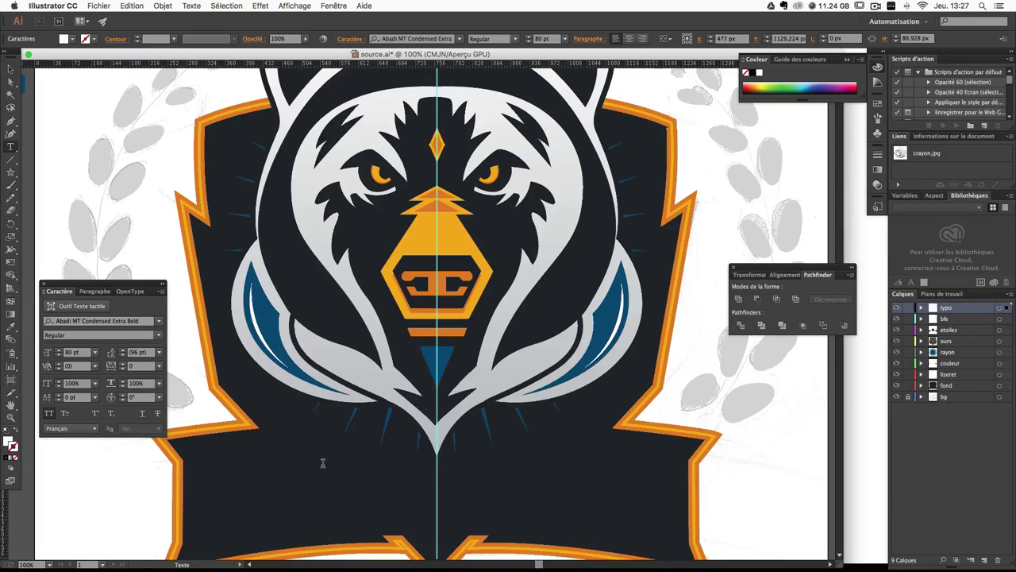
pyautogui.write('ESPO')
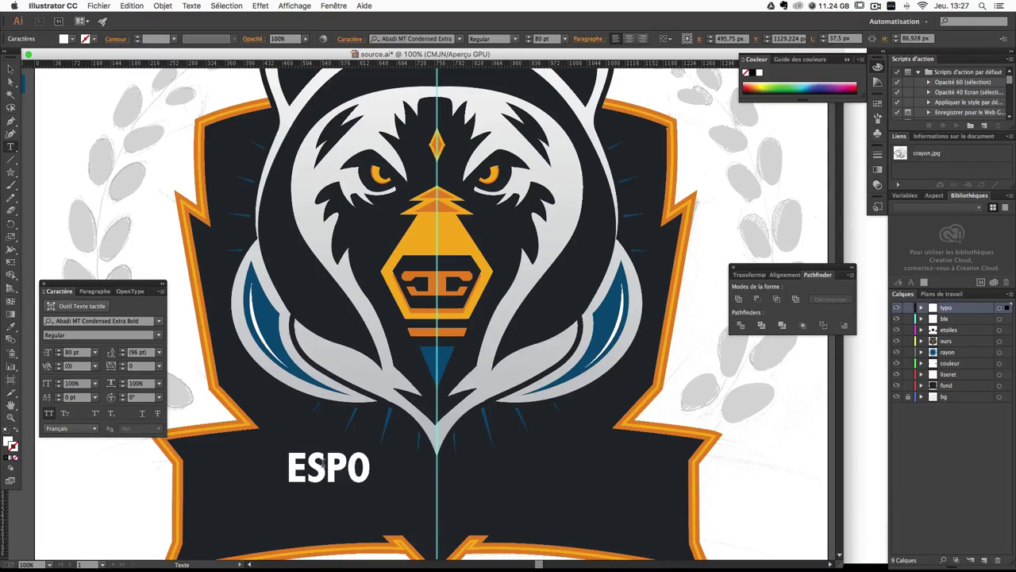
pyautogui.write('RT')
# Step: Try the all-caps toggle on ESPORT, then type TEAM after it
pyautogui.doubleClick(306, 468)
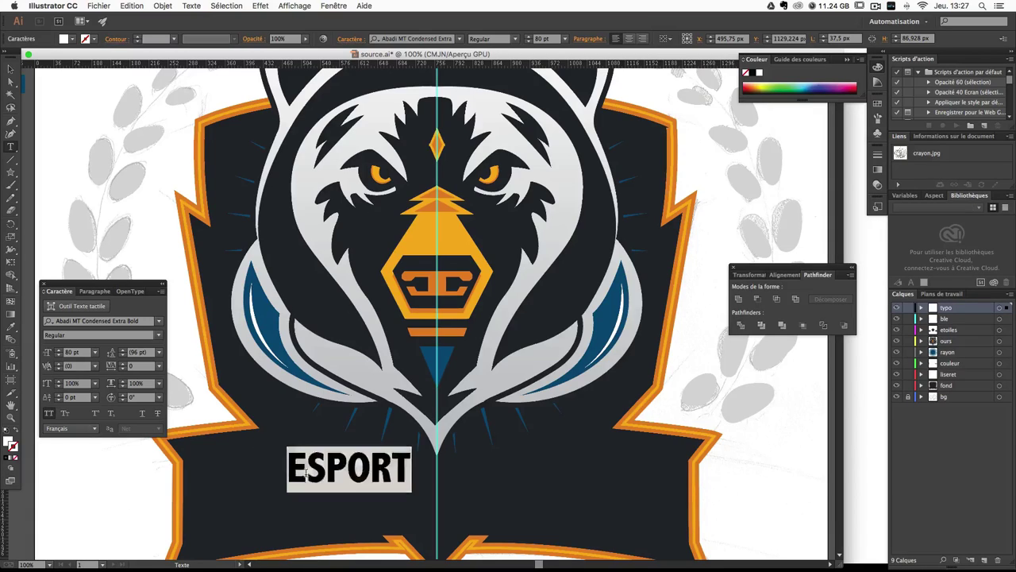
pyautogui.click(49, 414)
pyautogui.click(51, 415)
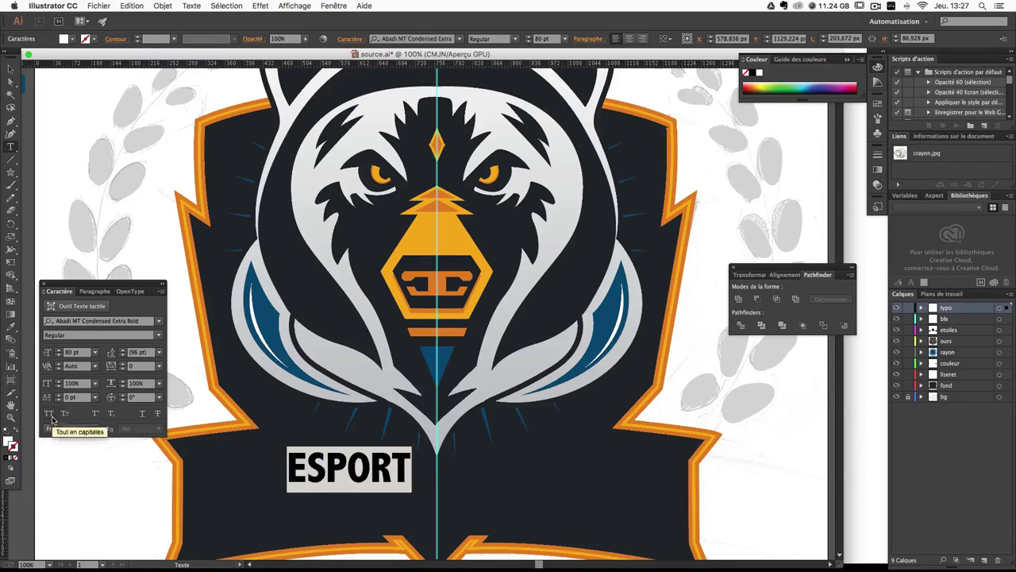
pyautogui.click(49, 414)
pyautogui.click(50, 414)
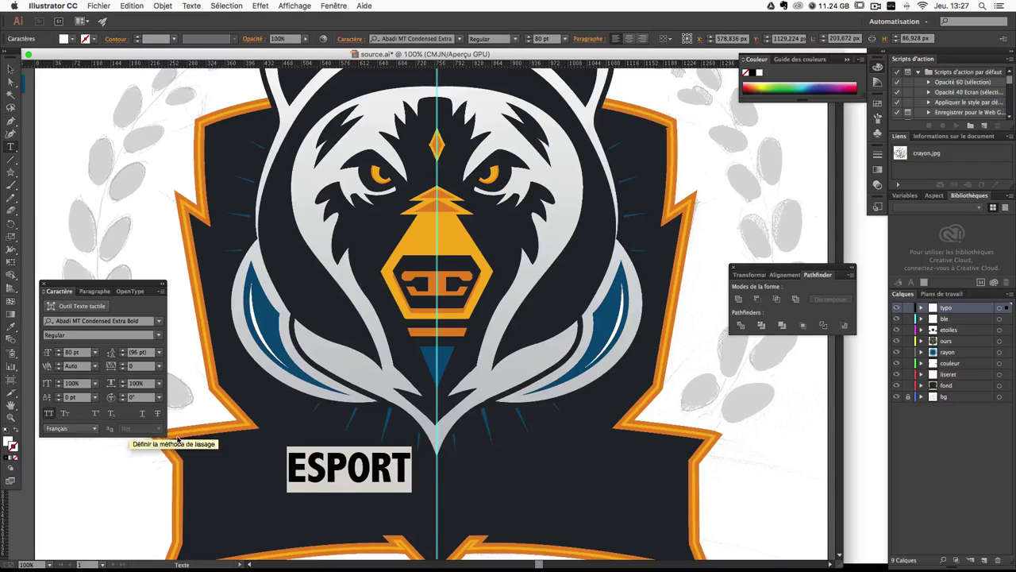
pyautogui.click(421, 479)
pyautogui.write('TE')
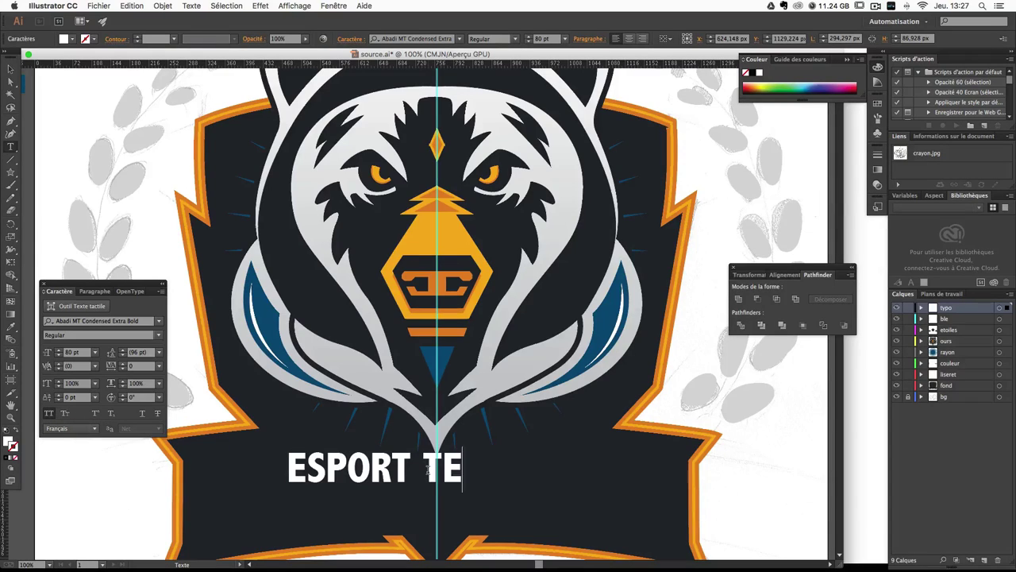
pyautogui.write('AM8')
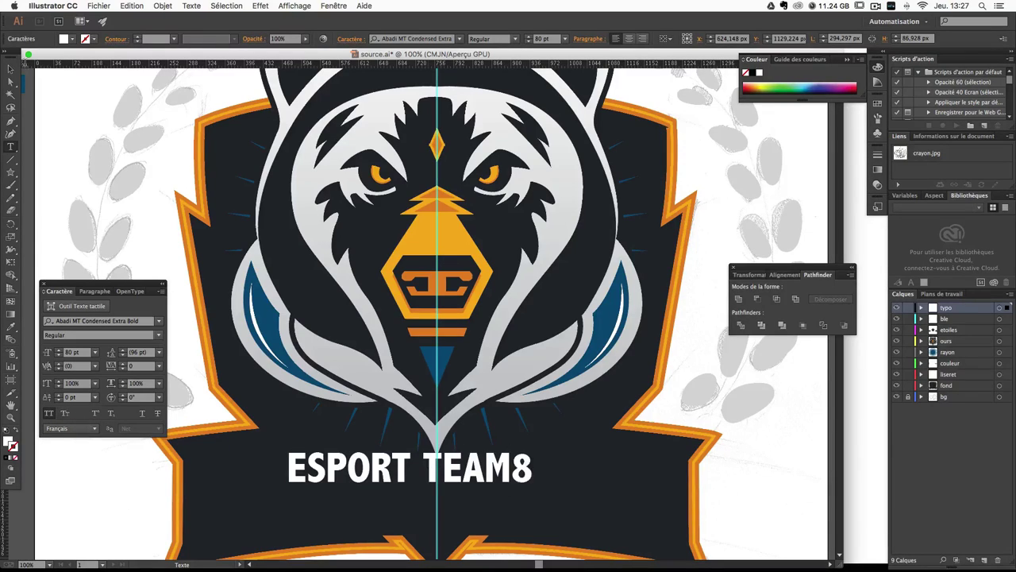
# Step: Nudge the text object slightly left and delete the stray 8 from the end
pyautogui.click(11, 69)
pyautogui.scroll(2, 542, 391)
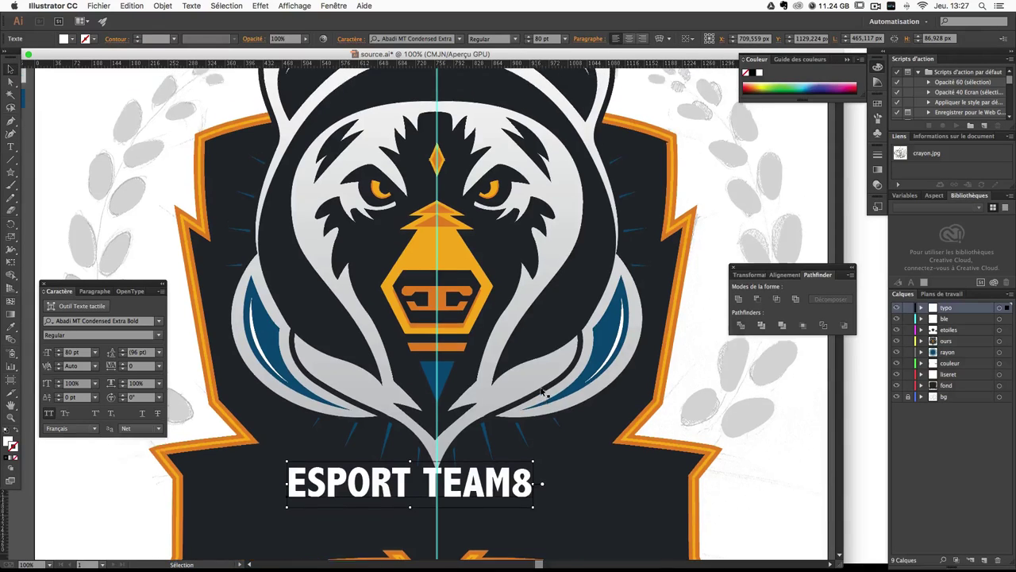
pyautogui.scroll(-3, 542, 391)
pyautogui.moveTo(543, 432)
pyautogui.mouseDown()
pyautogui.moveTo(640, 348)
pyautogui.moveTo(623, 399)
pyautogui.moveTo(533, 451)
pyautogui.moveTo(543, 450)
pyautogui.mouseUp()
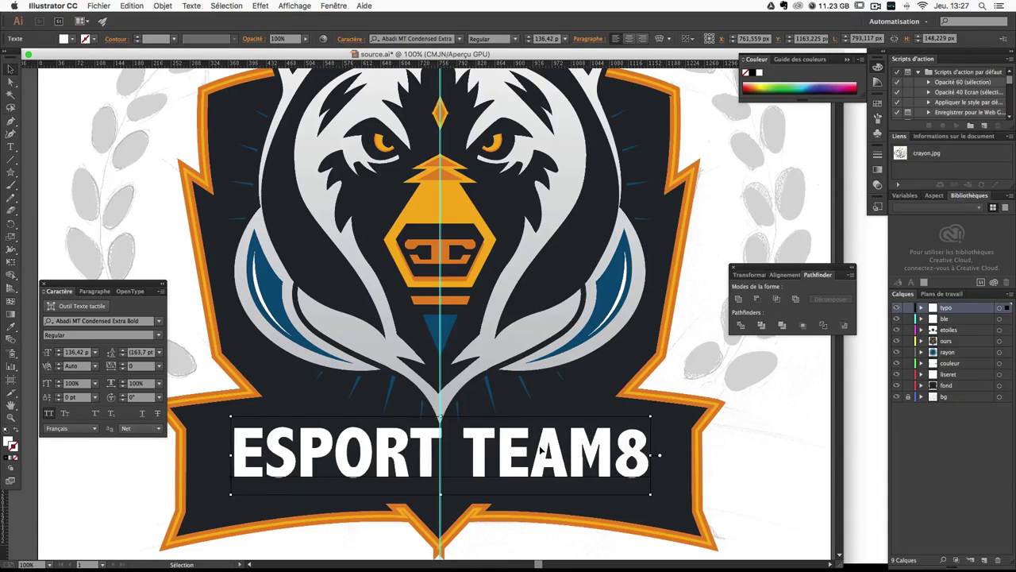
pyautogui.press('Left')
pyautogui.press('Left')
pyautogui.press('Left')
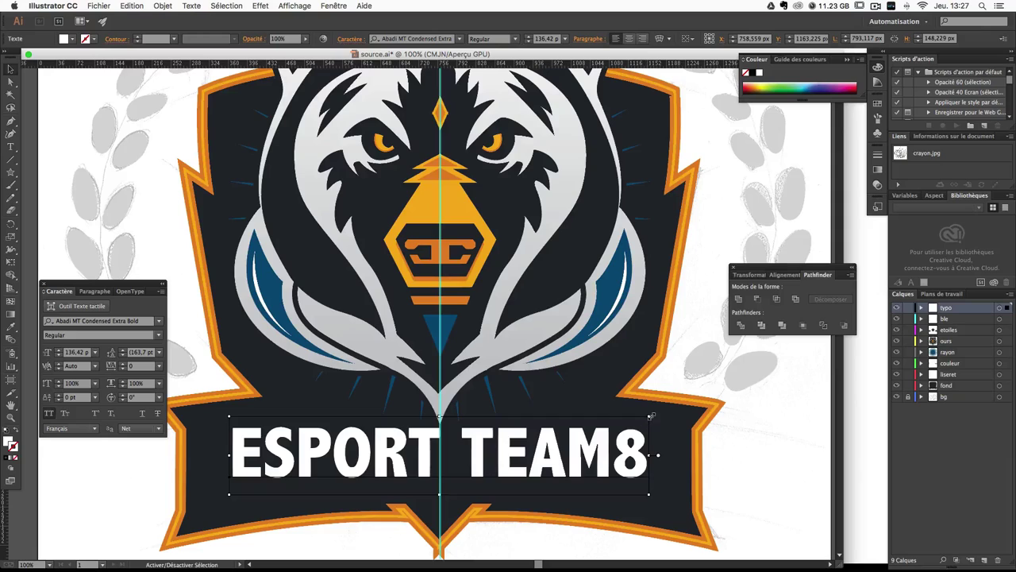
pyautogui.doubleClick(623, 445)
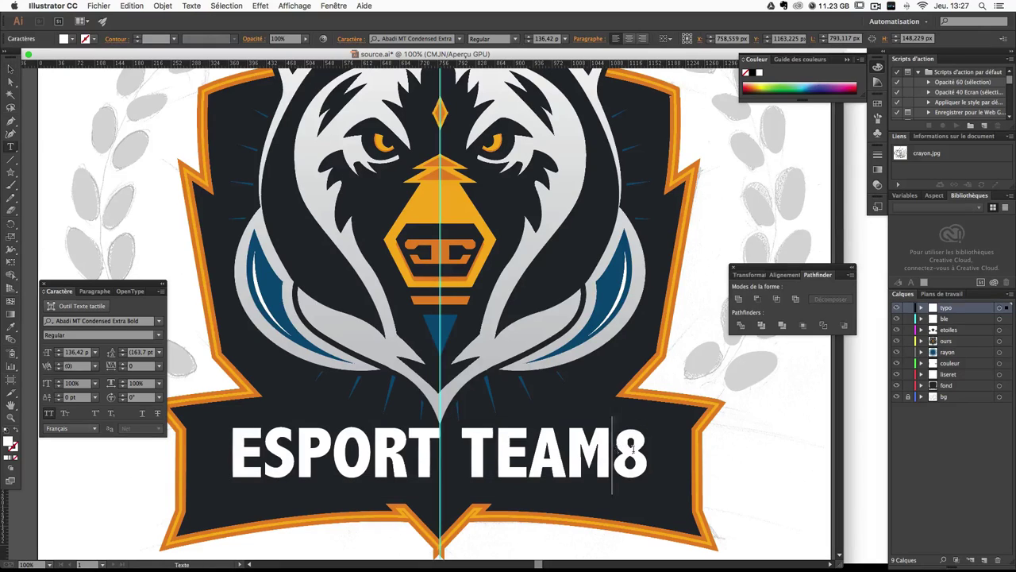
pyautogui.moveTo(622, 447); pyautogui.dragTo(649, 448)
pyautogui.press('BackSpace')
pyautogui.press('Escape')
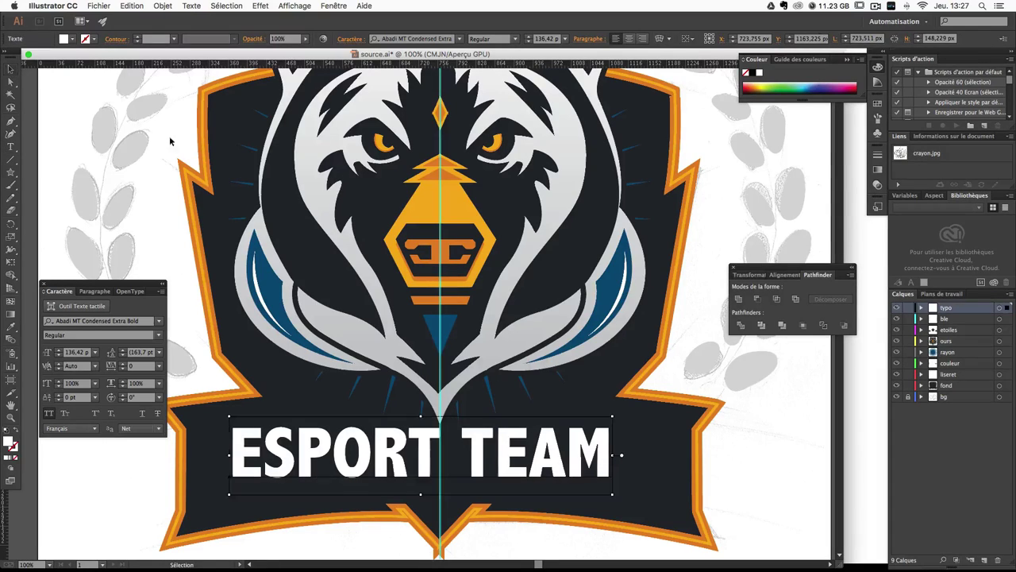
# Step: Scale ESPORT TEAM up to about 166 pt, centred across the banner
pyautogui.moveTo(615, 416); pyautogui.dragTo(648, 408)
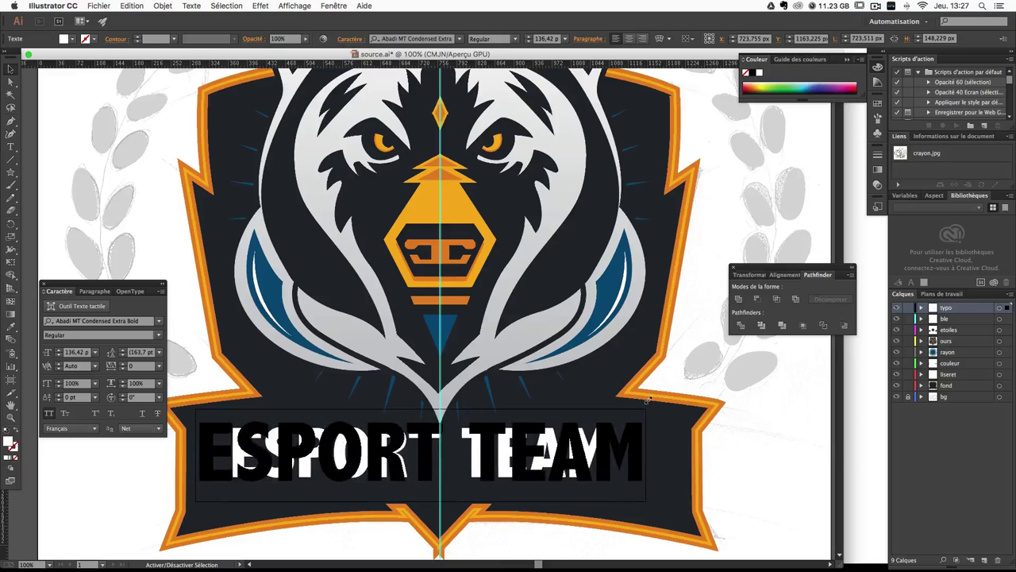
pyautogui.moveTo(557, 448)
pyautogui.mouseDown()
pyautogui.moveTo(576, 442)
pyautogui.moveTo(587, 454)
pyautogui.mouseUp()
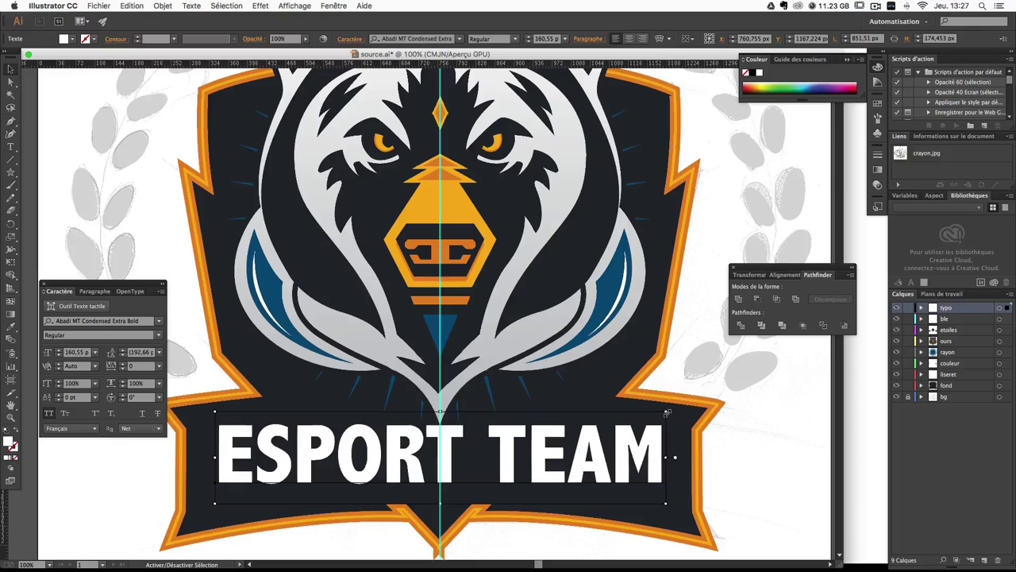
pyautogui.moveTo(667, 413); pyautogui.dragTo(673, 406)
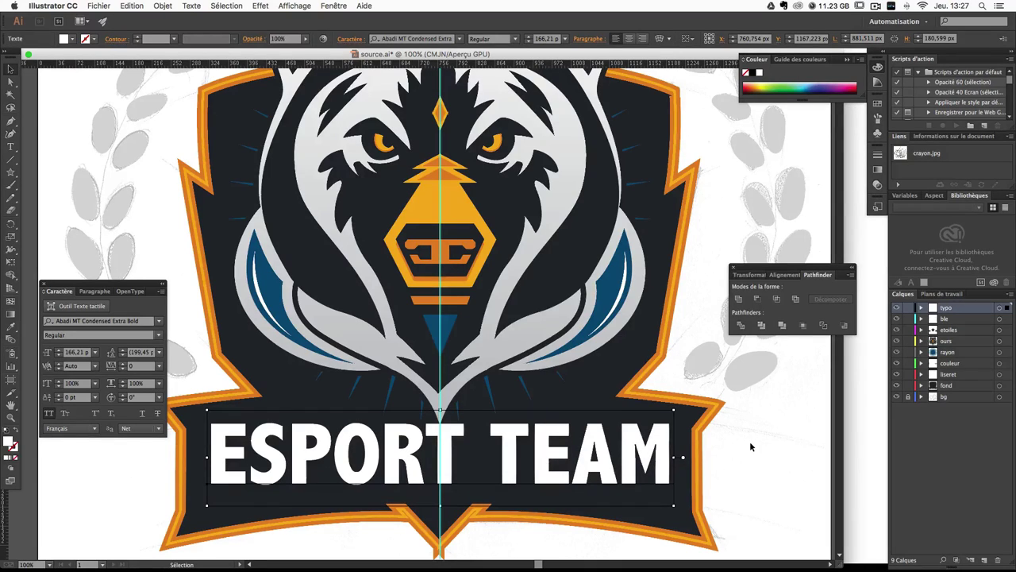
# Step: Apply a horizontal Arch warp effect with 10% bend to the ESPORT TEAM text
pyautogui.click(229, 6)
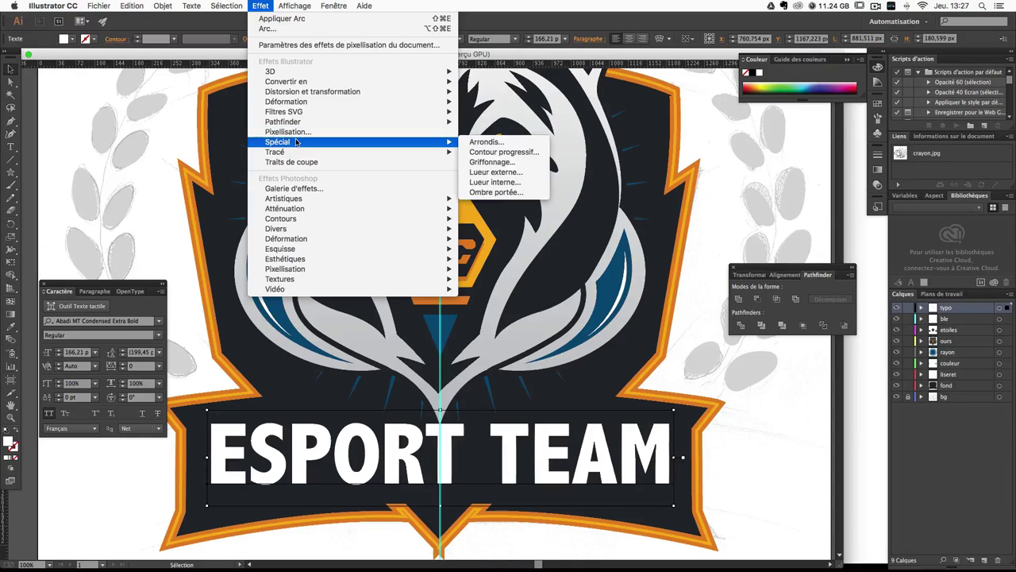
pyautogui.moveTo(286, 101)
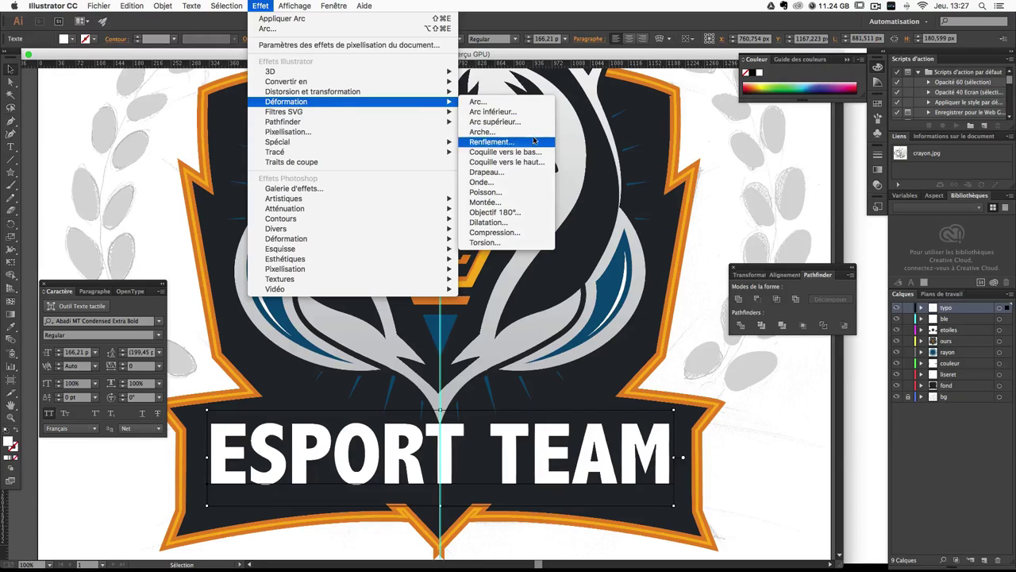
pyautogui.click(483, 131)
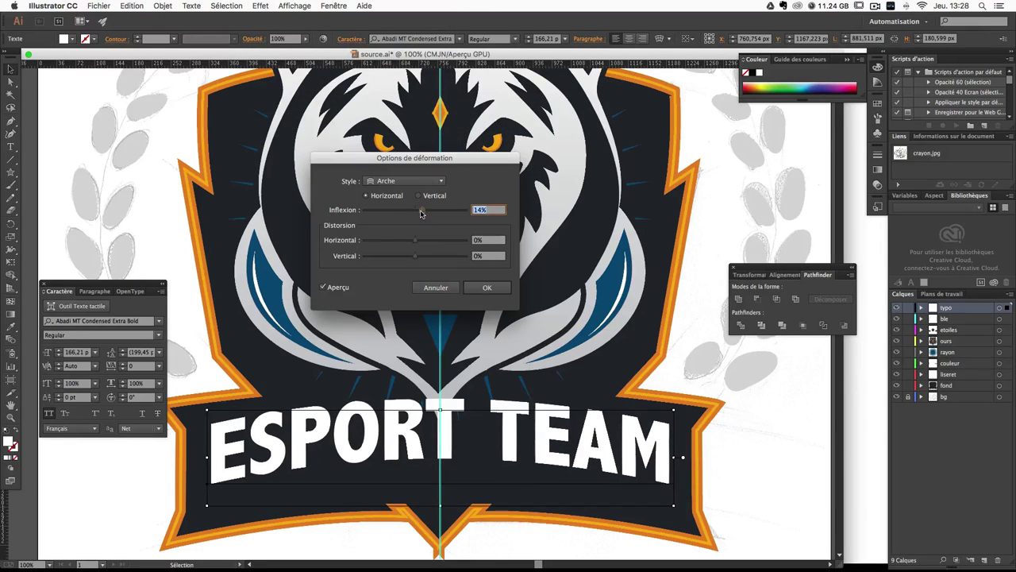
pyautogui.moveTo(421, 213); pyautogui.dragTo(418, 213)
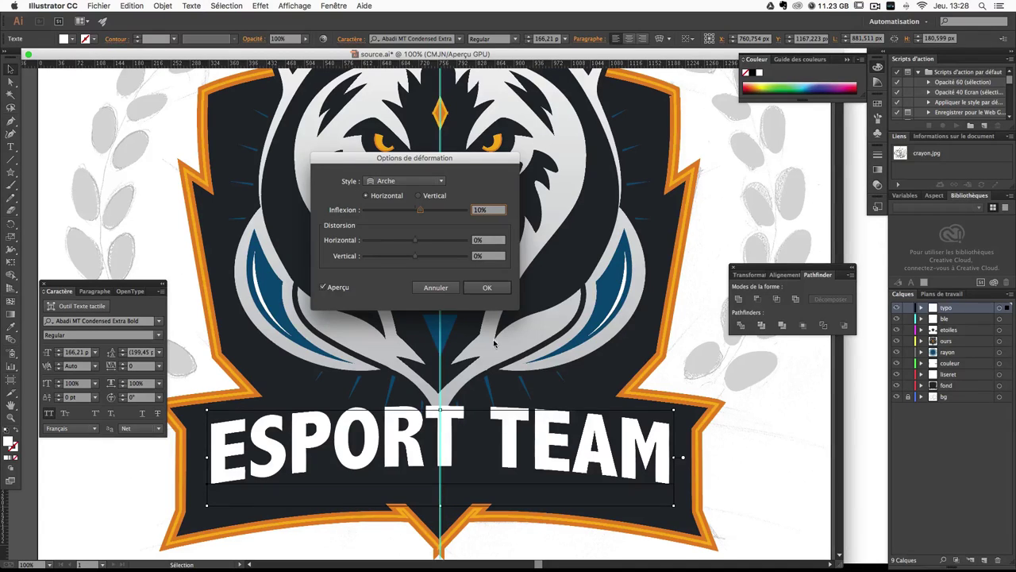
pyautogui.click(496, 291)
# Step: Nudge the arched ESPORT TEAM text down into position on the banner
pyautogui.click(184, 146)
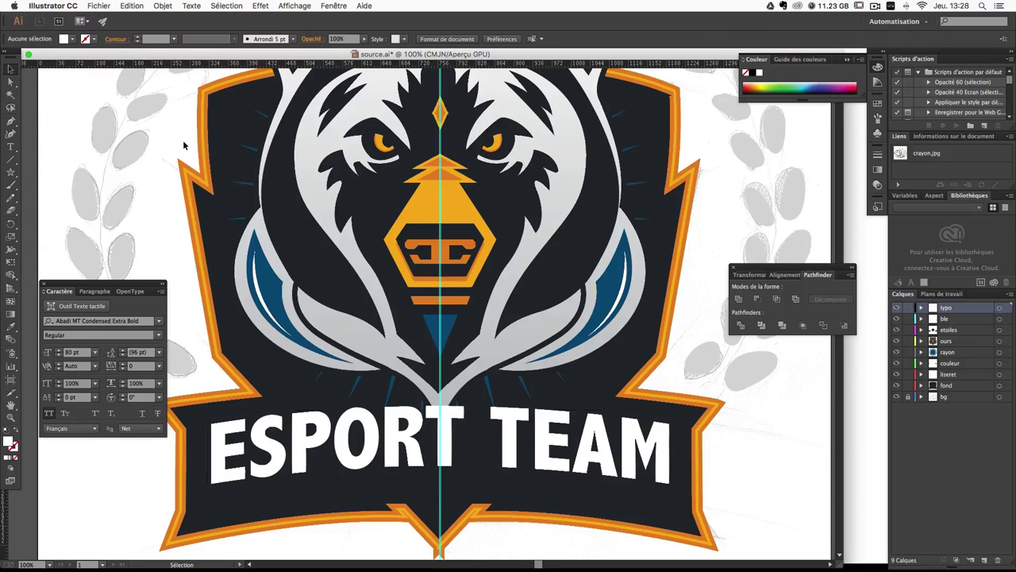
pyautogui.click(263, 450)
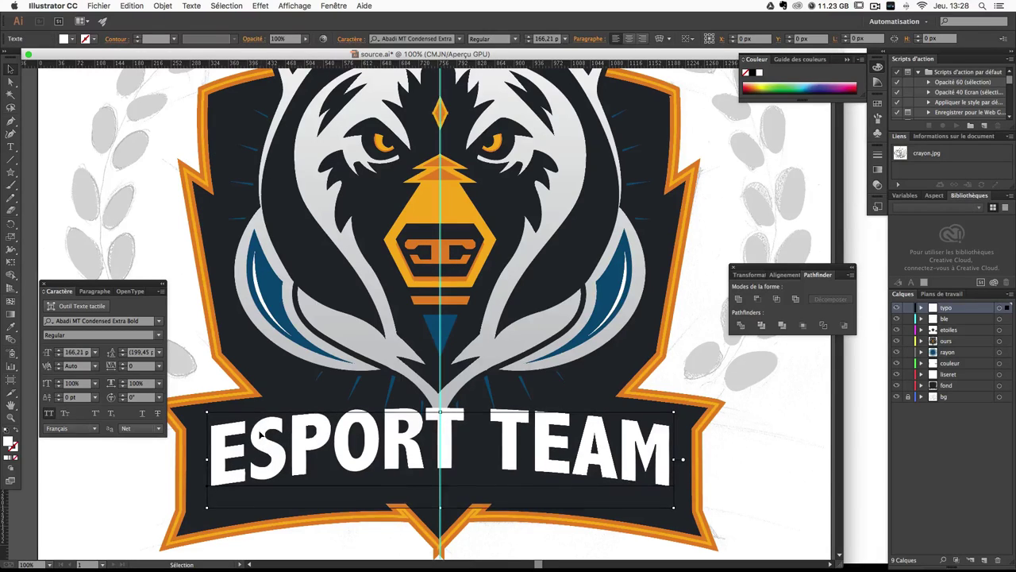
pyautogui.press('Down')
pyautogui.press('Down')
pyautogui.press('Down')
pyautogui.press('Down')
pyautogui.press('Down')
pyautogui.press('Down')
pyautogui.press('Down')
pyautogui.press('Down')
pyautogui.press('Down')
pyautogui.press('Down')
pyautogui.press('Down')
pyautogui.press('Down')
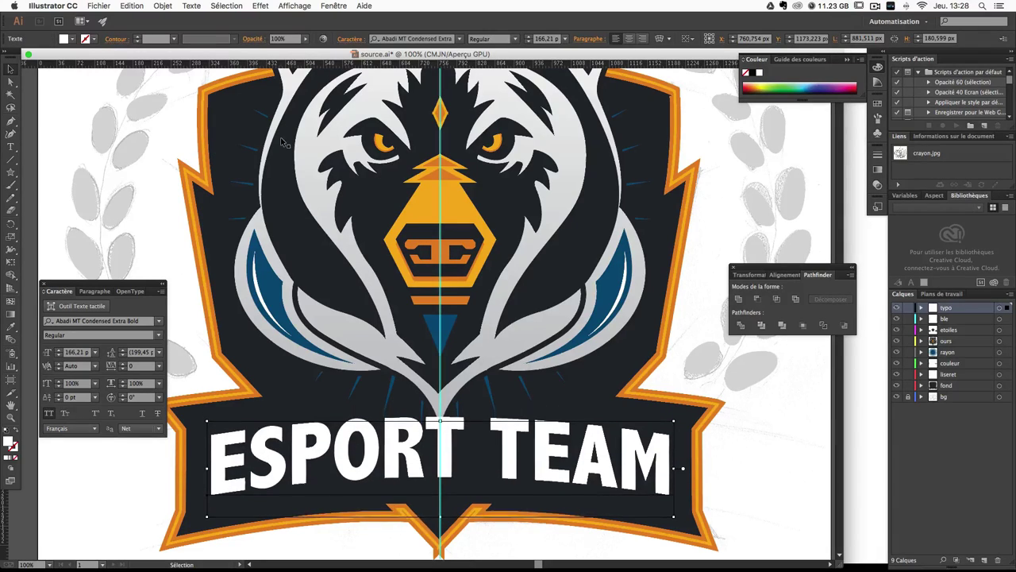
pyautogui.press('Down')
pyautogui.press('Down')
pyautogui.press('Down')
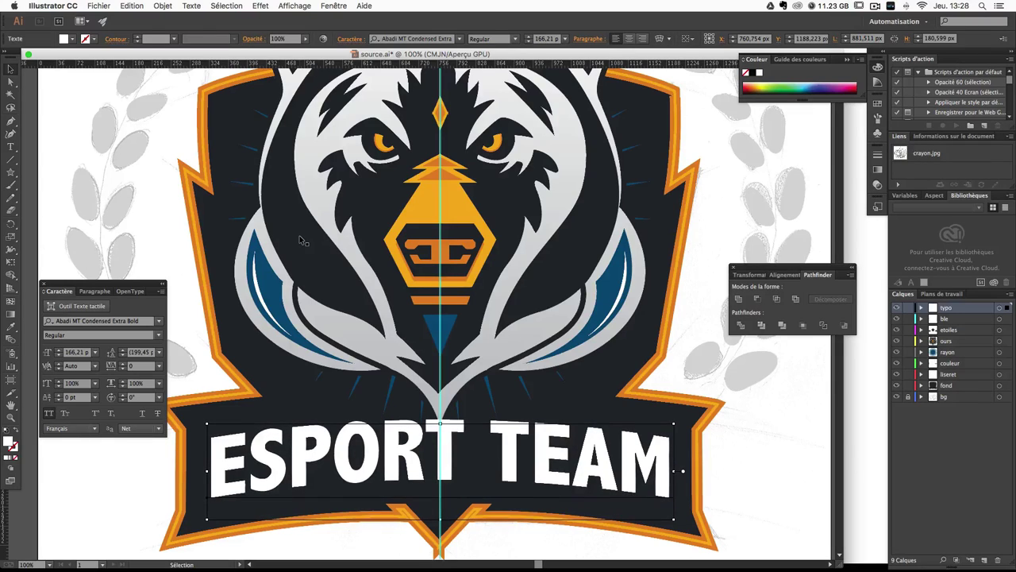
pyautogui.press('Up')
pyautogui.press('Down')
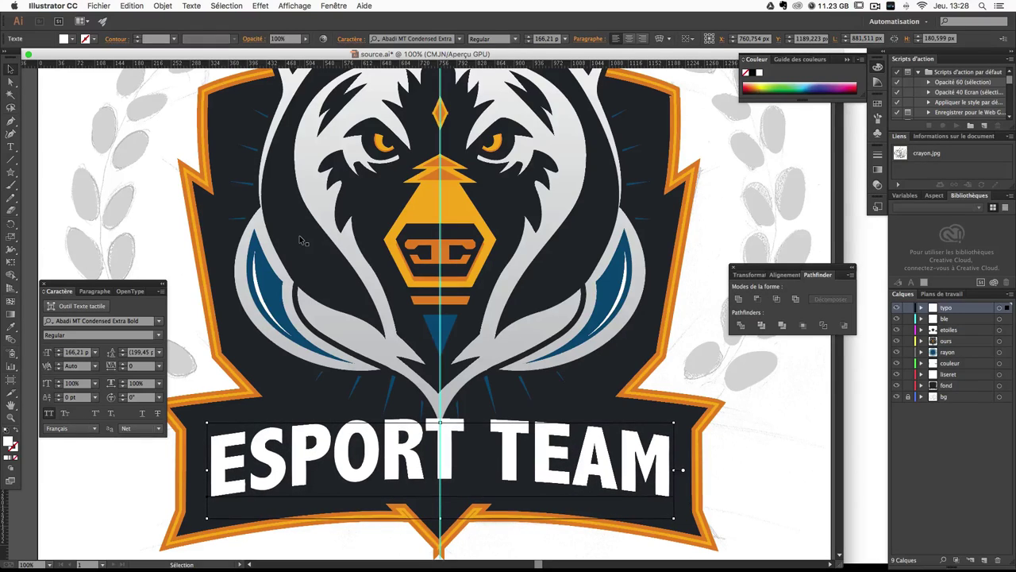
pyautogui.press('Down')
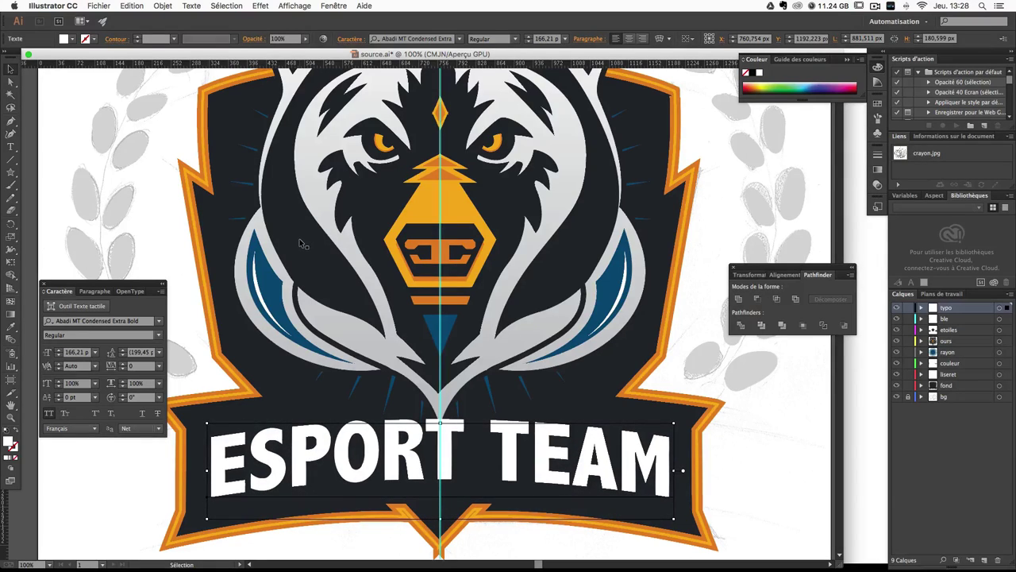
pyautogui.click(300, 242)
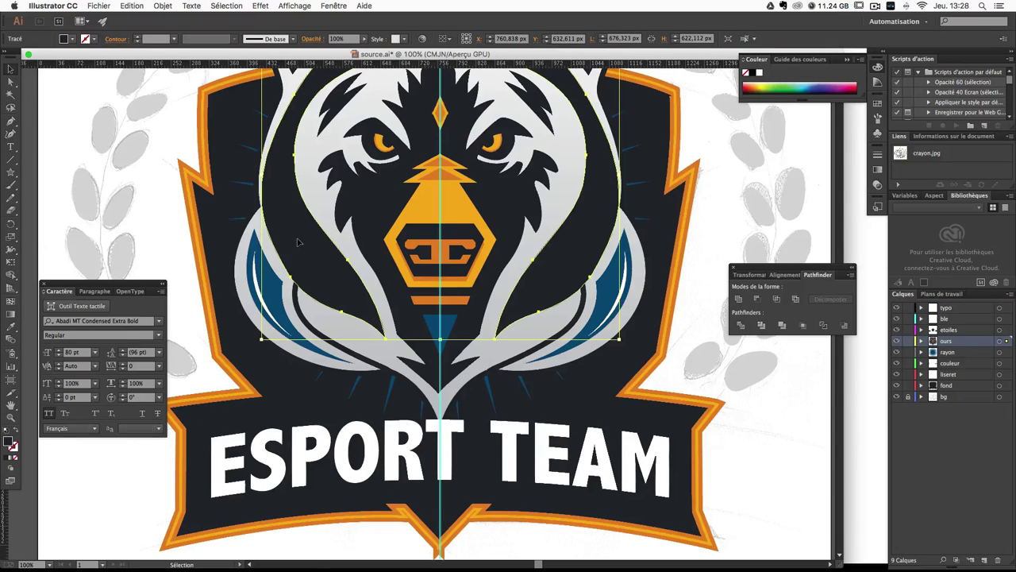
pyautogui.hotkey('ctrl', 'shift', 'a')
pyautogui.scroll(2, 635, 318)
pyautogui.click(647, 521)
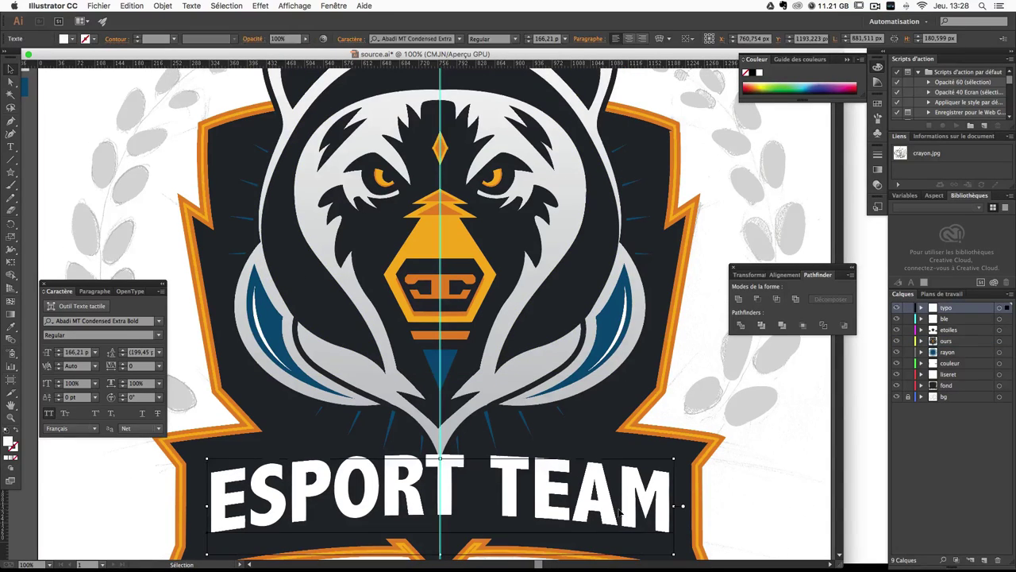
pyautogui.scroll(-2, 752, 490)
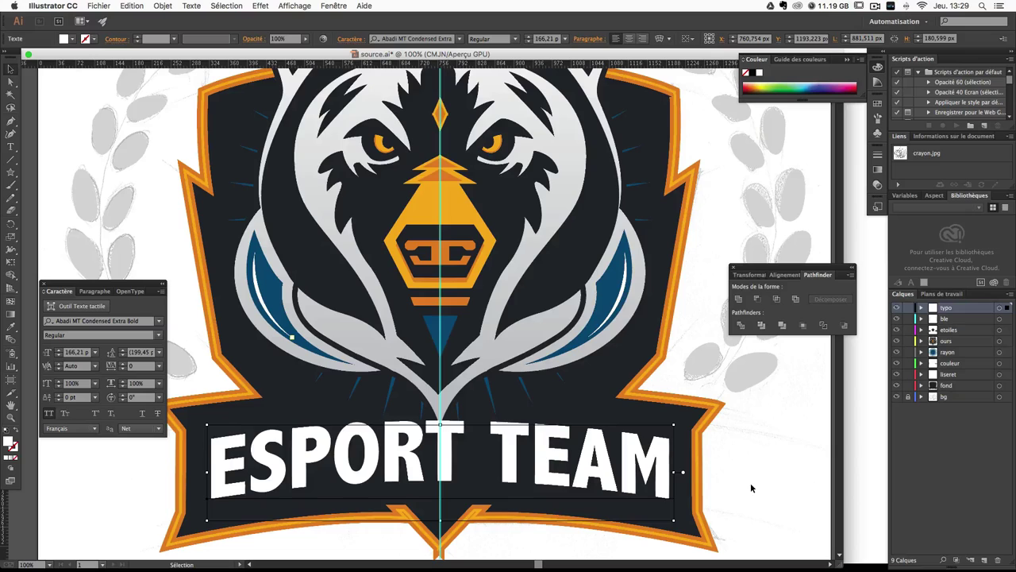
# Step: Make a black, stroke-free copy of the text and bring the white text in front of it
pyautogui.hotkey('ctrl', 'z')
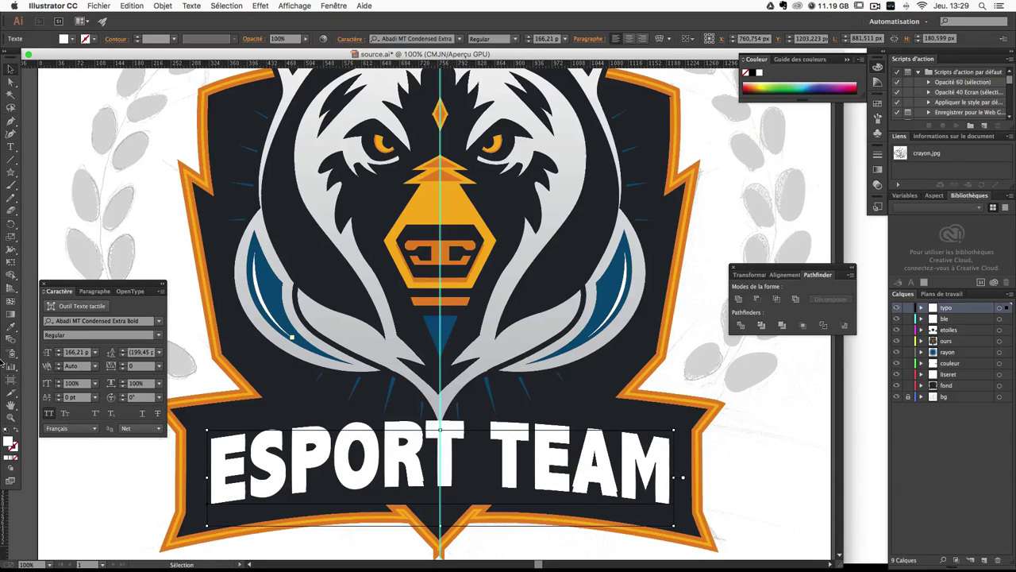
pyautogui.click(7, 439)
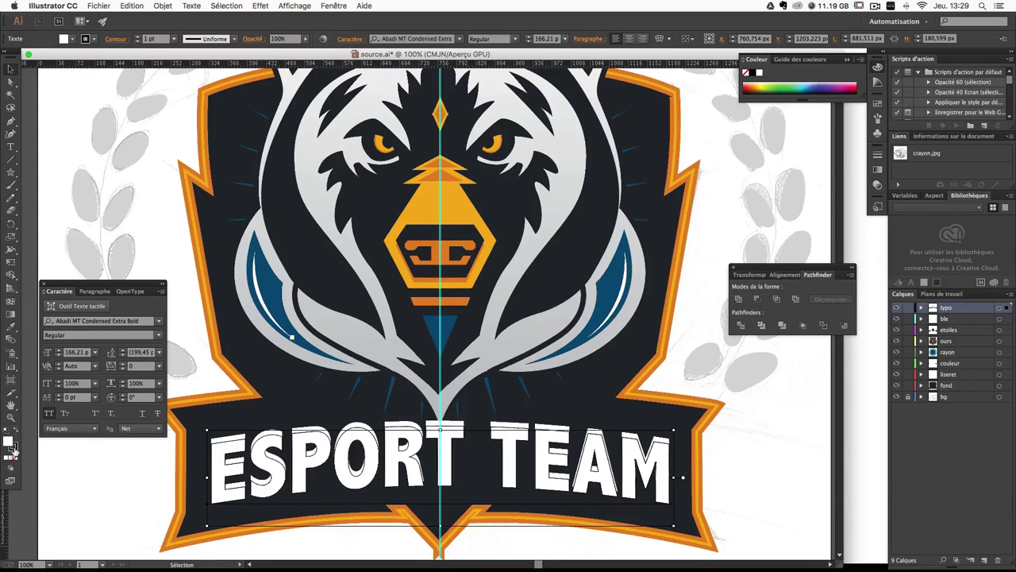
pyautogui.click(14, 431)
pyautogui.click(14, 460)
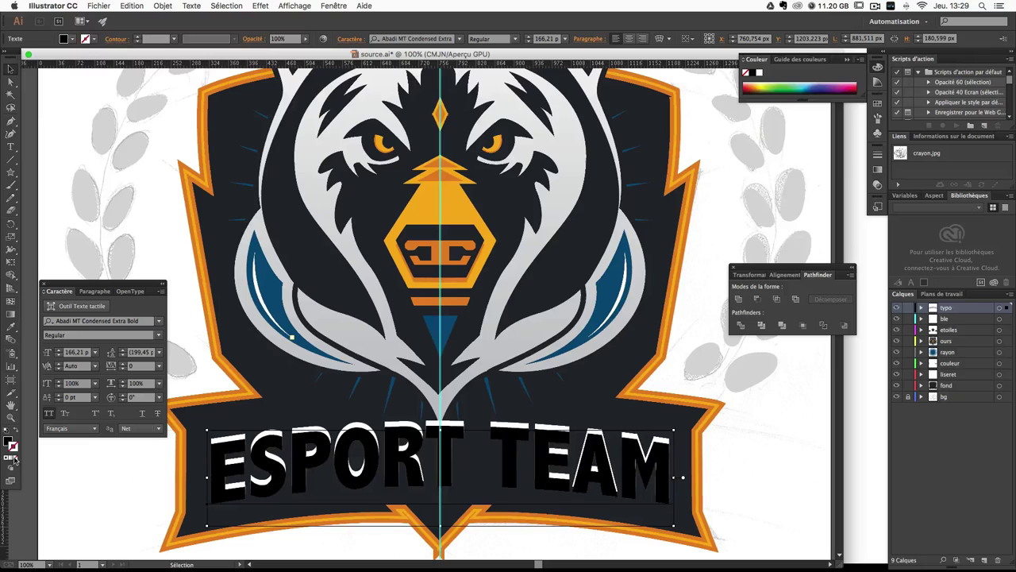
pyautogui.hotkey('shift', 'Down')
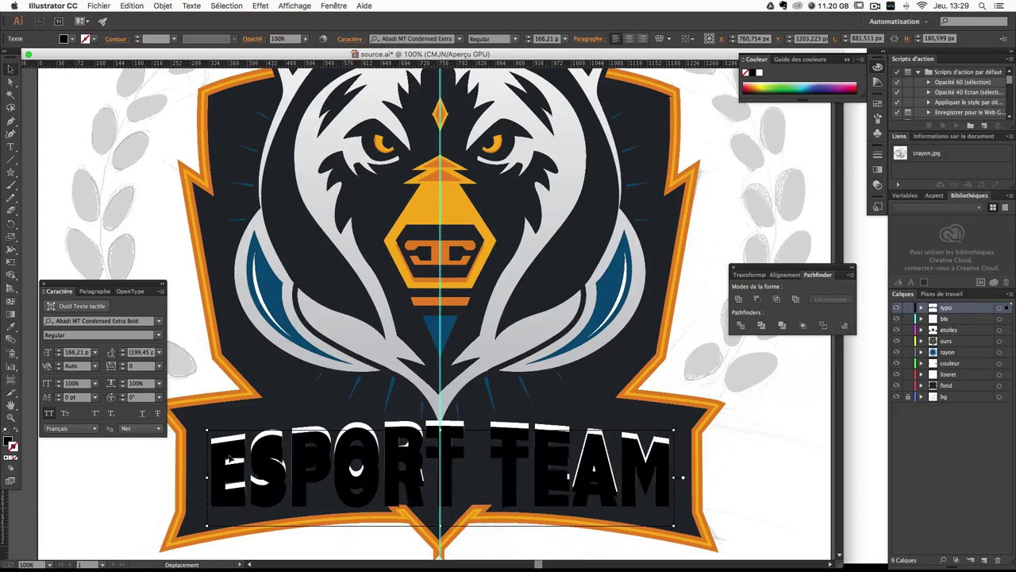
pyautogui.hotkey('shift', 'Up')
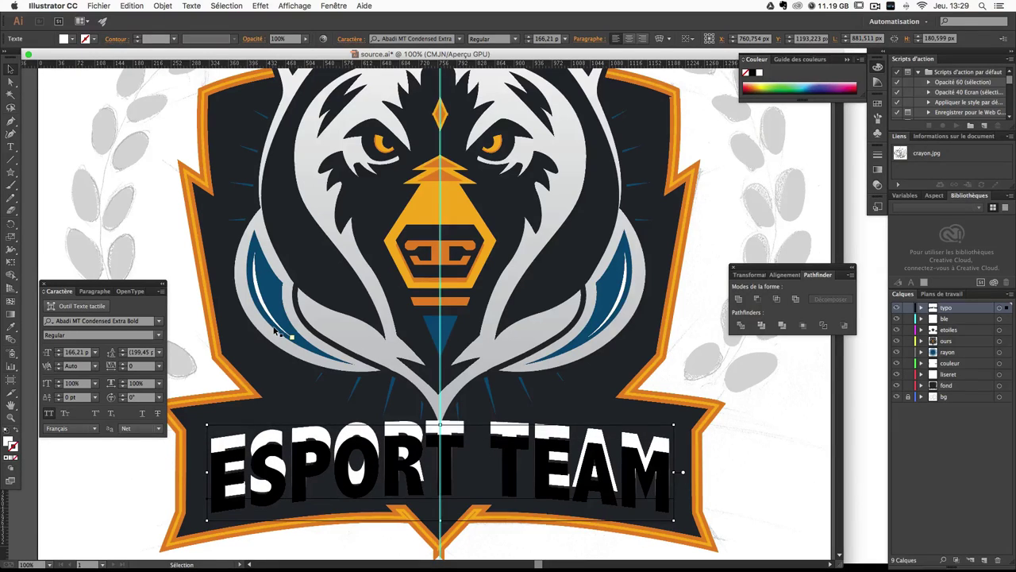
pyautogui.click(163, 6)
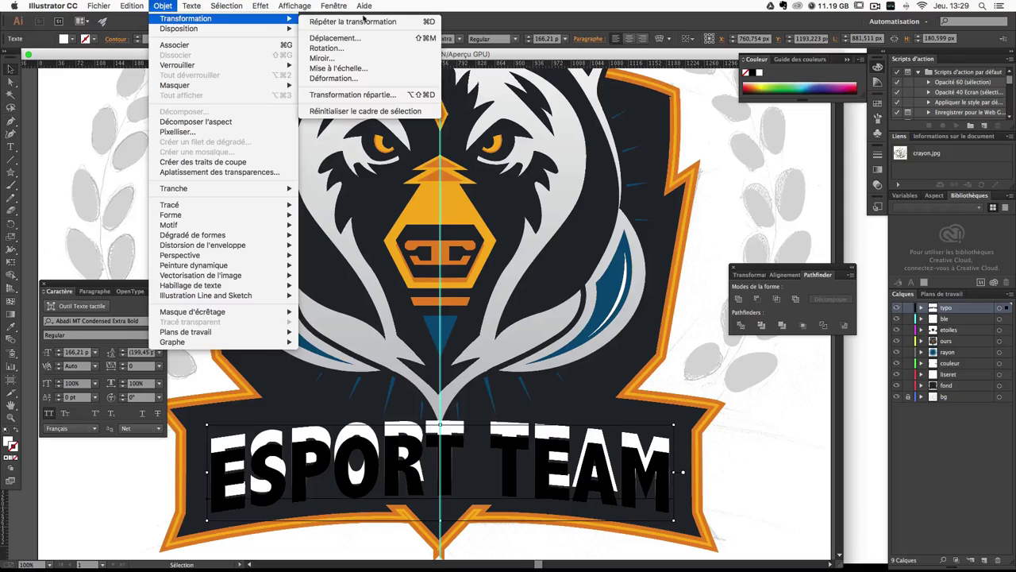
pyautogui.moveTo(180, 29)
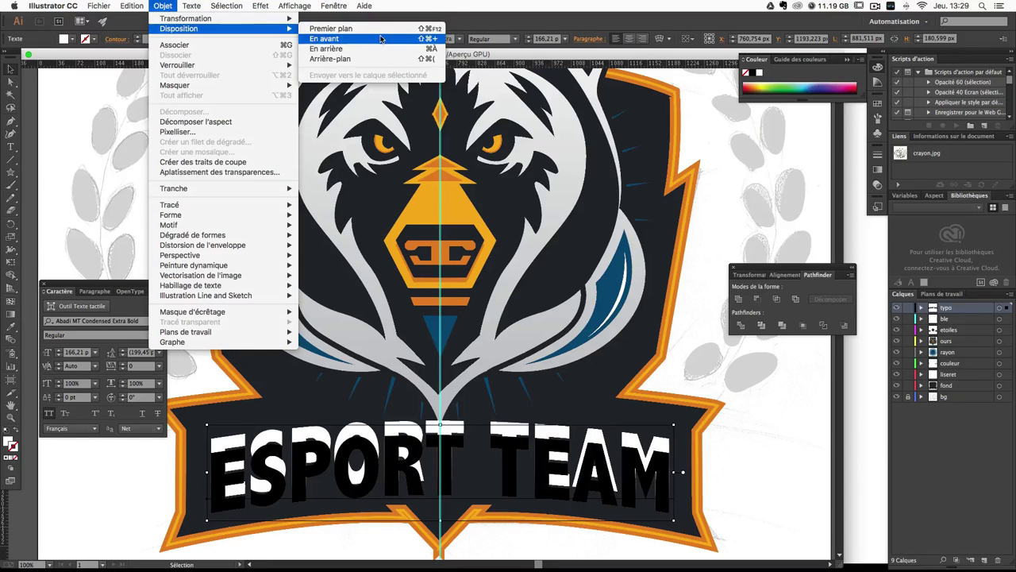
pyautogui.click(334, 28)
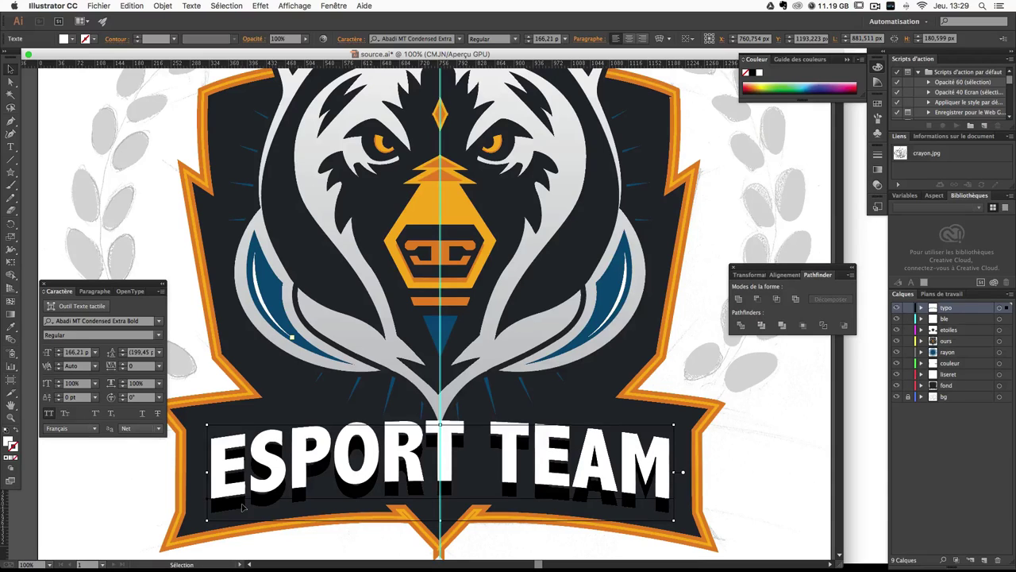
# Step: Convert ESPORT TEAM to outlines and paste a black copy behind it
pyautogui.press('super+shift+o')
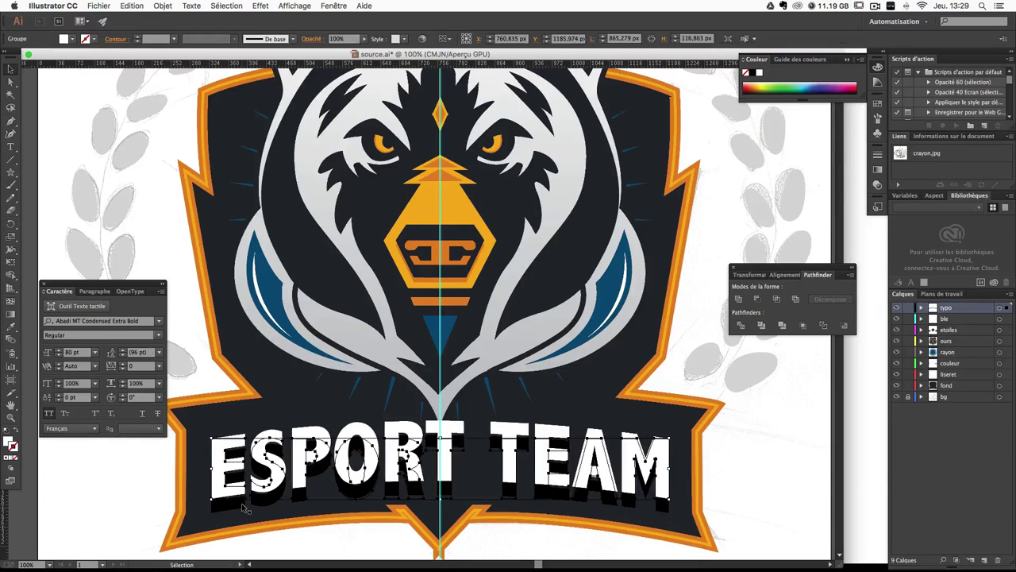
pyautogui.press('super+c')
pyautogui.press('super+b')
pyautogui.hotkey('shift', 'Down')
pyautogui.hotkey('shift', 'Down')
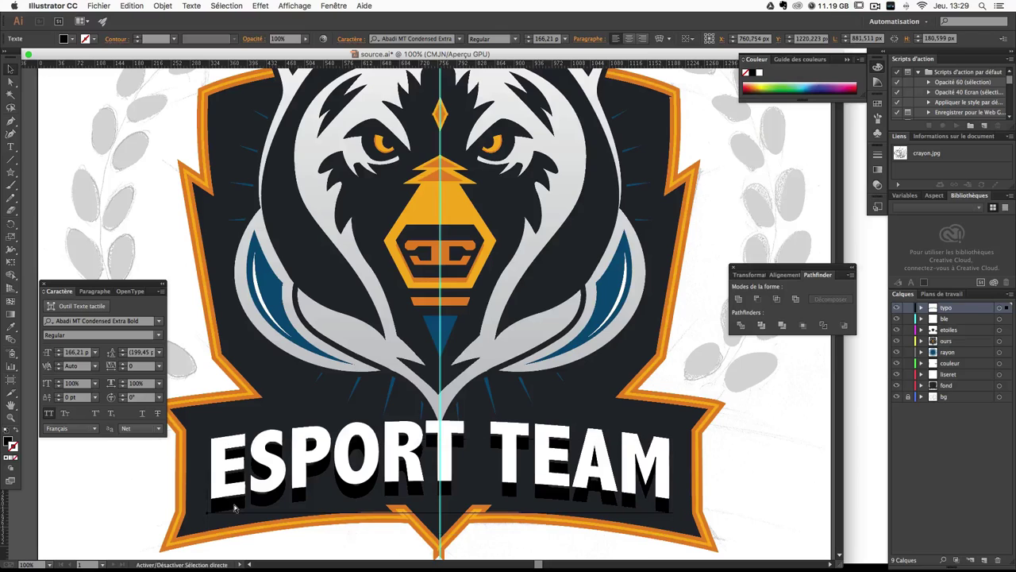
pyautogui.press('super+z')
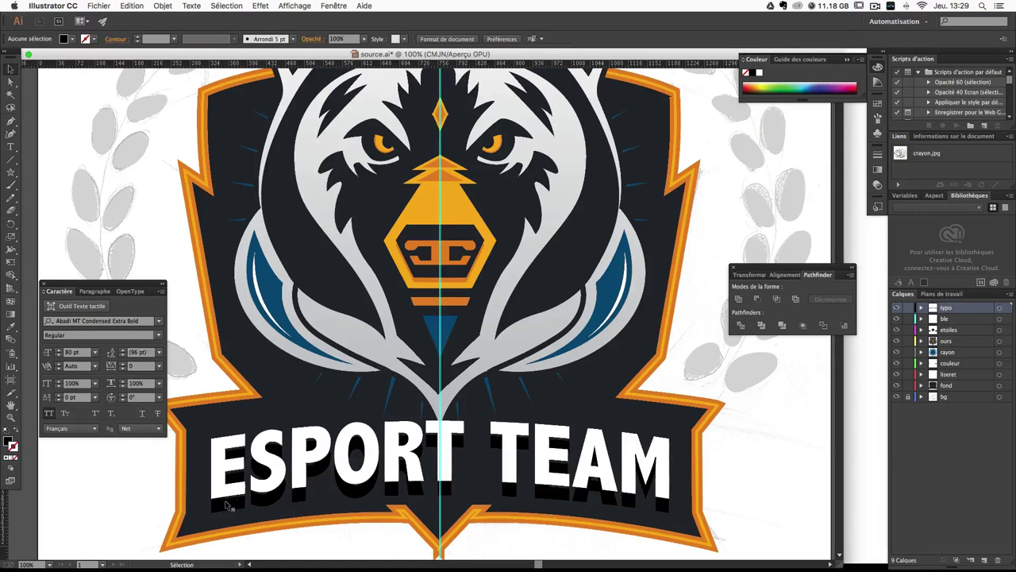
pyautogui.press('super+shift+z')
# Step: Nudge the black shadow copy up and right into its offset position
pyautogui.press('Left')
pyautogui.press('Up')
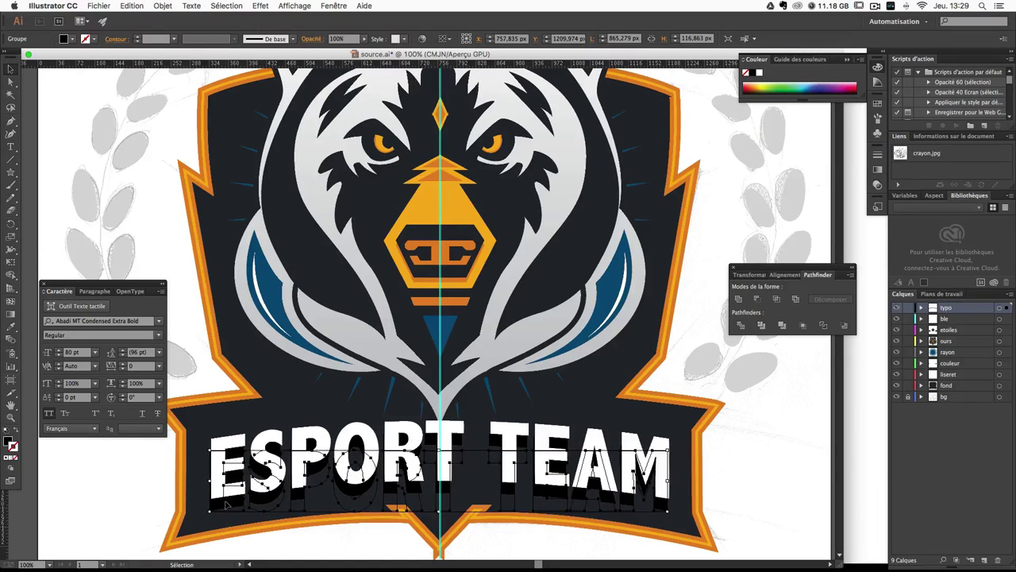
pyautogui.press('Up')
pyautogui.press('Up')
pyautogui.press('Up')
pyautogui.press('Right')
pyautogui.press('Right')
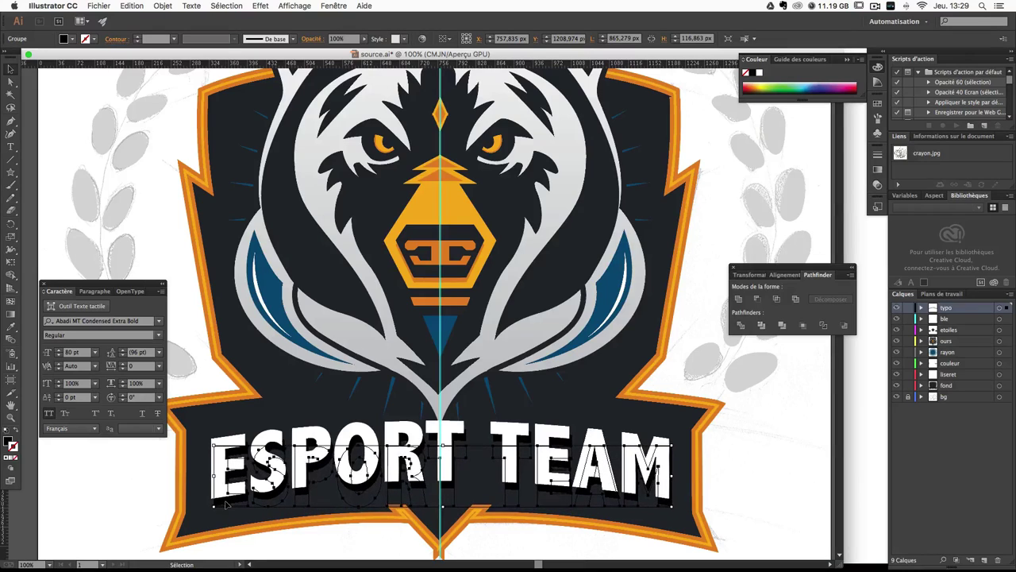
pyautogui.press('Up')
pyautogui.press('Up')
pyautogui.press('Right')
pyautogui.press('Right')
pyautogui.press('Up')
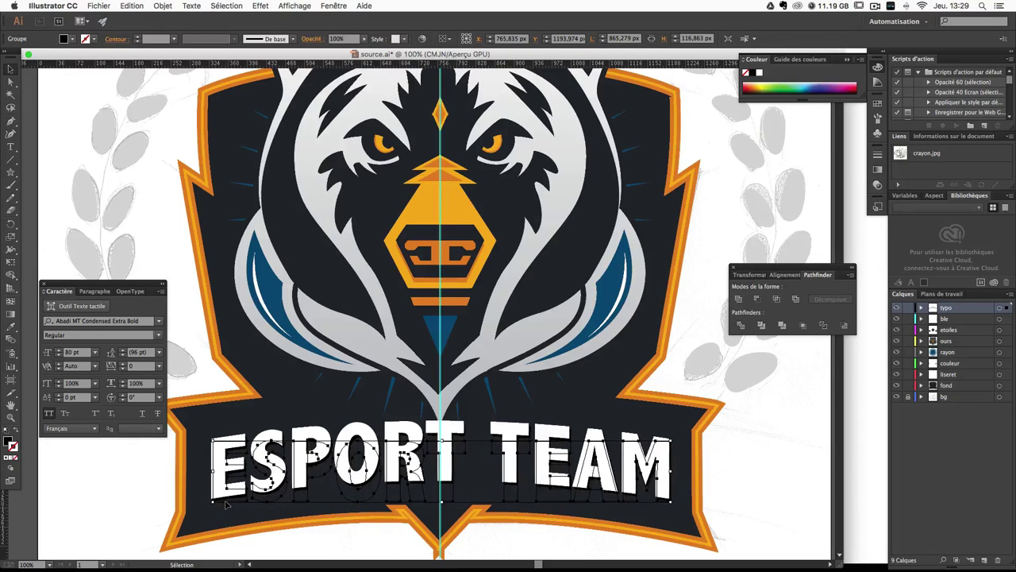
pyautogui.press('Up')
pyautogui.press('Up')
pyautogui.press('Down')
pyautogui.press('Right')
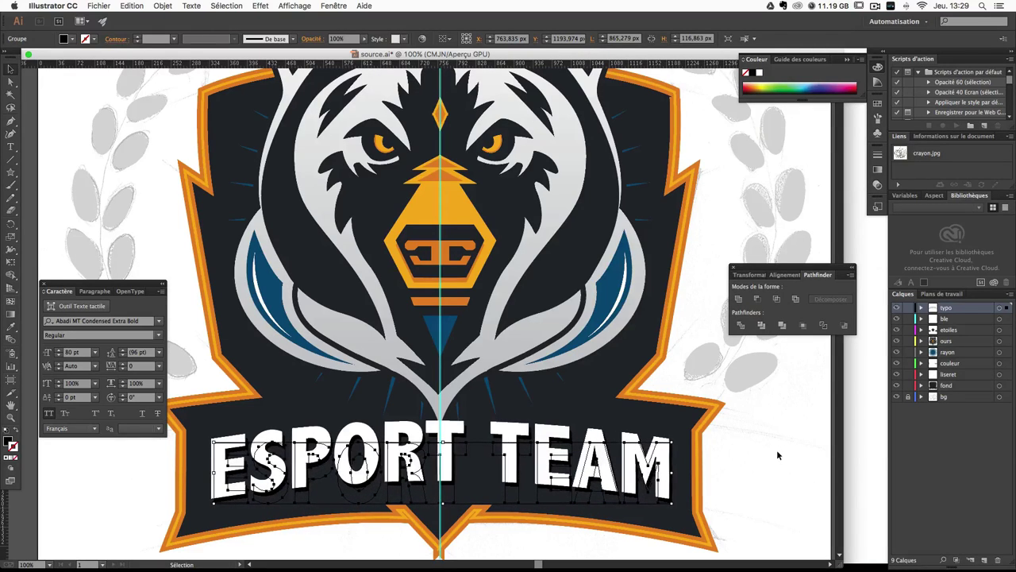
# Step: Select the white lettering group and reapply the distressed grunge effect
pyautogui.click(774, 455)
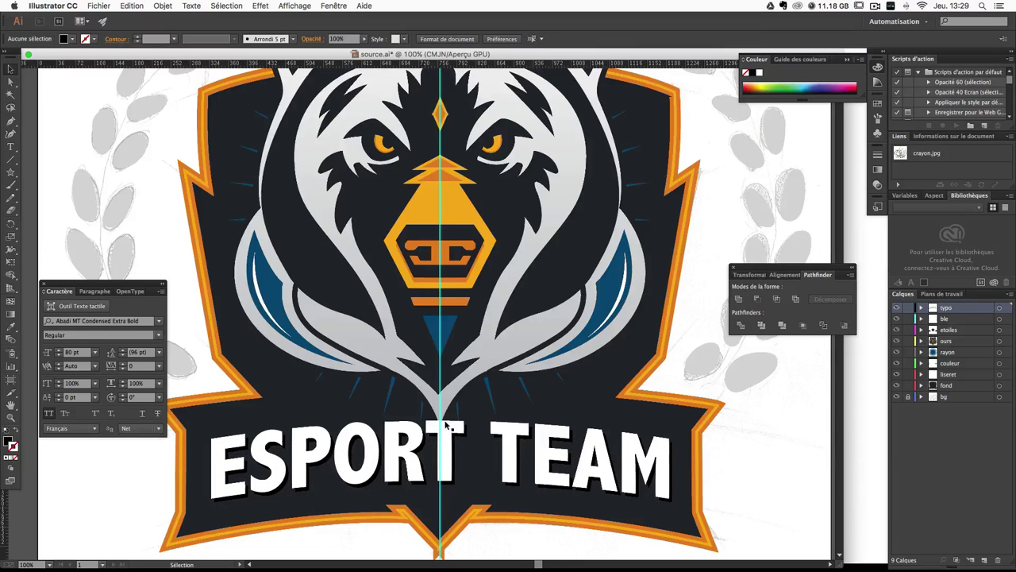
pyautogui.click(415, 424)
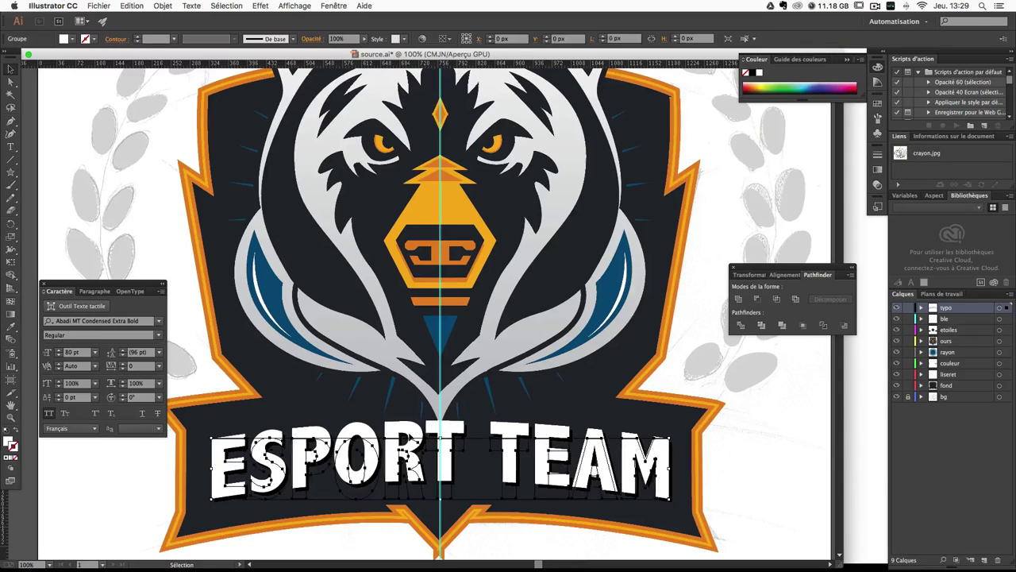
pyautogui.hotkey('ctrl', 'z')
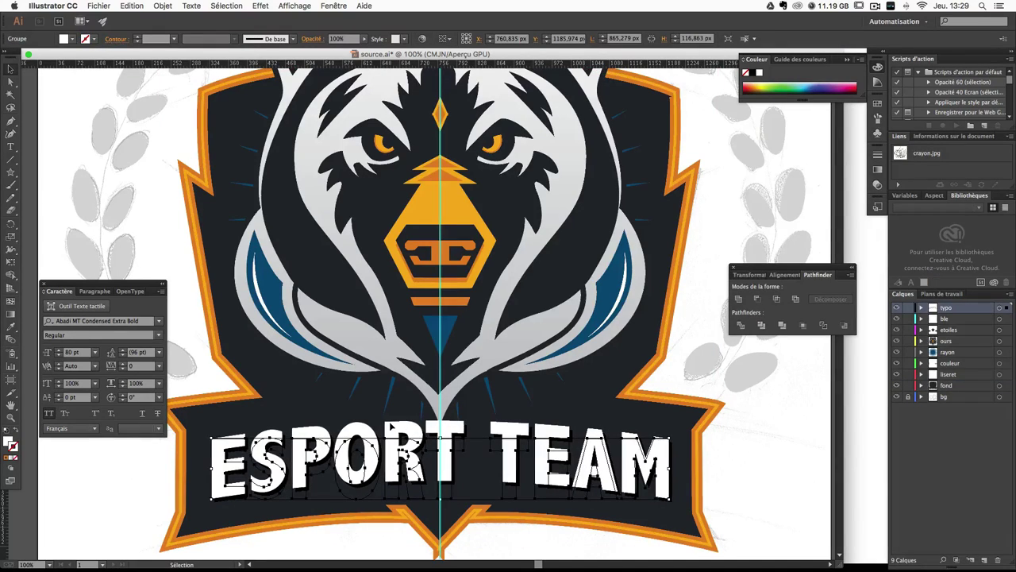
# Step: Apply a linear gradient to the ESPORT TEAM lettering with its left stop at 40% grey
pyautogui.click(879, 168)
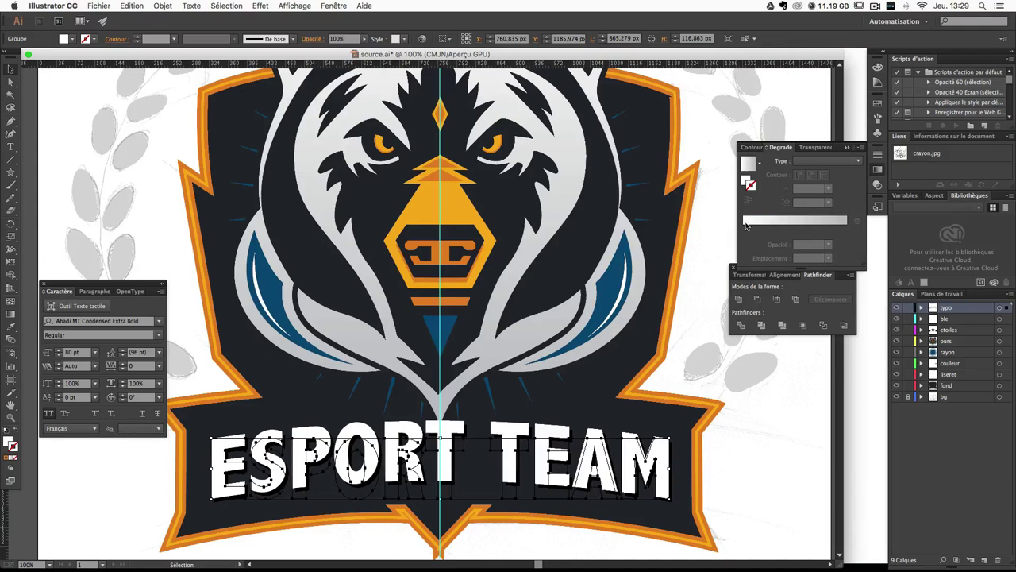
pyautogui.click(840, 161)
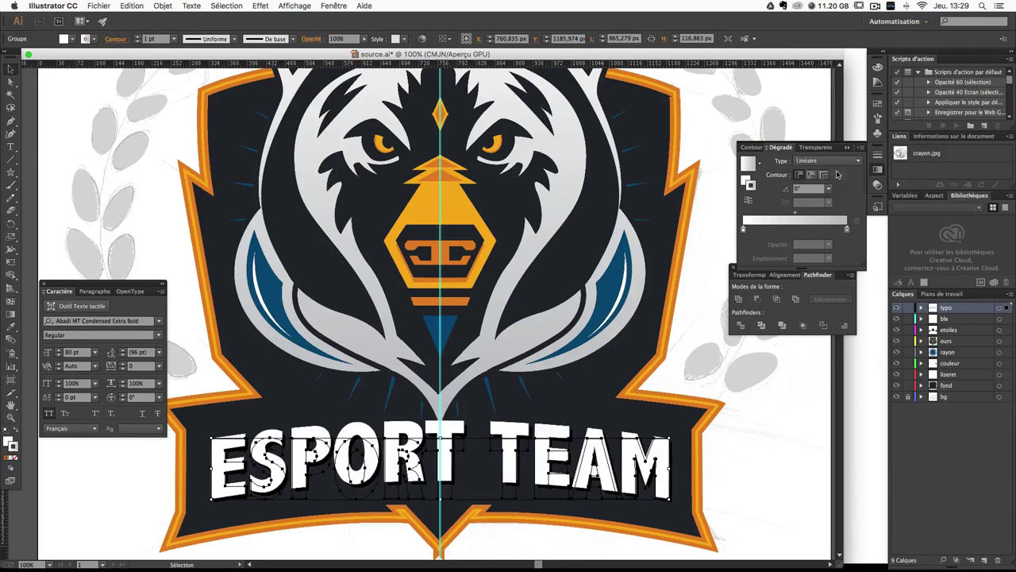
pyautogui.click(839, 175)
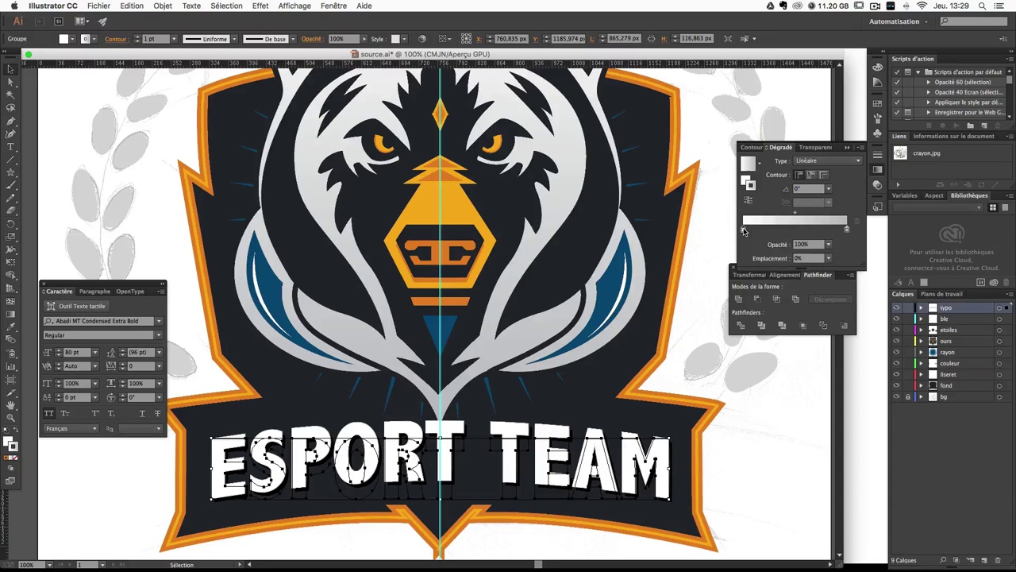
pyautogui.doubleClick(744, 229)
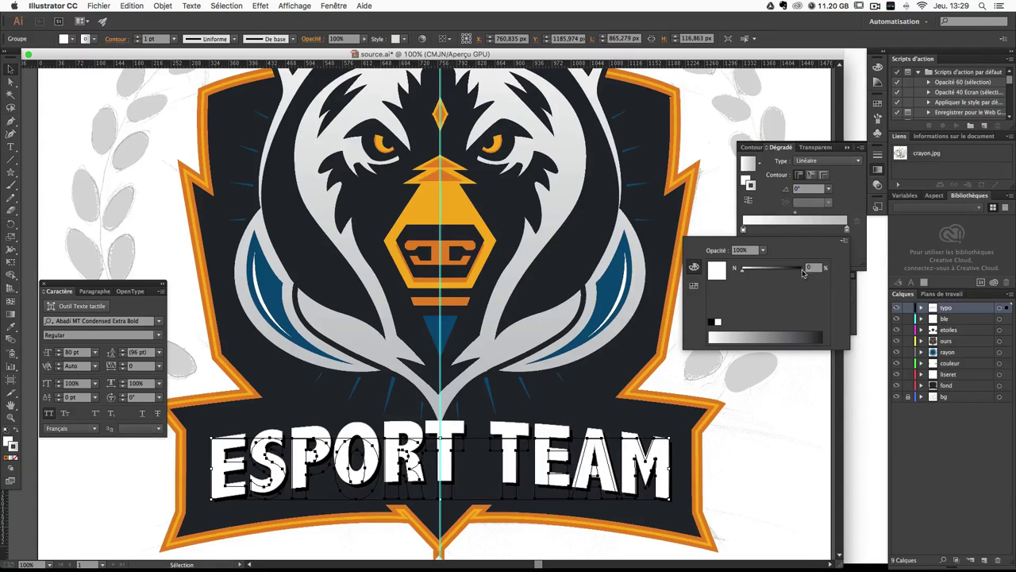
pyautogui.click(814, 268)
pyautogui.write('40')
pyautogui.press('Return')
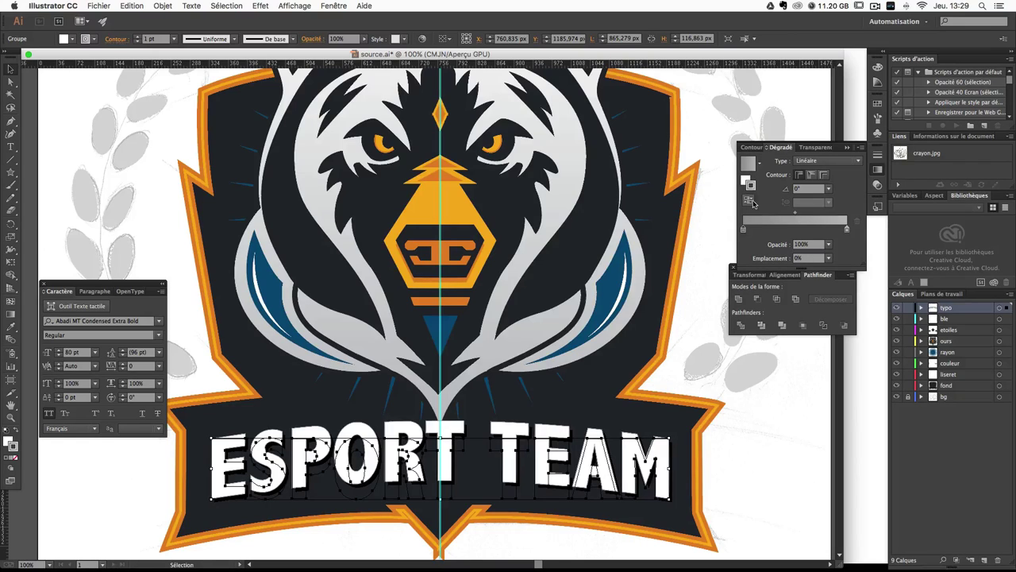
# Step: Remove the lettering's stroke and refill ESPORT TEAM with a white-to-grey linear gradient
pyautogui.click(749, 183)
pyautogui.click(750, 183)
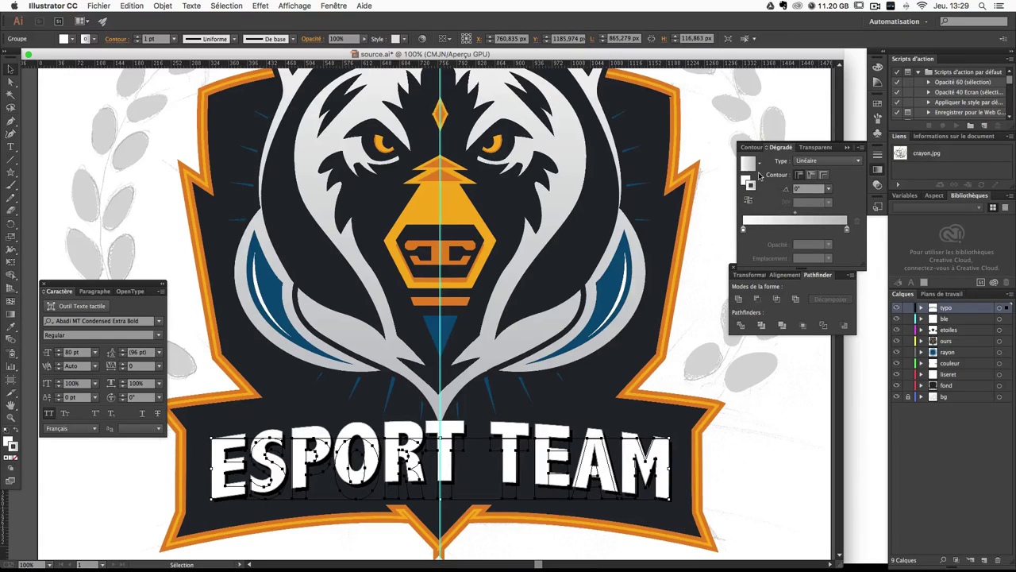
pyautogui.click(16, 459)
pyautogui.click(8, 440)
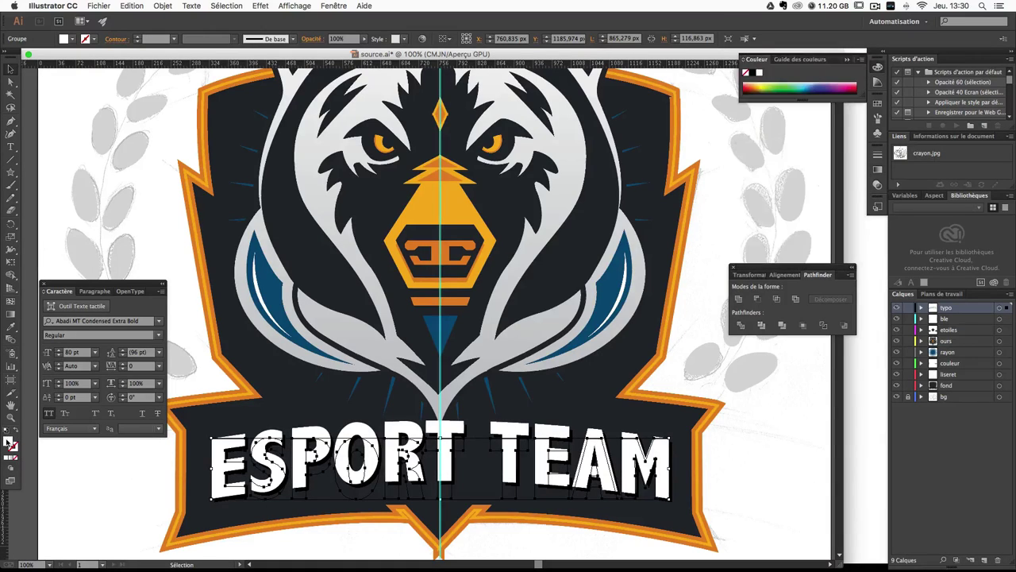
pyautogui.click(878, 167)
pyautogui.click(826, 160)
pyautogui.click(822, 172)
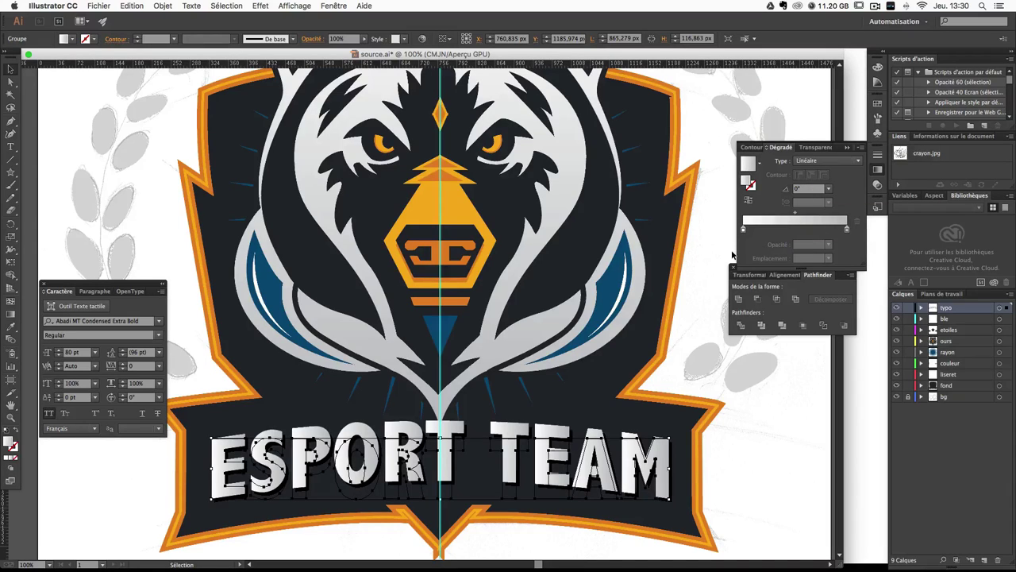
# Step: Set the end stop to 40% grey and add a greyscale middle gradient stop
pyautogui.doubleClick(744, 229)
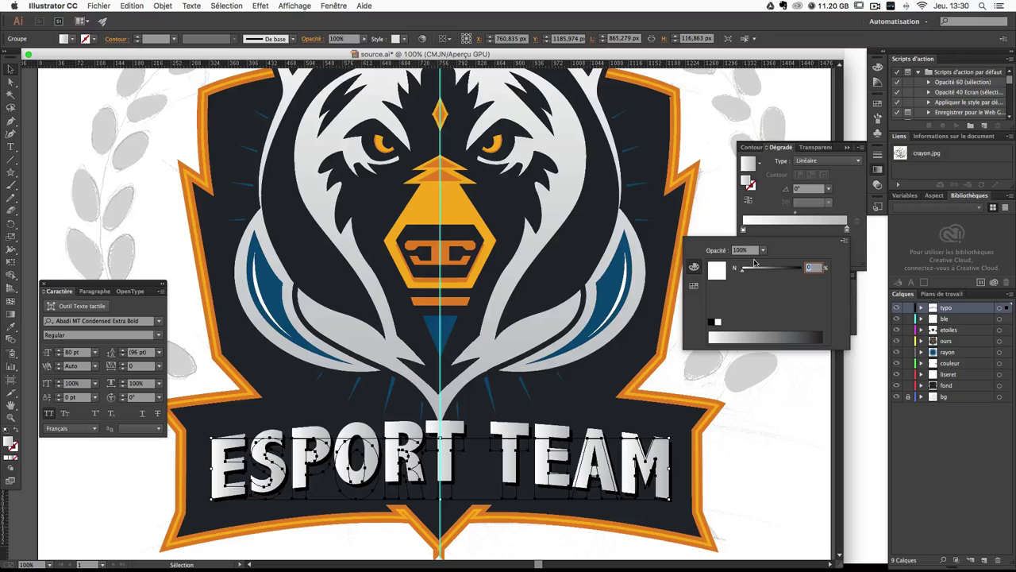
pyautogui.write('40')
pyautogui.press('Return')
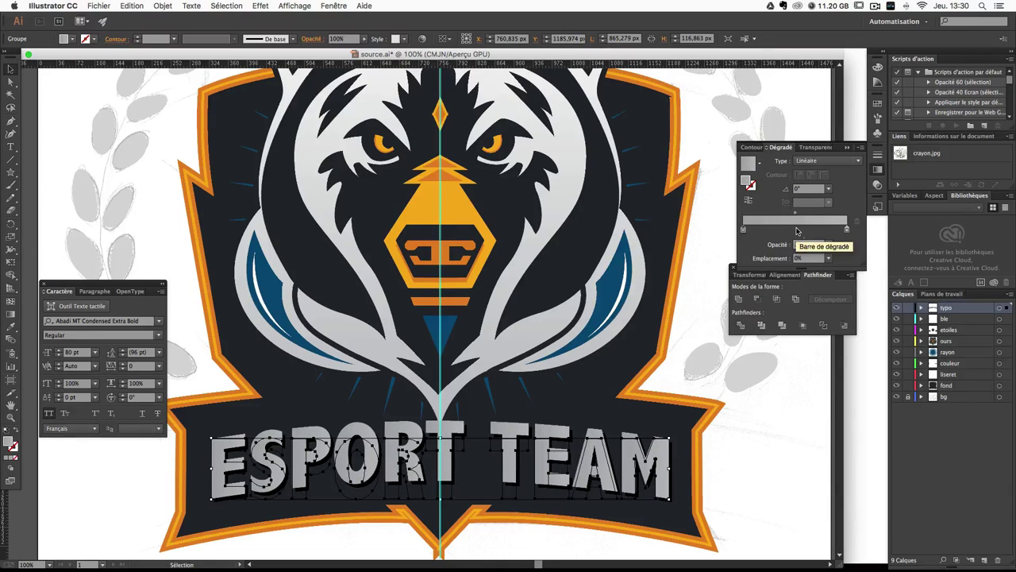
pyautogui.click(797, 231)
pyautogui.doubleClick(797, 231)
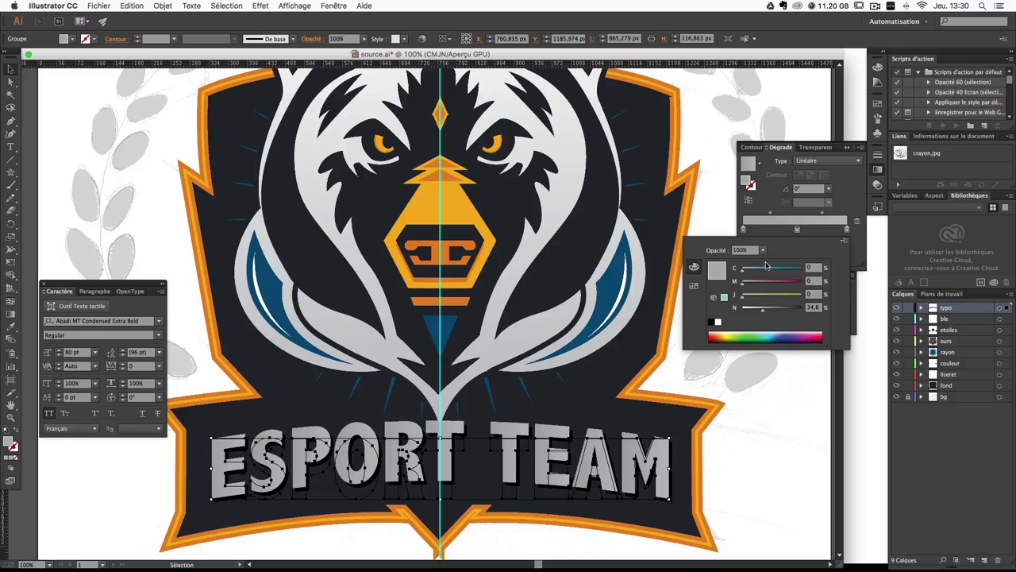
pyautogui.moveTo(761, 311); pyautogui.dragTo(742, 312)
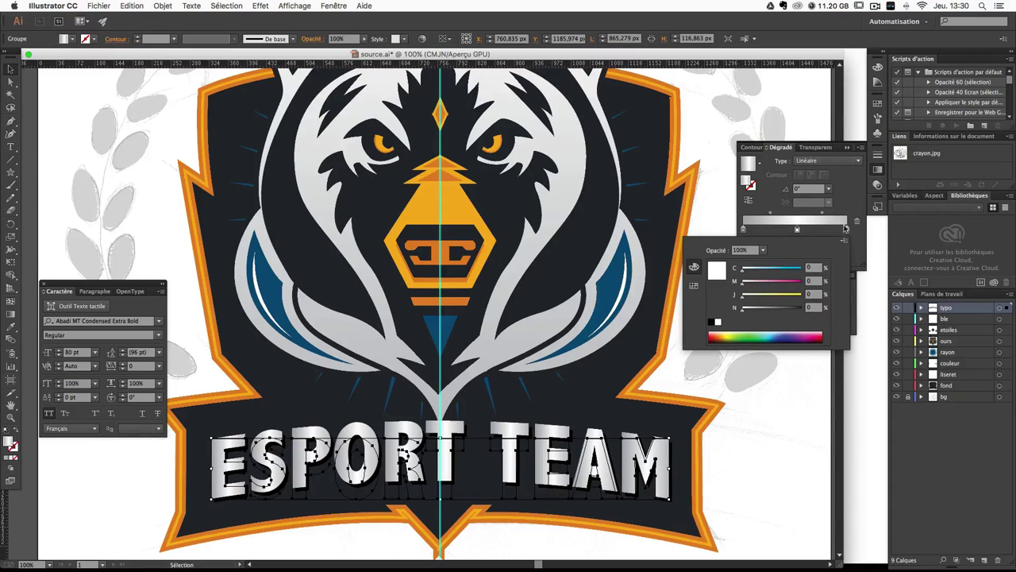
pyautogui.click(845, 238)
pyautogui.click(866, 248)
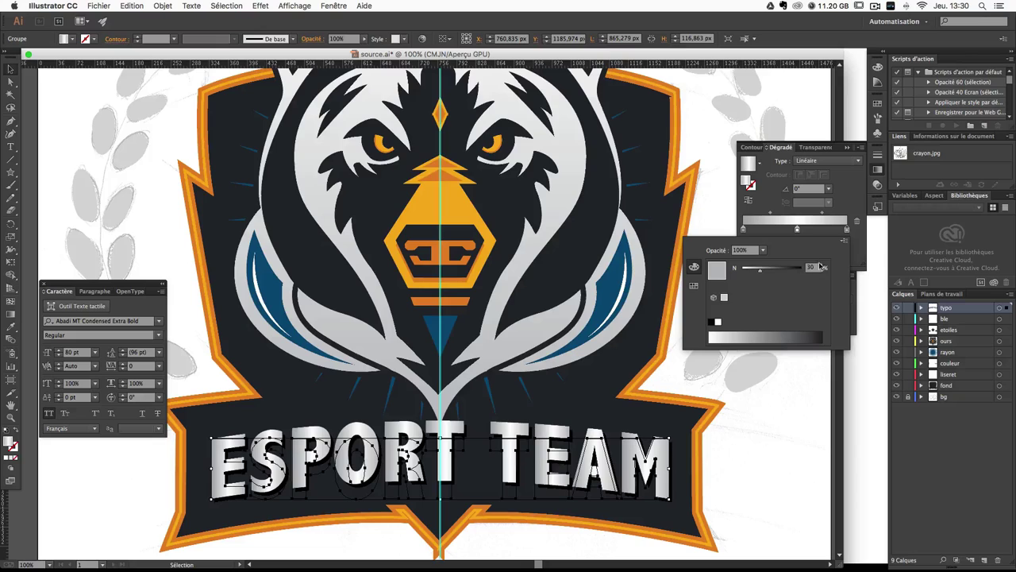
pyautogui.click(818, 267)
pyautogui.press('Return')
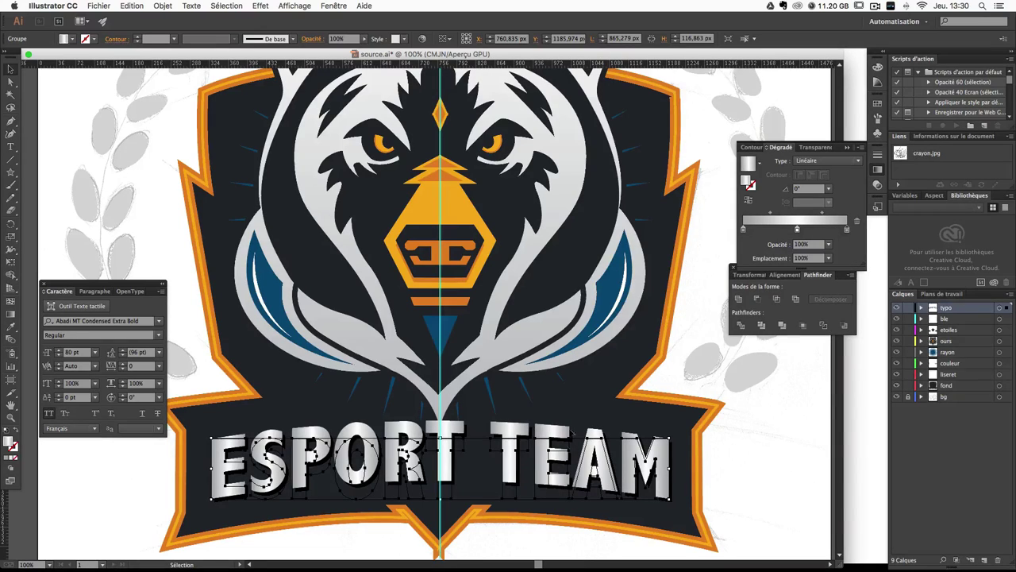
# Step: Set the lettering's gradient angle to 90° and deselect to check it
pyautogui.hotkey('ctrl', 'z')
pyautogui.hotkey('ctrl', 'shift', 'z')
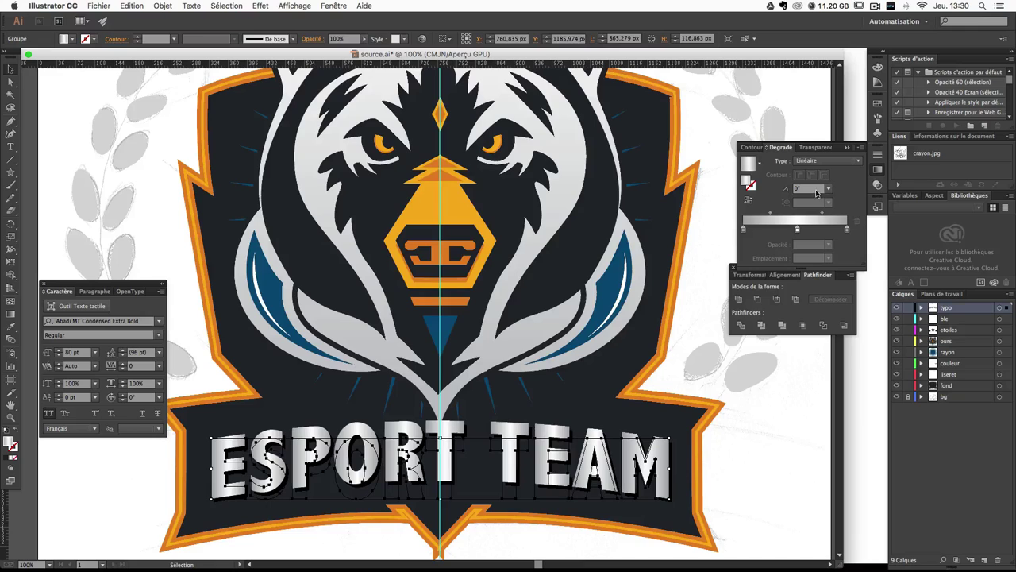
pyautogui.click(817, 192)
pyautogui.write('0')
pyautogui.press('Return')
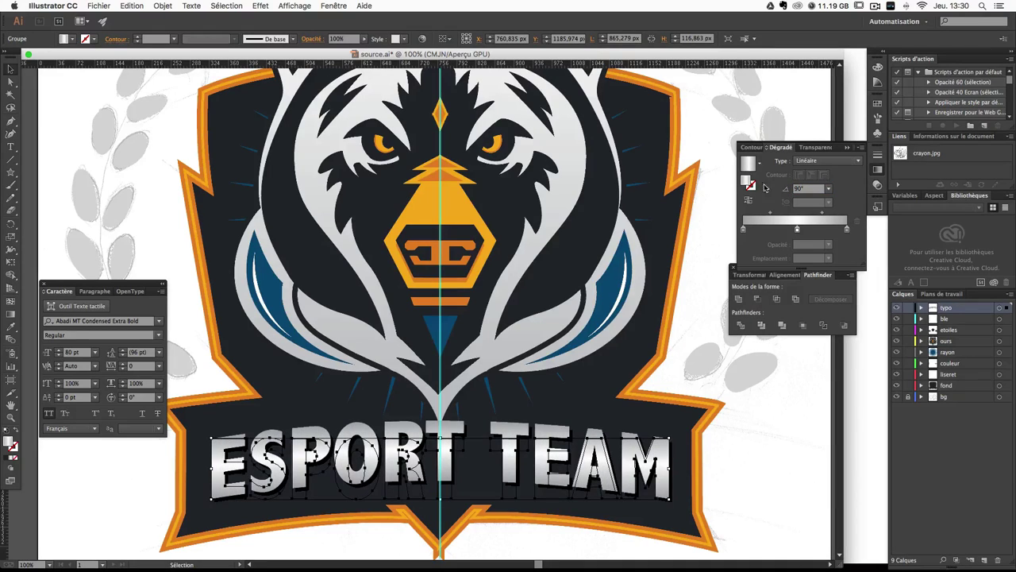
pyautogui.click(768, 429)
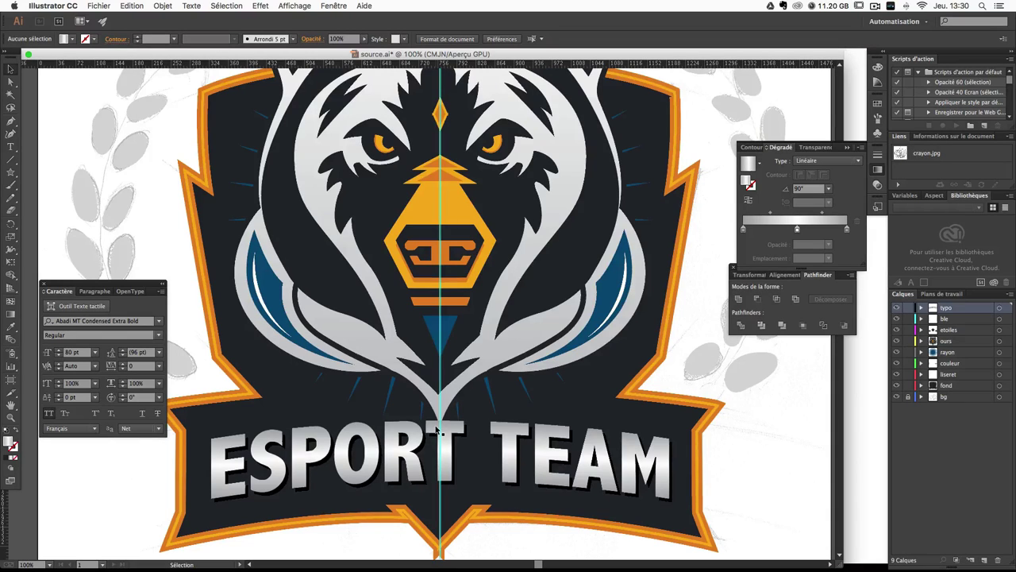
# Step: Give the ESPORT TEAM lettering a #cccccc grey outline colour
pyautogui.hscroll(-5, 437, 428)
pyautogui.hscroll(-3, 456, 417)
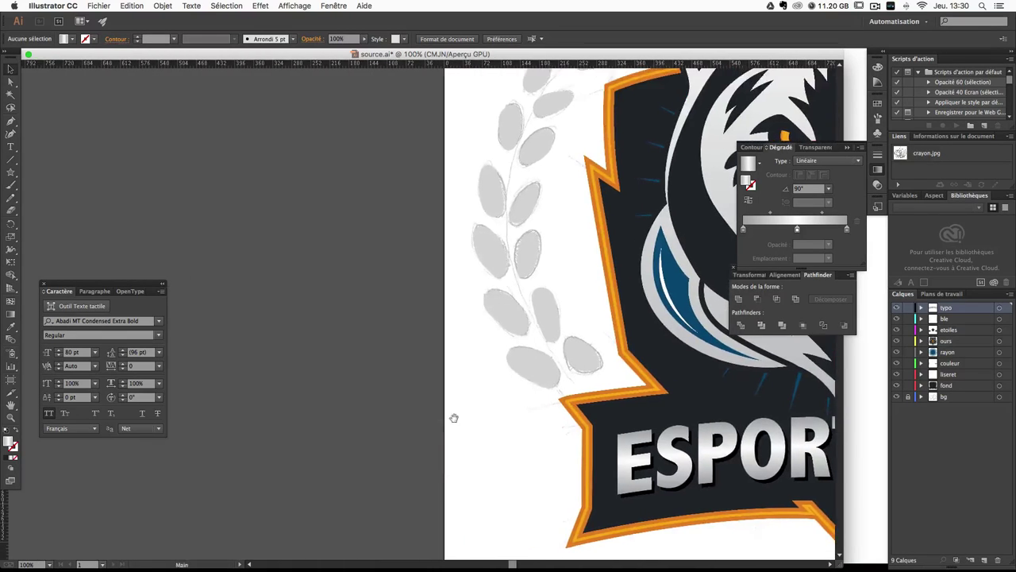
pyautogui.hscroll(5, 492, 405)
pyautogui.hscroll(5, 577, 387)
pyautogui.hscroll(-5, 425, 407)
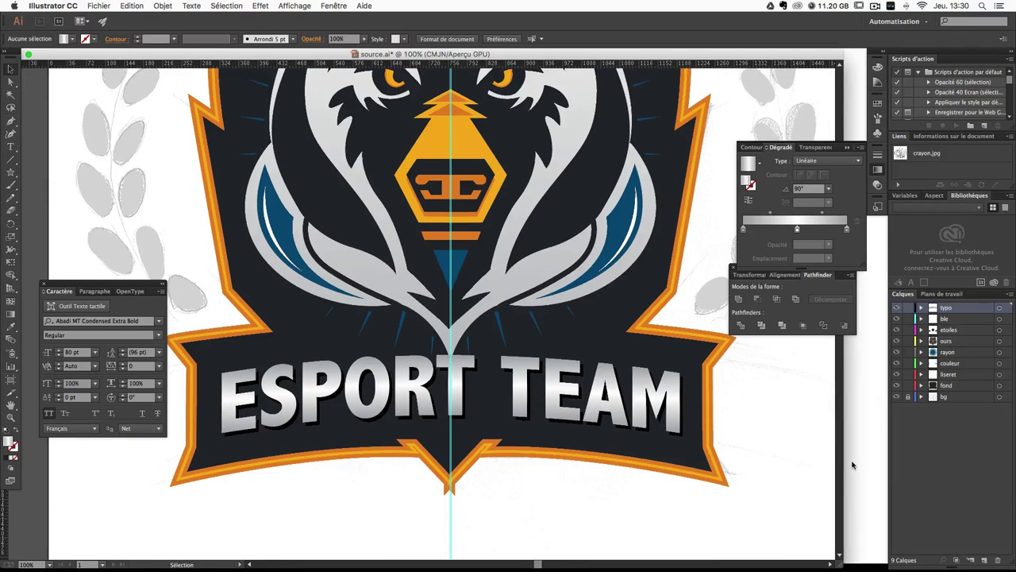
pyautogui.click(355, 384)
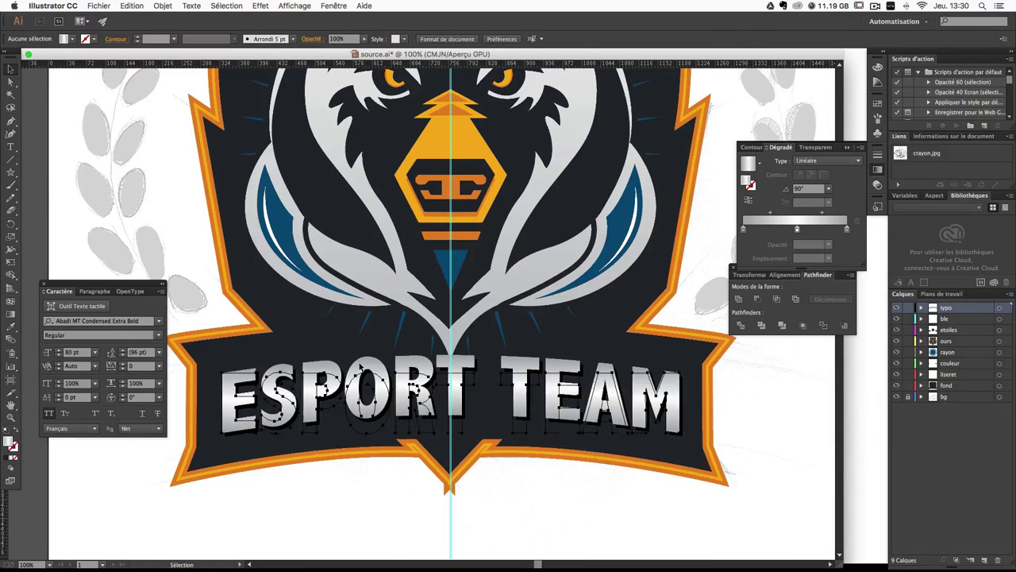
pyautogui.click(13, 448)
pyautogui.doubleClick(12, 447)
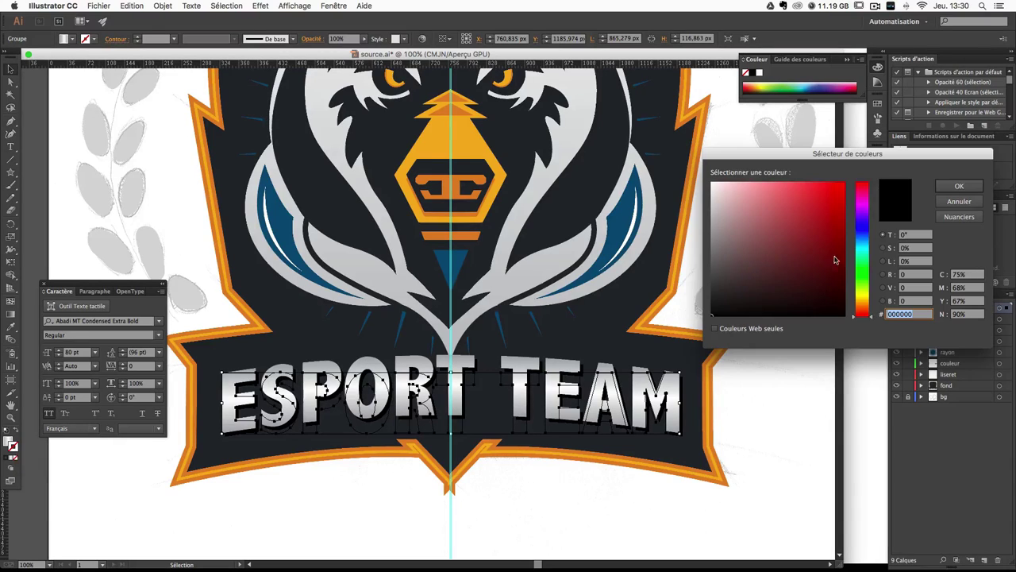
pyautogui.click(711, 223)
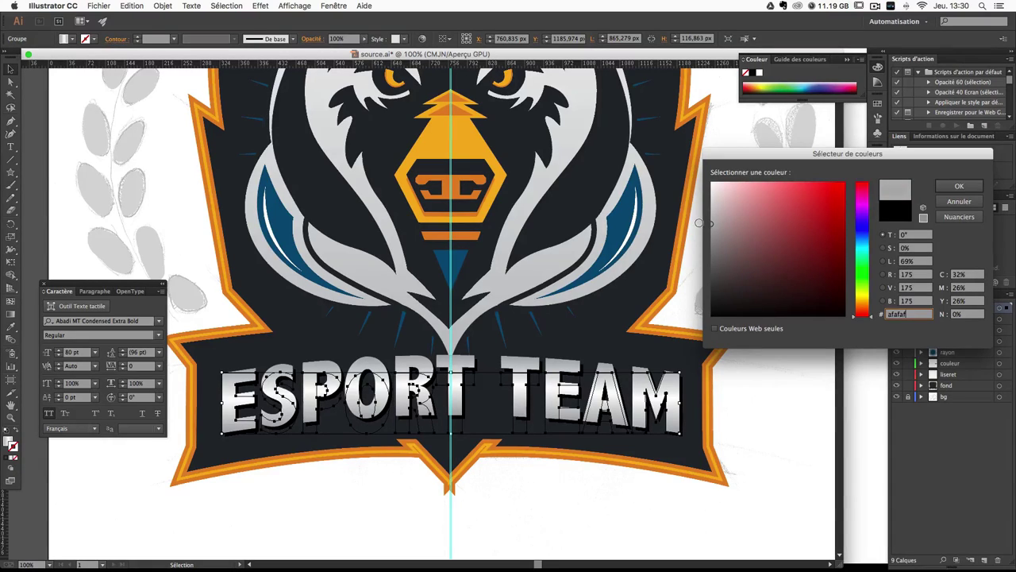
pyautogui.doubleClick(897, 315)
pyautogui.write('cc')
pyautogui.write('cccc')
pyautogui.press('Return')
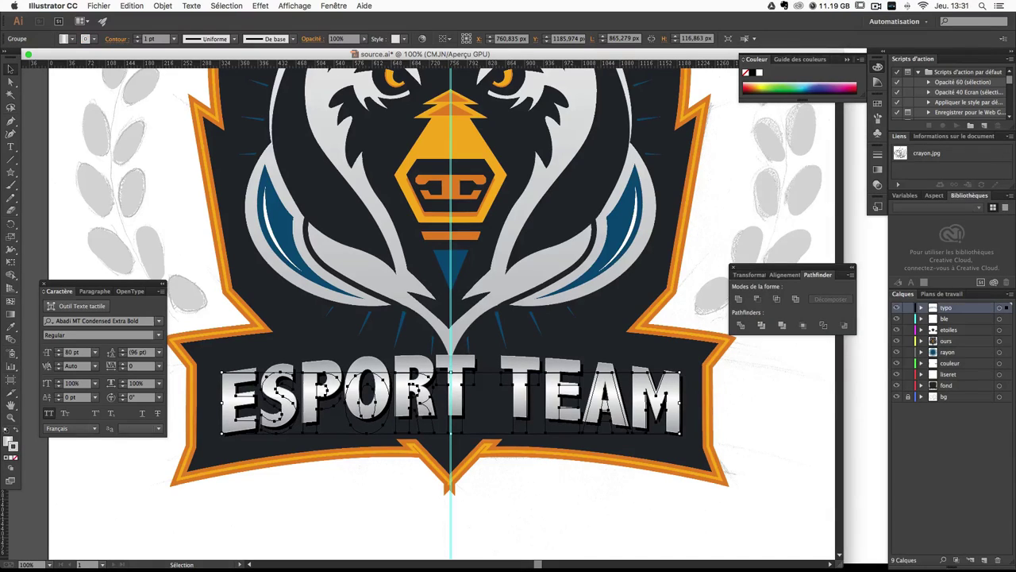
# Step: Set the lettering's outline weight to 5 pt
pyautogui.click(877, 155)
pyautogui.write('5')
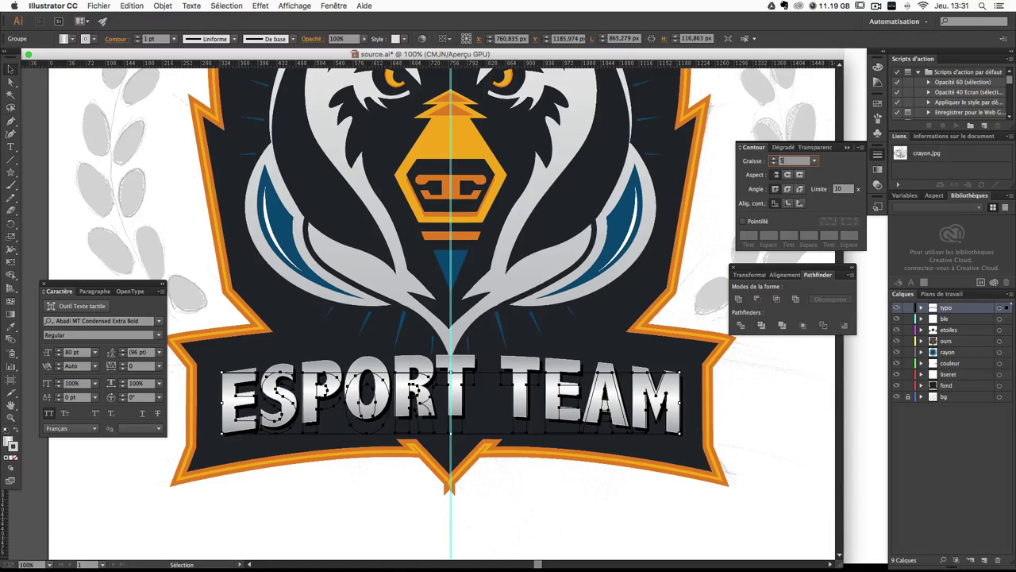
pyautogui.press('Return')
pyautogui.click(791, 431)
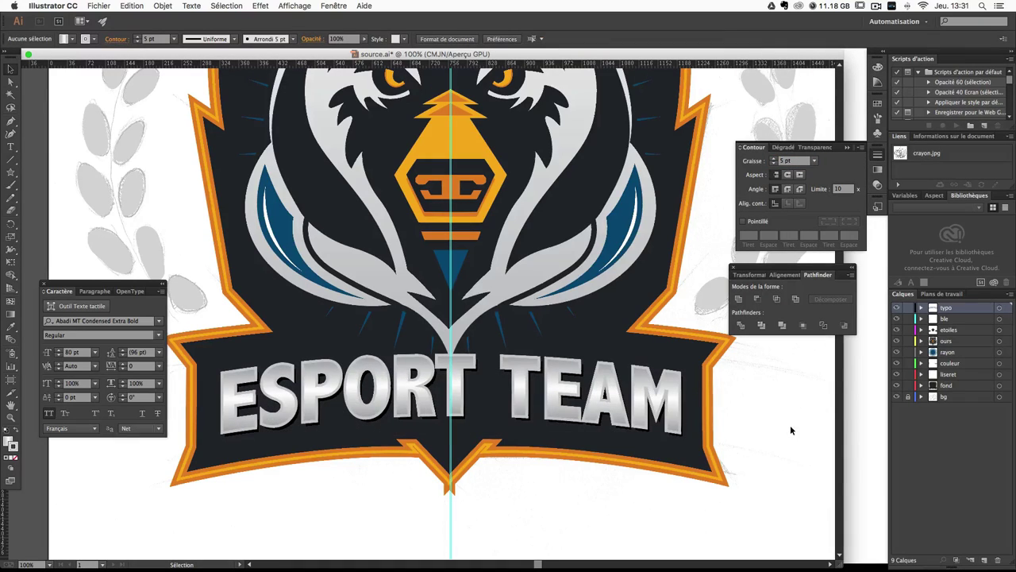
# Step: Lighten the outline colour to #e2e2e2
pyautogui.click(647, 374)
pyautogui.doubleClick(12, 447)
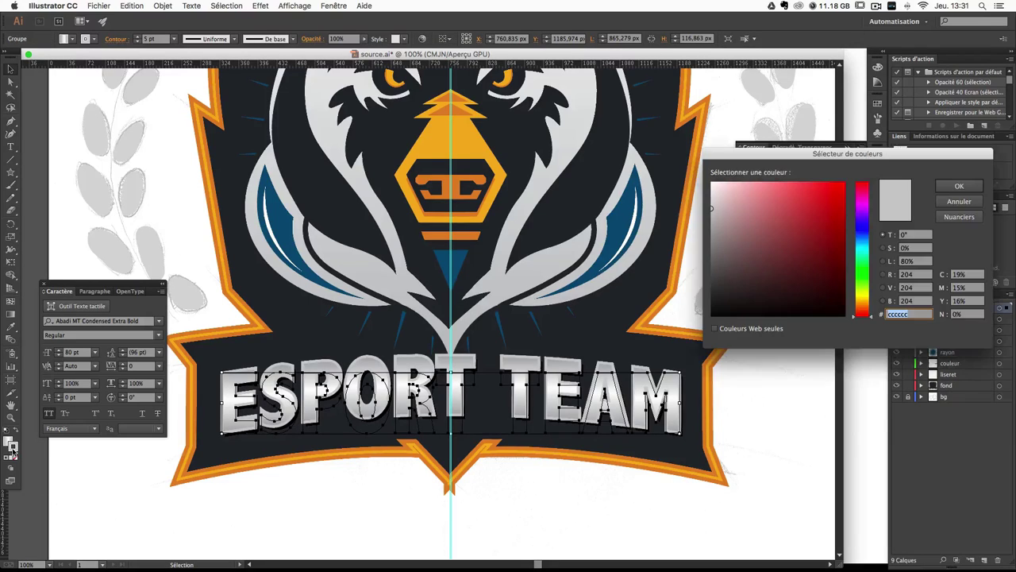
pyautogui.moveTo(755, 198); pyautogui.dragTo(704, 197)
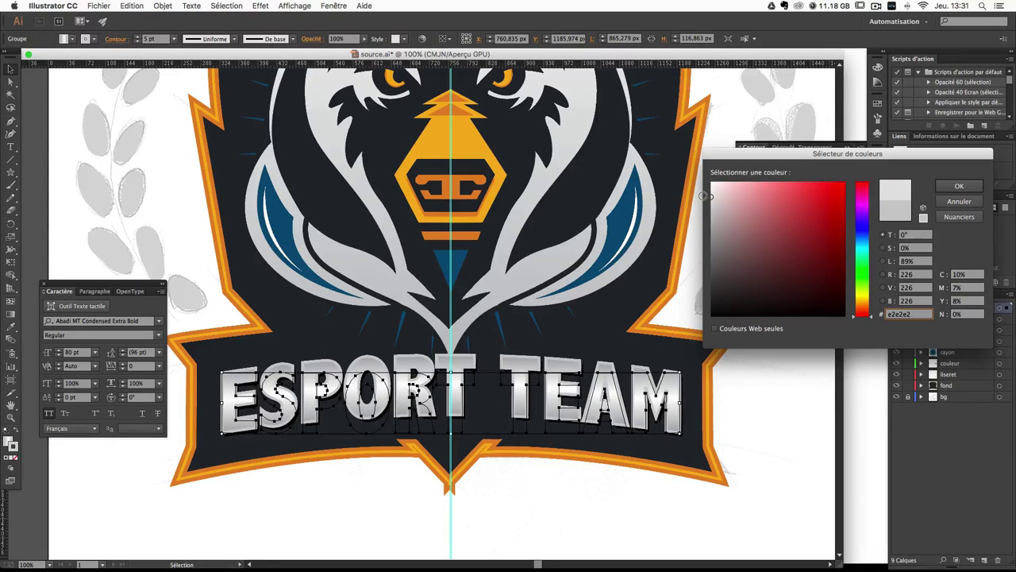
pyautogui.press('Return')
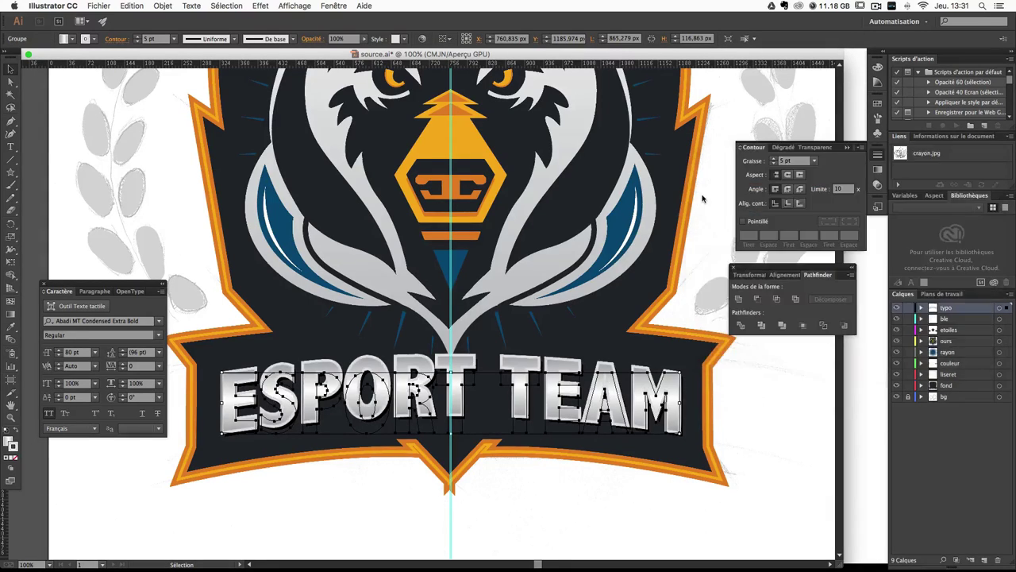
pyautogui.click(746, 401)
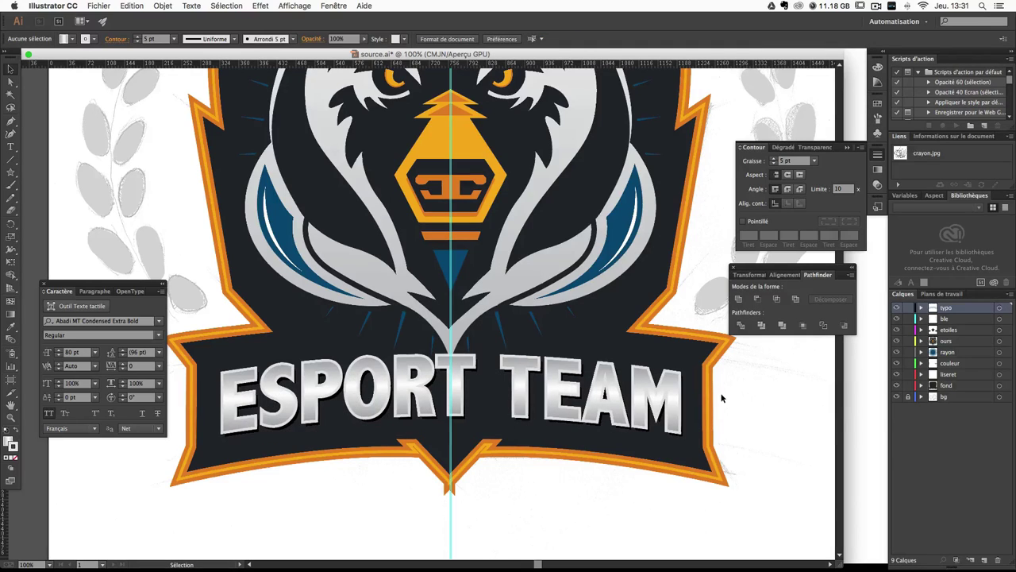
# Step: Select the outlined ESPORT TEAM lettering object with the gradient settings shown
pyautogui.click(565, 376)
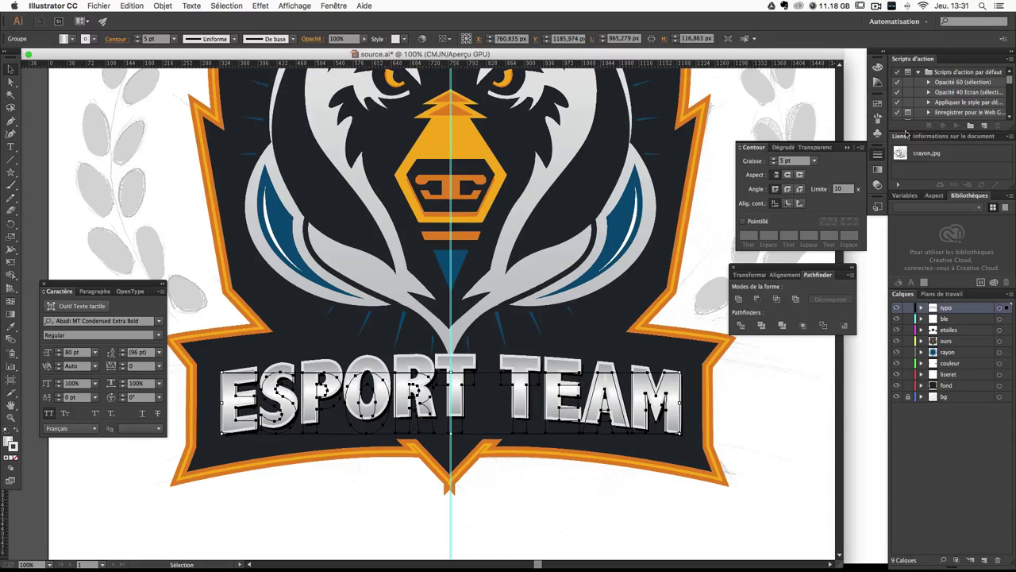
pyautogui.click(878, 169)
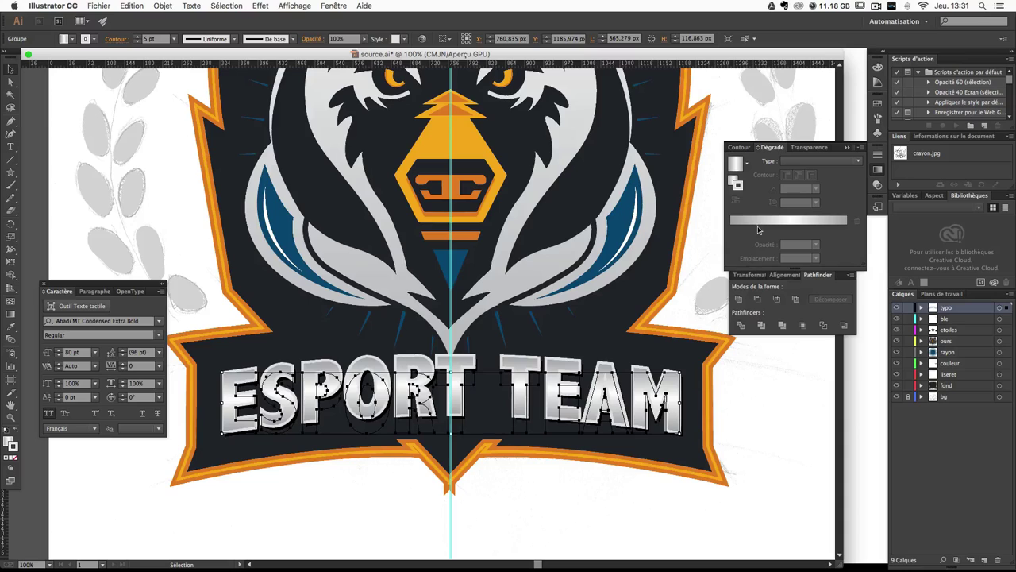
pyautogui.click(540, 349)
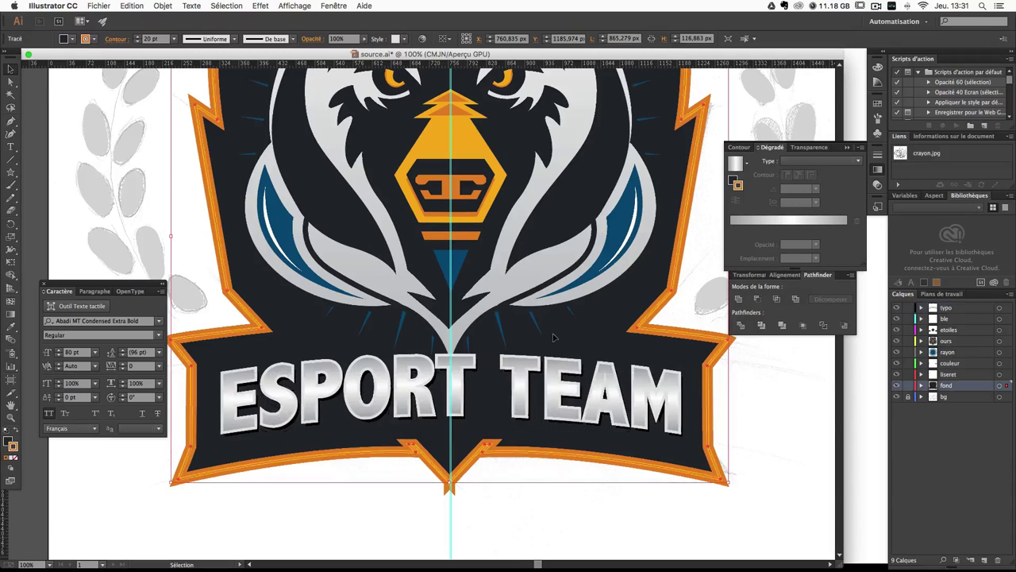
pyautogui.press('a')
pyautogui.click(246, 378)
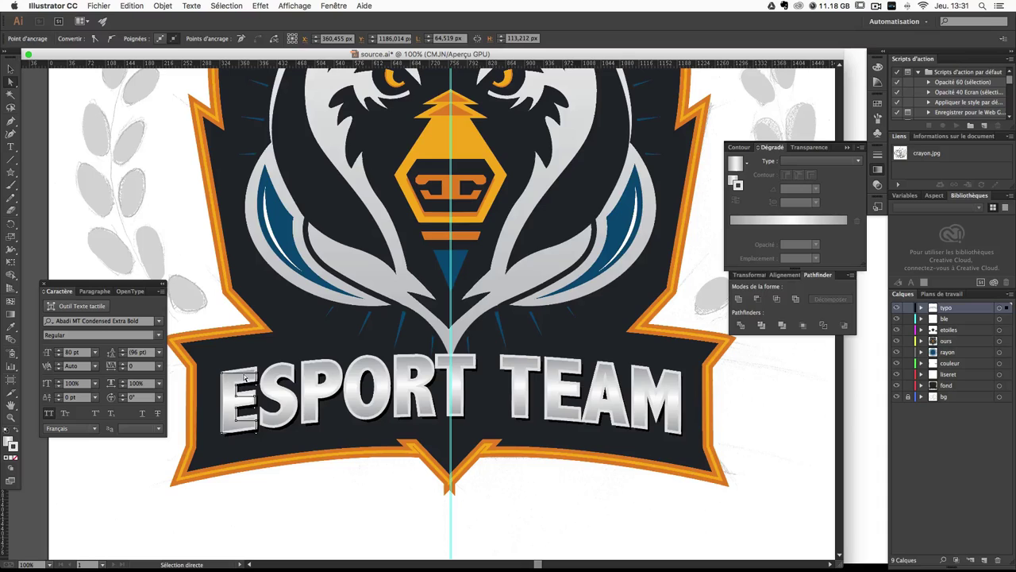
pyautogui.click(11, 69)
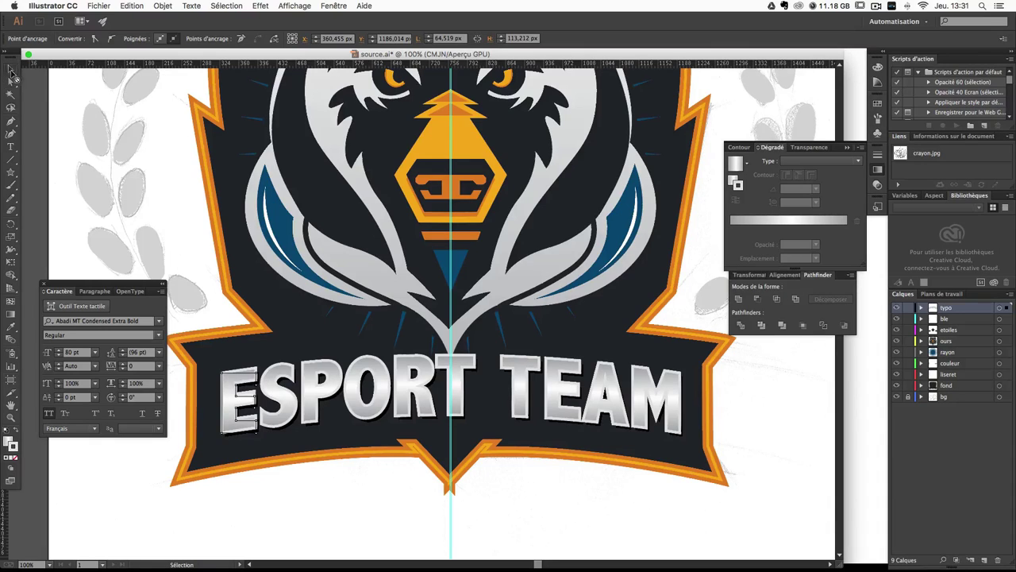
pyautogui.click(287, 349)
pyautogui.click(300, 378)
pyautogui.click(318, 370)
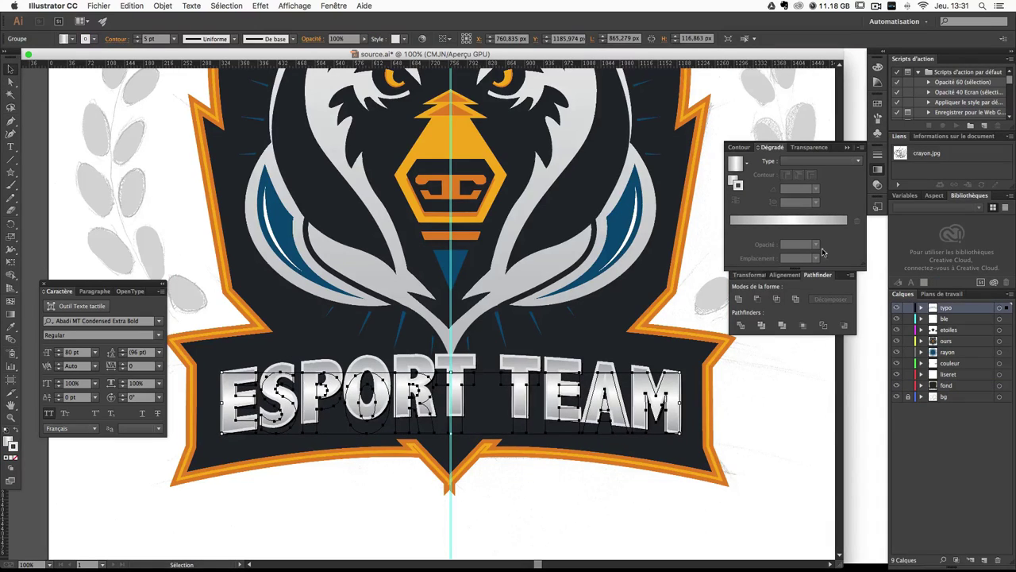
# Step: Apply a linear gradient to the outline with its starting stop at 60% grey
pyautogui.click(854, 161)
pyautogui.click(824, 176)
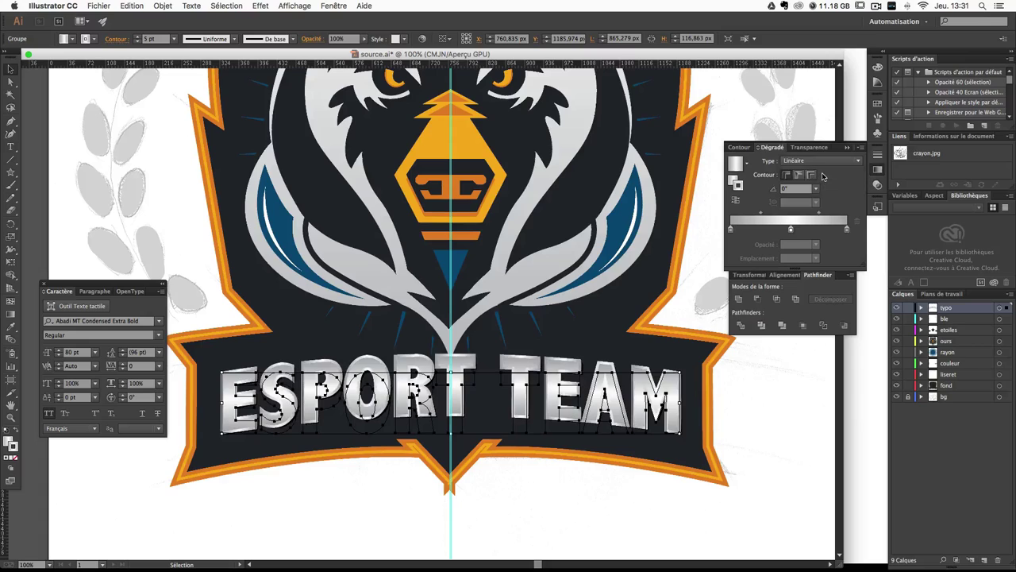
pyautogui.click(733, 229)
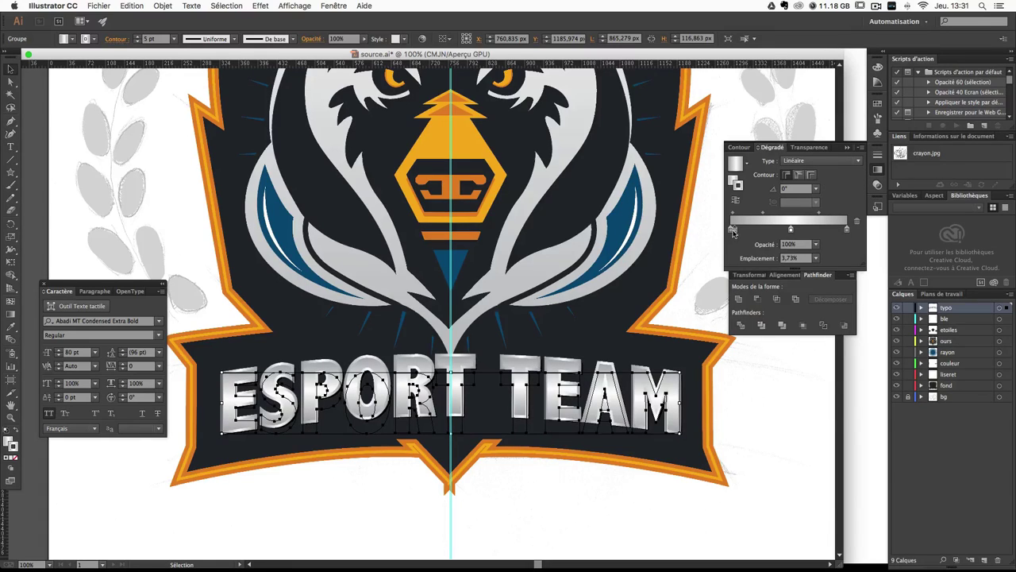
pyautogui.doubleClick(732, 229)
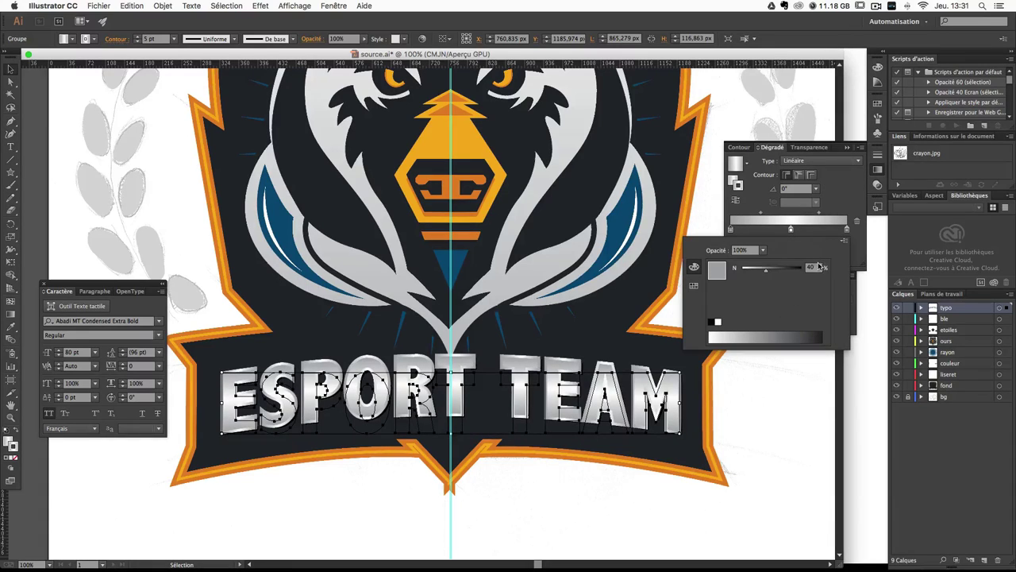
pyautogui.click(819, 266)
pyautogui.write('60')
pyautogui.press('Tab')
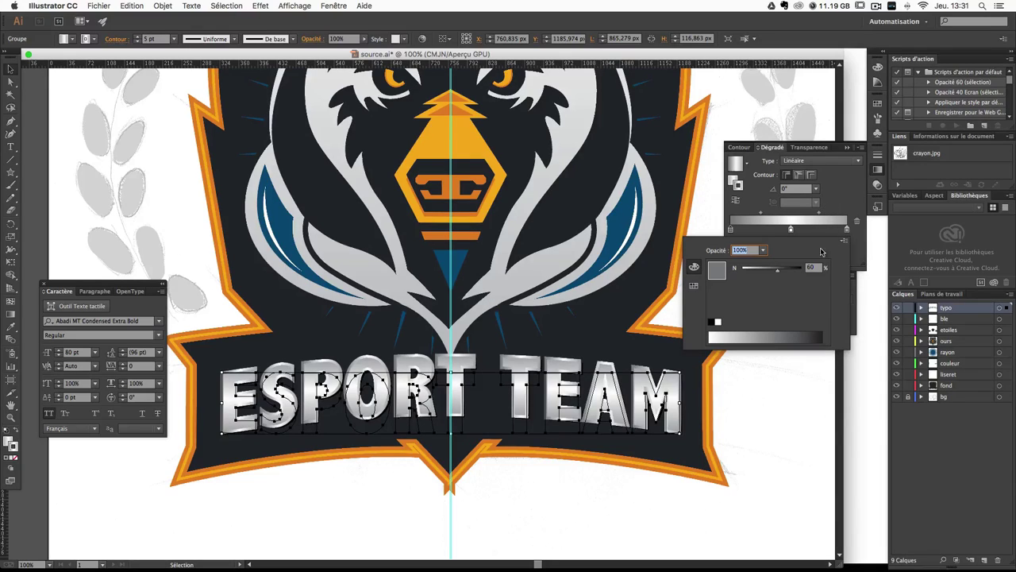
pyautogui.click(846, 230)
pyautogui.doubleClick(847, 229)
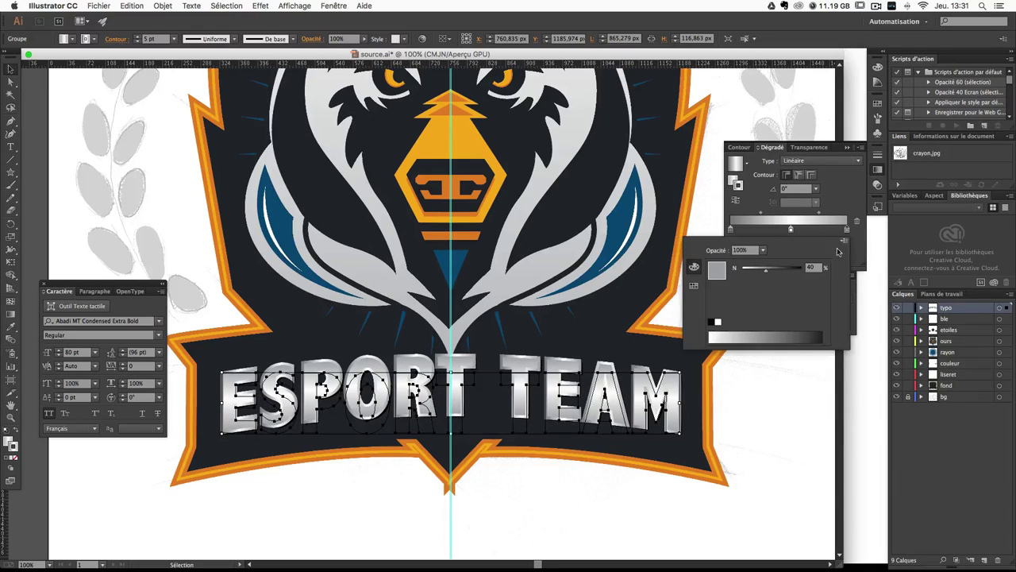
pyautogui.press('Return')
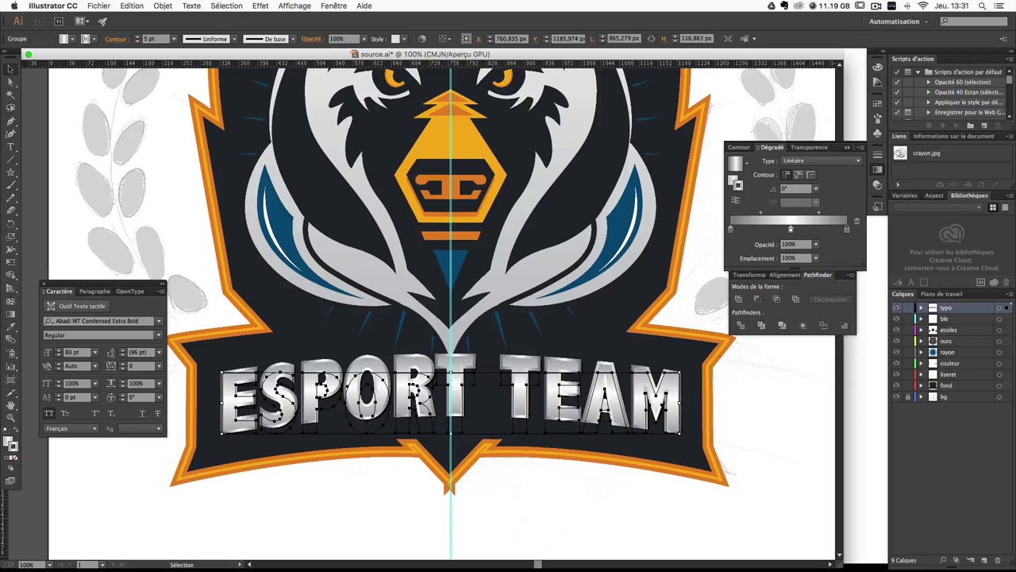
# Step: Set the outline gradient angle to 90° so it runs vertically
pyautogui.press('Tab')
pyautogui.write('90')
pyautogui.press('Return')
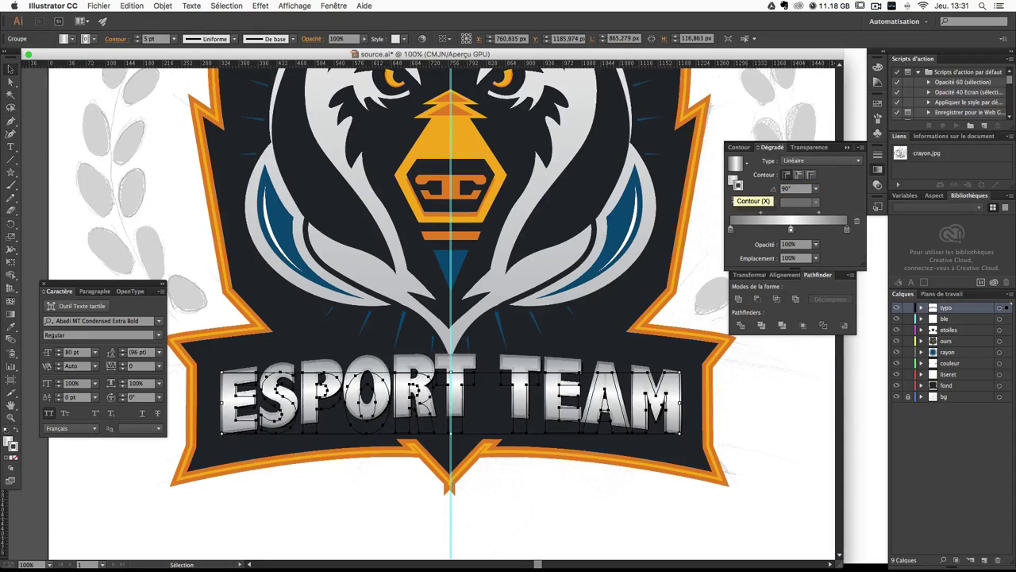
pyautogui.click(698, 362)
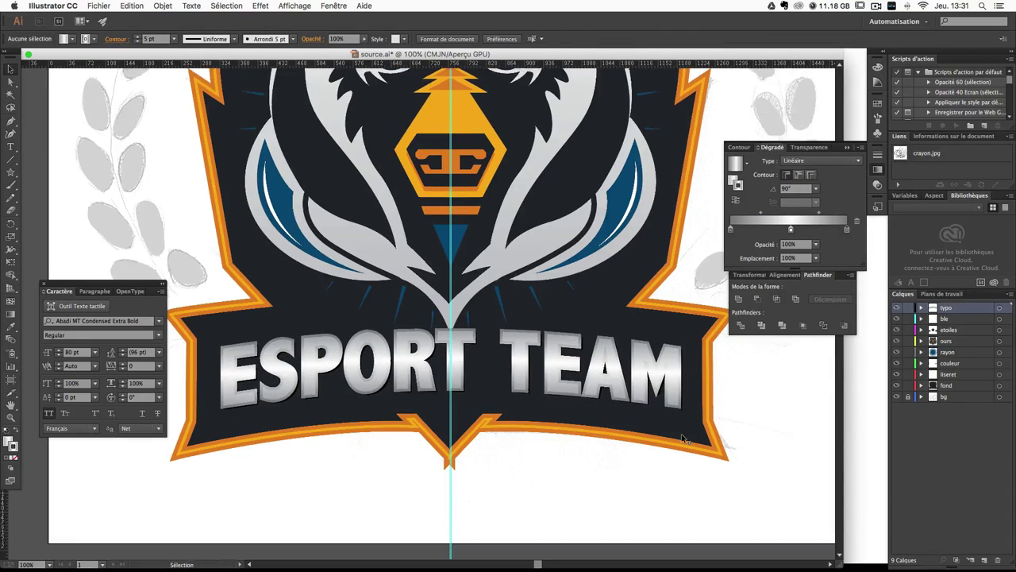
# Step: Zoom in on the banner's bottom point and reselect the ESPORT TEAM group
pyautogui.scroll(-2, 691, 435)
pyautogui.scroll(-1, 683, 433)
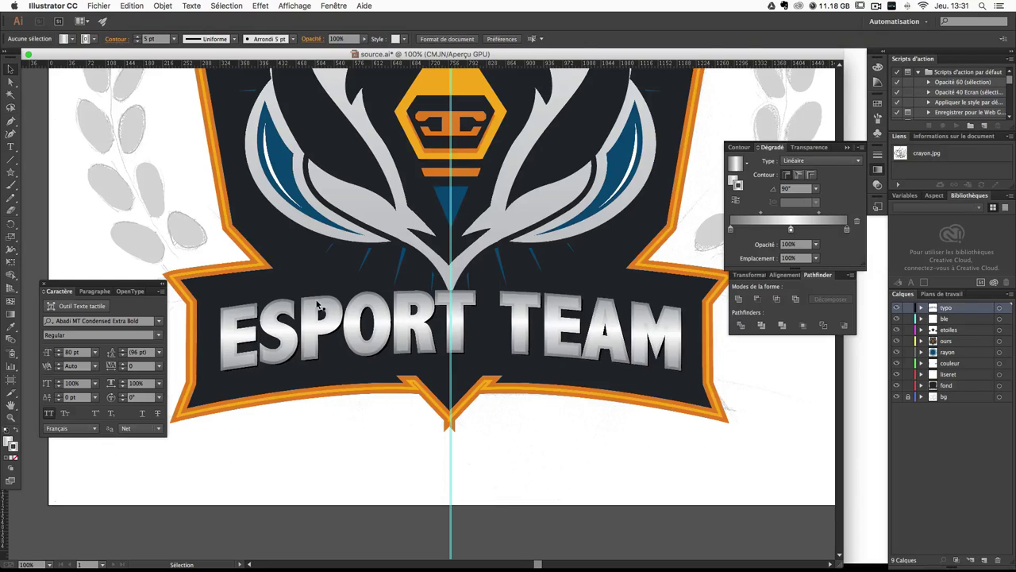
pyautogui.click(324, 305)
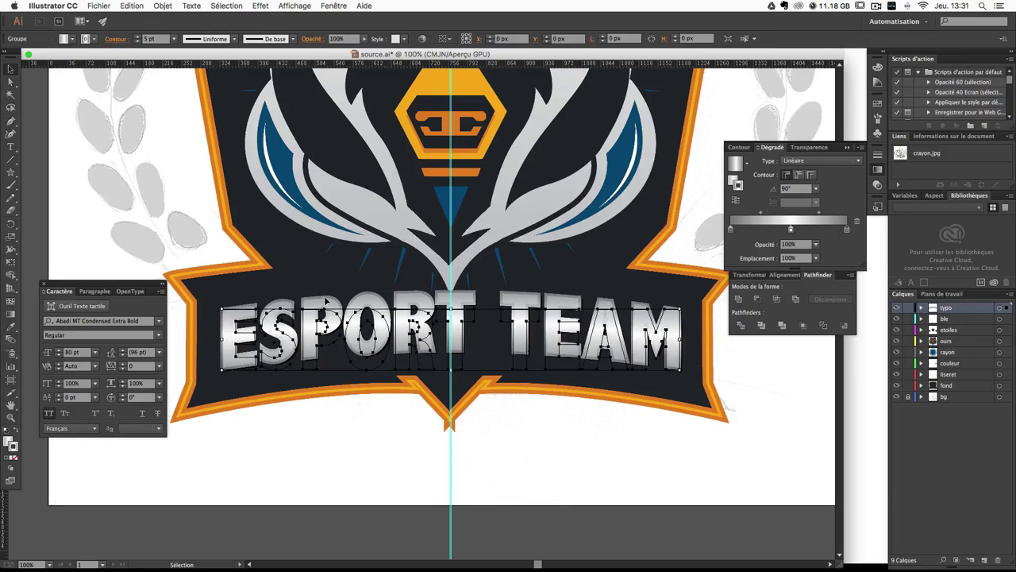
pyautogui.click(545, 397)
pyautogui.hotkey('ctrl', '-')
pyautogui.hotkey('ctrl', '-')
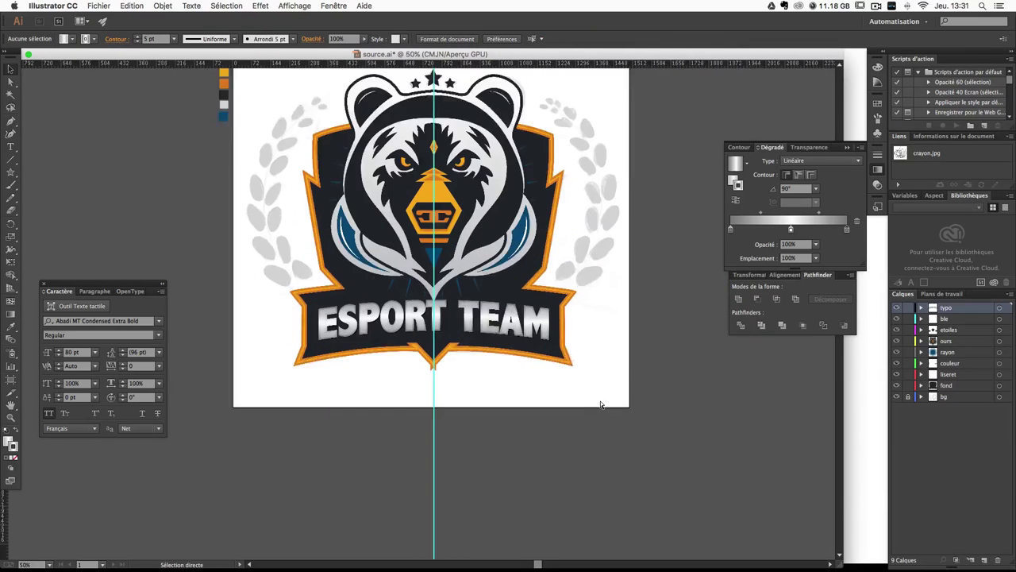
pyautogui.hotkey('ctrl', '+')
pyautogui.scroll(2, 559, 335)
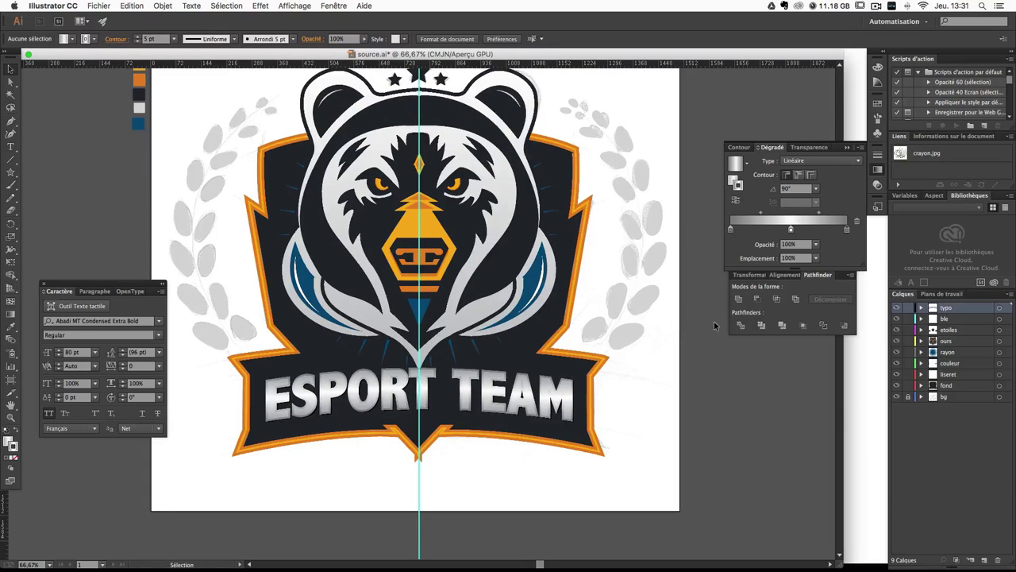
pyautogui.hotkey('ctrl', '+')
pyautogui.hotkey('ctrl', '+')
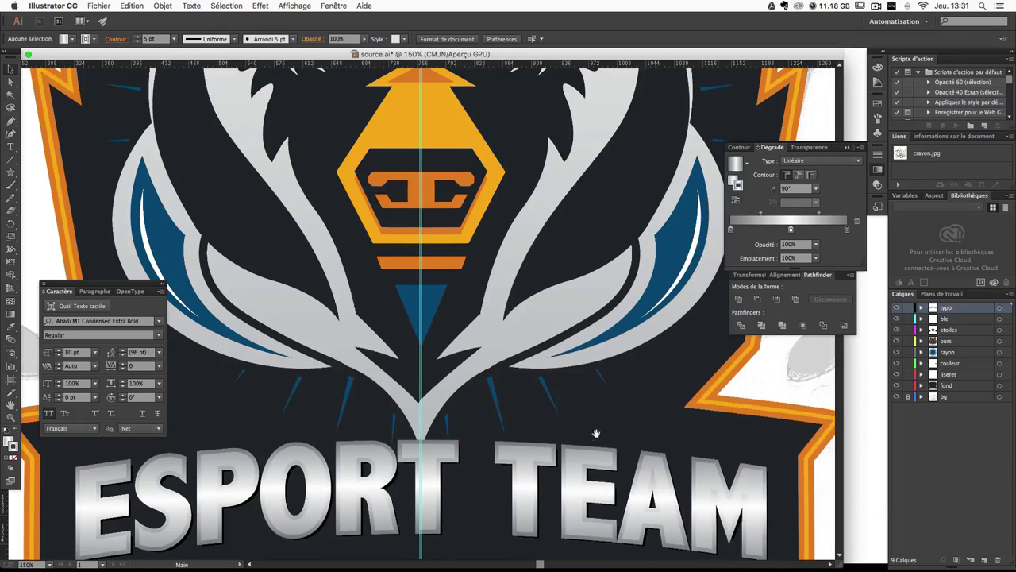
pyautogui.moveTo(597, 433); pyautogui.dragTo(622, 154)
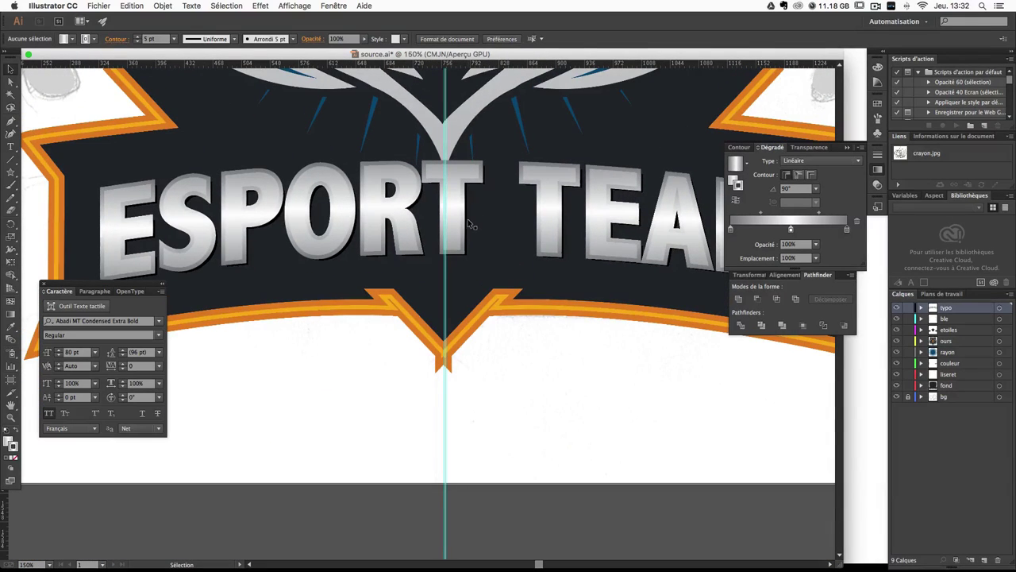
pyautogui.click(470, 225)
pyautogui.hotkey('ctrl', '+')
pyautogui.hotkey('ctrl', '+')
pyautogui.hotkey('ctrl', '+')
pyautogui.hotkey('ctrl', '+')
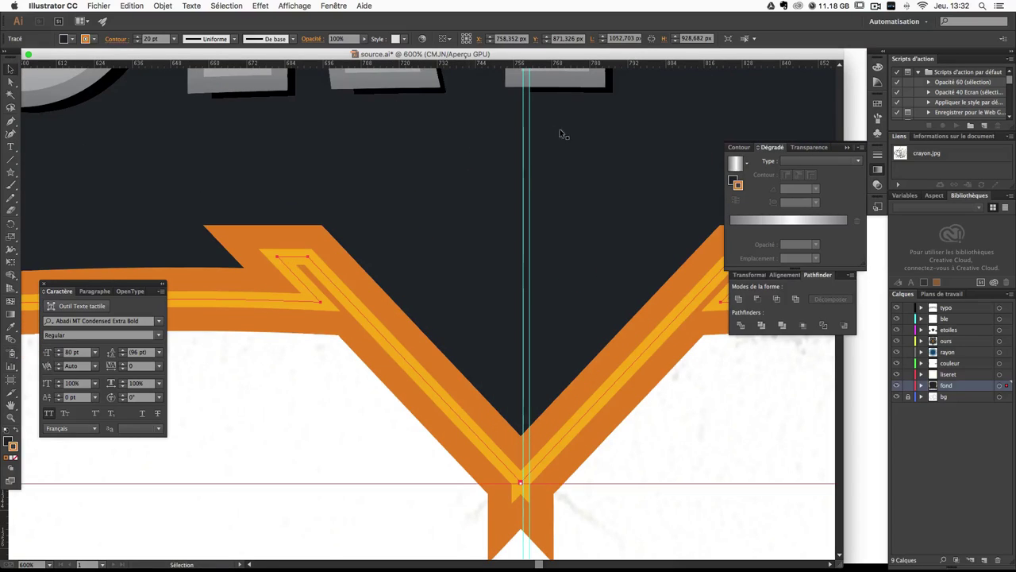
pyautogui.click(604, 85)
pyautogui.scroll(5, 517, 286)
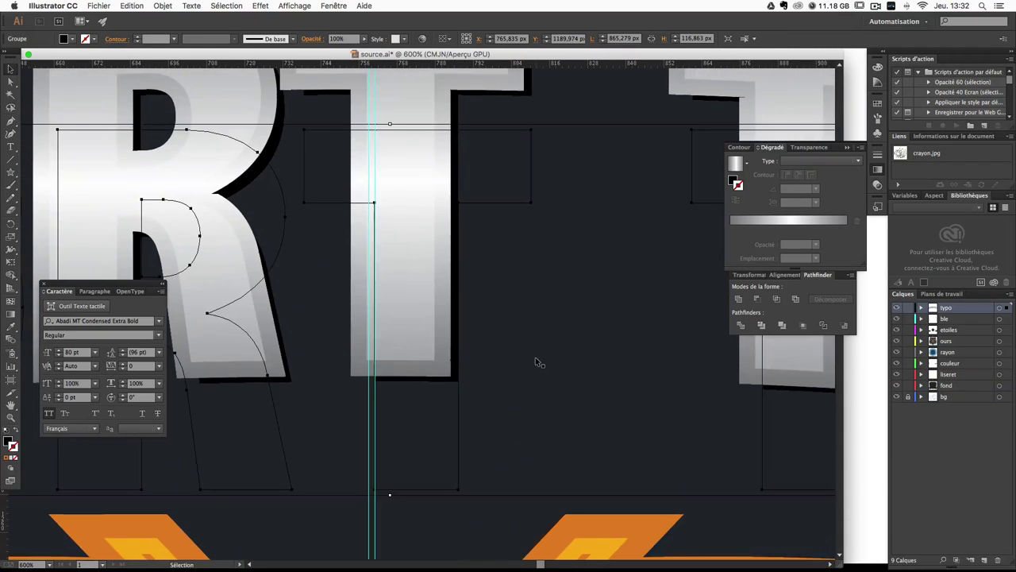
# Step: Nudge the lettering one step right and down, then deselect and zoom out
pyautogui.press('Right')
pyautogui.press('Right')
pyautogui.press('Down')
pyautogui.press('Down')
pyautogui.press('Down')
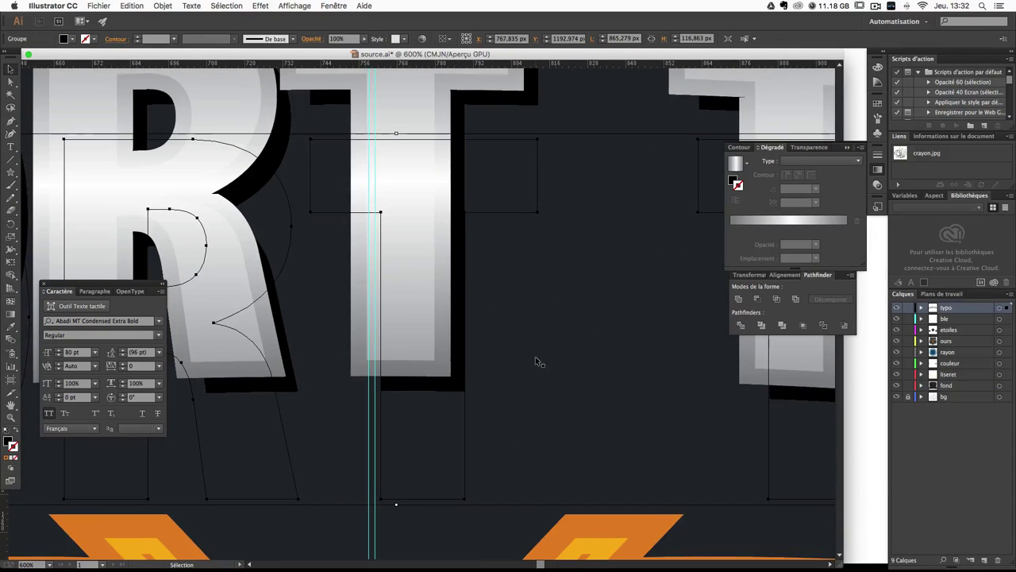
pyautogui.hotkey('ctrl', '-')
pyautogui.hotkey('ctrl', '-')
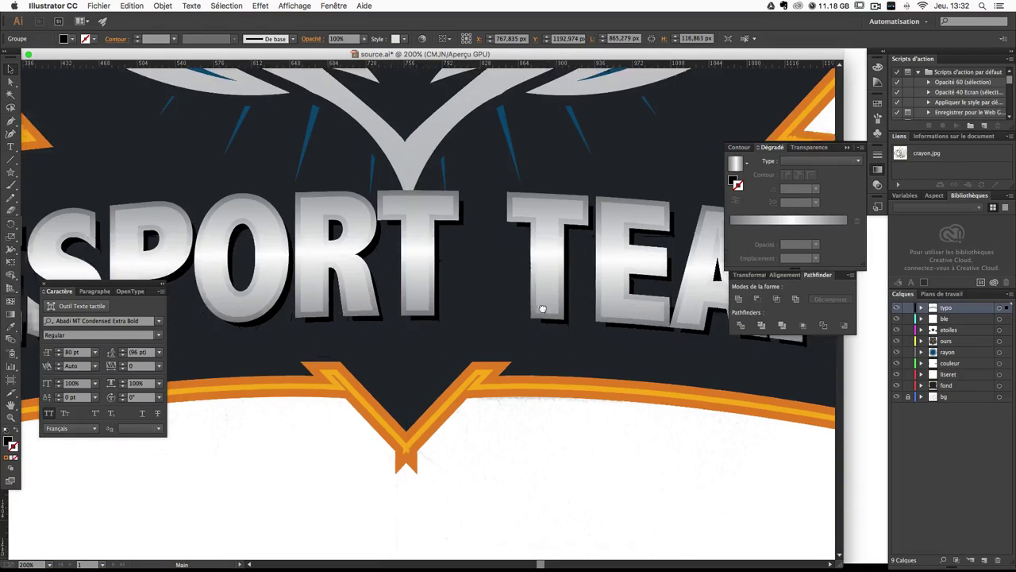
pyautogui.hotkey('ctrl', '-')
pyautogui.hotkey('ctrl', 'shift', 'a')
pyautogui.hotkey('ctrl', '-')
pyautogui.hotkey('ctrl', '-')
pyautogui.hotkey('ctrl', '-')
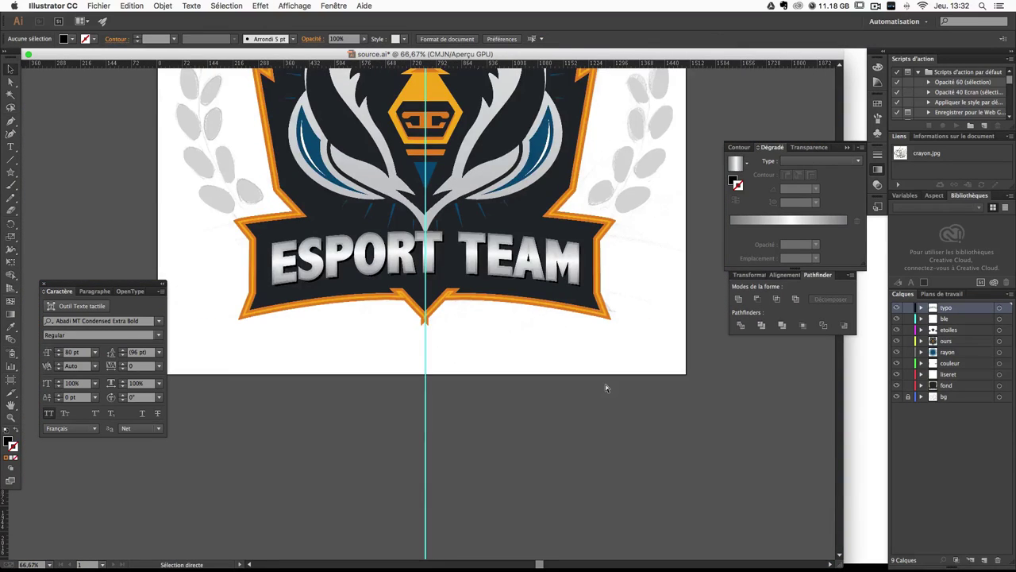
pyautogui.hotkey('ctrl', '-')
# Step: Reframe the whole logo in view and return to the Selection tool
pyautogui.hotkey('ctrl', '+')
pyautogui.scroll(5, 605, 383)
pyautogui.scroll(2, 564, 397)
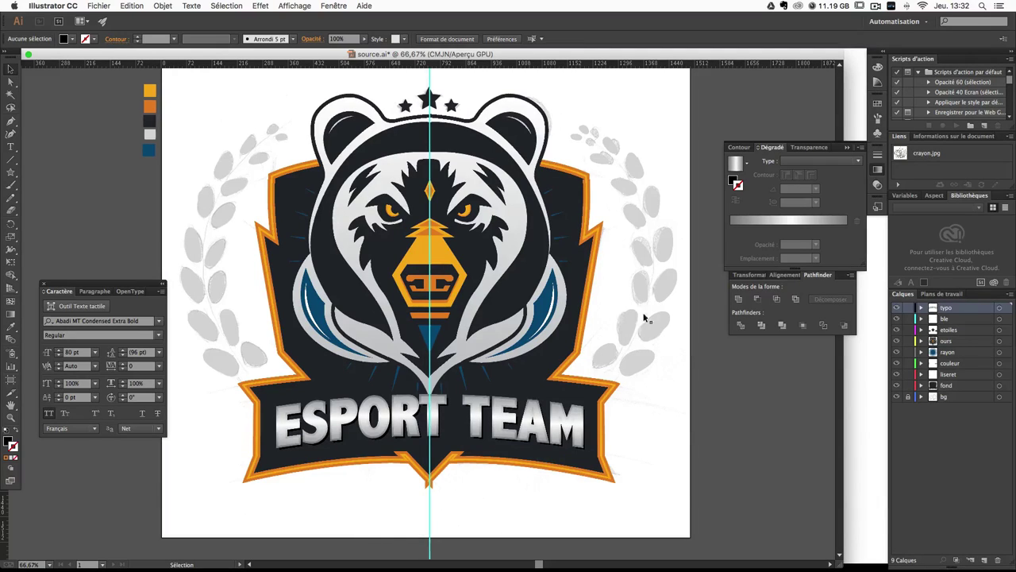
pyautogui.hscroll(-3, 558, 359)
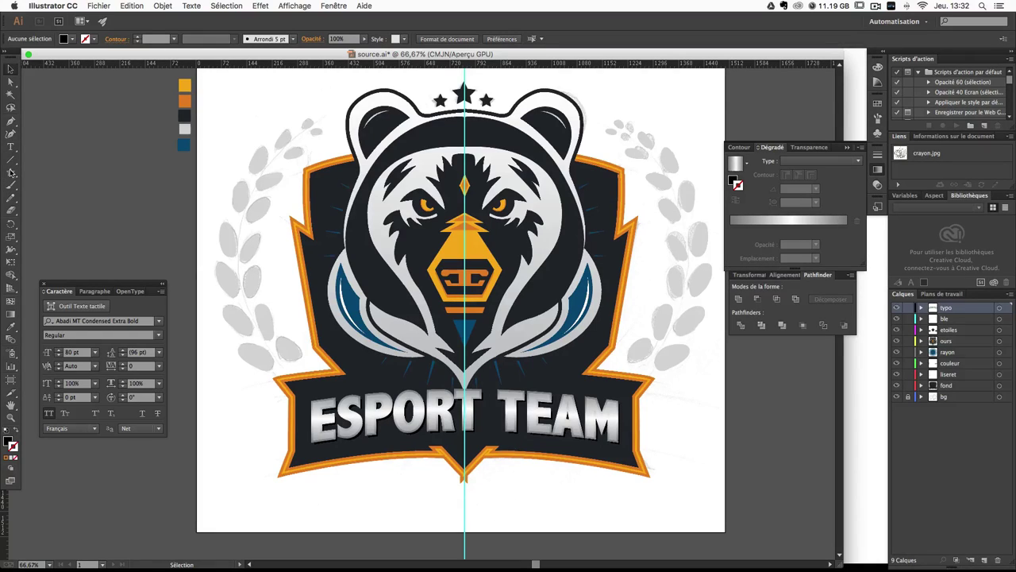
pyautogui.click(12, 172)
pyautogui.click(11, 68)
# Step: Copy the forehead diamond out left of the logo with no stroke and white fill
pyautogui.click(466, 185)
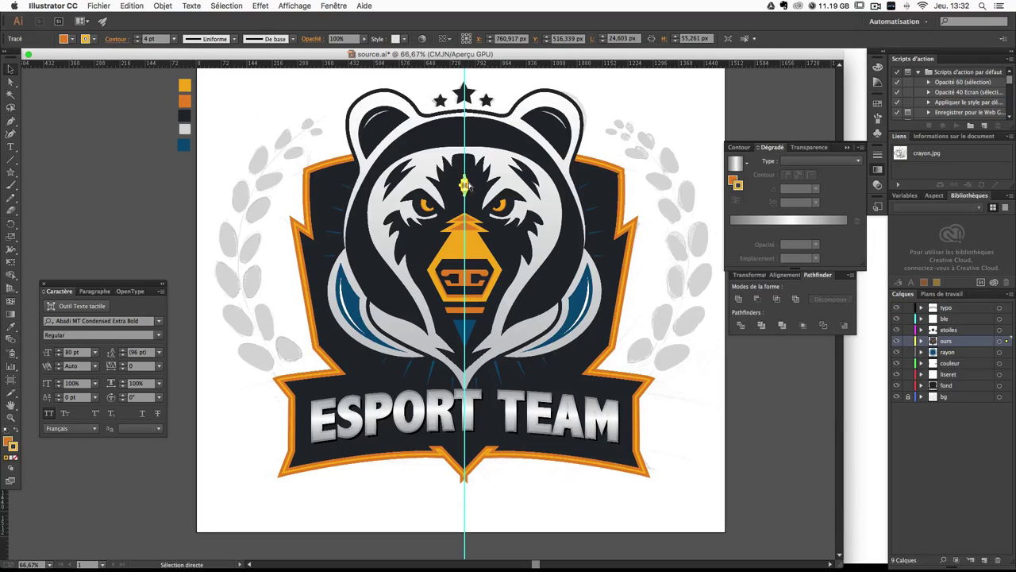
pyautogui.moveTo(469, 189)
pyautogui.mouseDown()
pyautogui.moveTo(421, 315)
pyautogui.moveTo(101, 192)
pyautogui.mouseUp()
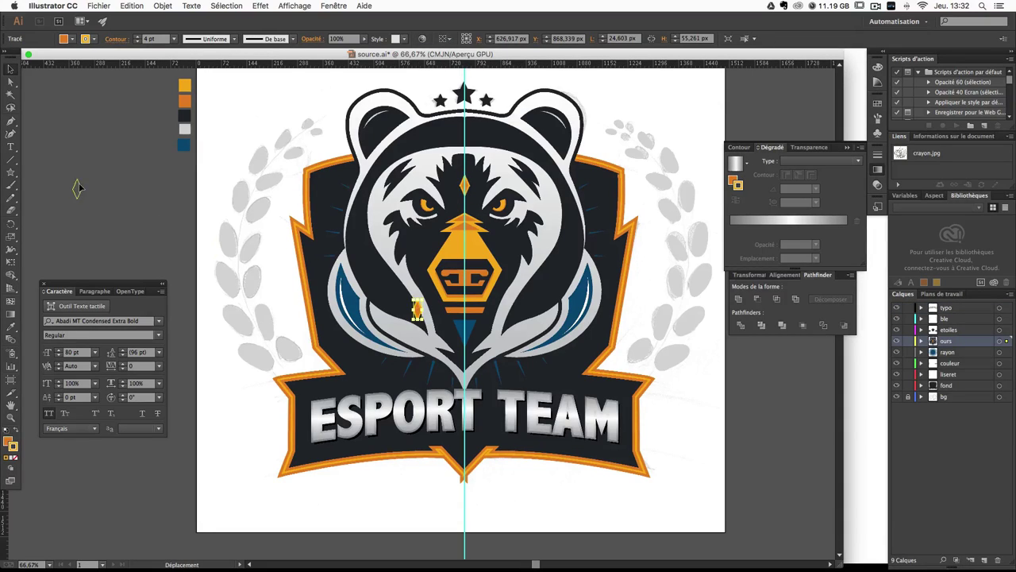
pyautogui.click(15, 459)
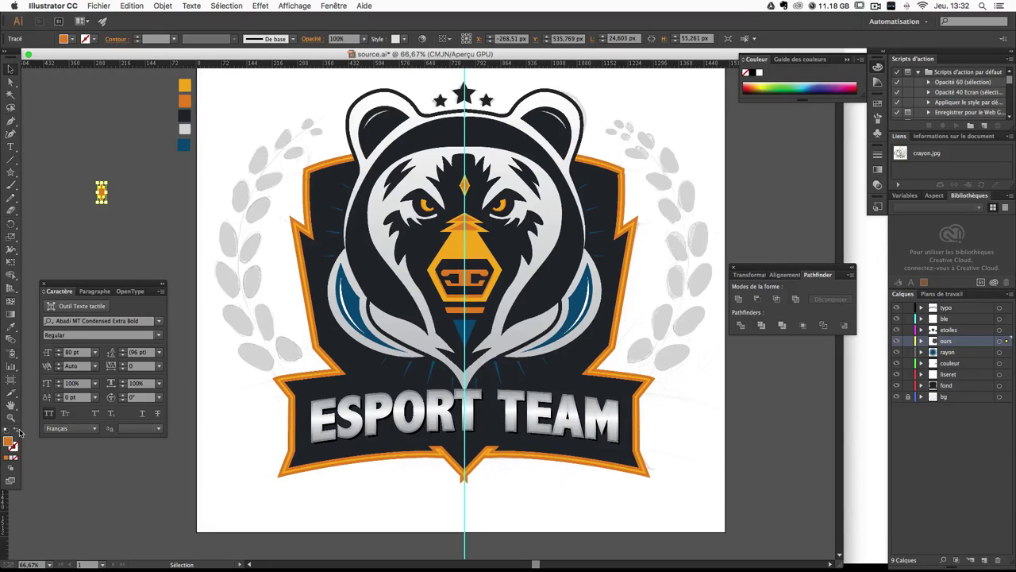
pyautogui.click(759, 72)
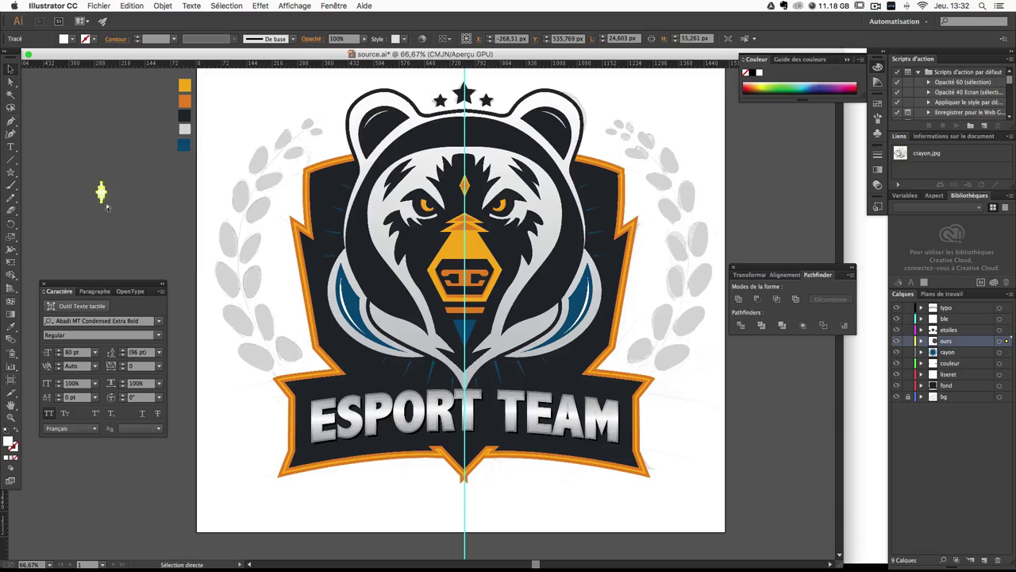
# Step: Stretch the white diamond into a thin tall needle and shorten its bottom
pyautogui.moveTo(100, 181); pyautogui.dragTo(98, 75)
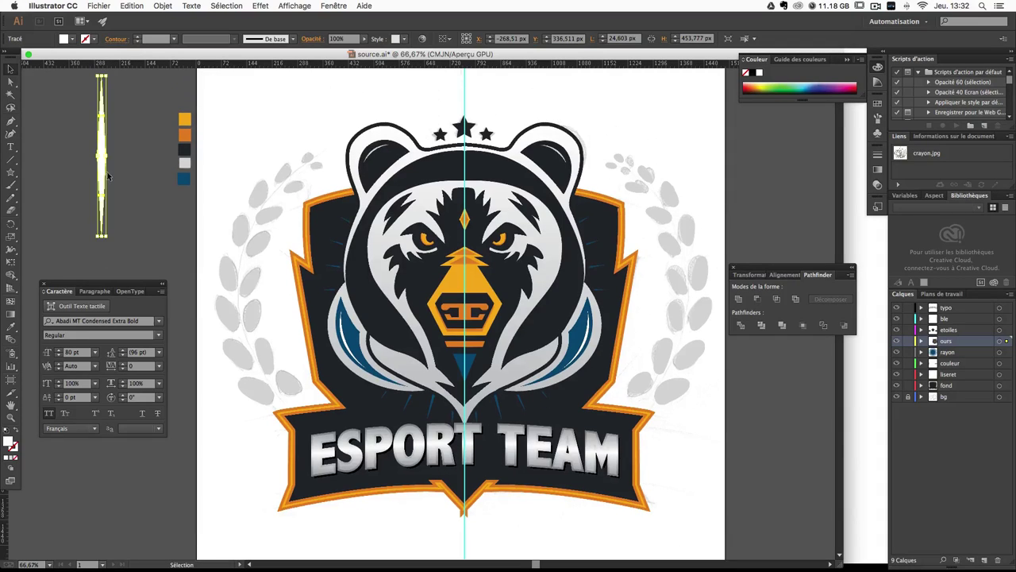
pyautogui.moveTo(107, 156); pyautogui.dragTo(100, 156)
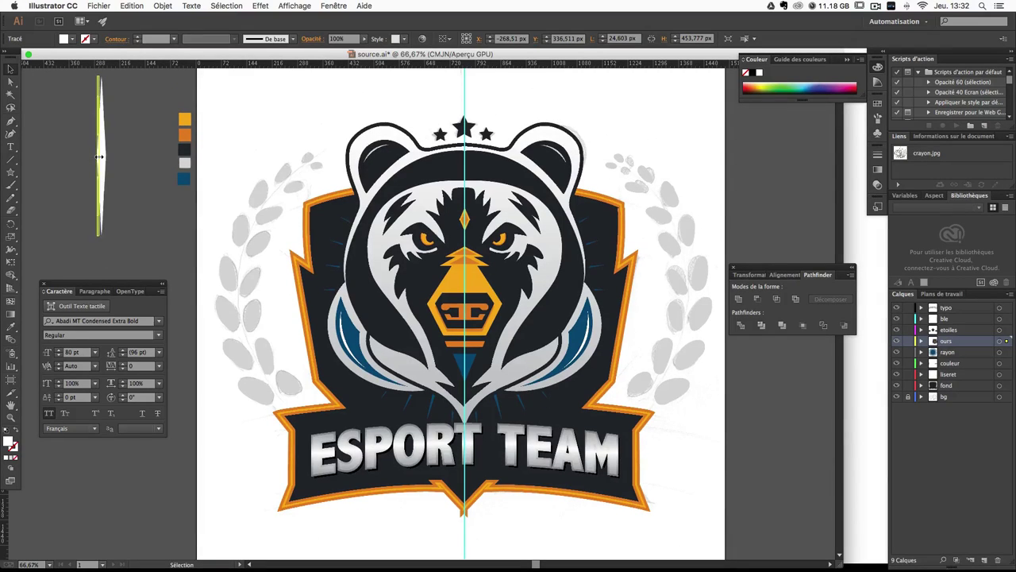
pyautogui.click(101, 246)
pyautogui.click(99, 232)
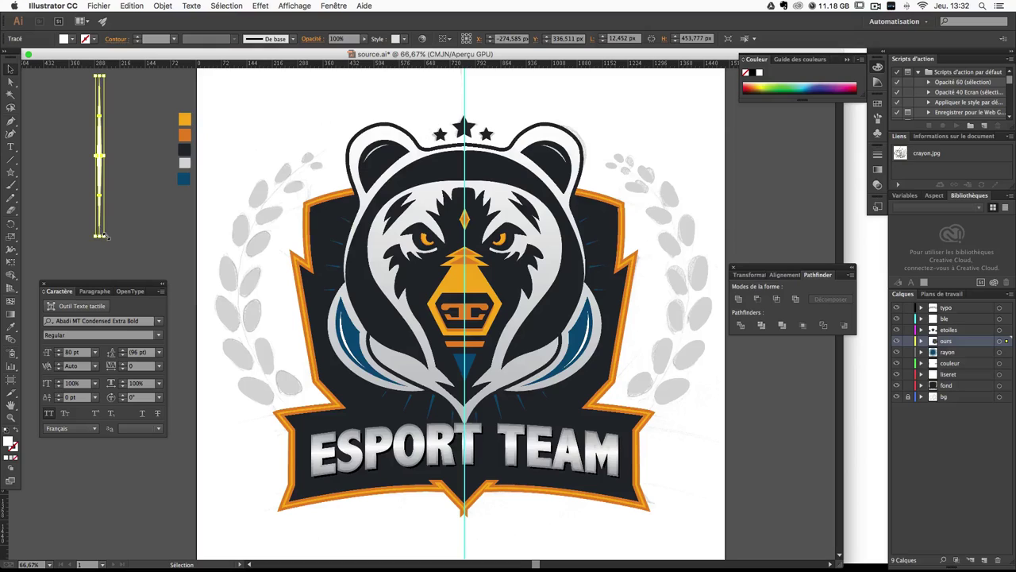
pyautogui.moveTo(98, 199); pyautogui.dragTo(100, 165)
pyautogui.click(101, 140)
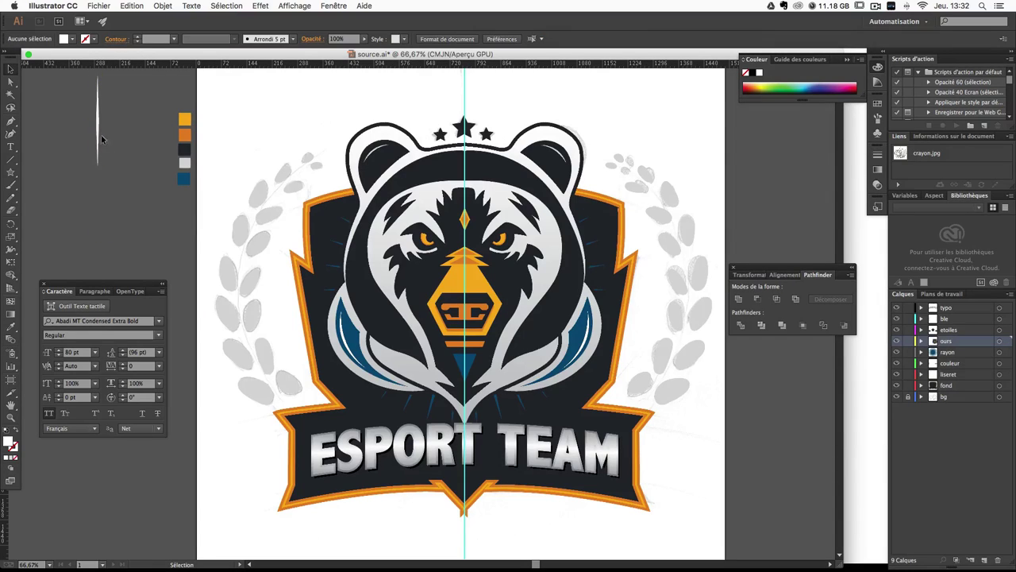
# Step: Copy the needle and rotate it horizontal into a cross, then select both needles
pyautogui.moveTo(99, 127)
pyautogui.mouseDown()
pyautogui.moveTo(127, 184)
pyautogui.moveTo(107, 184)
pyautogui.mouseUp()
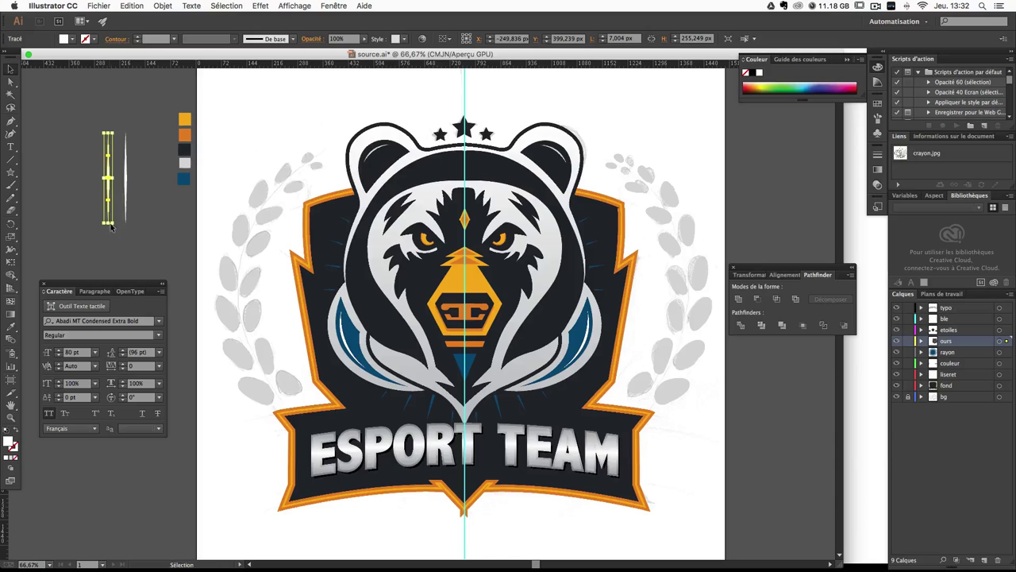
pyautogui.moveTo(117, 227)
pyautogui.mouseDown()
pyautogui.moveTo(81, 222)
pyautogui.moveTo(70, 182)
pyautogui.mouseUp()
pyautogui.hotkey('ctrl', 'shift', 'a')
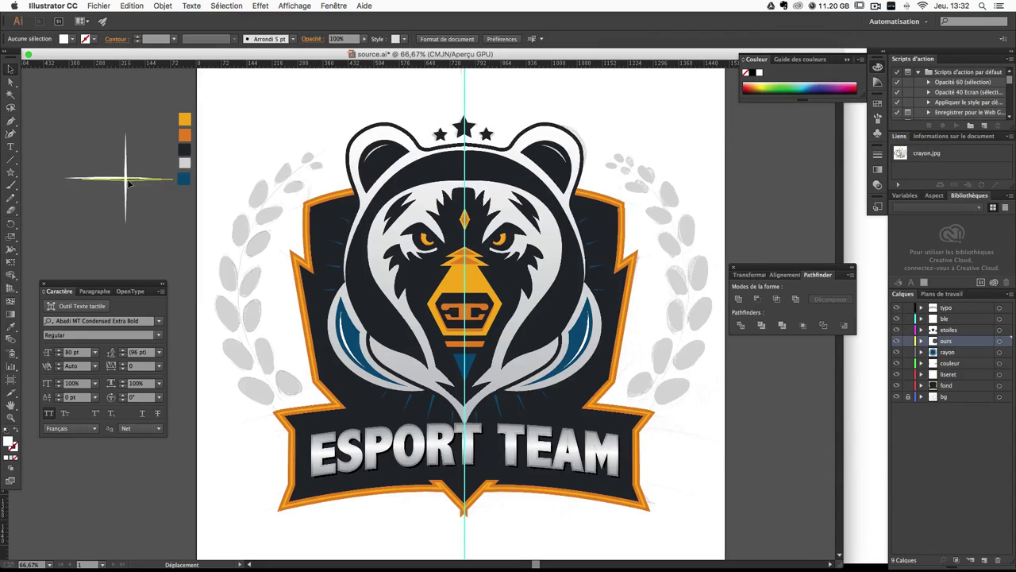
pyautogui.click(137, 181)
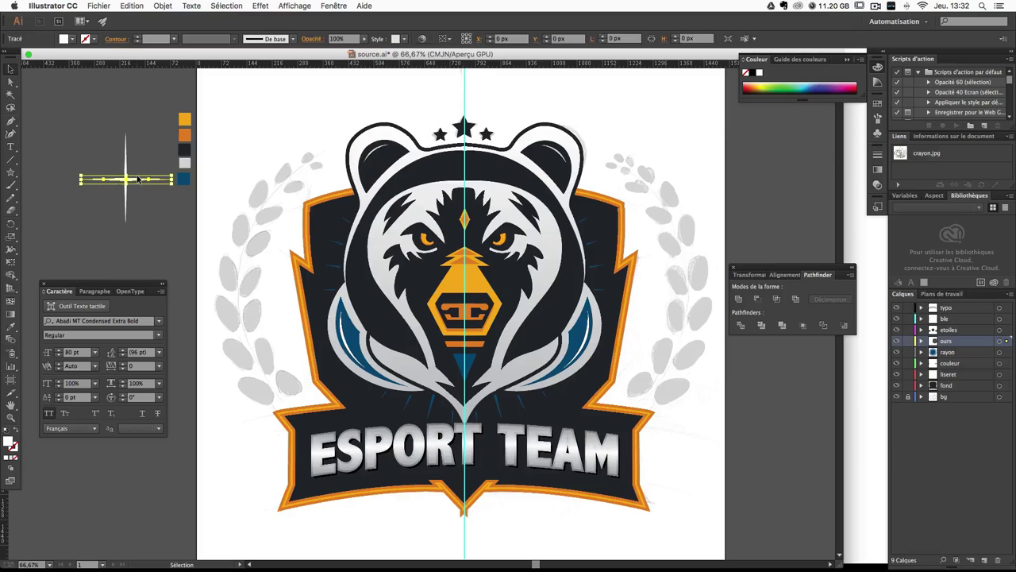
pyautogui.click(113, 156)
pyautogui.click(133, 185)
pyautogui.click(91, 151)
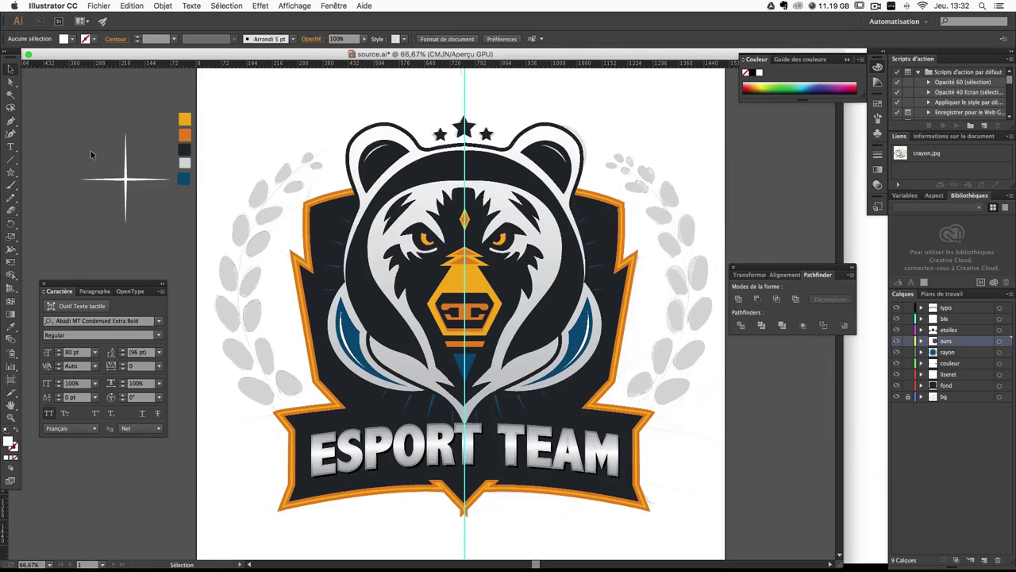
pyautogui.moveTo(91, 150); pyautogui.dragTo(133, 209)
# Step: Select the small sparkle cross and zoom in close on it
pyautogui.press('a')
pyautogui.press('v')
pyautogui.press('a')
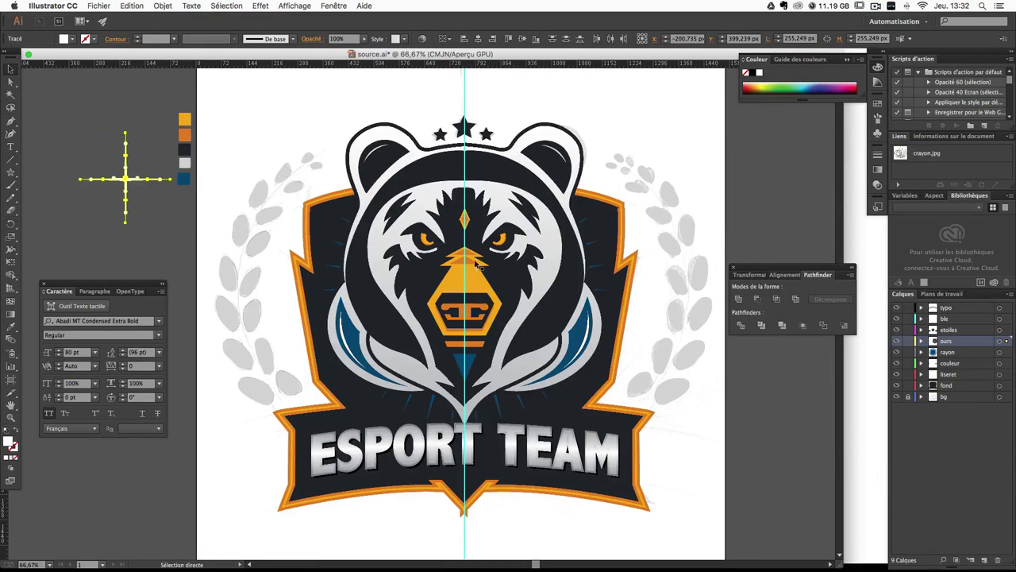
pyautogui.press('v')
pyautogui.click(131, 191)
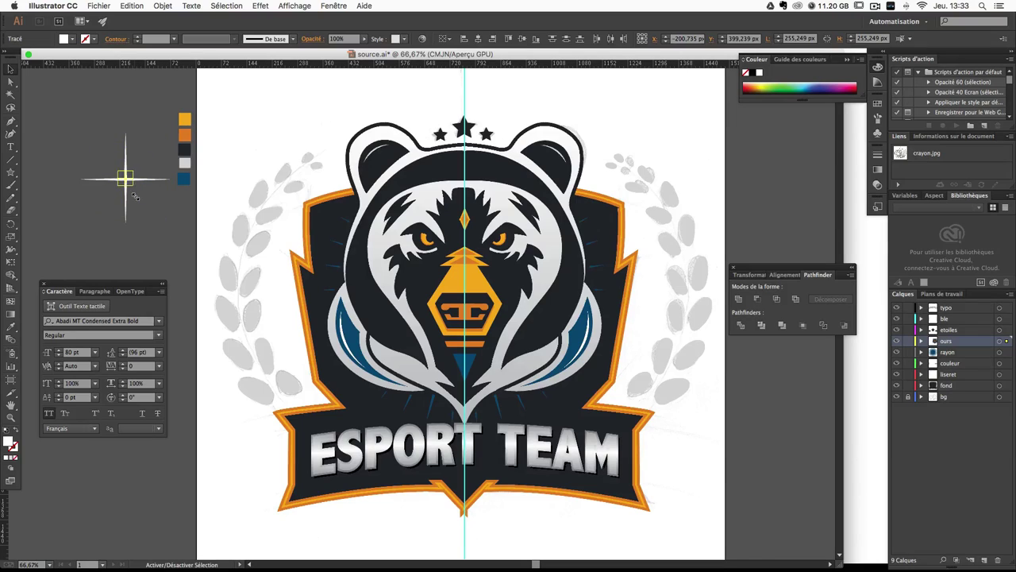
pyautogui.click(125, 179)
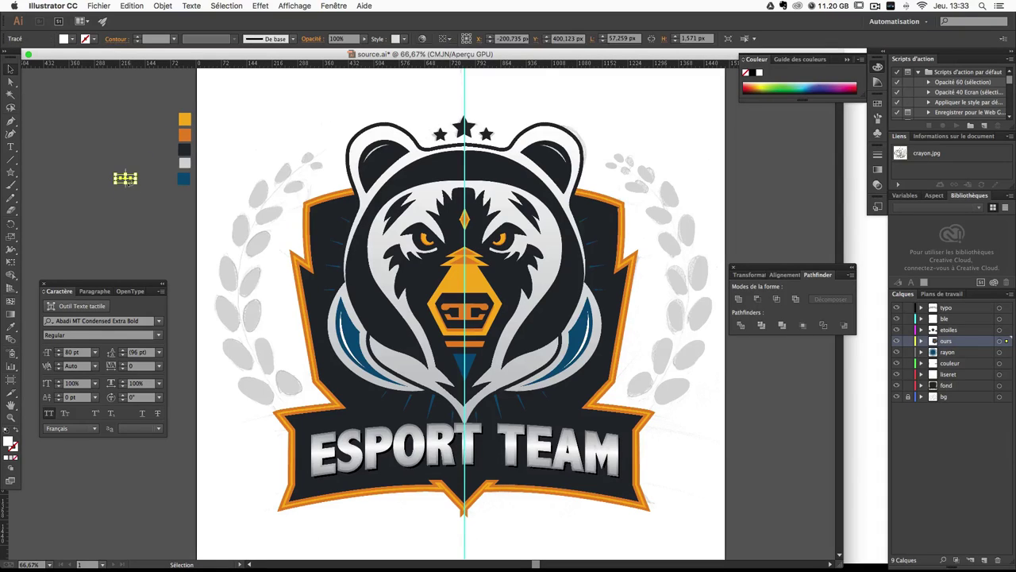
pyautogui.click(107, 165)
pyautogui.click(137, 194)
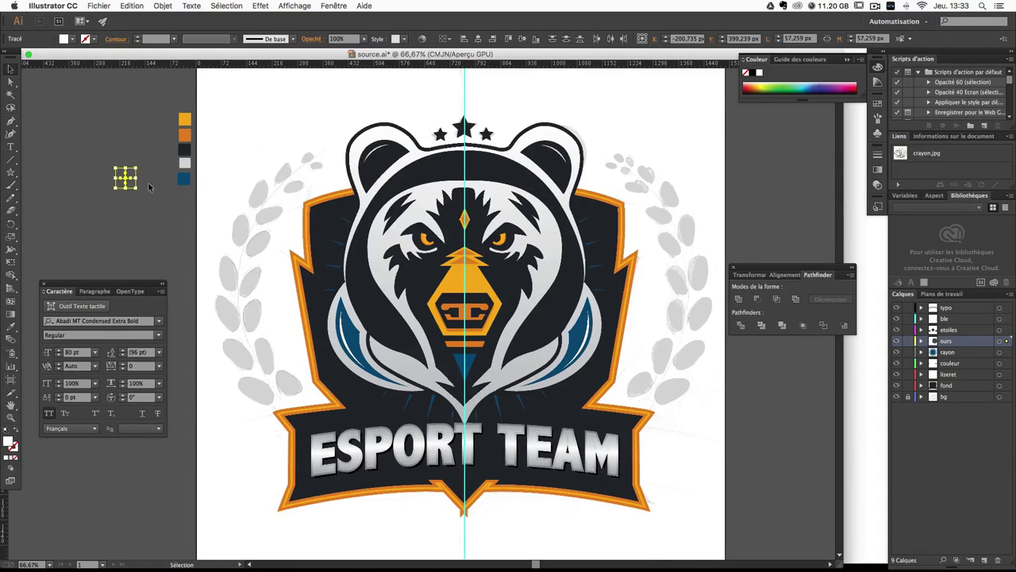
pyautogui.scroll(5, 150, 184)
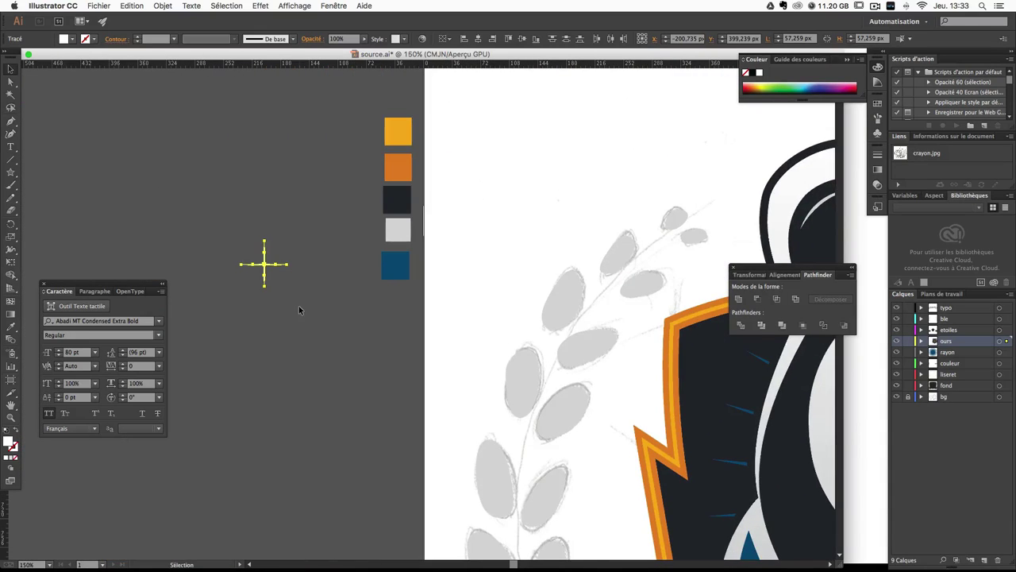
pyautogui.scroll(3, 299, 305)
pyautogui.scroll(3, 299, 306)
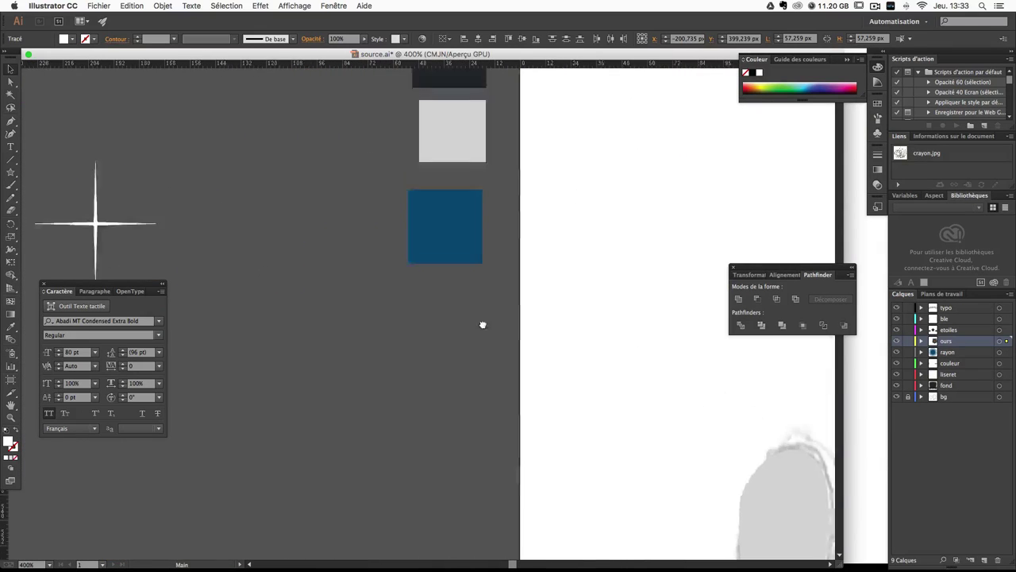
pyautogui.hscroll(-10, 476, 318)
pyautogui.scroll(2, 476, 318)
# Step: Centre the sparkle's vertical stroke on its horizontal stroke
pyautogui.press('v')
pyautogui.click(474, 299)
pyautogui.click(436, 280)
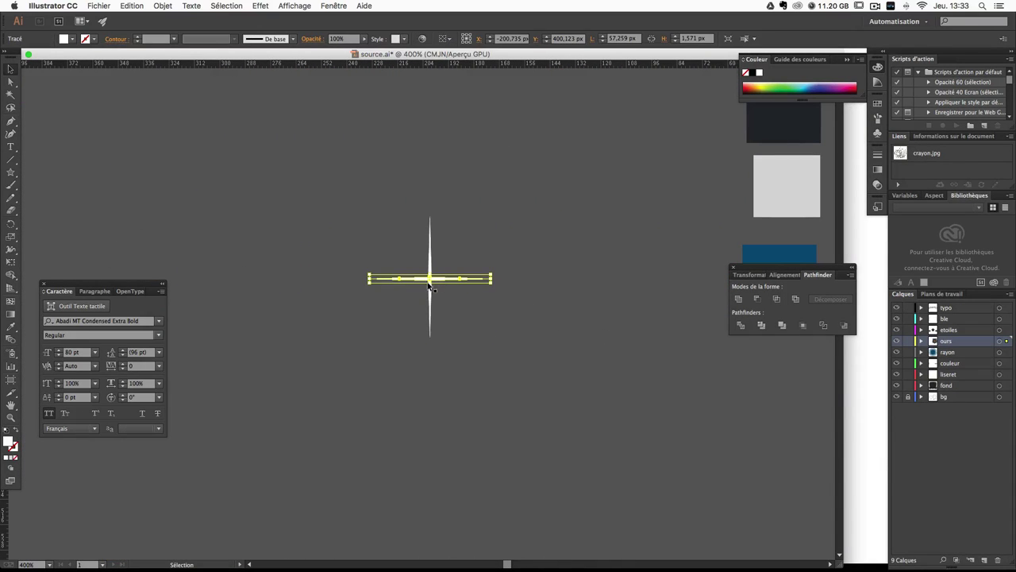
pyautogui.click(438, 309)
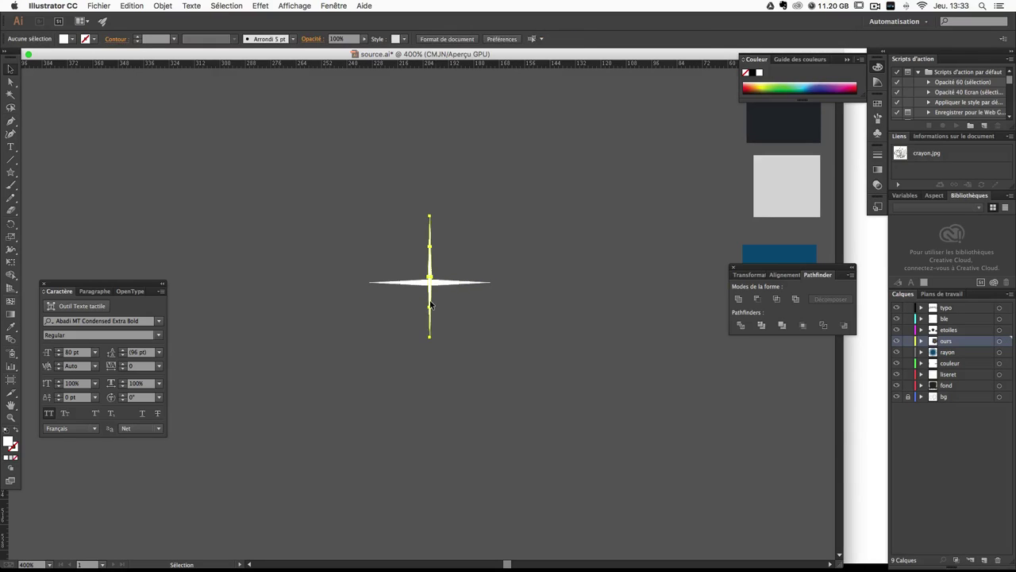
pyautogui.moveTo(430, 305); pyautogui.dragTo(426, 305)
pyautogui.click(469, 268)
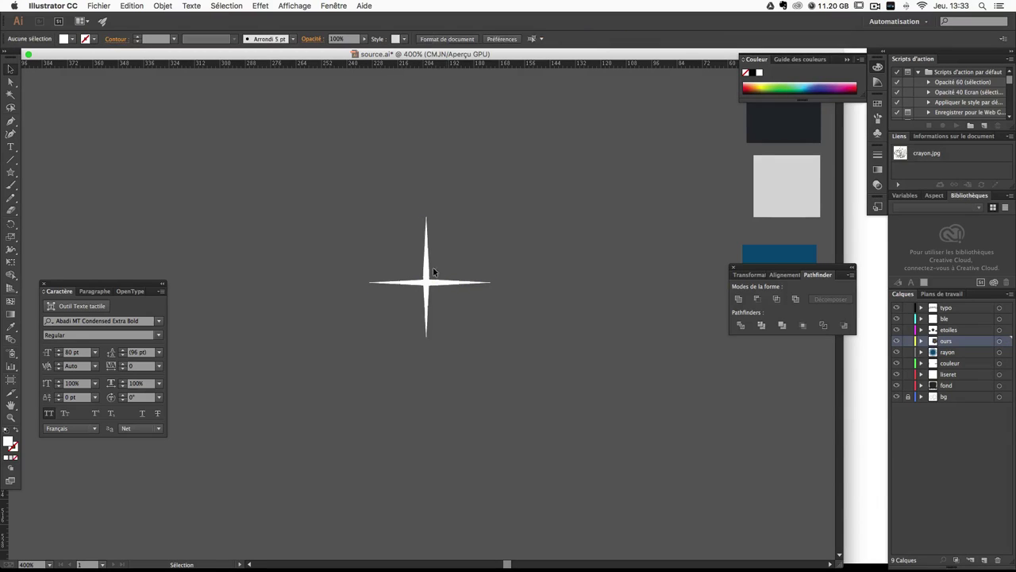
pyautogui.click(437, 270)
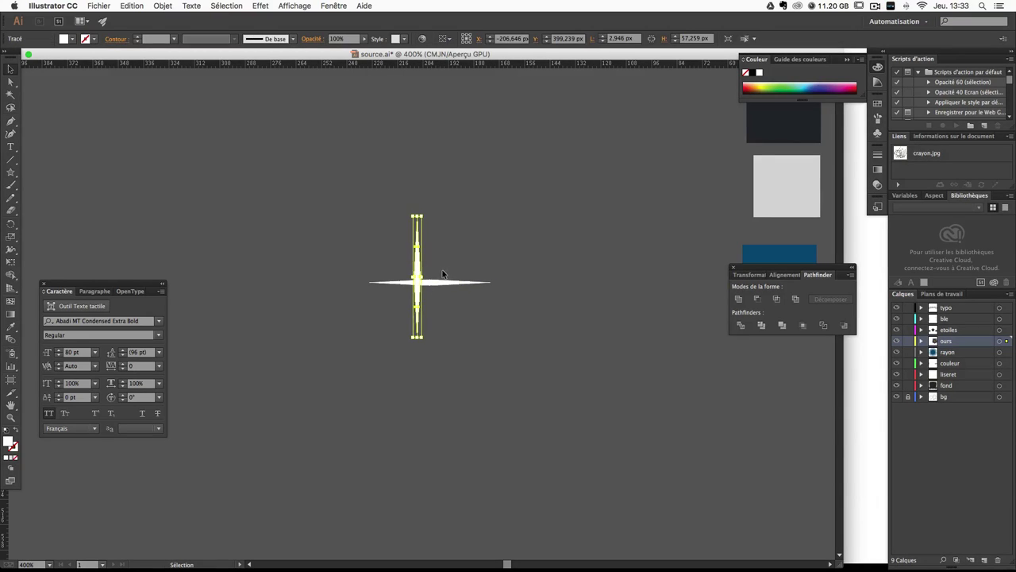
pyautogui.moveTo(437, 268); pyautogui.dragTo(459, 274)
pyautogui.click(471, 260)
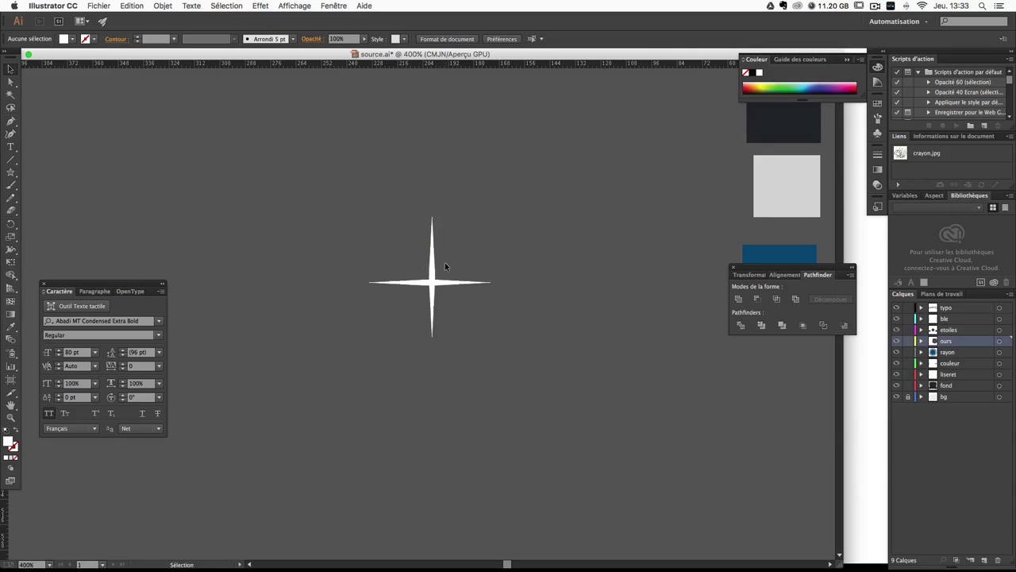
pyautogui.click(433, 271)
pyautogui.press('Left')
pyautogui.click(501, 262)
# Step: Remove the finished sparkle from beside the artboard
pyautogui.hotkey('ctrl', '-')
pyautogui.hotkey('ctrl', '-')
pyautogui.hotkey('ctrl', '-')
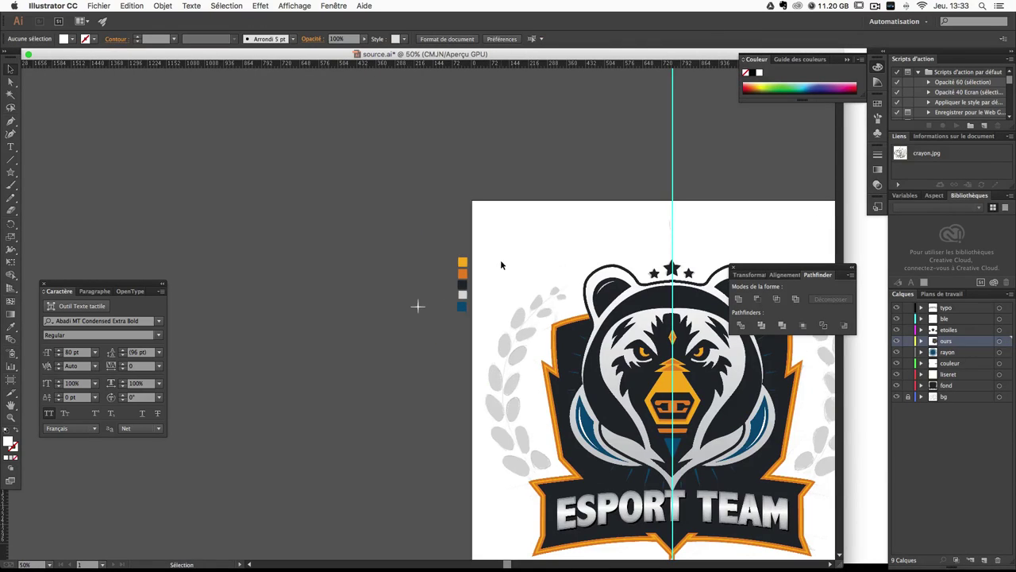
pyautogui.moveTo(500, 259); pyautogui.dragTo(384, 238)
pyautogui.hotkey('ctrl', 'z')
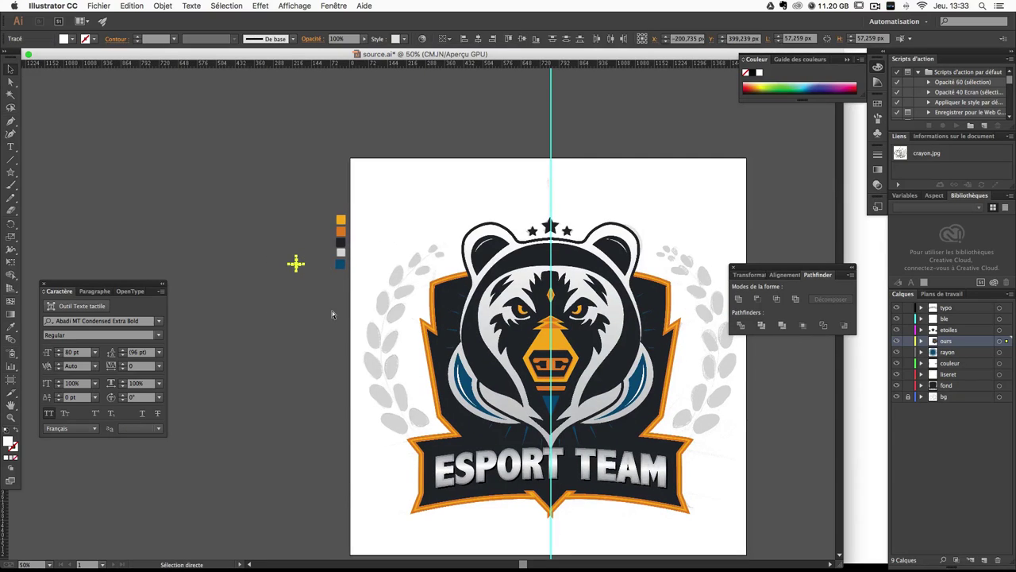
pyautogui.press('v')
pyautogui.click(320, 319)
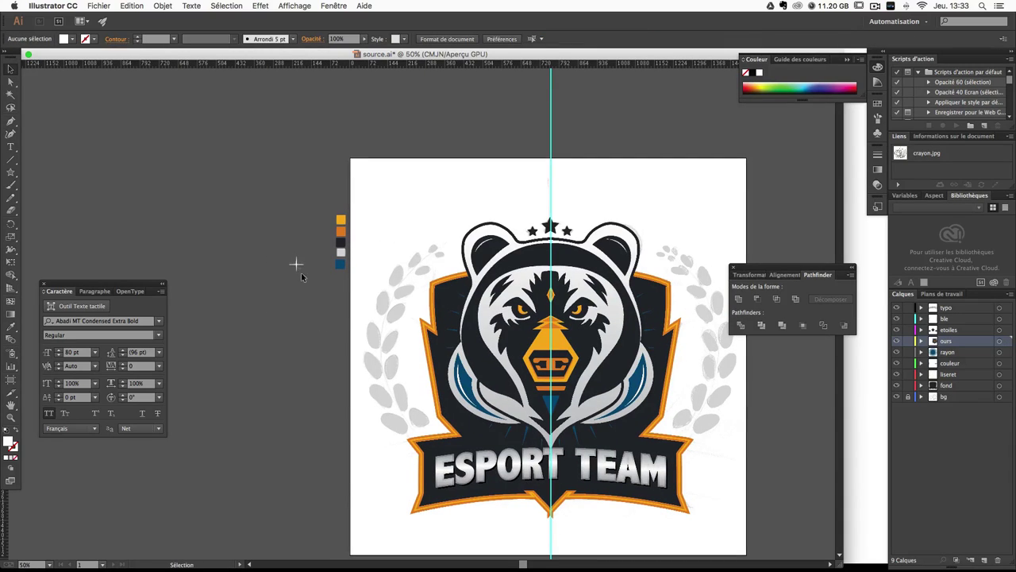
pyautogui.click(311, 273)
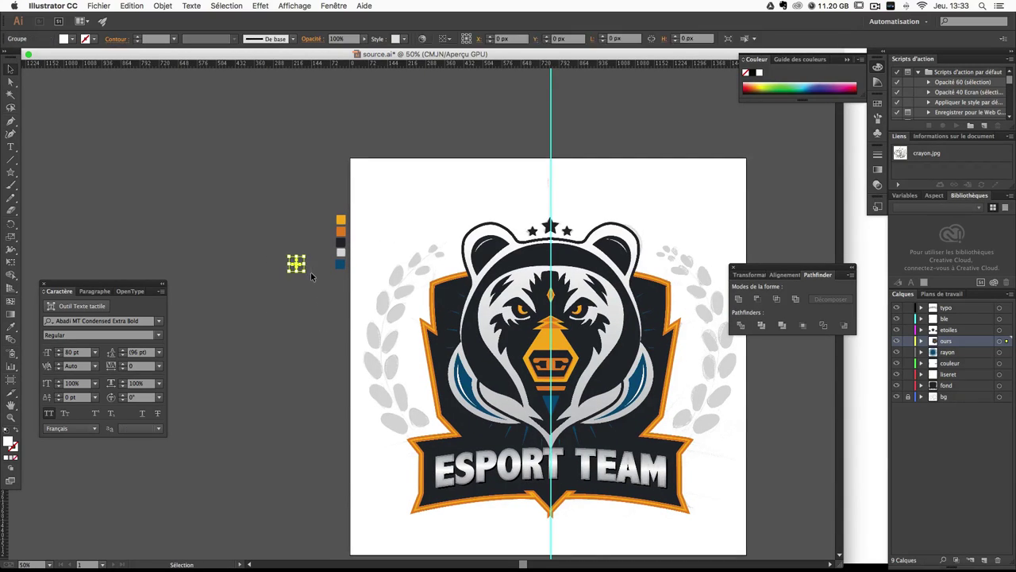
pyautogui.press('Delete')
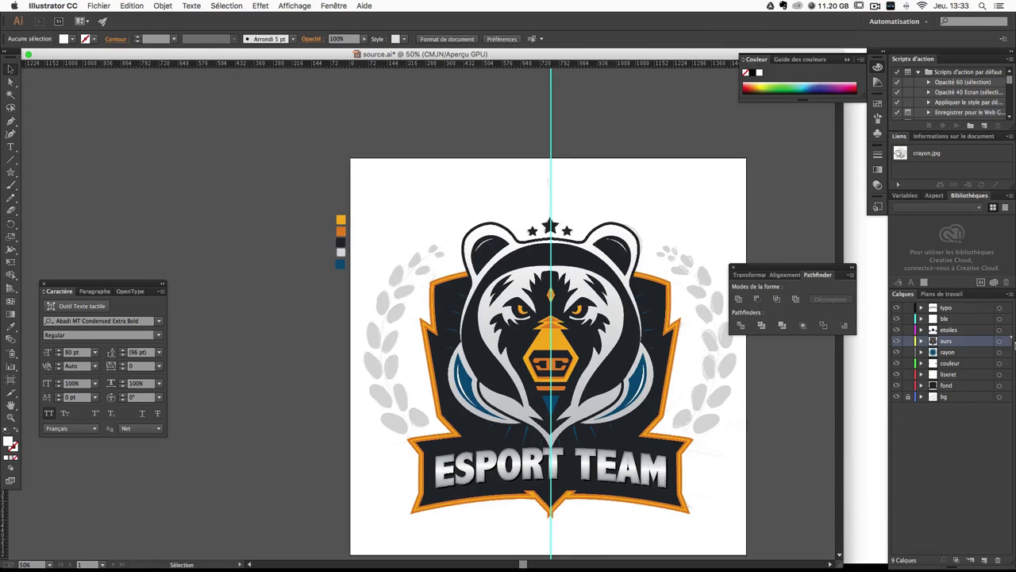
# Step: Add and name a new sparkle layer above the typo layer
pyautogui.click(965, 310)
pyautogui.click(986, 558)
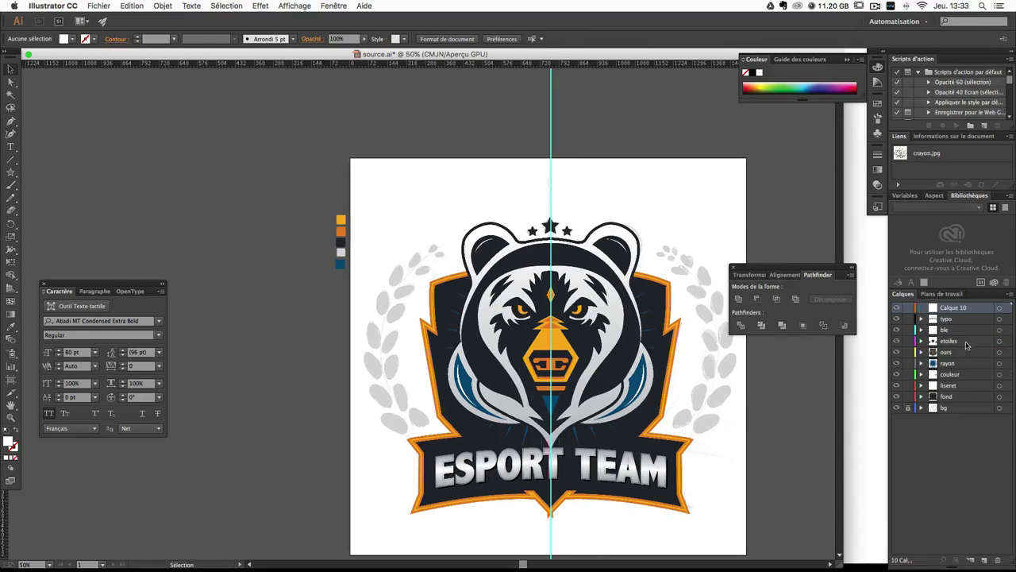
pyautogui.doubleClick(952, 309)
pyautogui.write('c')
pyautogui.press('Return')
# Step: Place the pasted sparkle just above-left of the E and shrink it slightly
pyautogui.press('super+plus')
pyautogui.press('super+plus')
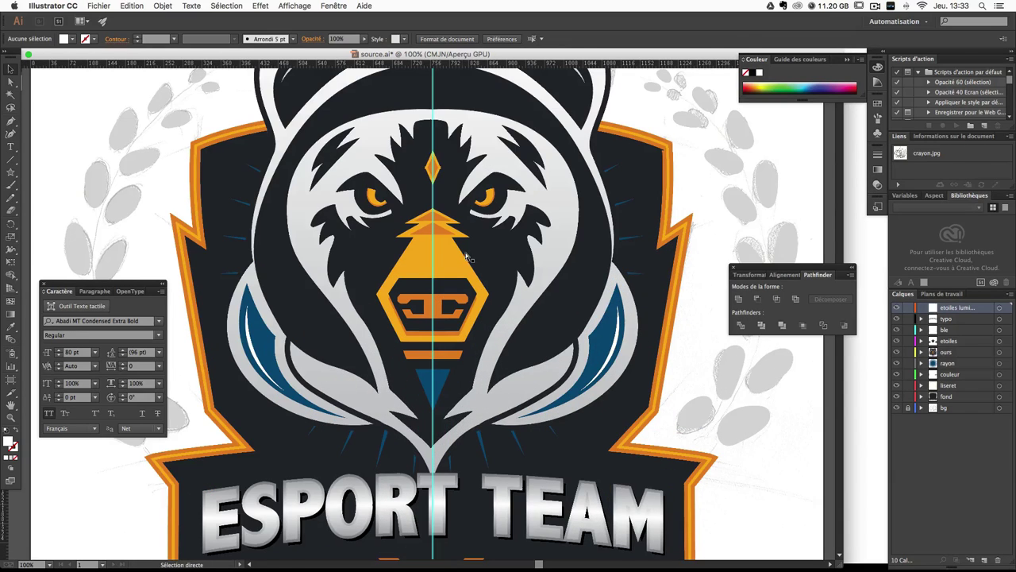
pyautogui.click(416, 307)
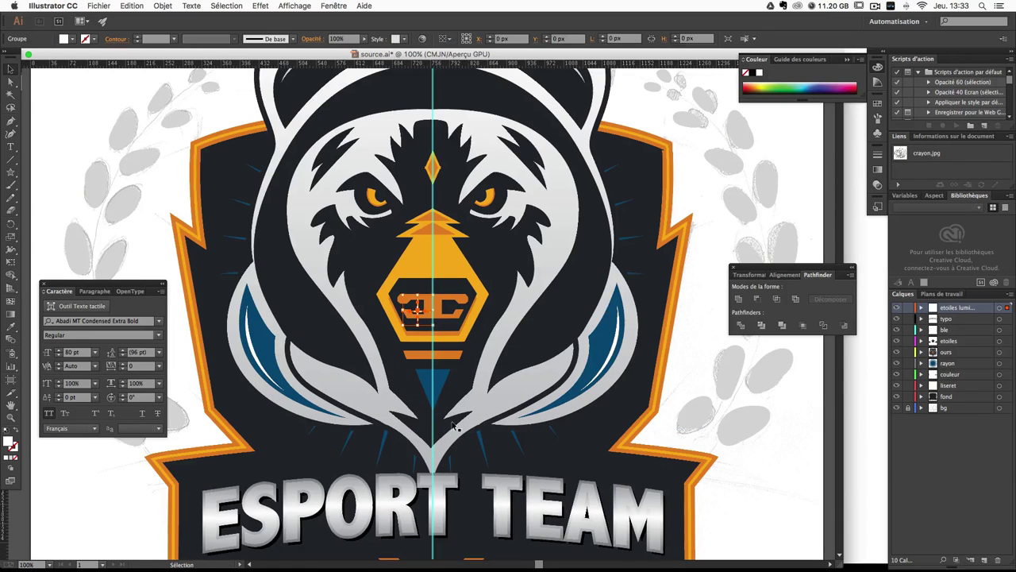
pyautogui.moveTo(416, 310); pyautogui.dragTo(233, 467)
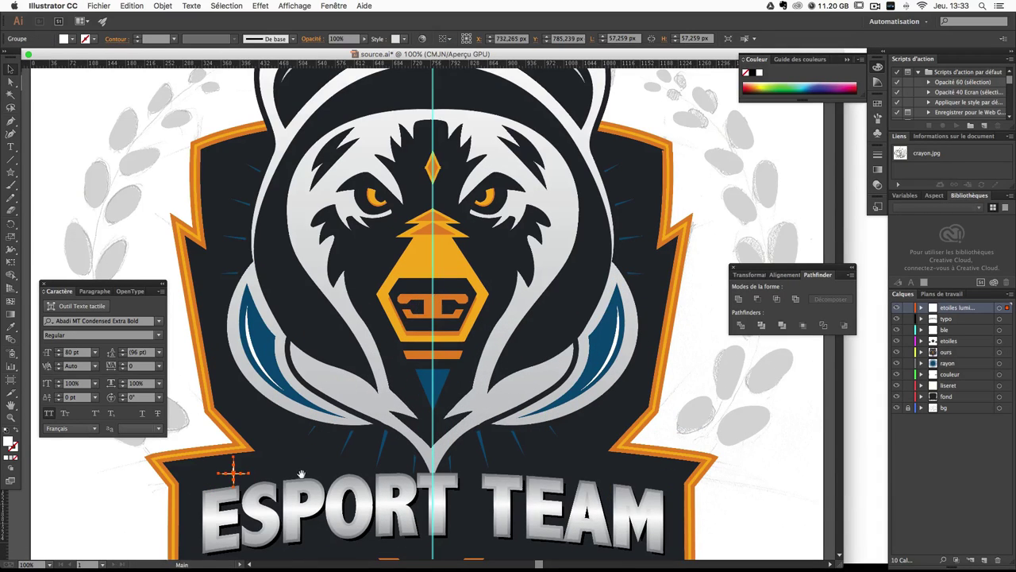
pyautogui.scroll(-3, 233, 467)
pyautogui.hscroll(-2, 233, 467)
pyautogui.moveTo(295, 371); pyautogui.dragTo(266, 385)
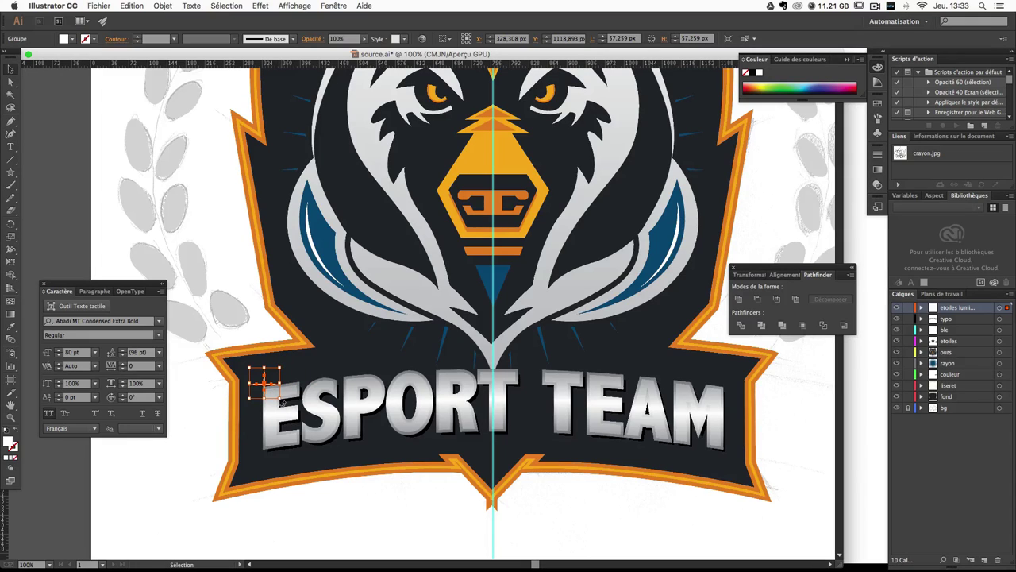
pyautogui.moveTo(280, 390); pyautogui.dragTo(264, 390)
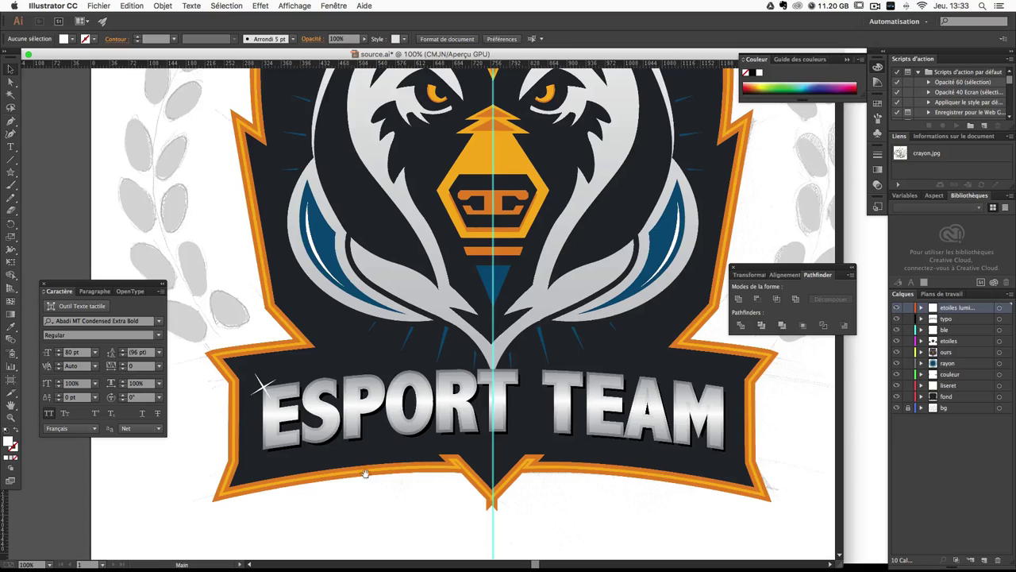
pyautogui.scroll(-3, 362, 476)
pyautogui.click(265, 325)
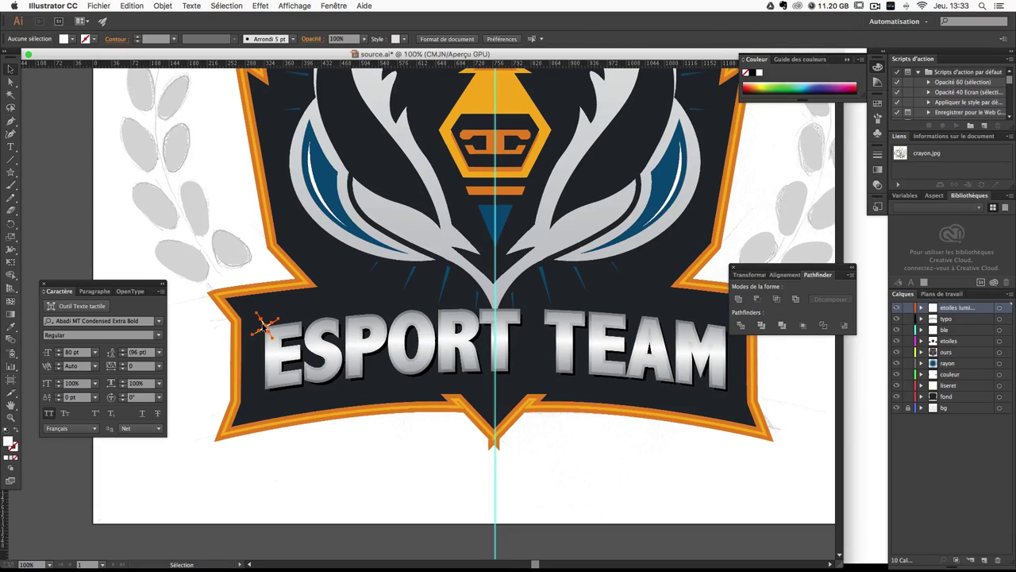
pyautogui.doubleClick(8, 442)
pyautogui.press('Return')
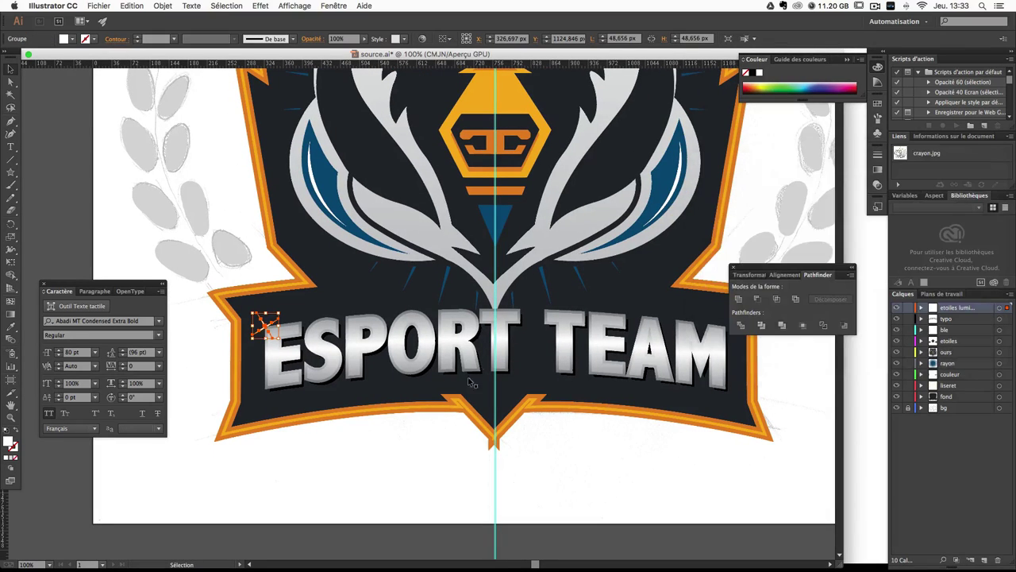
# Step: Duplicate the sparkle onto the TEAM lettering, including a copy at its top
pyautogui.click(395, 456)
pyautogui.moveTo(267, 330); pyautogui.dragTo(555, 374)
pyautogui.hscroll(3, 586, 447)
pyautogui.scroll(2, 585, 447)
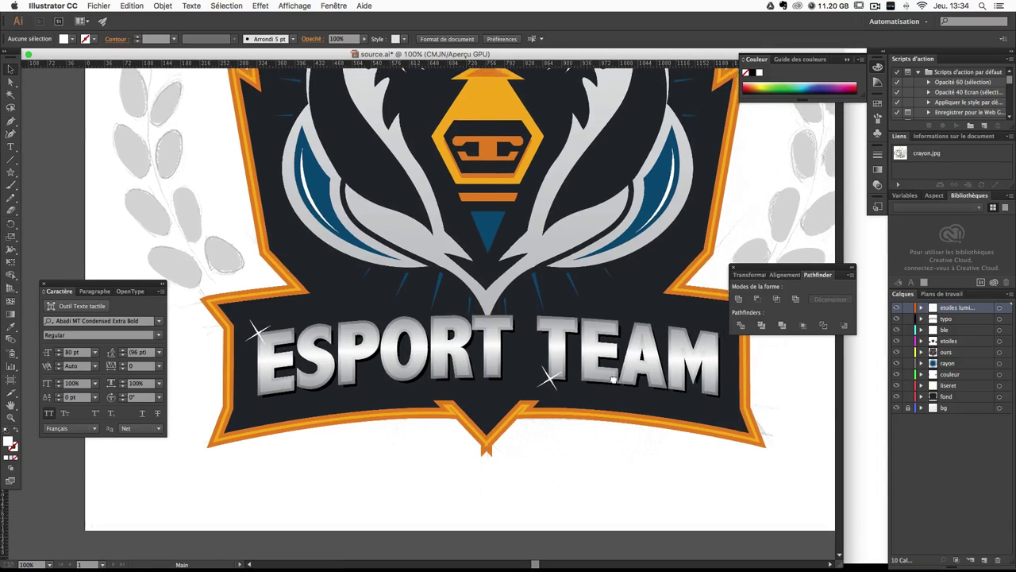
pyautogui.moveTo(489, 409)
pyautogui.mouseDown()
pyautogui.moveTo(629, 359)
pyautogui.moveTo(592, 359)
pyautogui.mouseUp()
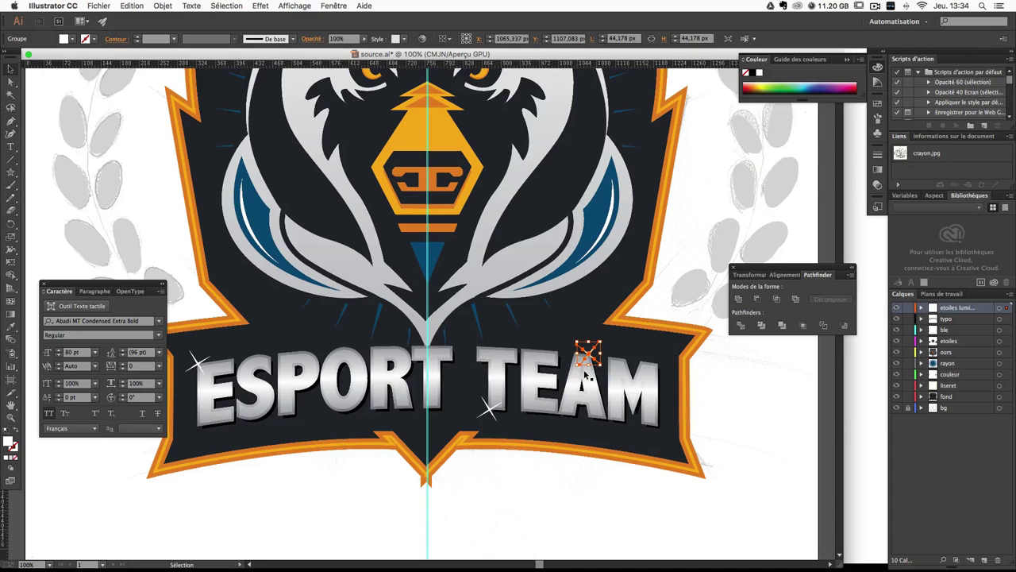
pyautogui.click(758, 407)
pyautogui.press('a')
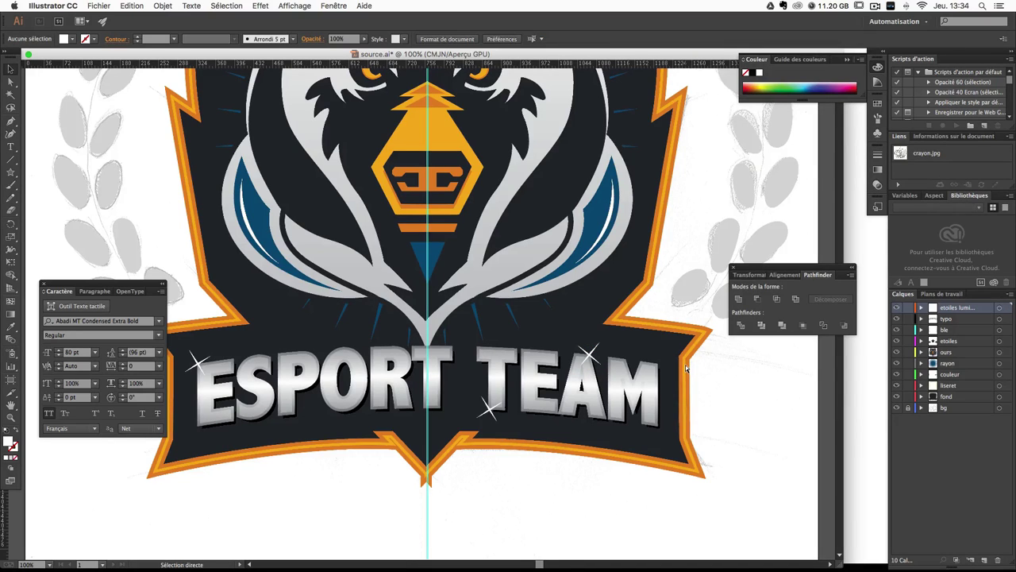
pyautogui.press('super+minus')
pyautogui.press('super+minus')
pyautogui.press('super+equal')
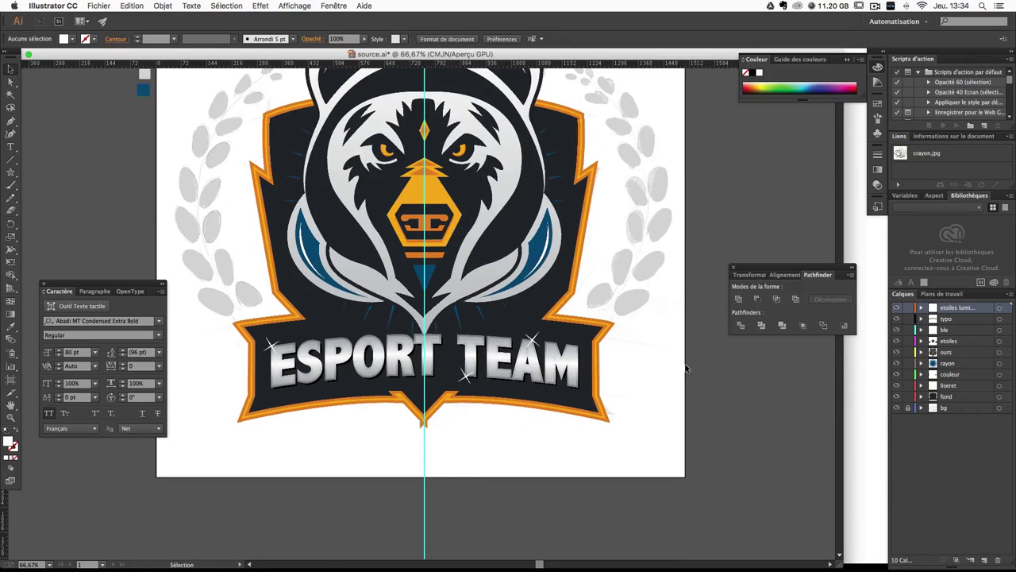
pyautogui.moveTo(542, 239); pyautogui.dragTo(564, 302)
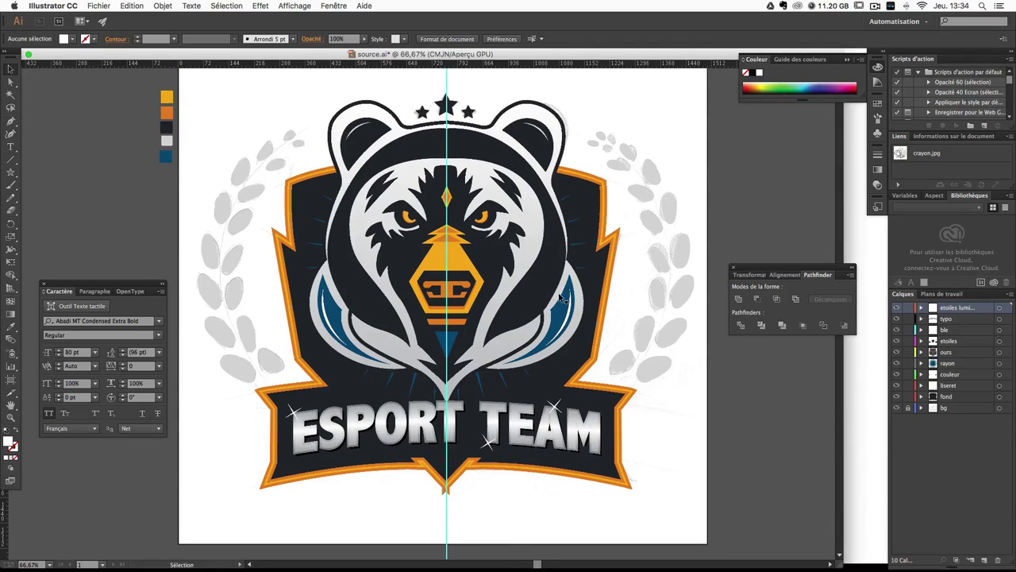
pyautogui.press('a')
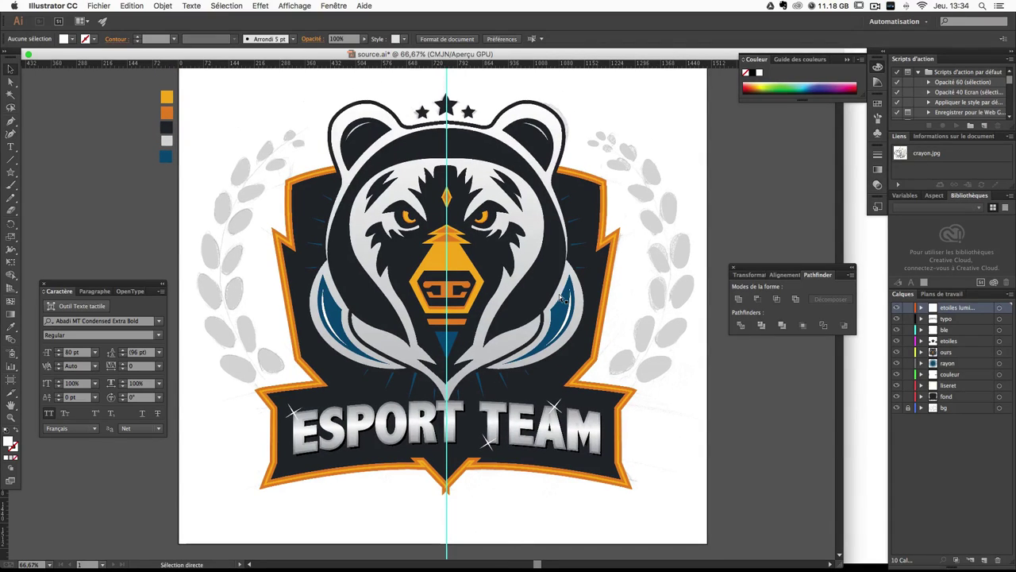
pyautogui.press('v')
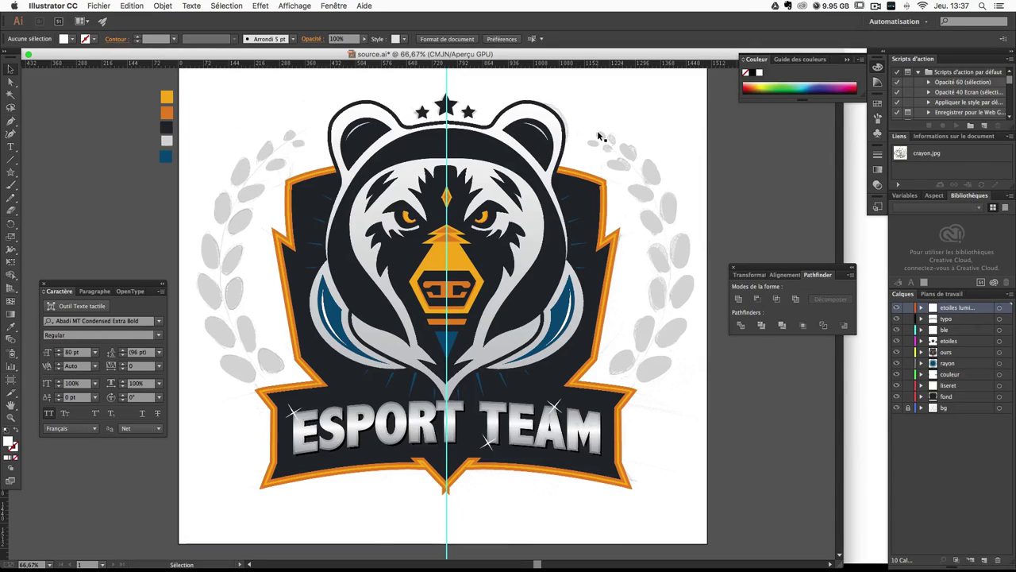
# Step: Open T-Shirt and Shirt Mock Up.psd from the logo_ours folder in Photoshop
pyautogui.click(856, 155)
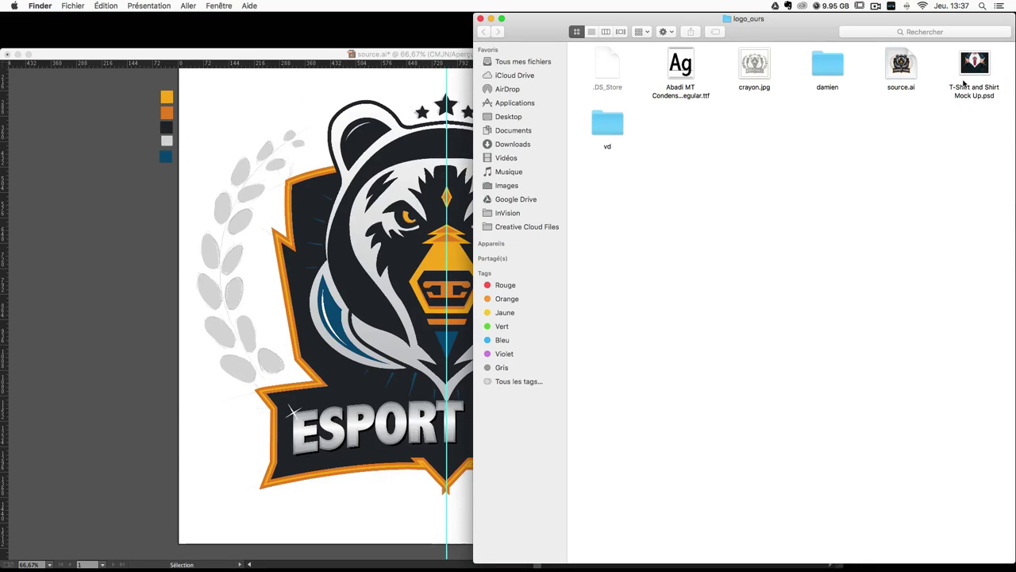
pyautogui.click(976, 57)
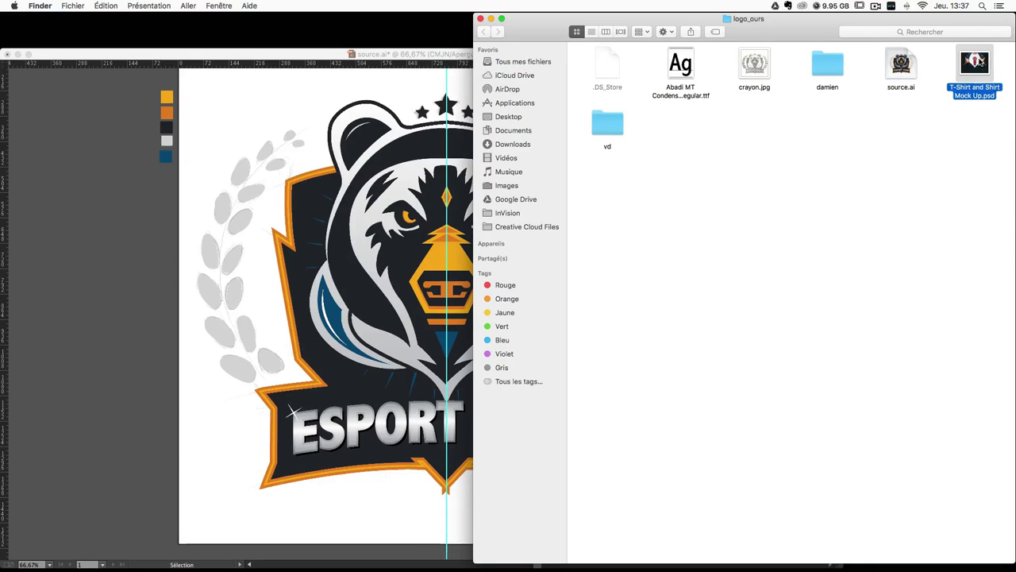
pyautogui.doubleClick(976, 63)
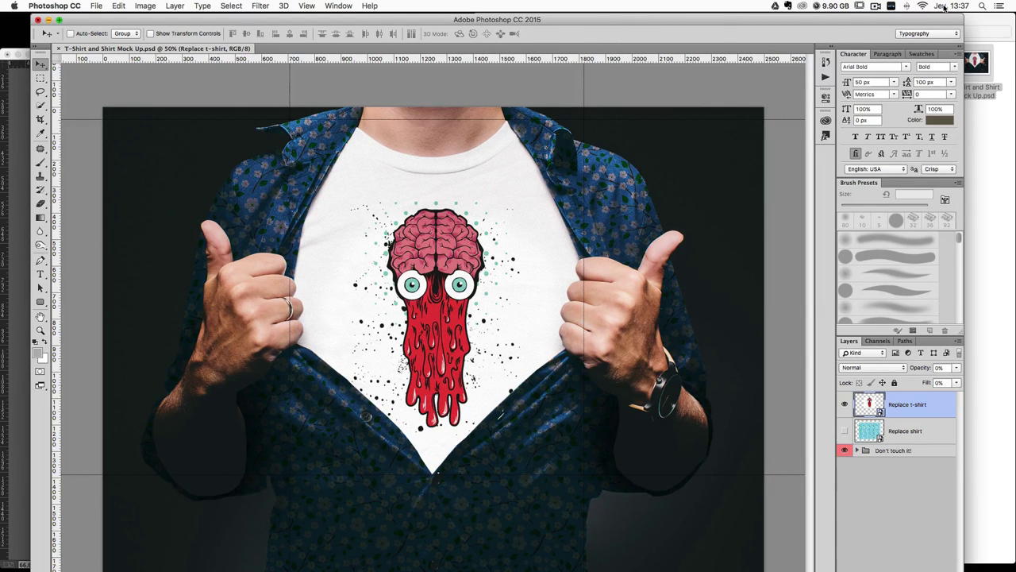
# Step: Reposition the Photoshop window and open the Replace t-shirt smart object's contents
pyautogui.moveTo(965, 12)
pyautogui.mouseDown()
pyautogui.moveTo(826, 22)
pyautogui.moveTo(938, 22)
pyautogui.mouseUp()
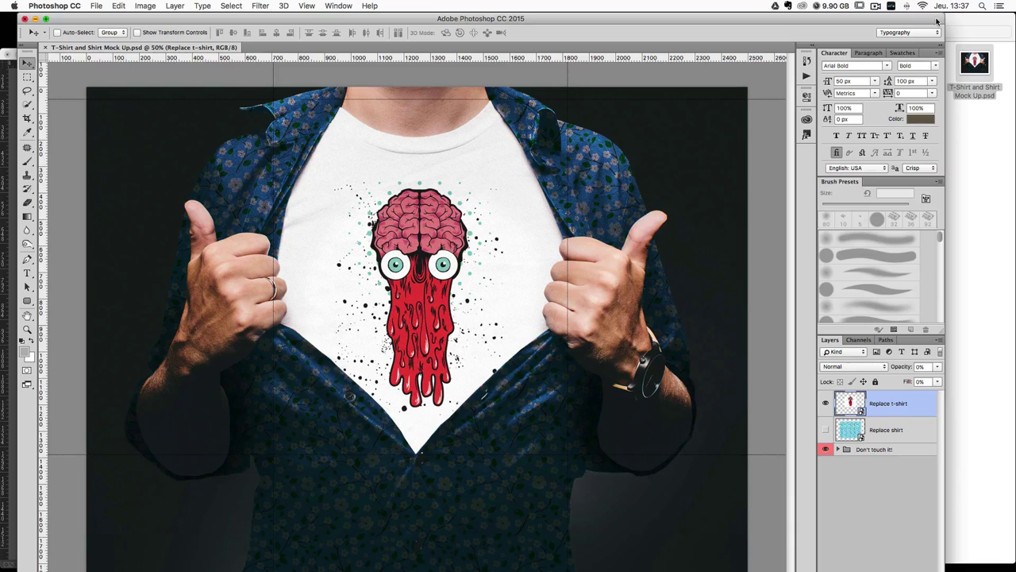
pyautogui.moveTo(937, 22); pyautogui.dragTo(802, 31)
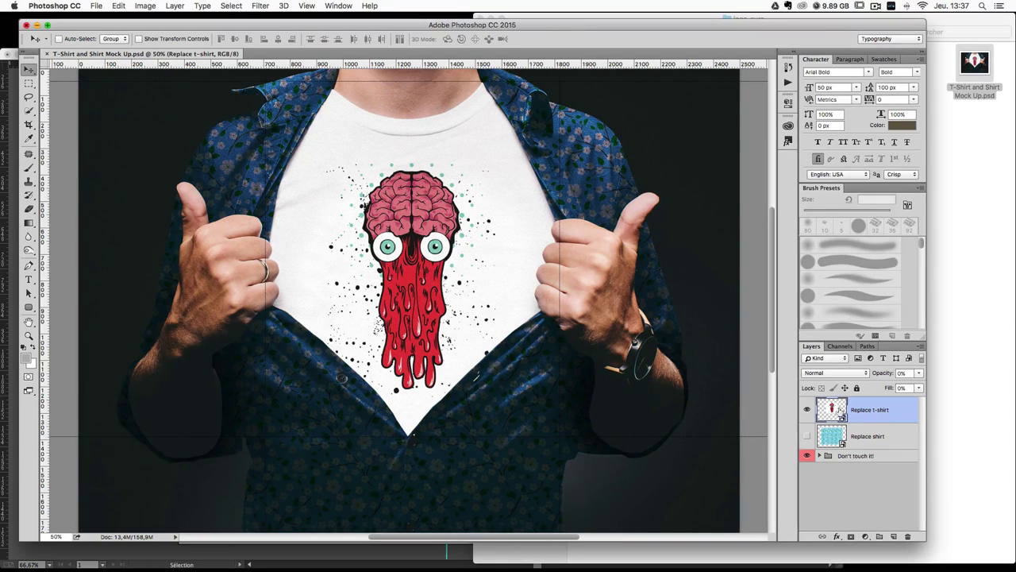
pyautogui.doubleClick(833, 411)
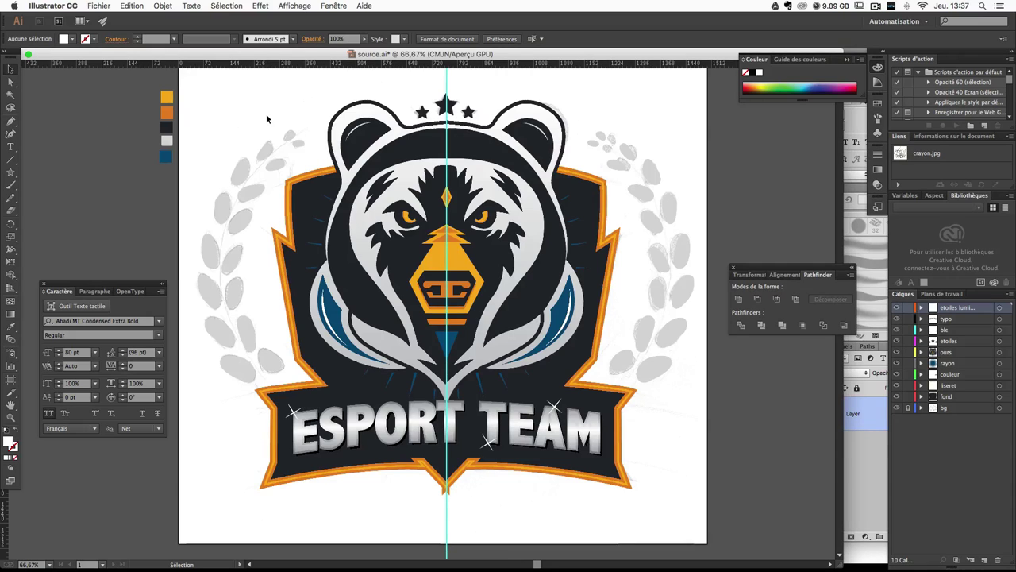
# Step: Nudge the three-star group up three times, then select all the logo artwork
pyautogui.hotkey('ctrl', '-')
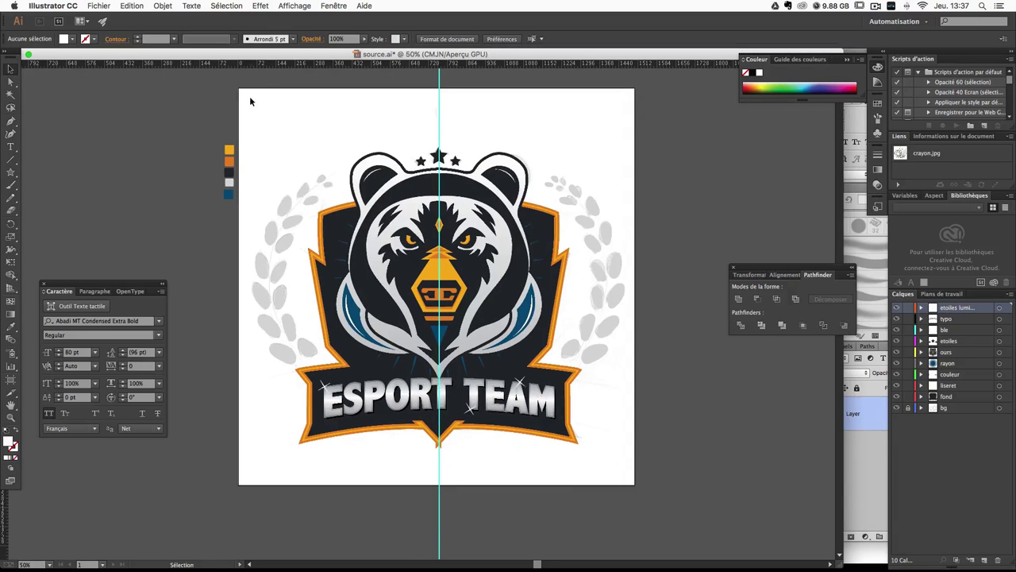
pyautogui.moveTo(250, 101); pyautogui.dragTo(430, 248)
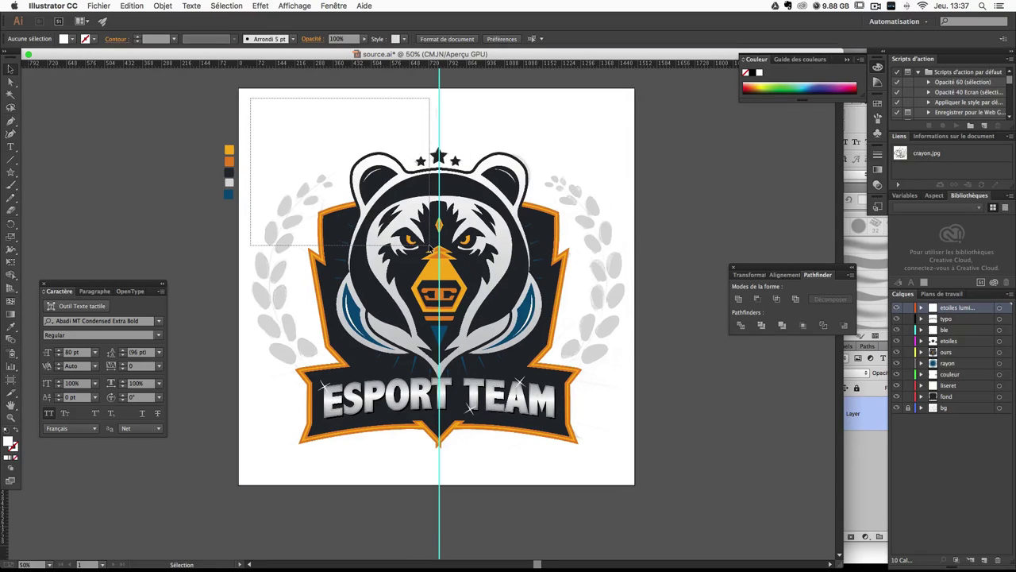
pyautogui.moveTo(430, 248); pyautogui.dragTo(346, 128)
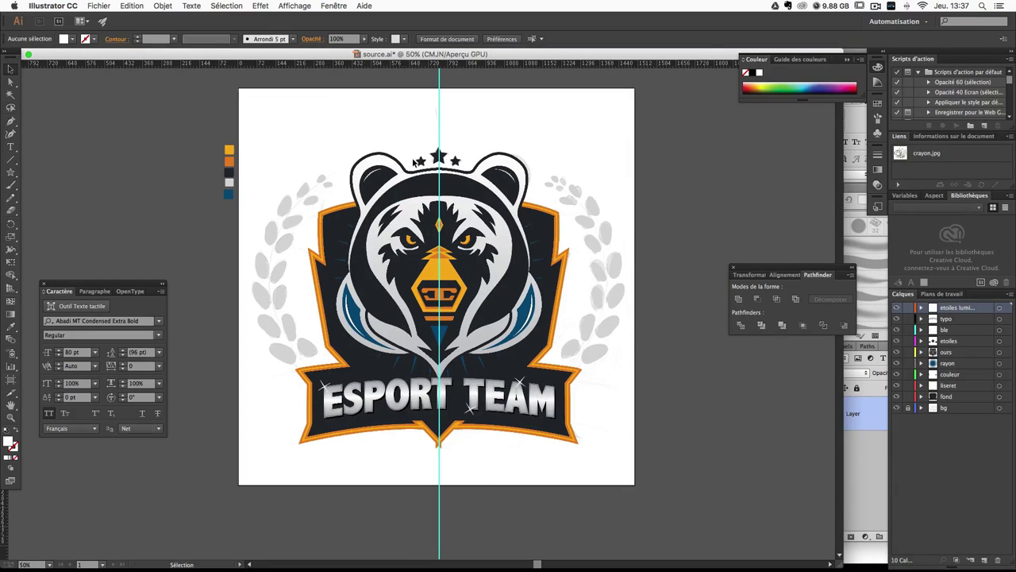
pyautogui.click(419, 161)
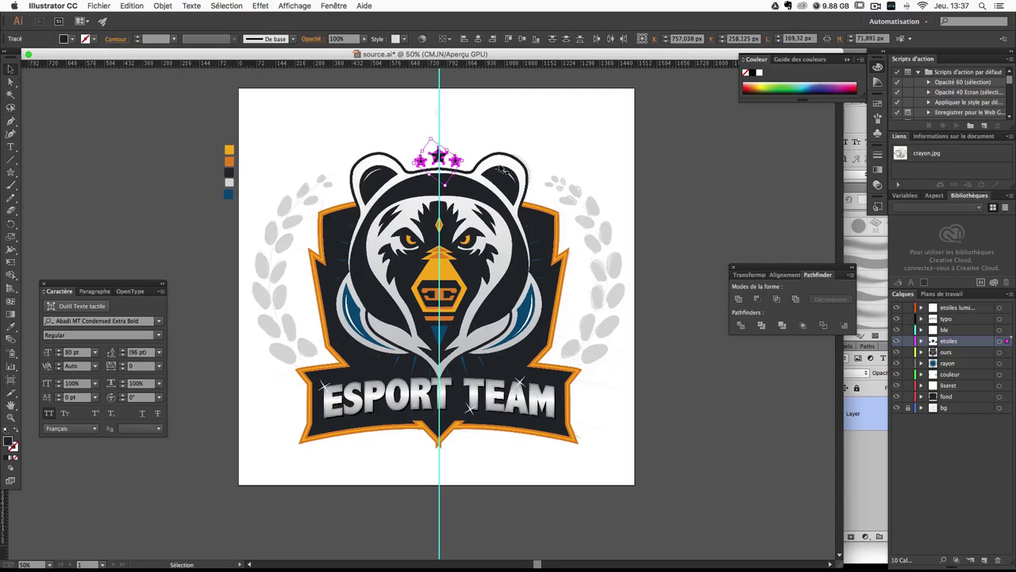
pyautogui.press('Up')
pyautogui.press('Up')
pyautogui.press('Up')
pyautogui.press('Up')
pyautogui.press('Up')
pyautogui.press('Up')
pyautogui.press('Up')
pyautogui.press('Up')
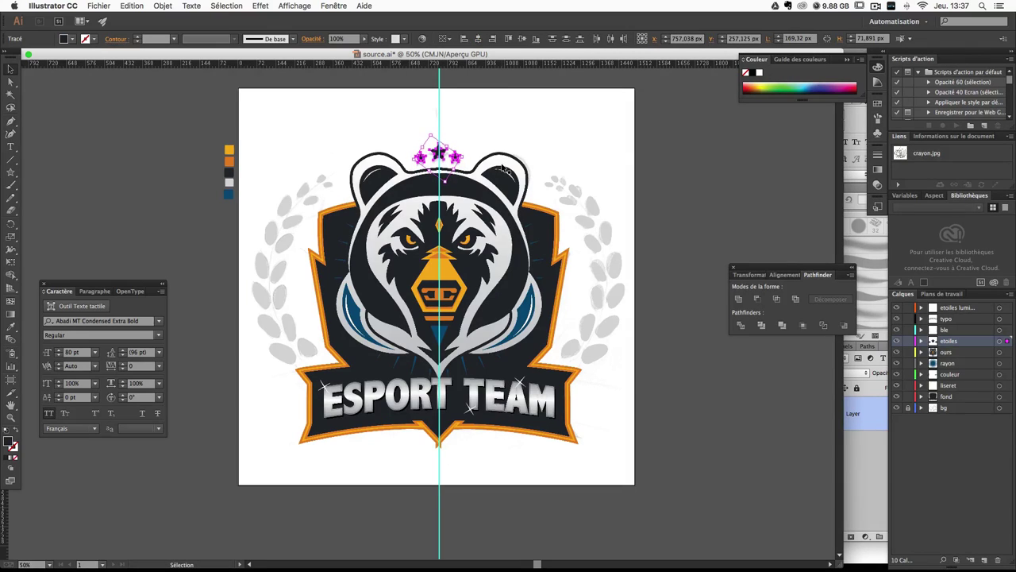
pyautogui.press('Up')
pyautogui.press('Up')
pyautogui.press('Up')
pyautogui.press('Up')
pyautogui.press('Up')
pyautogui.press('Up')
pyautogui.press('Up')
pyautogui.press('Up')
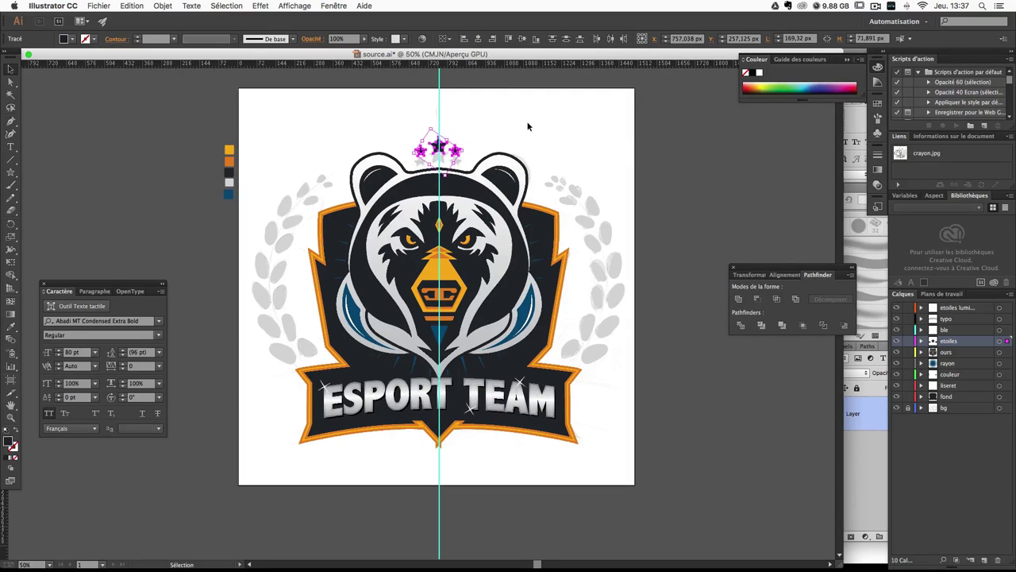
pyautogui.press('Up')
pyautogui.press('Up')
pyautogui.click(554, 135)
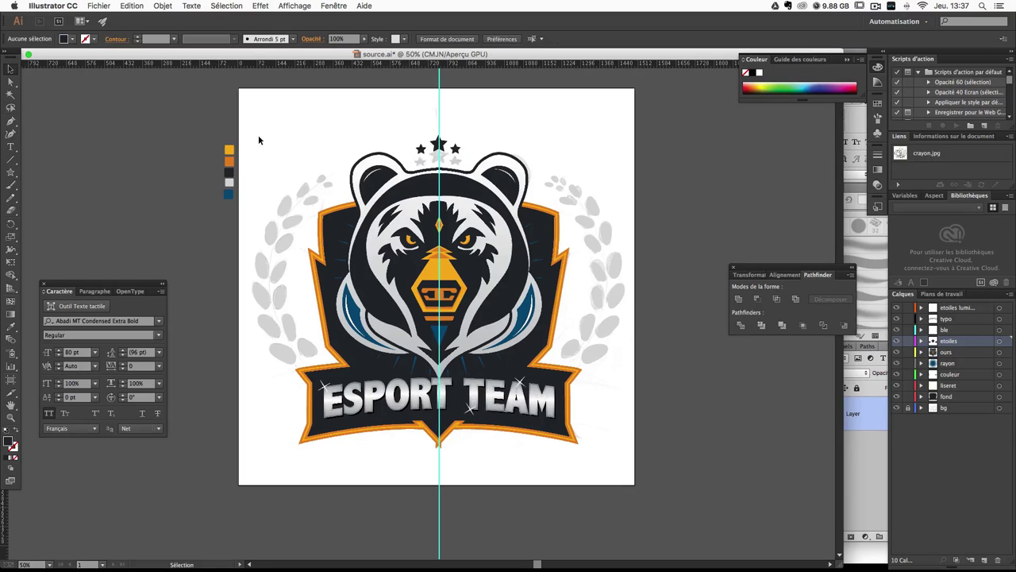
pyautogui.moveTo(246, 96); pyautogui.dragTo(631, 473)
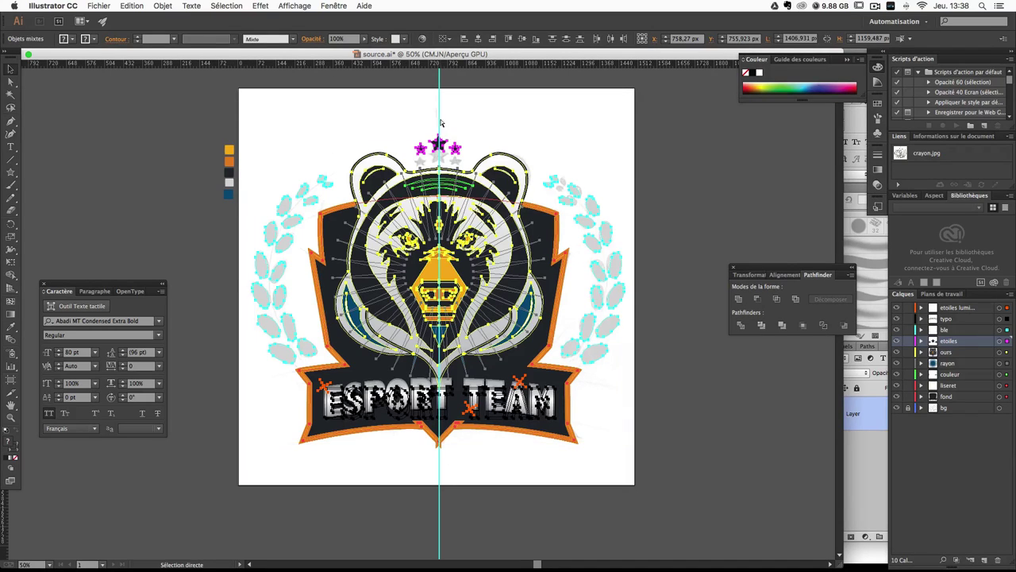
# Step: Paste the bear logo into Photoshop as a smart object and shrink it slightly
pyautogui.click(501, 553)
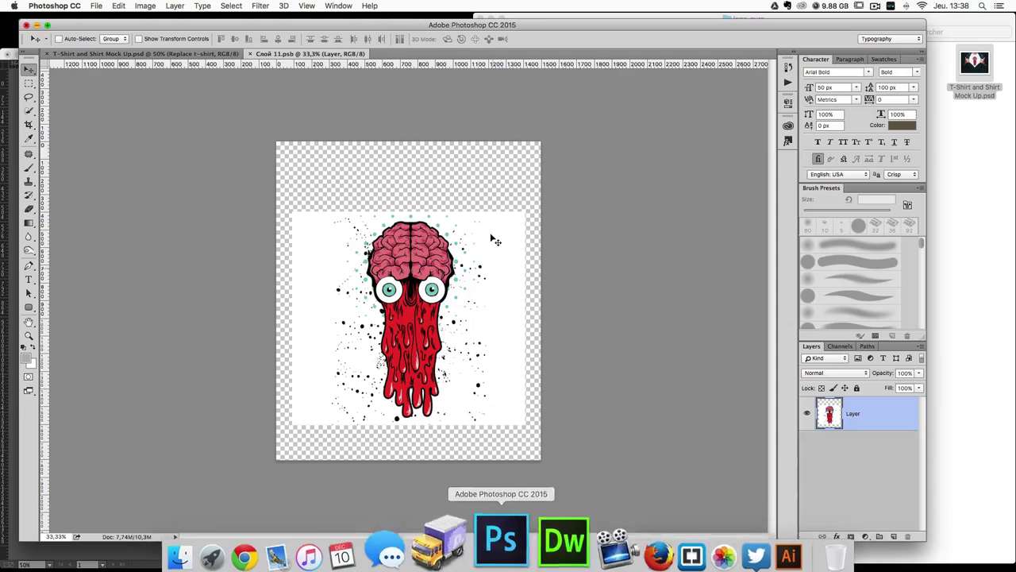
pyautogui.press('super+v')
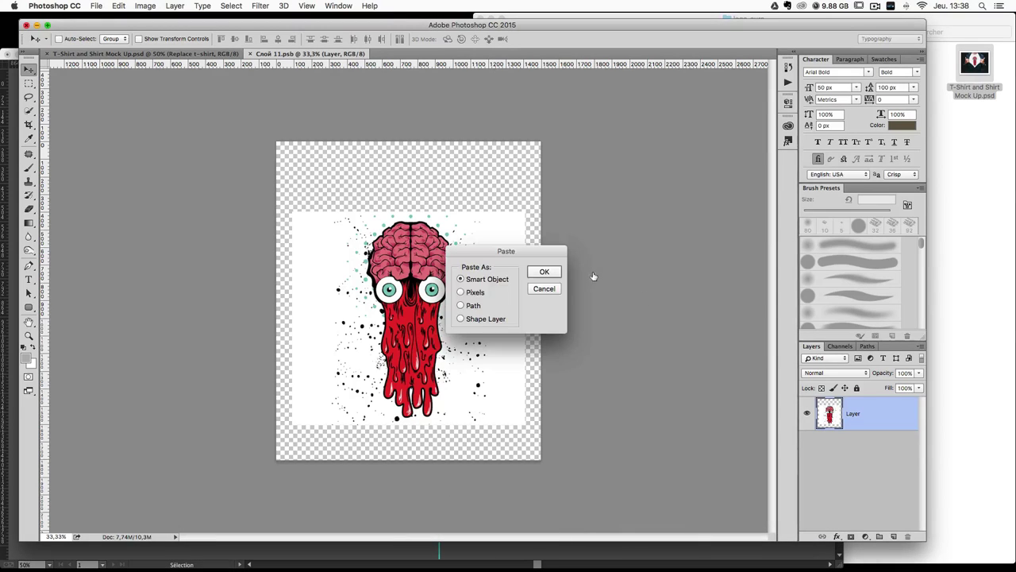
pyautogui.press('Return')
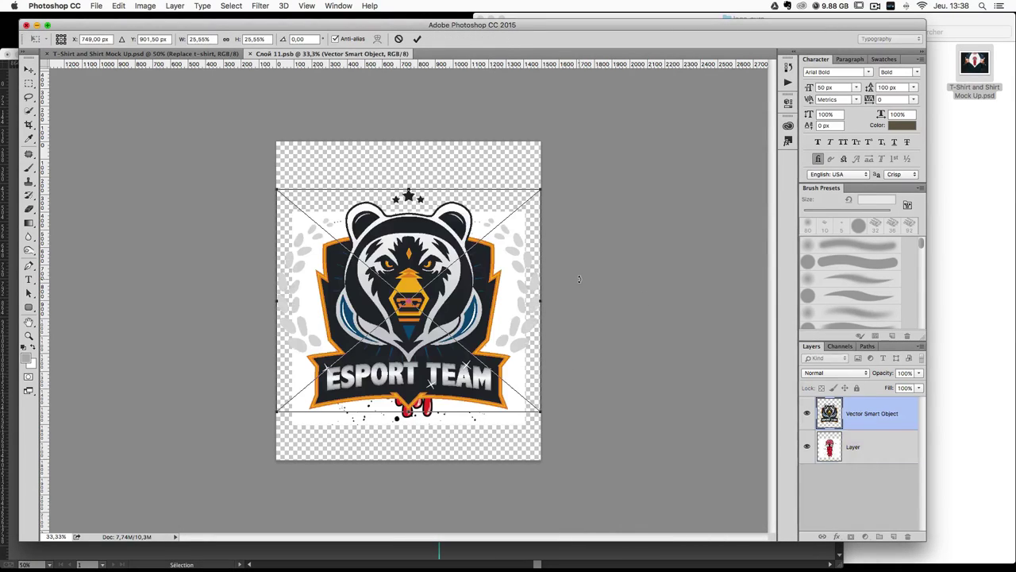
pyautogui.moveTo(540, 191); pyautogui.dragTo(498, 204)
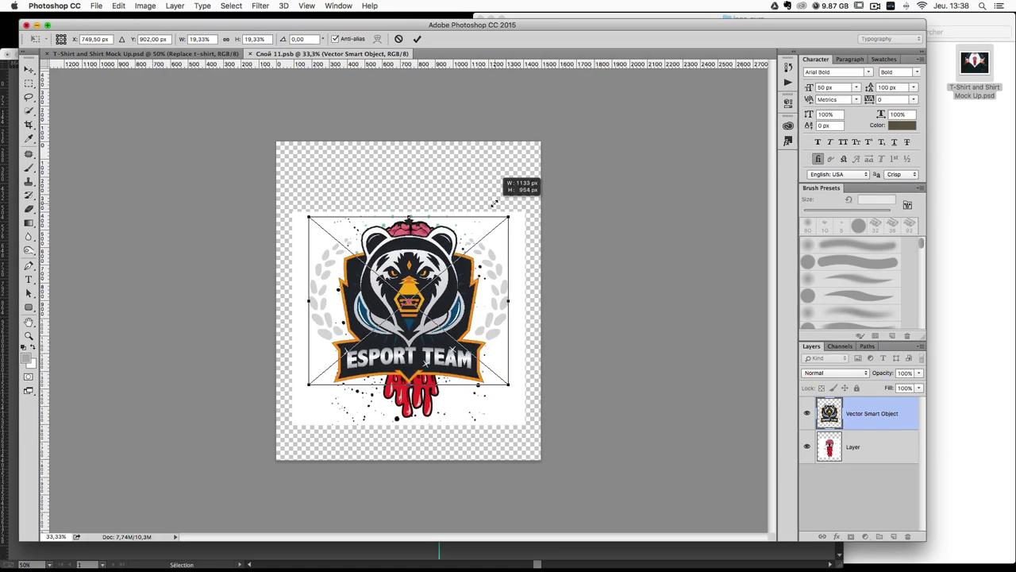
pyautogui.press('Return')
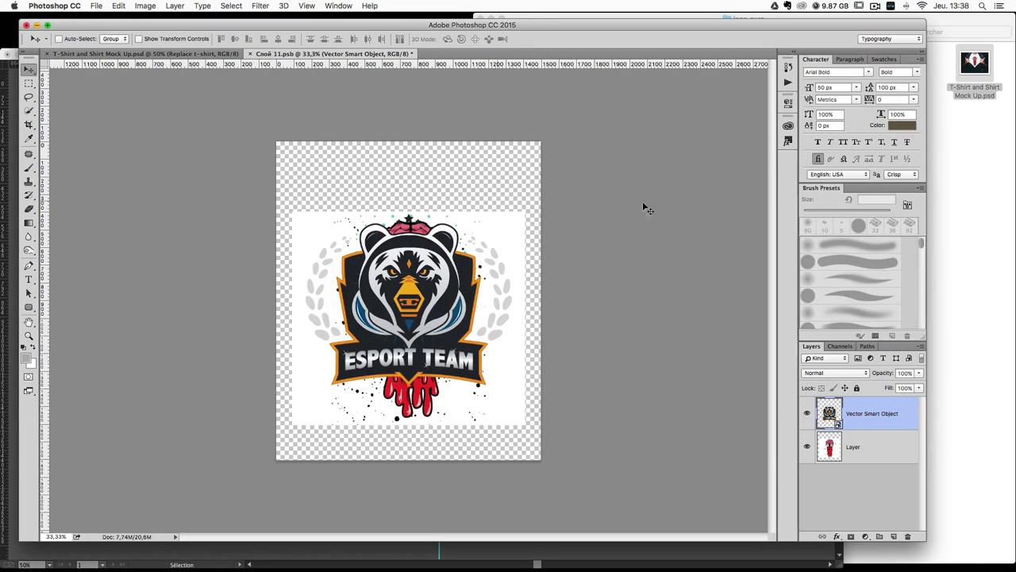
# Step: Hide the old creature artwork layer, save, and view the t-shirt mockup
pyautogui.click(808, 447)
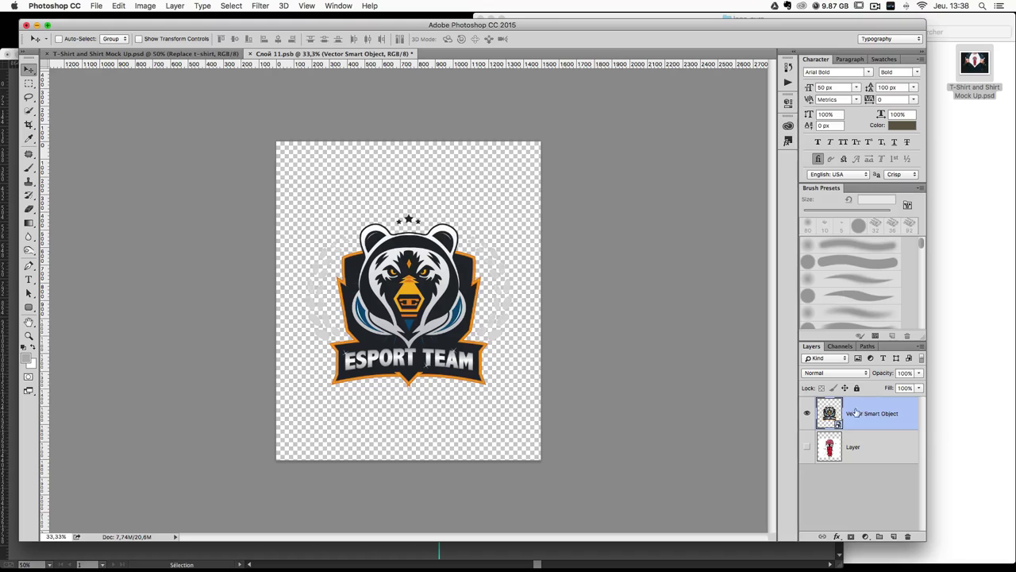
pyautogui.click(871, 450)
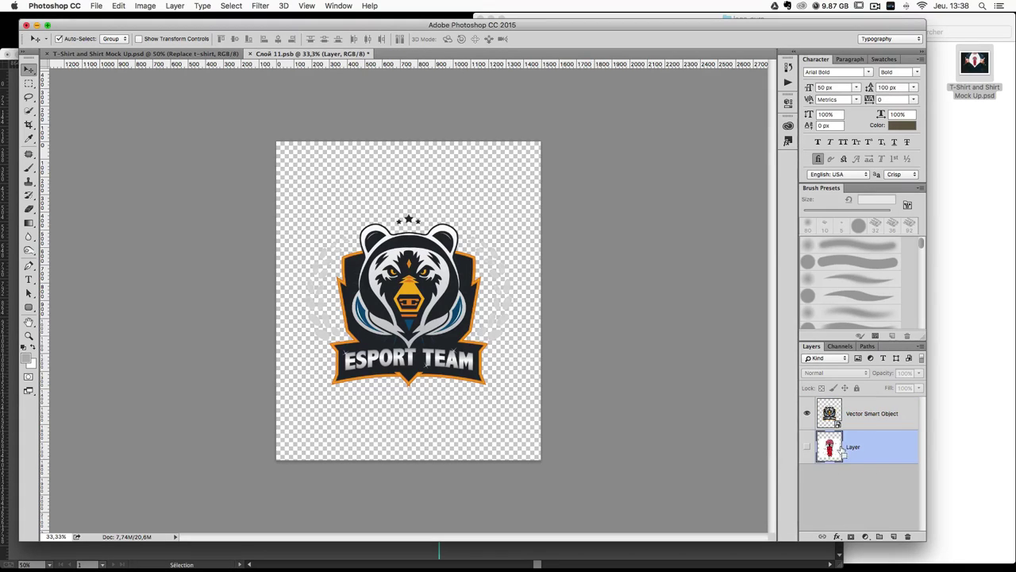
pyautogui.hotkey('ctrl', 's')
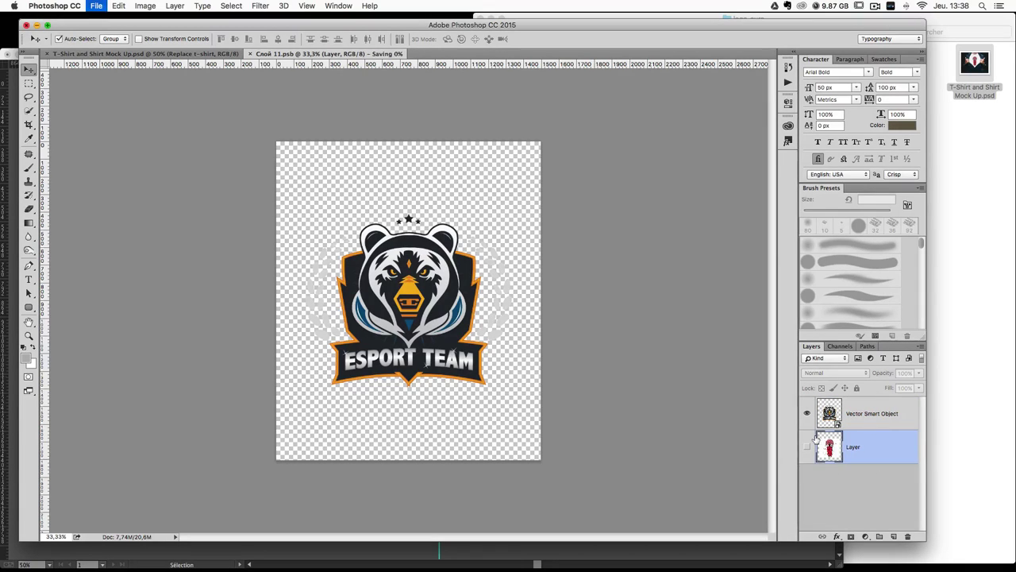
pyautogui.click(187, 54)
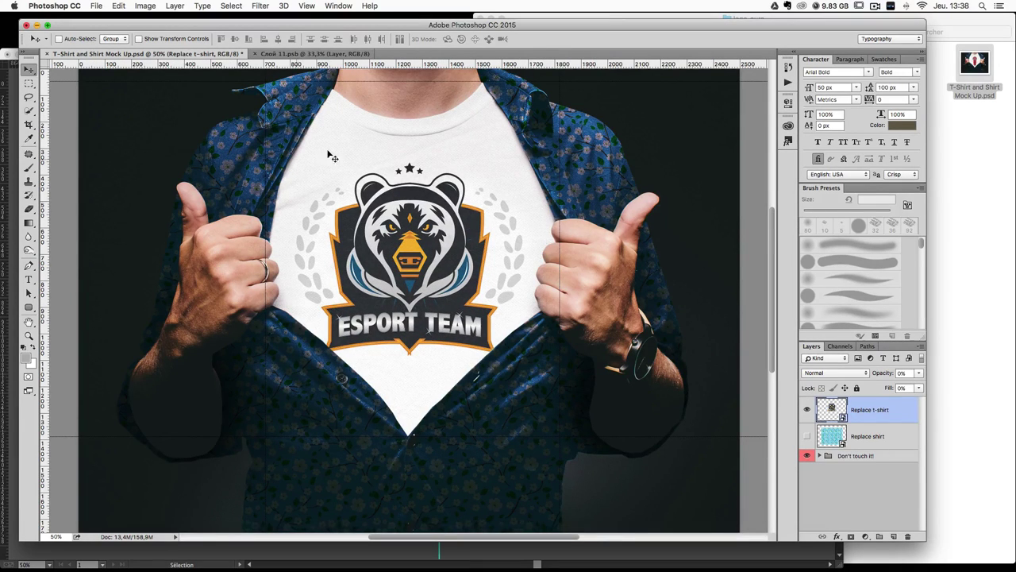
# Step: Enlarge the Vector Smart Object logo to about 23% and check it on the mockup
pyautogui.click(311, 55)
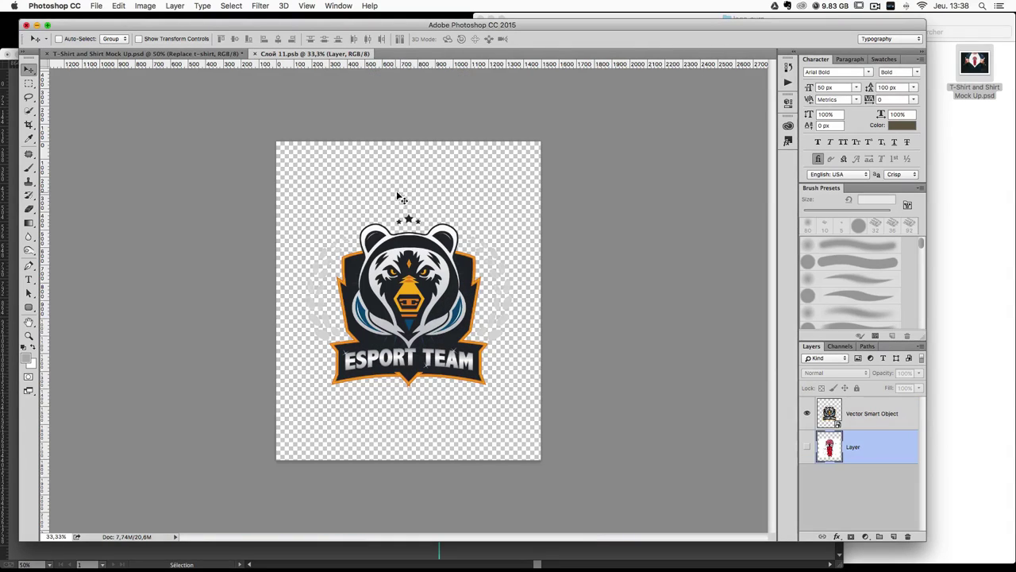
pyautogui.click(875, 409)
pyautogui.hotkey('ctrl', 't')
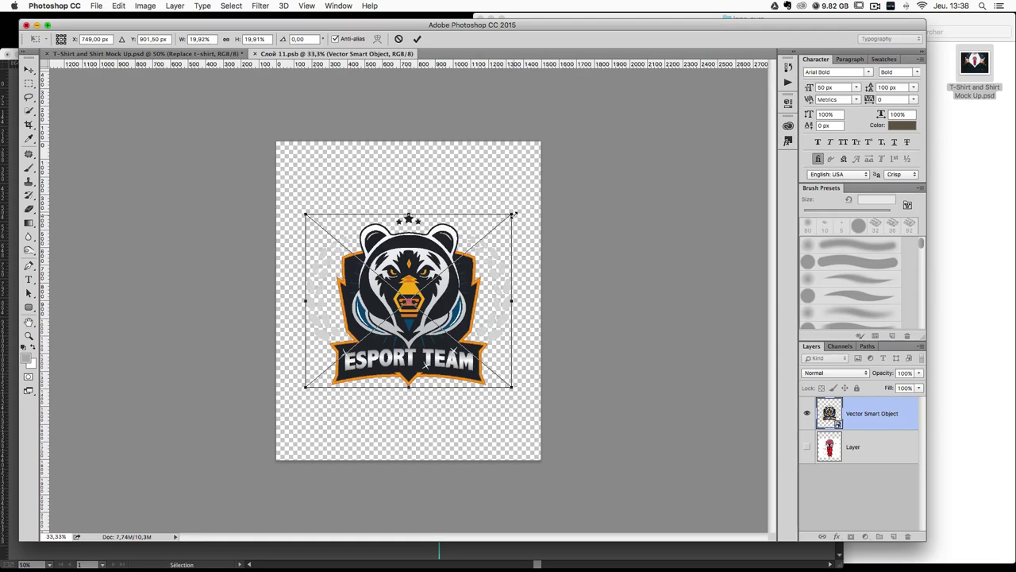
pyautogui.moveTo(515, 215); pyautogui.dragTo(533, 193)
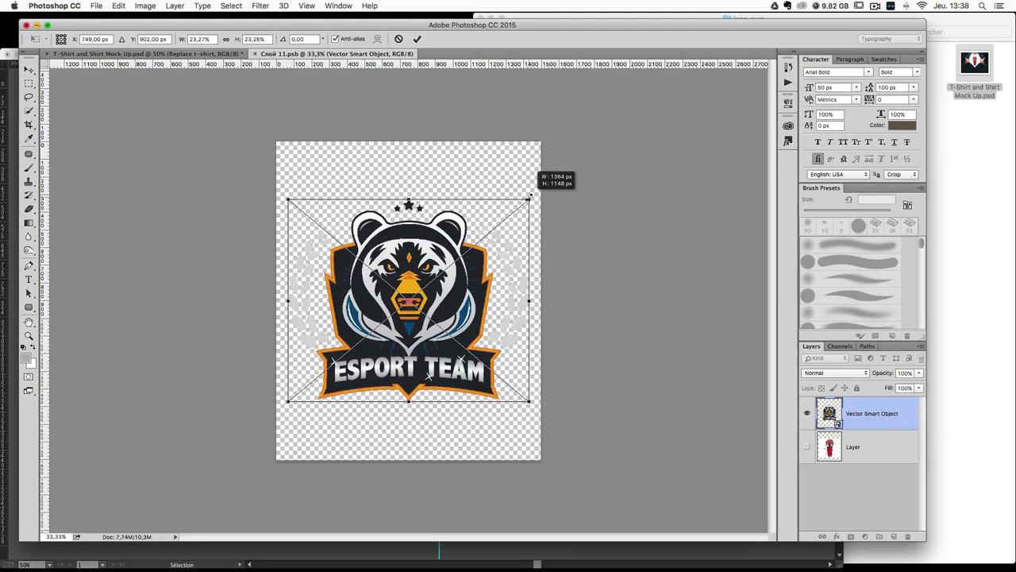
pyautogui.press('Return')
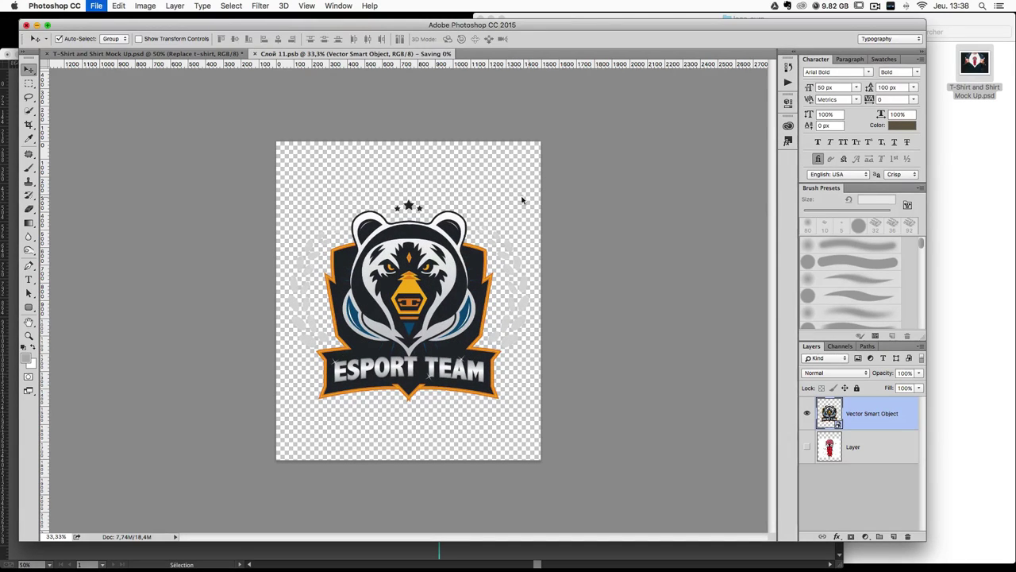
pyautogui.click(175, 54)
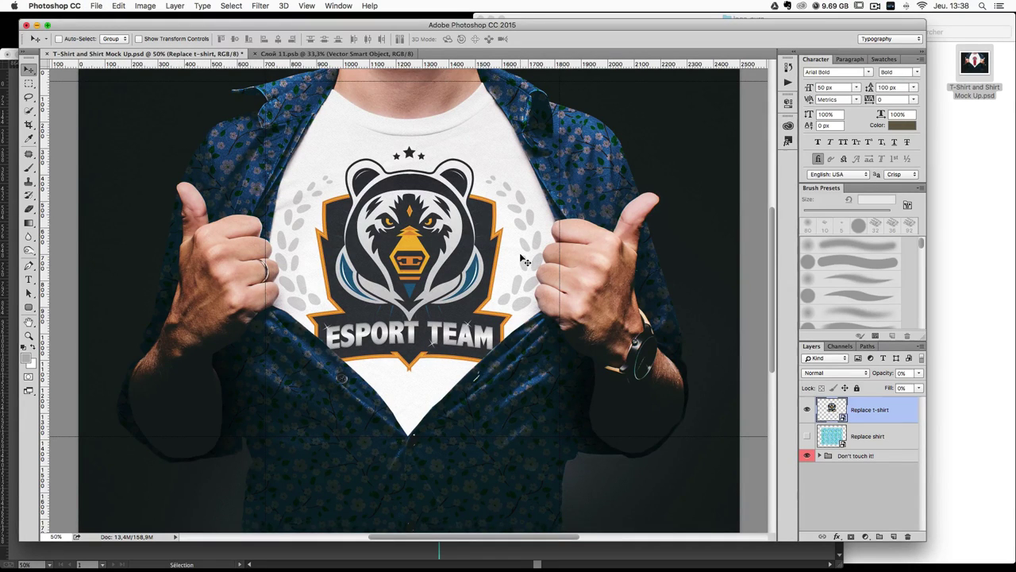
# Step: Move the logo down slightly, save, and view it on the t-shirt mockup
pyautogui.click(334, 53)
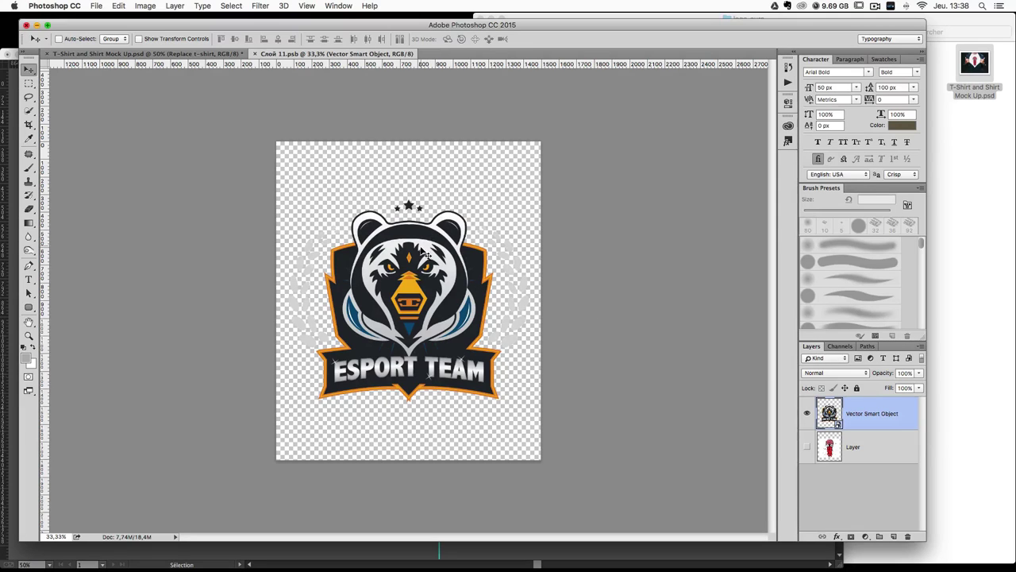
pyautogui.moveTo(425, 253); pyautogui.dragTo(425, 265)
pyautogui.hotkey('ctrl', 's')
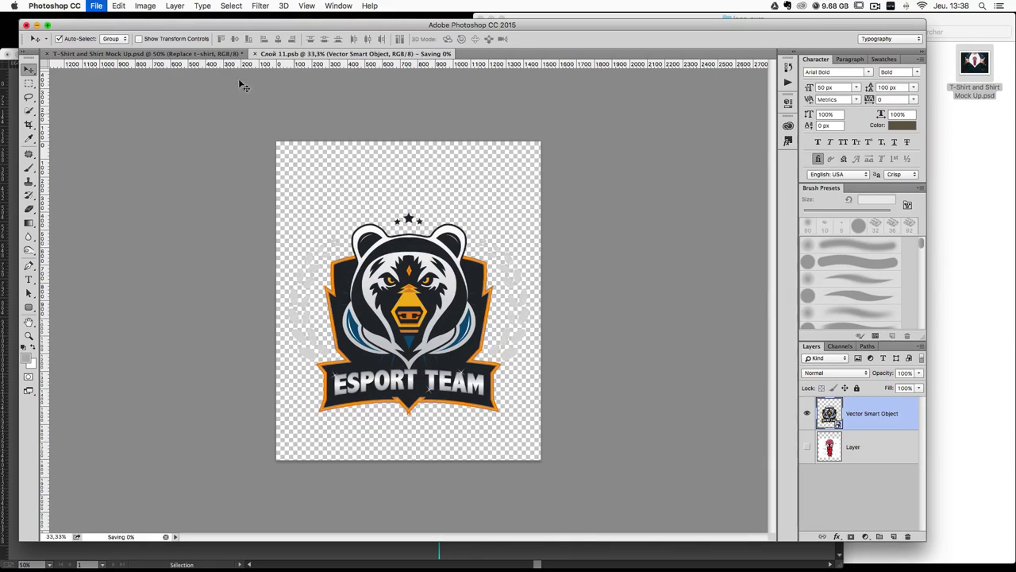
pyautogui.click(218, 54)
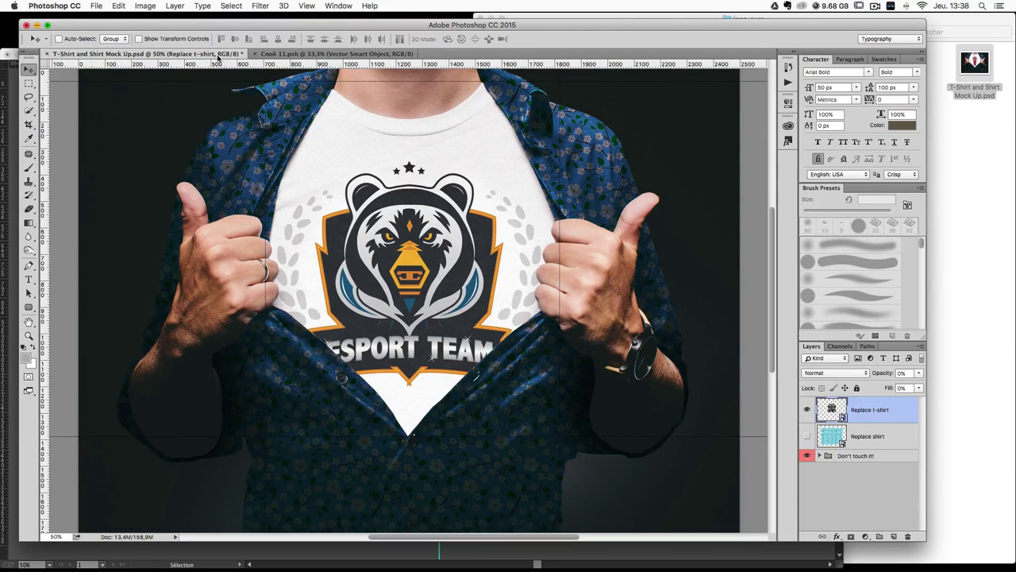